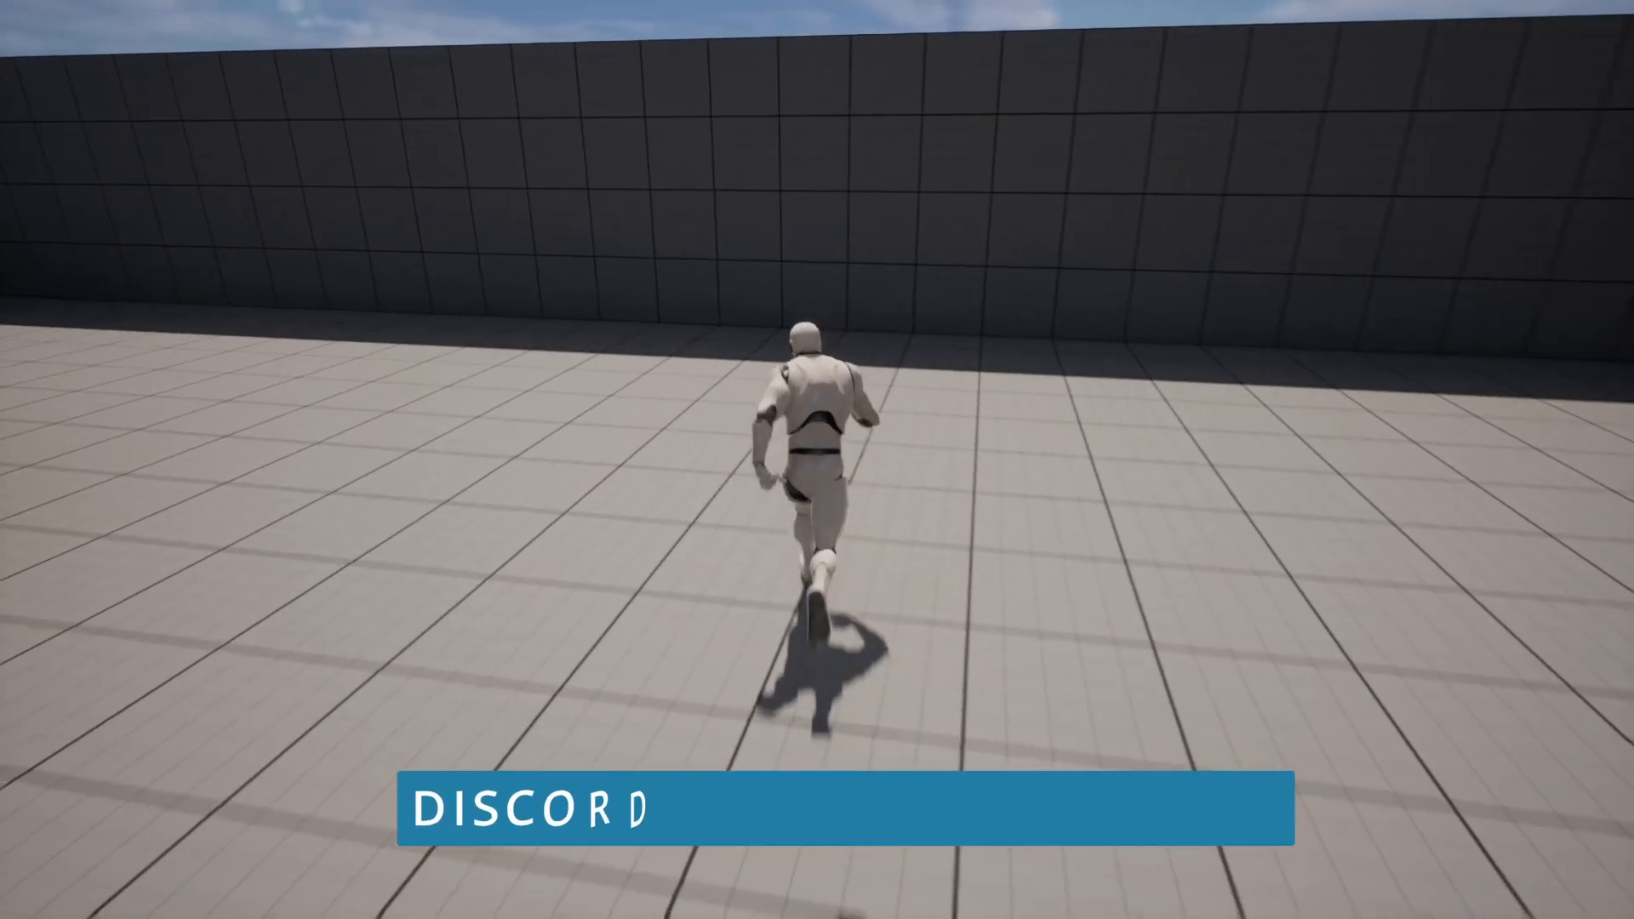
key("w")
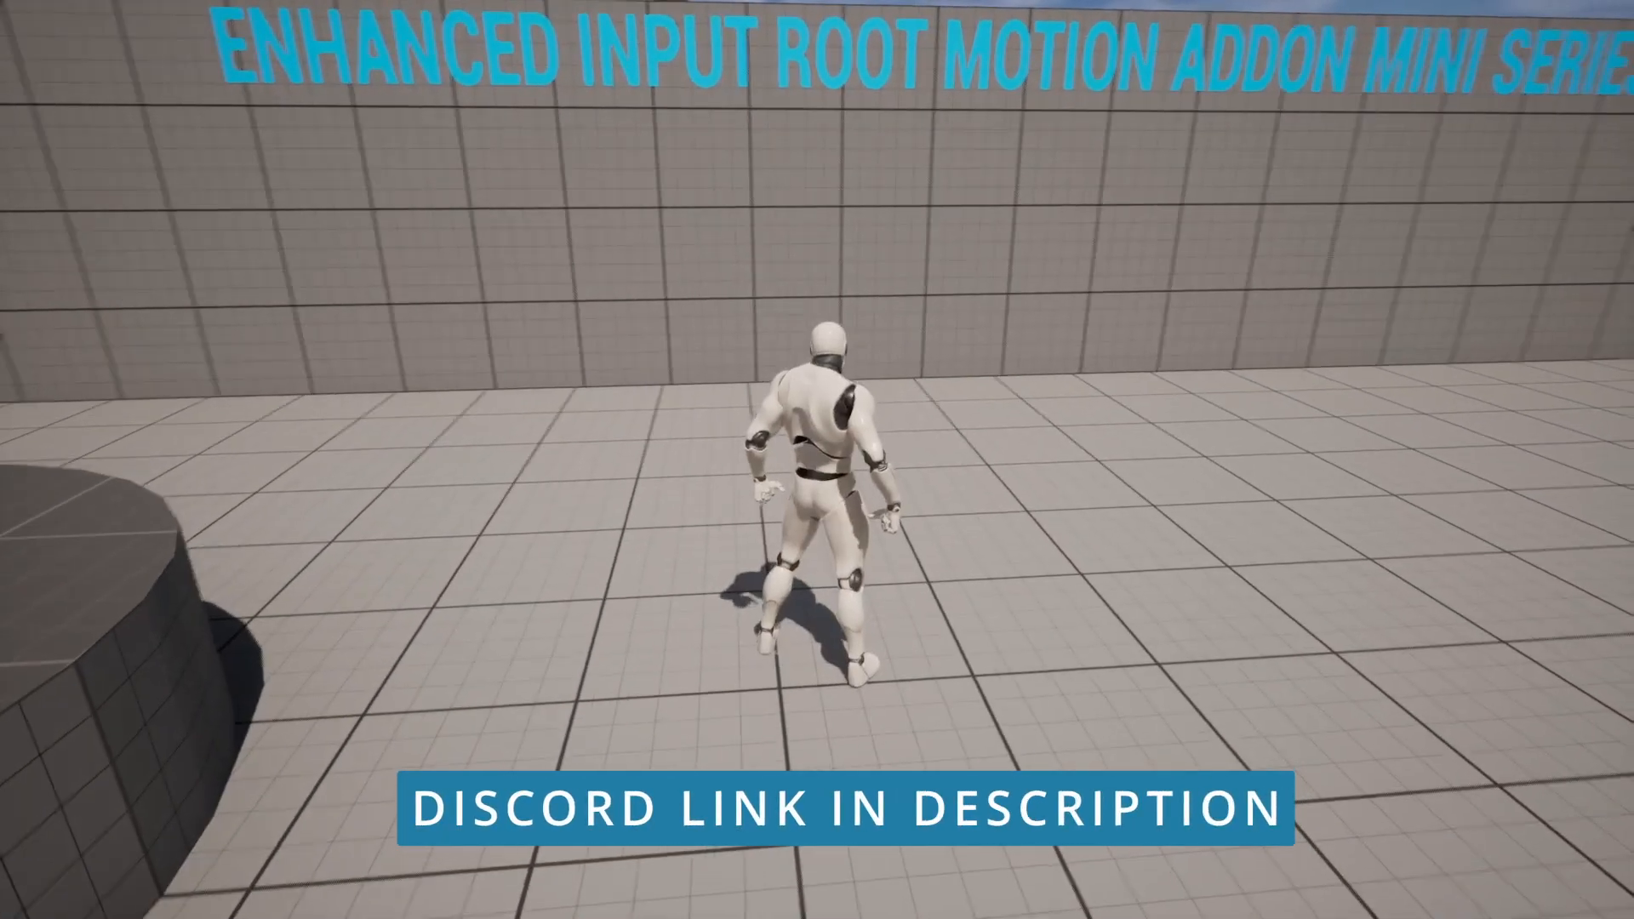
key("w")
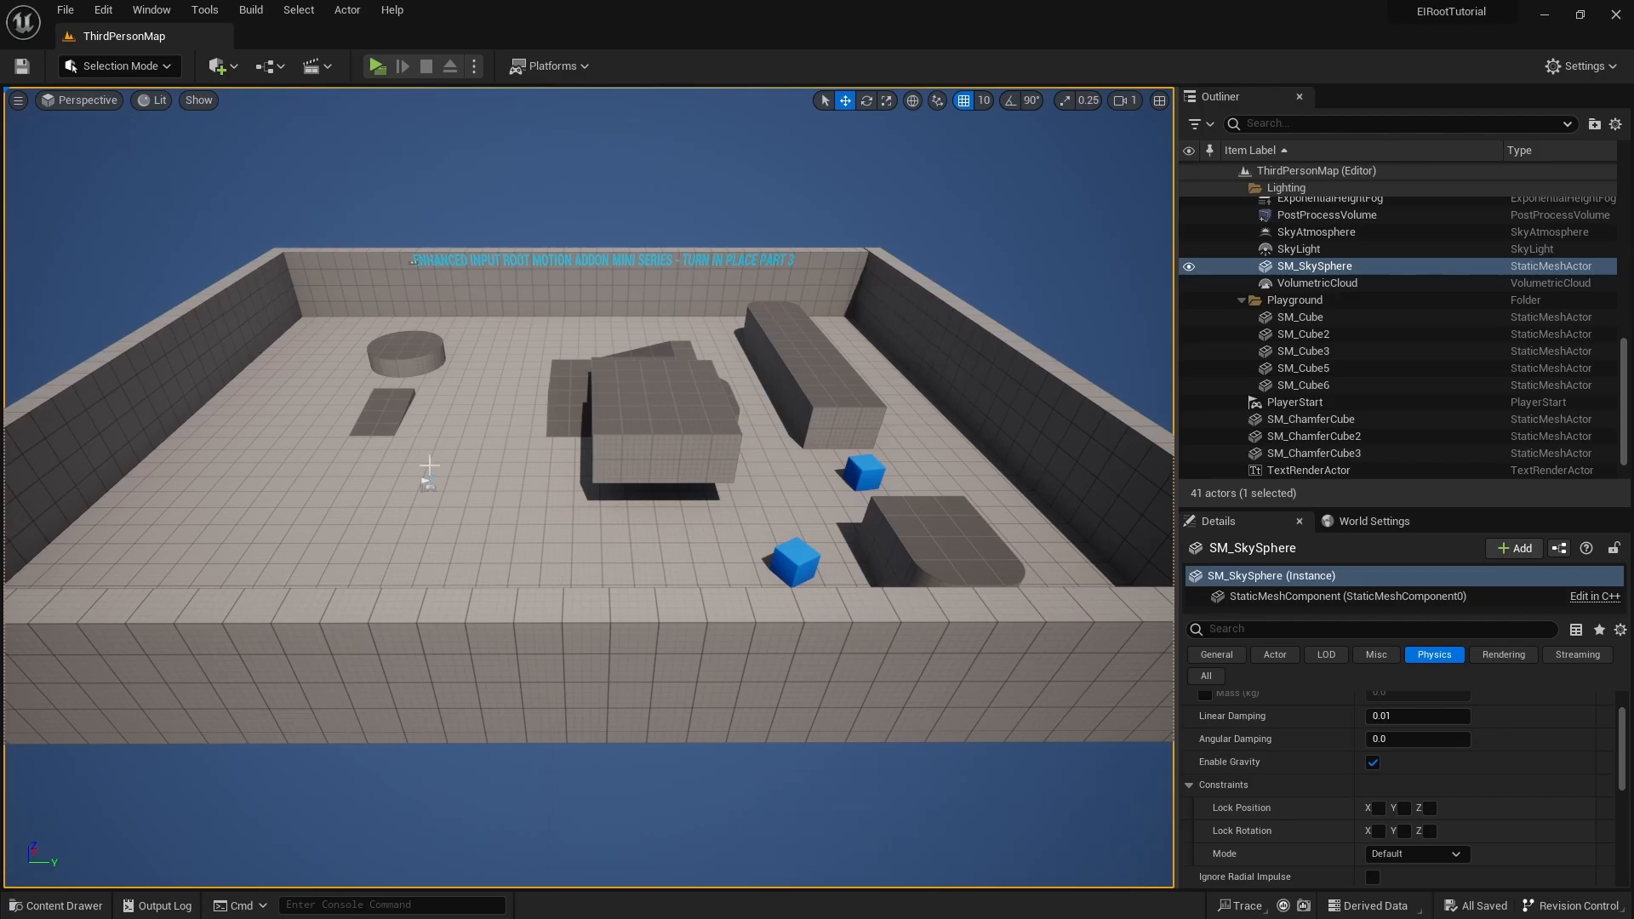
In the ABP_EITutorial animation blueprint, set the default value of the MaxTIPAngle variable to 45 and save the blueprint
key("ctrl+space")
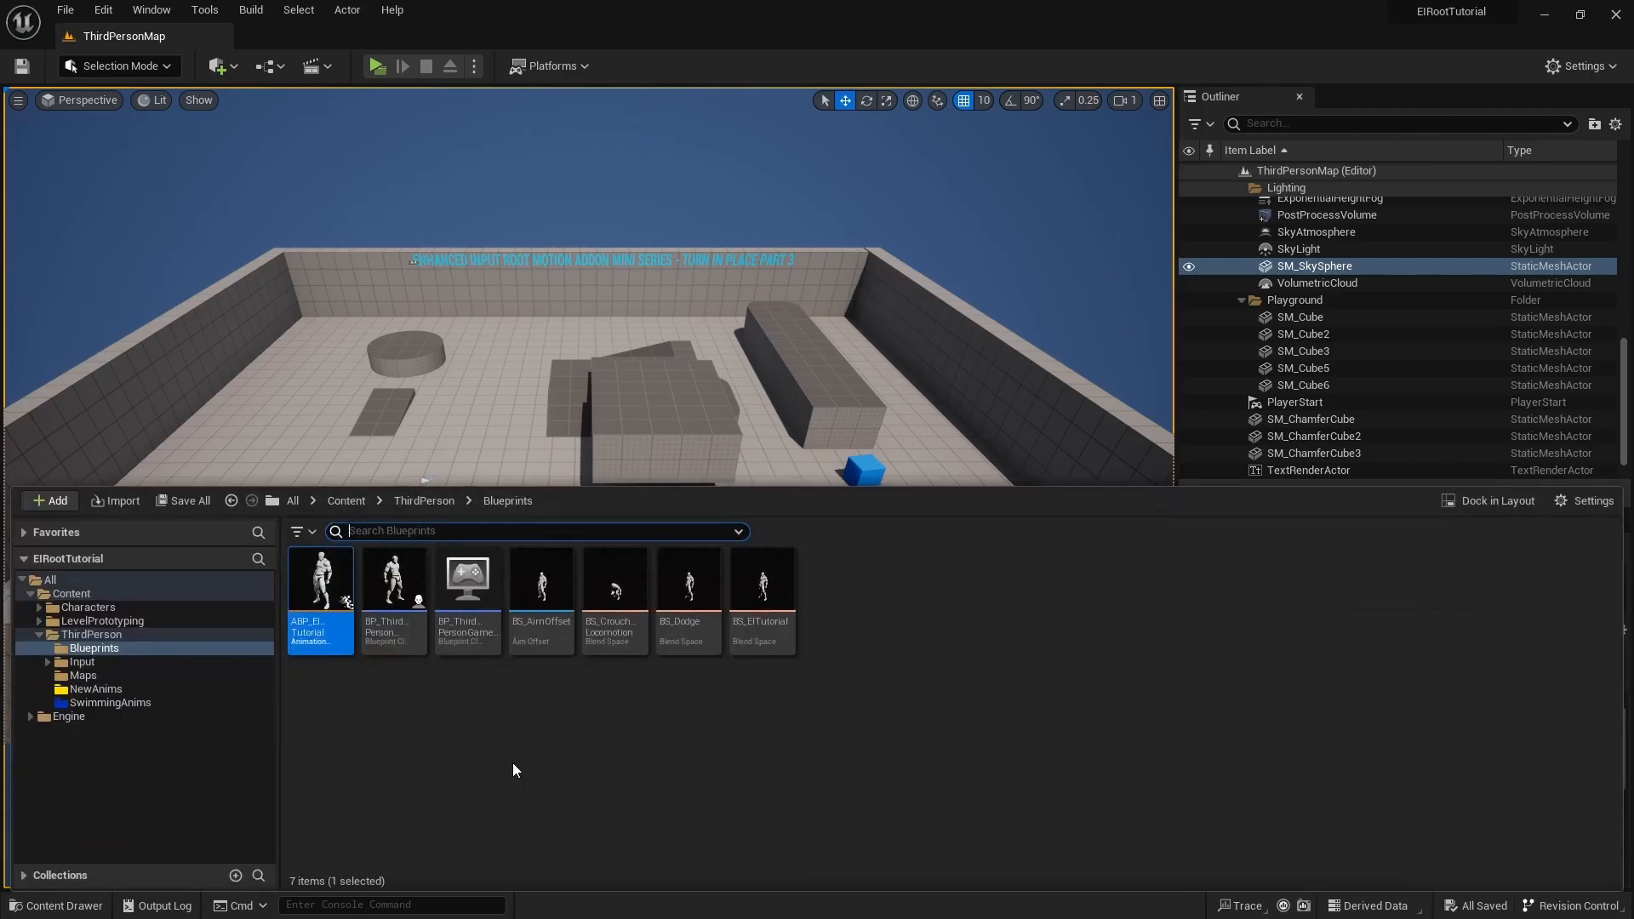
double_click(317, 635)
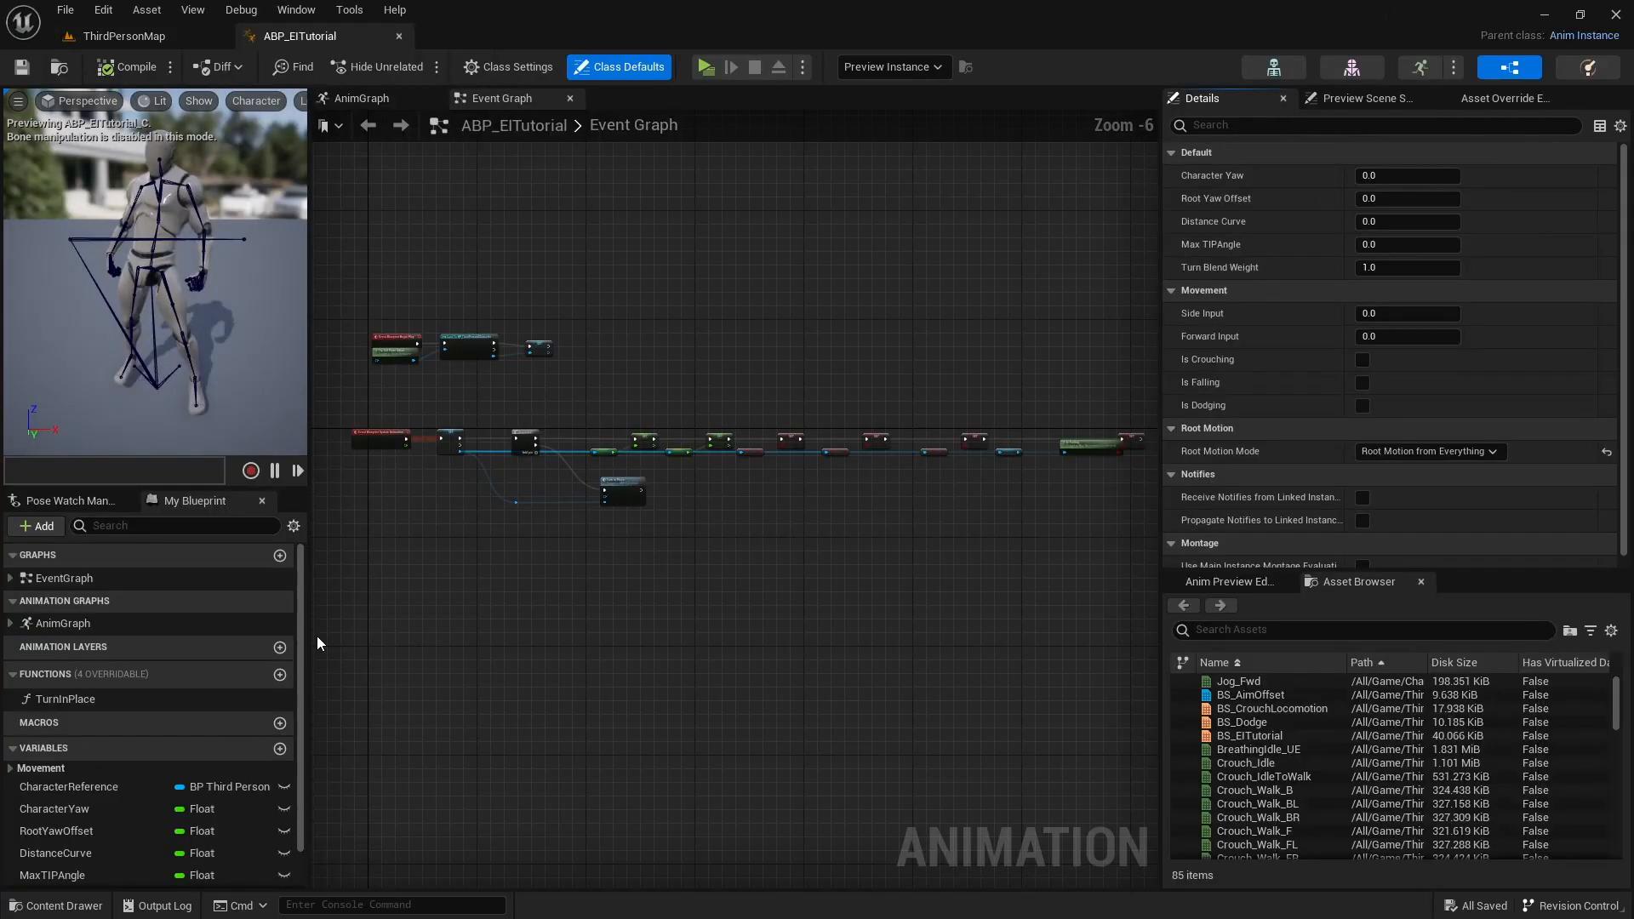
scroll(105, 676, "down", 1)
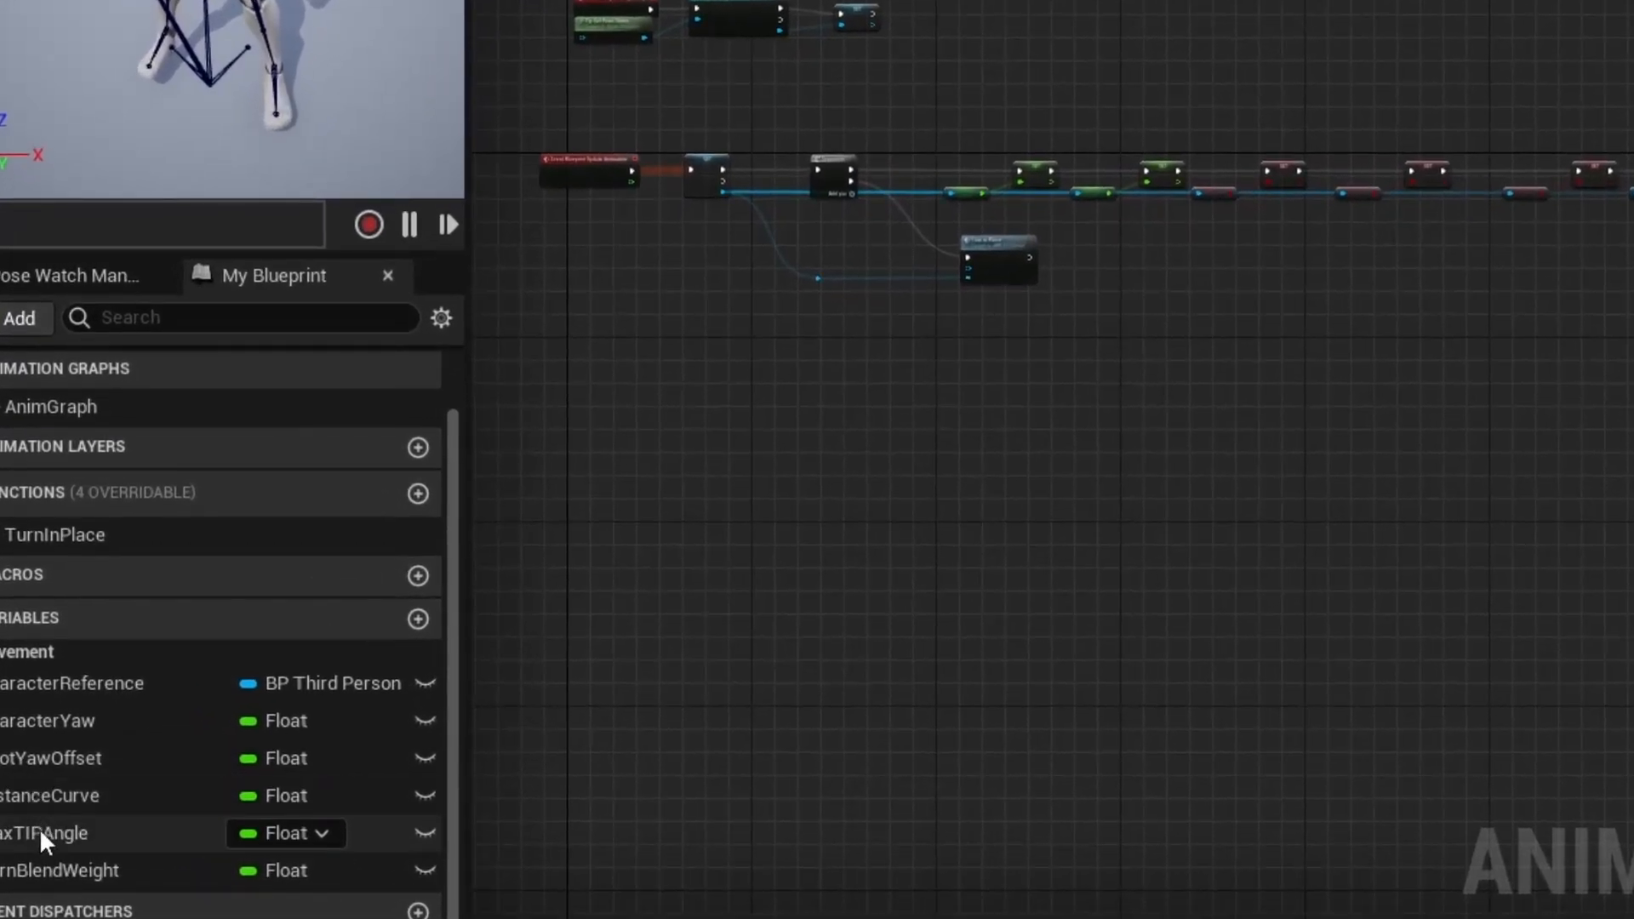
left_click(41, 829)
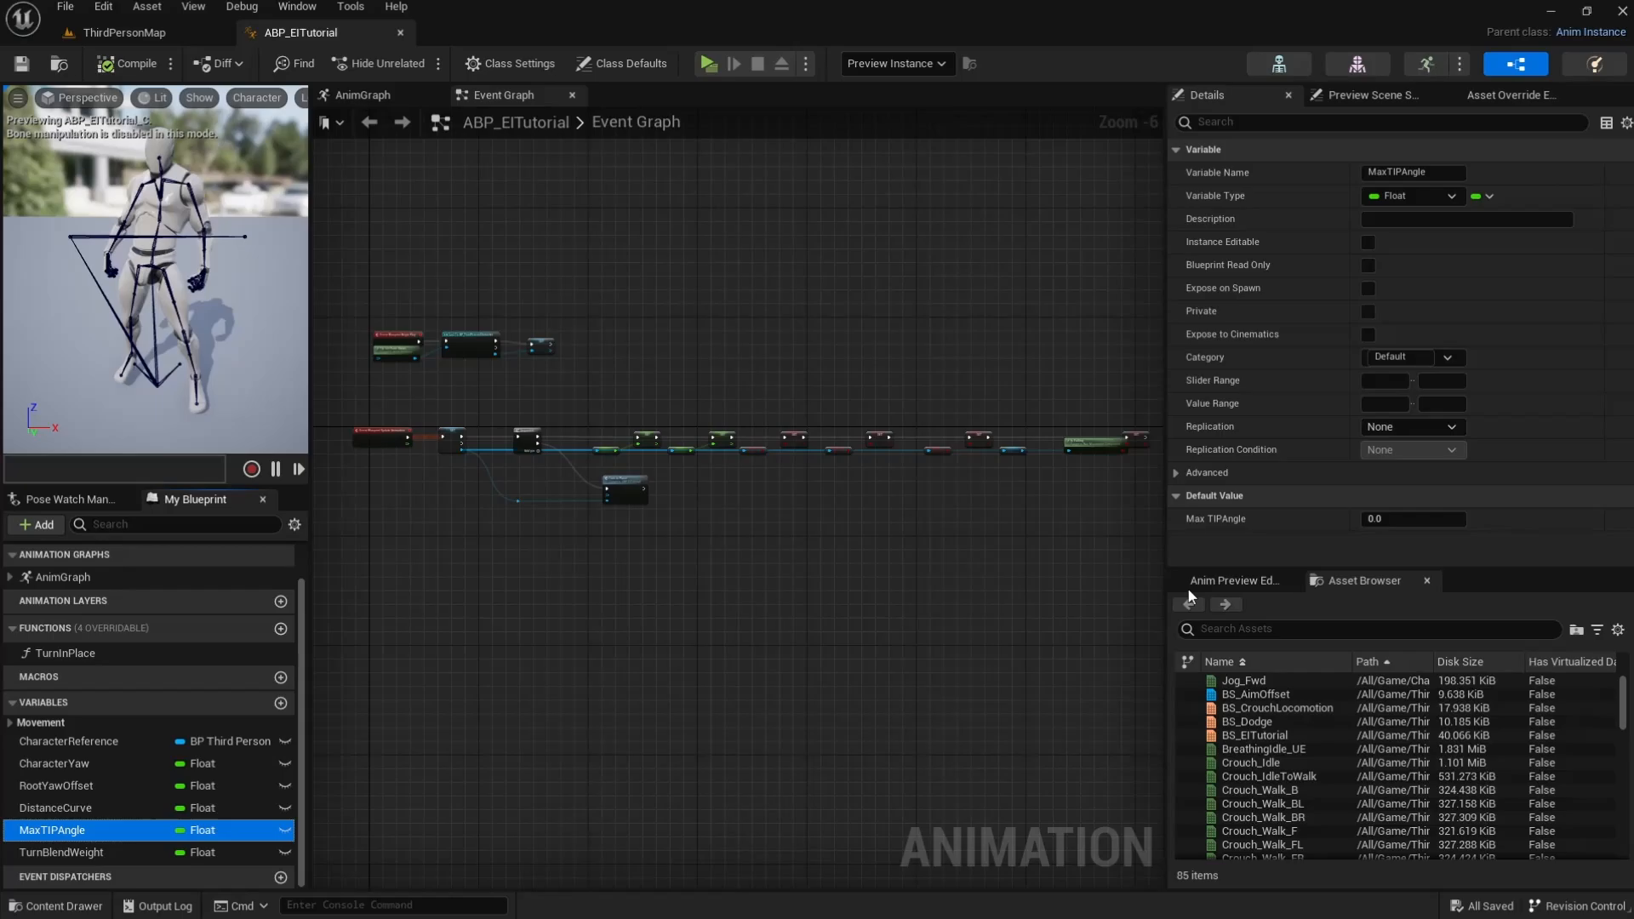
left_click(1366, 517)
type("45")
key("Return")
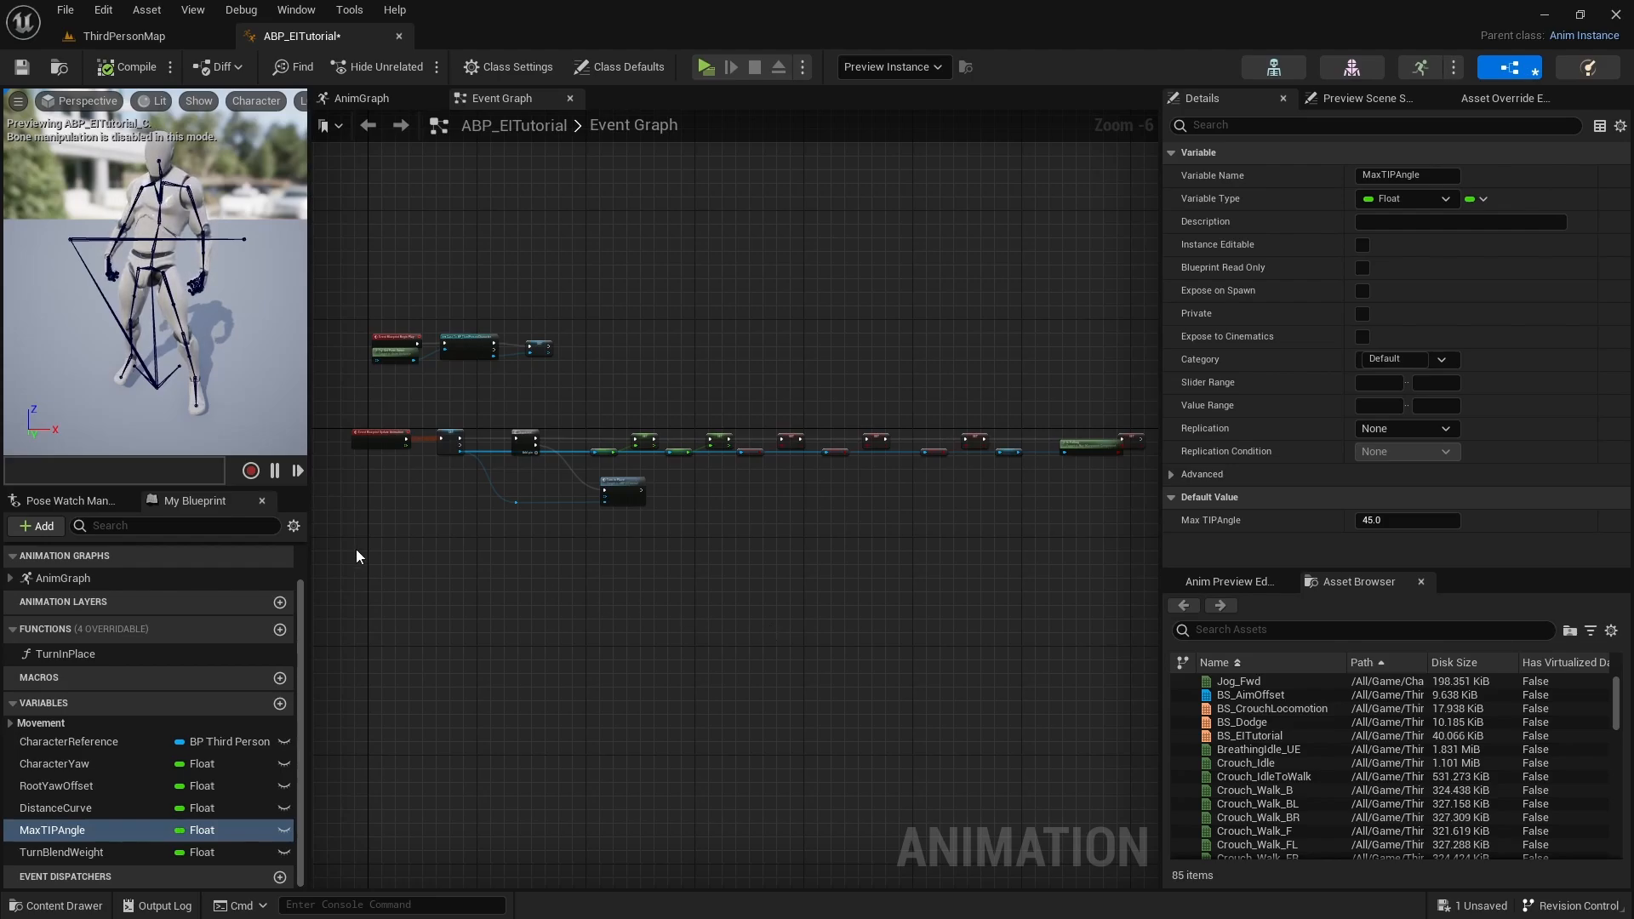
left_click(22, 68)
Open the Locomotion state inside the AnimGraph's Locomotion state machine
left_click(373, 100)
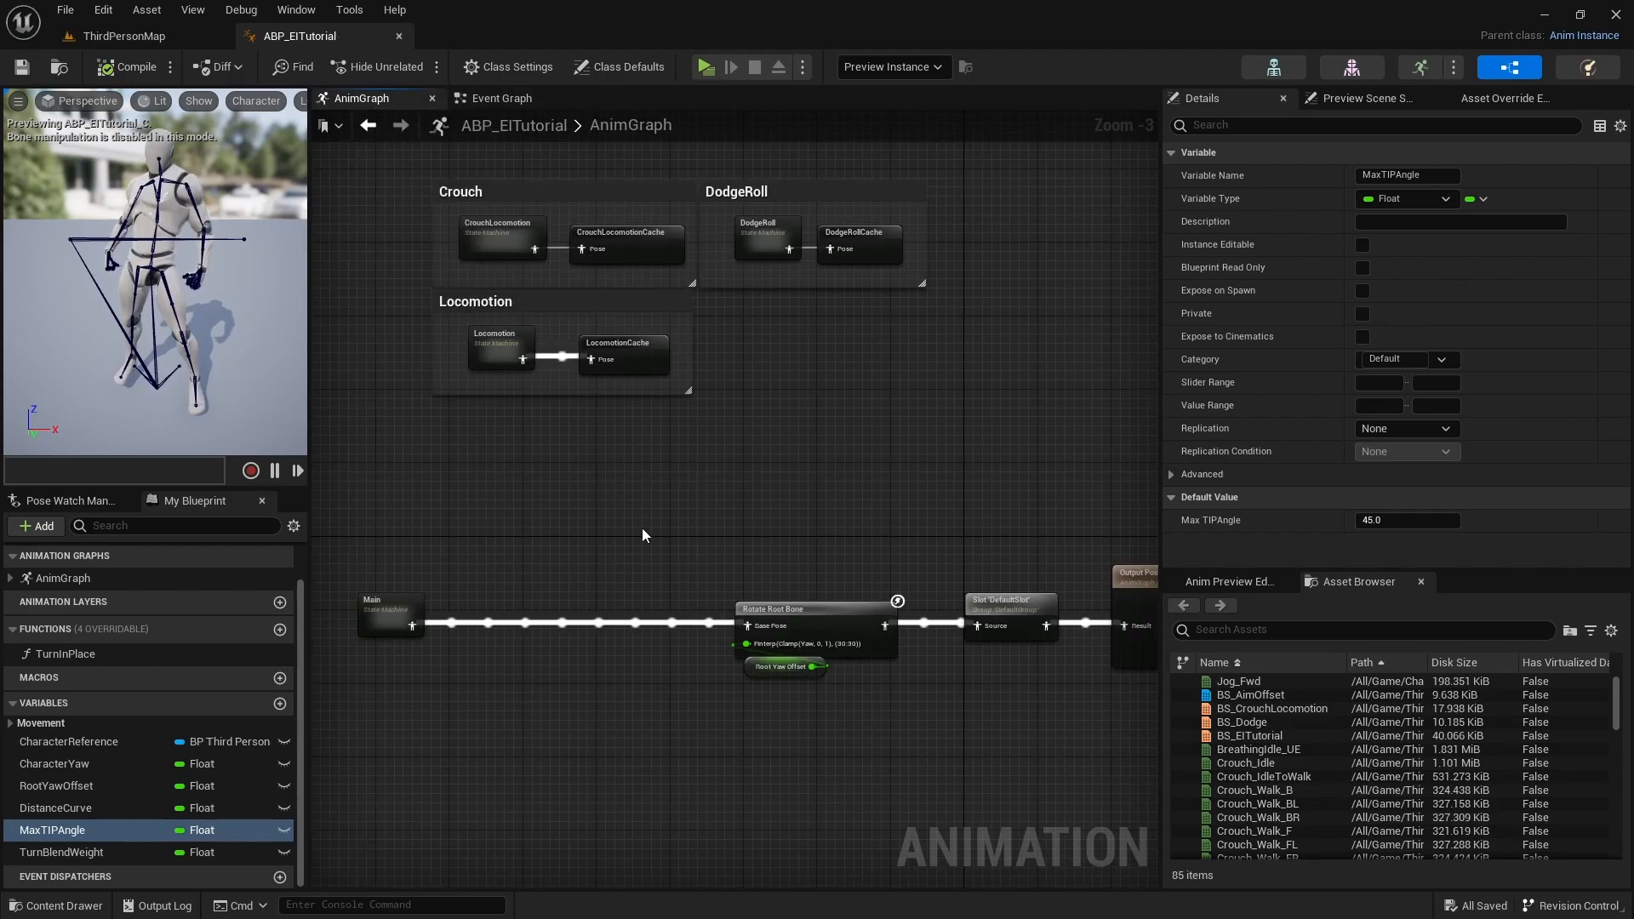
right_click_drag(663, 550, 601, 445)
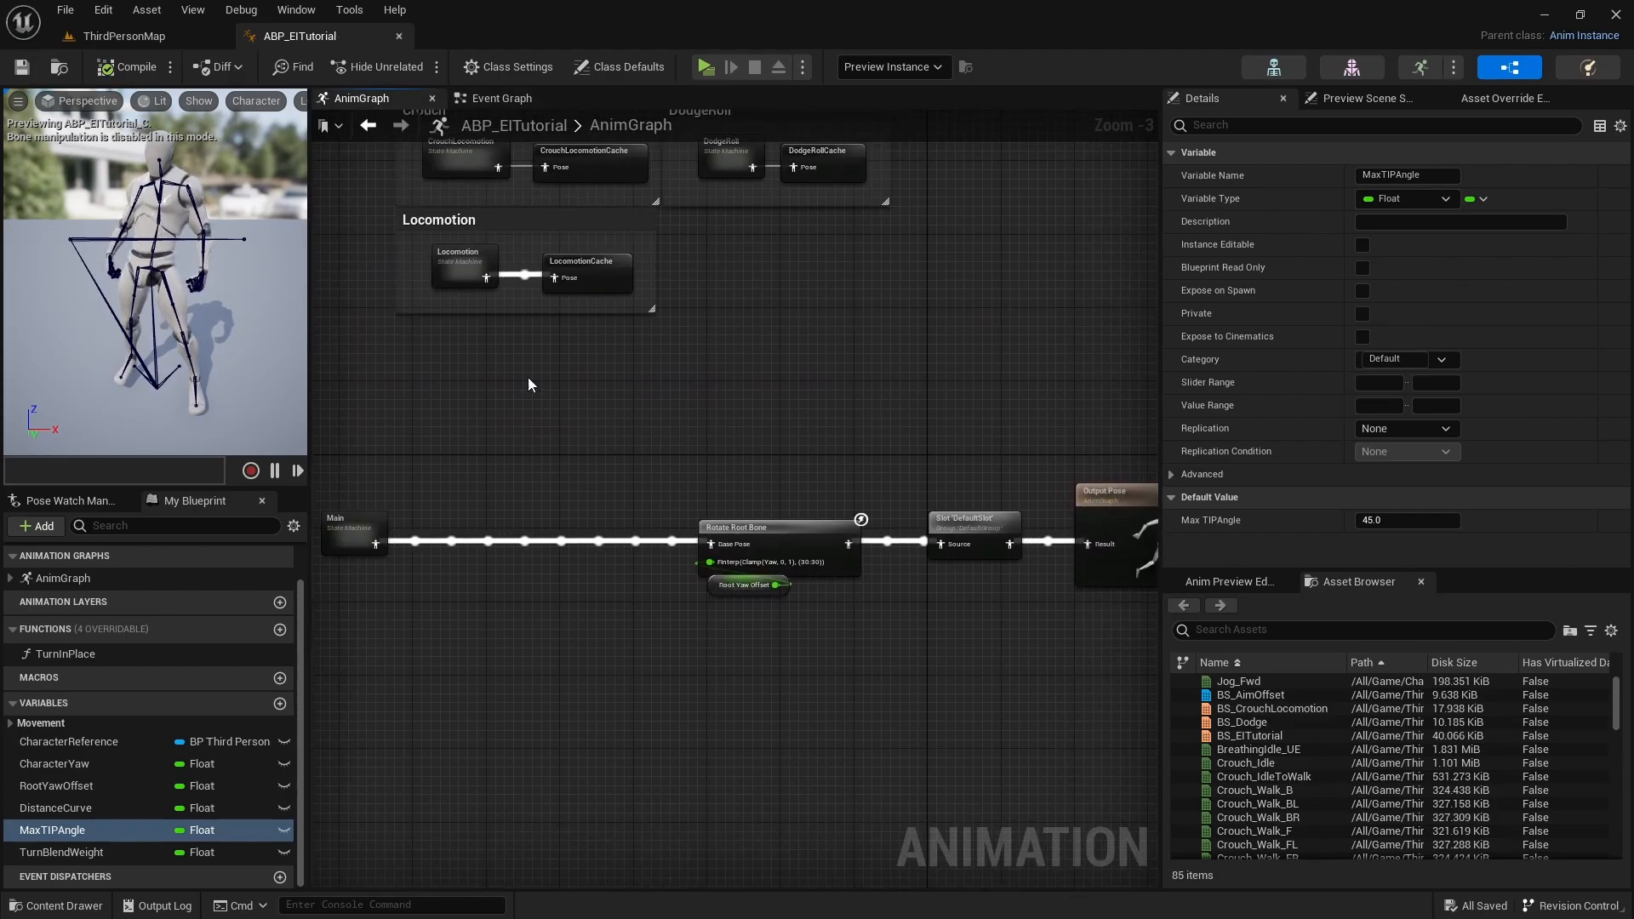
double_click(449, 283)
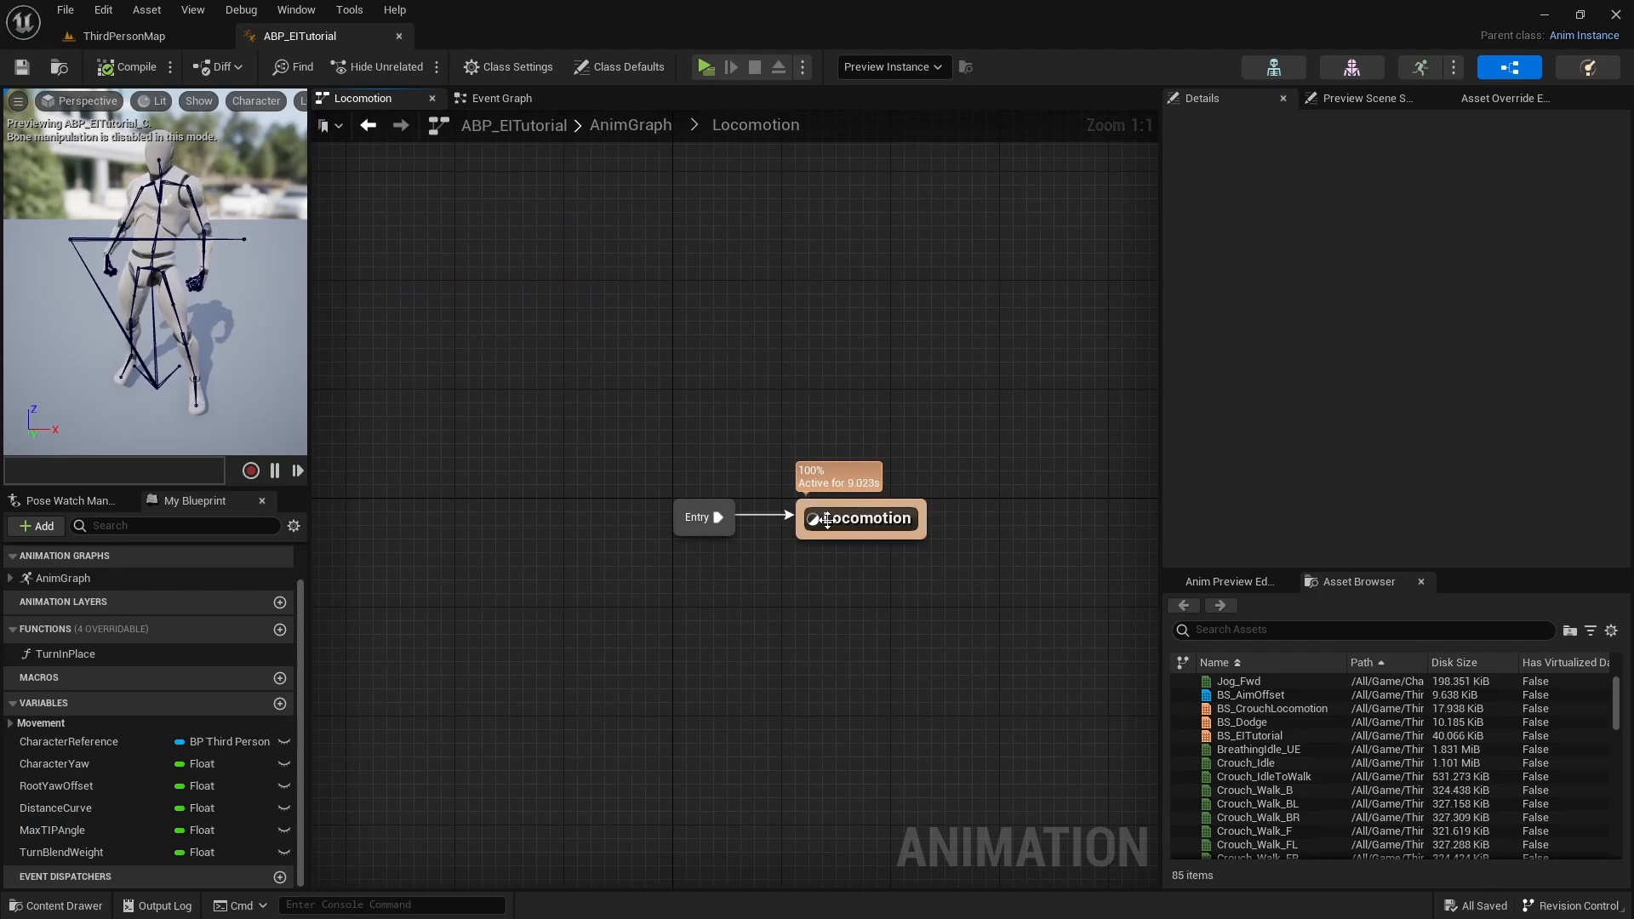
double_click(766, 416)
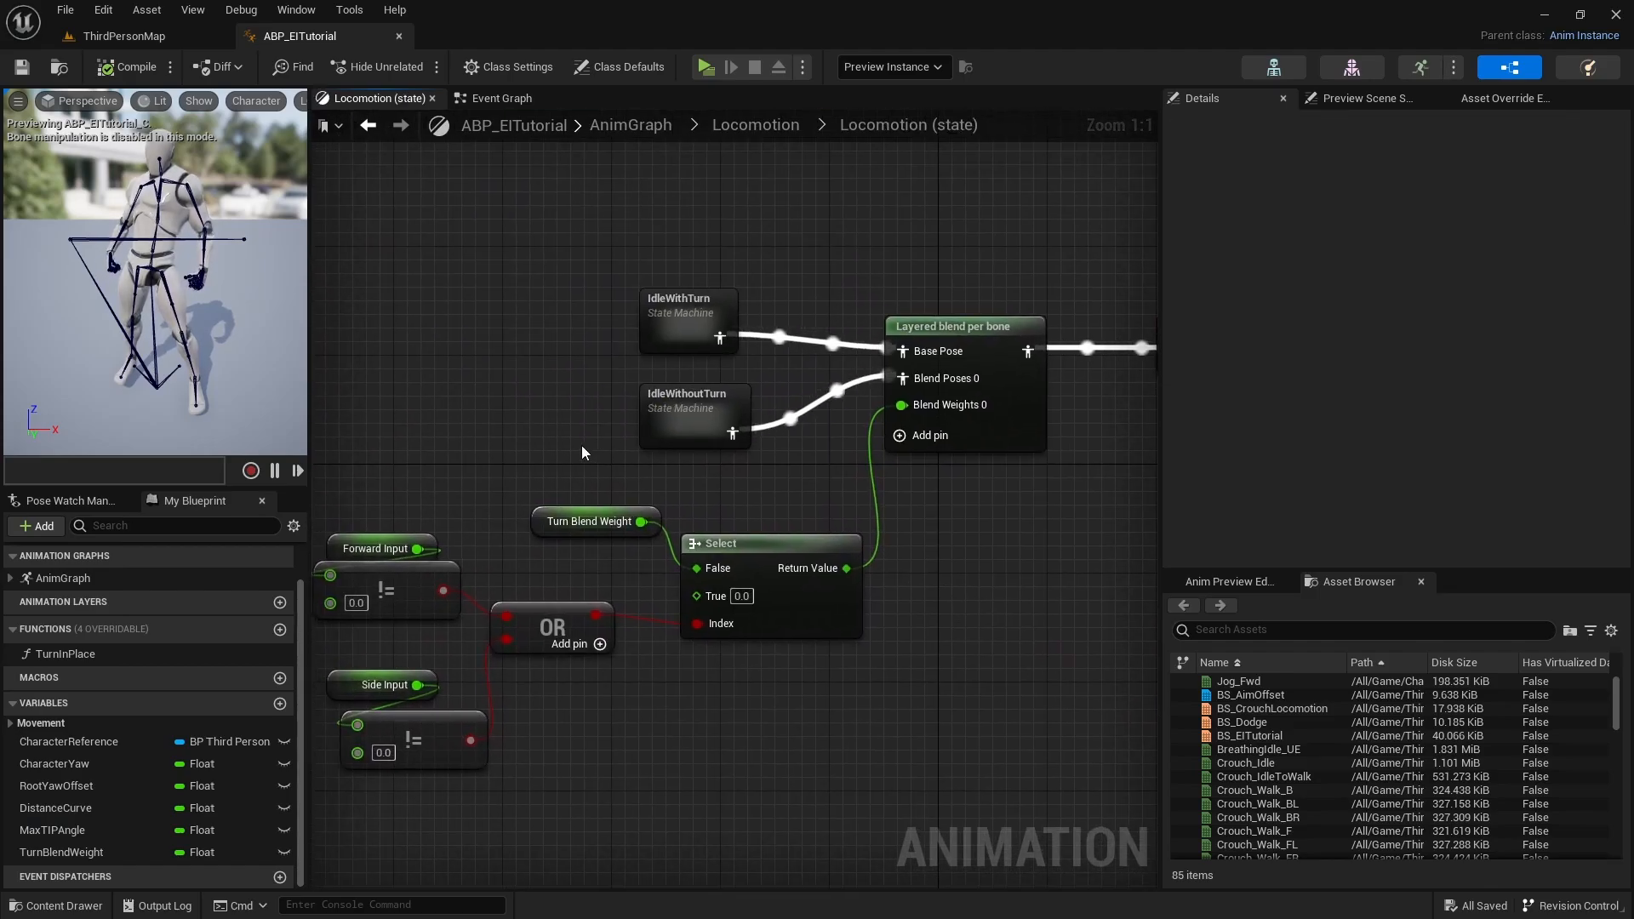
right_click_drag(581, 445, 452, 450)
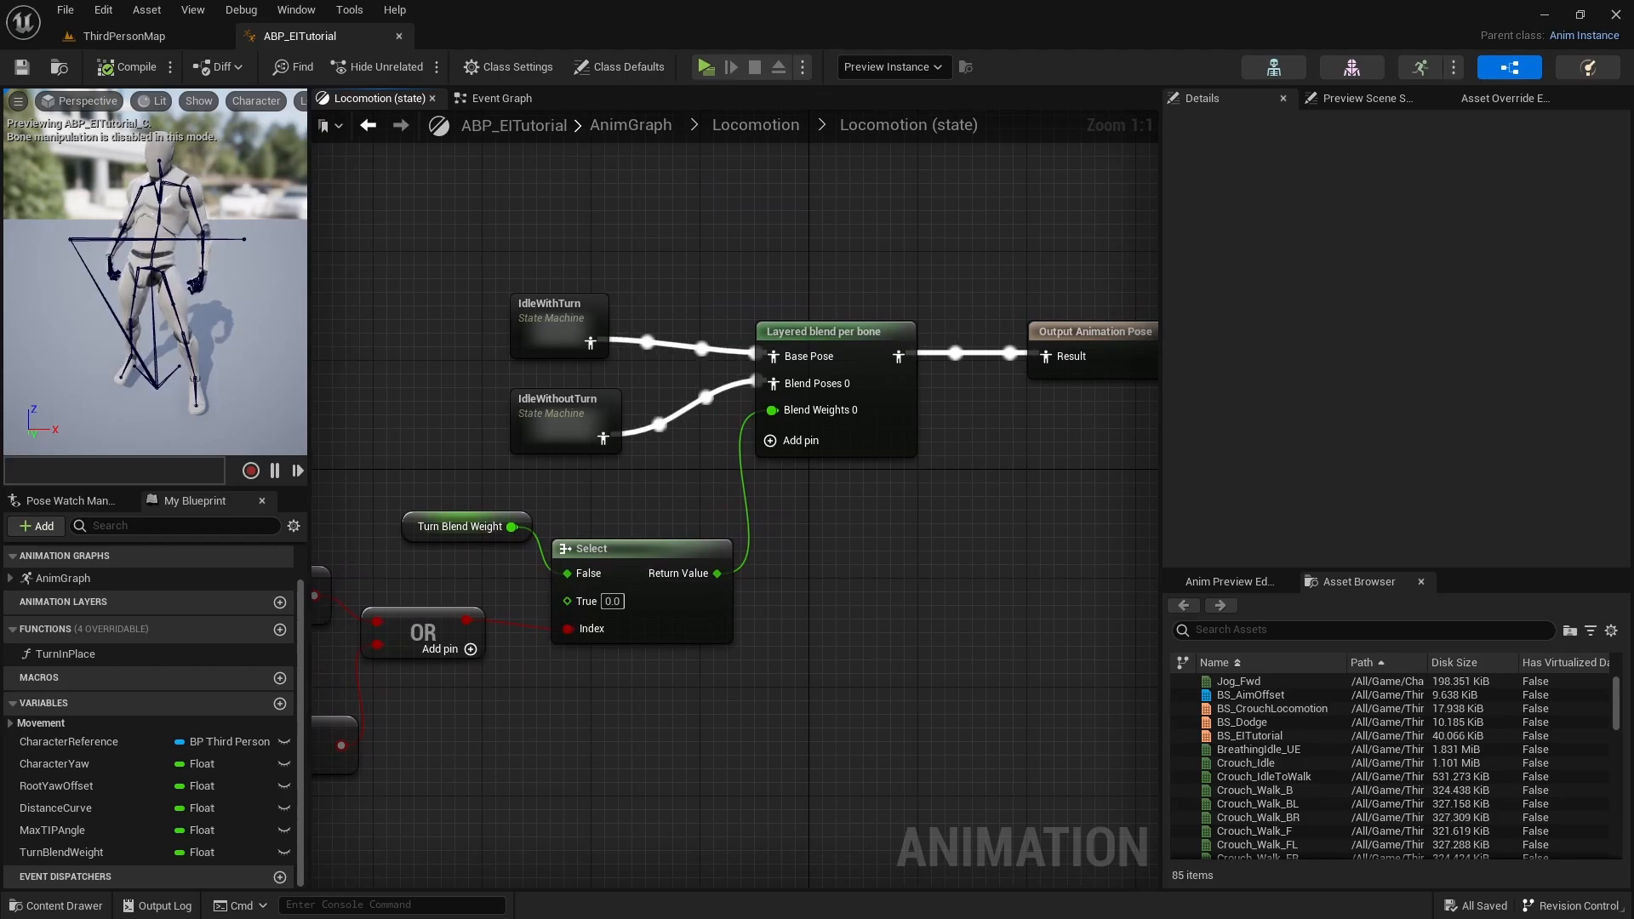
Delete the two Greater nodes that compare Forward Input and Side Input before the OR node
right_click_drag(681, 476, 799, 493)
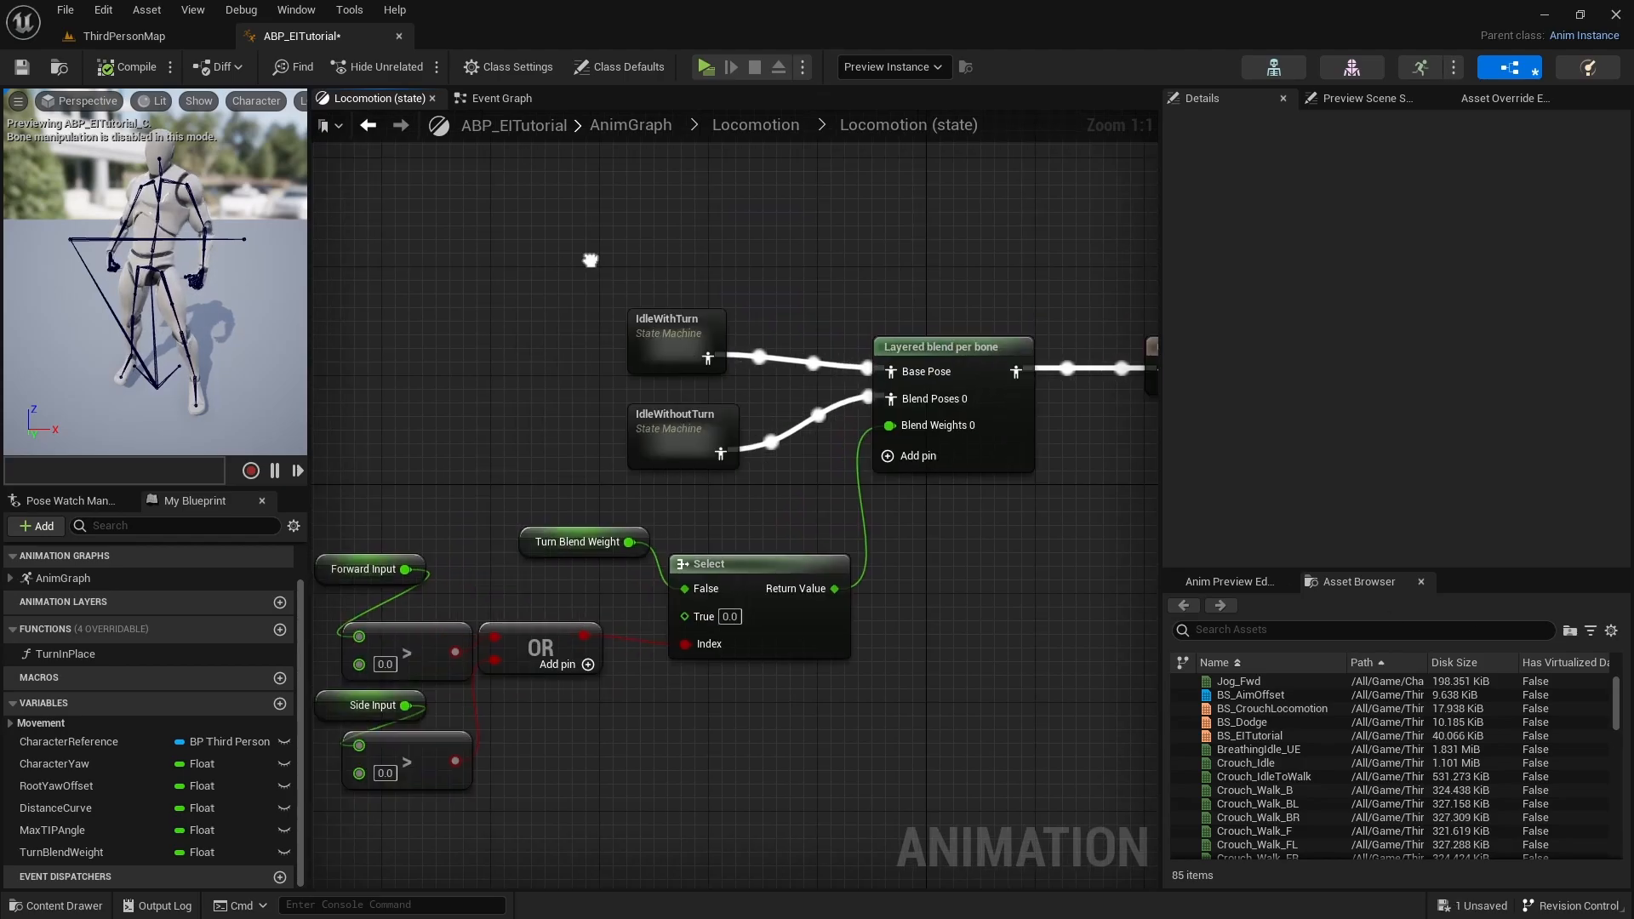
right_click_drag(583, 263, 634, 269)
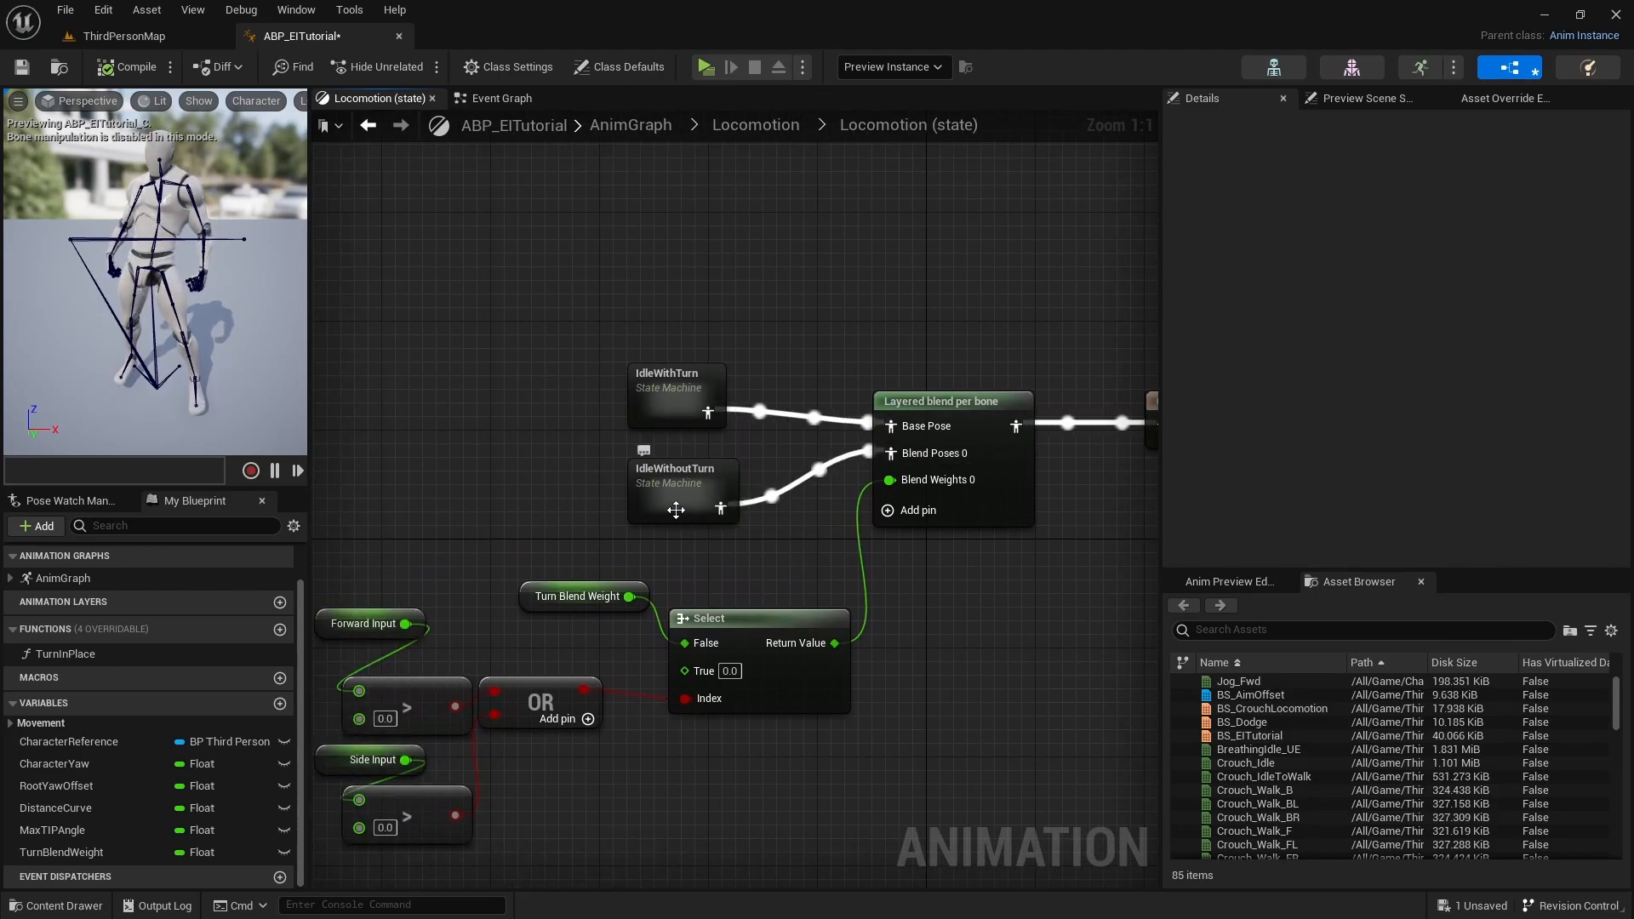
right_click_drag(499, 354, 732, 236)
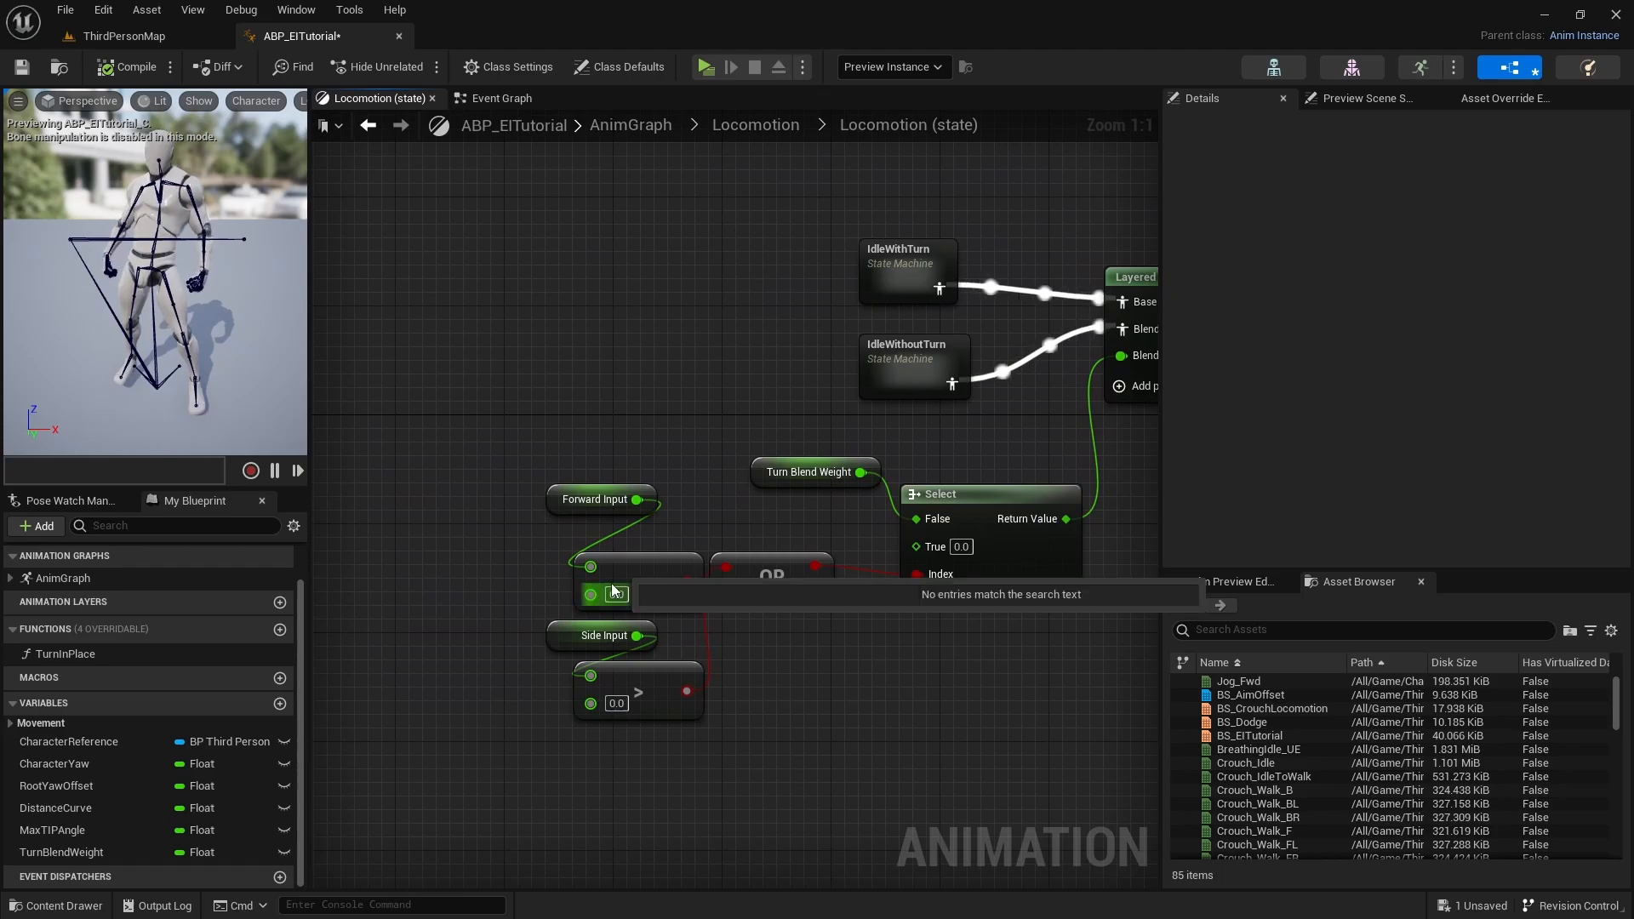
right_click_drag(653, 516, 730, 426)
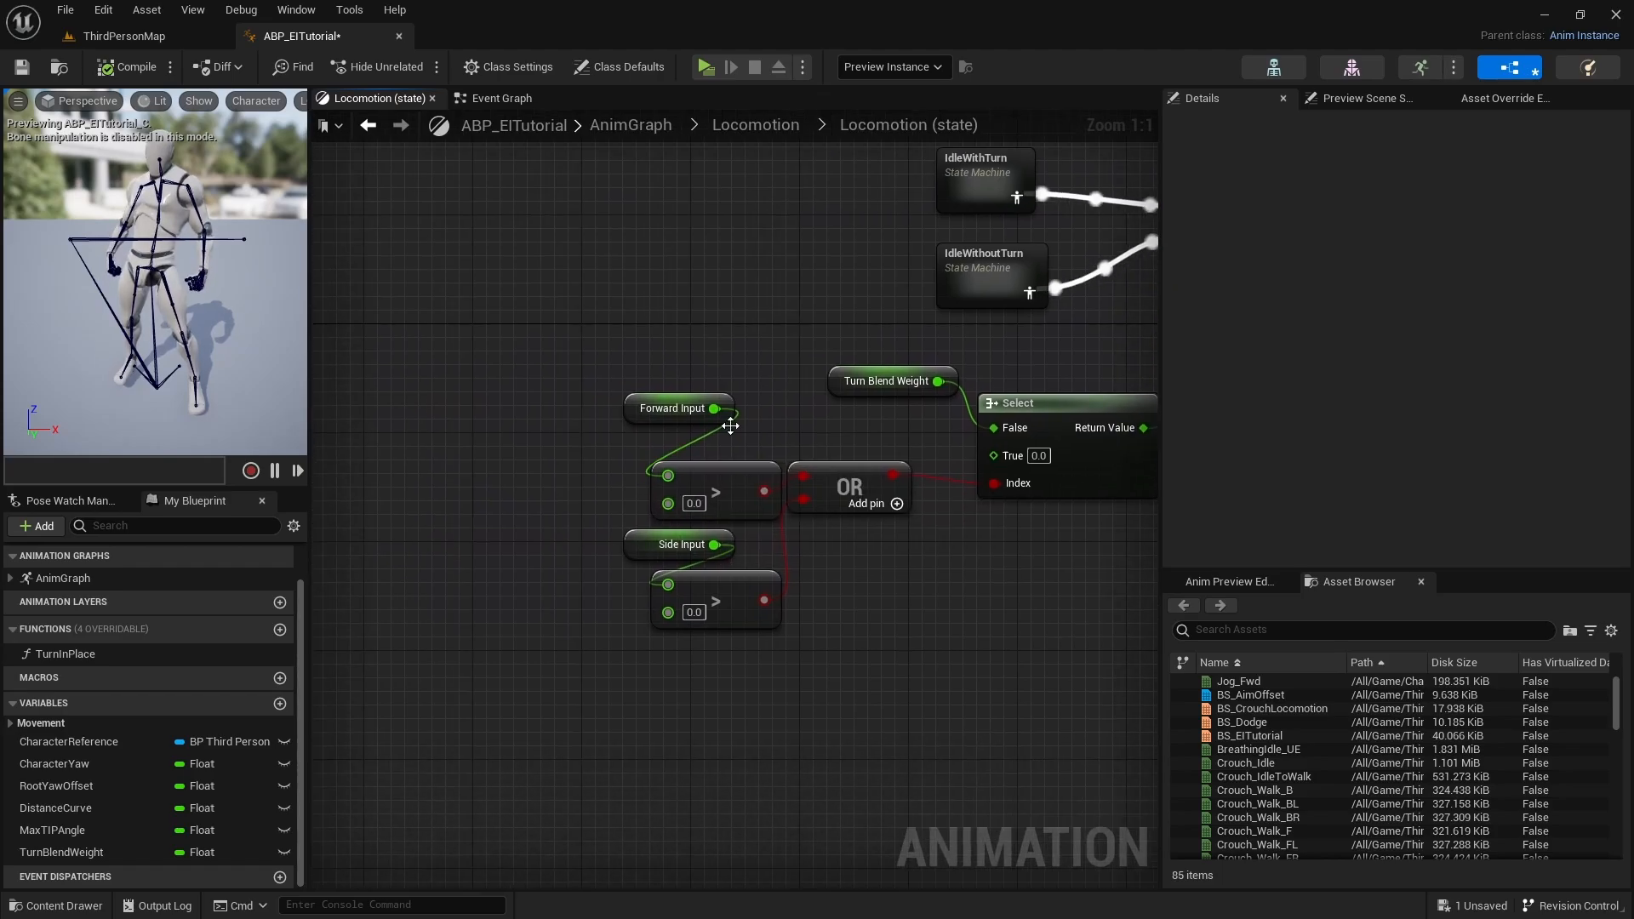
left_click(746, 475)
key("Delete")
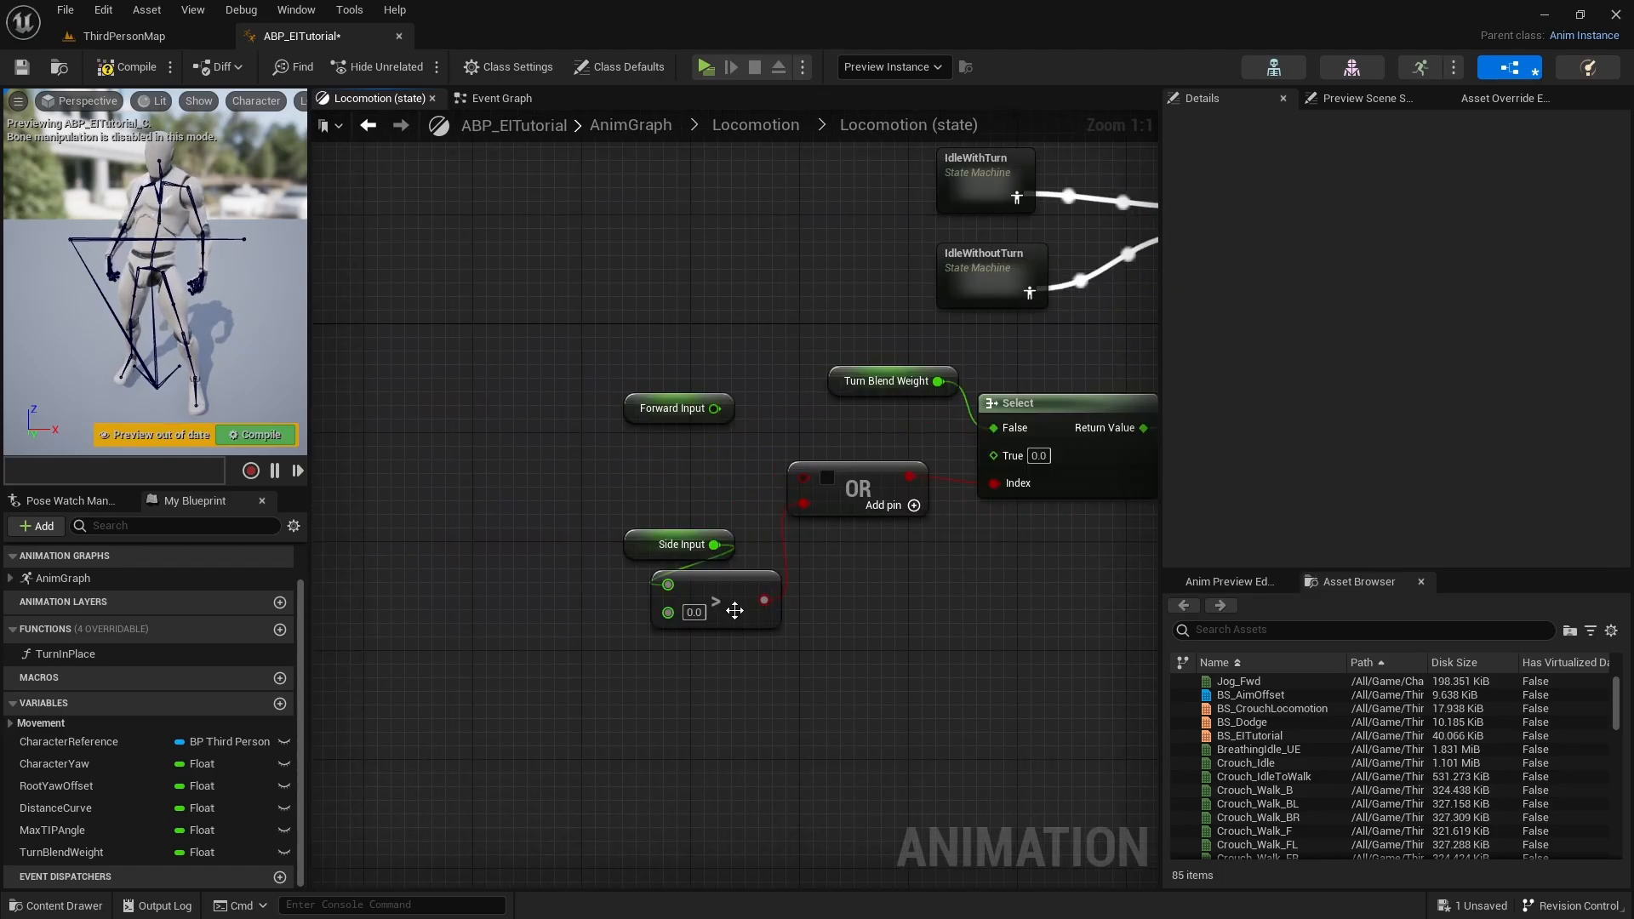
left_click(726, 585)
key("Delete")
Add a Not Equal node to the Forward Input variable and connect its result to the OR node's first input
left_click_drag(714, 408, 646, 456)
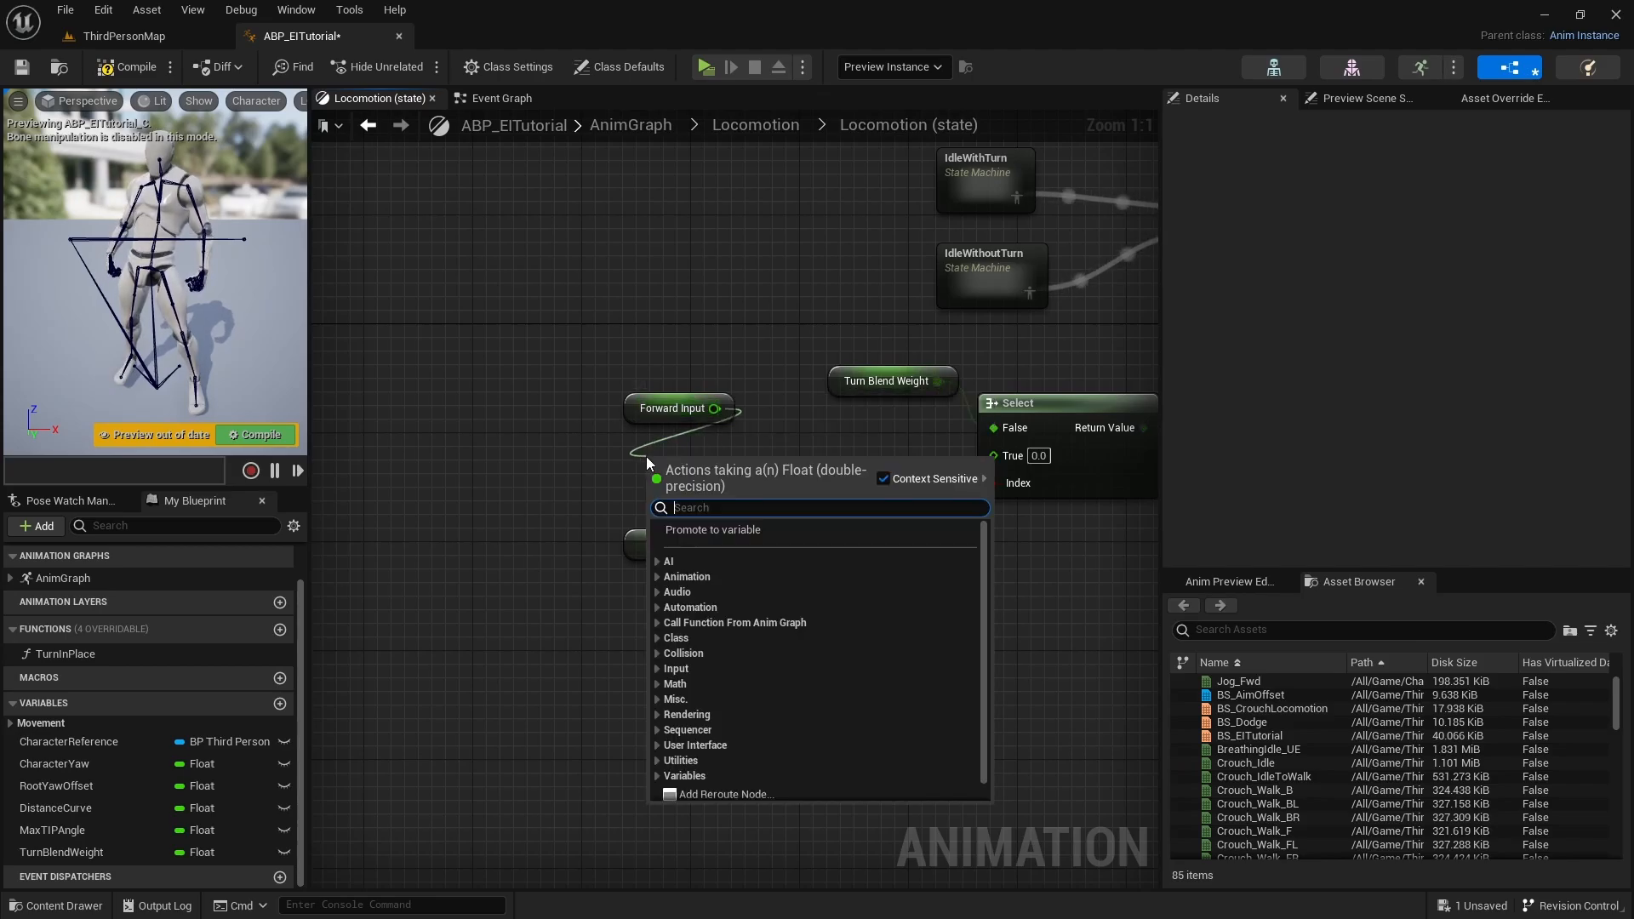
type("equal")
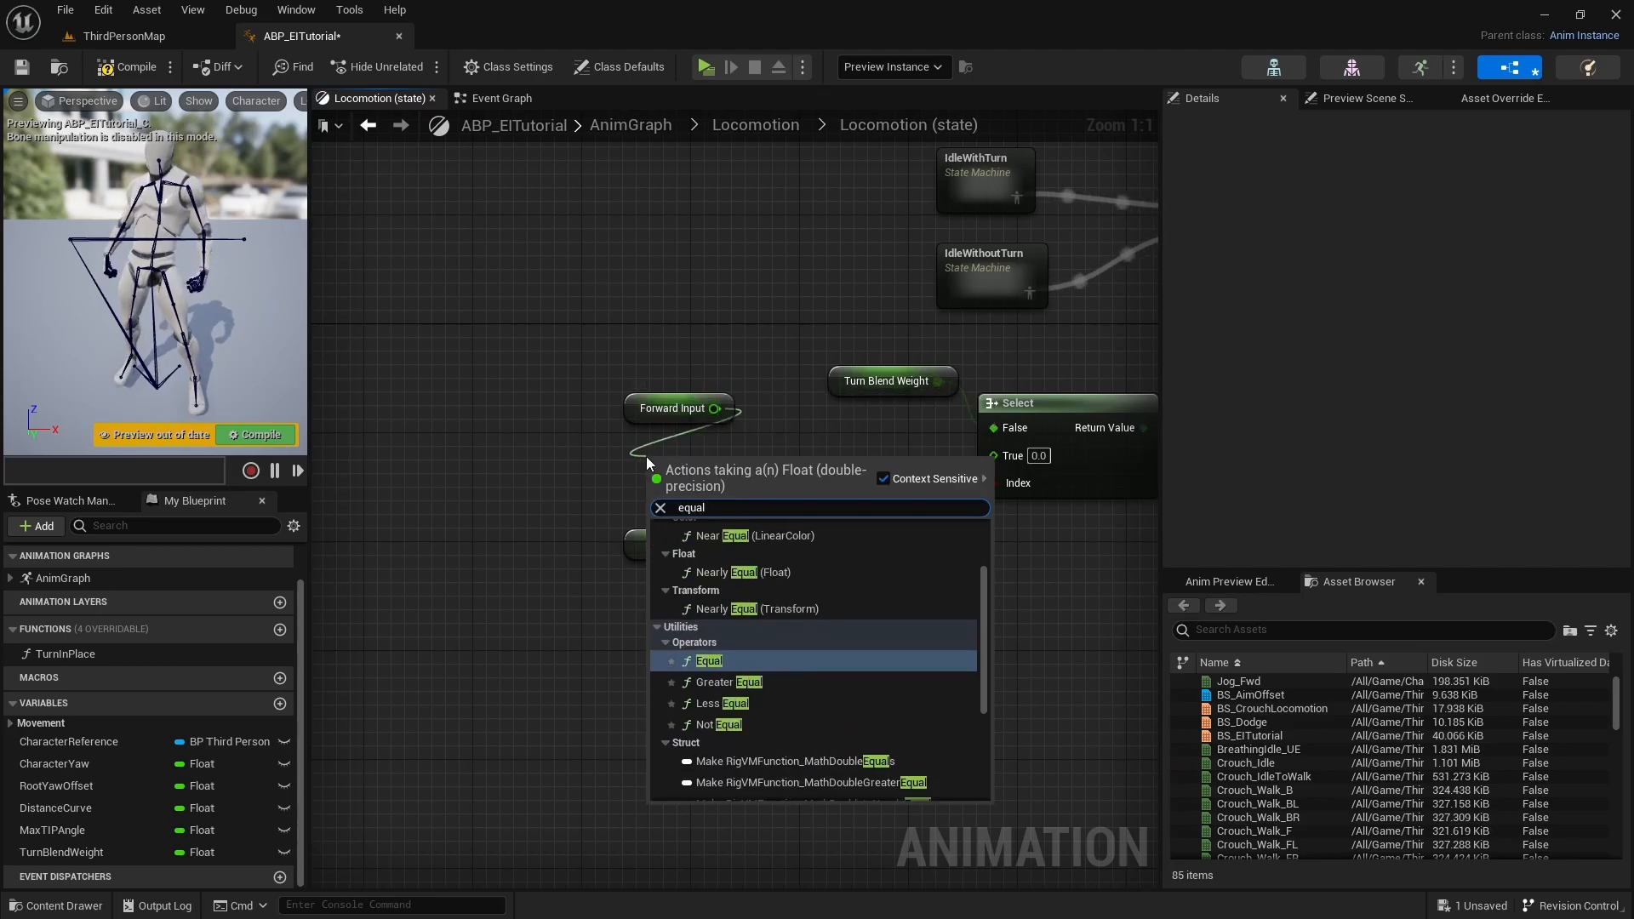
key("BackSpace")
key("BackSpace")
key("BackSpace")
key("BackSpace")
type("not equal")
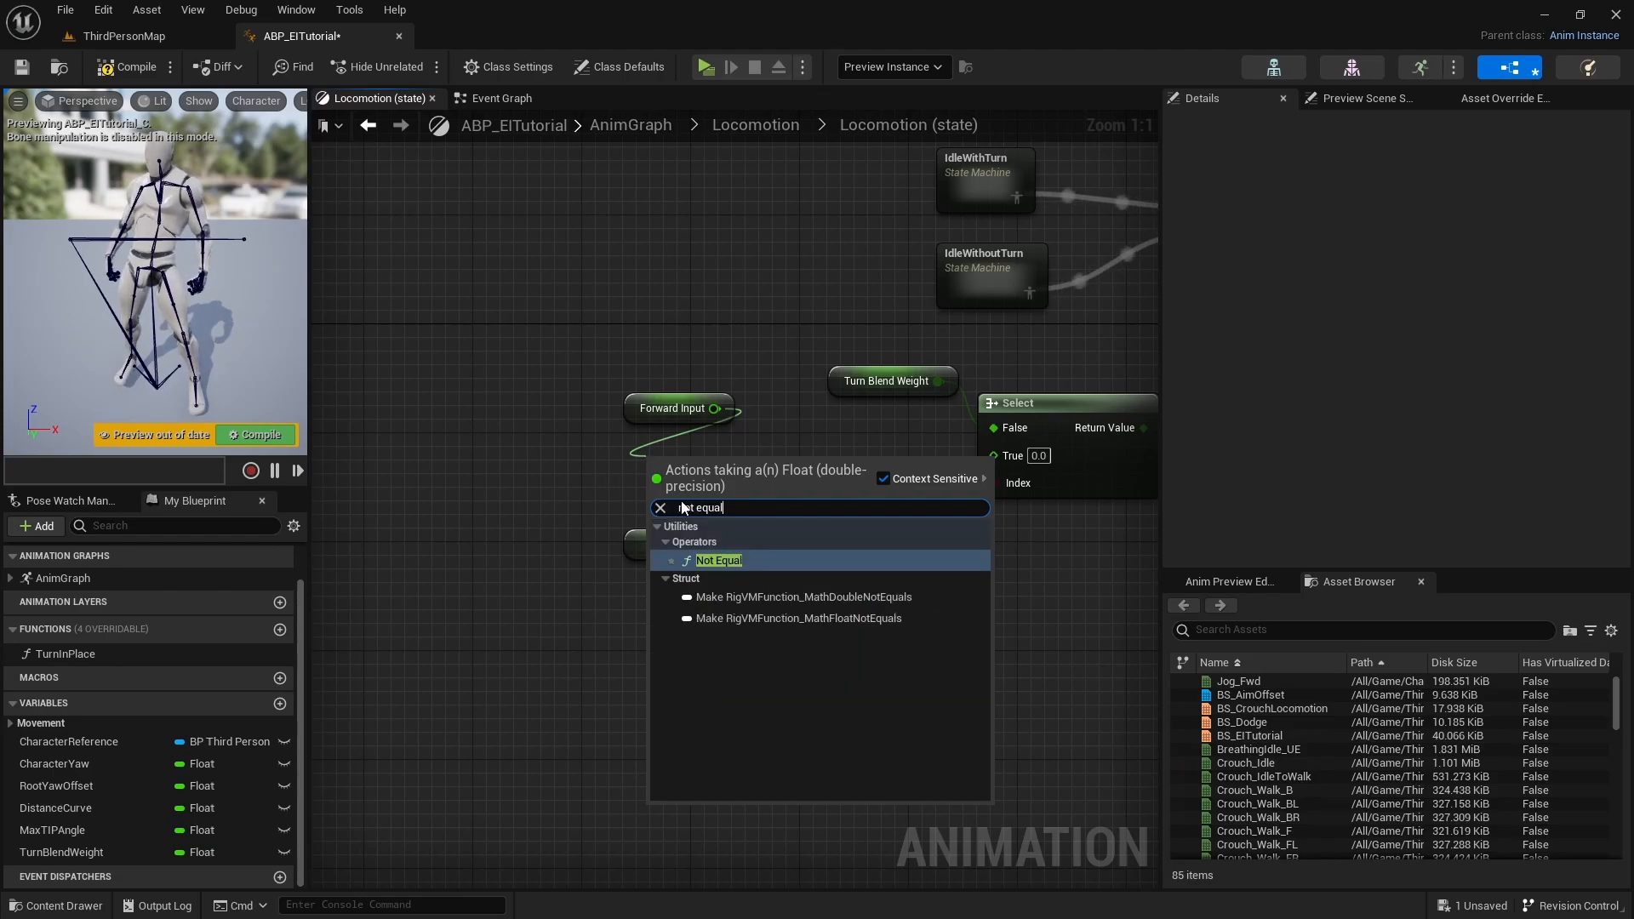
left_click(718, 560)
left_click_drag(720, 464, 802, 477)
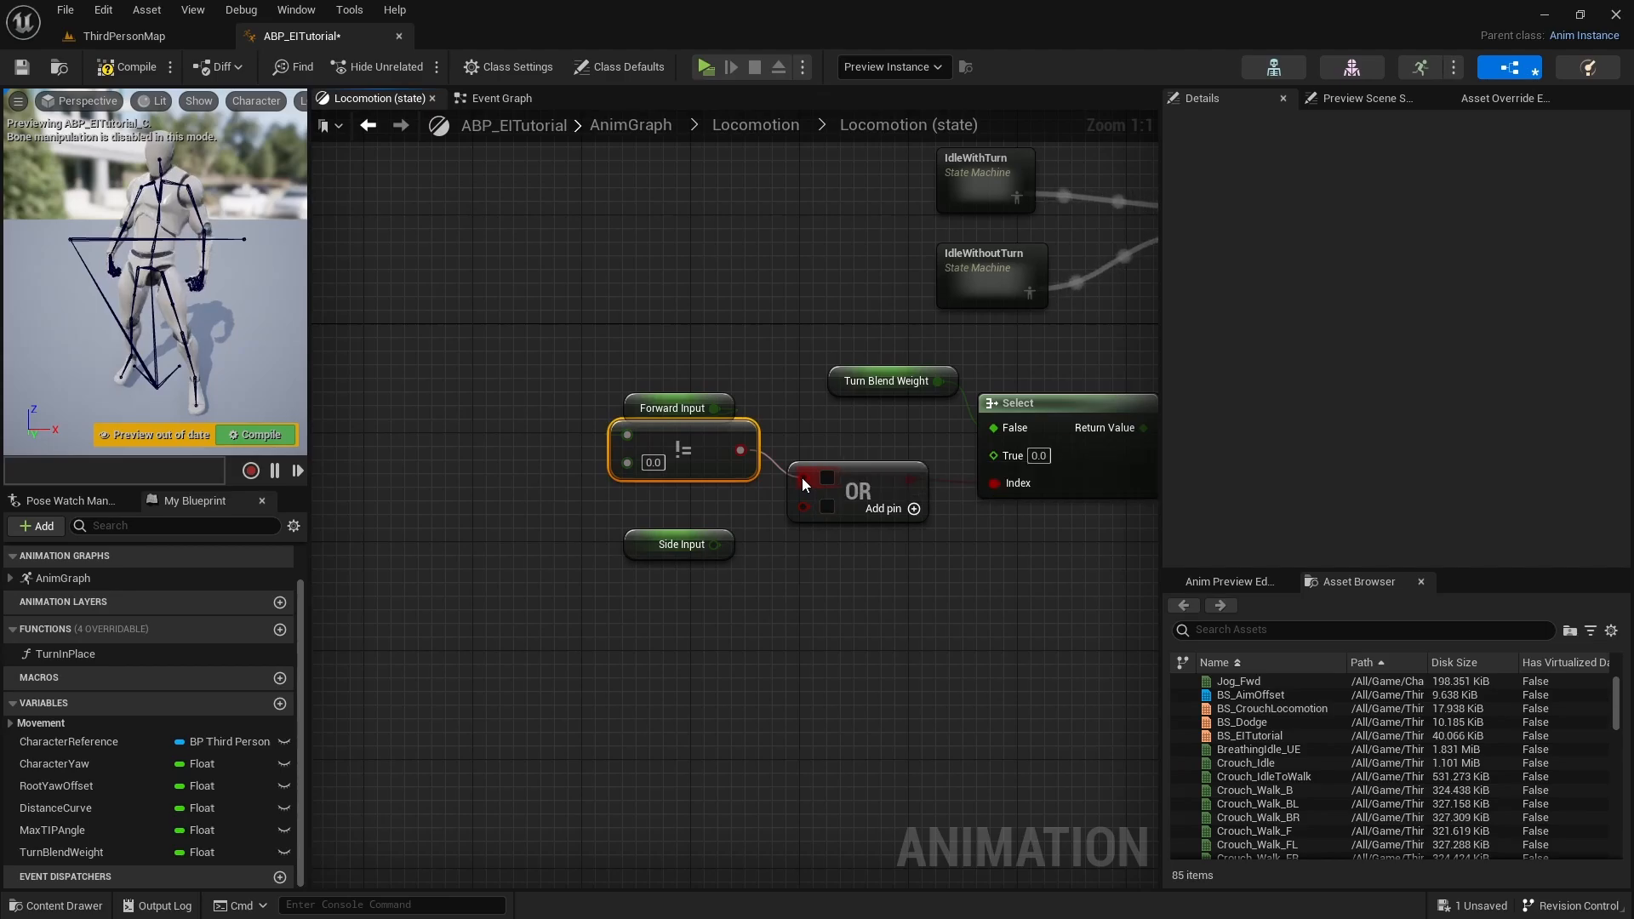
Add a Not Equal node from Side Input into the OR node's second input, and compile and save the blueprint
right_click_drag(855, 601, 745, 621)
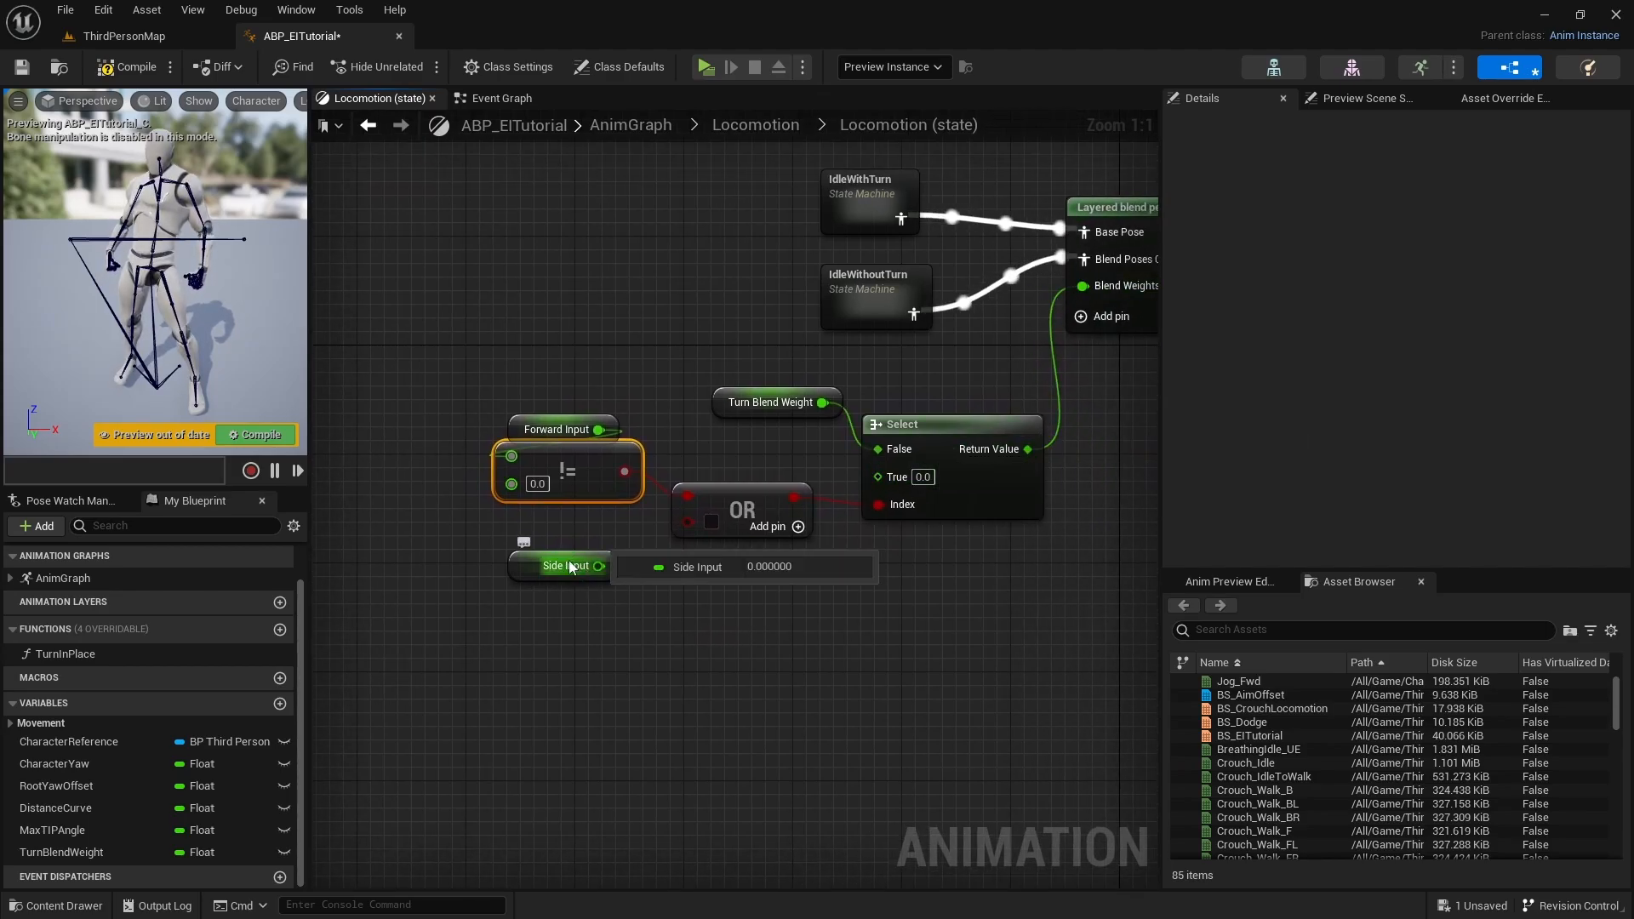
left_click_drag(599, 566, 623, 604)
type("not e")
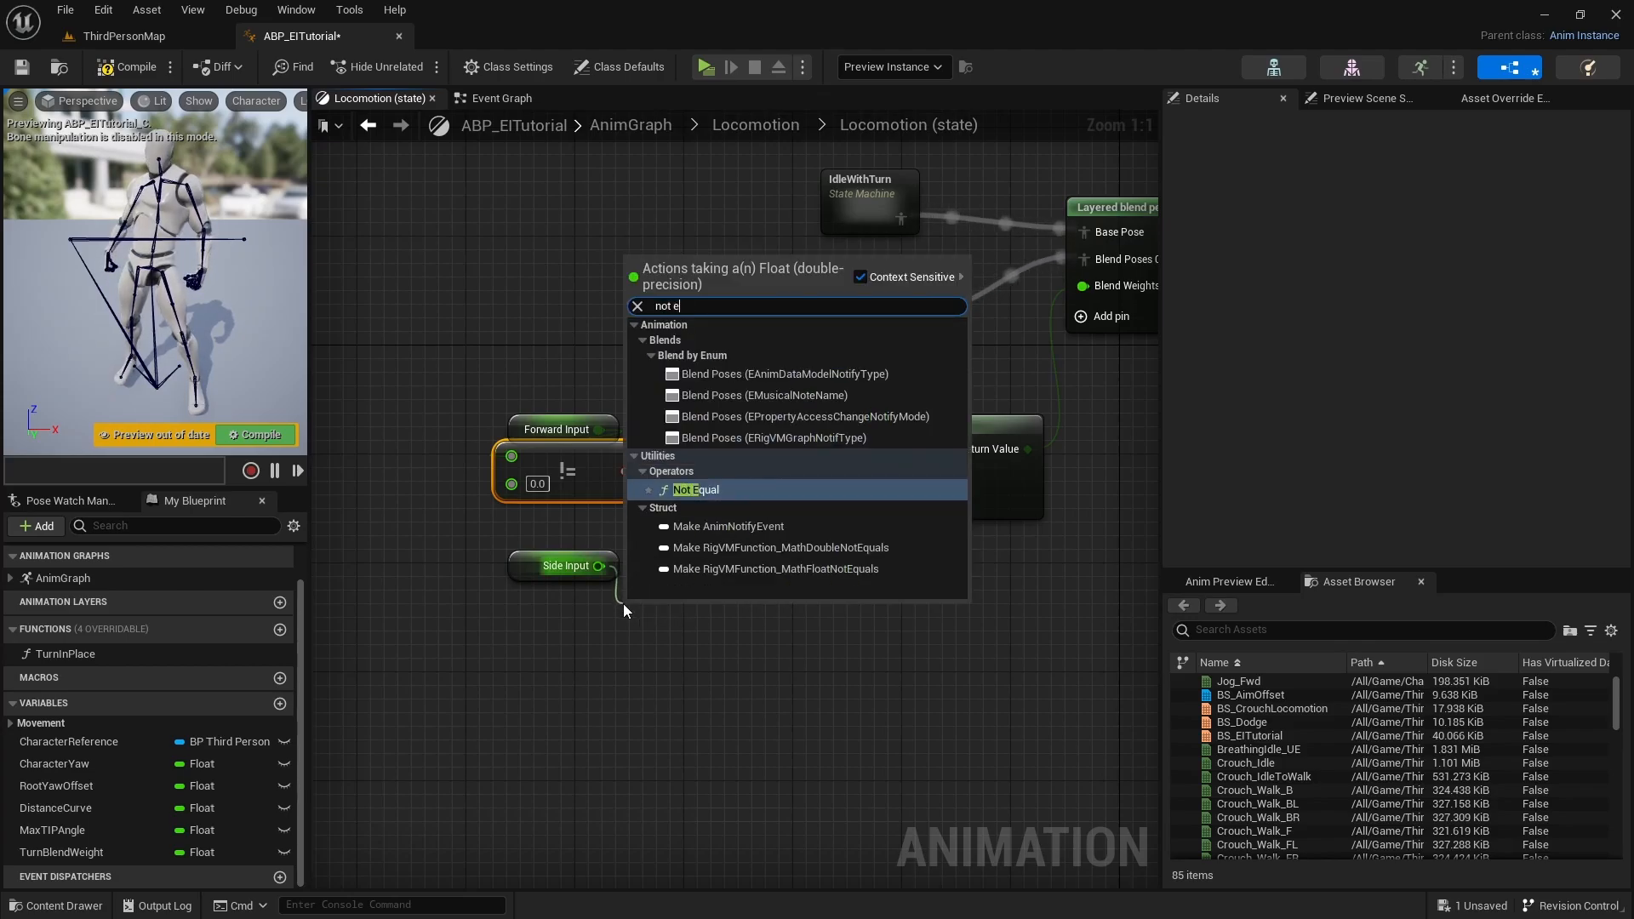
left_click(706, 489)
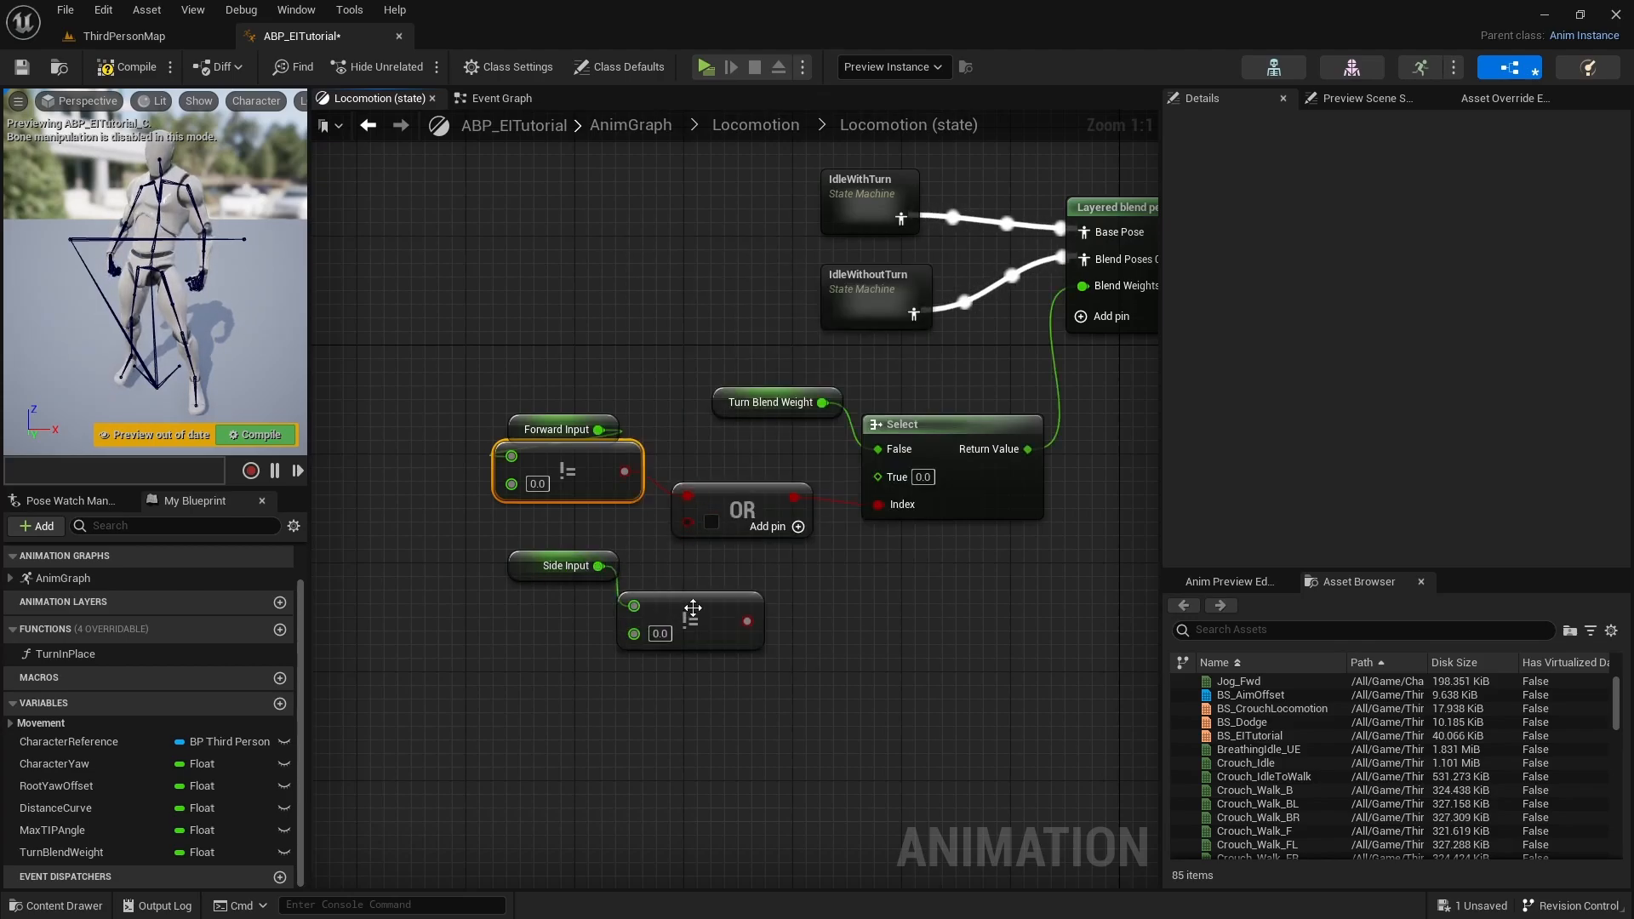
left_click_drag(689, 600, 688, 520)
left_click(288, 438)
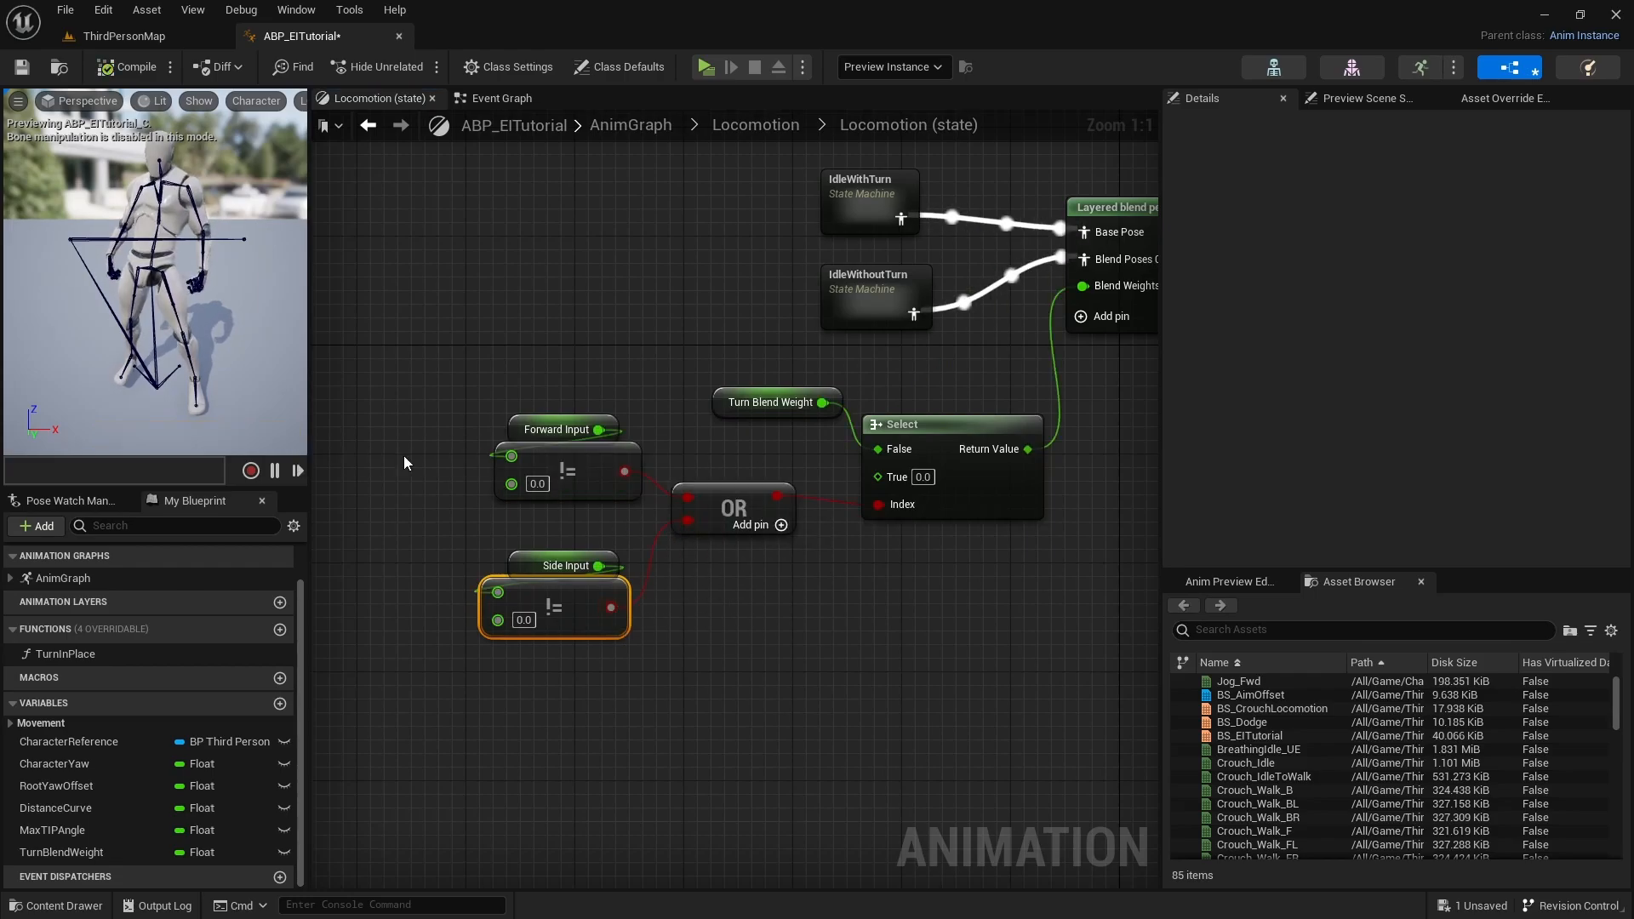
left_click(22, 68)
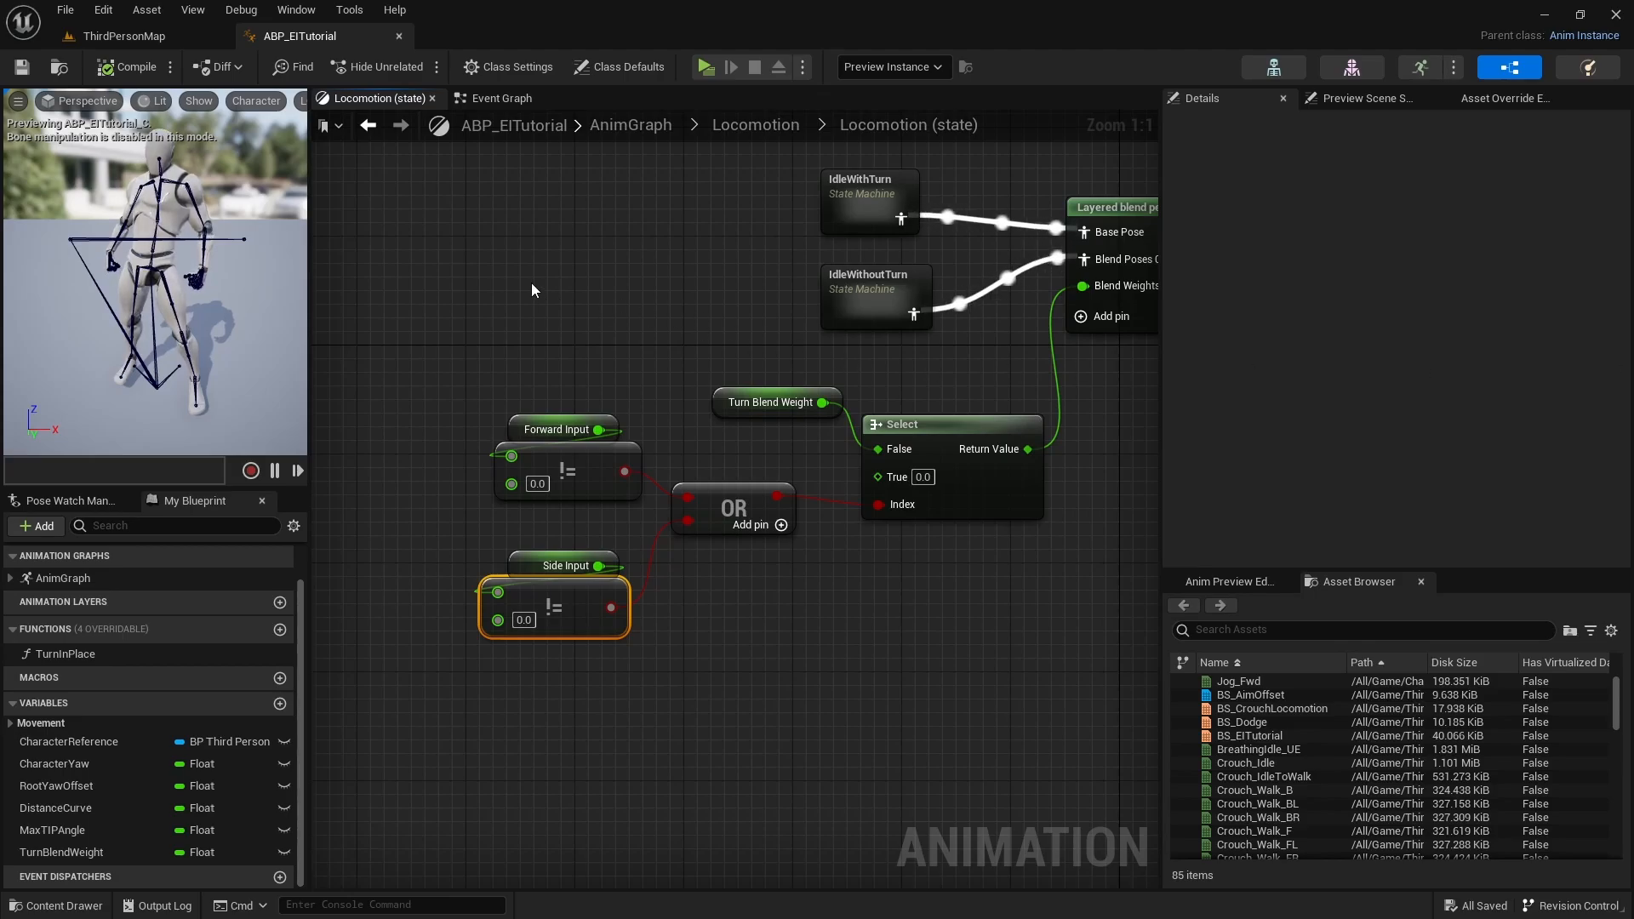
Play-test ThirdPersonMap to check the character's turn in place, and stop the session
right_click_drag(534, 255, 479, 304)
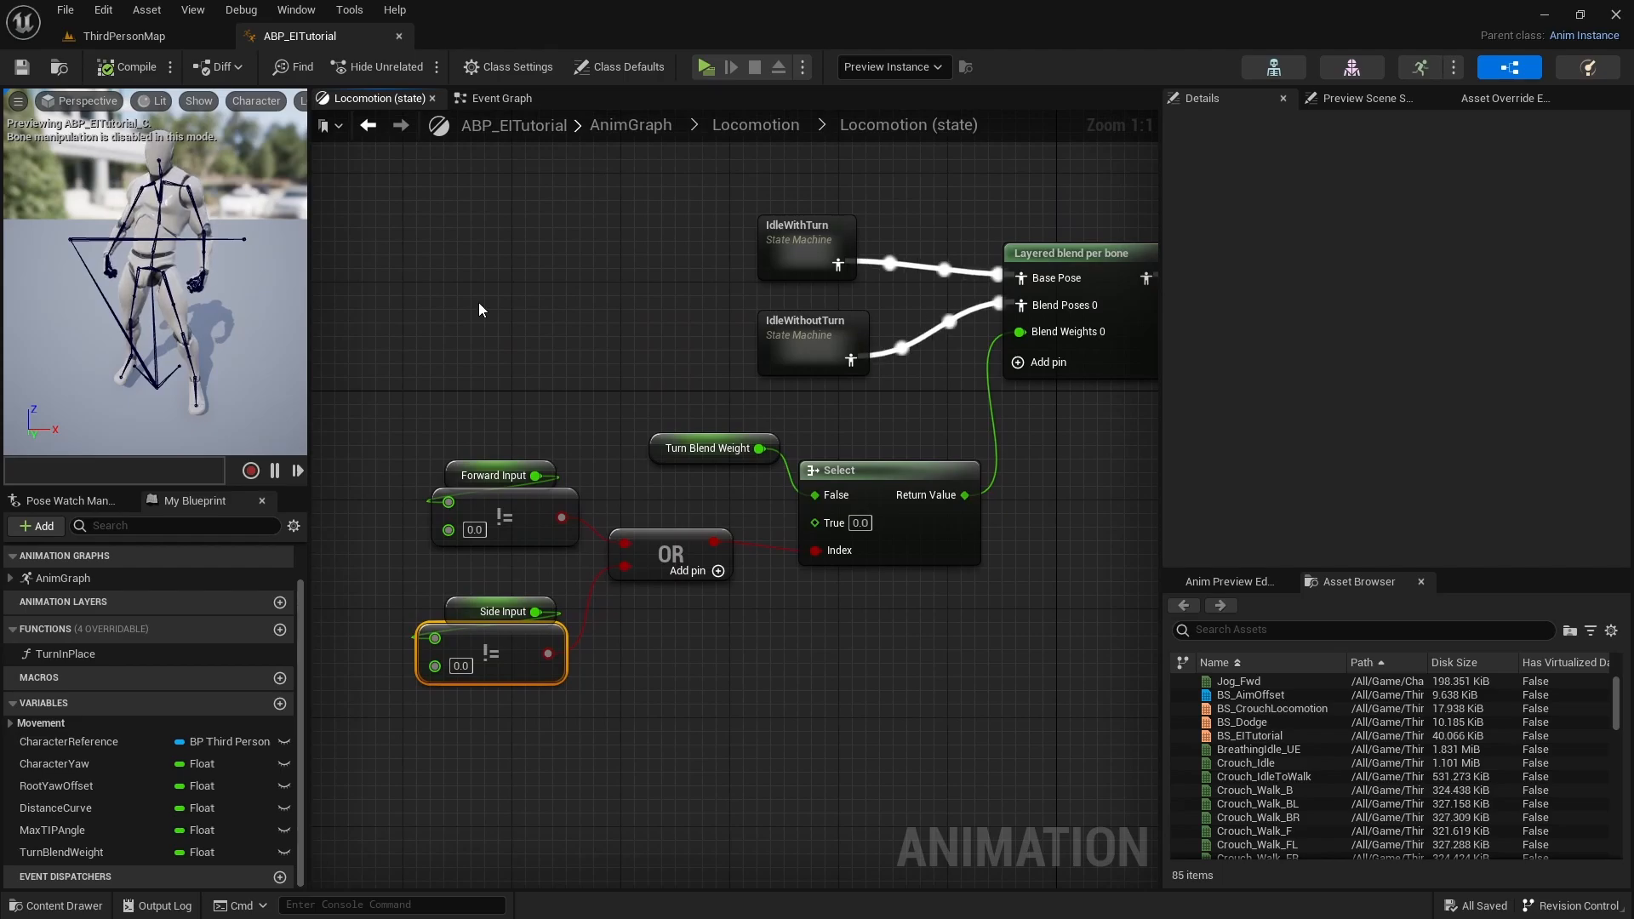
left_click(126, 35)
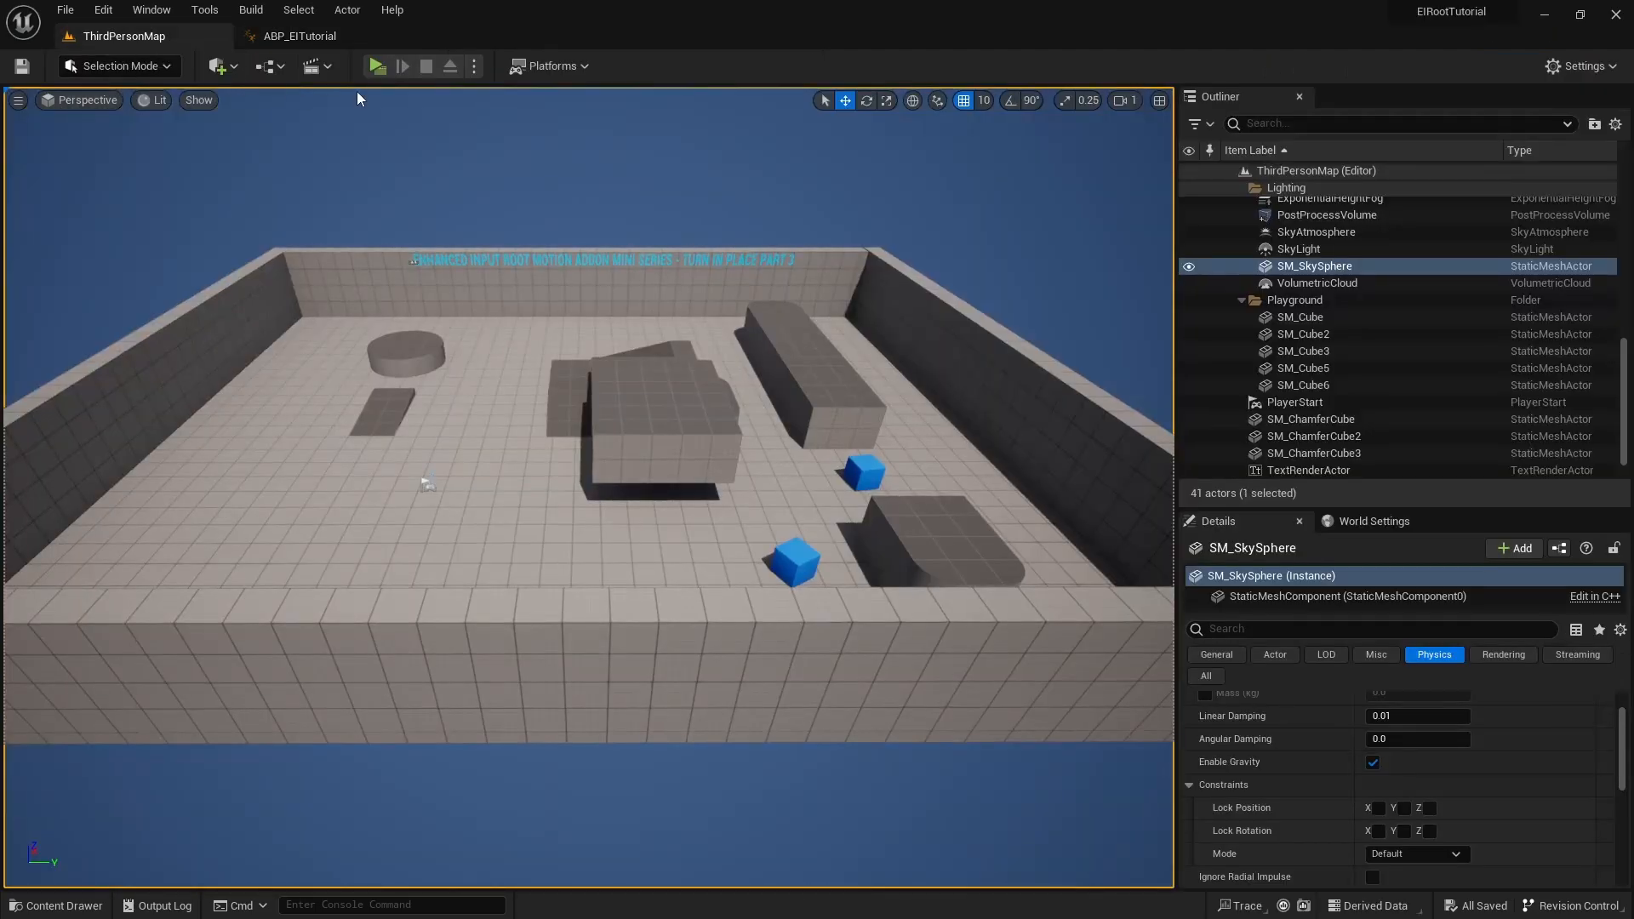
left_click(377, 66)
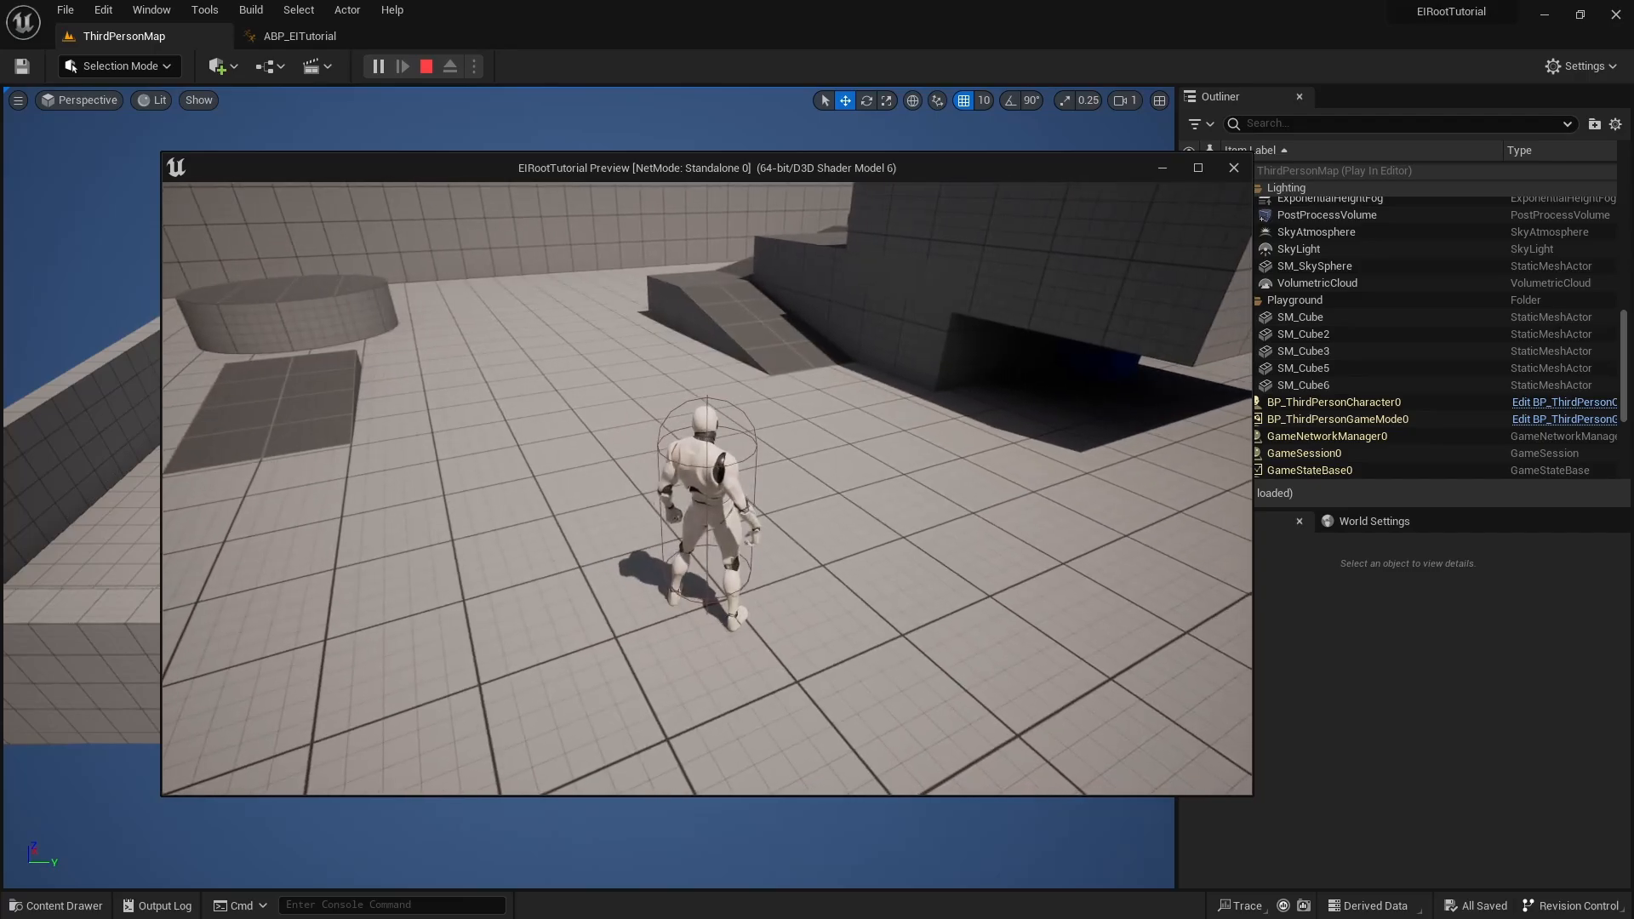
key("Escape")
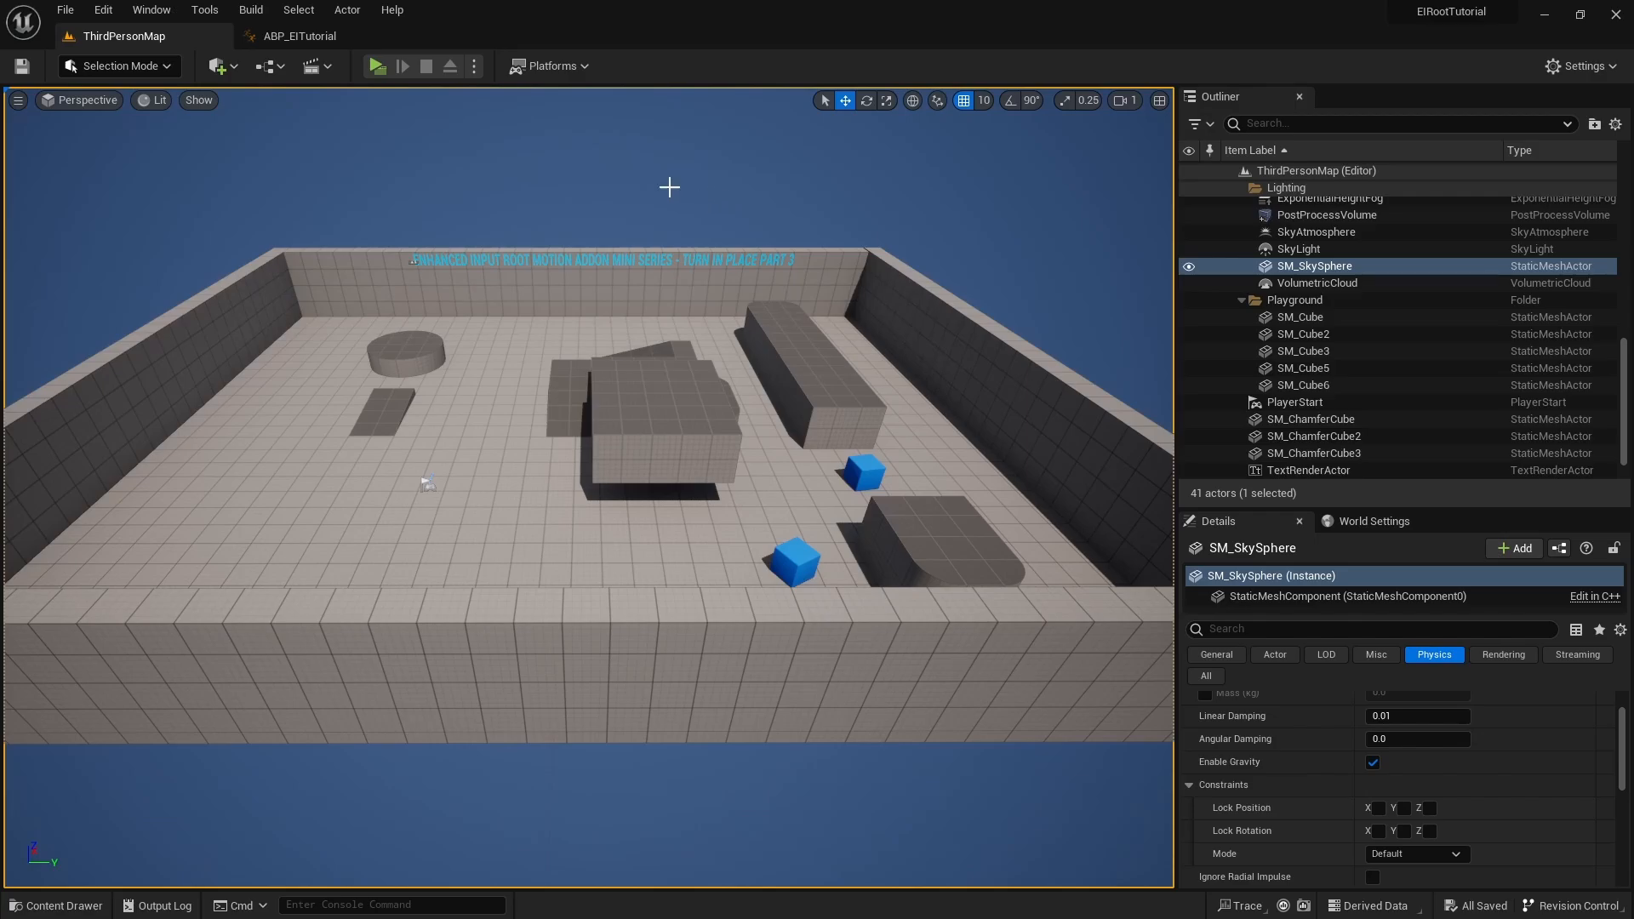
Close the ABP_EITutorial animation blueprint and open the NewAnims folder in the project content
left_click(281, 37)
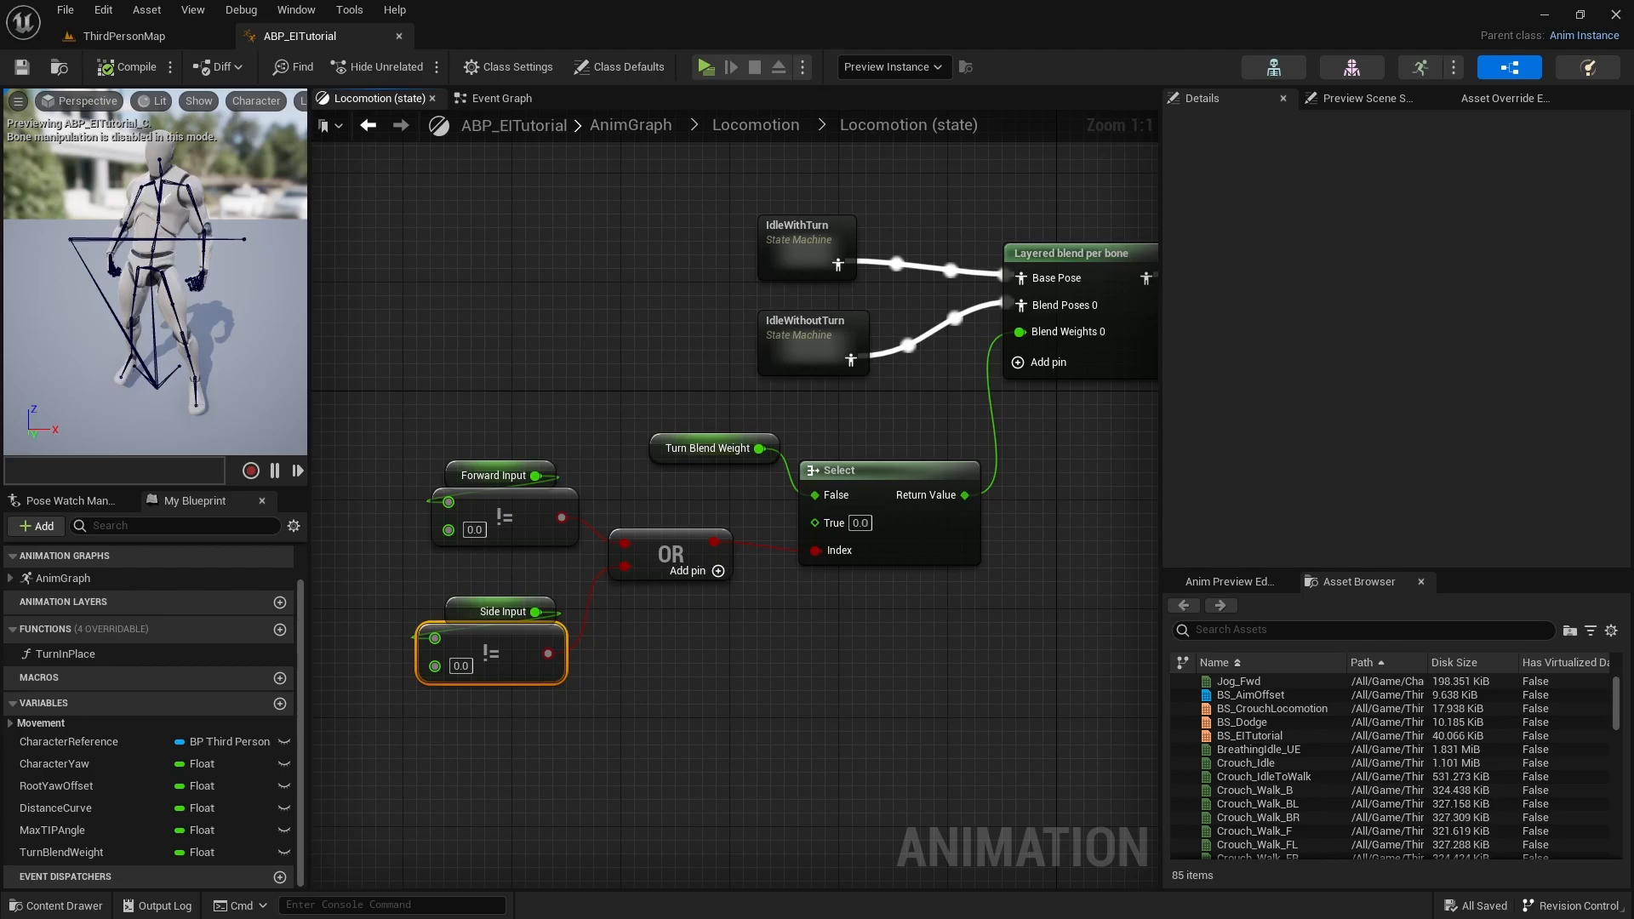
left_click(399, 38)
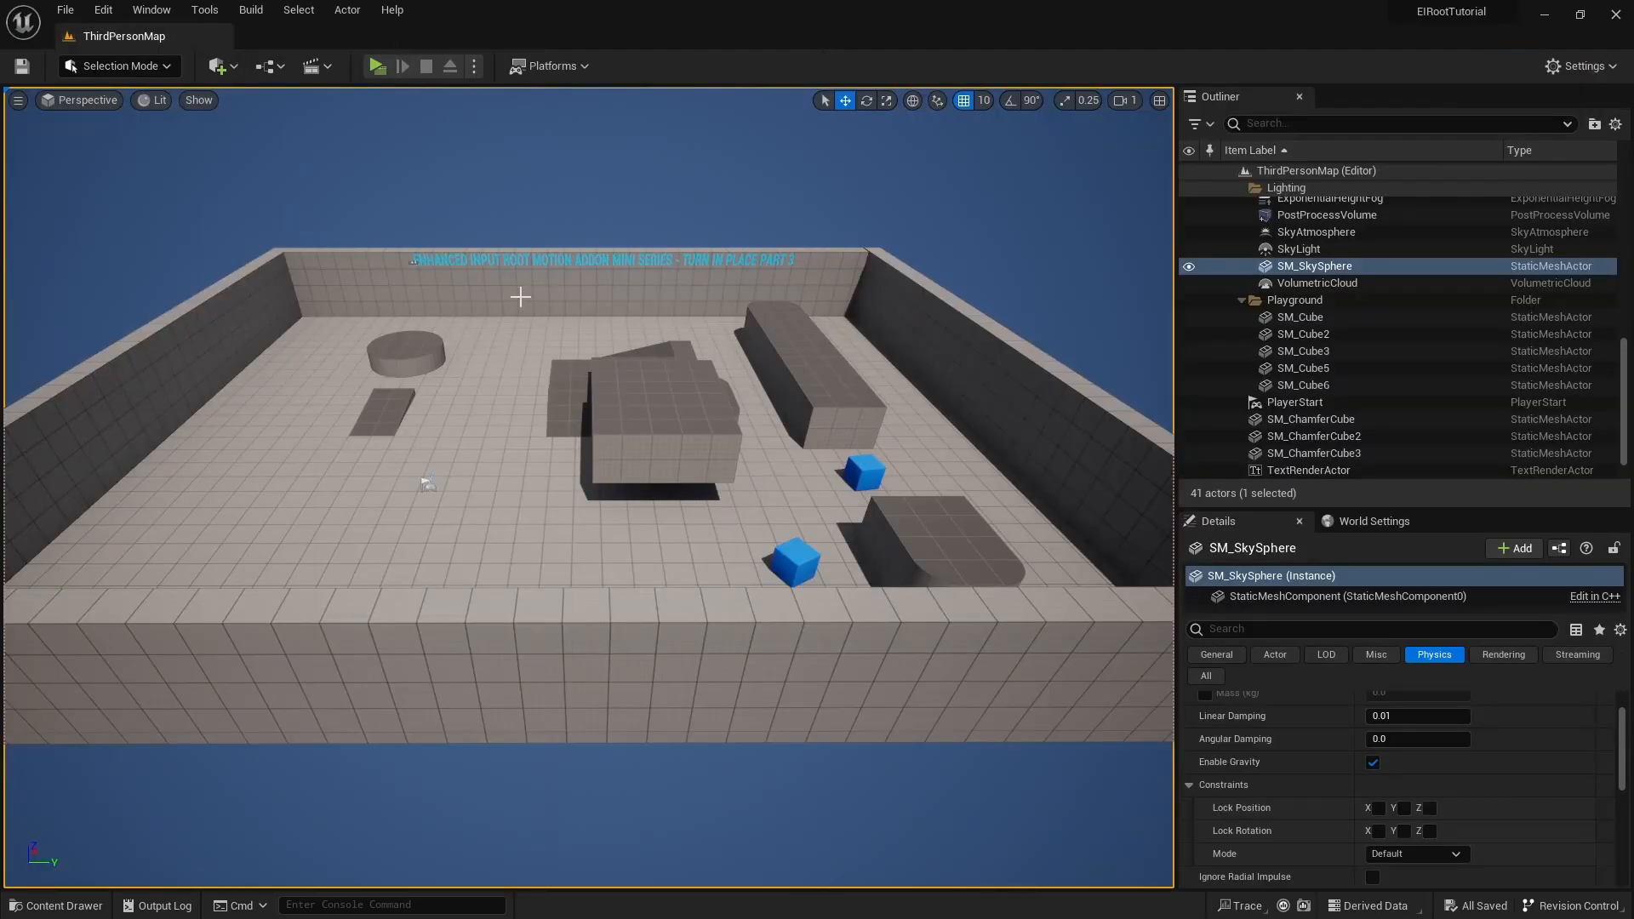
key("ctrl+space")
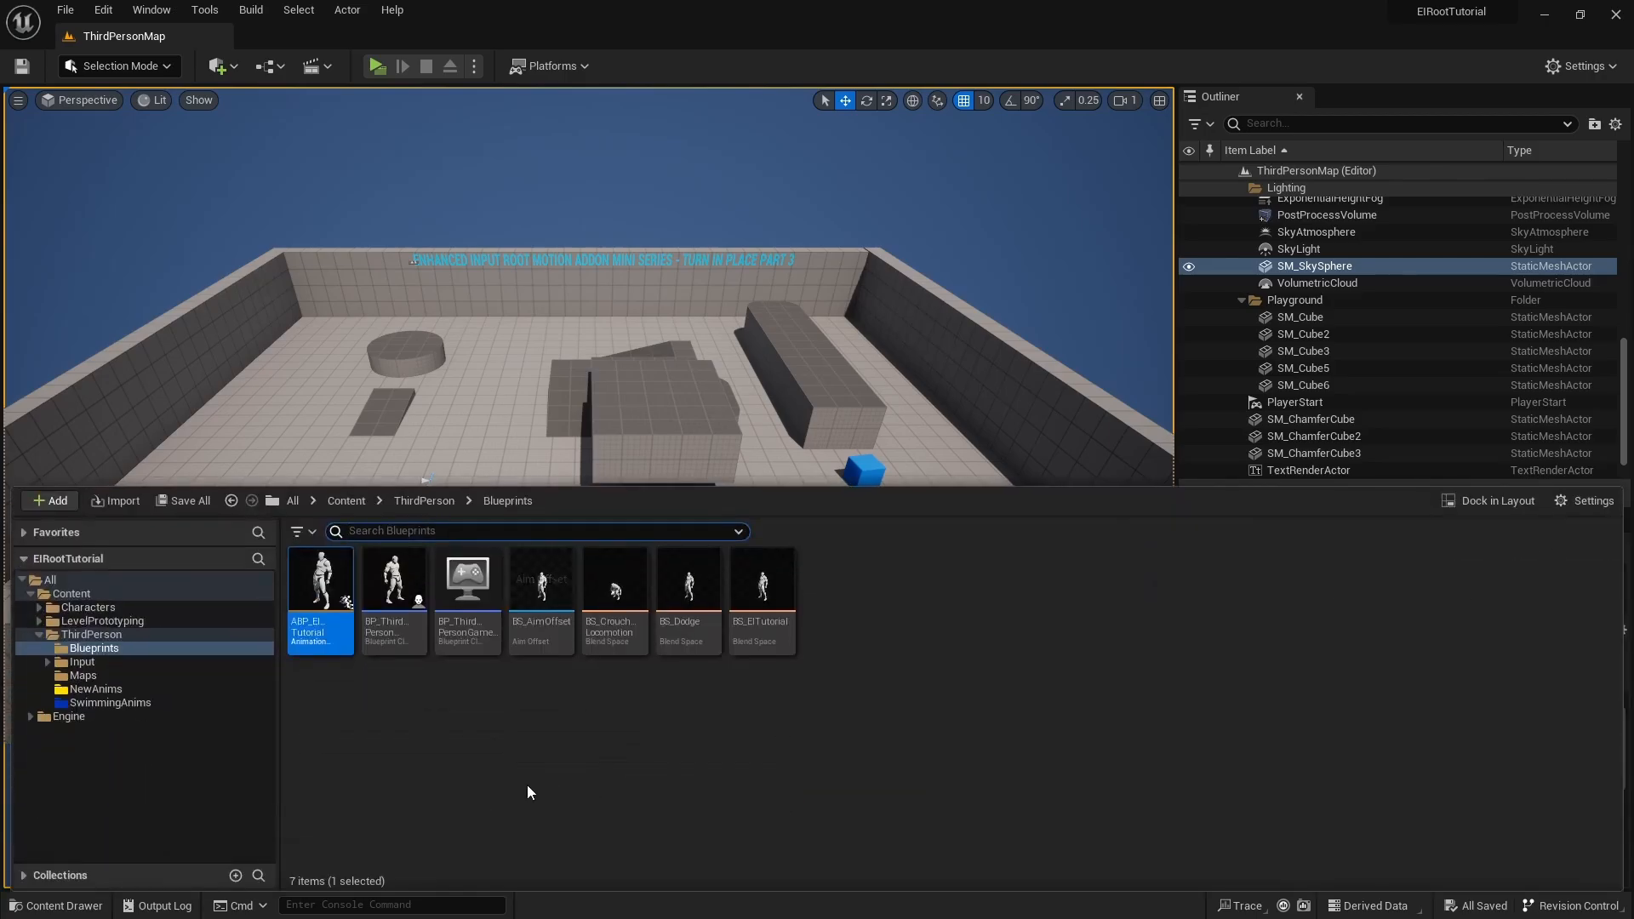
left_click(96, 688)
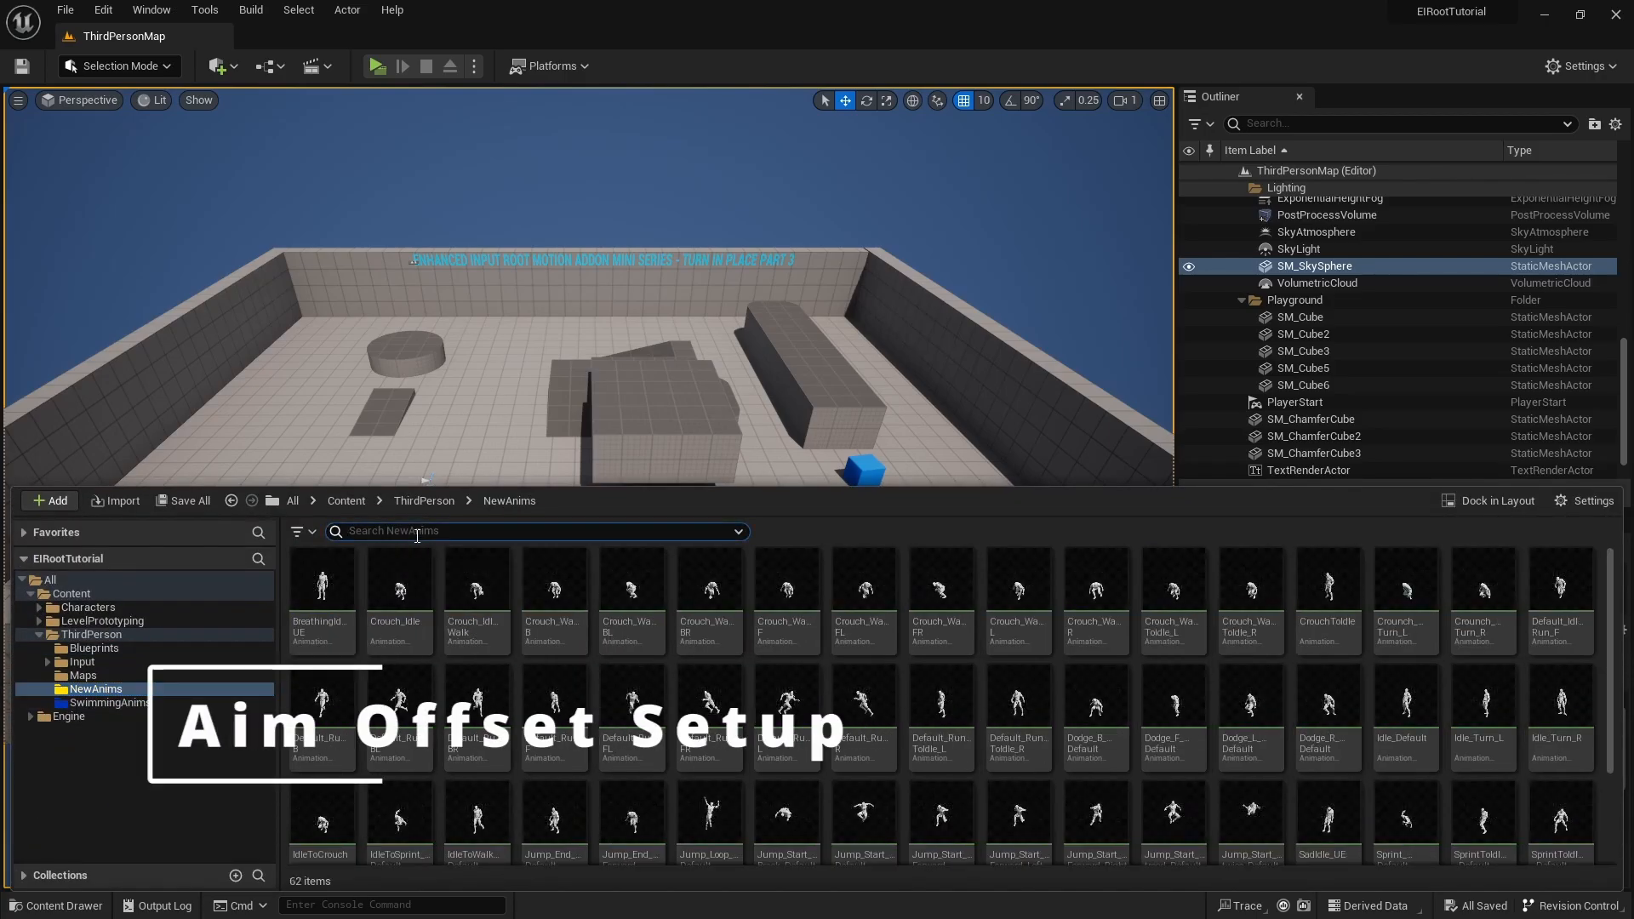
Search the NewAnims folder for "aim" and clear the search
type("aim")
key("BackSpace")
key("BackSpace")
key("BackSpace")
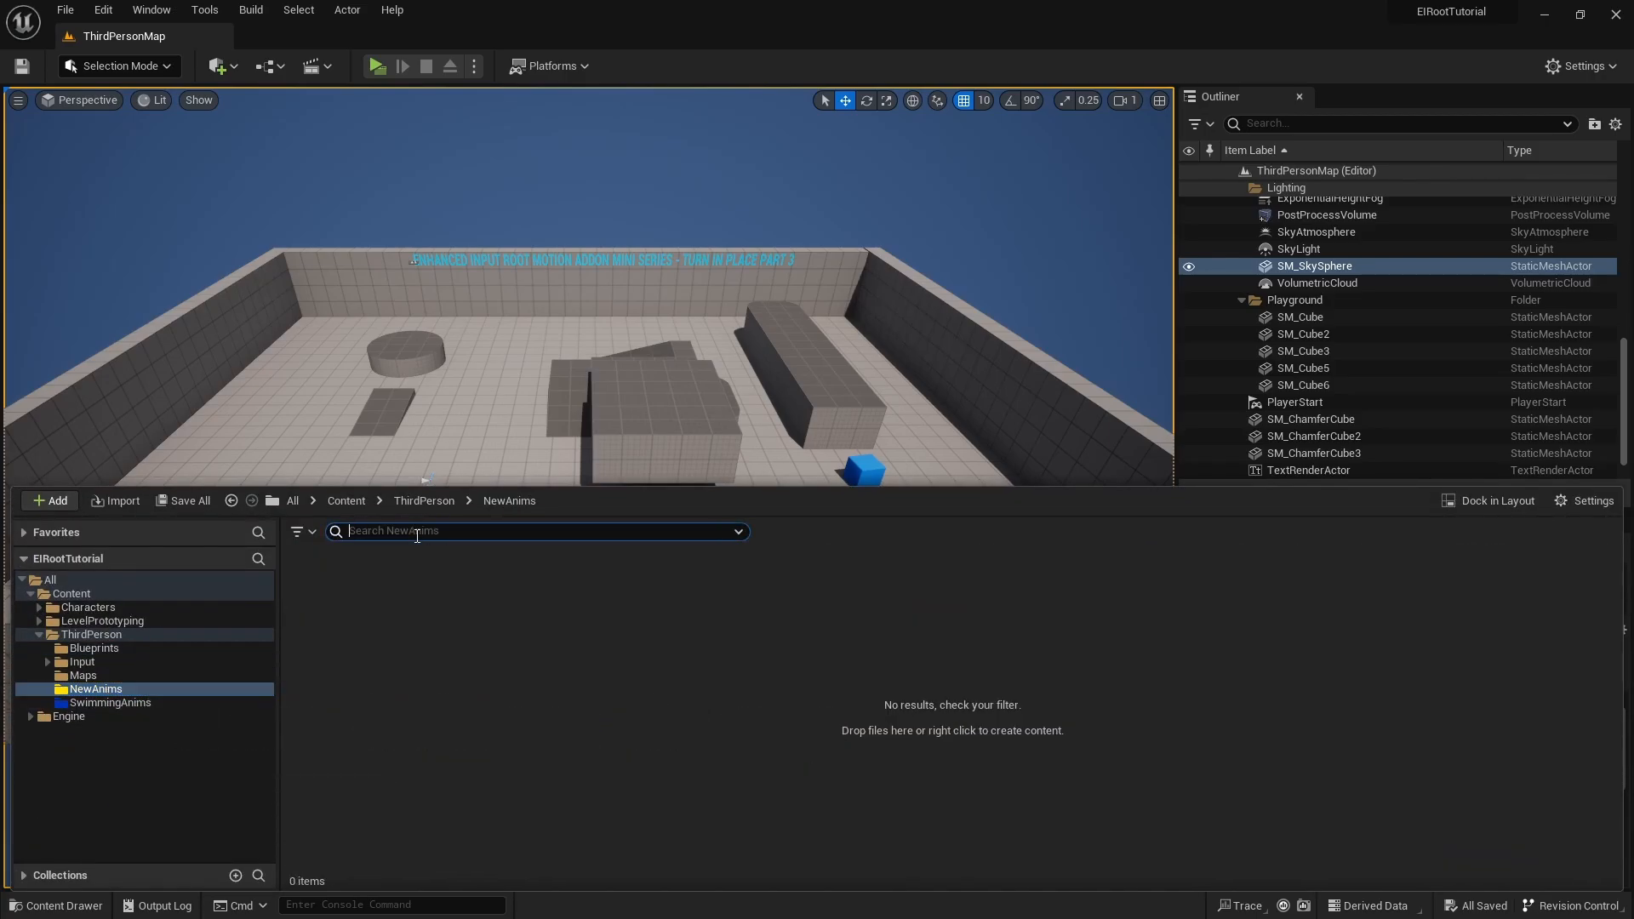
Search the NewAnims folder for "idle_defa" and duplicate the Idle_Default animation
type("idl")
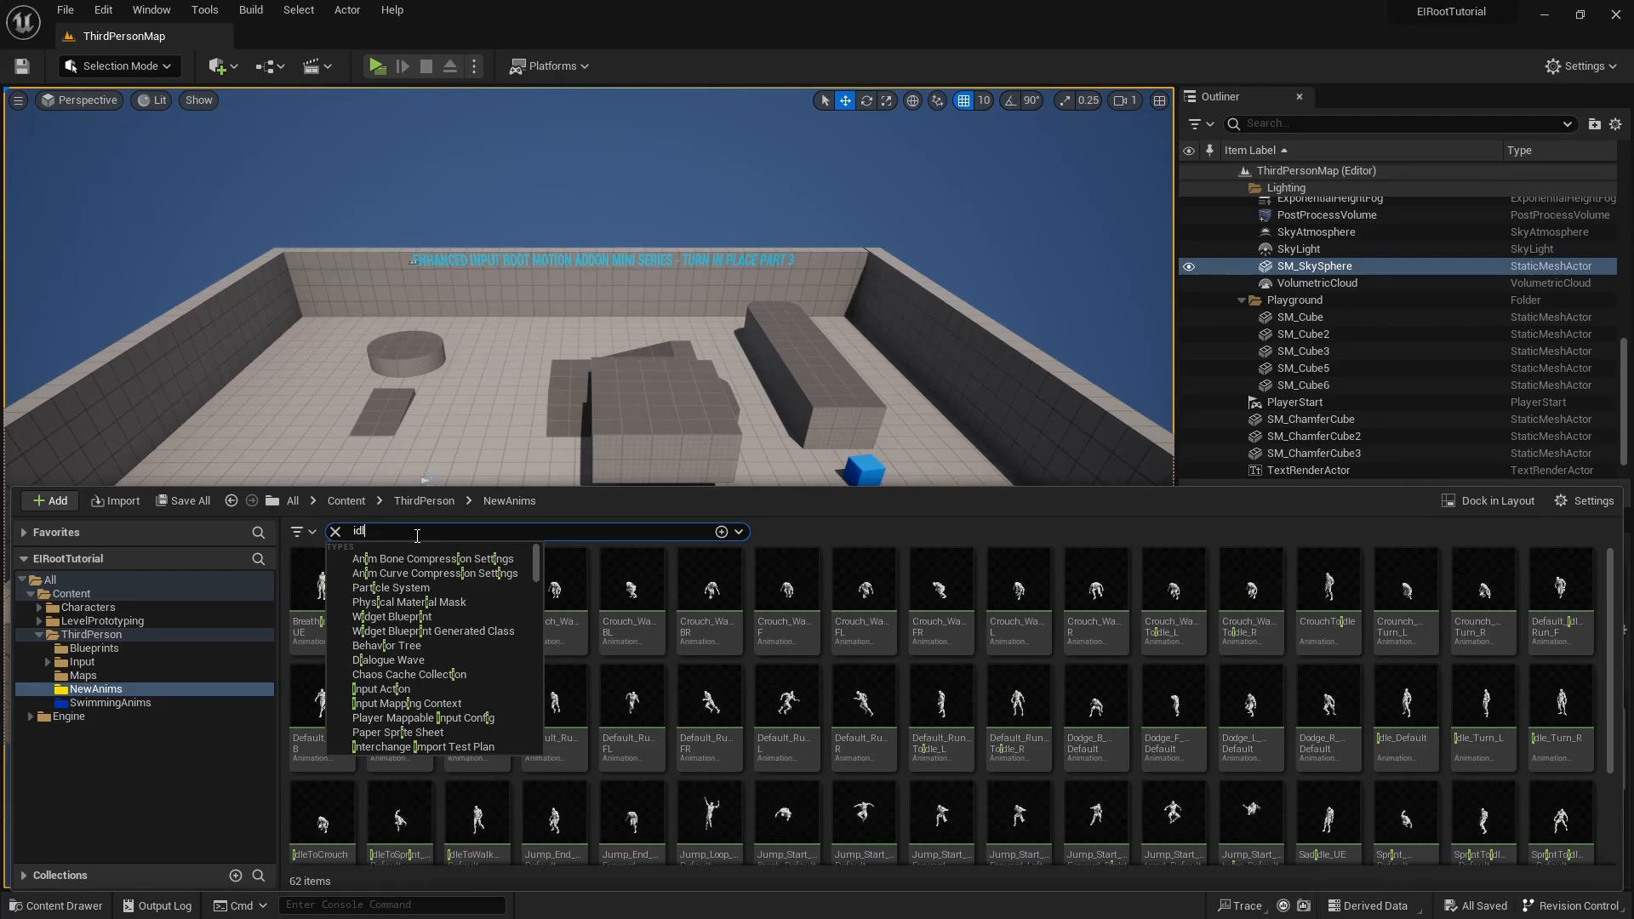
type("e_d")
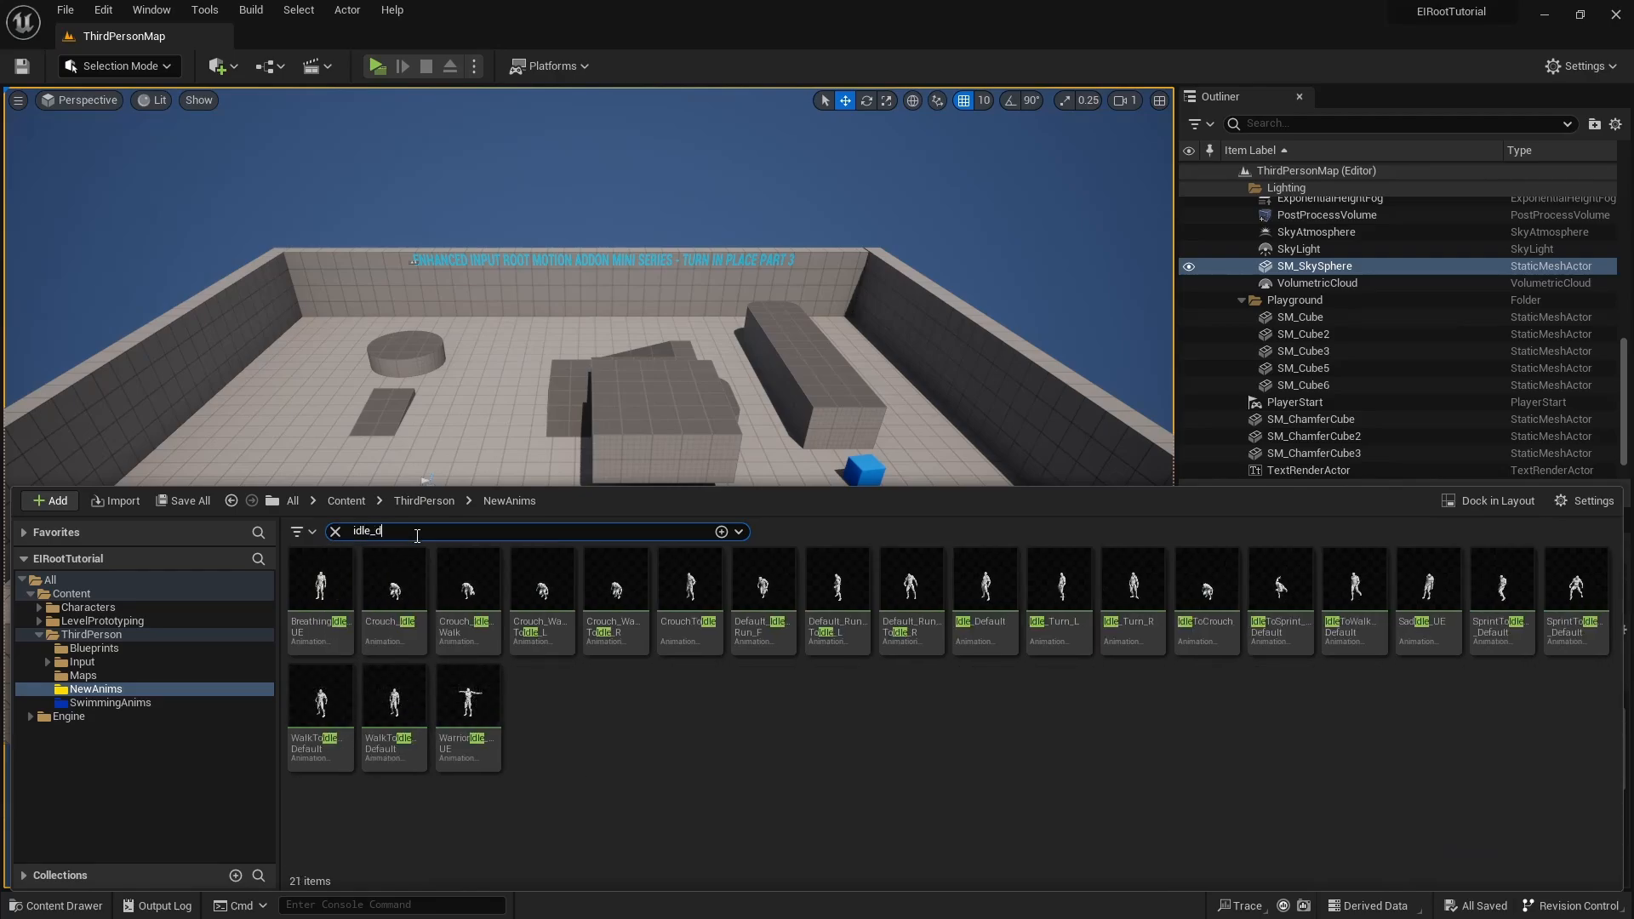
type("efa")
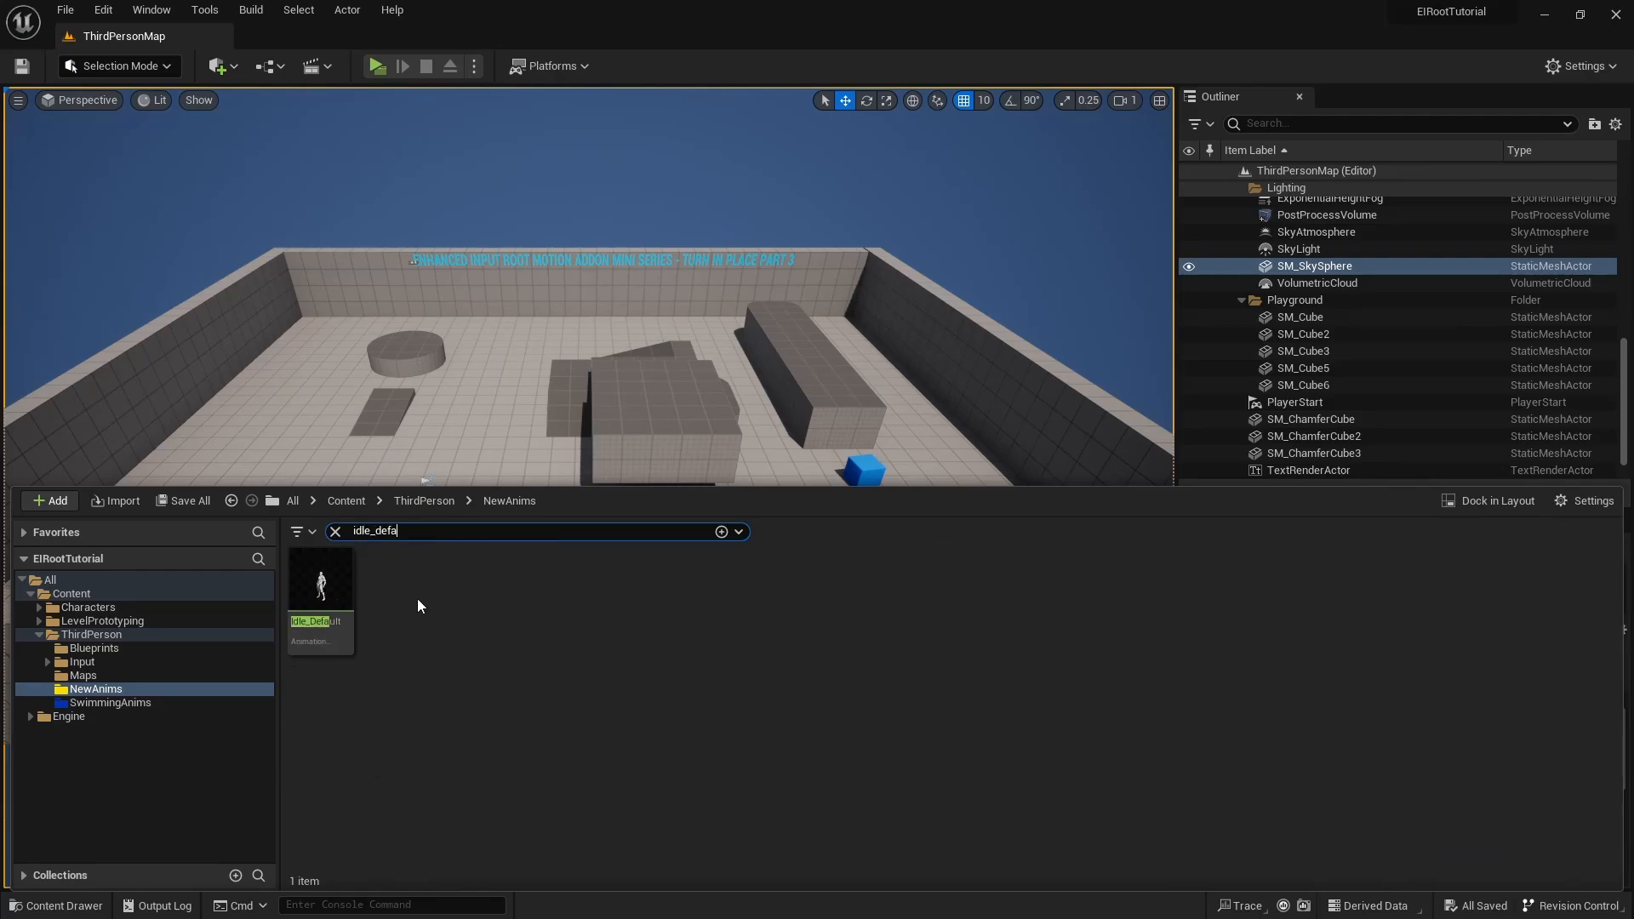
left_click(332, 600)
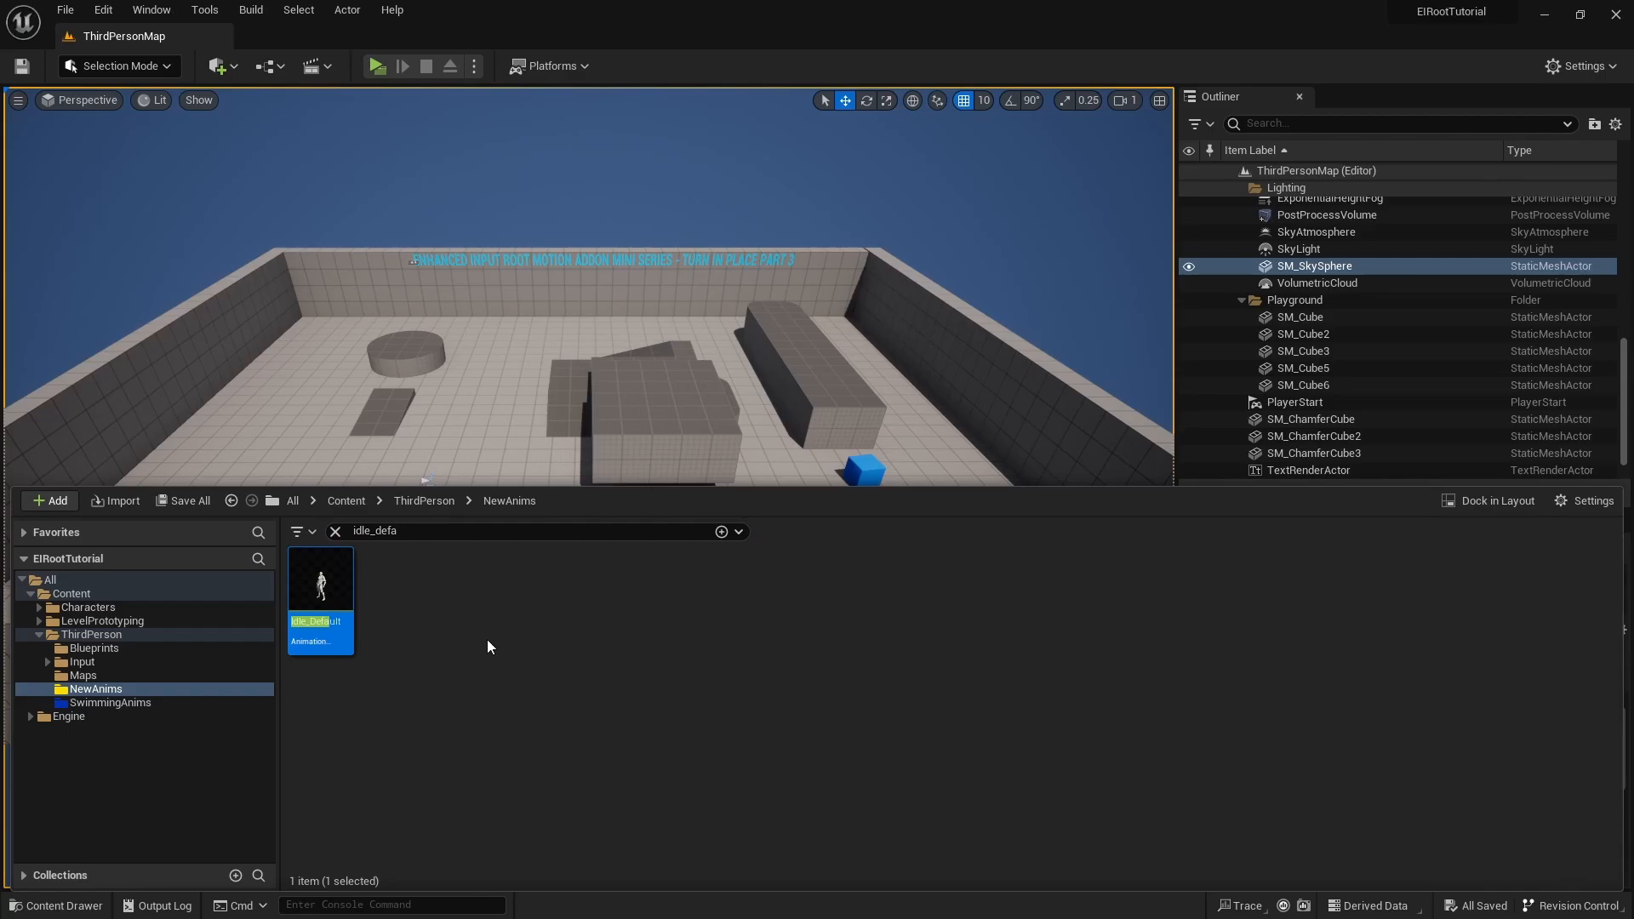
key("ctrl+d")
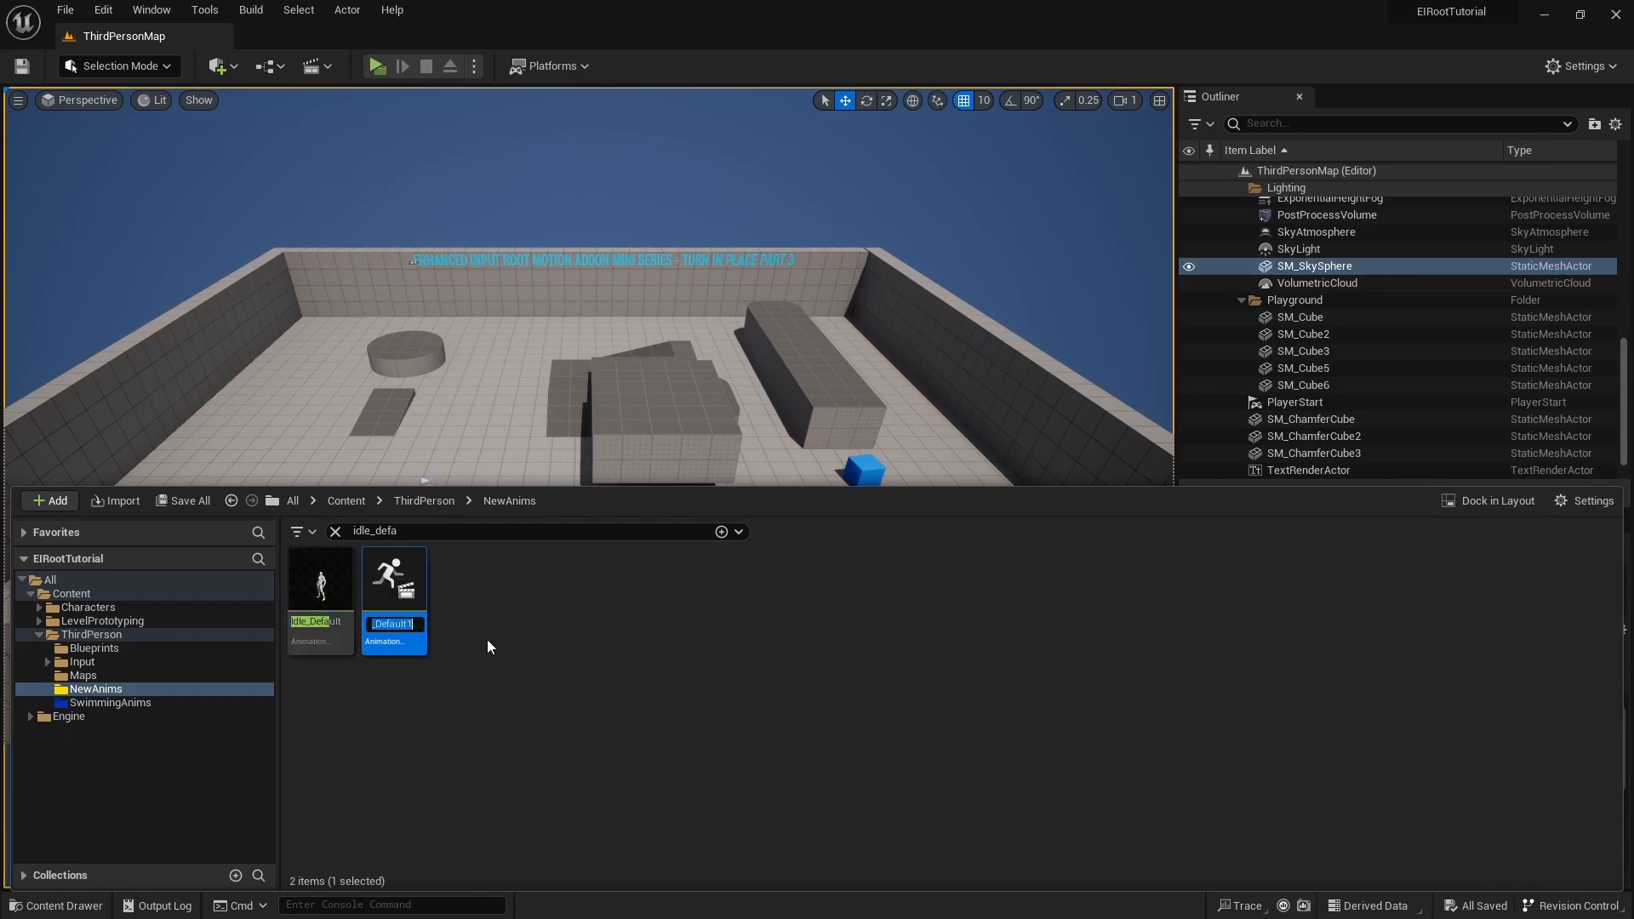
key("Return")
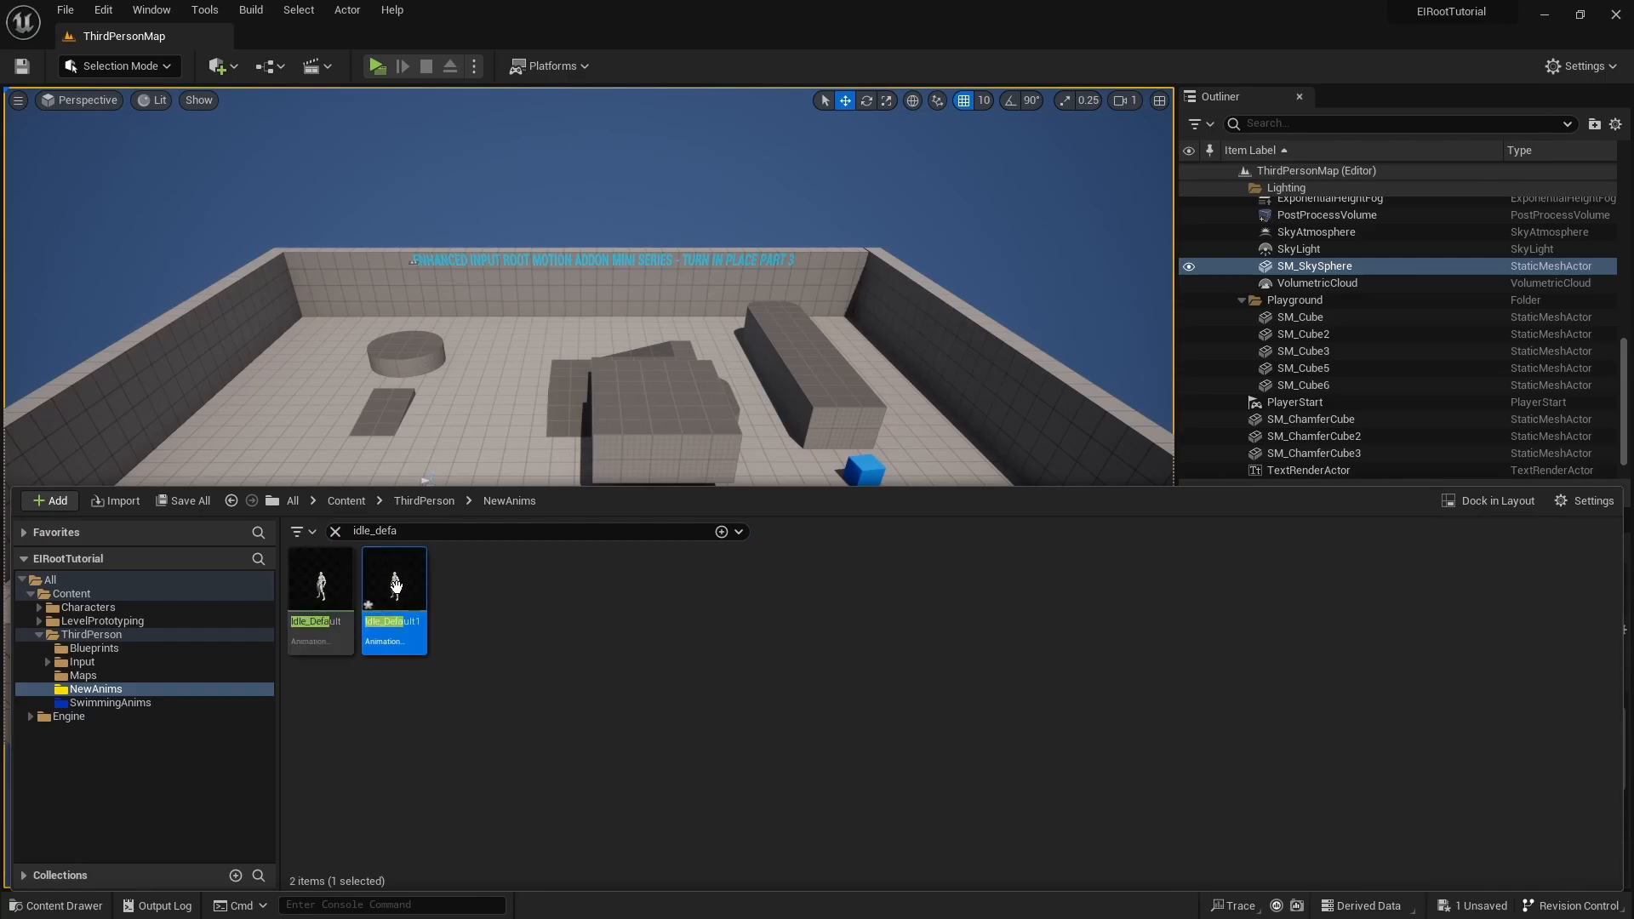
Create three more duplicates of the Idle_Default animation, keeping the suggested names
left_click(474, 729)
left_click(321, 596)
key("ctrl+d")
key("Return")
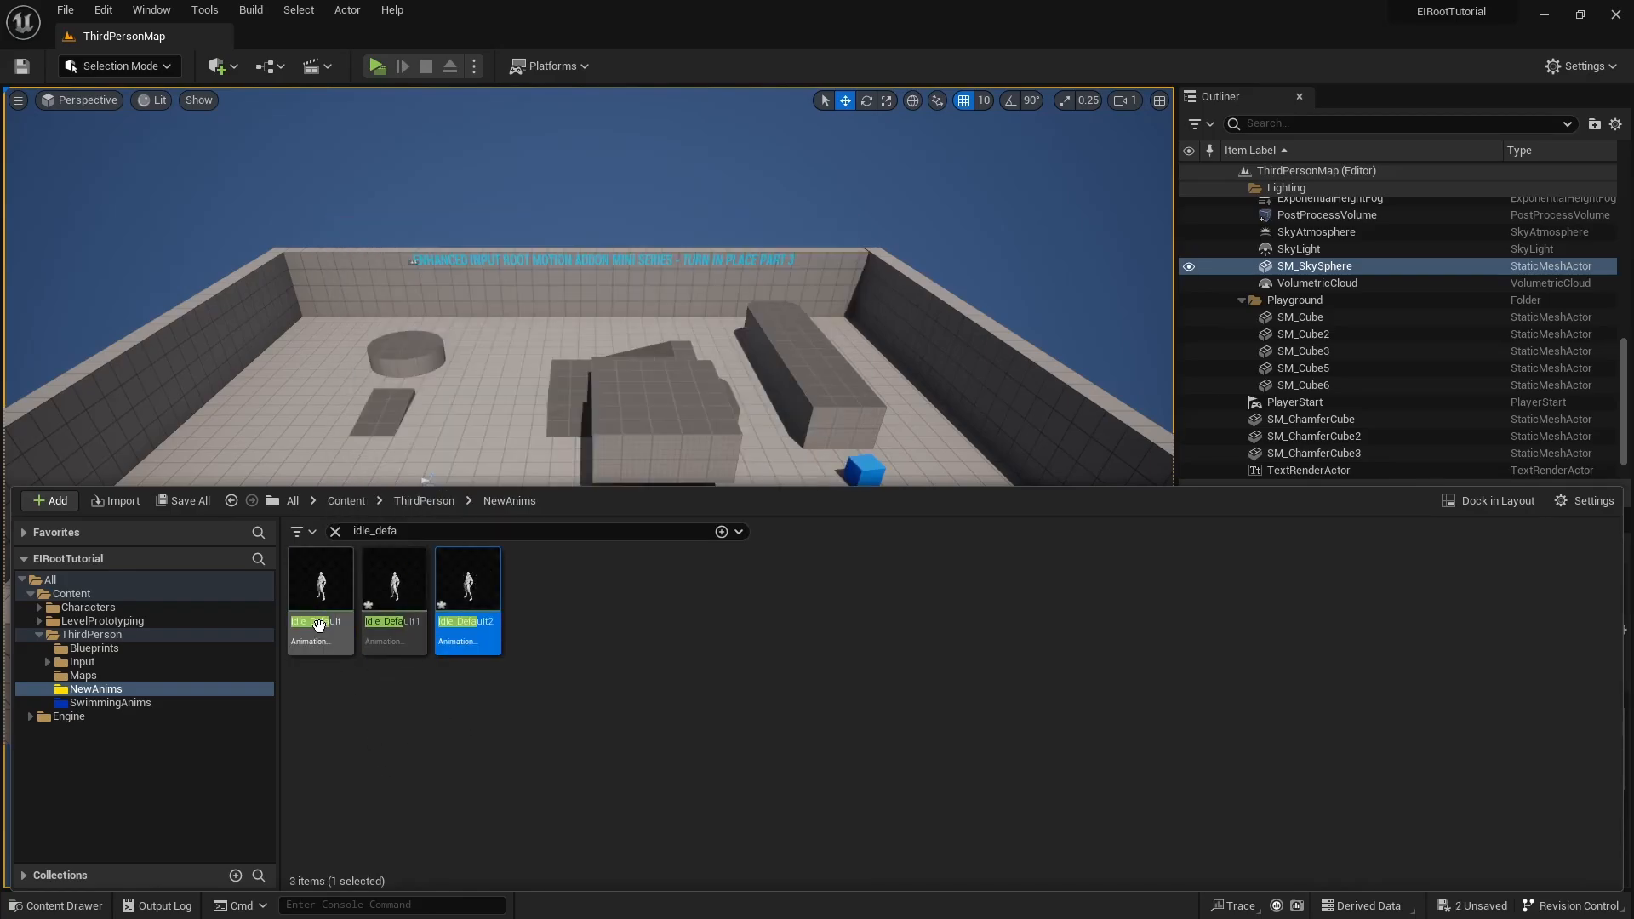
key("ctrl+d")
key("Return")
key("ctrl+d")
key("Return")
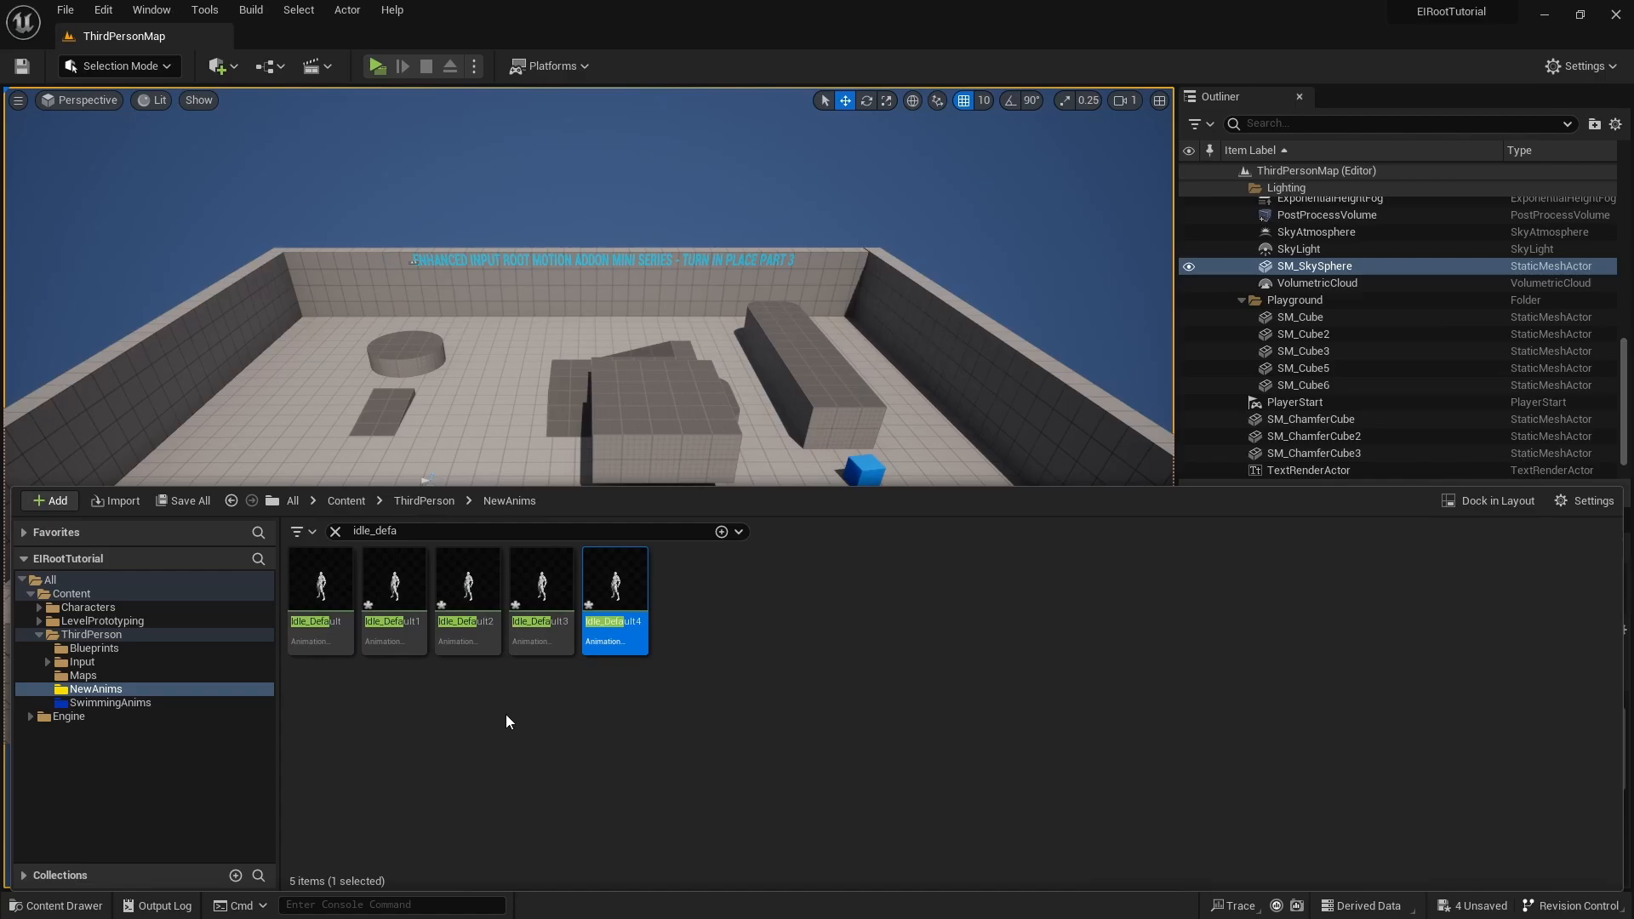
Rename the Idle_Default1 animation as AO_UP and Idle_Default2 as AO_Down
left_click(394, 634)
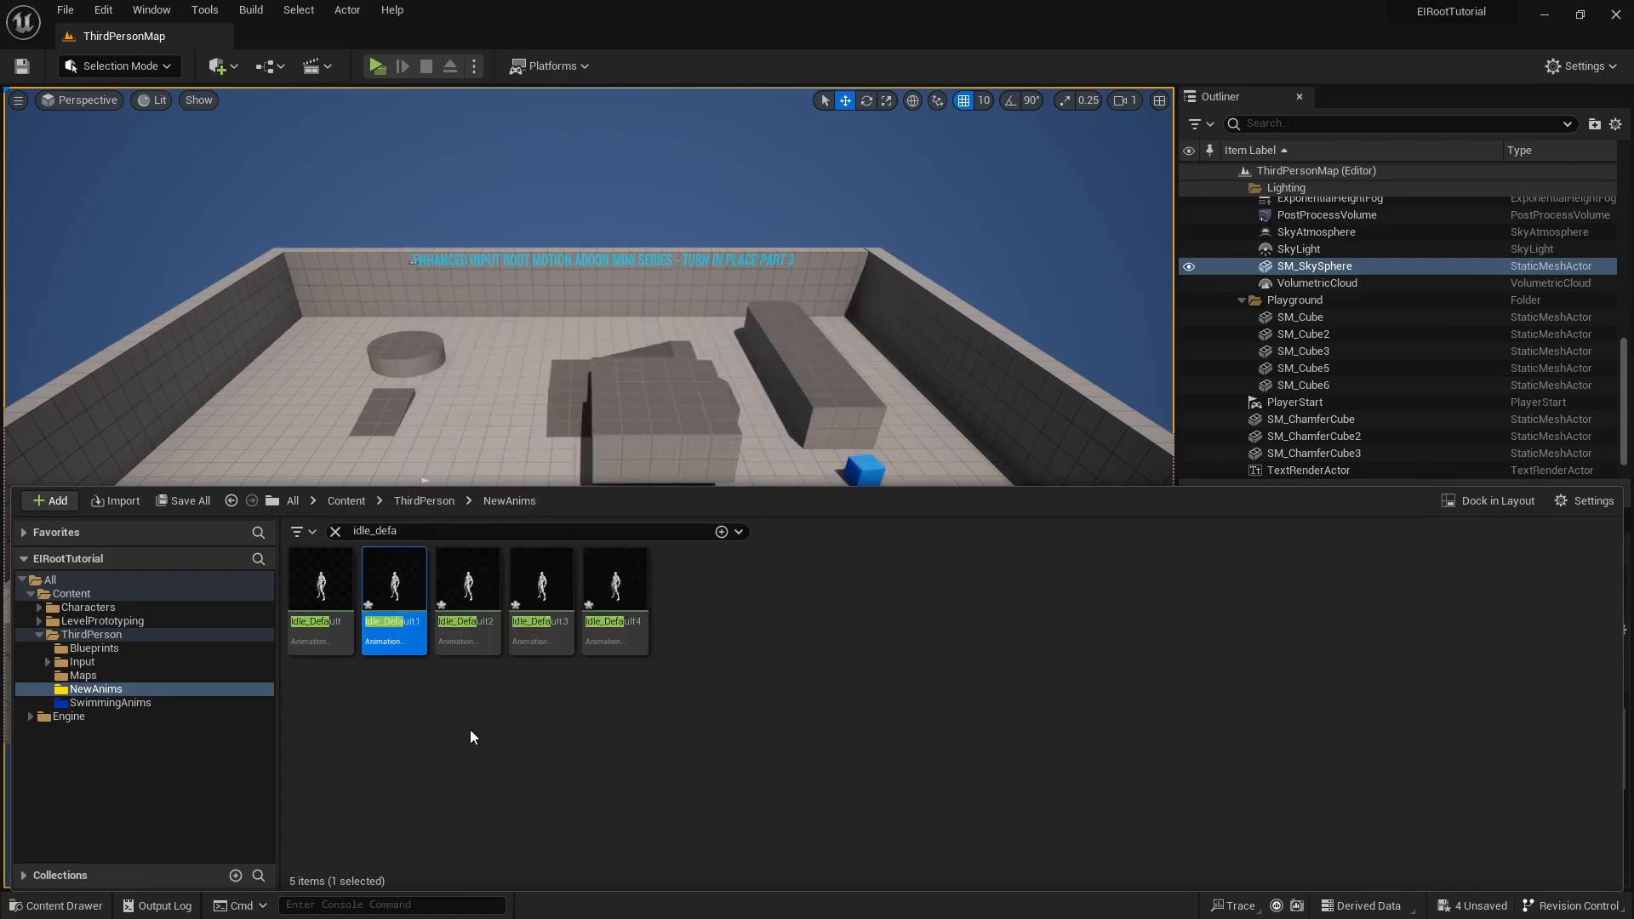
key("F2")
type("AO_UP")
key("Return")
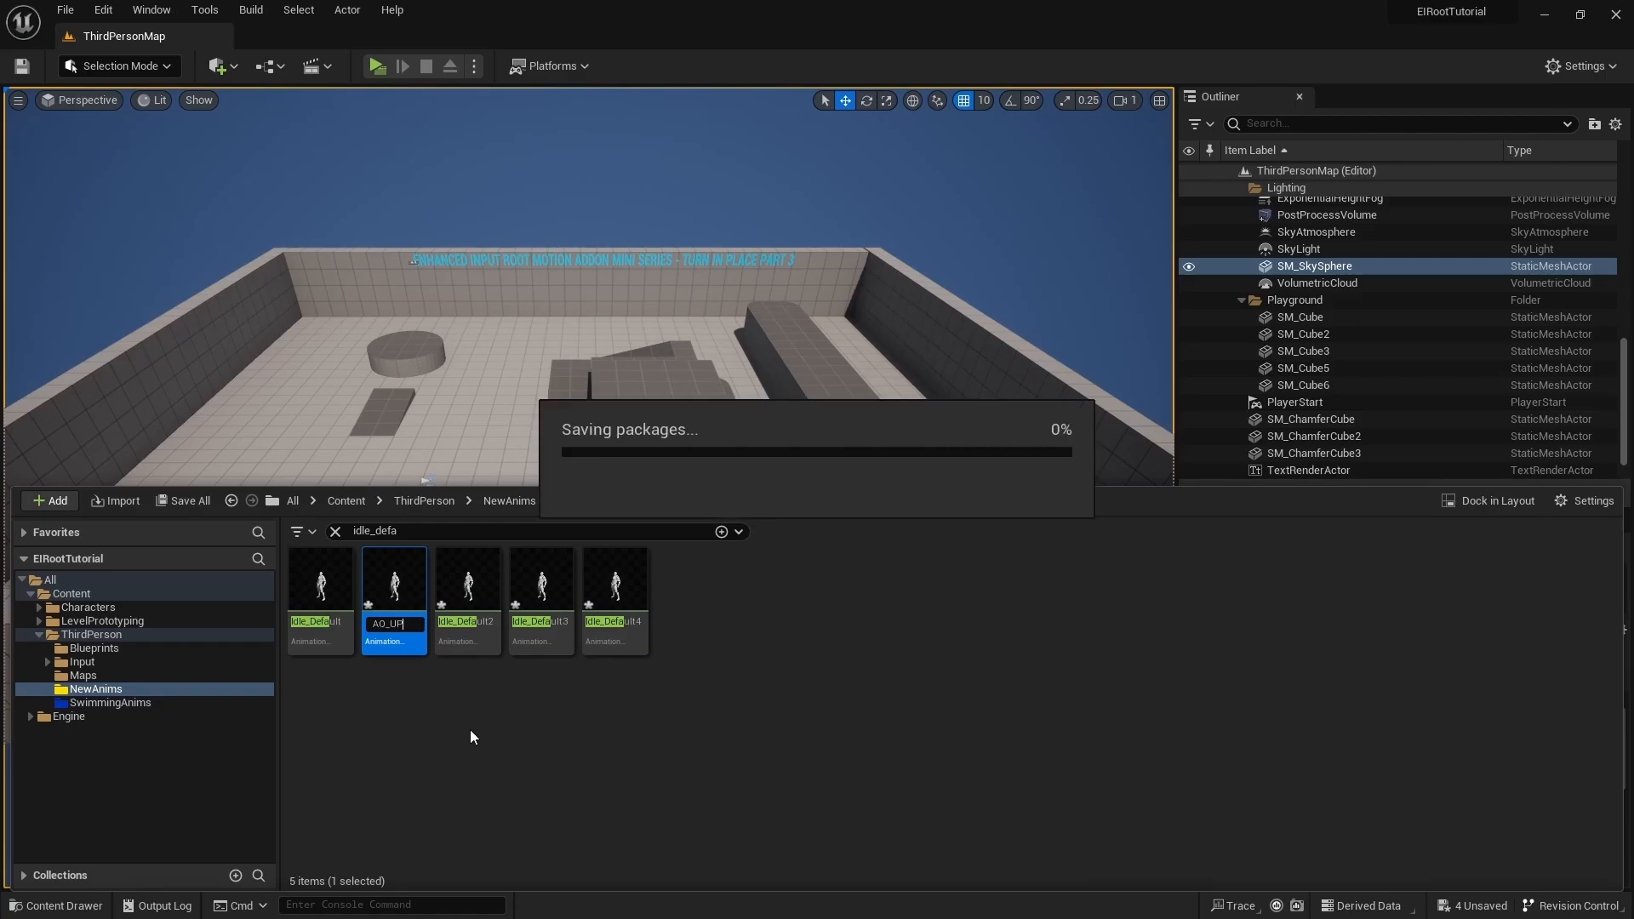
left_click(399, 630)
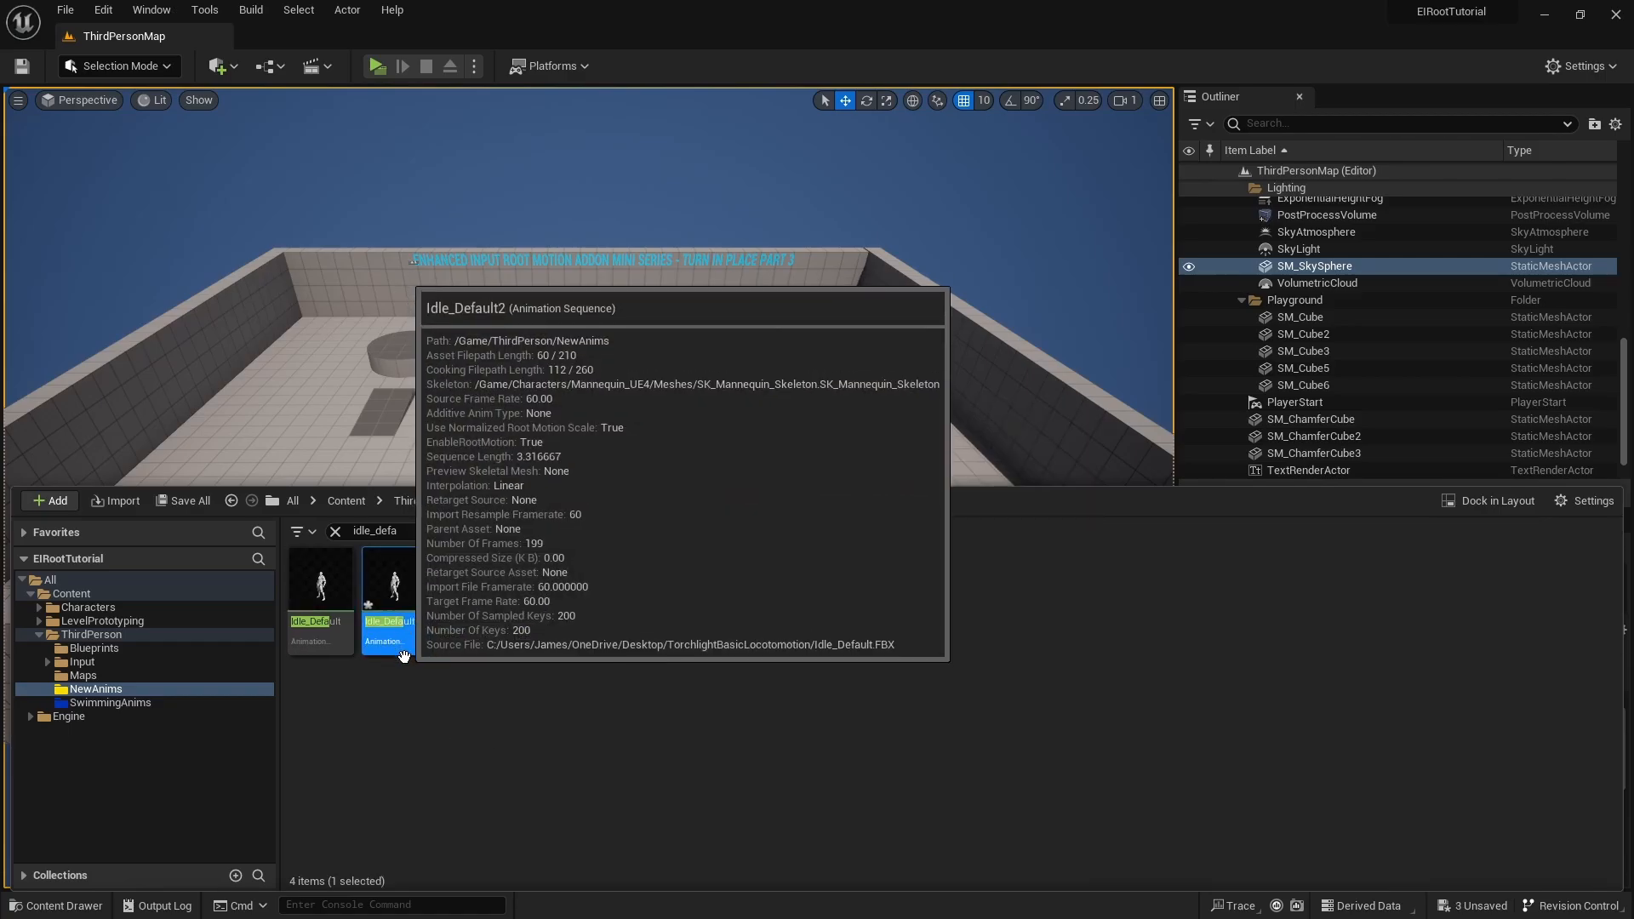
key("F2")
type("AO")
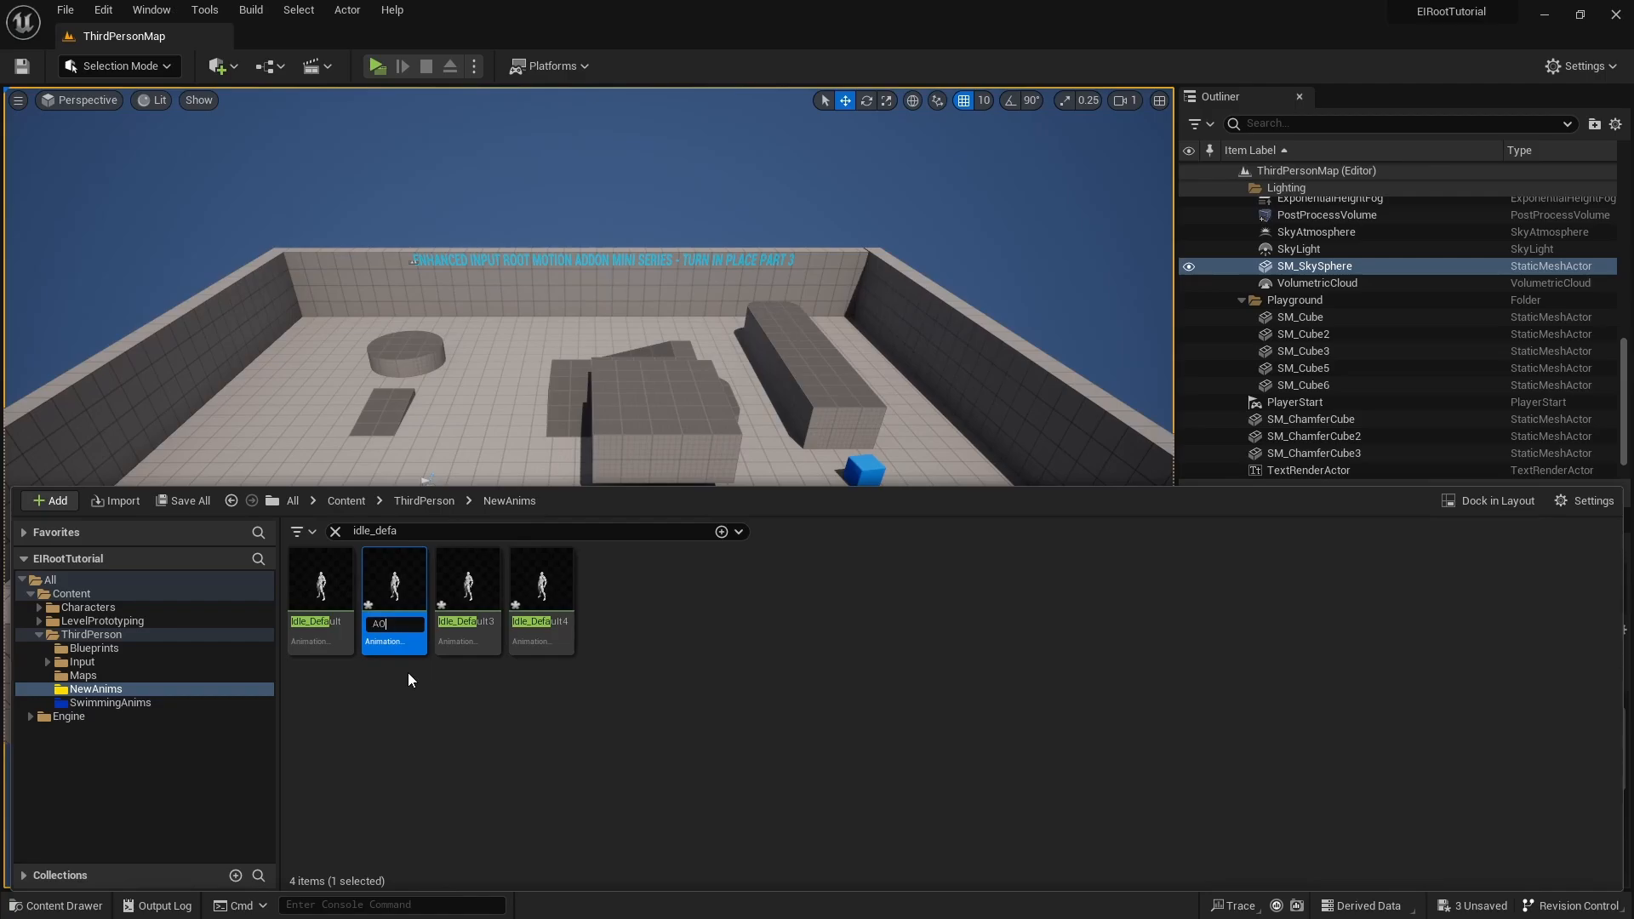
type("_Down")
key("Return")
Rename the Idle_Default3 animation as AO_Left and Idle_Default4 as AO_Right
left_click(389, 640)
key("F2")
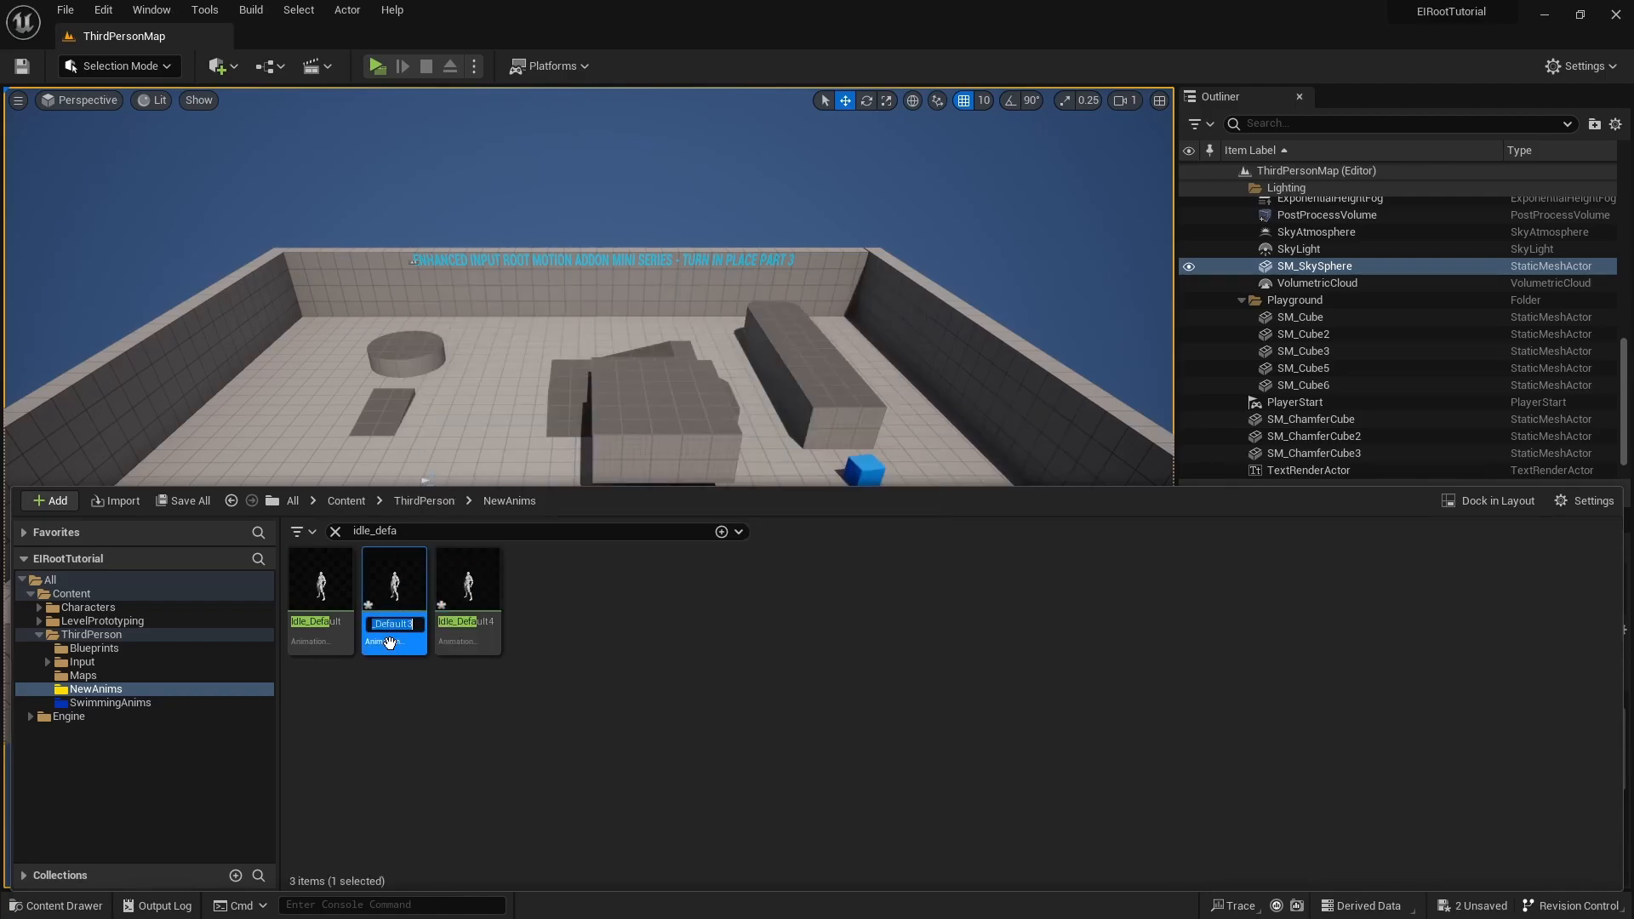
type("AO_Left")
key("Return")
left_click(390, 642)
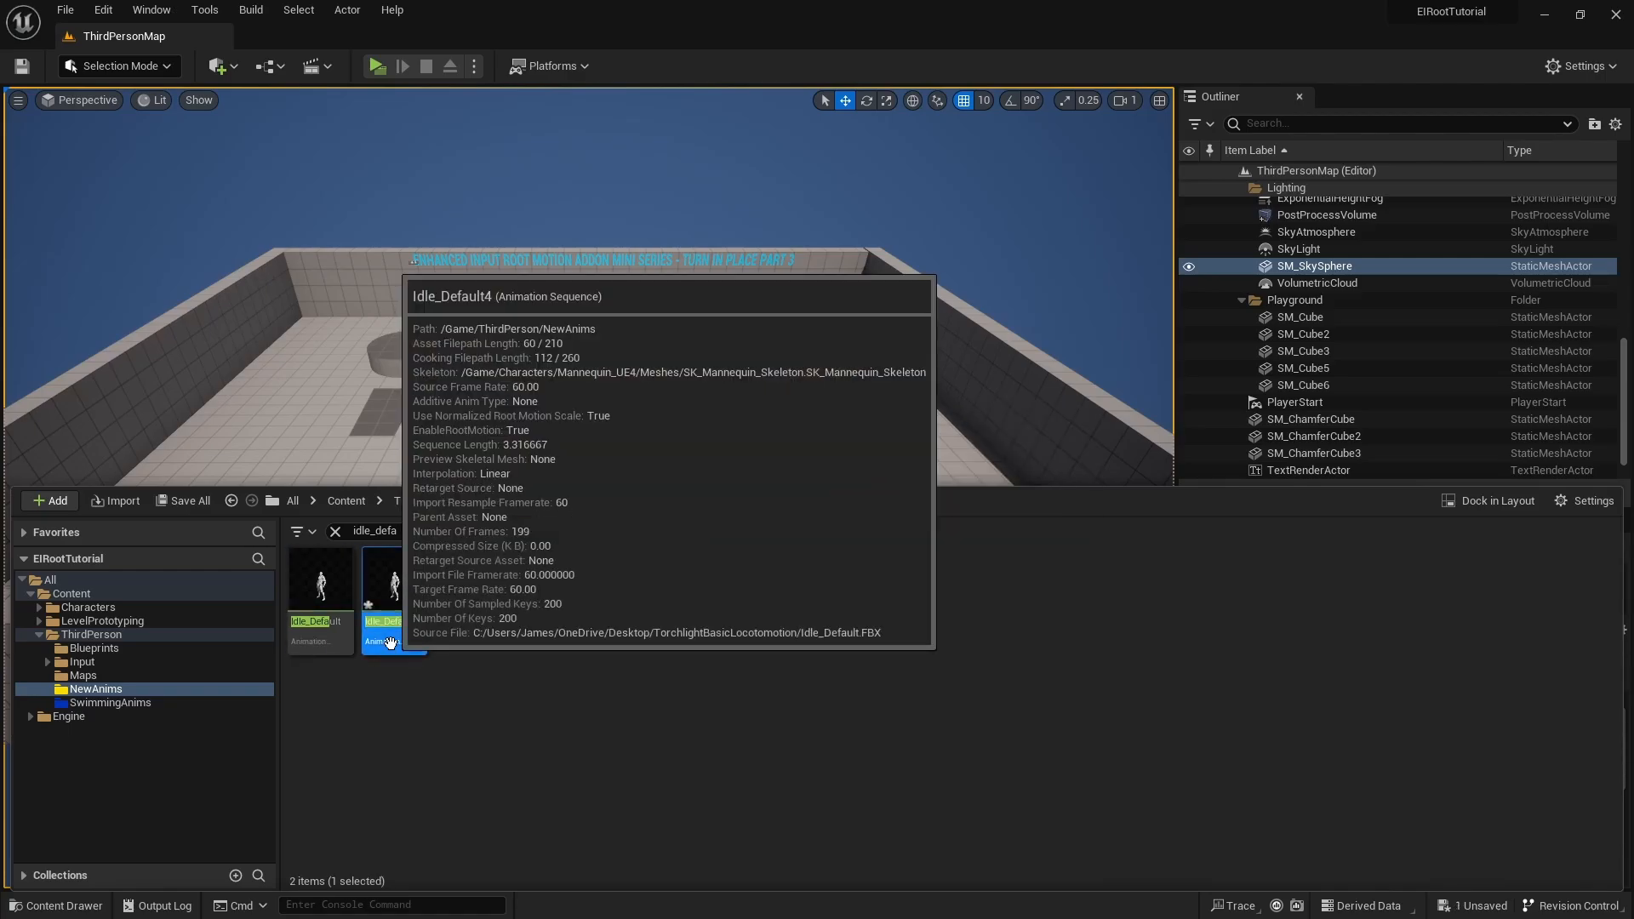
key("F2")
type("A")
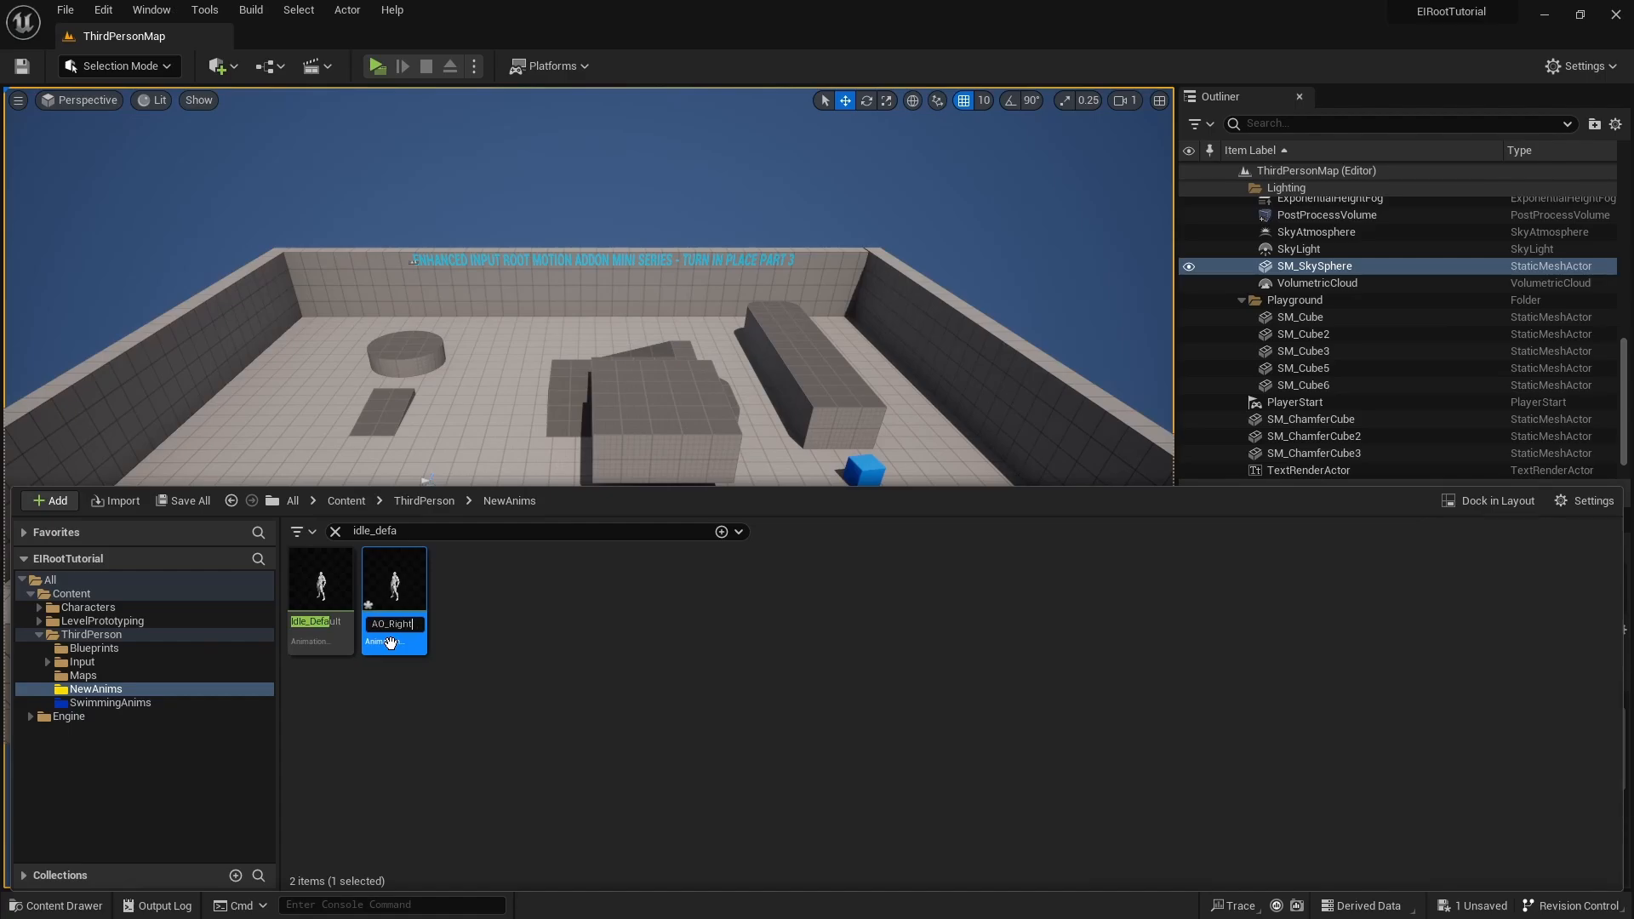
type("O_Right")
key("Return")
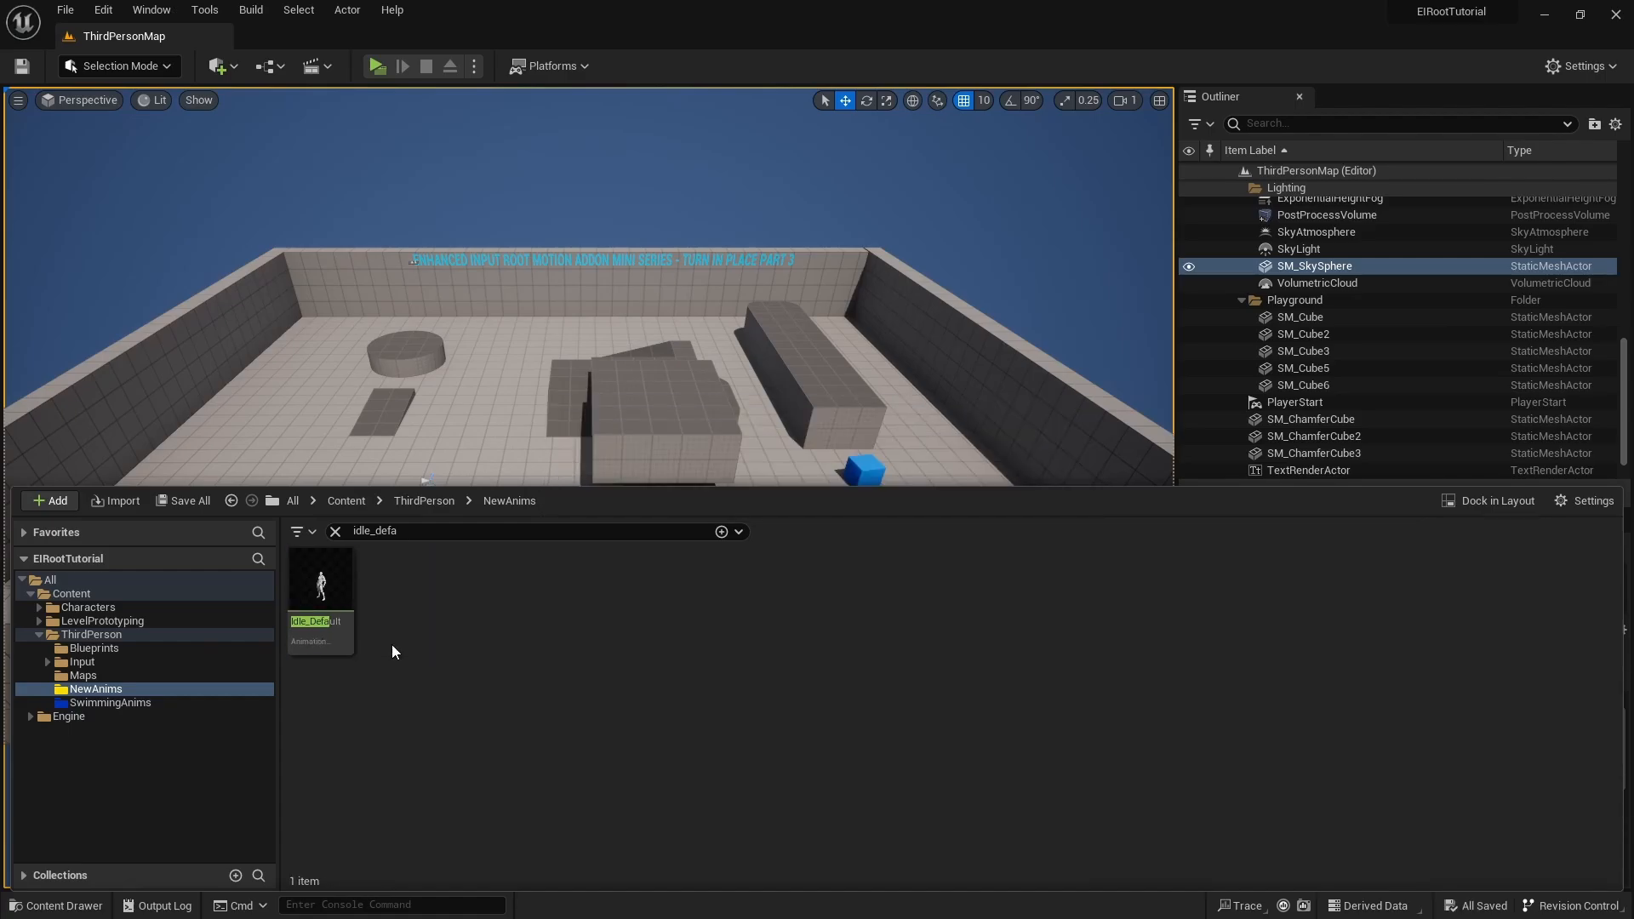
Search the NewAnims folder for "ao" and open the AO_Left animation
left_click(353, 536)
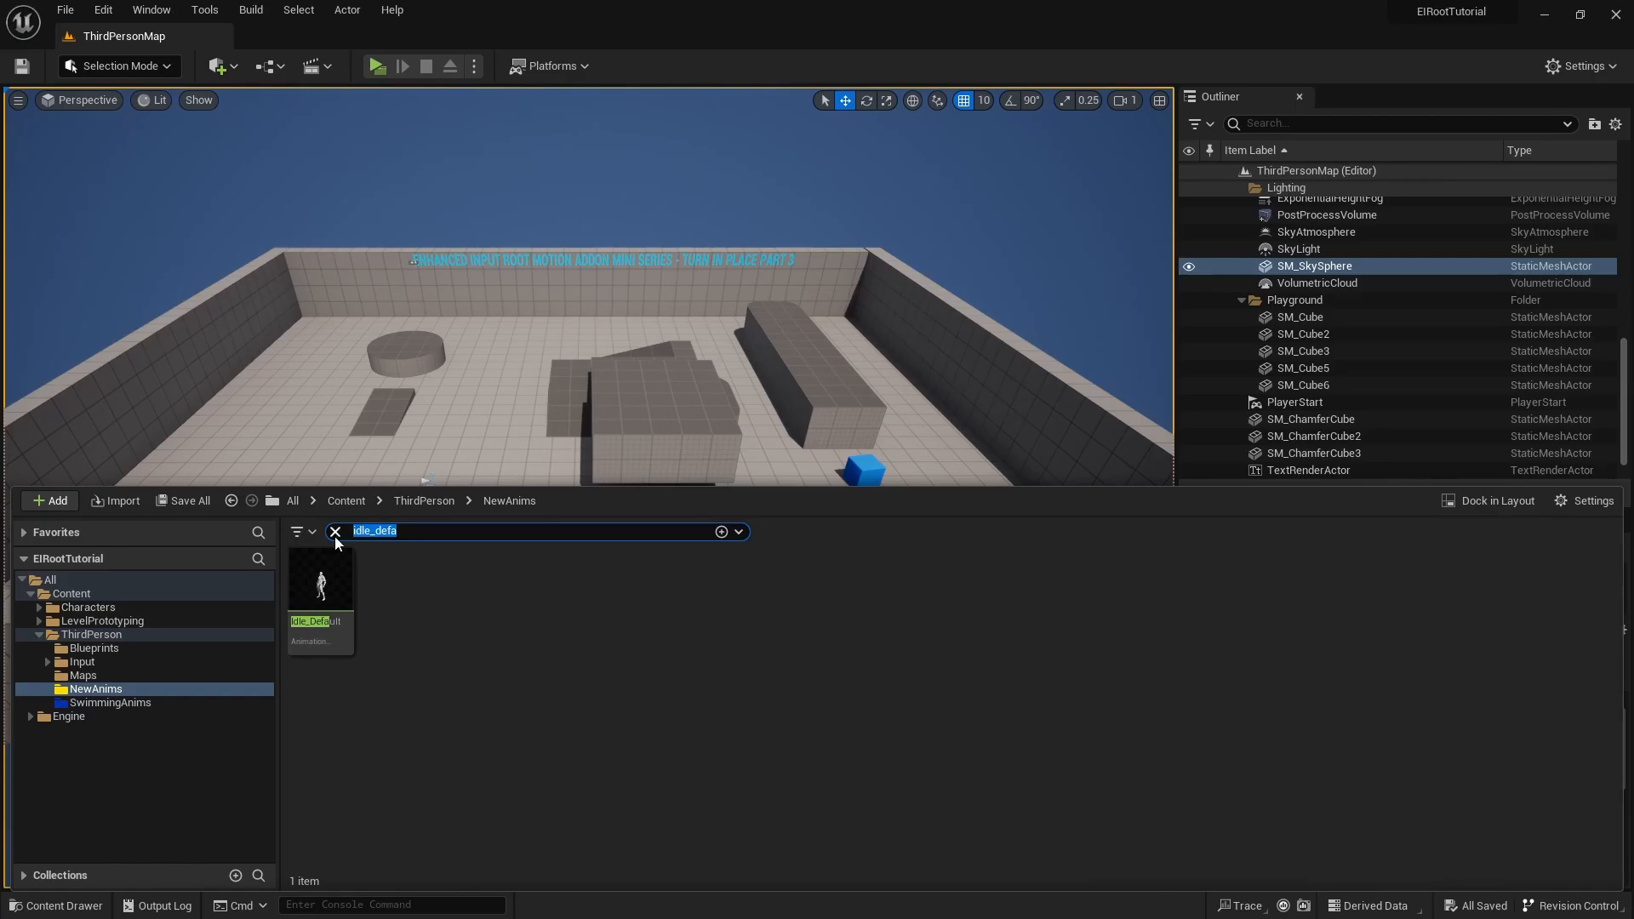
type("ao")
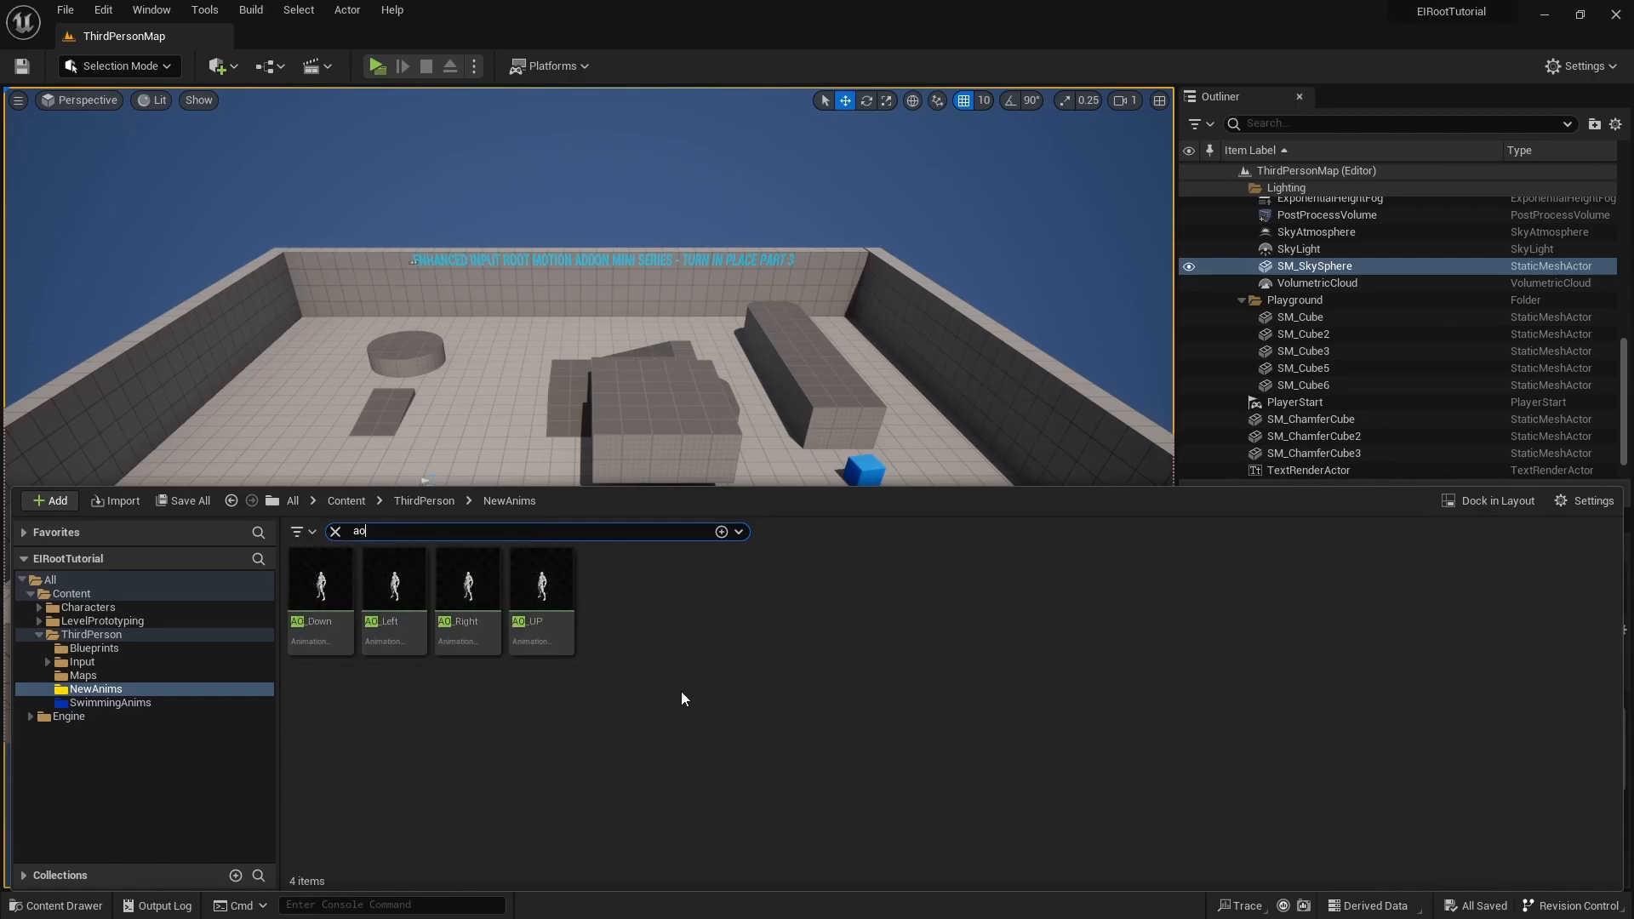
mouse_move(330, 607)
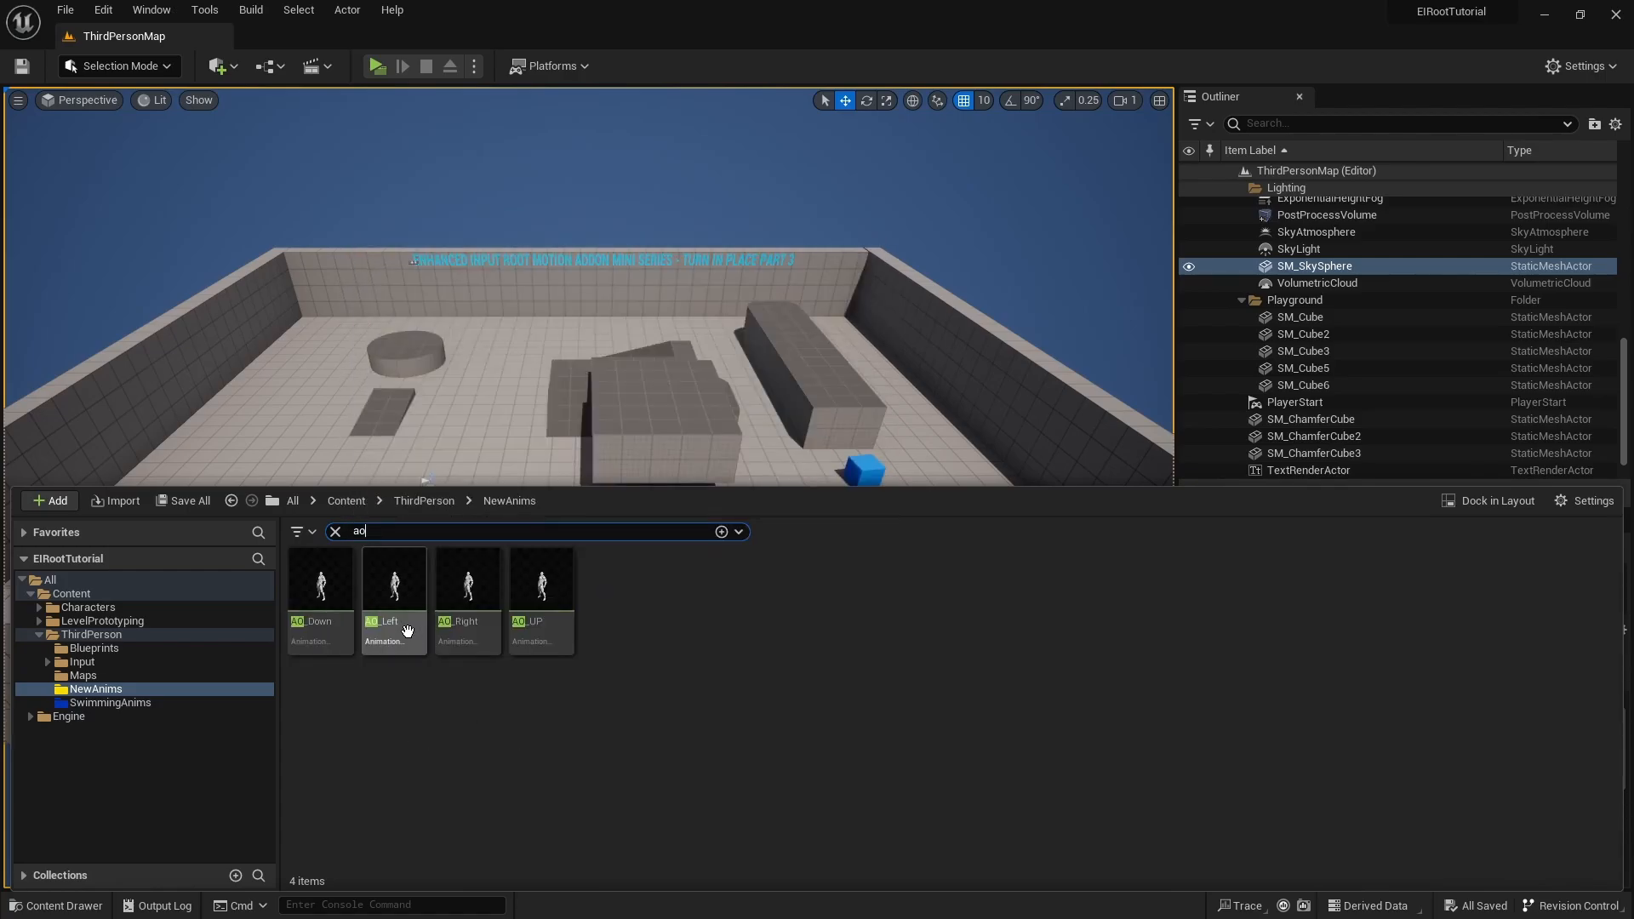
left_click(393, 630)
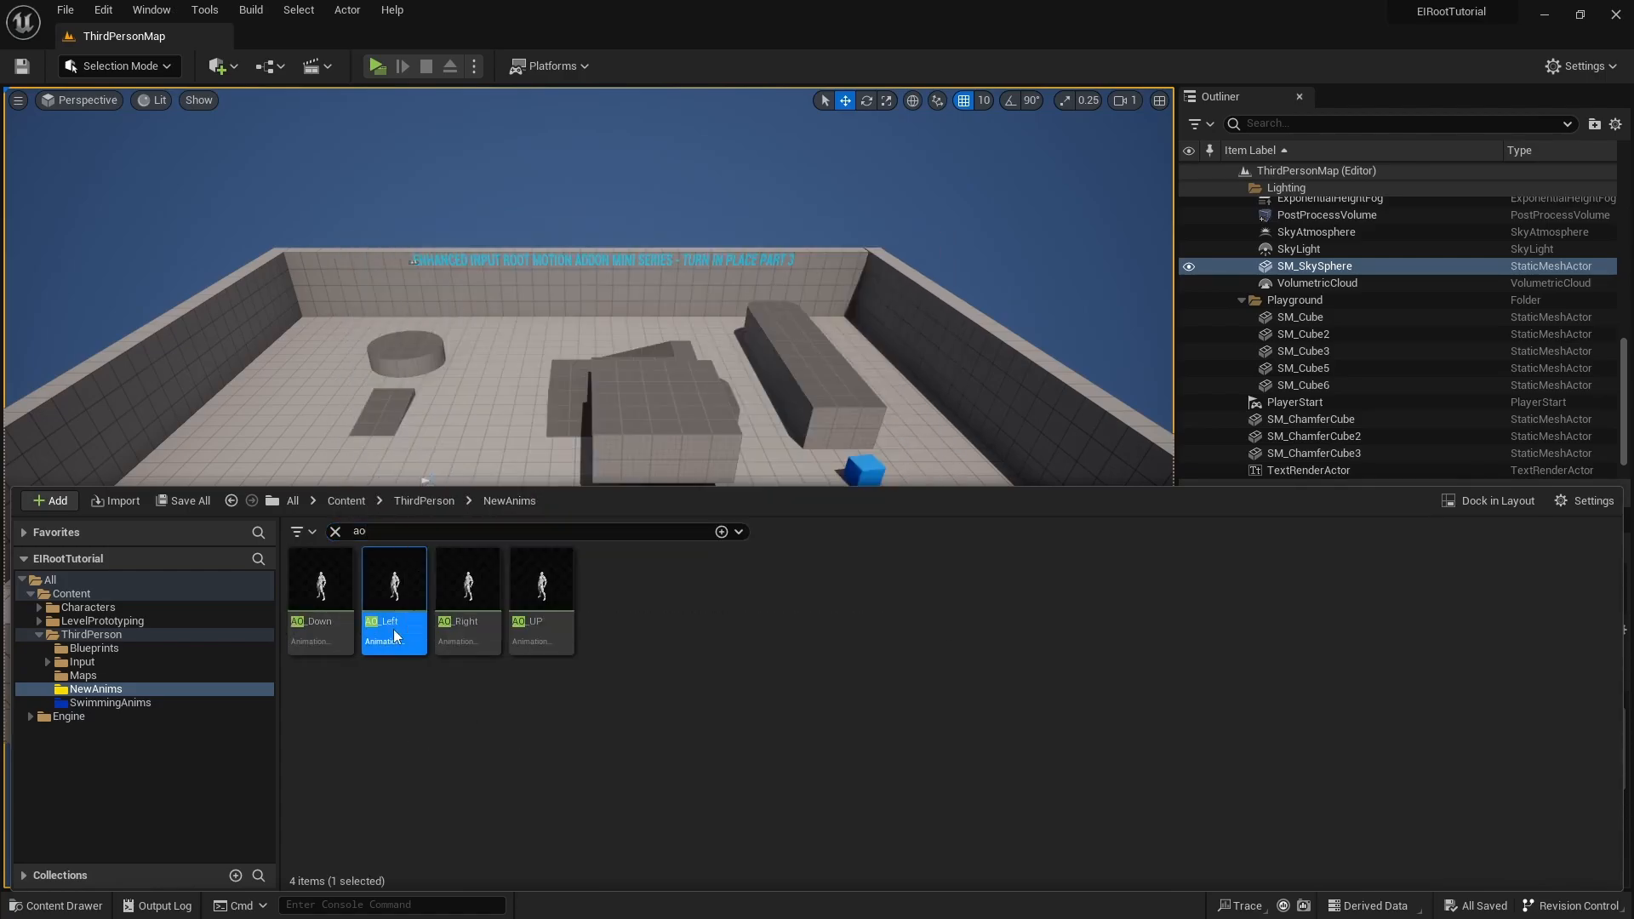
key("ctrl+space")
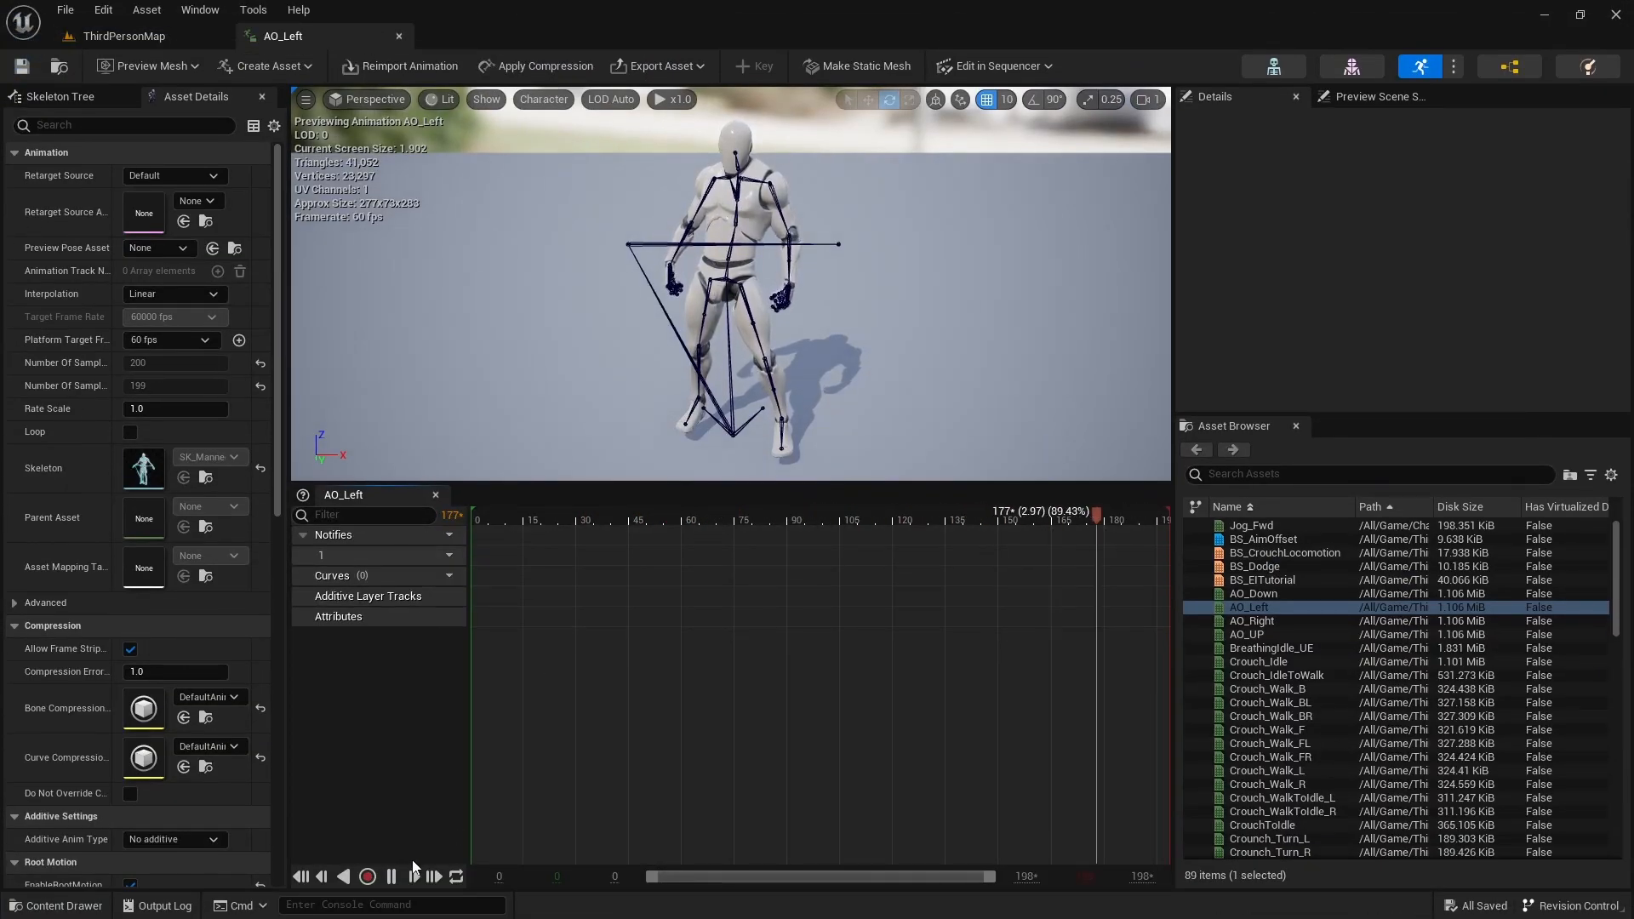
With the preview paused at frame 0, rotate the spine_01 bone to an X rotation of about 34.6° and add a key
left_click(391, 876)
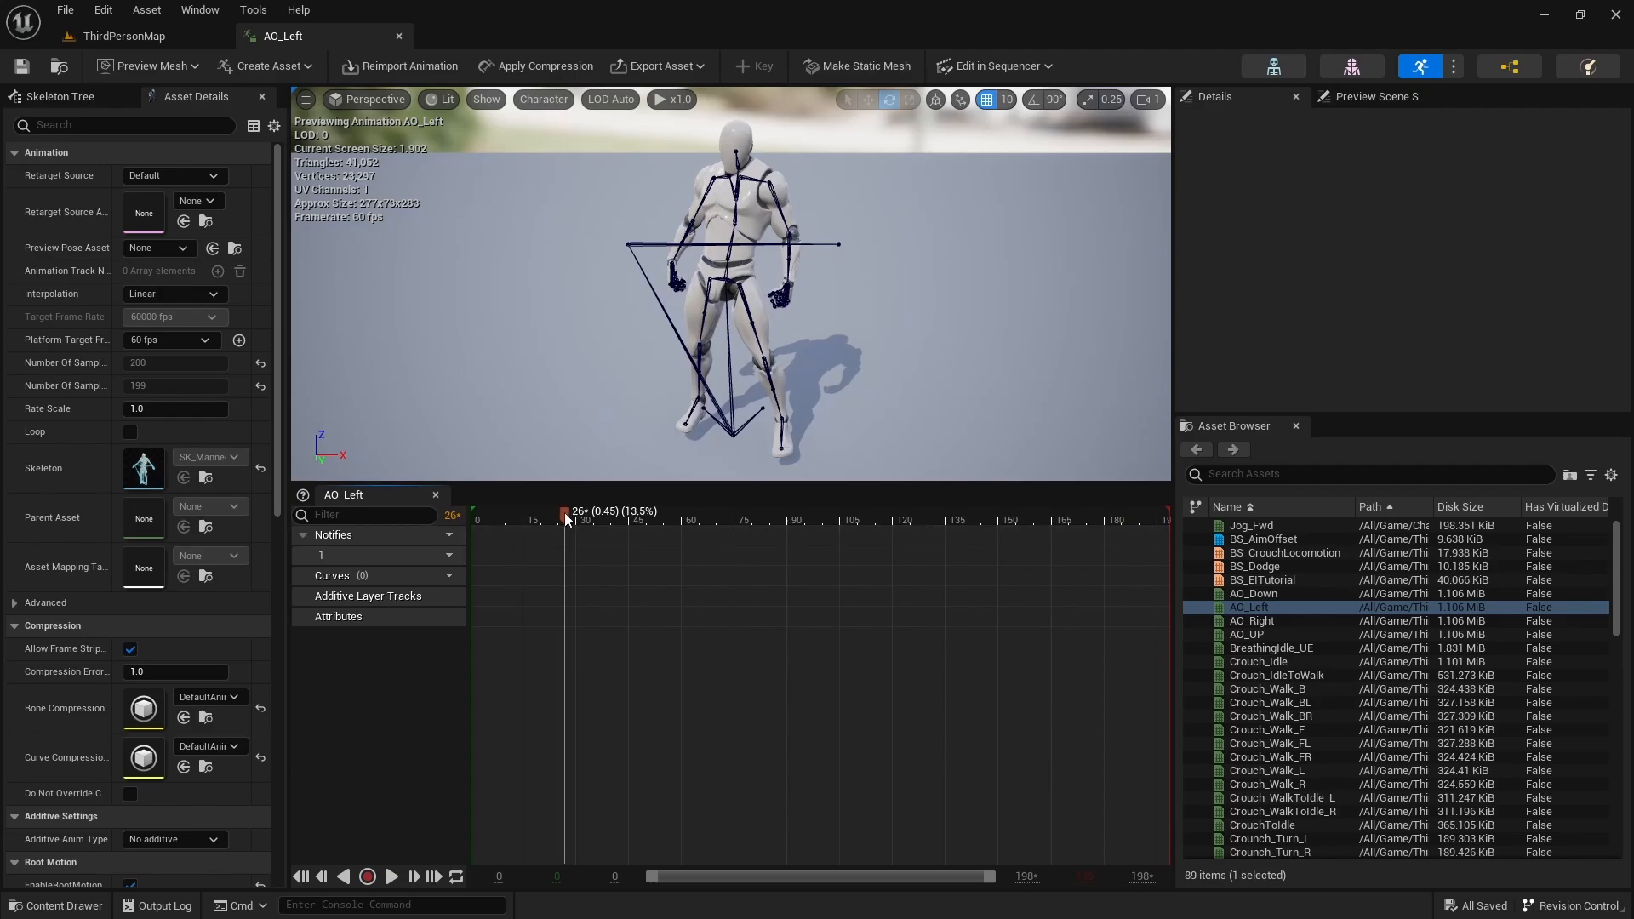
left_click_drag(564, 512, 468, 519)
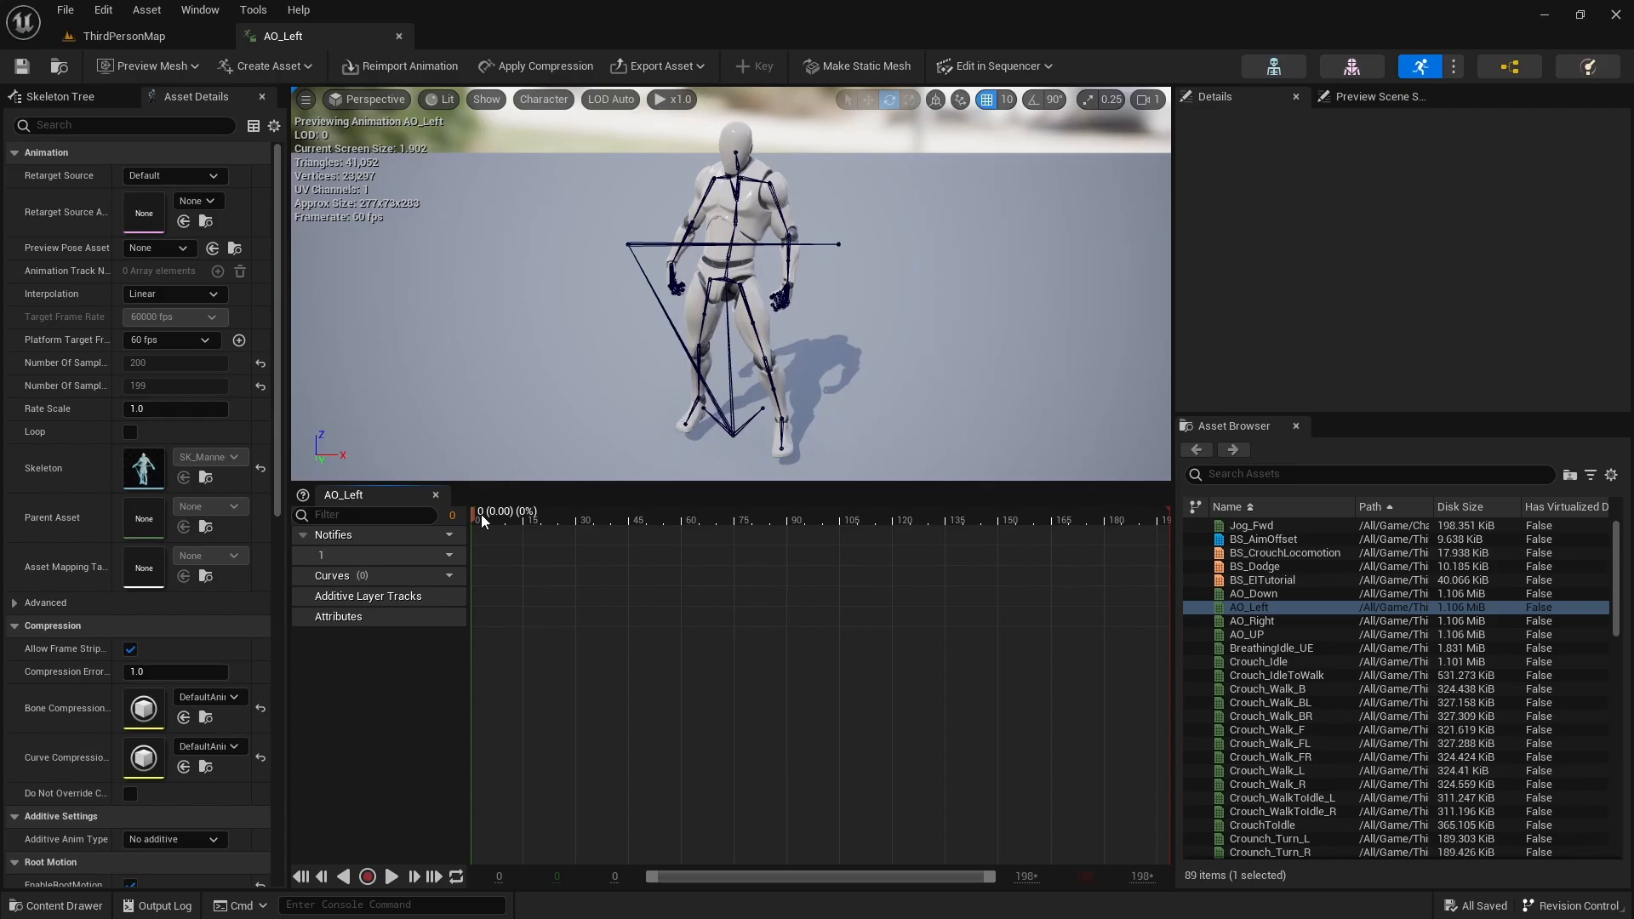
left_click(53, 97)
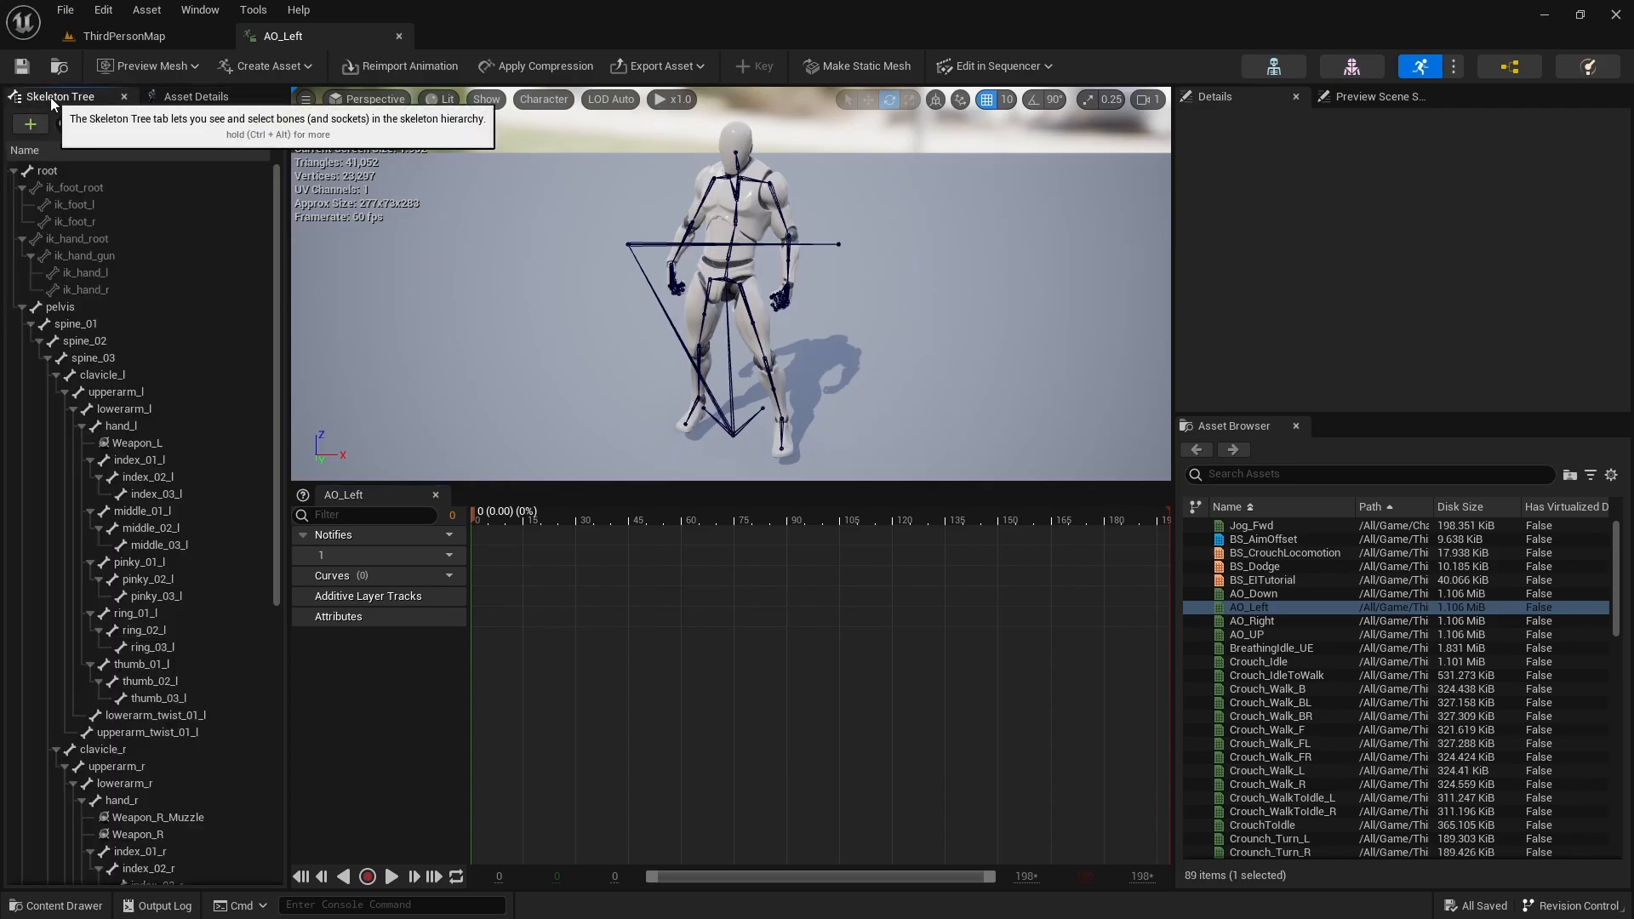
left_click(92, 329)
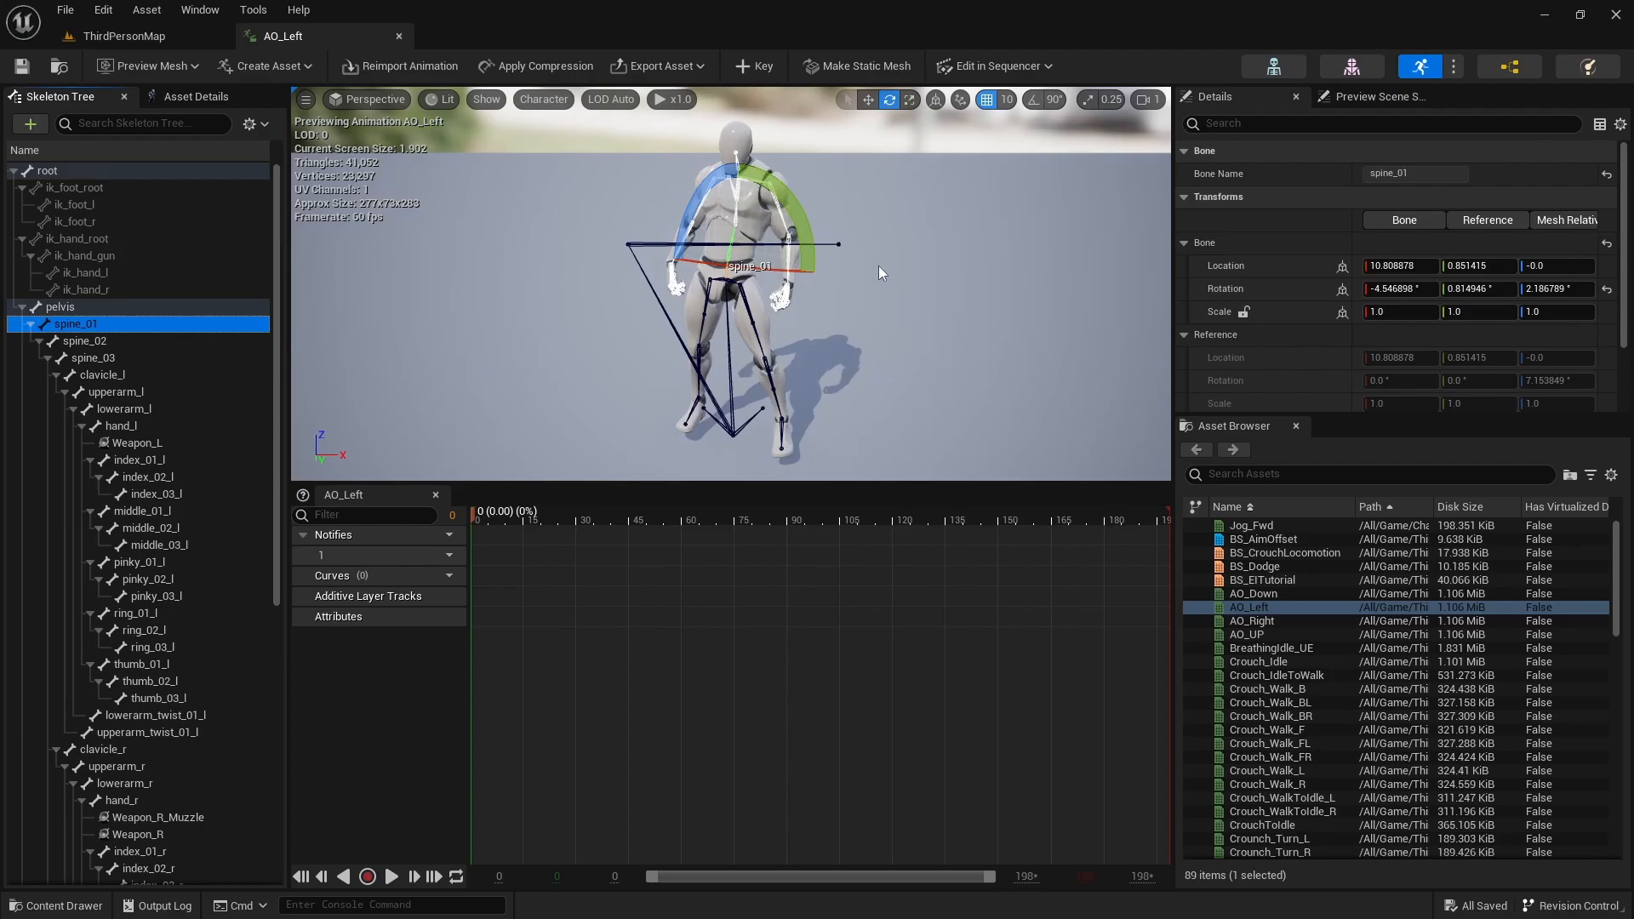
scroll(880, 272, "up", 3)
scroll(880, 273, "down", 2)
scroll(881, 272, "up", 2)
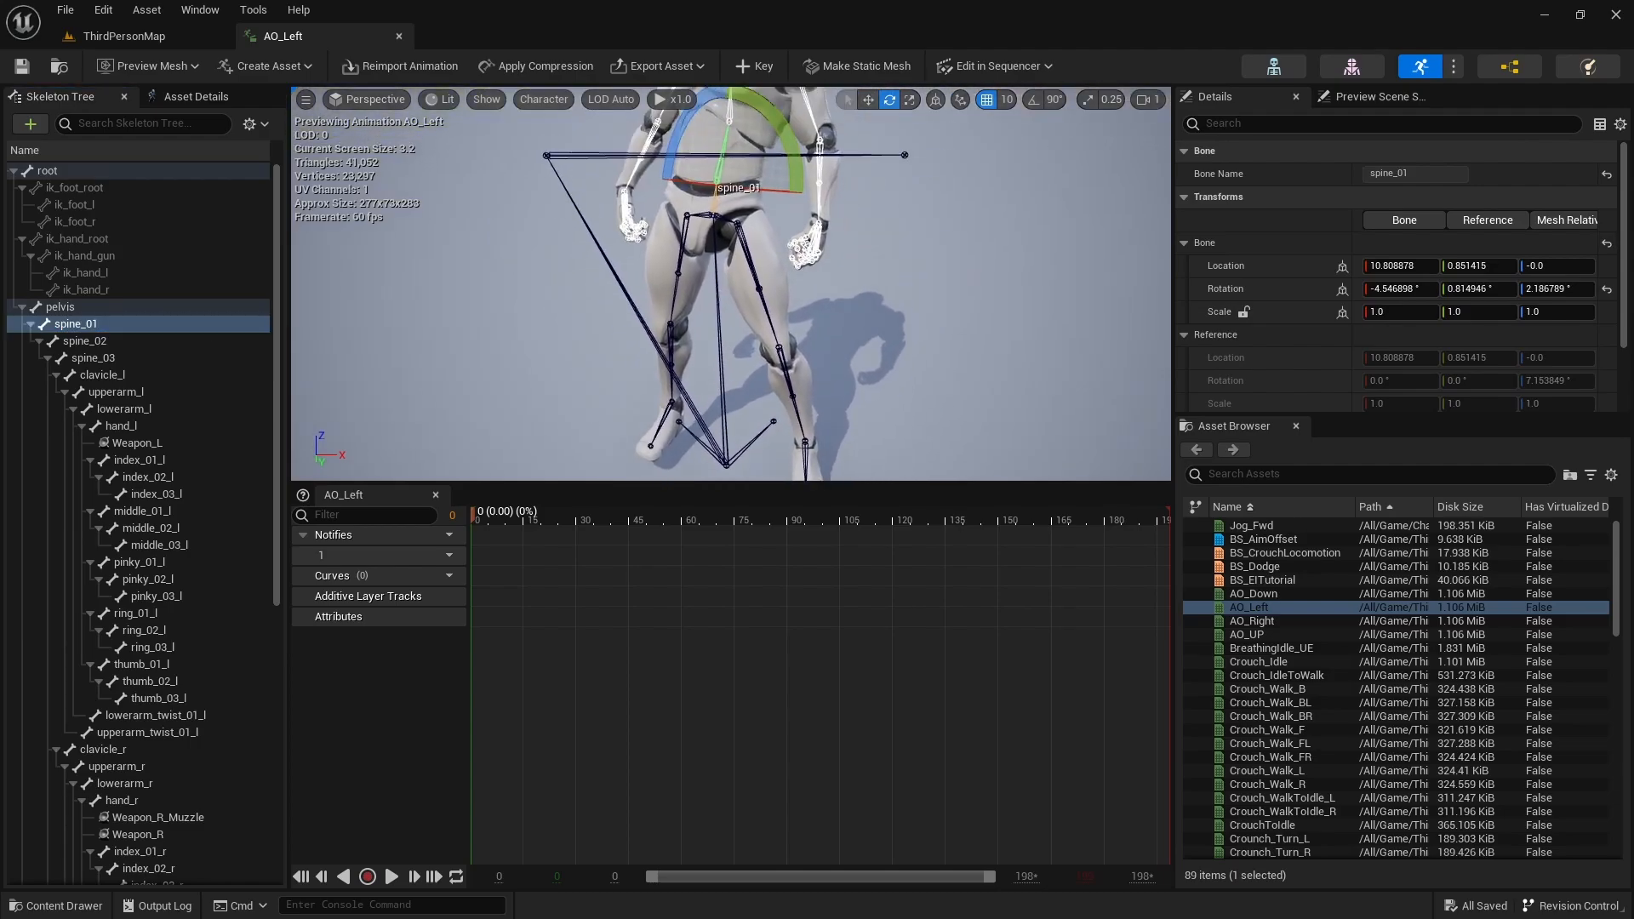
scroll(732, 285, "down", 3)
scroll(731, 285, "up", 3)
scroll(732, 285, "down", 3)
scroll(732, 285, "up", 1)
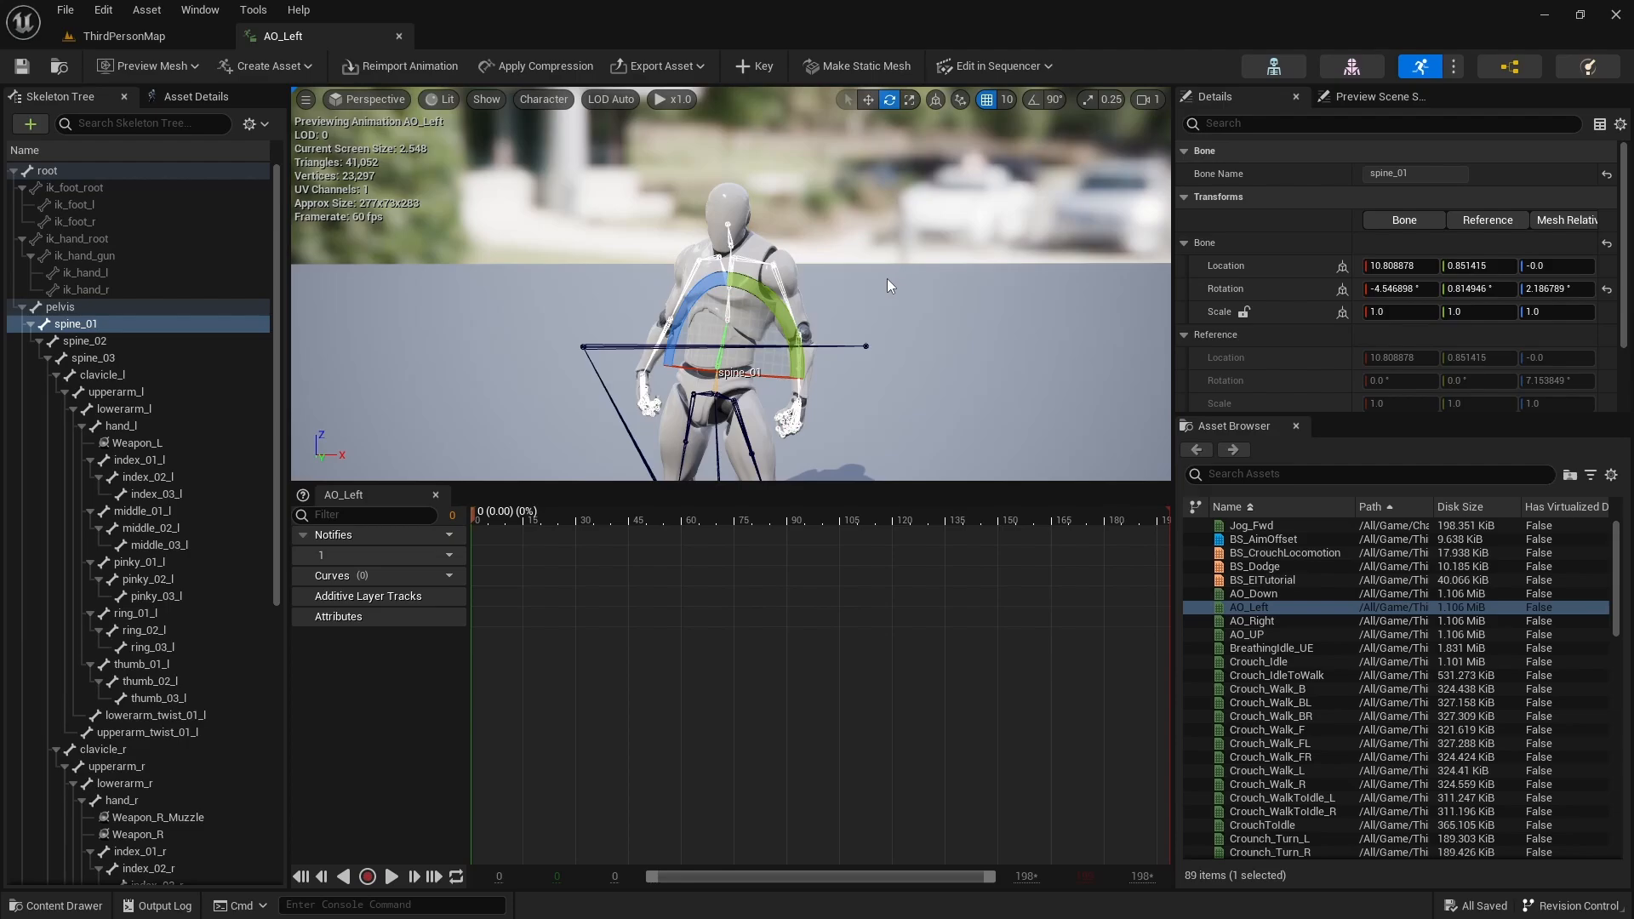
middle_click_drag(887, 279, 887, 310)
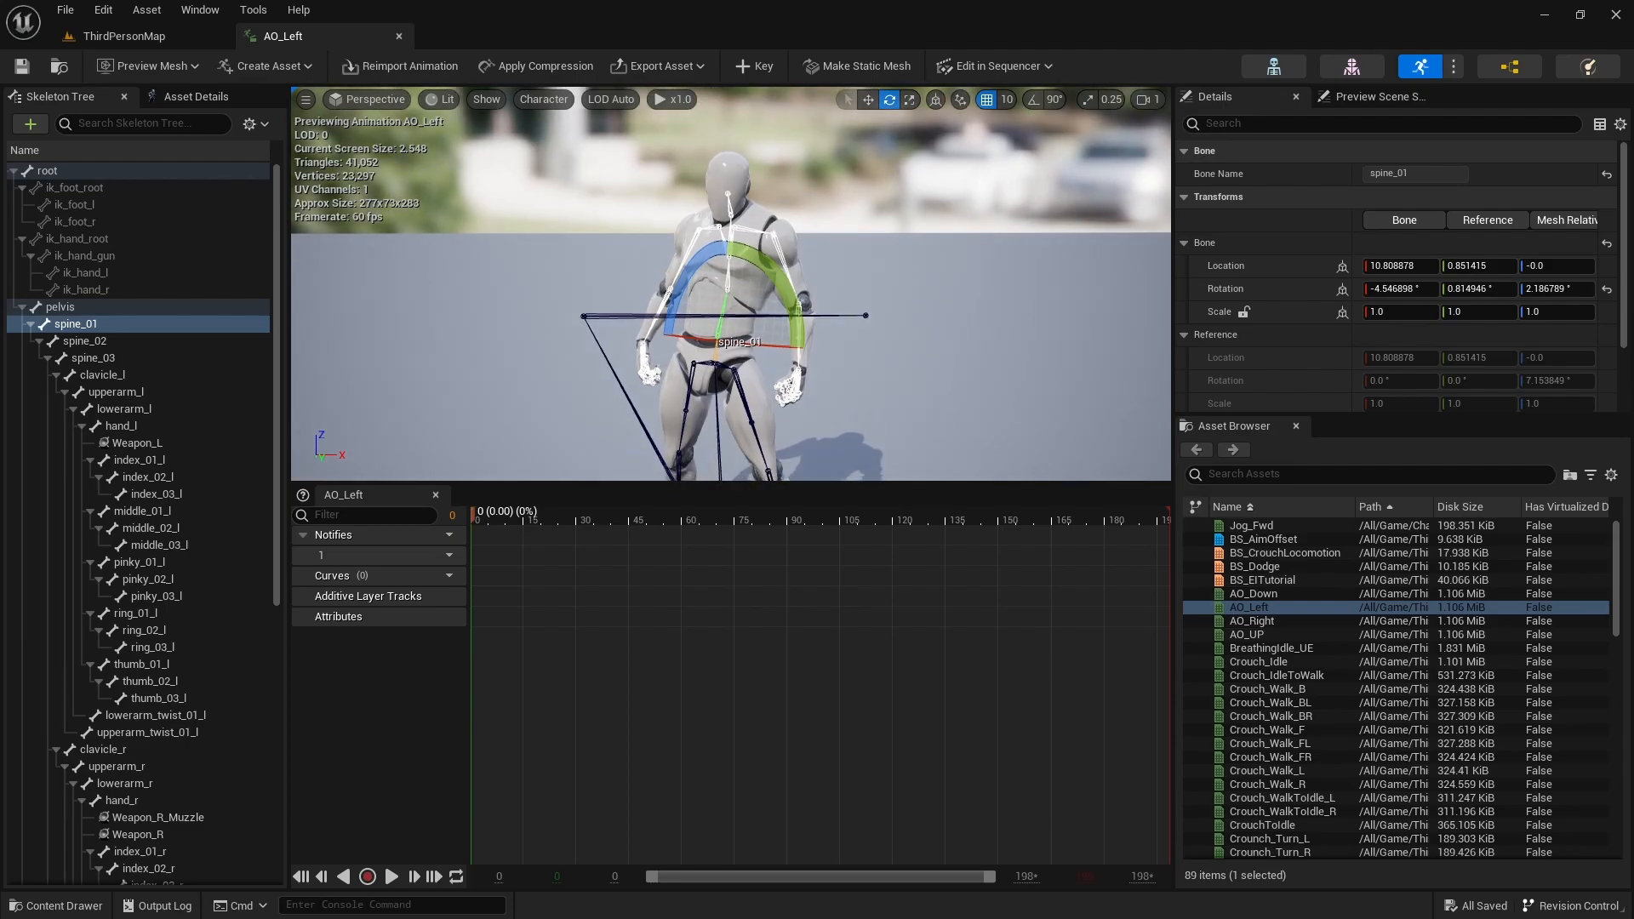
right_click_drag(887, 310, 830, 367)
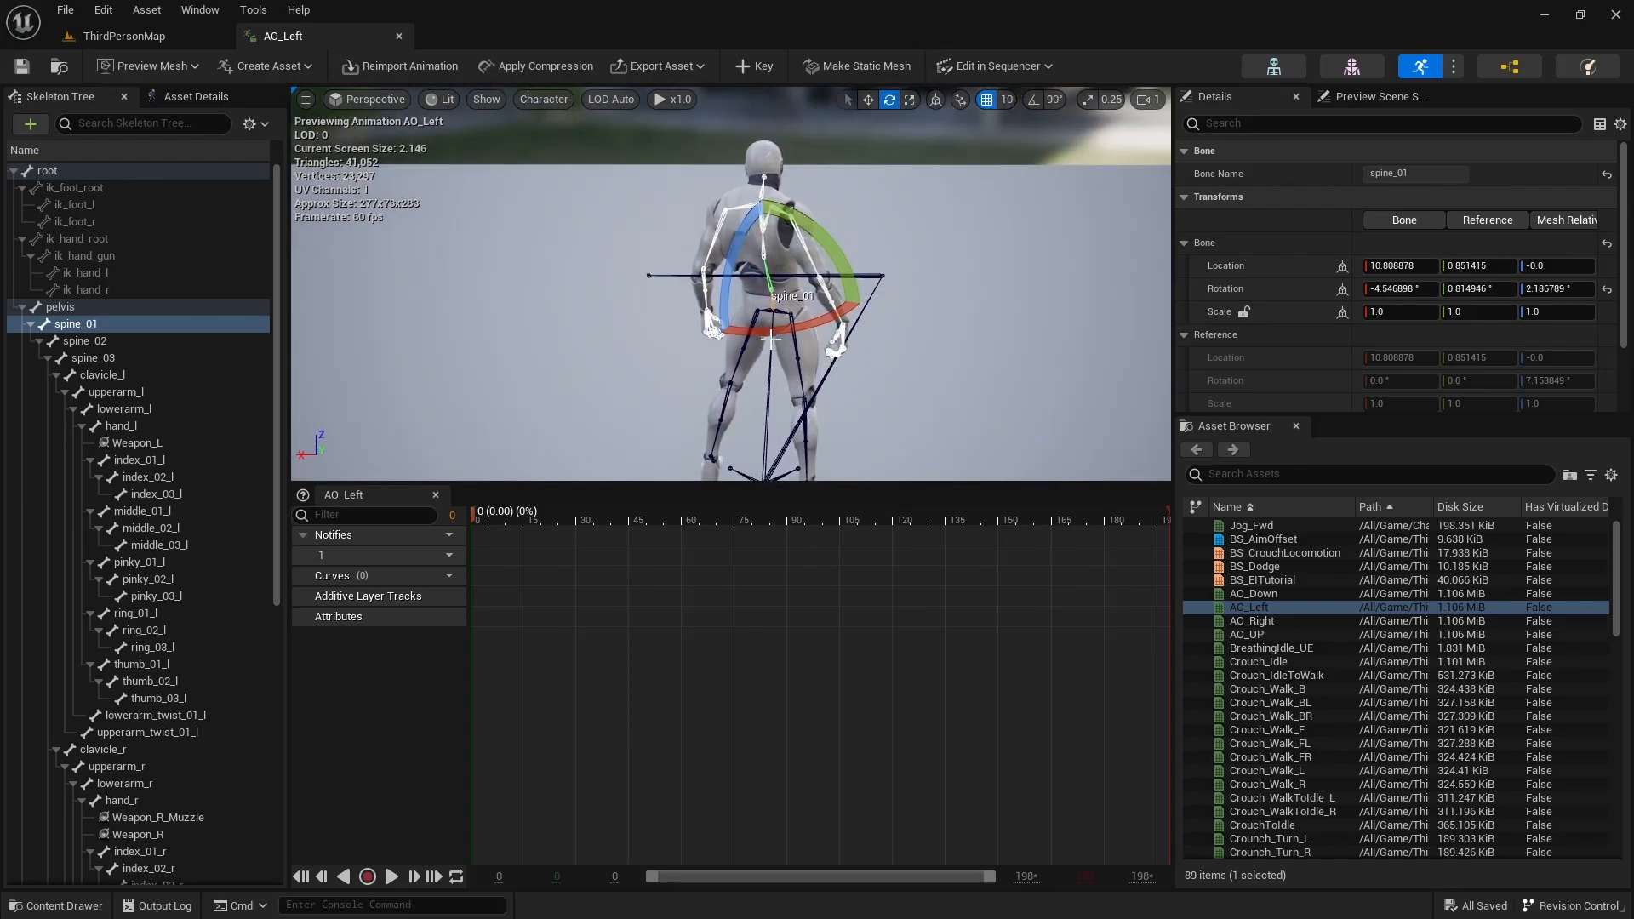
left_click_drag(769, 336, 855, 356)
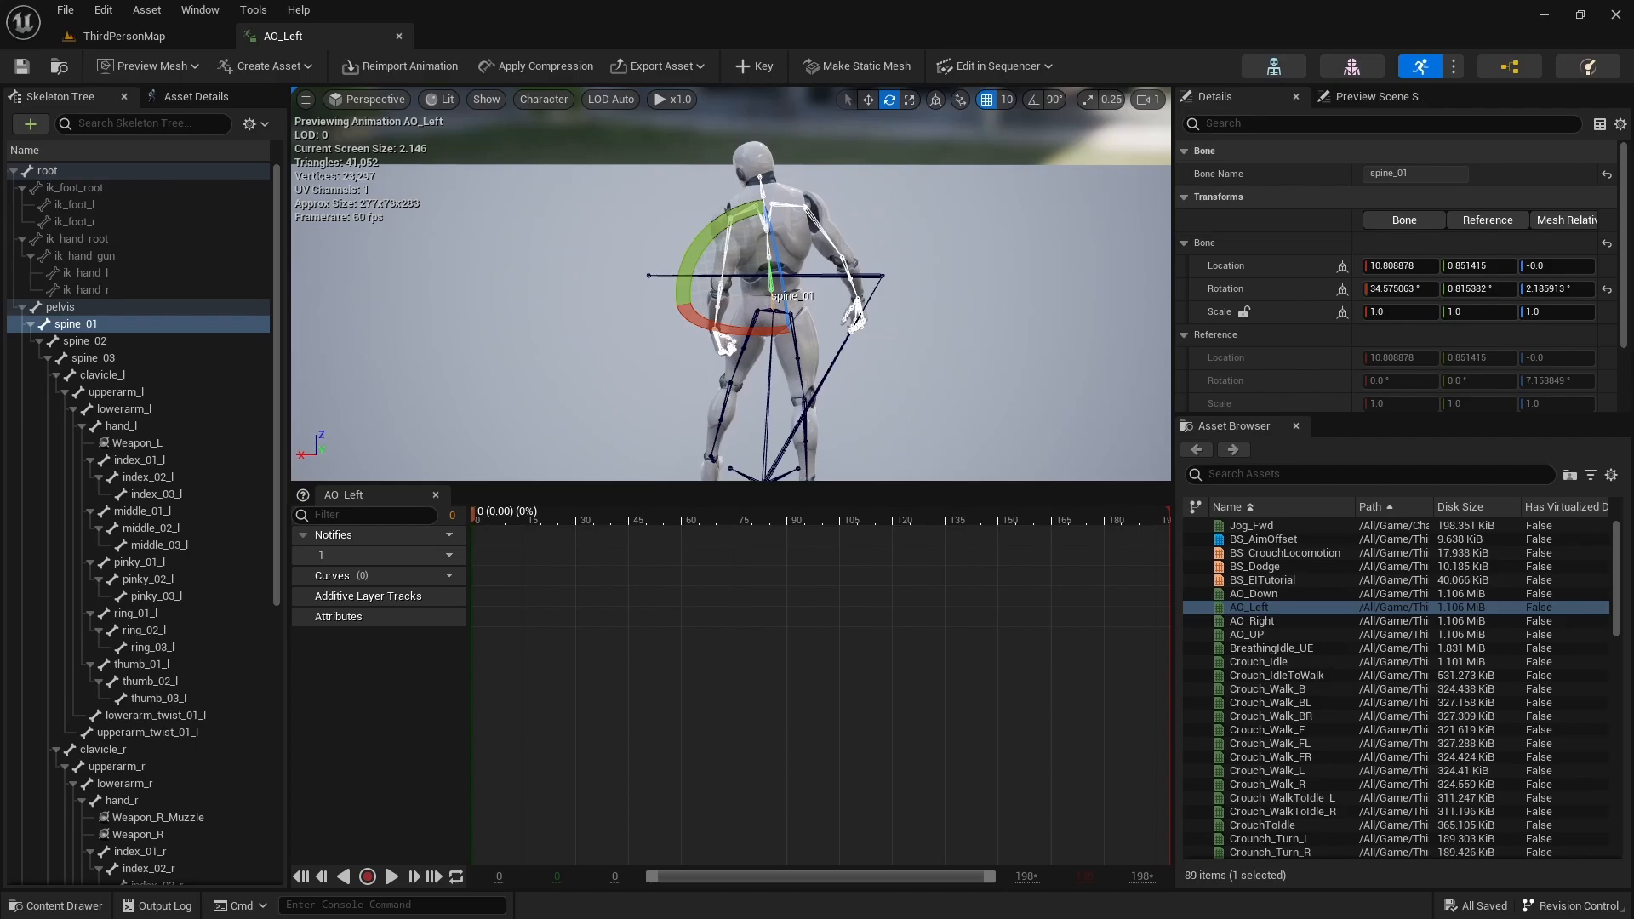
right_click_drag(855, 356, 827, 329)
left_click(752, 65)
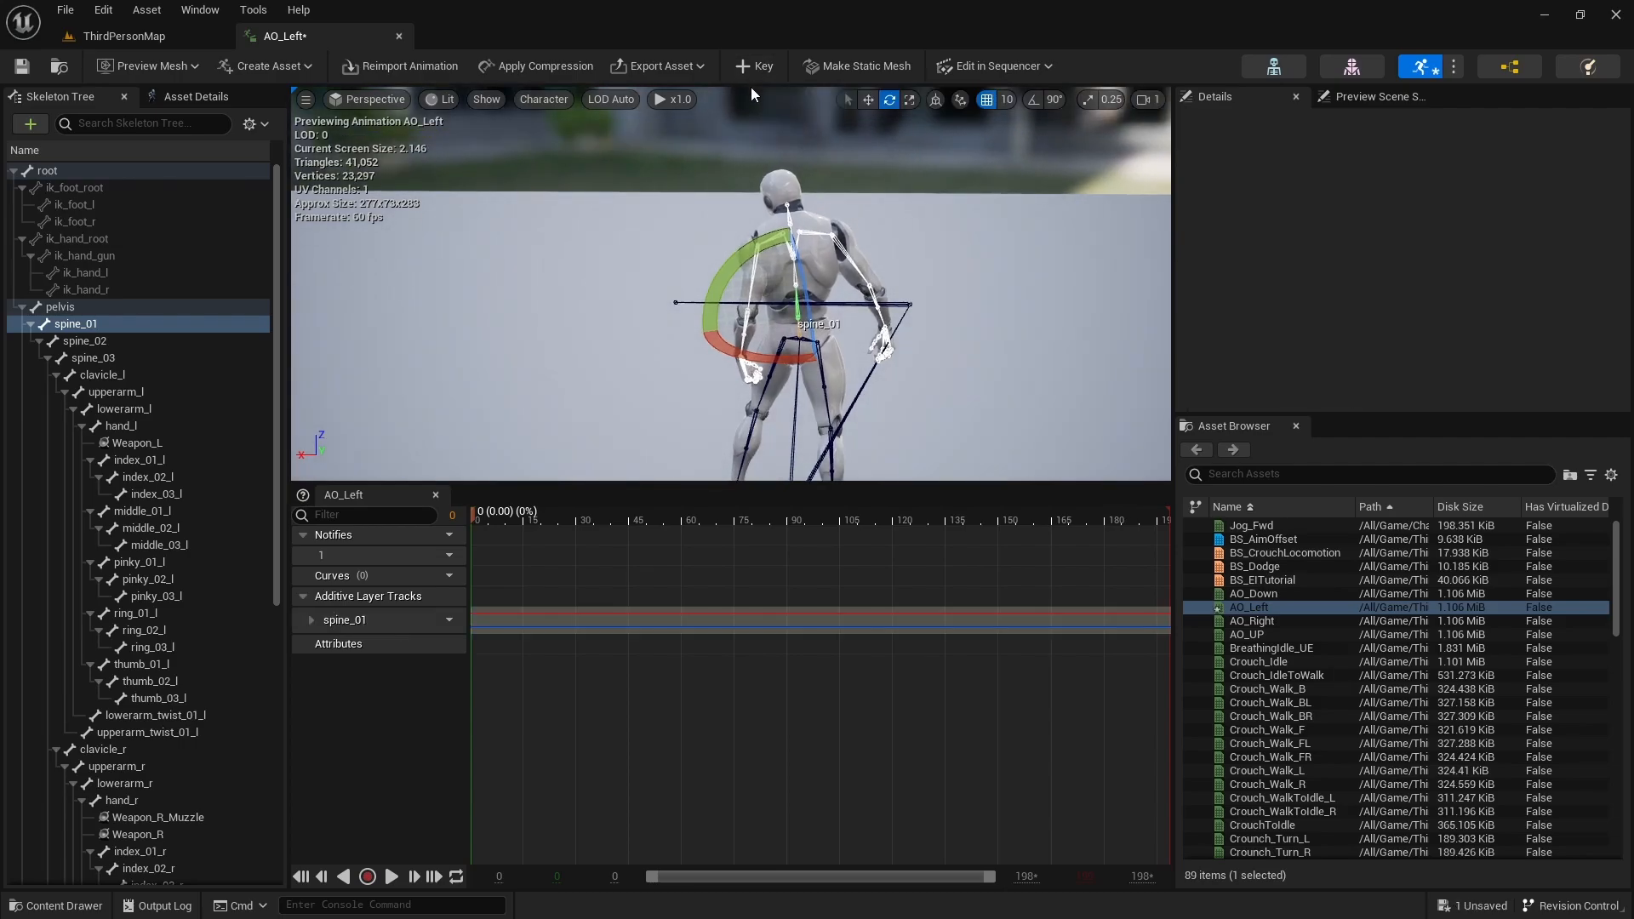
Set the AO_Left animation's Additive Anim Type to Mesh Space
right_click_drag(766, 255, 791, 230)
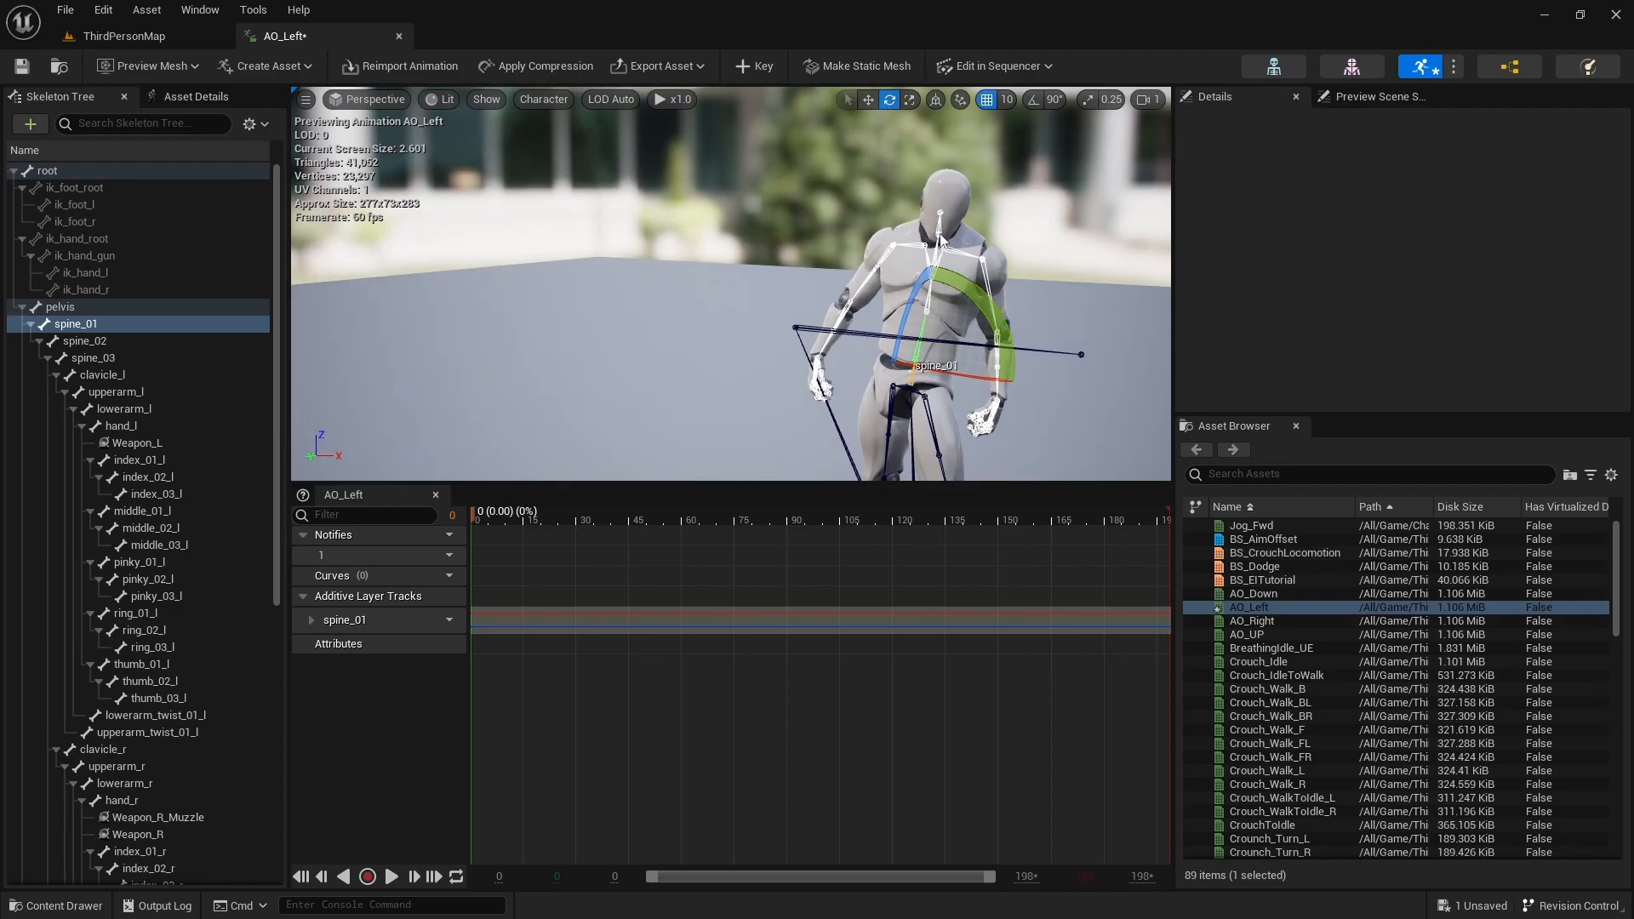
right_click_drag(839, 406, 936, 406)
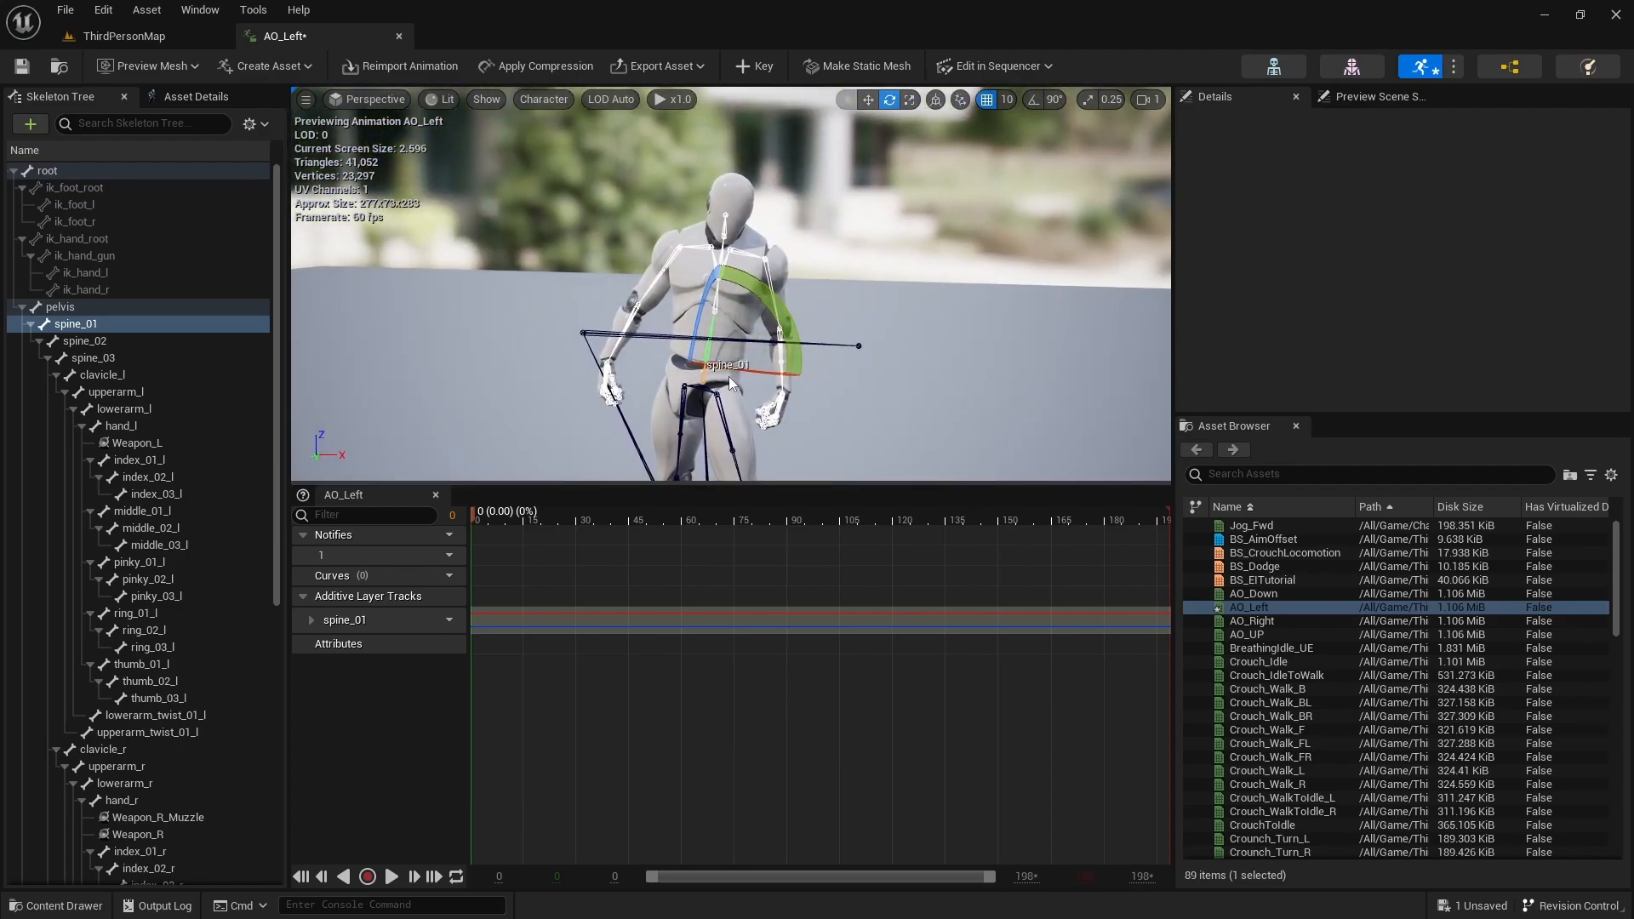
mouse_move(445, 631)
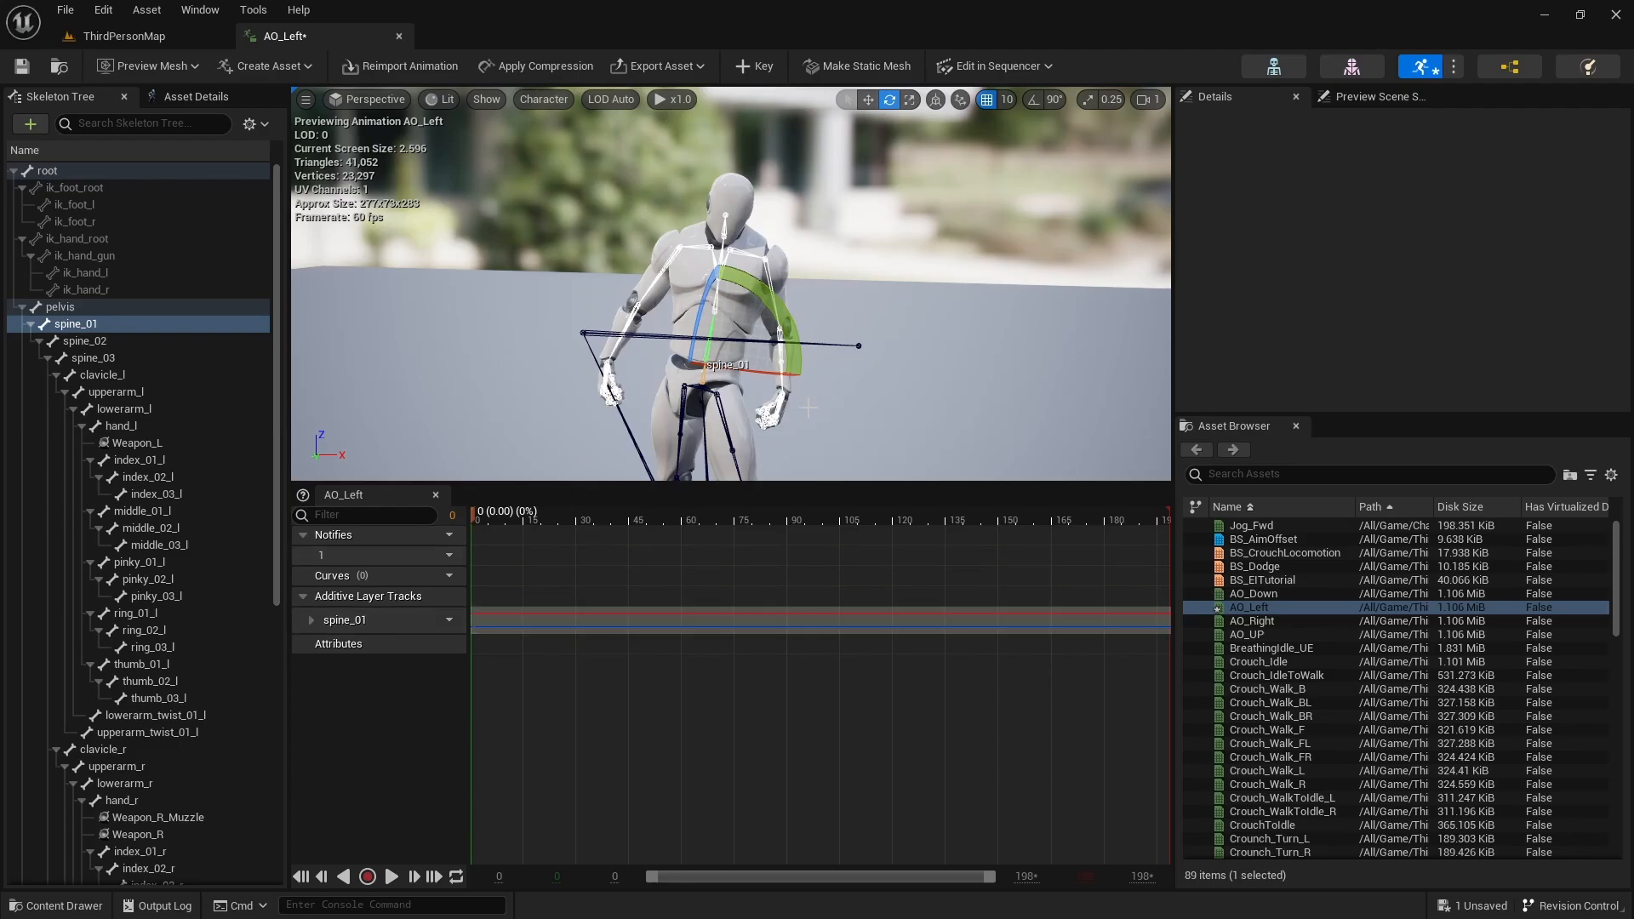
left_click(214, 100)
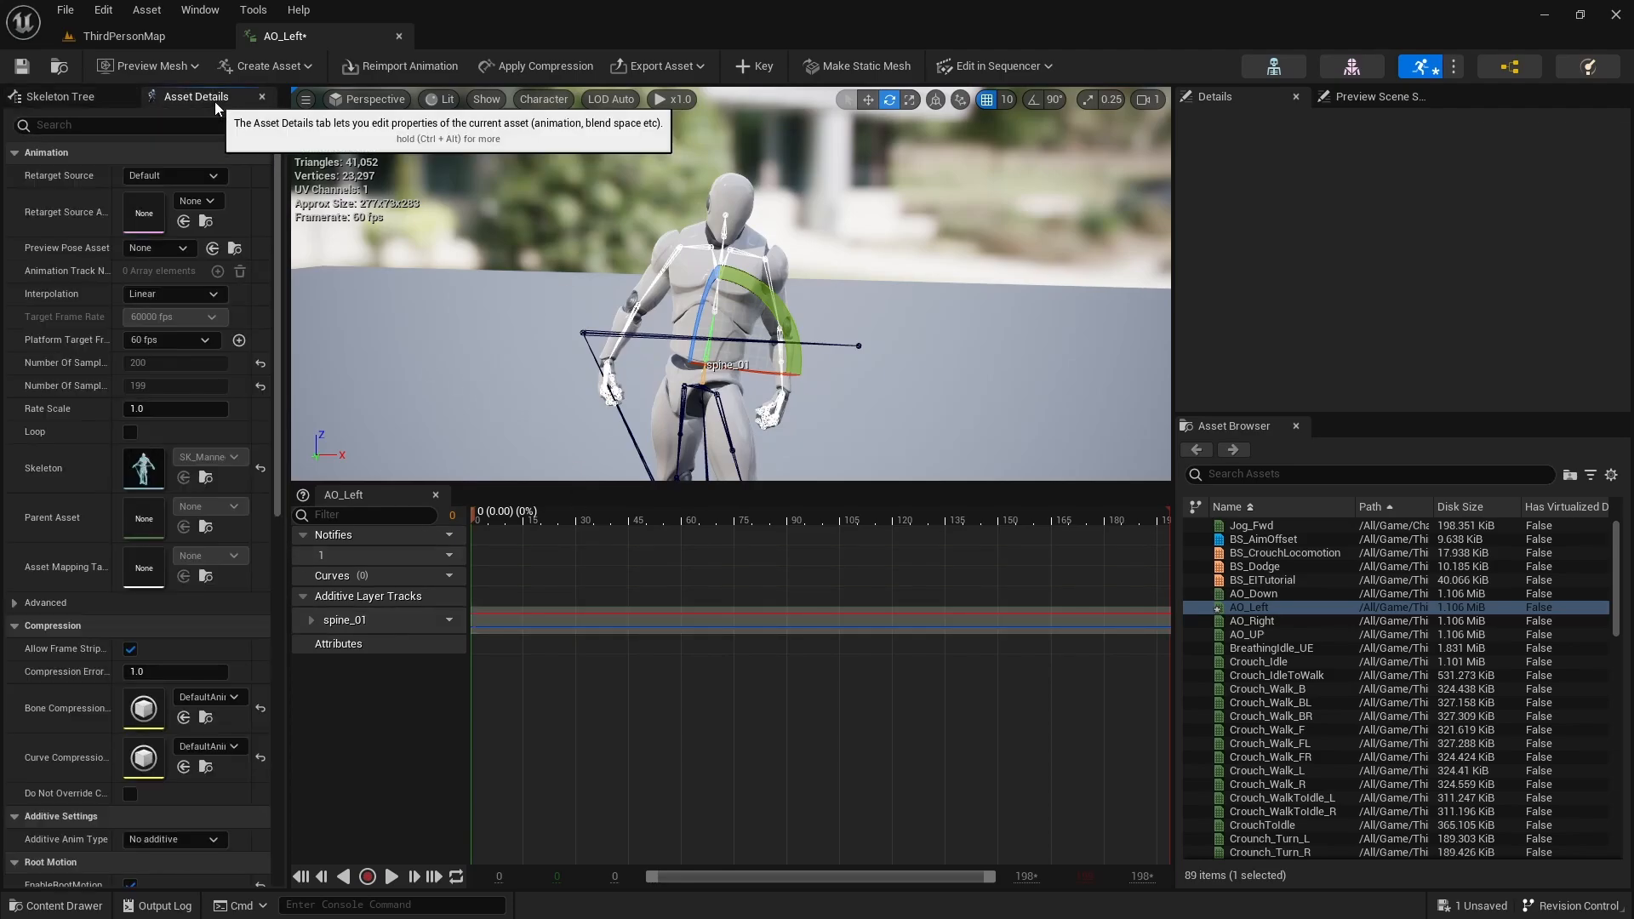
scroll(95, 554, "down", 4)
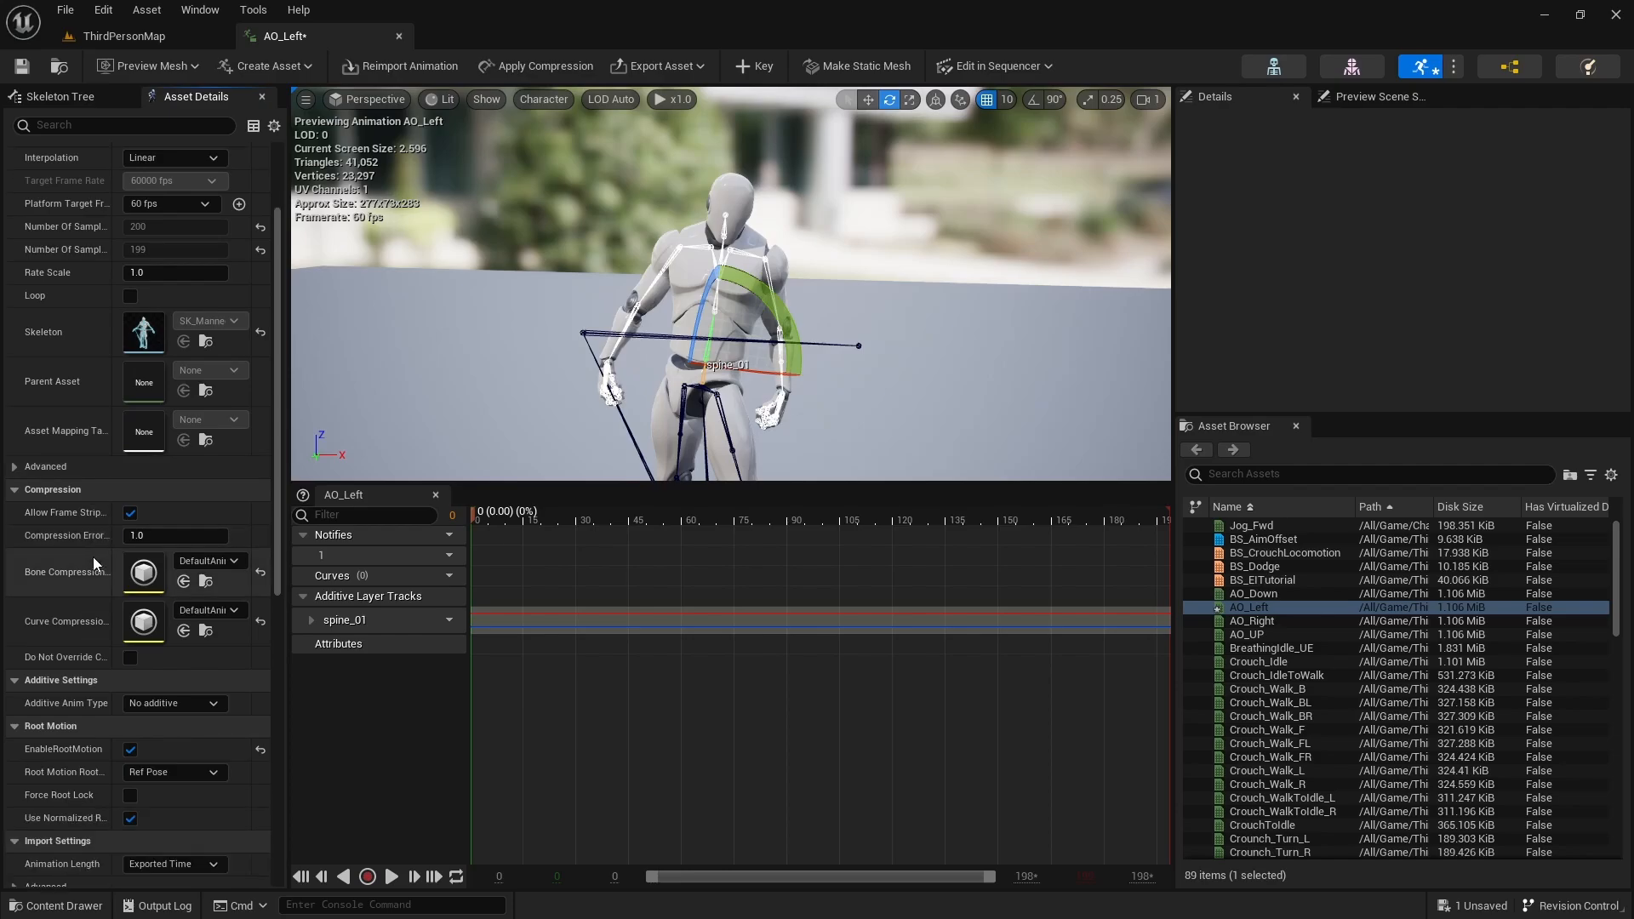
left_click(173, 703)
left_click(173, 753)
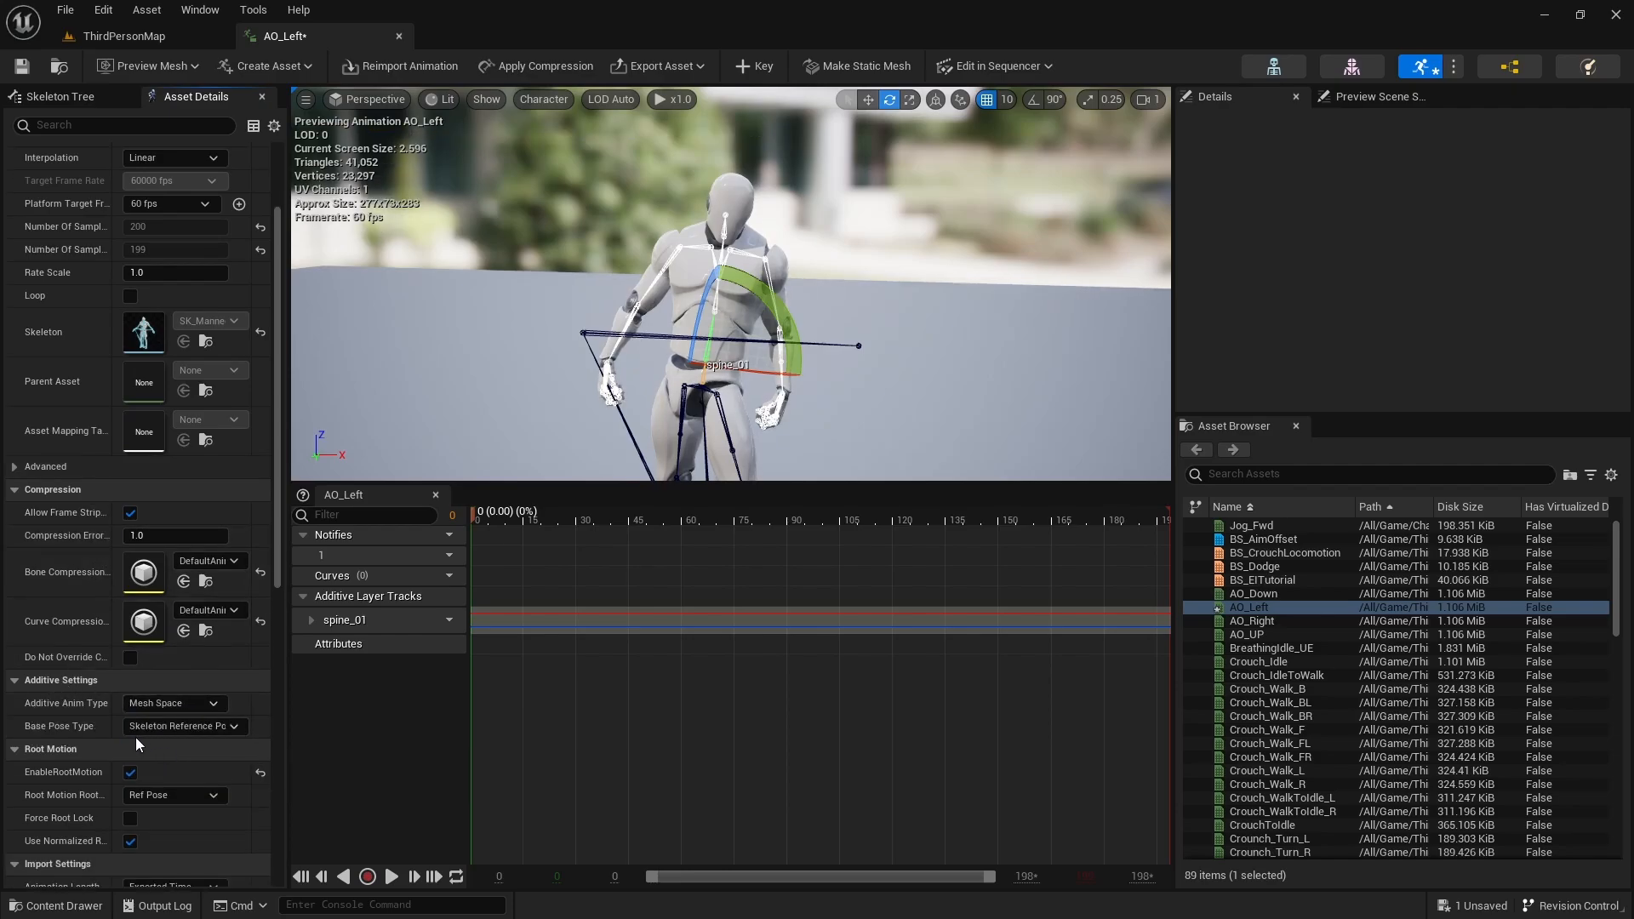
Set AO_Left's Base Pose Type to Selected animation frame
left_click(161, 727)
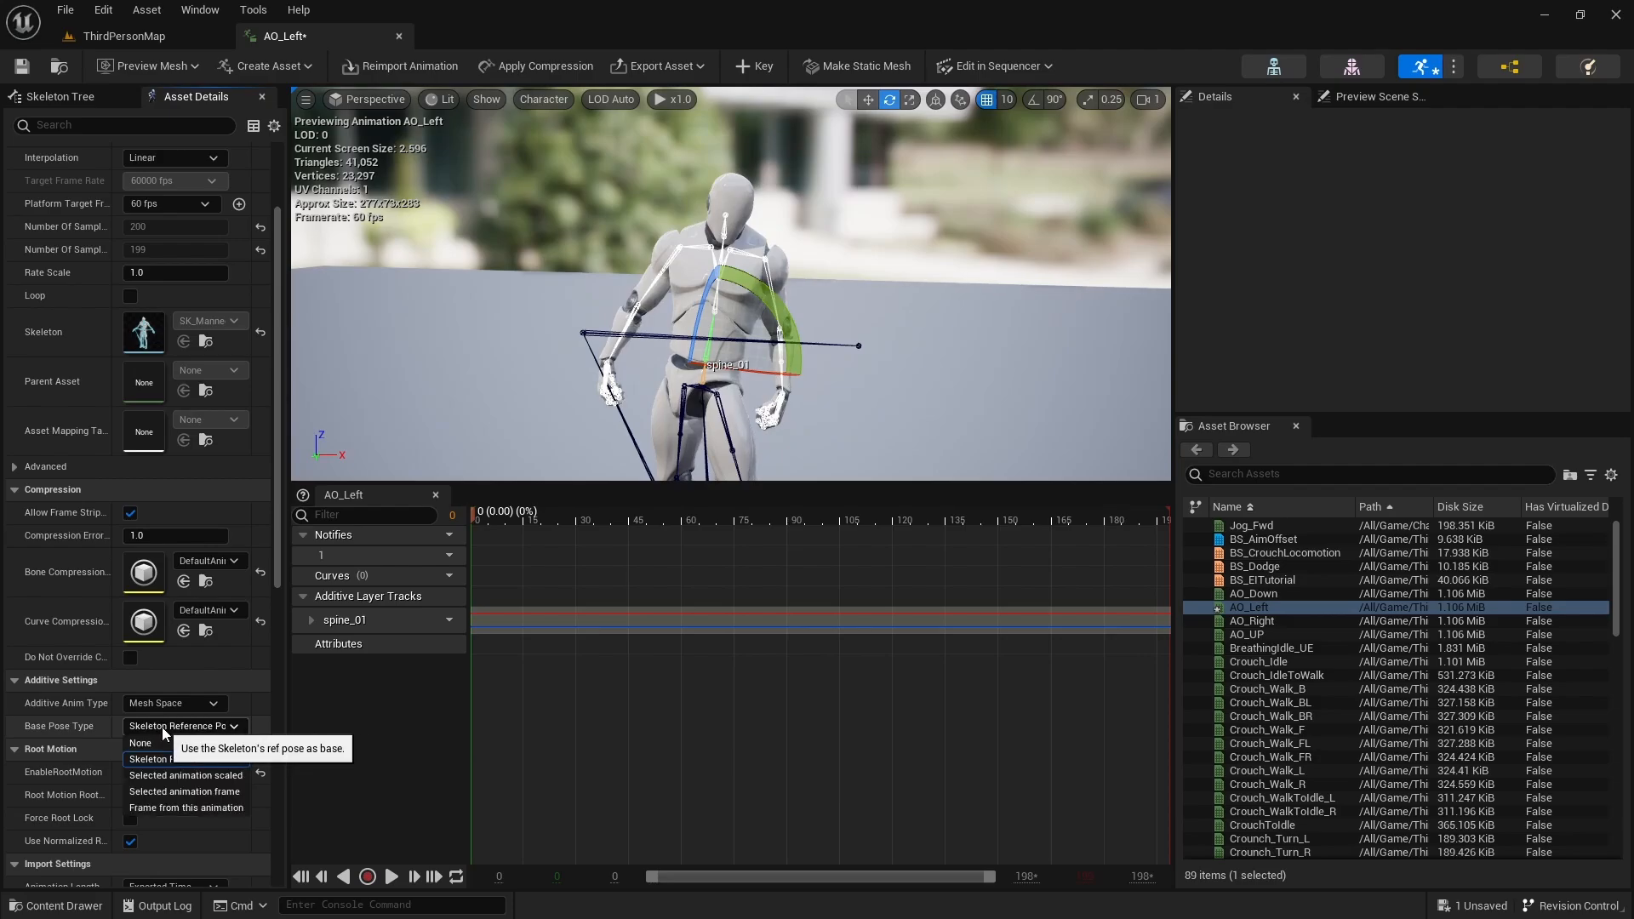
left_click(195, 808)
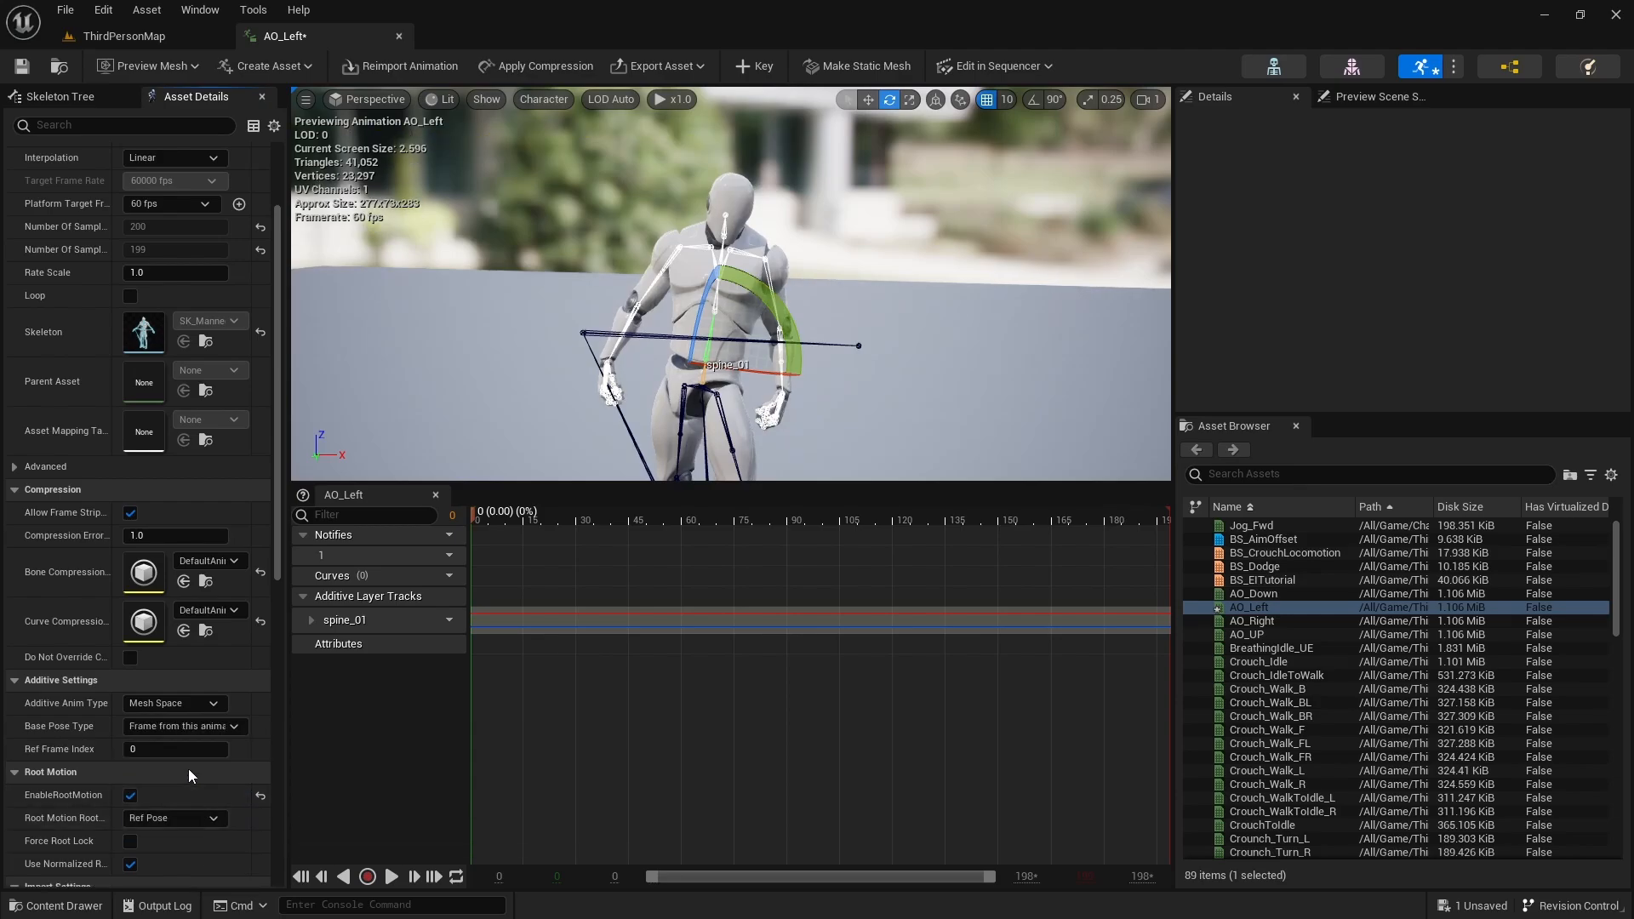
left_click(198, 727)
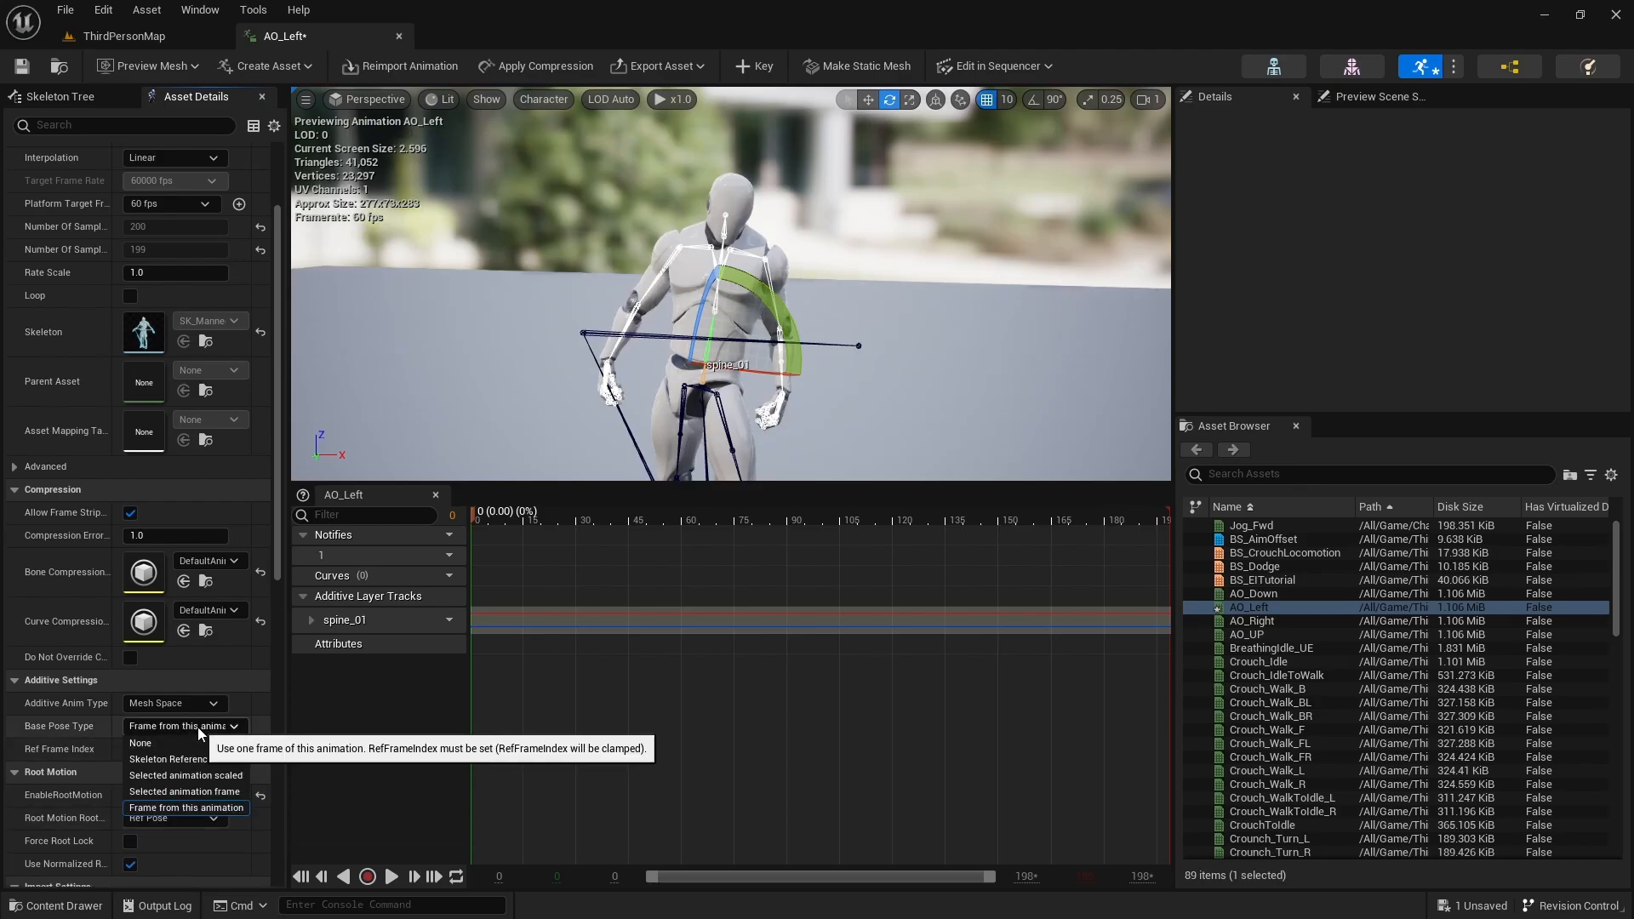
left_click(196, 797)
scroll(76, 646, "down", 3)
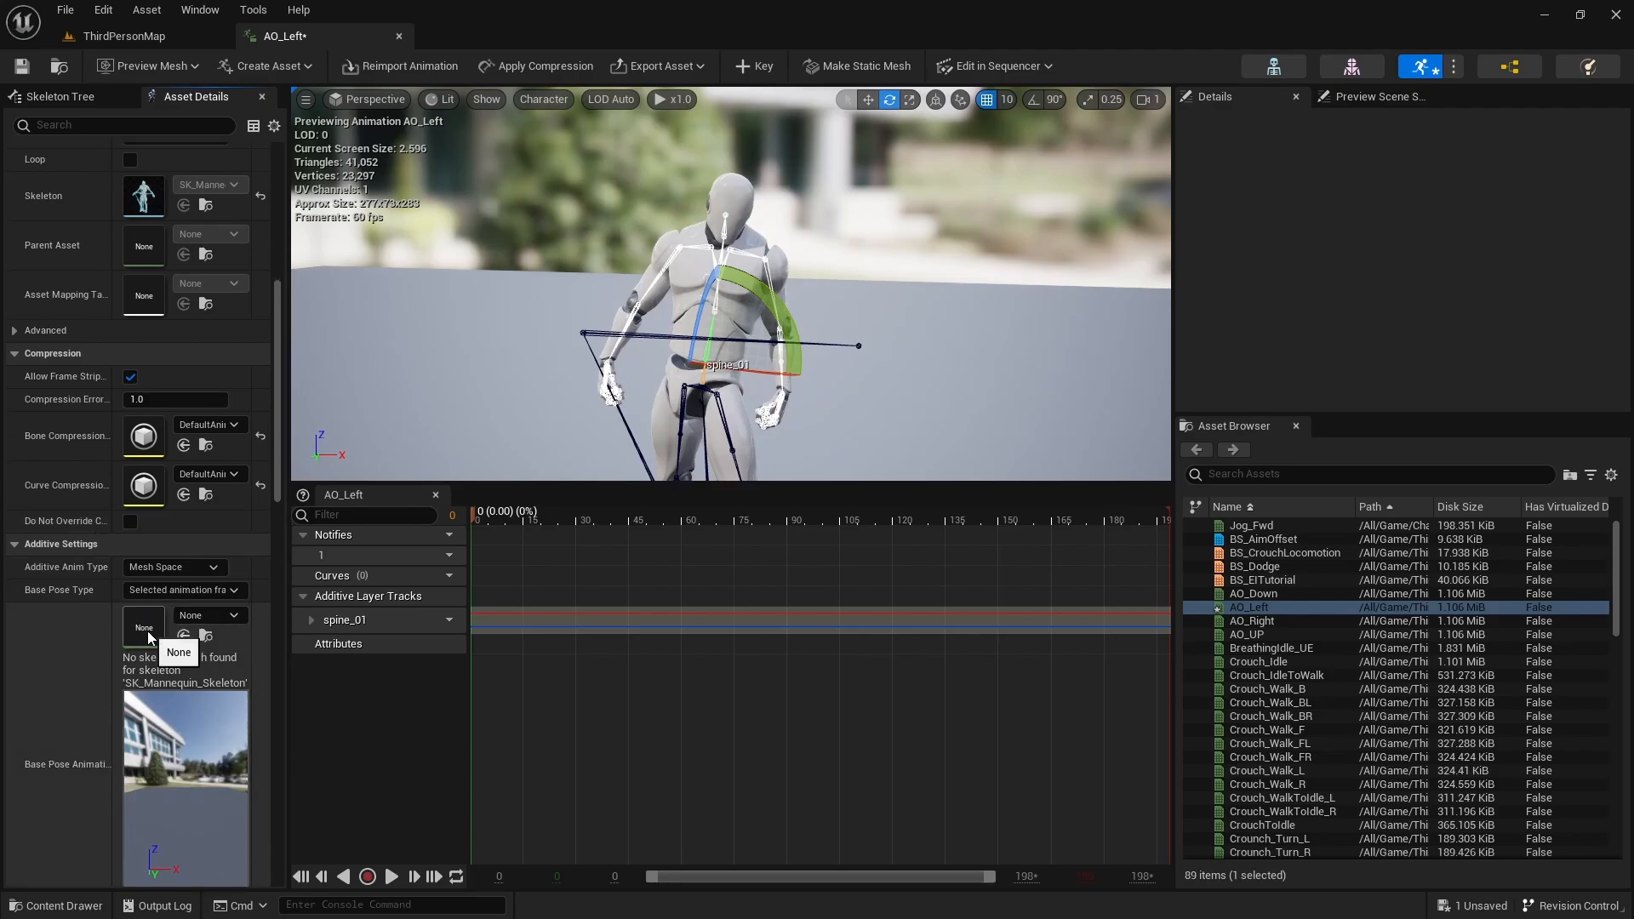
Find Idle_Default and assign it as AO_Left's base pose animation, then save the asset
left_click(217, 619)
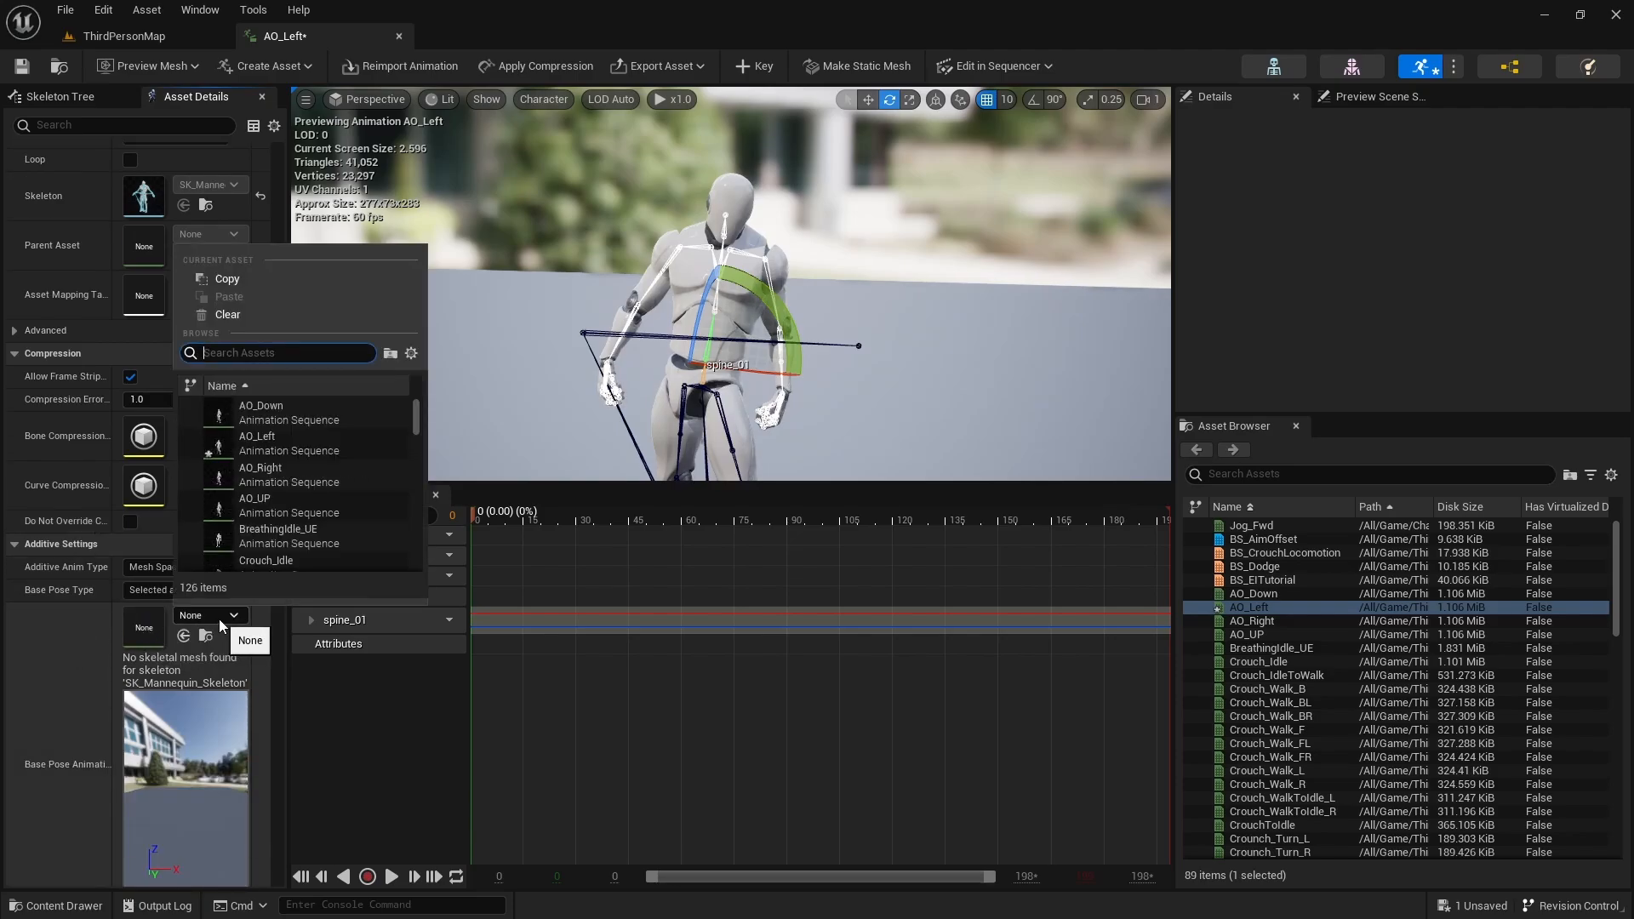
type("idle_")
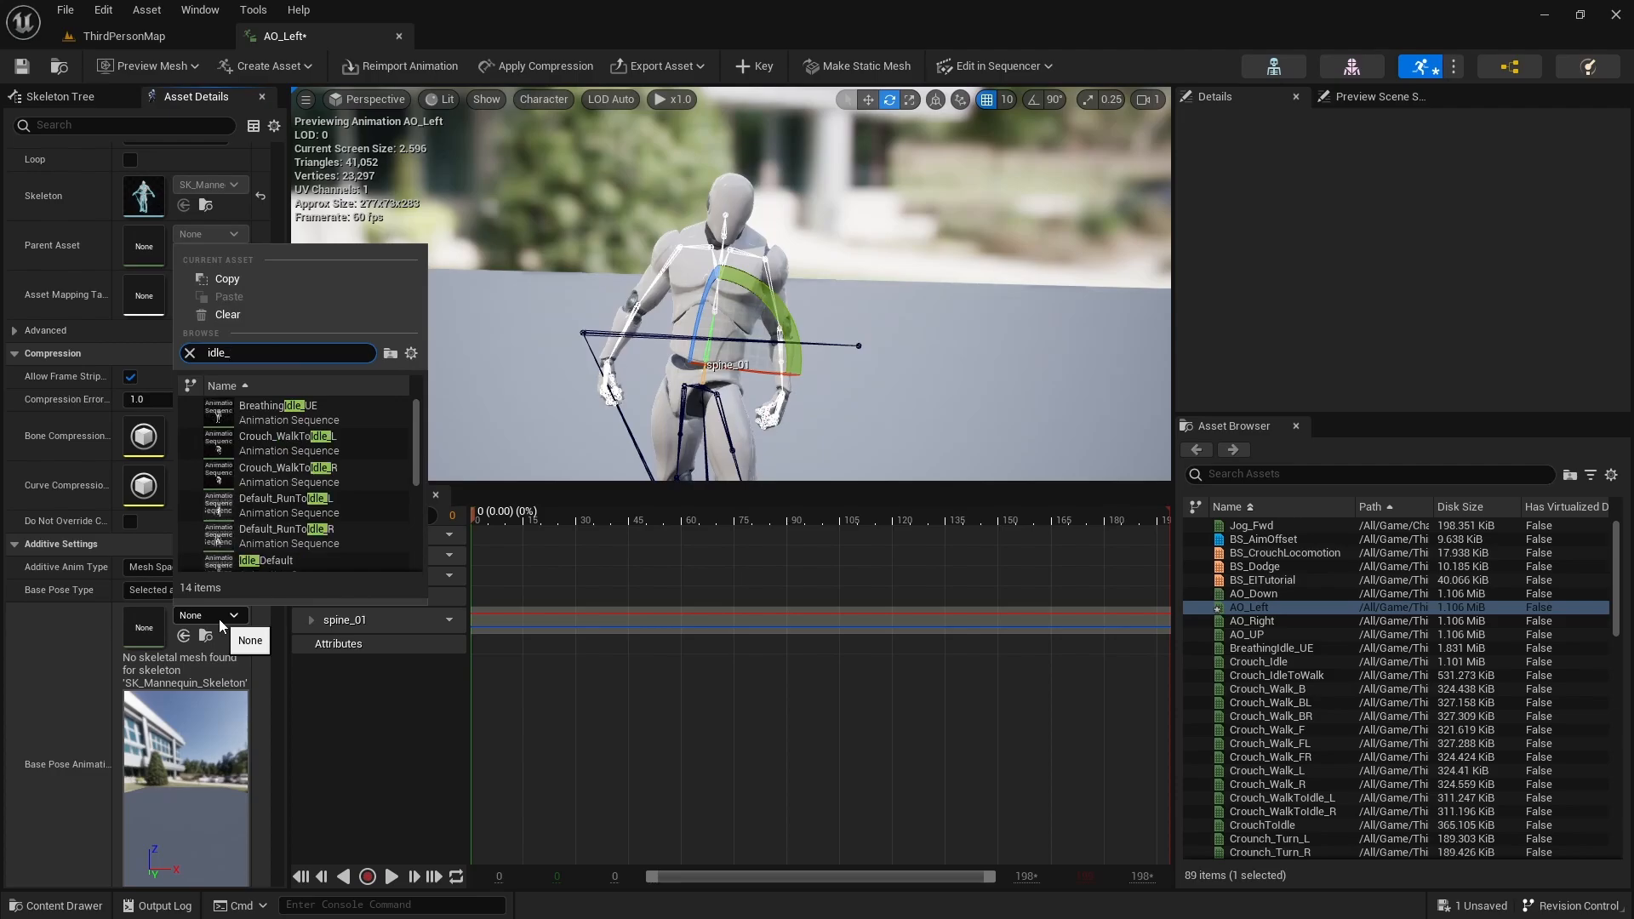
type("de")
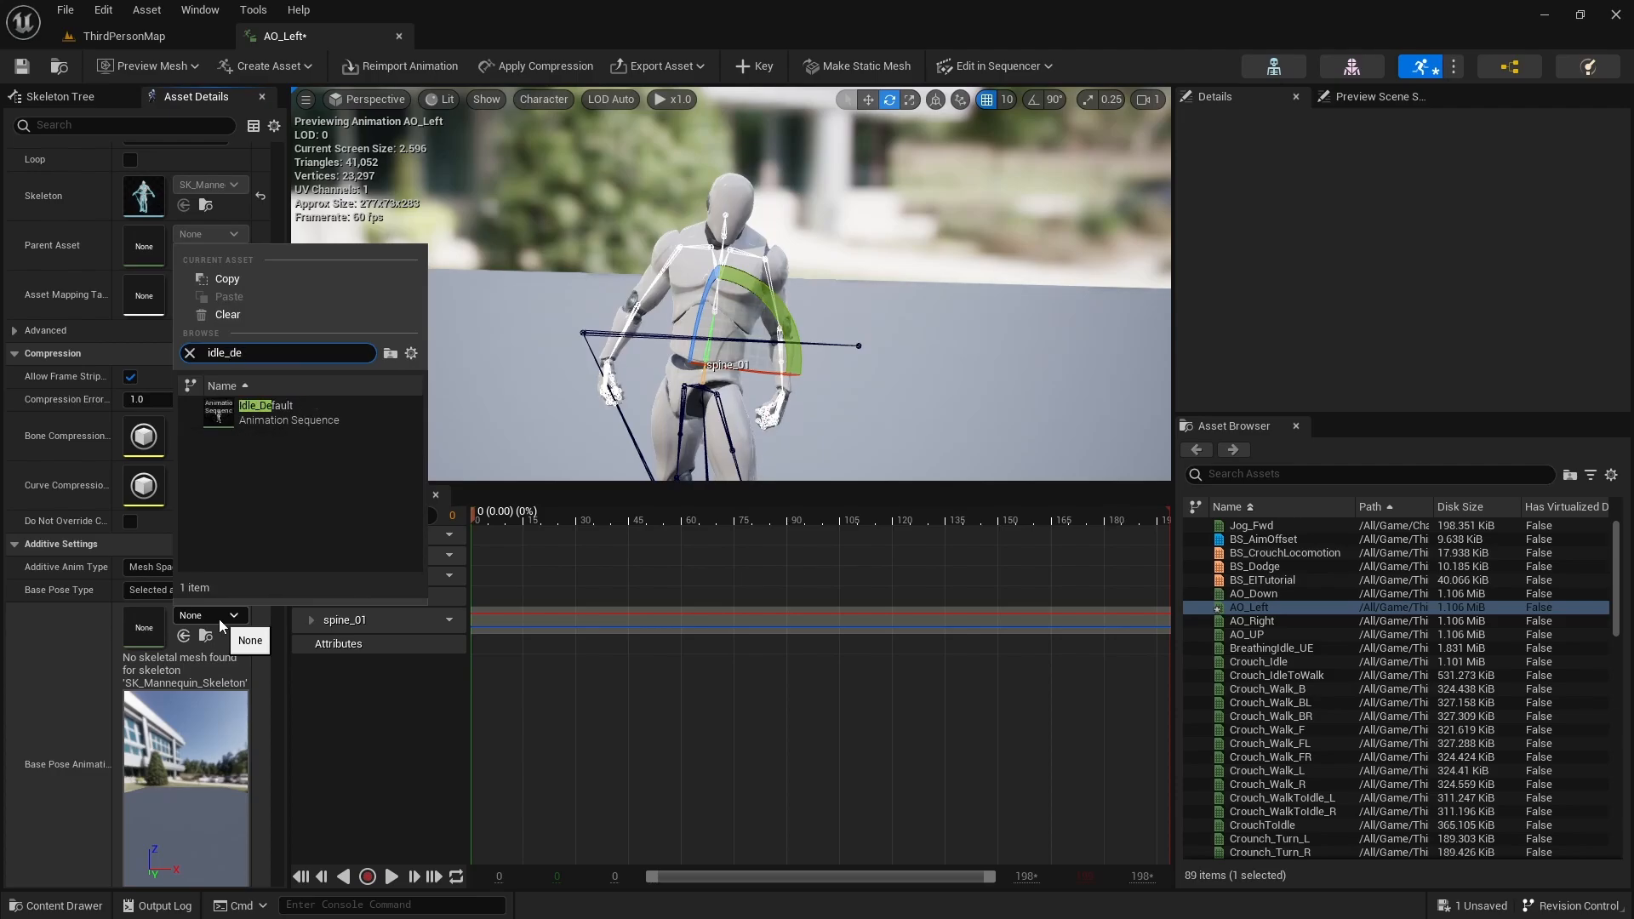
left_click(279, 413)
scroll(193, 611, "down", 3)
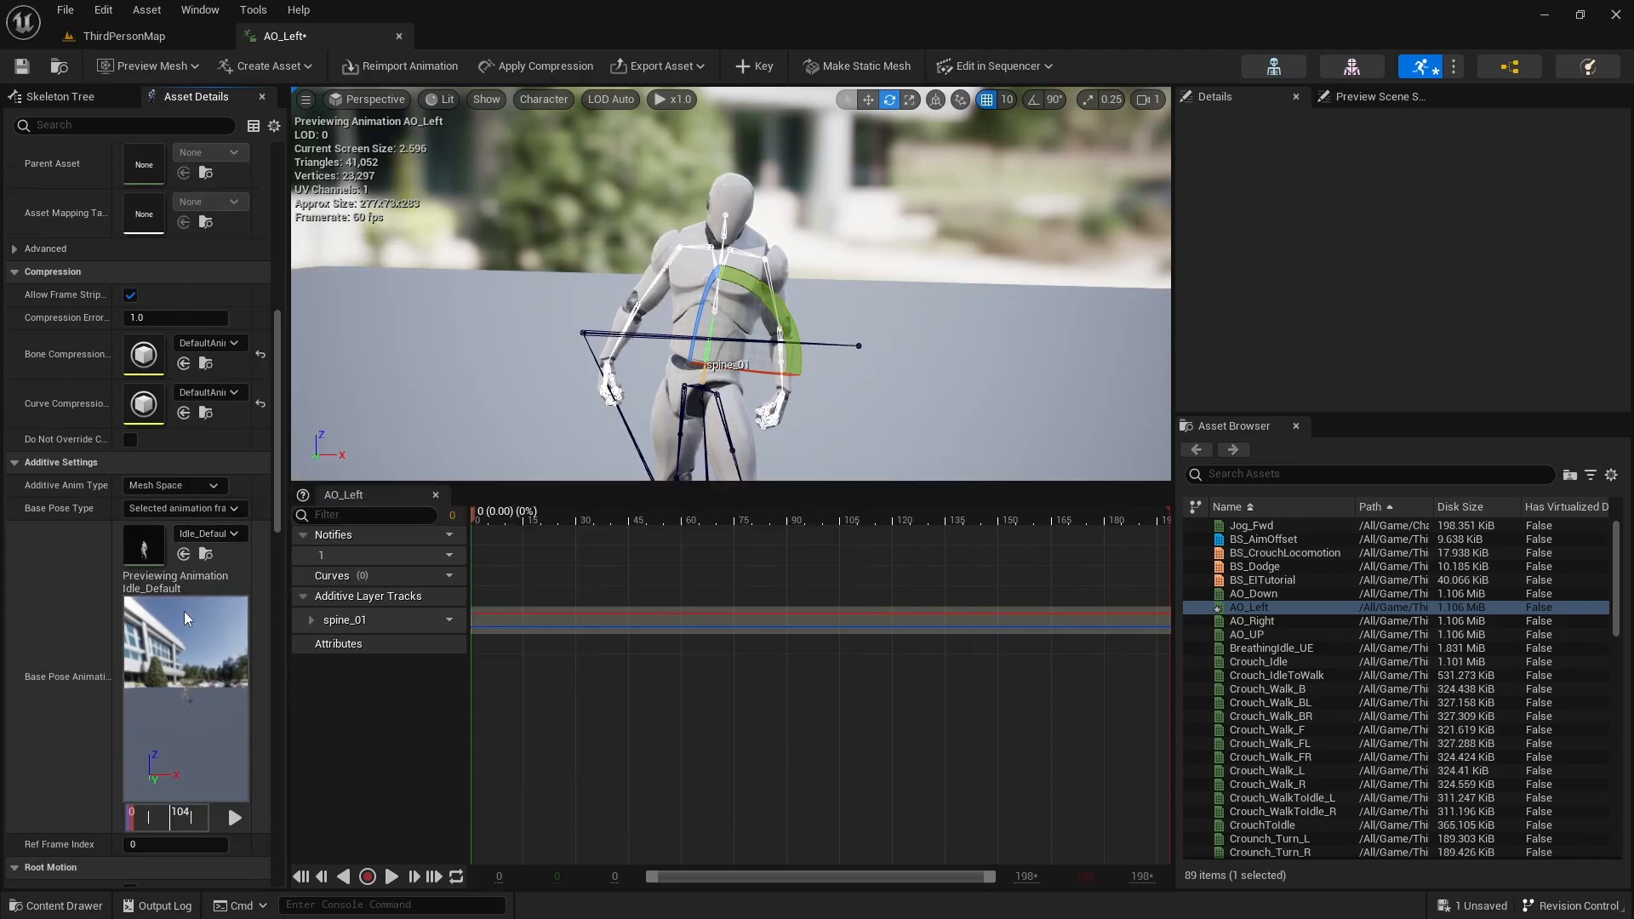
key("ctrl+s")
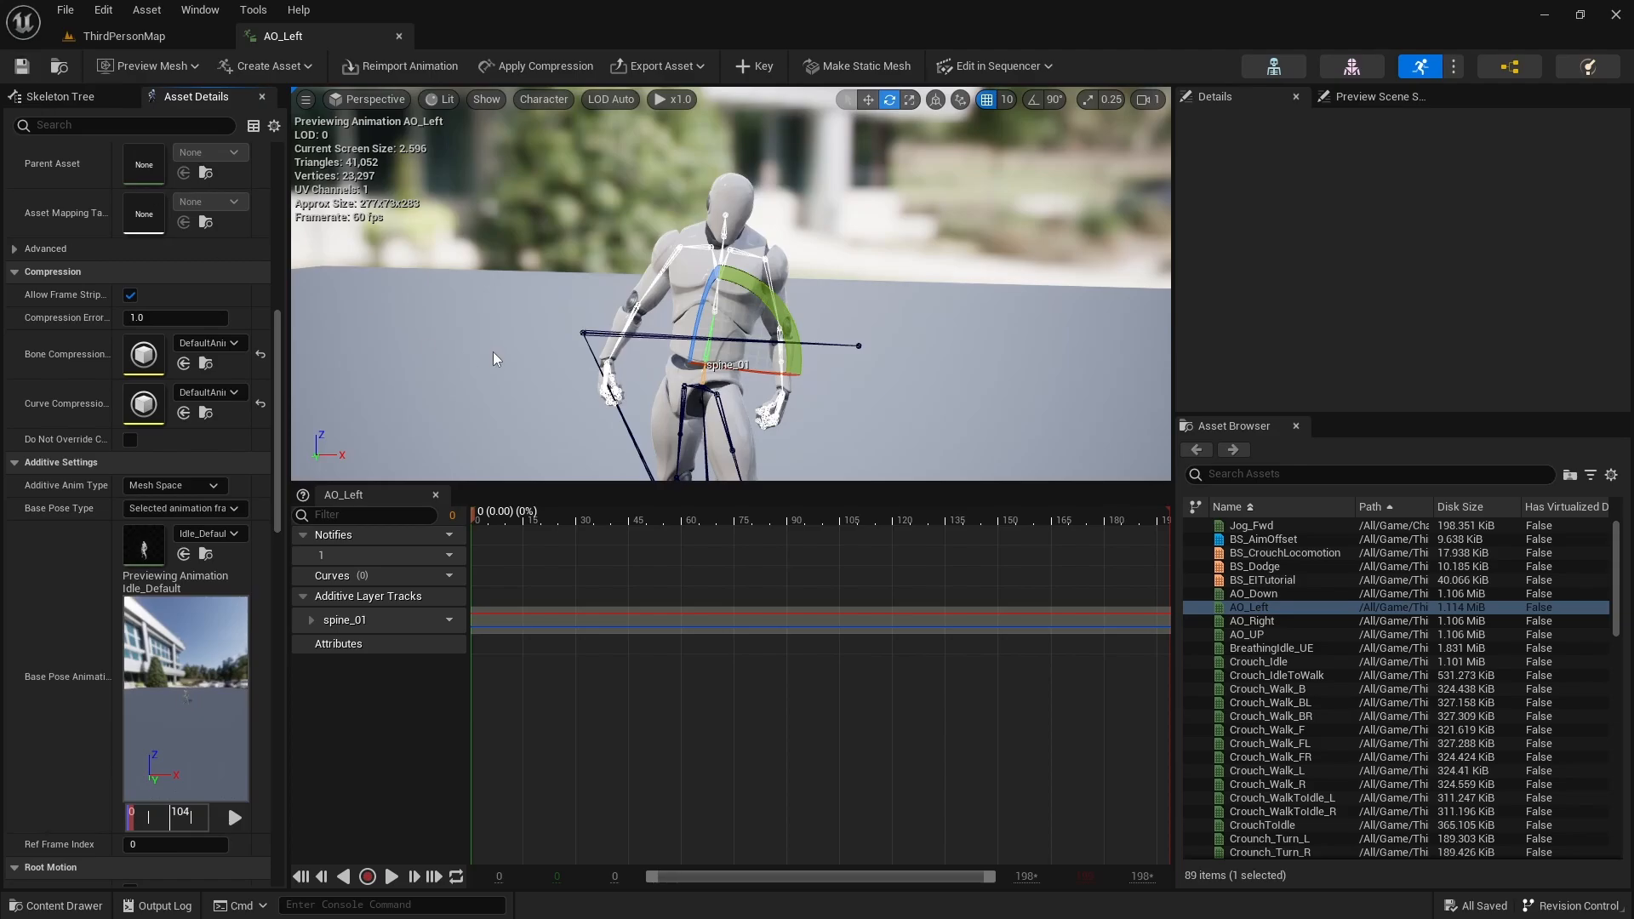
Close AO_Left, open AO_Right from the NewAnims folder, and pause its preview at frame 0
left_click(399, 37)
key("ctrl+space")
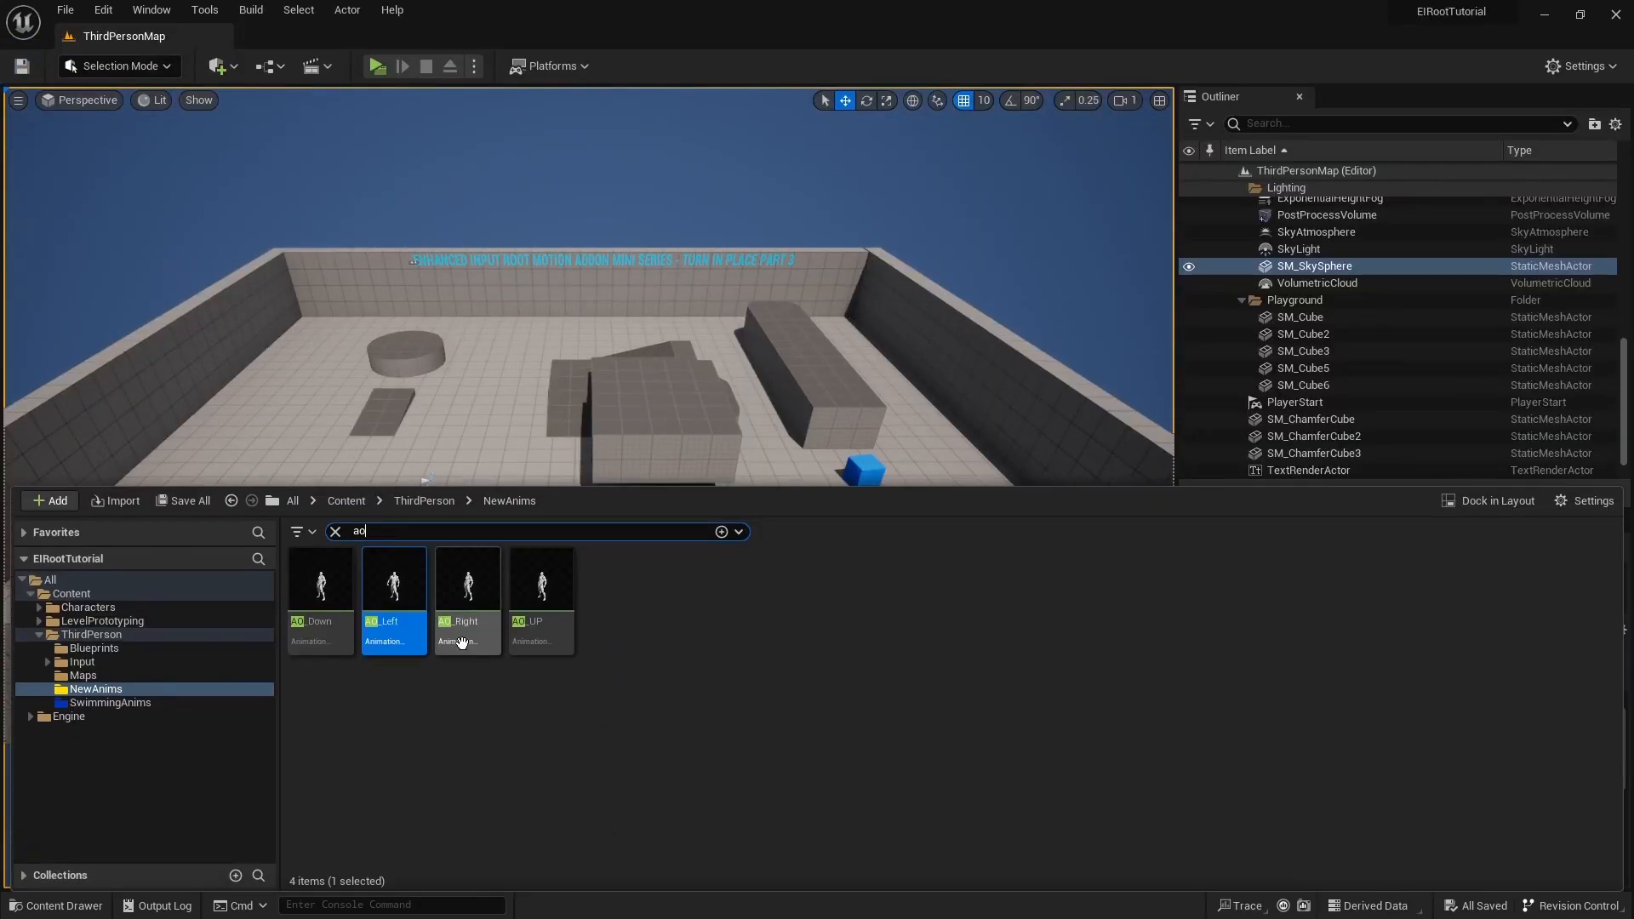
left_click(553, 796)
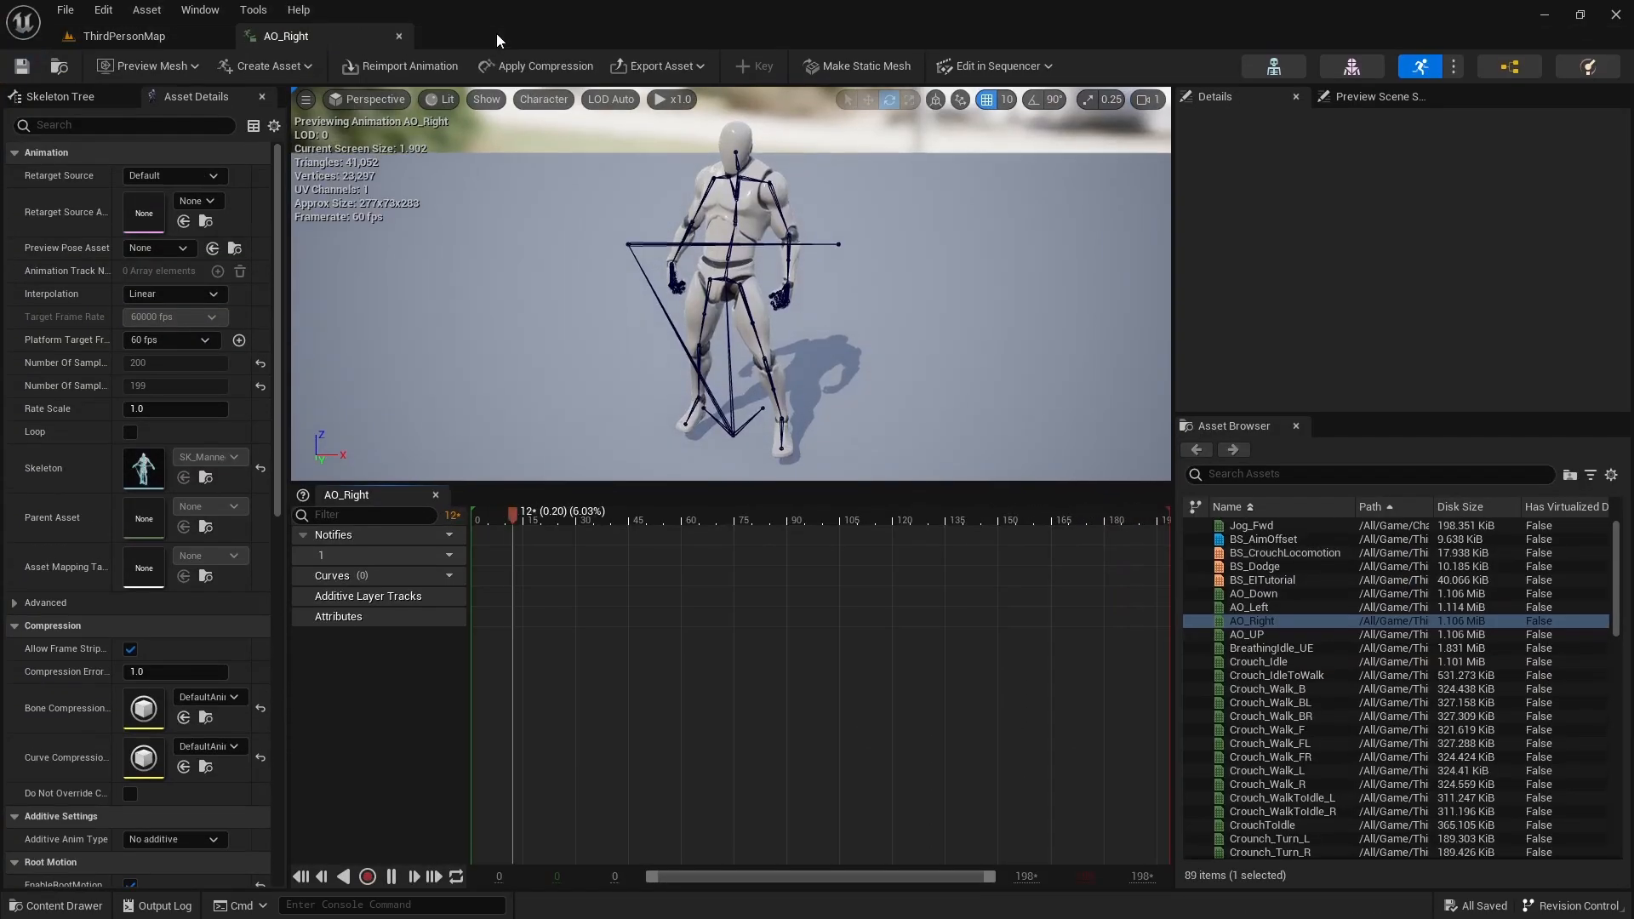
left_click(391, 877)
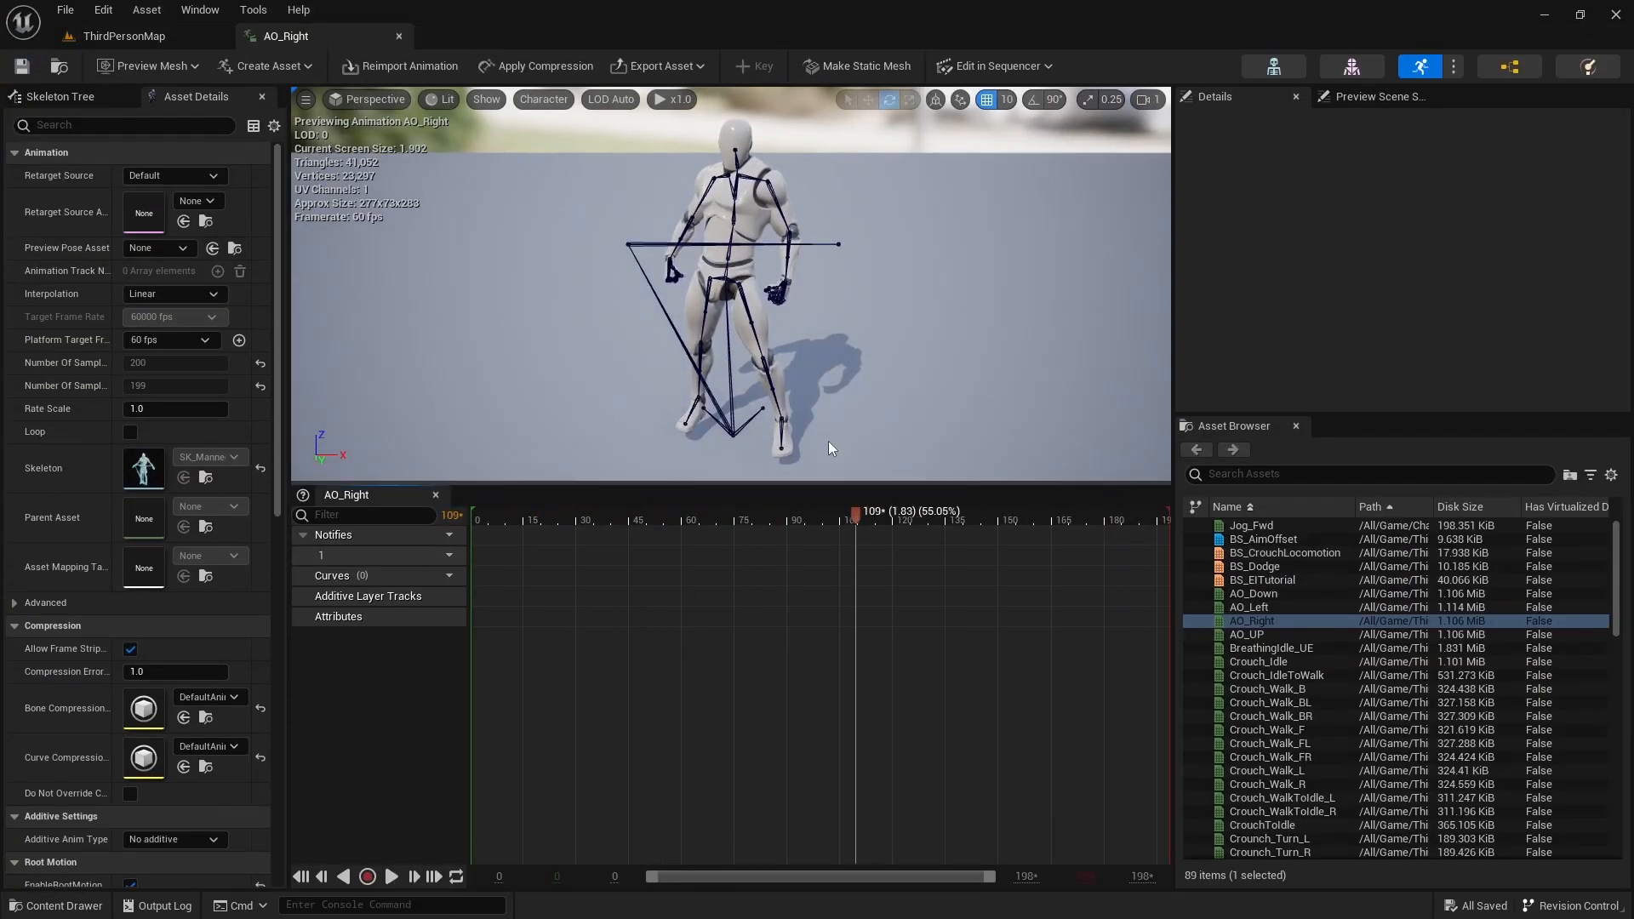
left_click_drag(850, 517, 468, 509)
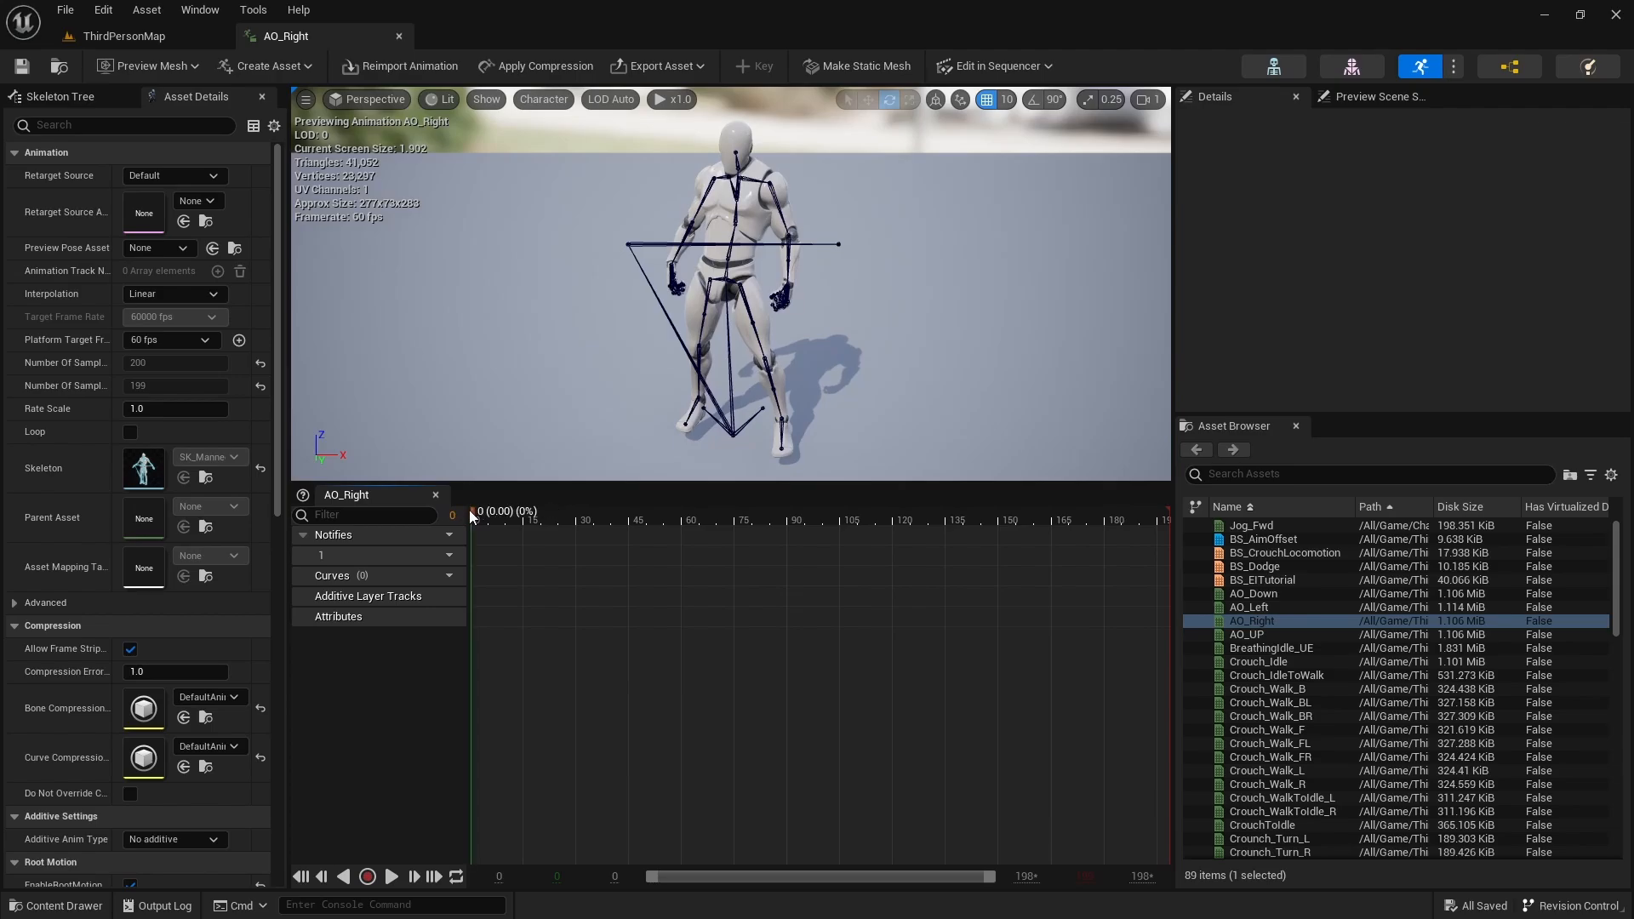
Rotate AO_Right's spine_01 bone to an X rotation of about -32.1°, add a key, and save
left_click(59, 96)
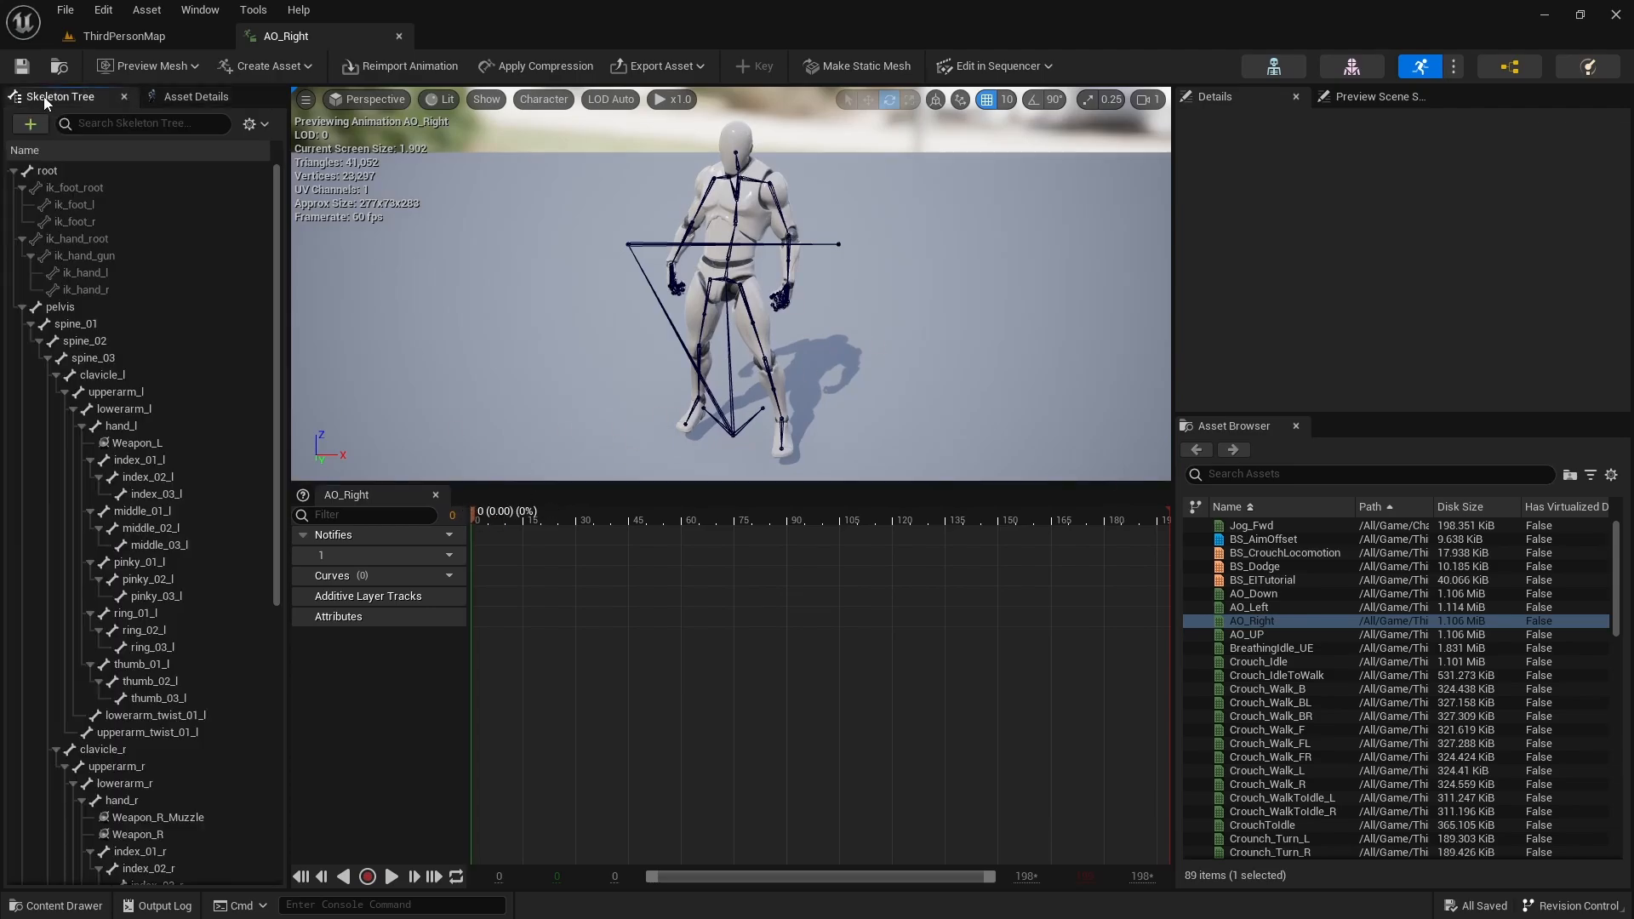
scroll(137, 671, "down", 3)
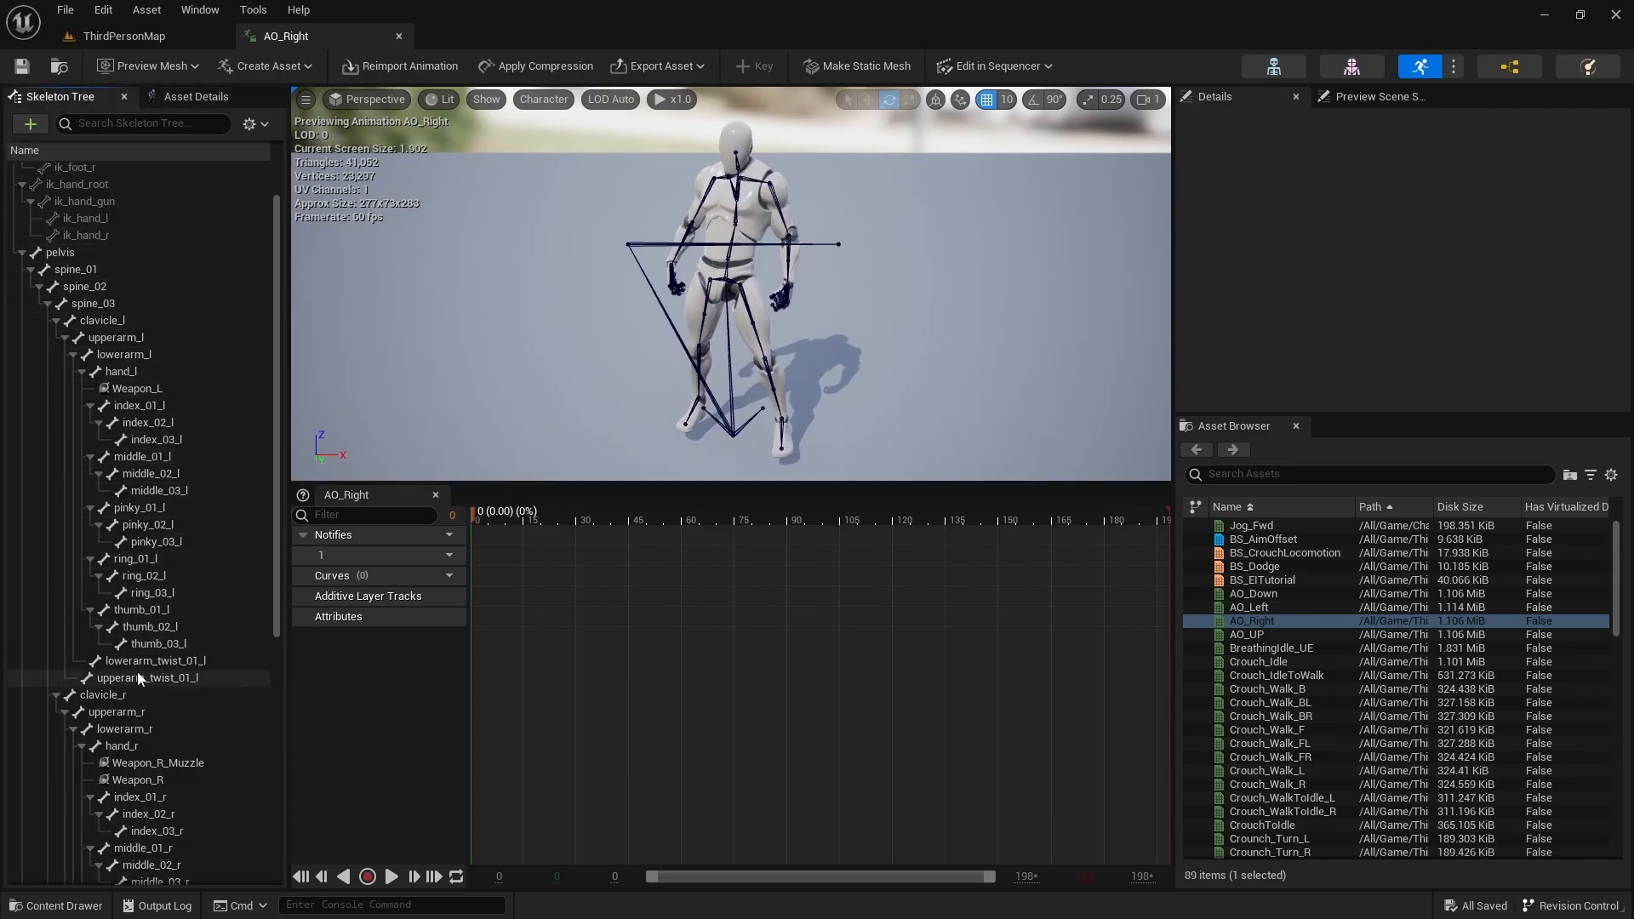
scroll(136, 671, "up", 2)
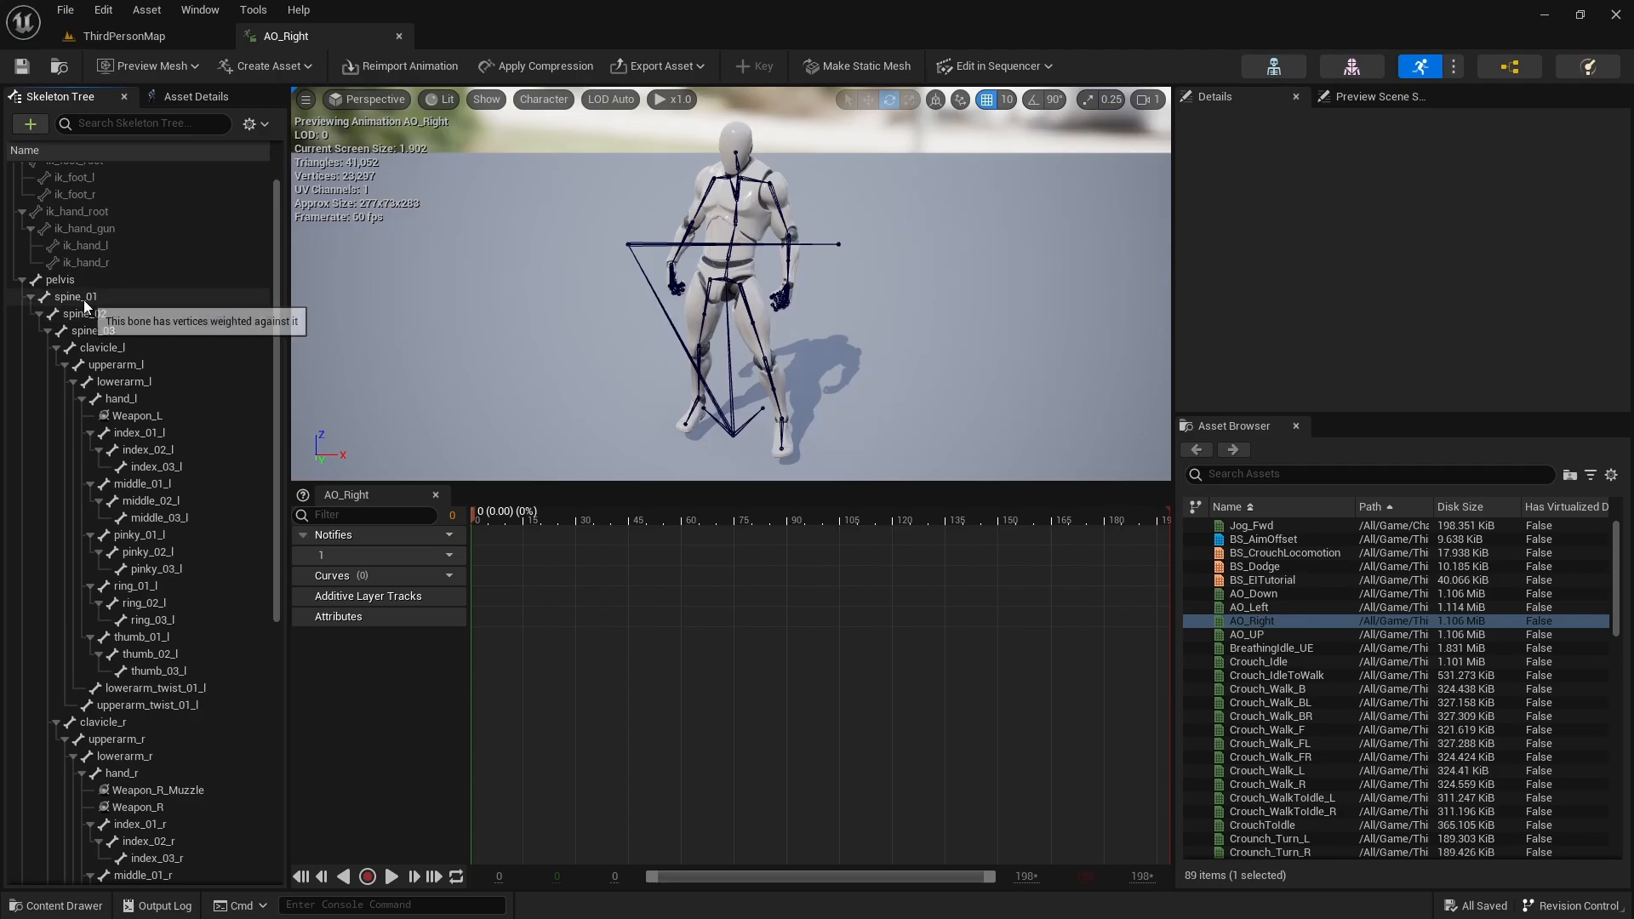
left_click(153, 296)
right_click_drag(895, 249, 1106, 249)
mouse_move(924, 280)
left_mouse_down()
mouse_move(926, 333)
mouse_move(929, 308)
left_mouse_up()
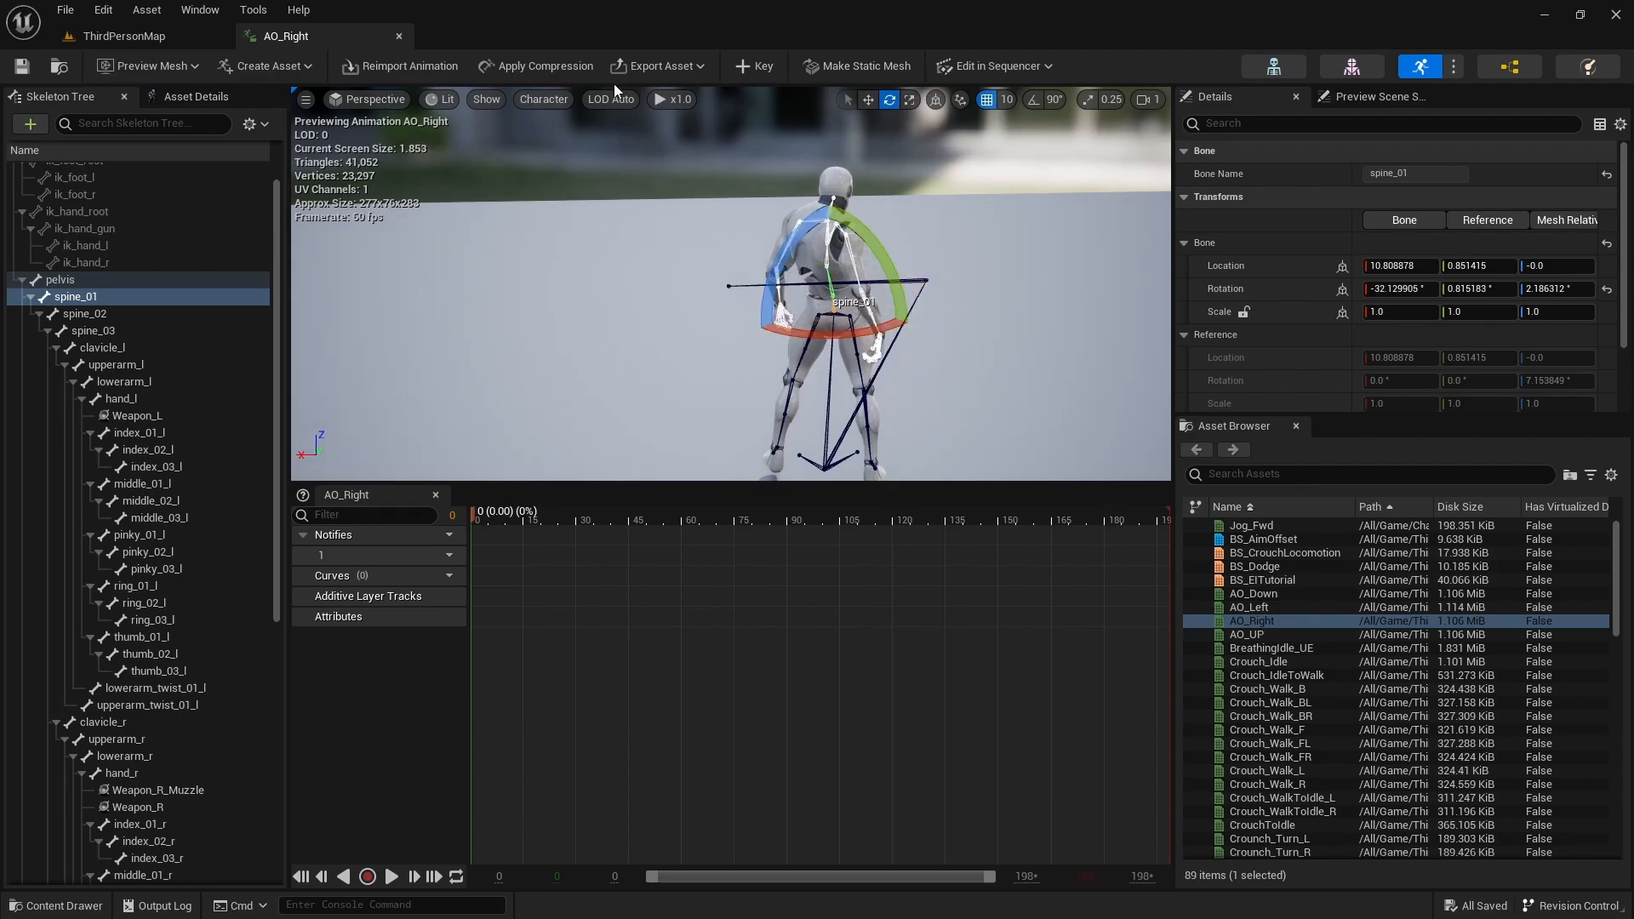
left_click(749, 67)
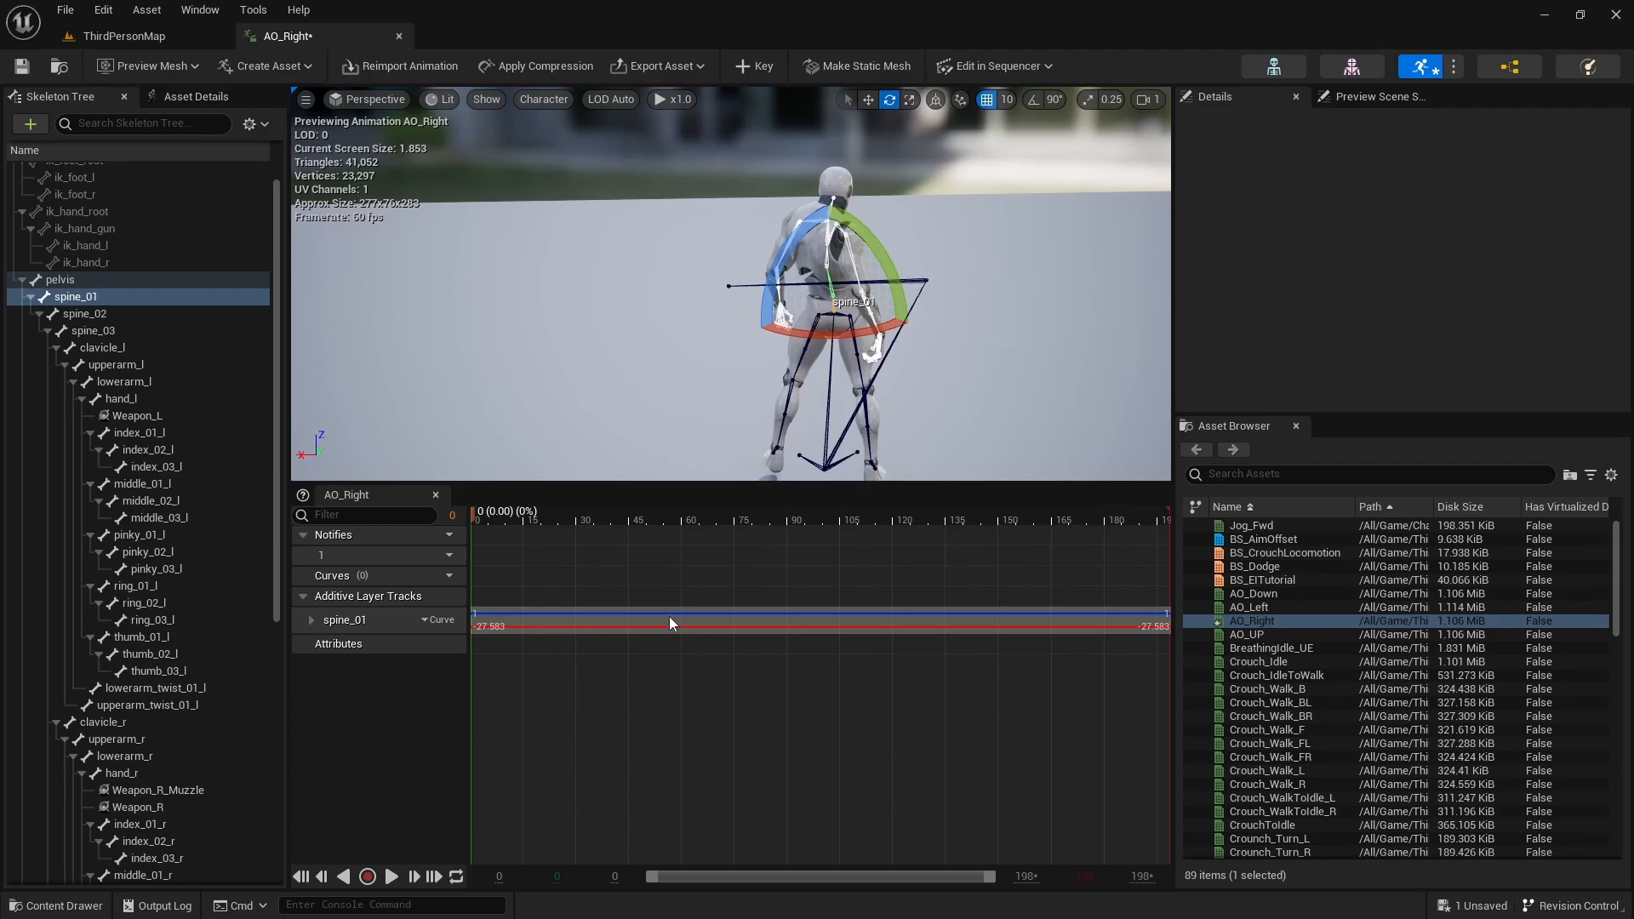
left_click(24, 68)
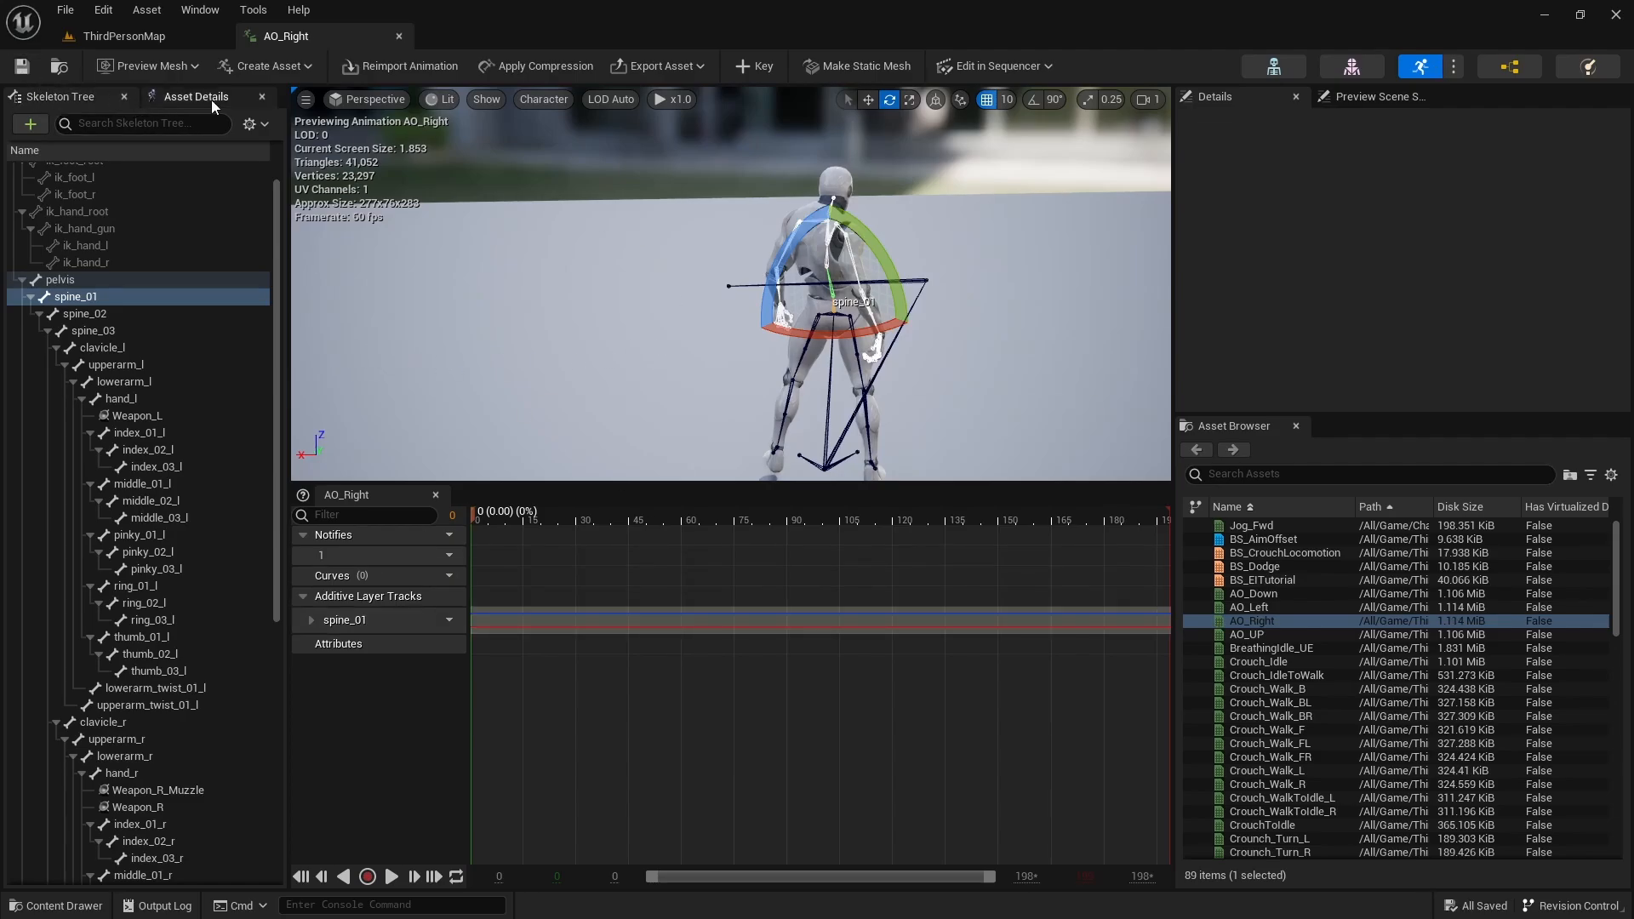
Set AO_Right's Additive Anim Type to Mesh Space and its Base Pose Type to Selected animation frame
left_click(188, 97)
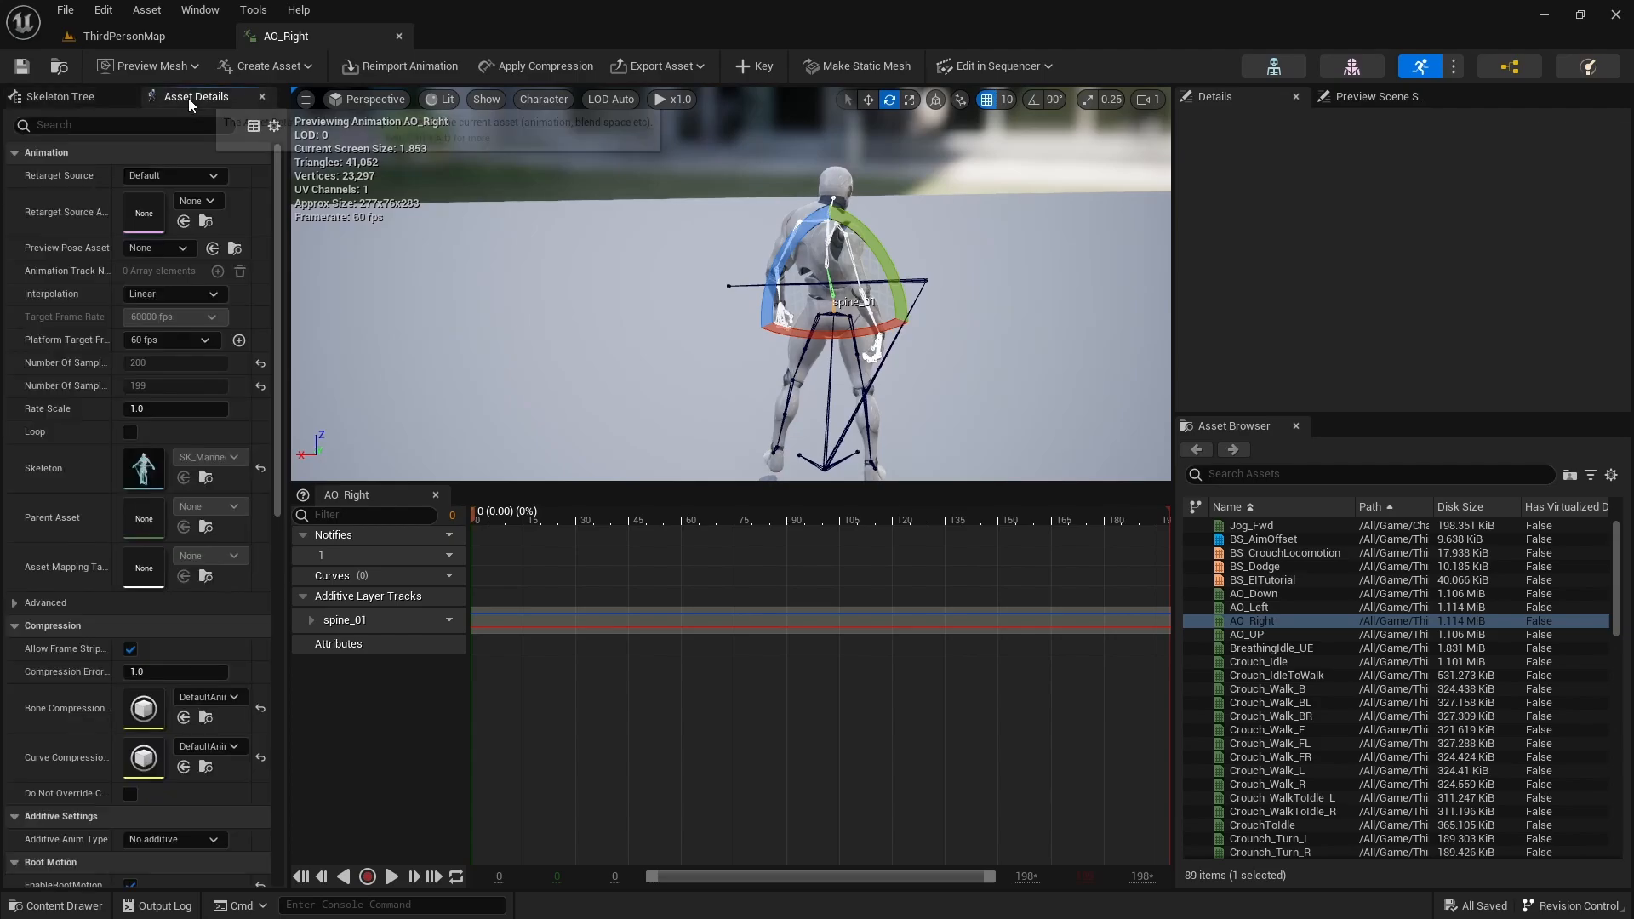
scroll(185, 693, "down", 4)
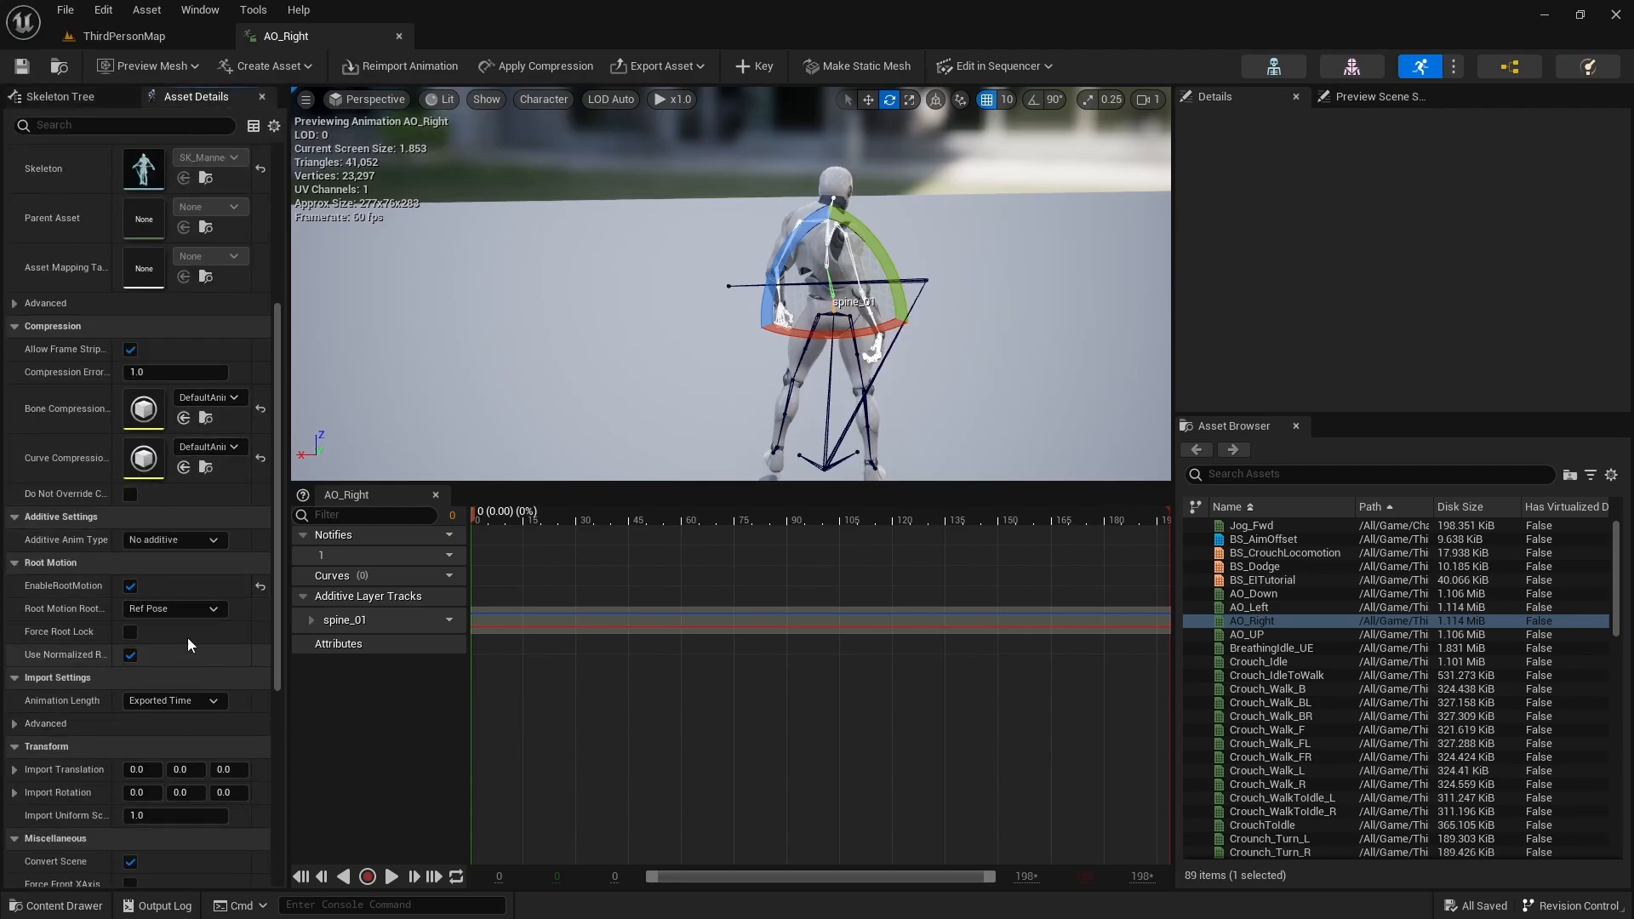
left_click(184, 537)
left_click(169, 587)
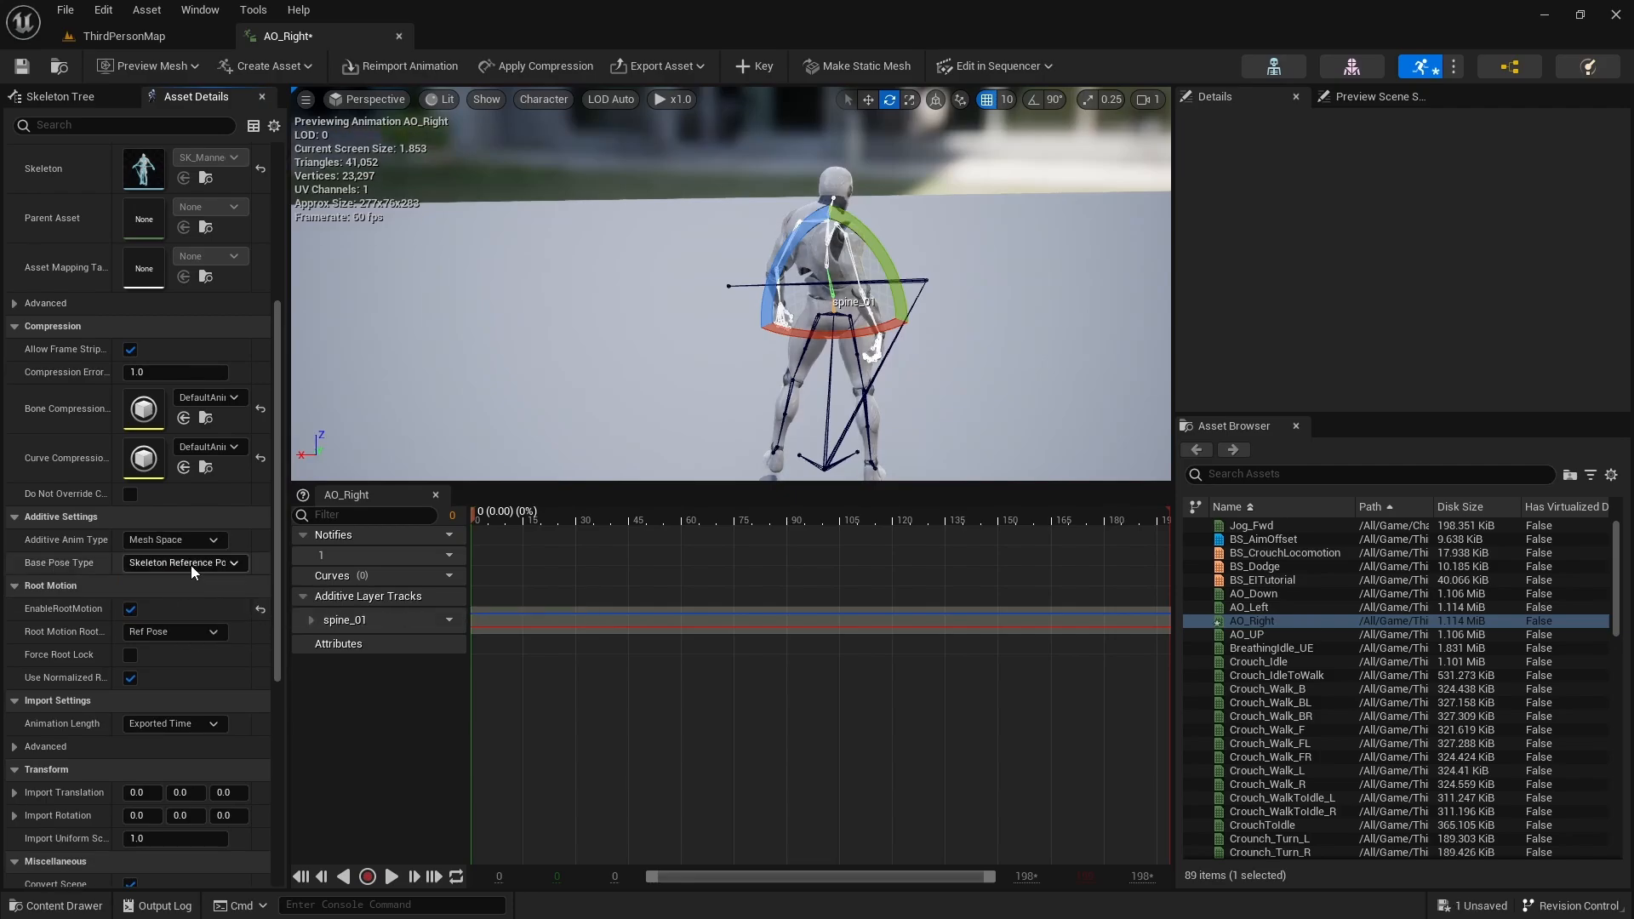
left_click(191, 563)
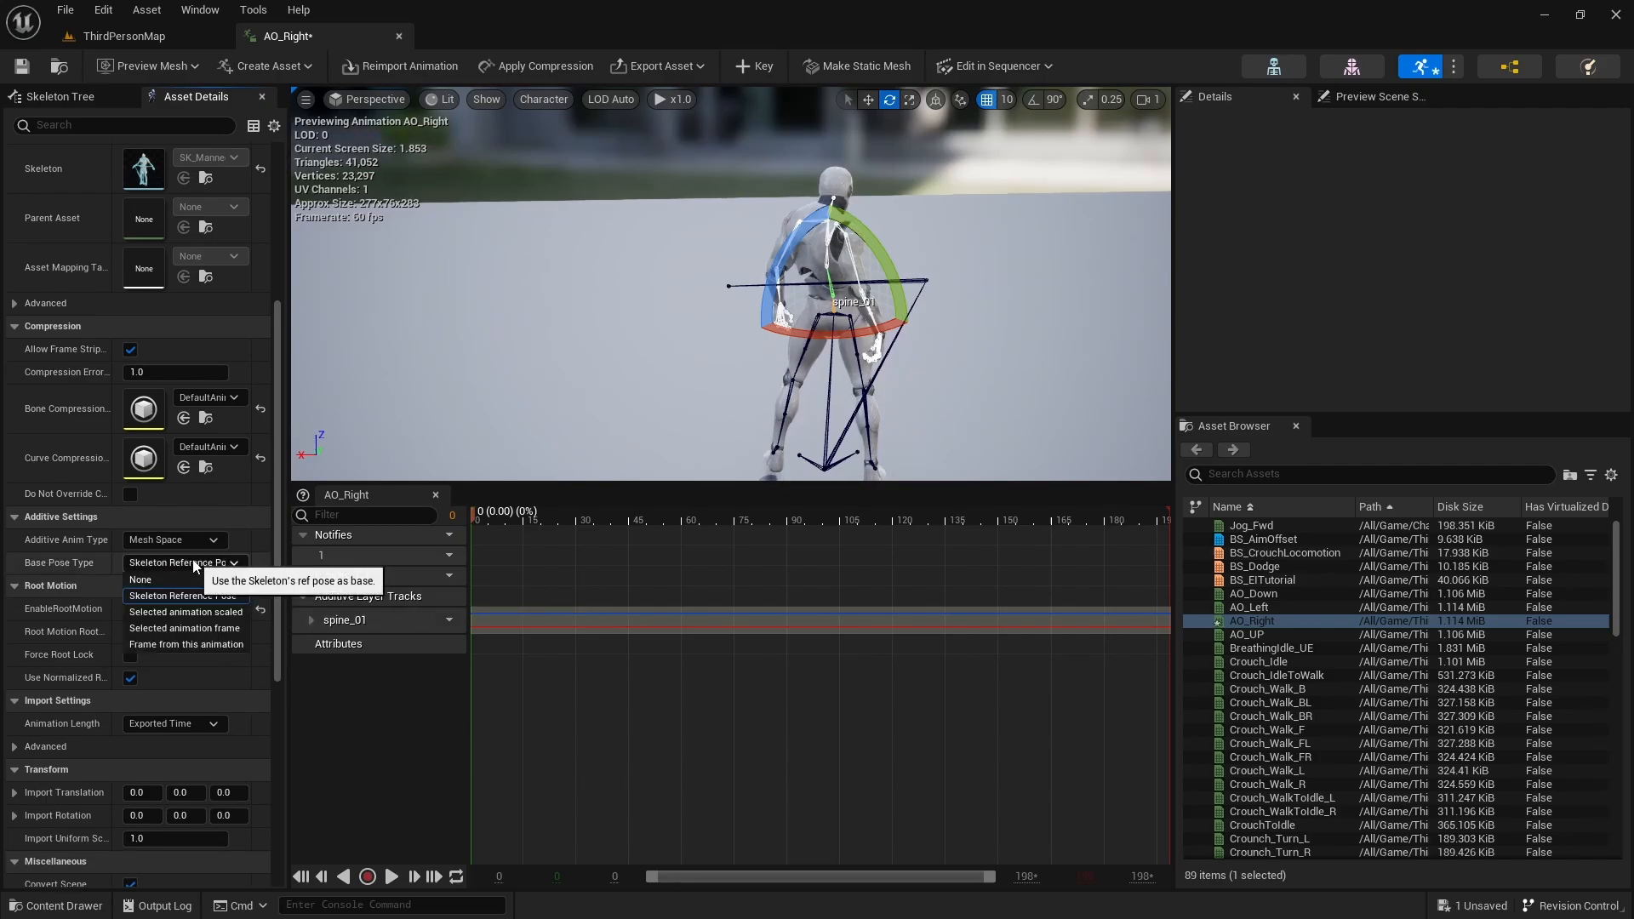
left_click(198, 633)
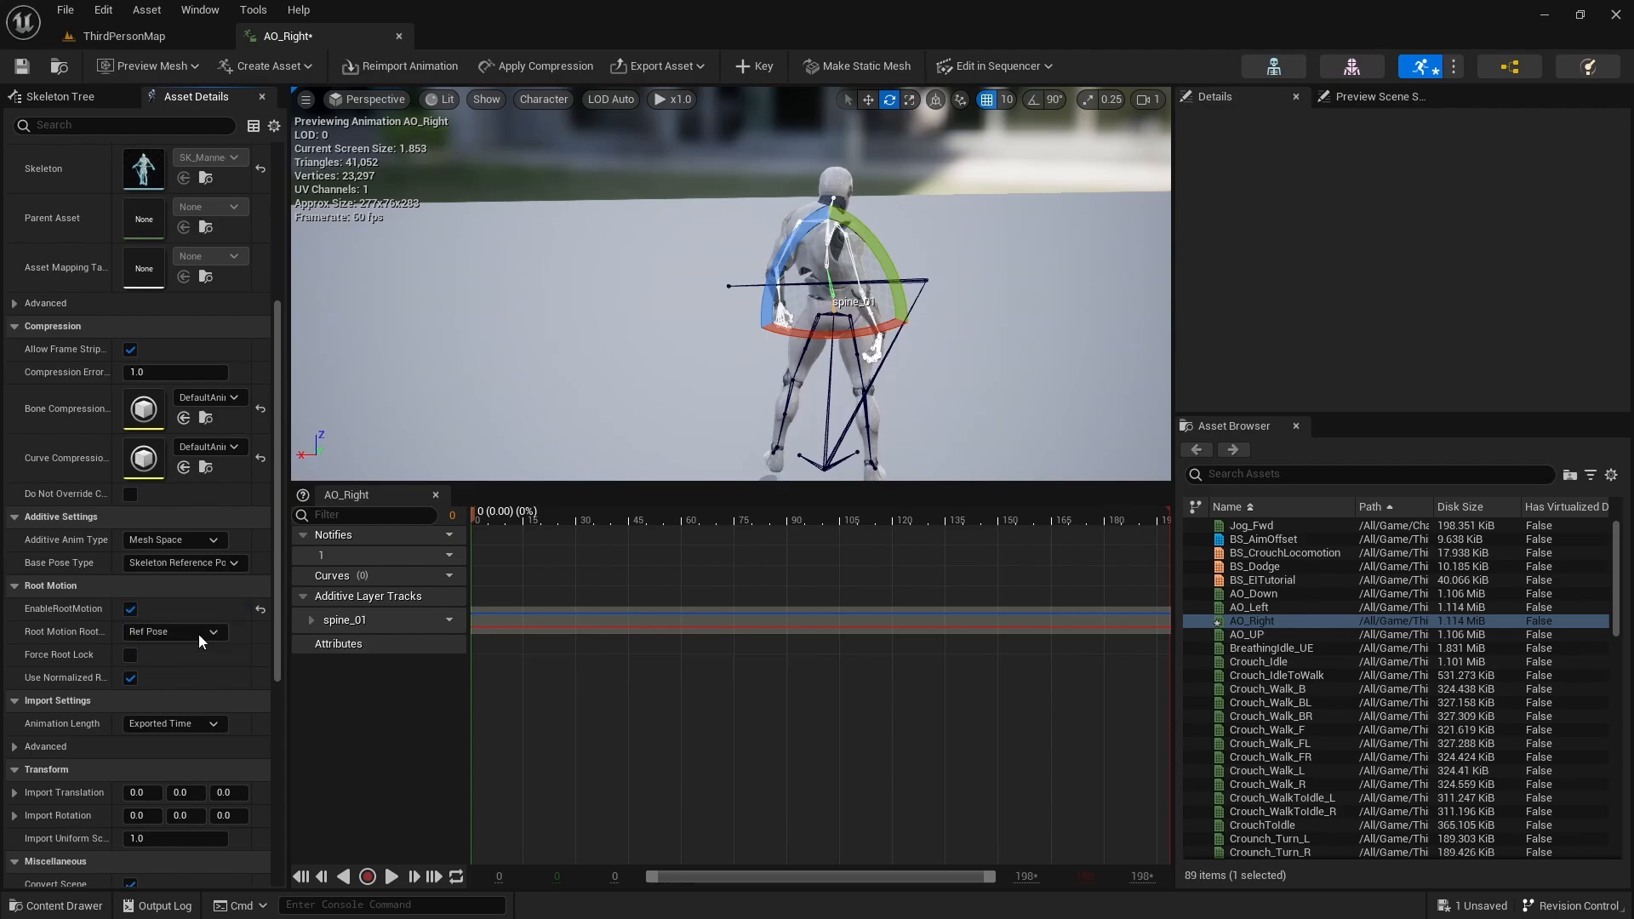
Assign Idle_Default as AO_Right's base pose animation, then save and close the asset to return to the NewAnims folder
left_click(206, 587)
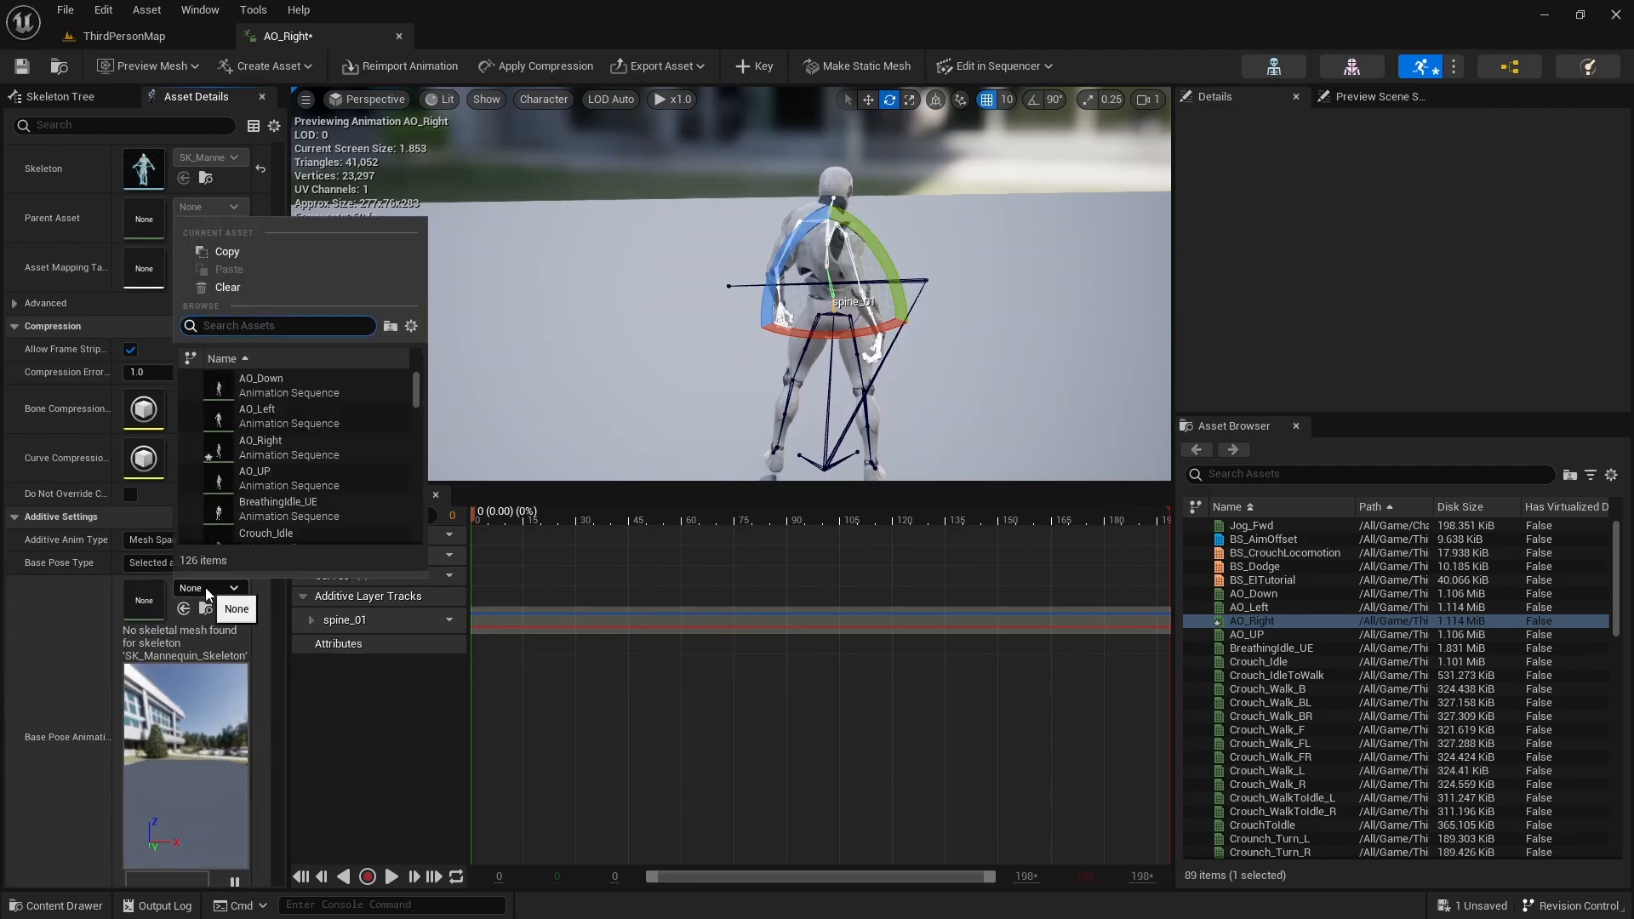
type("idle")
type("_ads")
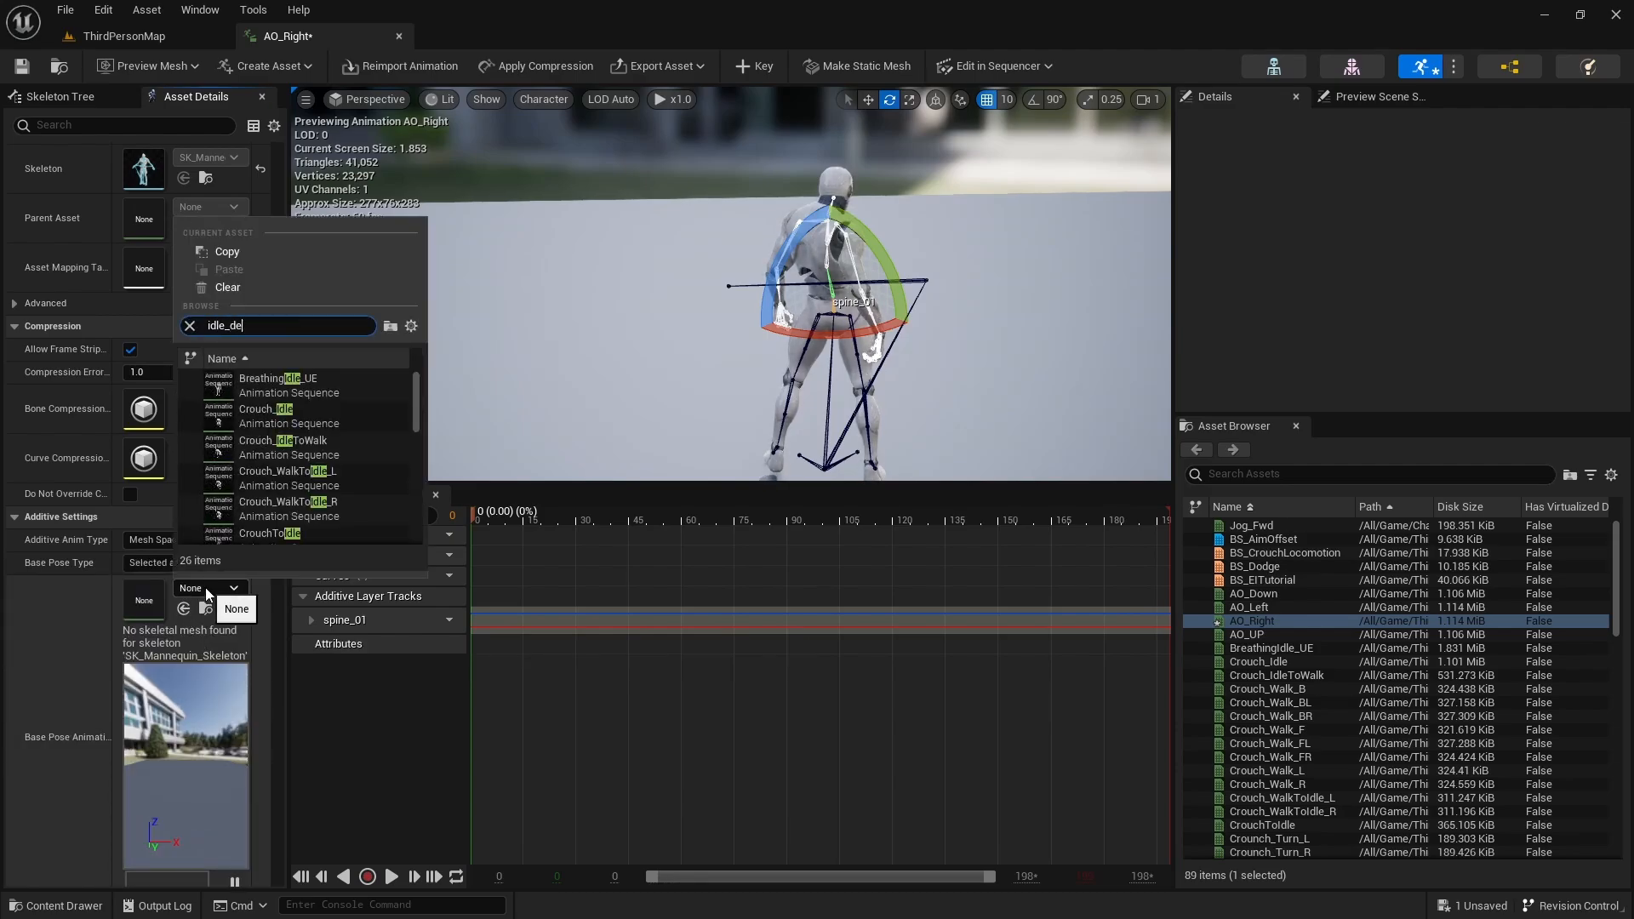
left_click(220, 386)
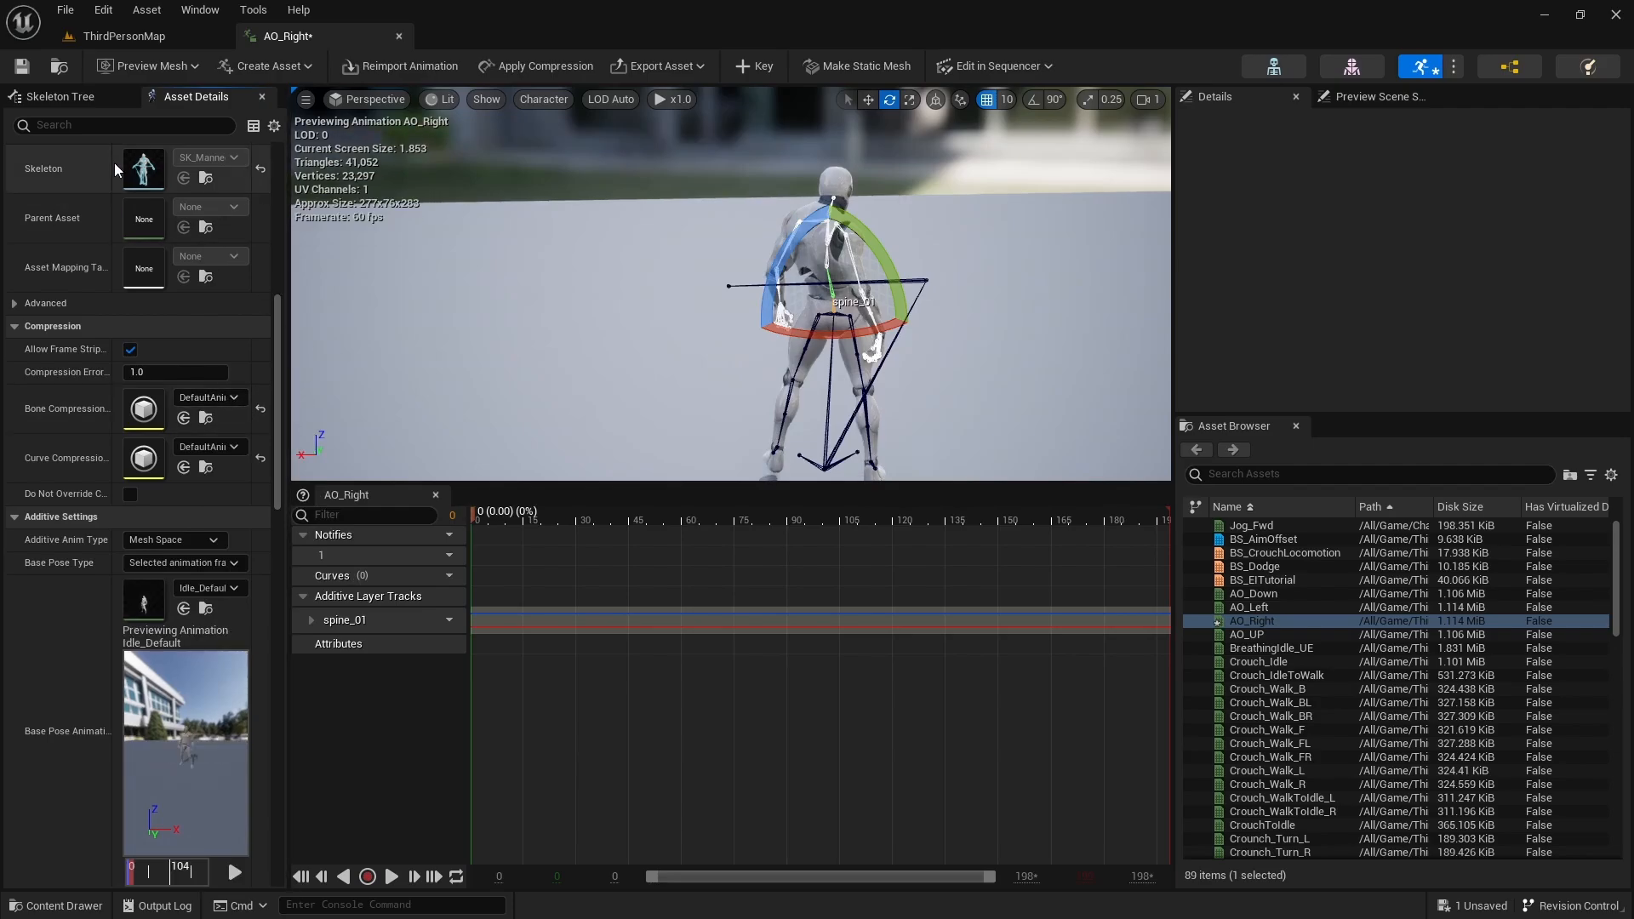
left_click(22, 66)
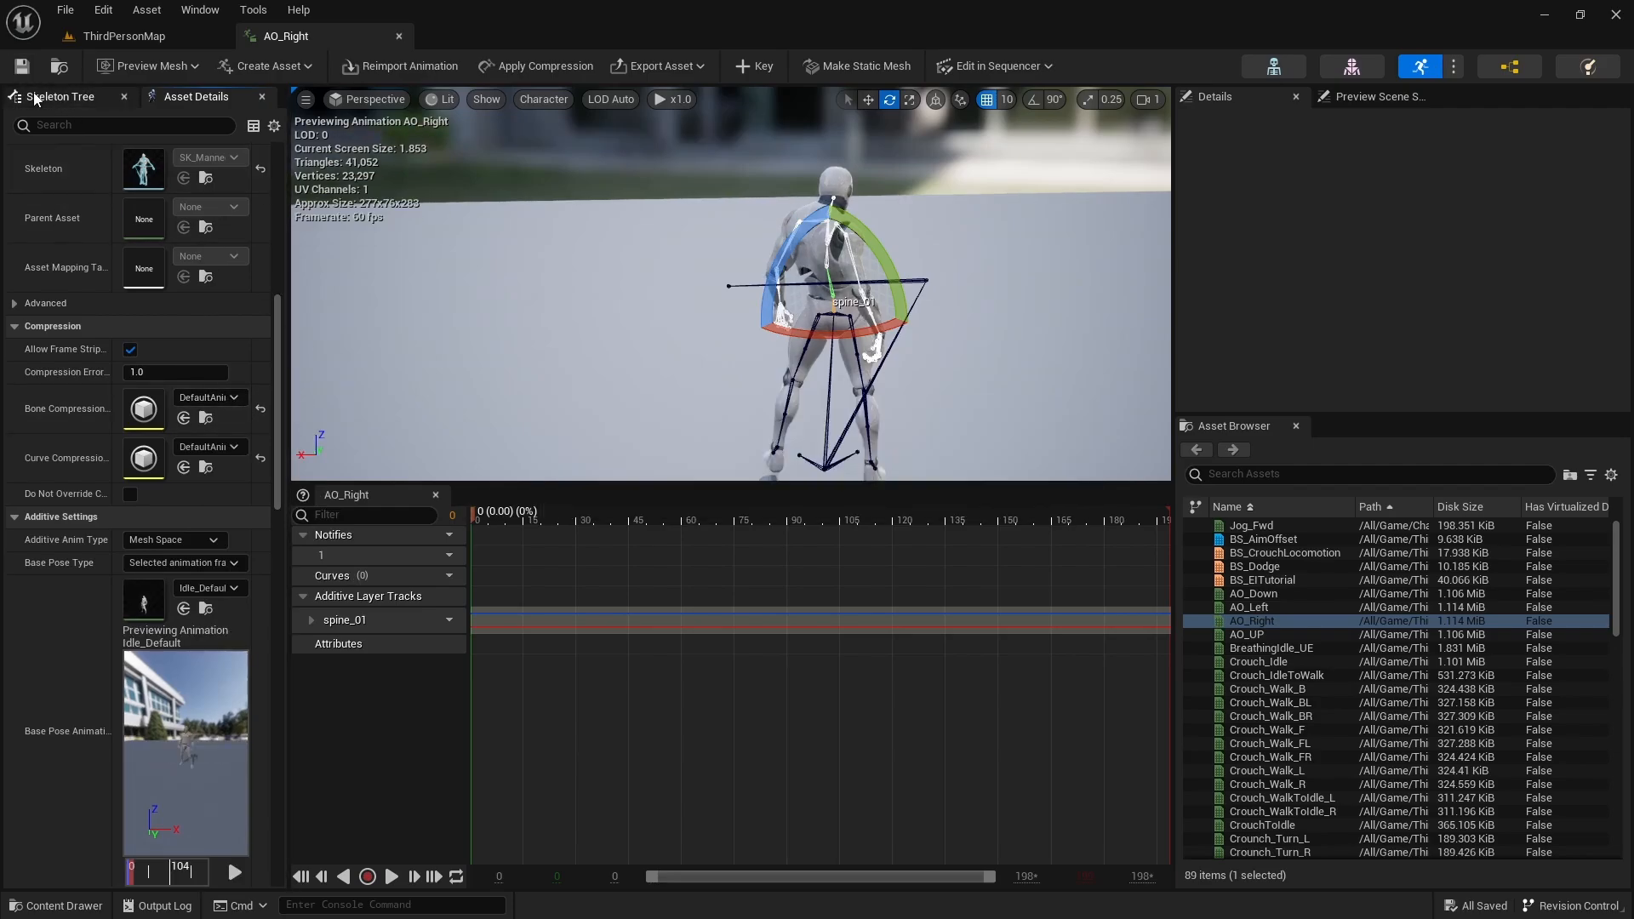
left_click(398, 36)
key("ctrl+space")
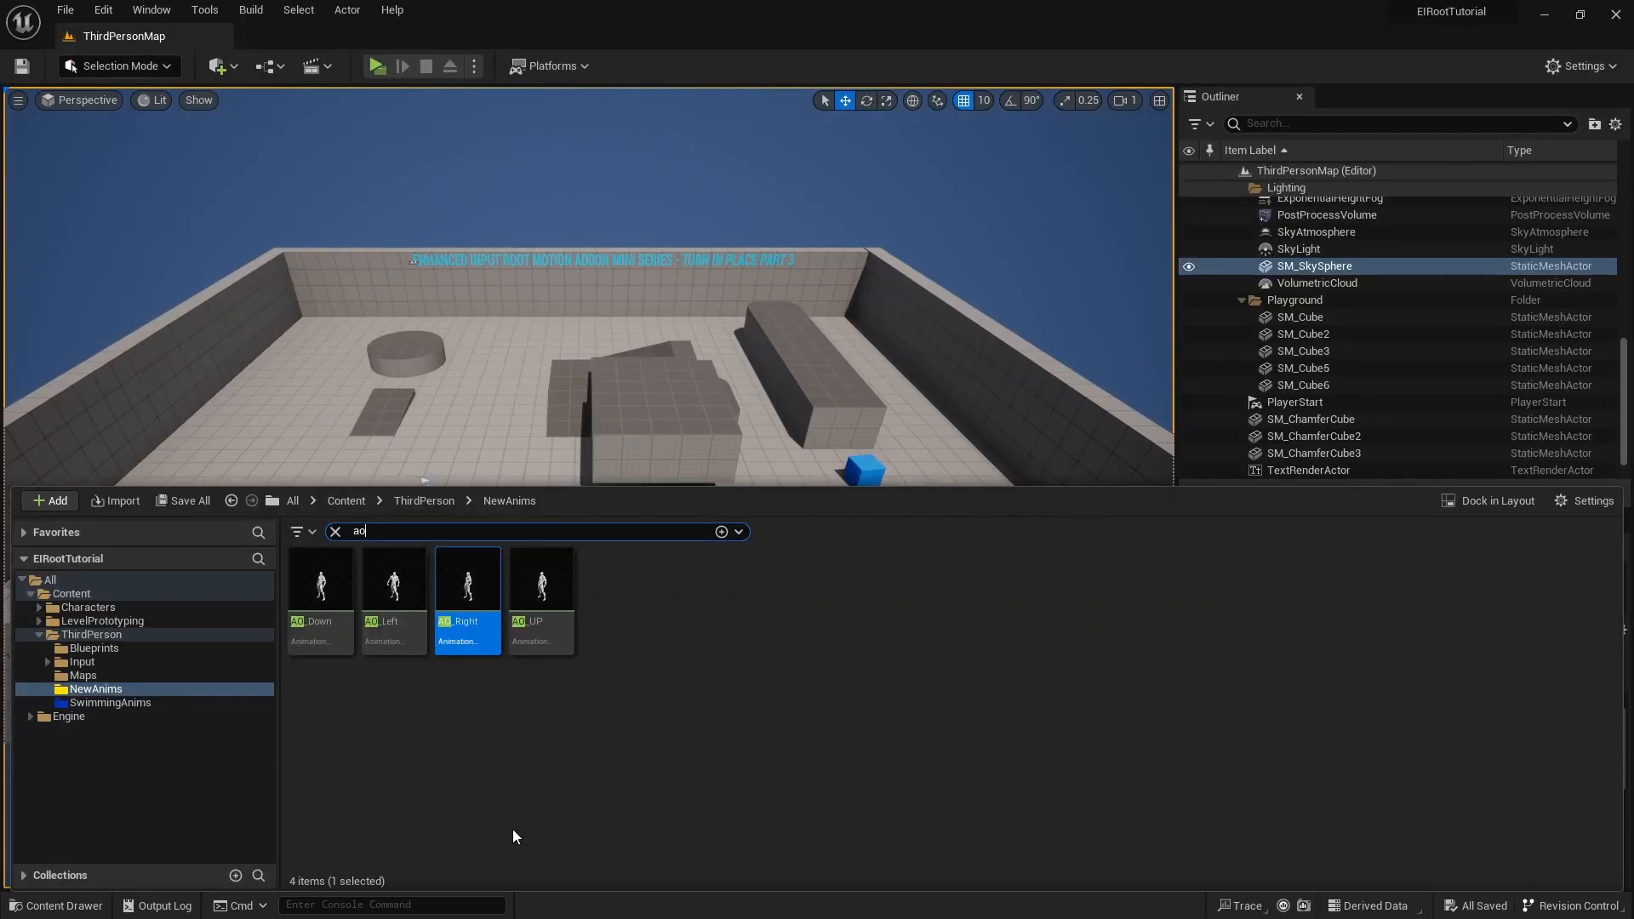
Open AO_Down from the NewAnims folder, dock its editor beside the level, and pause its preview at frame 0
key("ctrl+space")
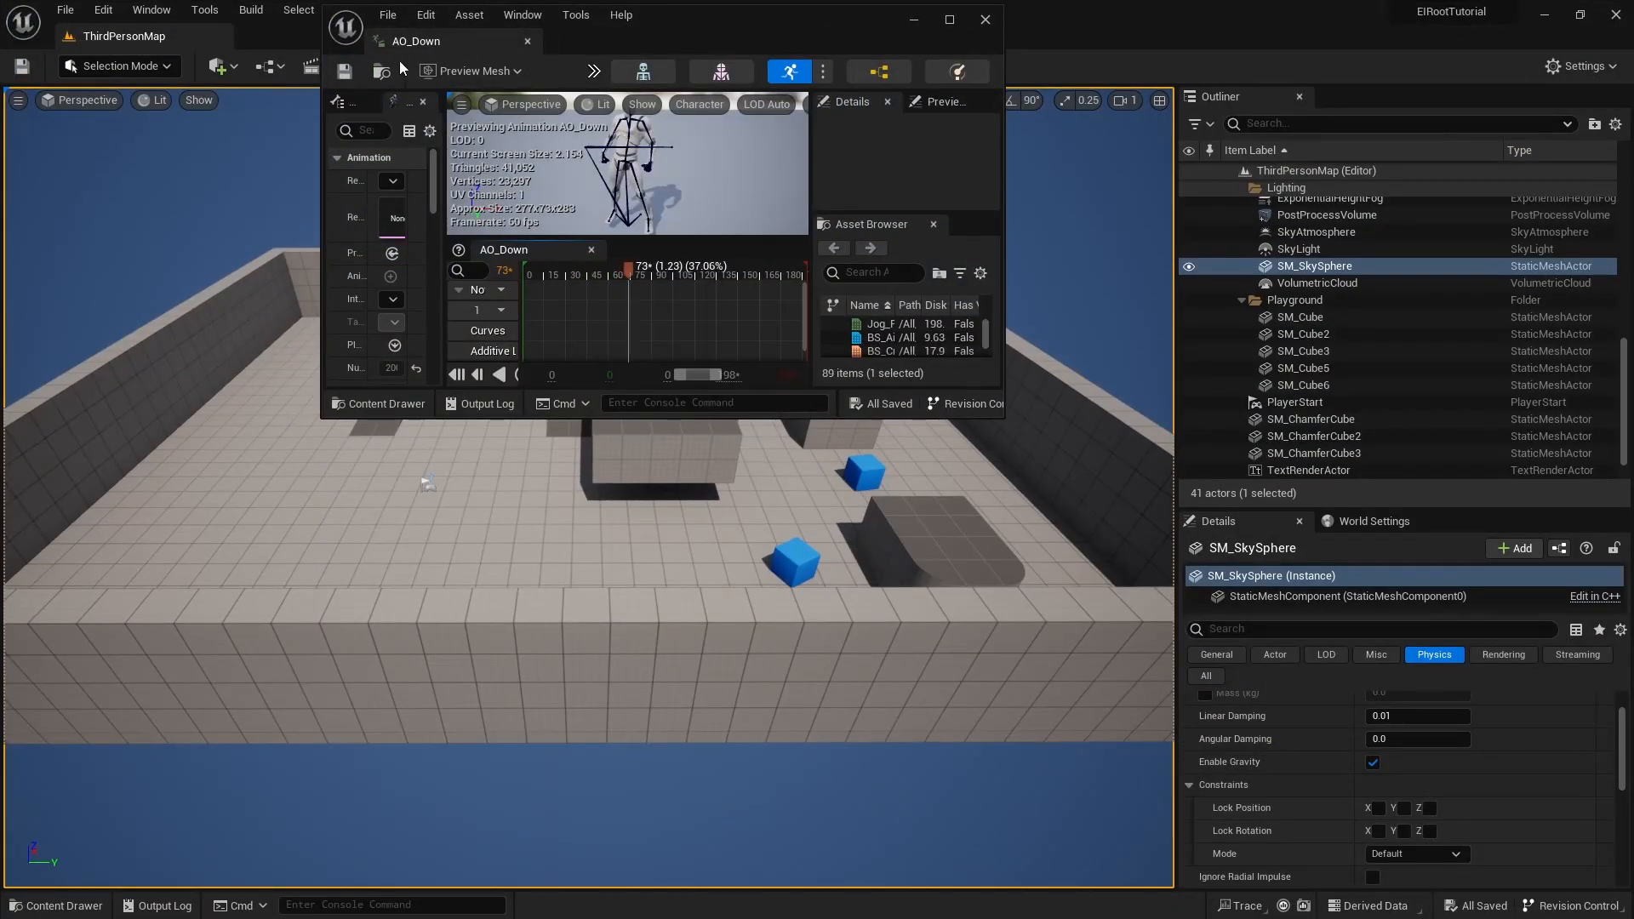
left_click_drag(402, 44, 297, 37)
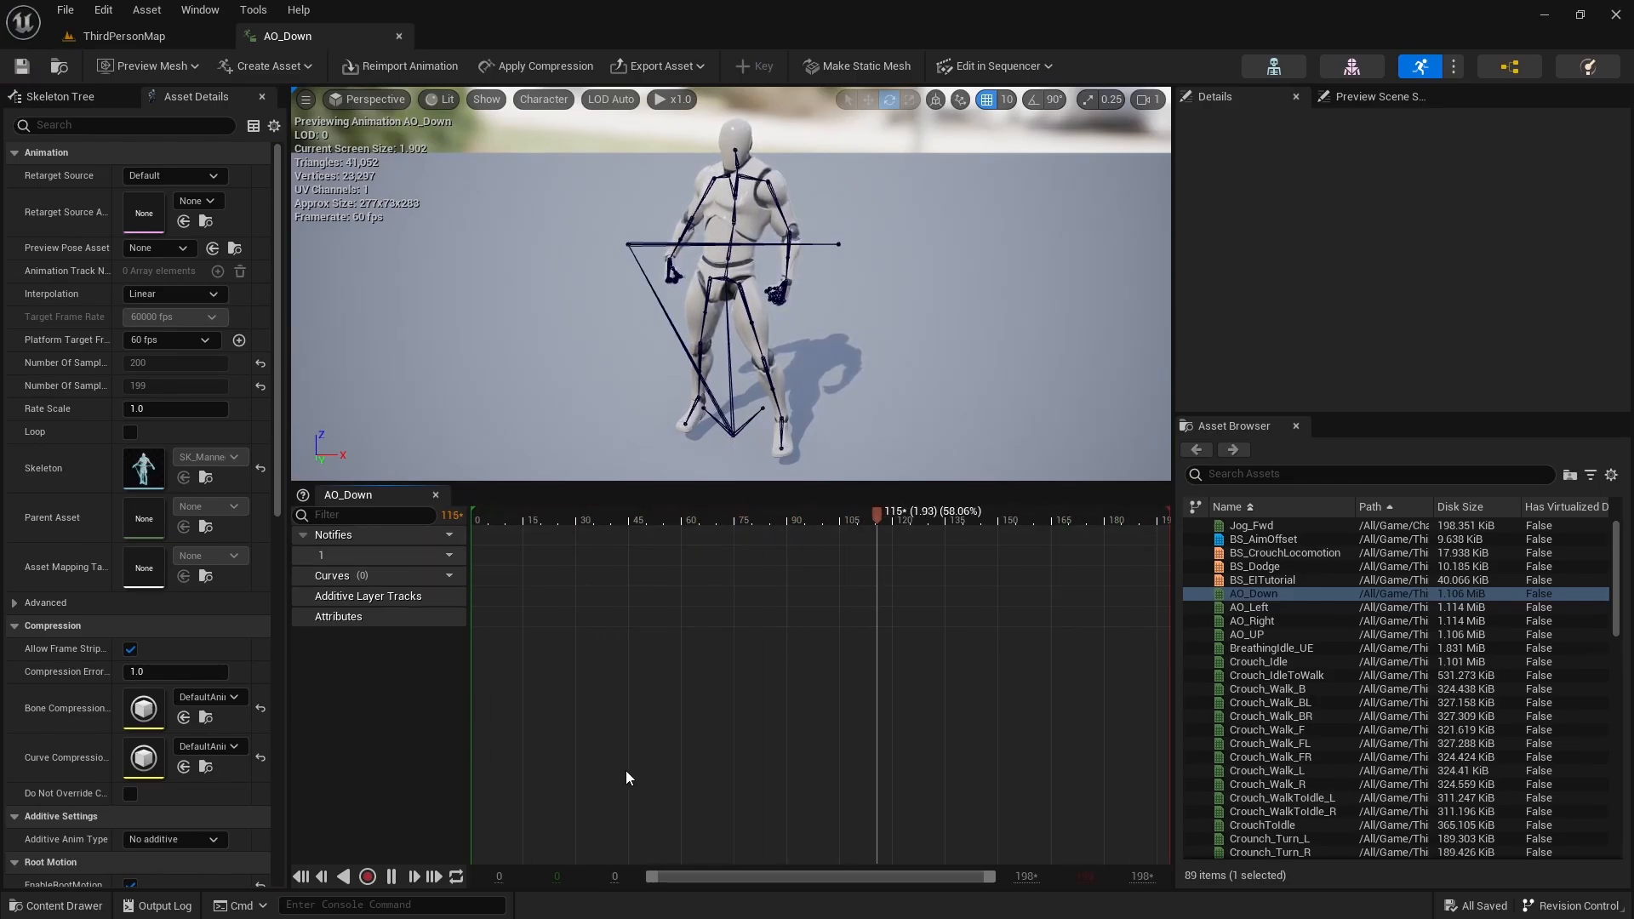
left_click(391, 876)
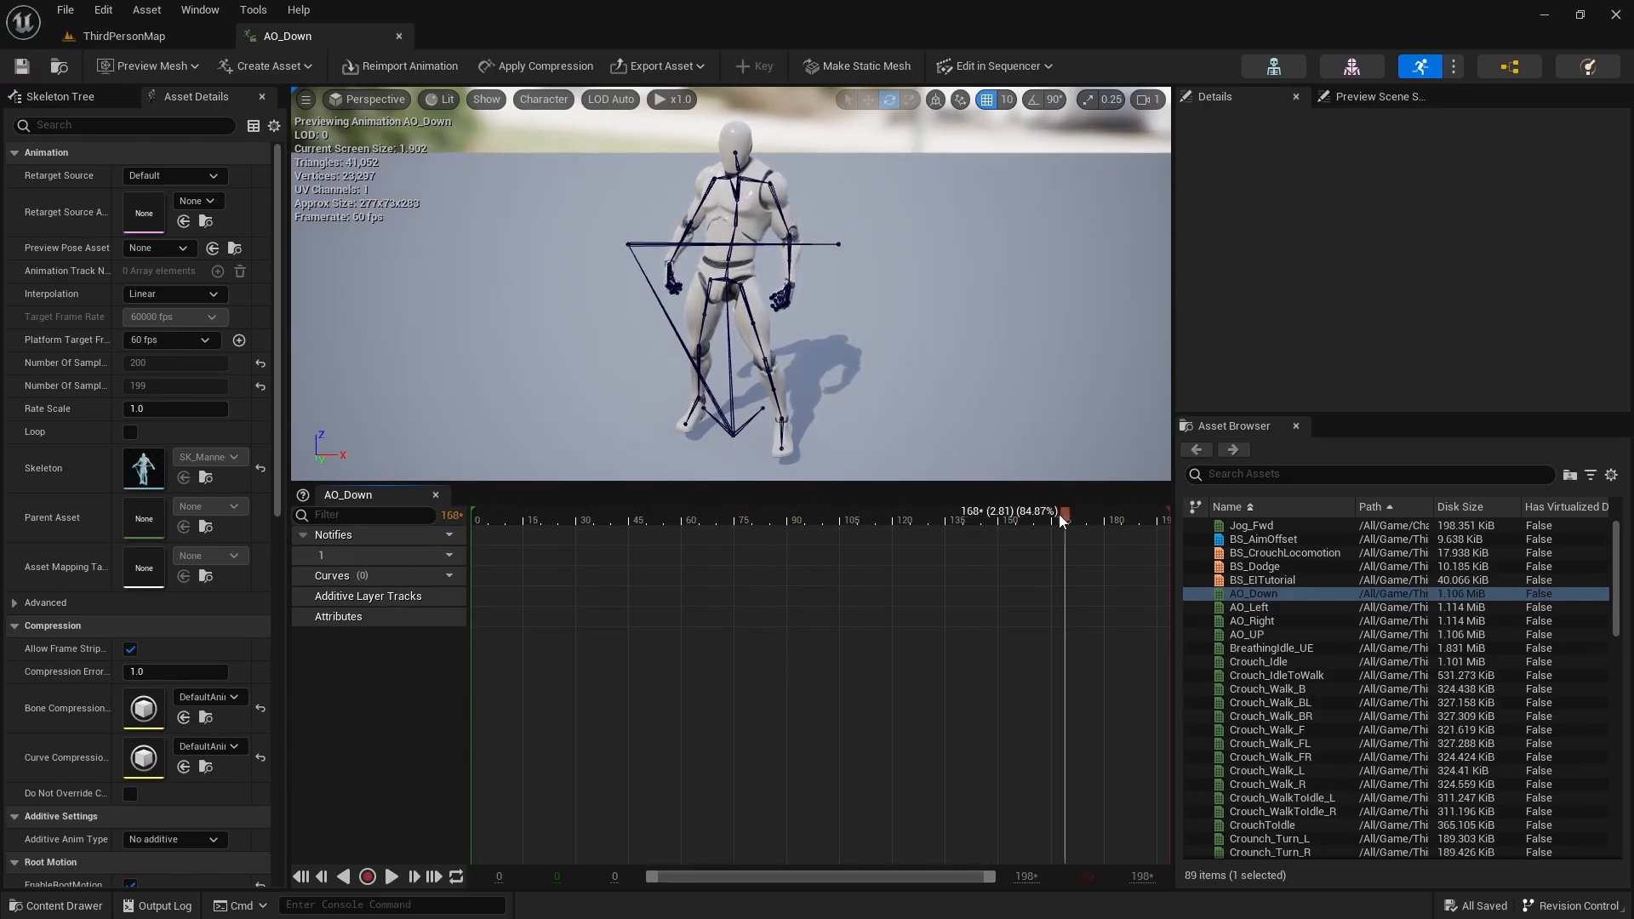
left_click_drag(1058, 514, 470, 518)
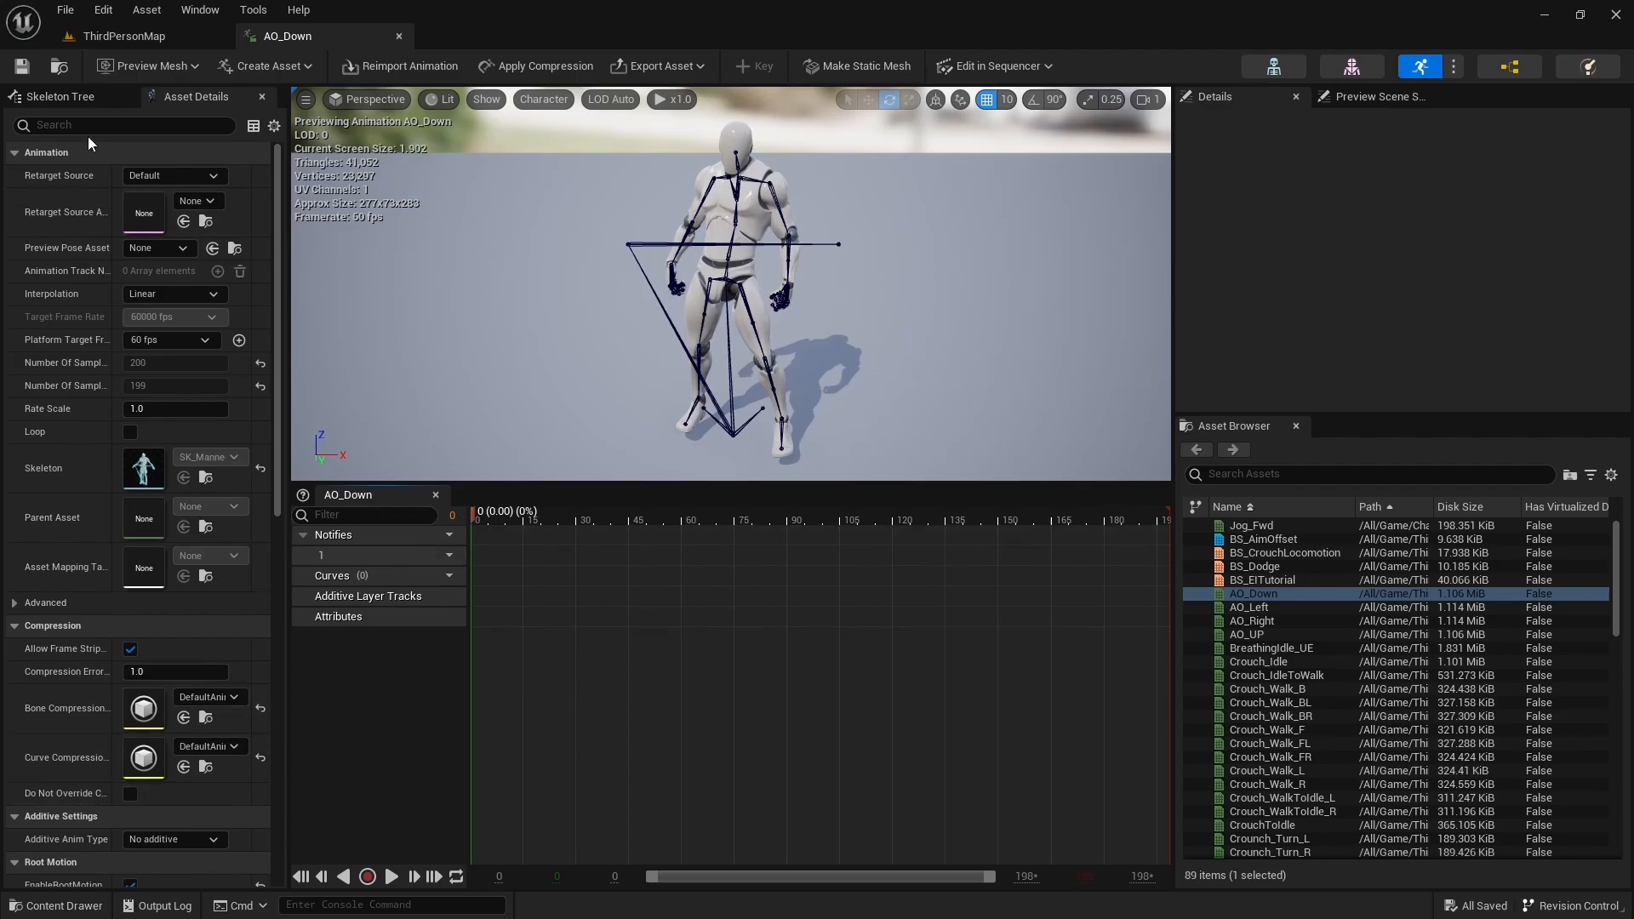
Bend AO_Down's spine_01 bone forward to a Z rotation of about 53° and add a key
left_click(76, 98)
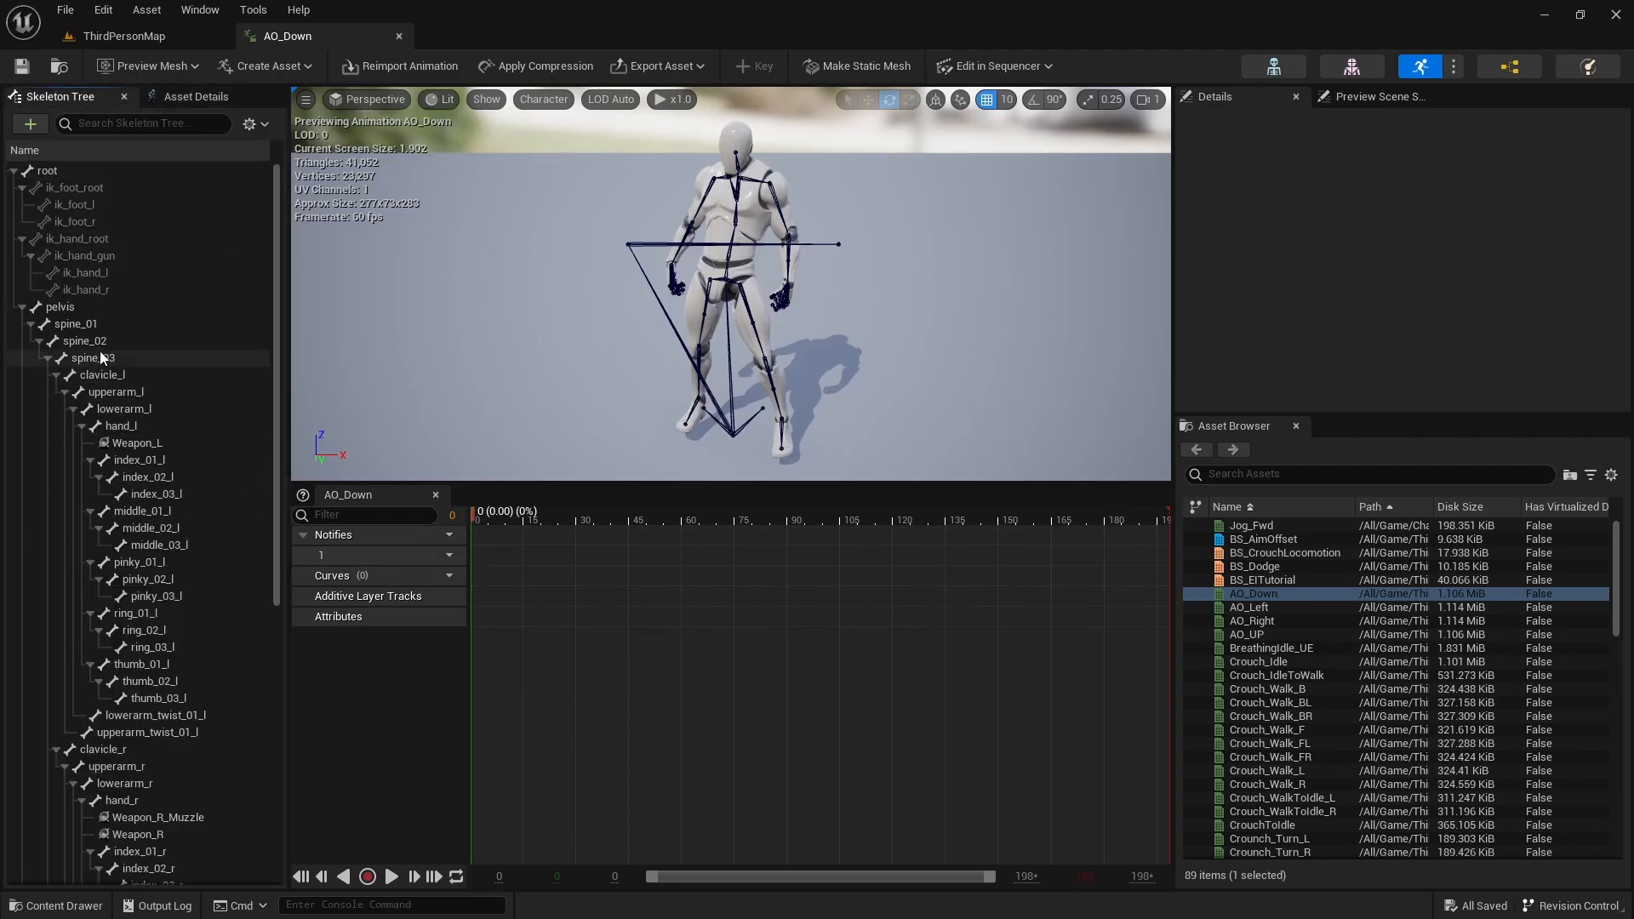
left_click(75, 325)
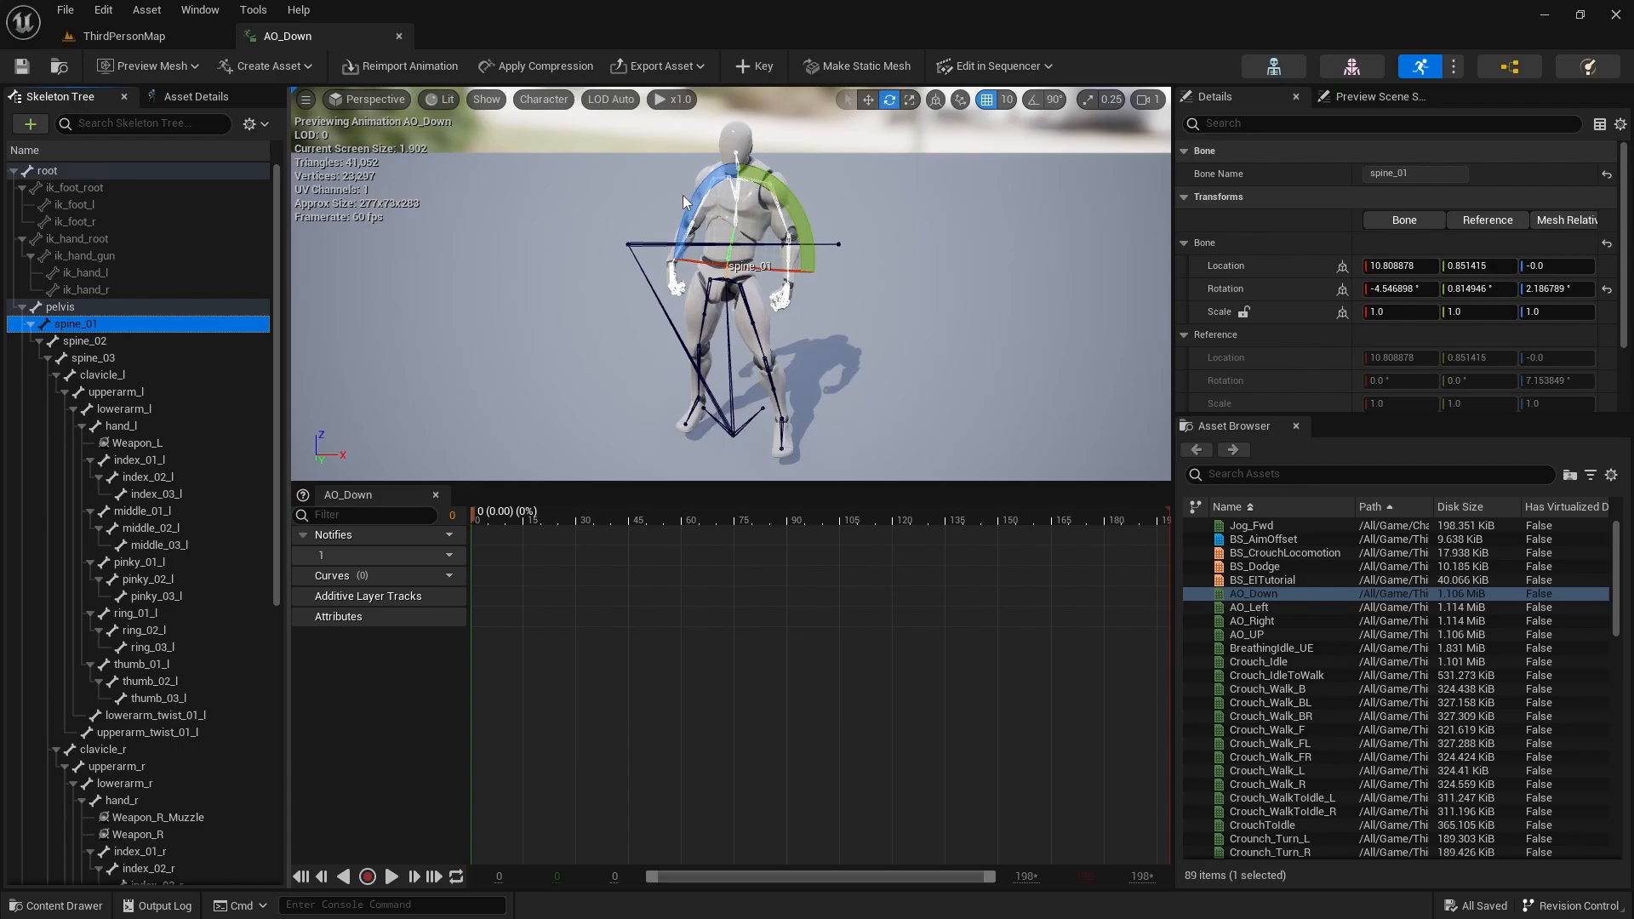
left_click_drag(1098, 308, 650, 272, "alt")
left_click_drag(824, 294, 886, 298, "alt")
left_click_drag(959, 255, 1074, 308)
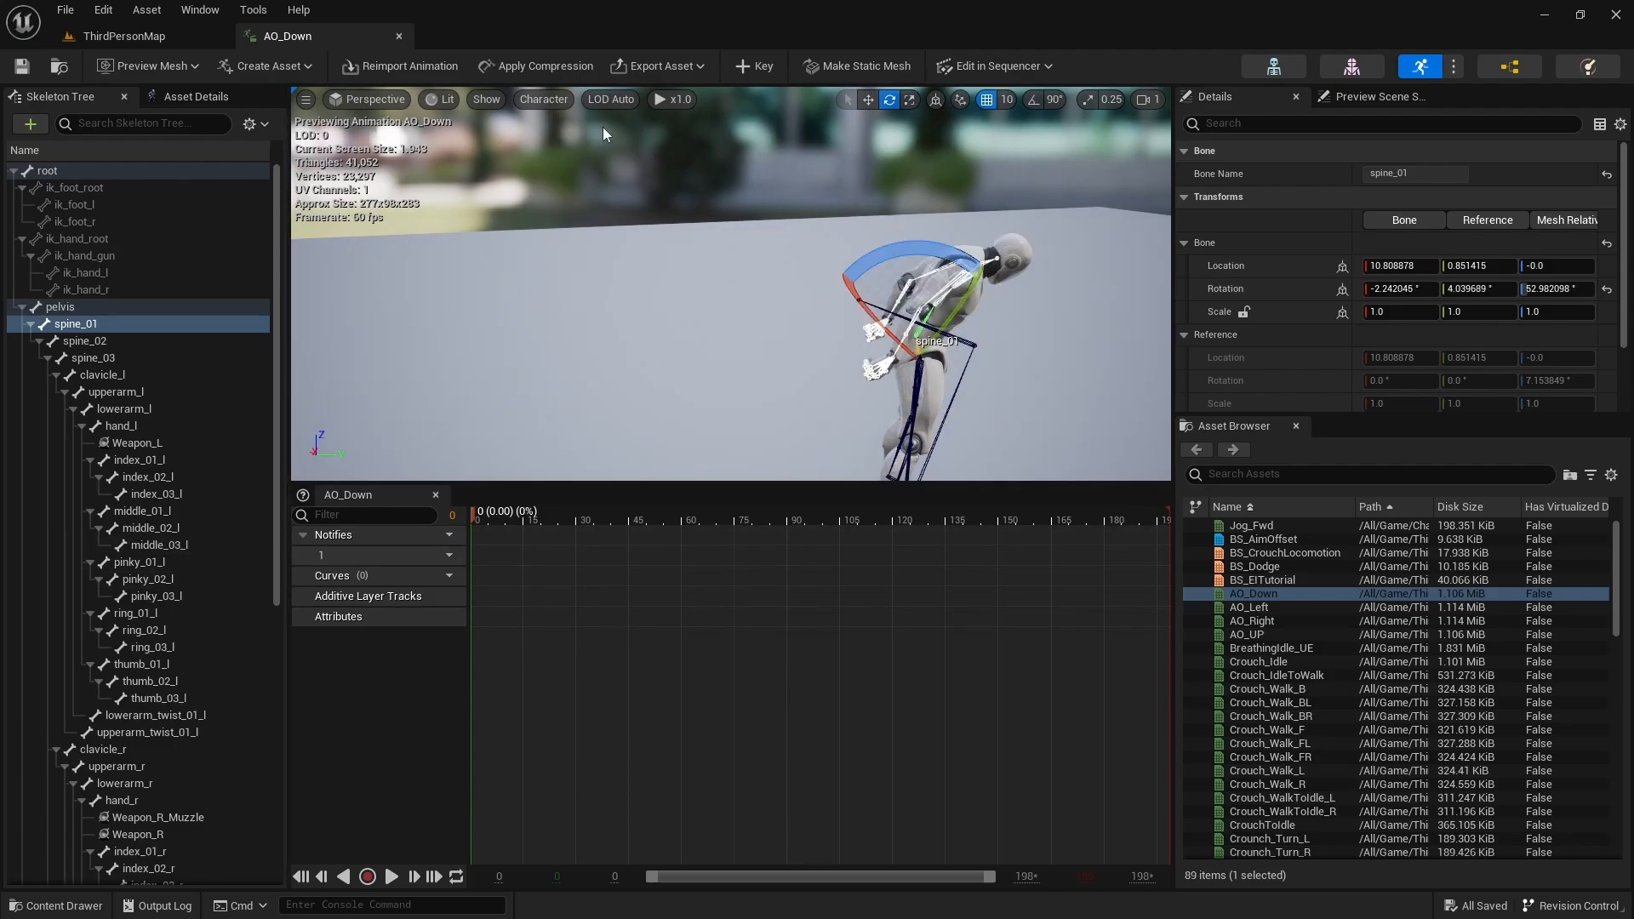
left_click(764, 65)
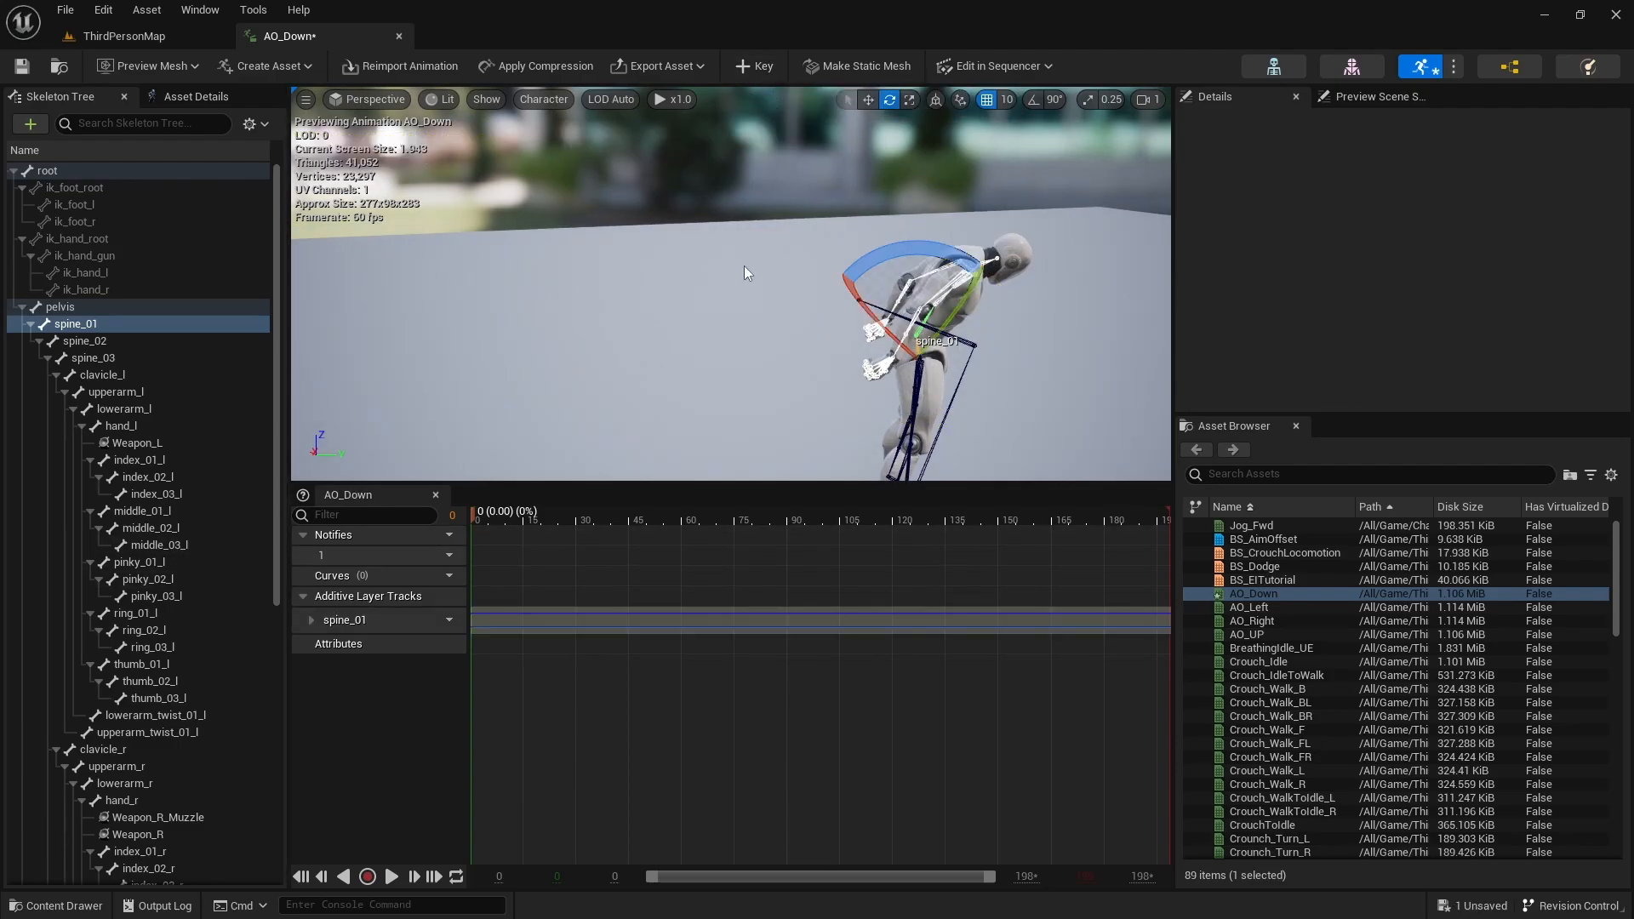
Set AO_Down's Additive Anim Type to Mesh Space and its Base Pose Type to Selected animation frame
left_click(194, 96)
scroll(141, 697, "down", 3)
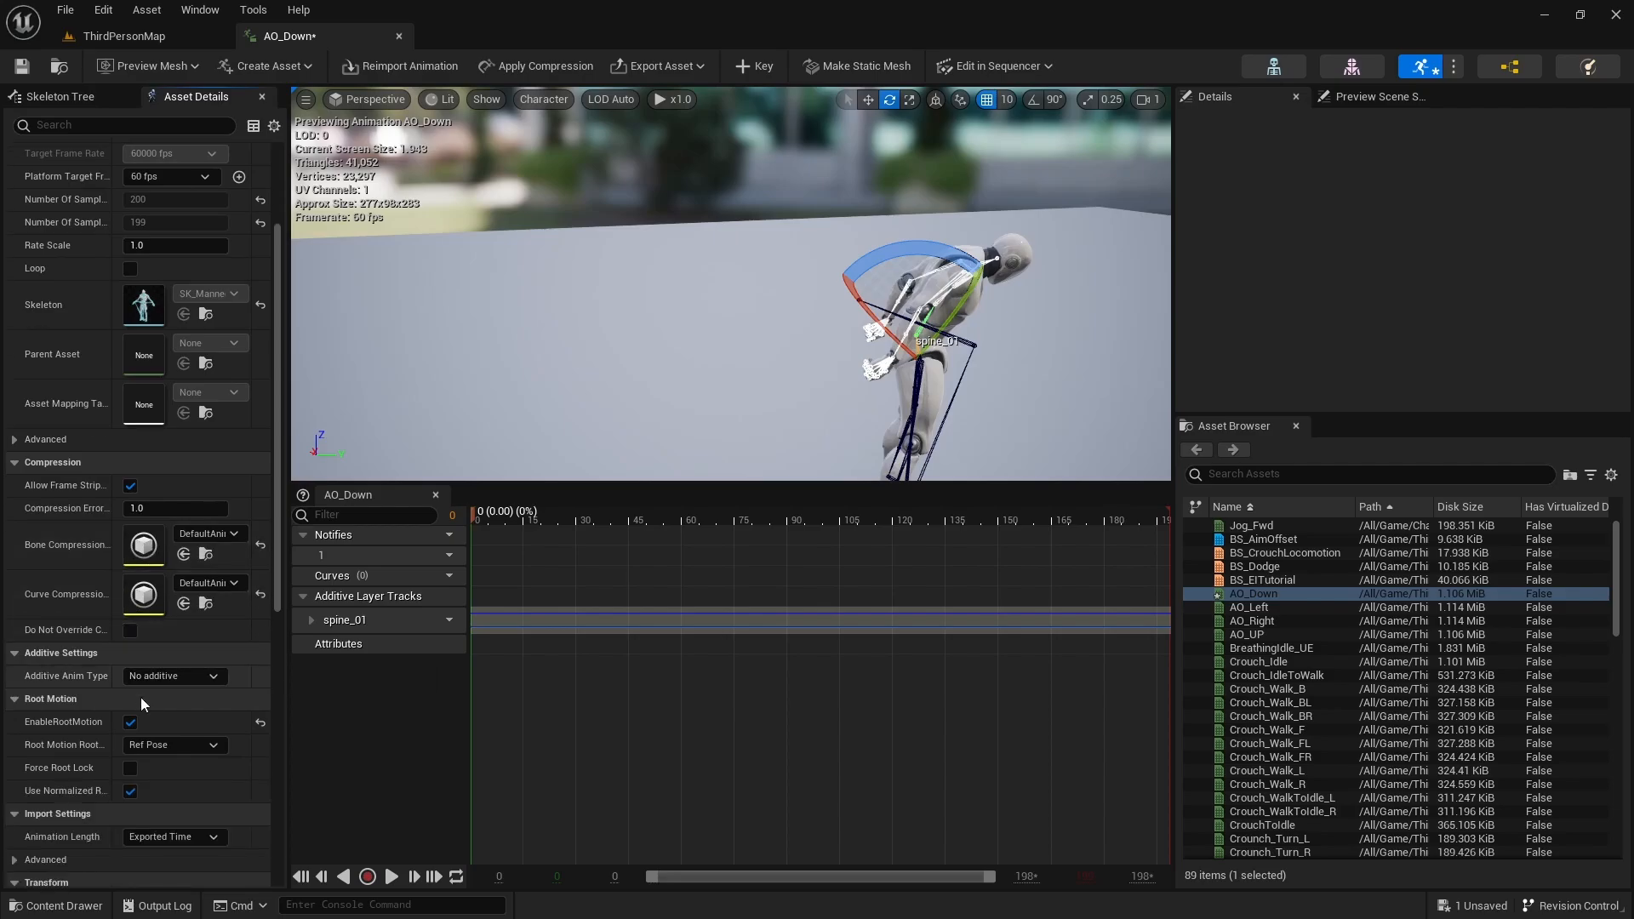
left_click(181, 678)
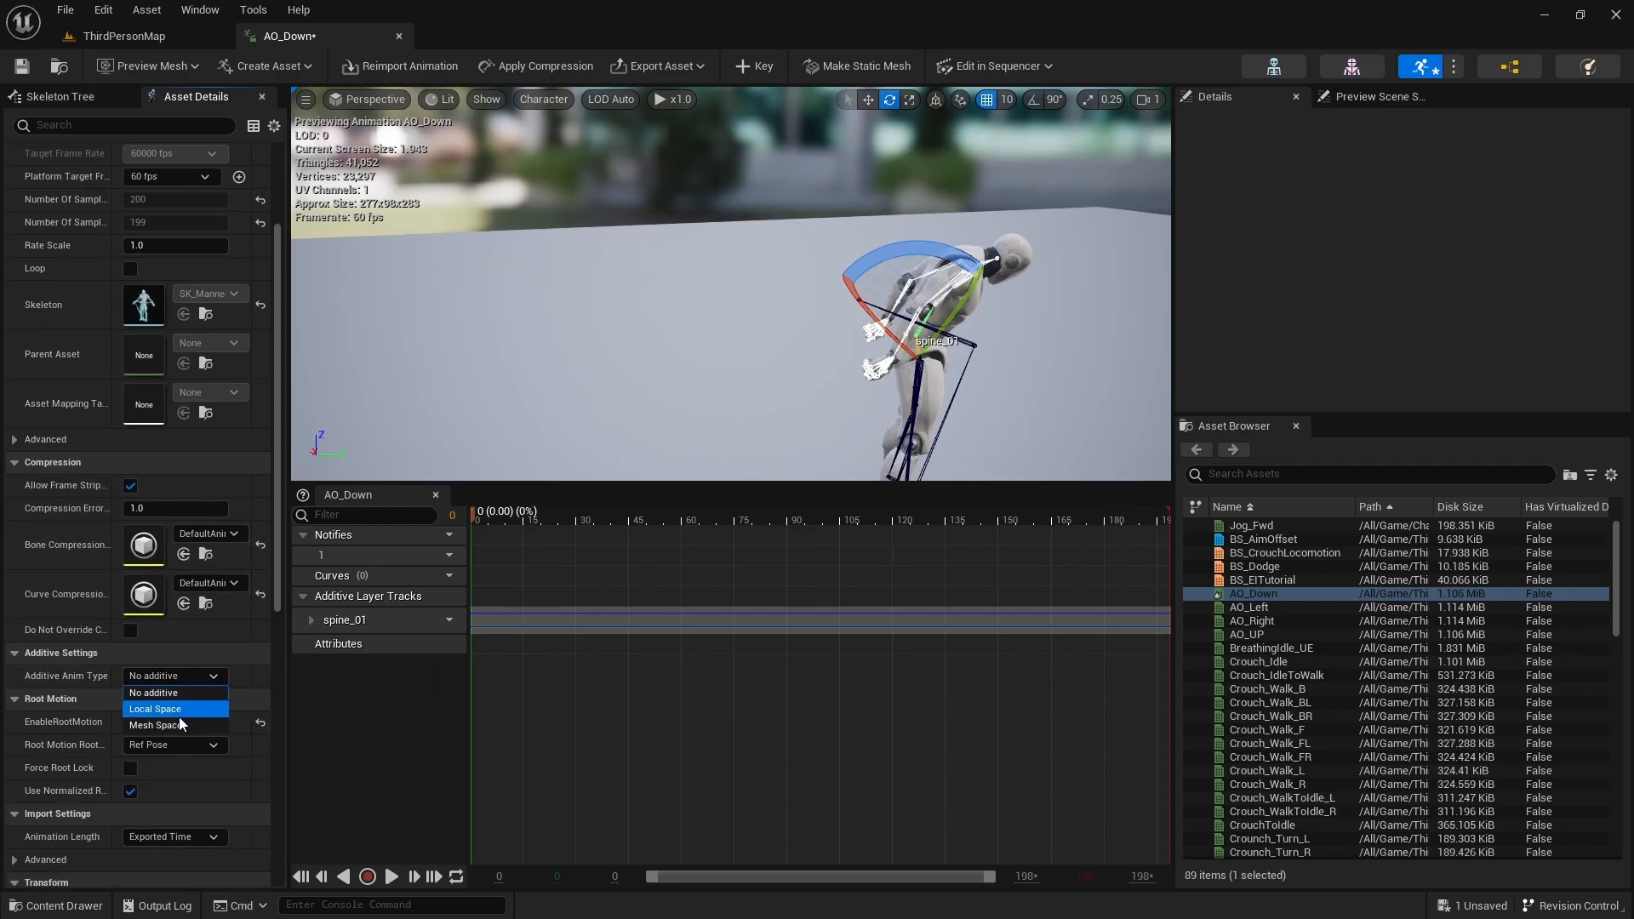
left_click(179, 709)
left_click(176, 677)
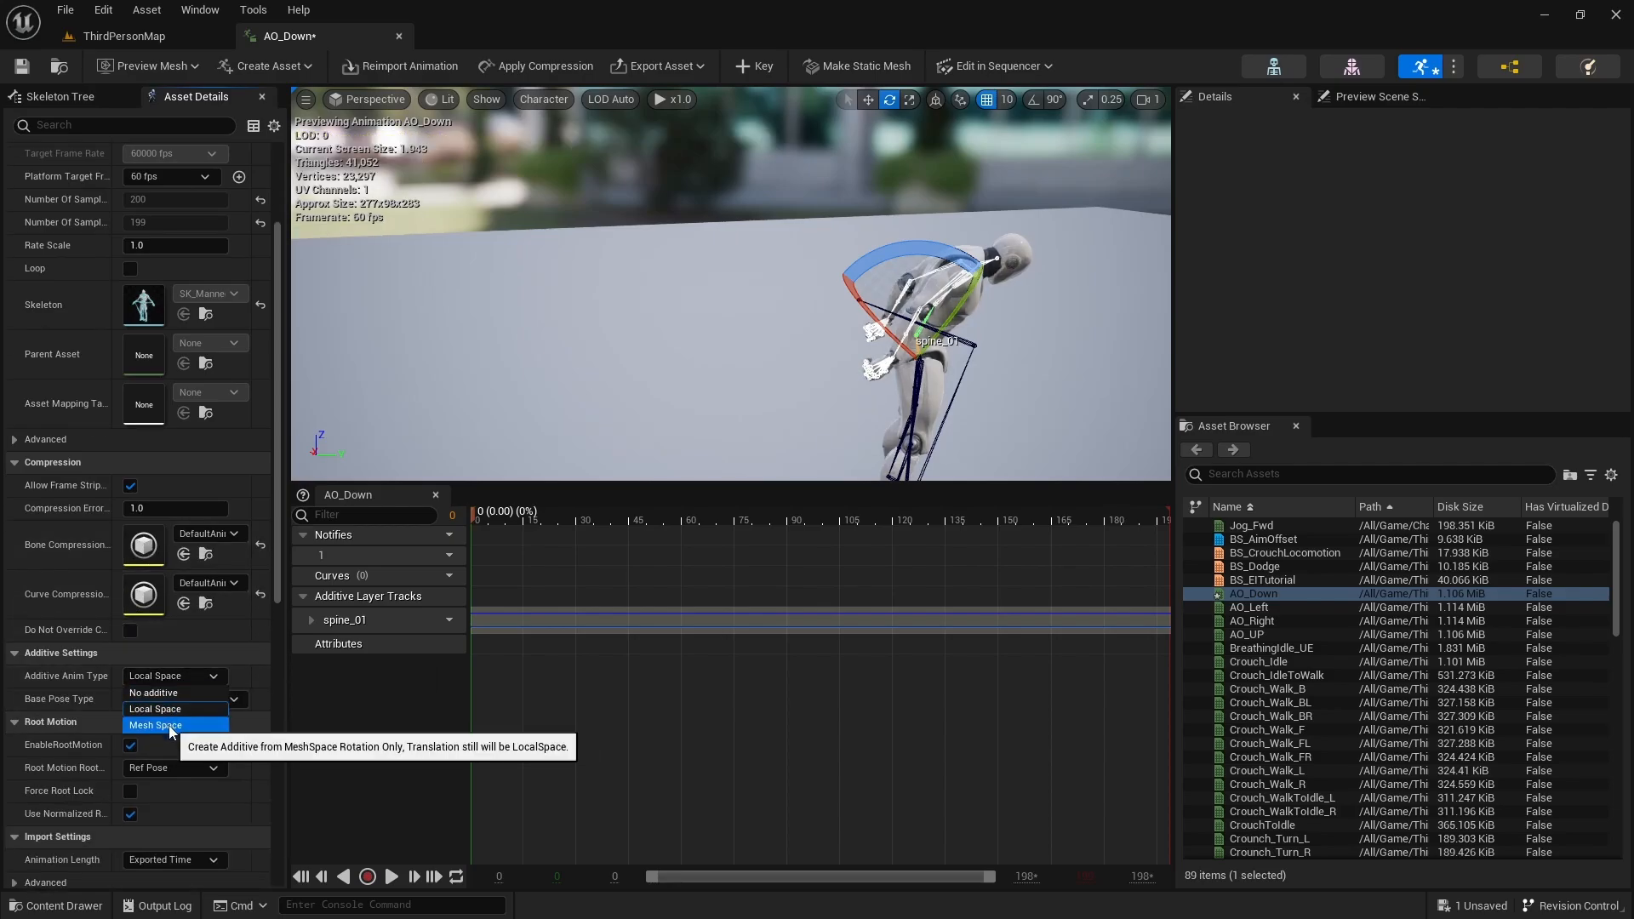
left_click(168, 725)
left_click(176, 698)
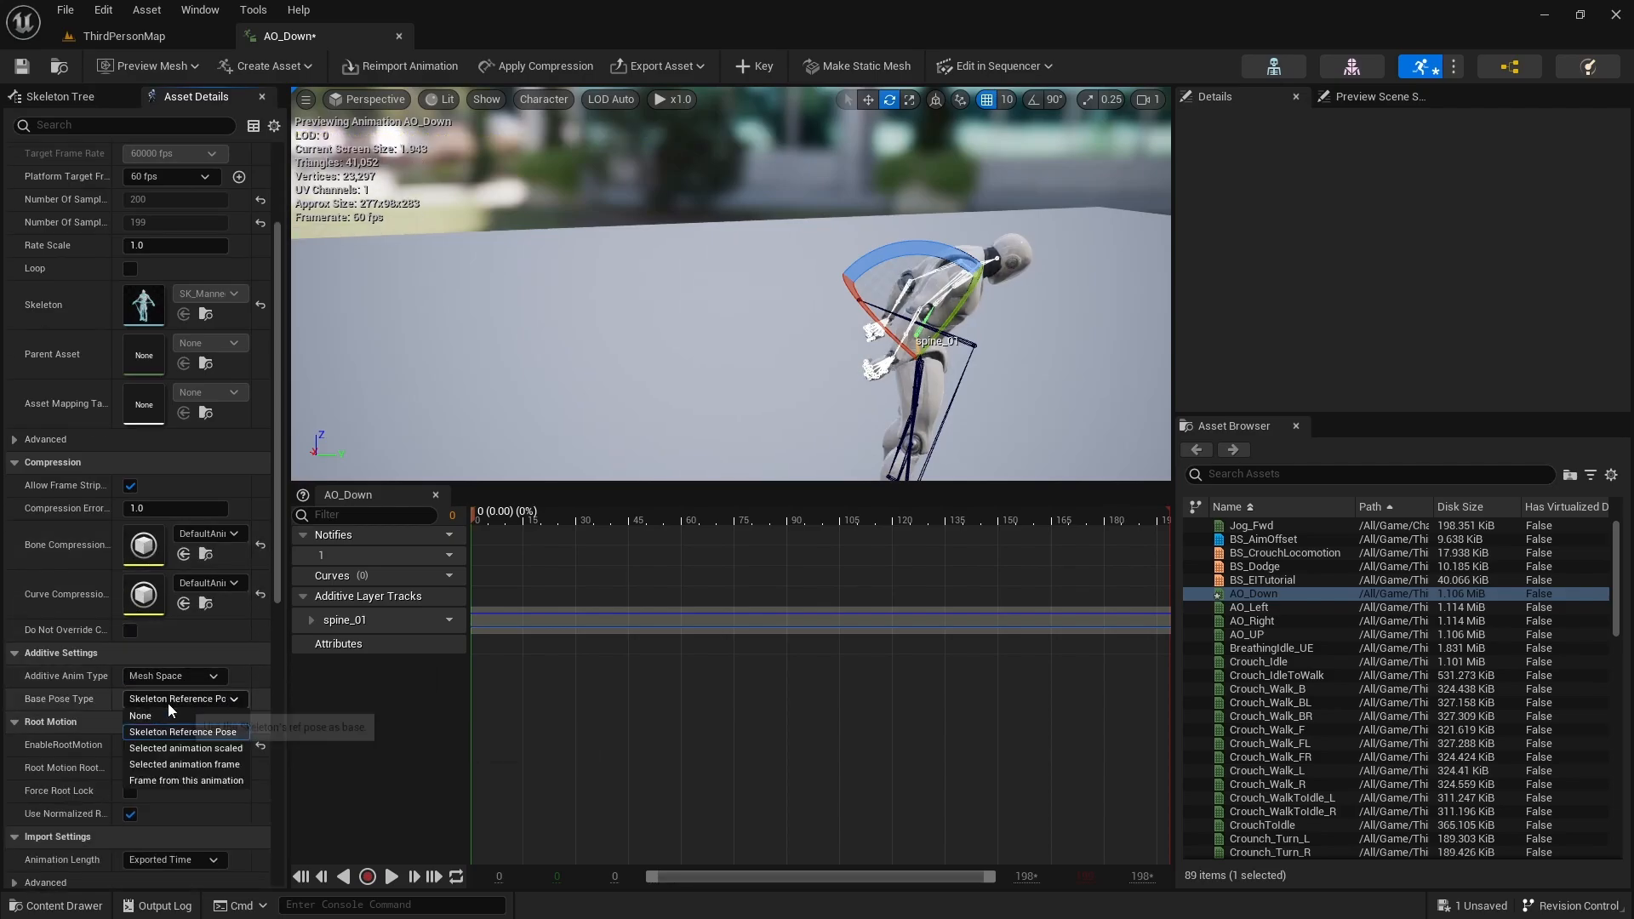
left_click(182, 765)
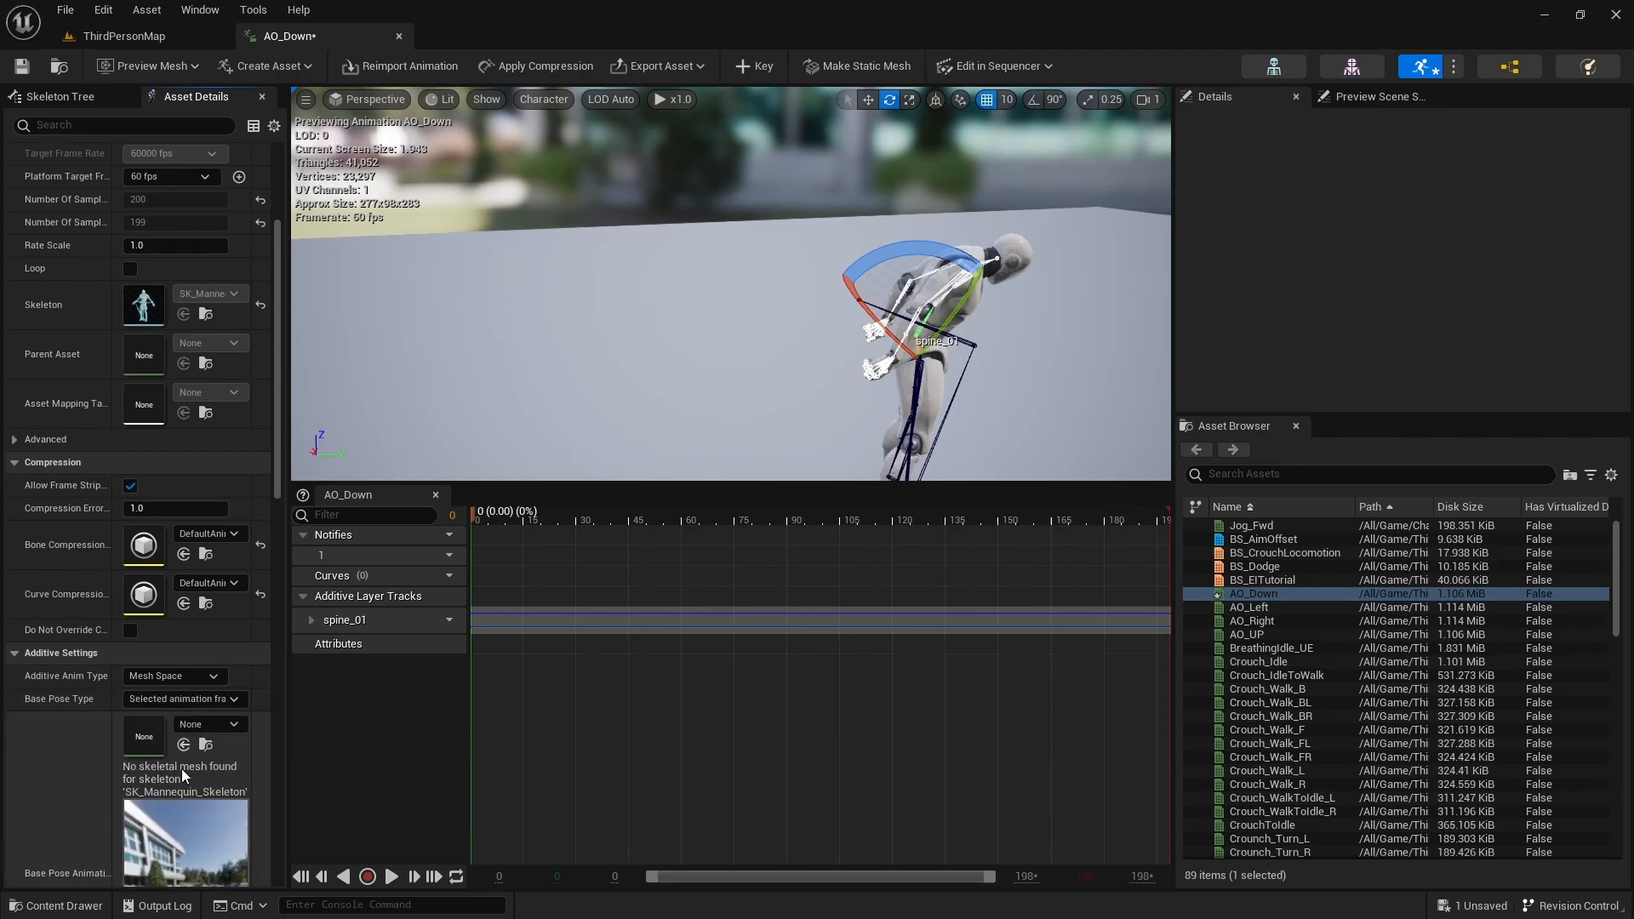
Assign Idle_Default as AO_Down's base pose animation, then save and close the asset
left_click(227, 724)
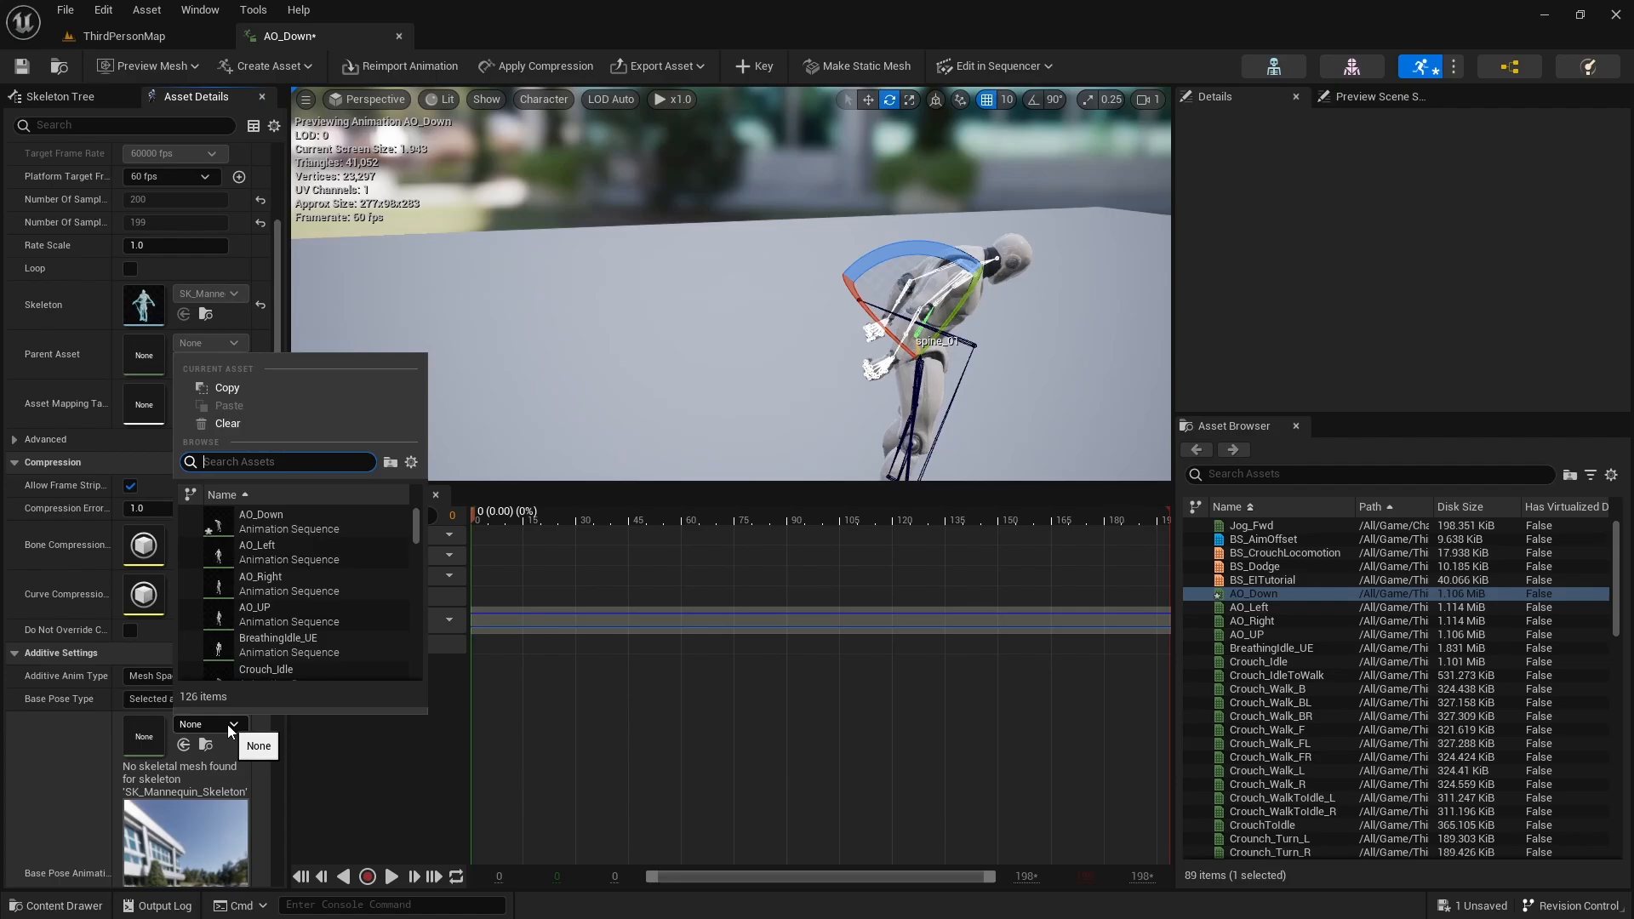
type("idle_de")
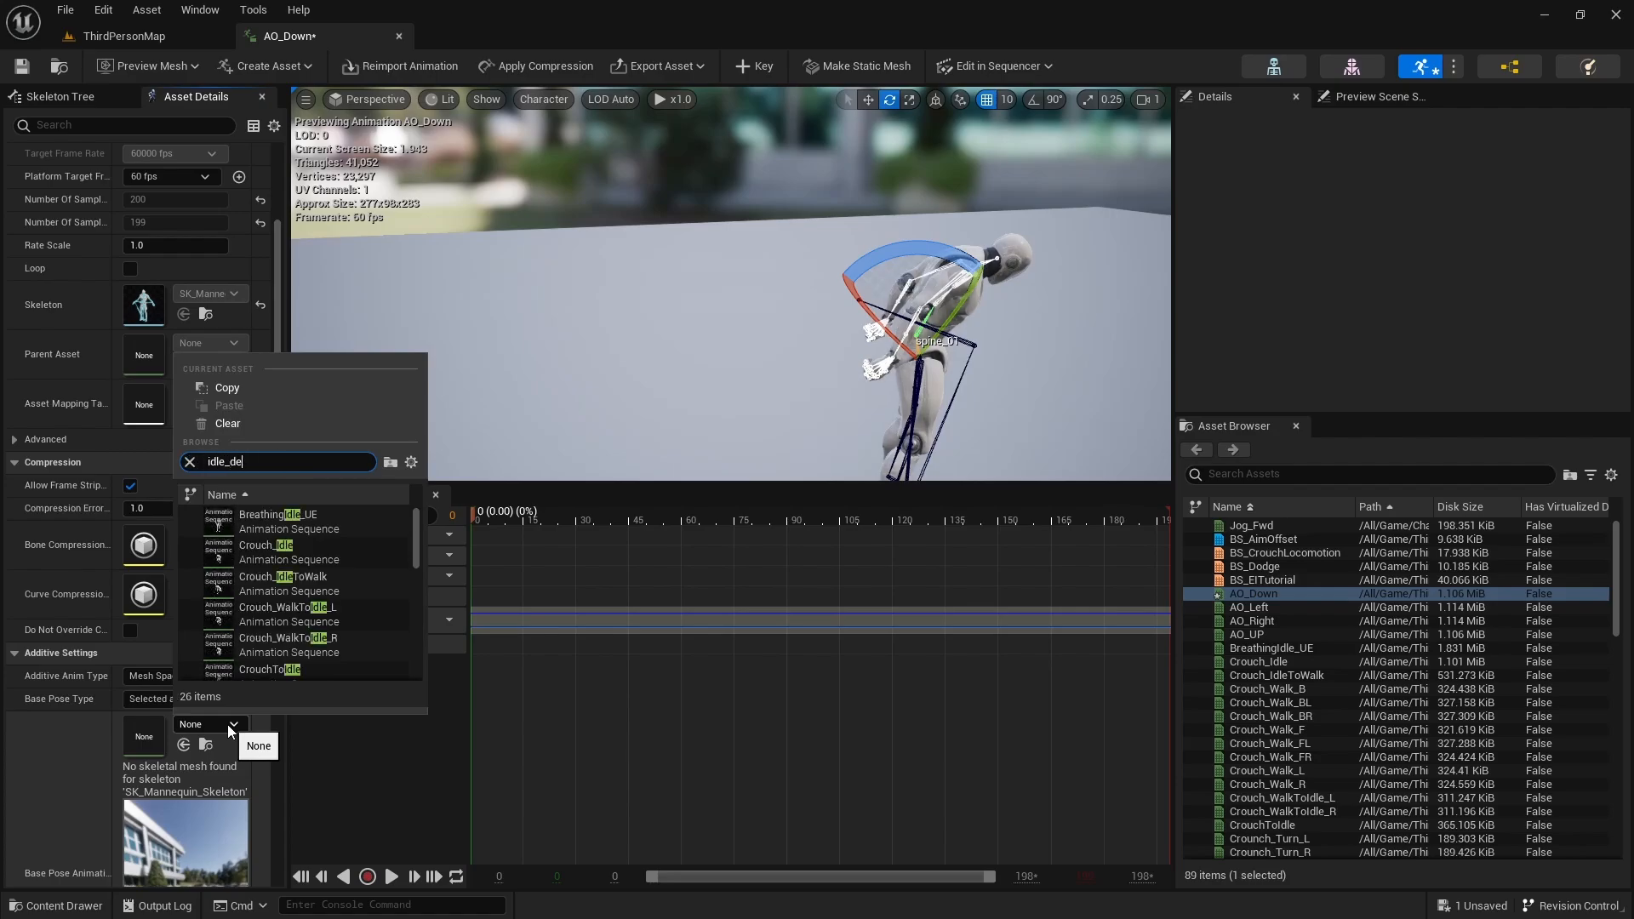
type("fa")
left_click(257, 515)
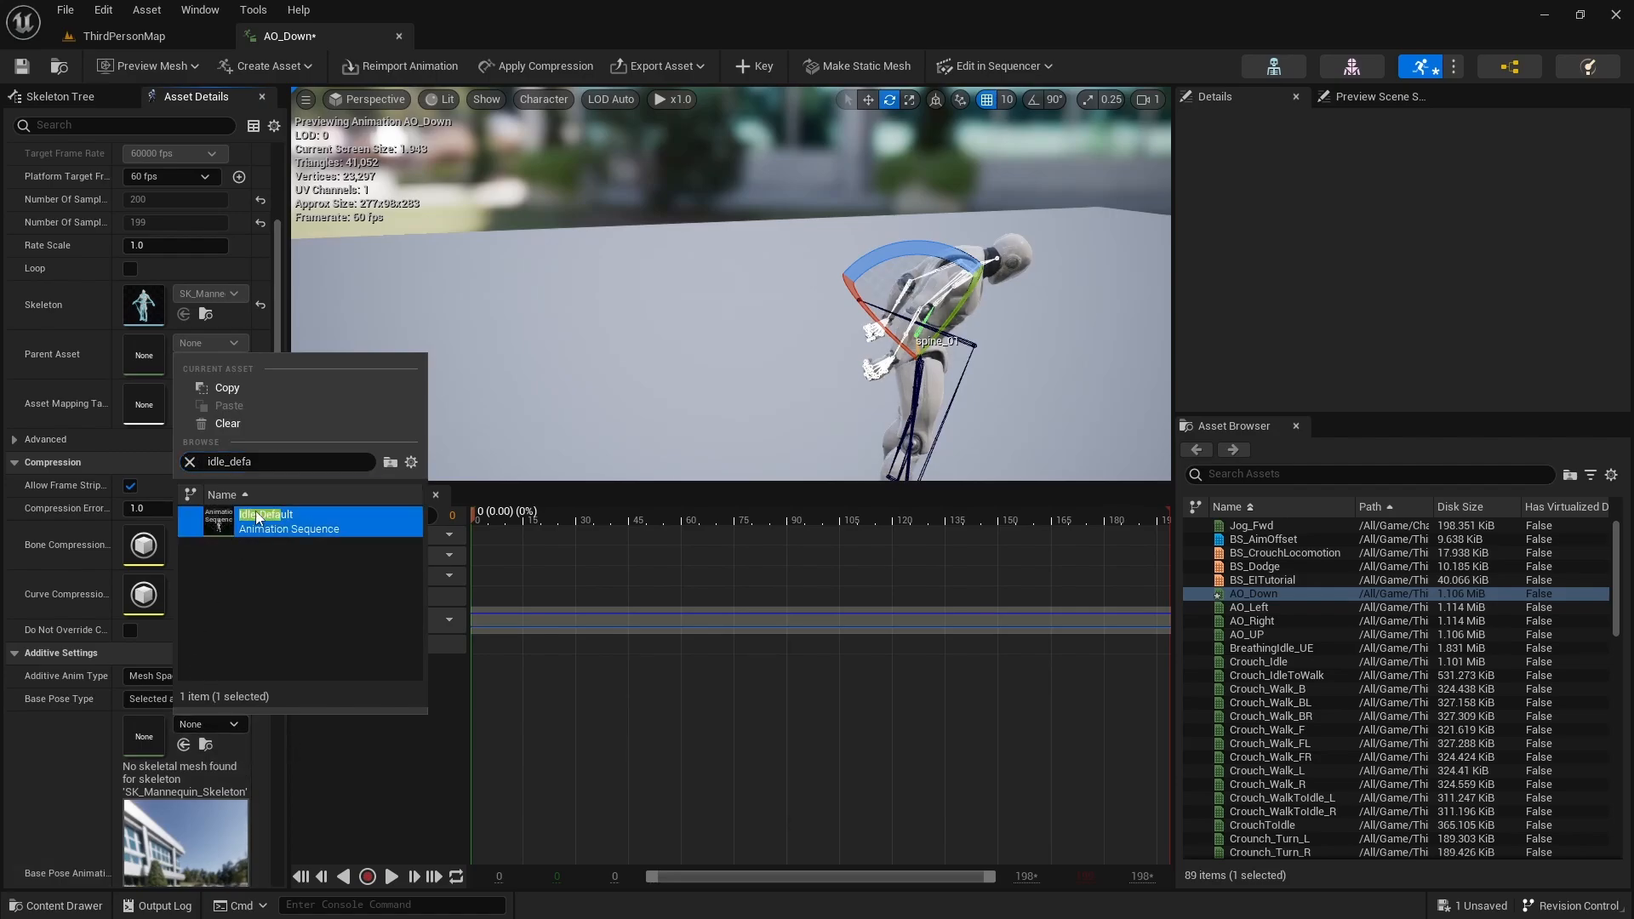
left_click(258, 516)
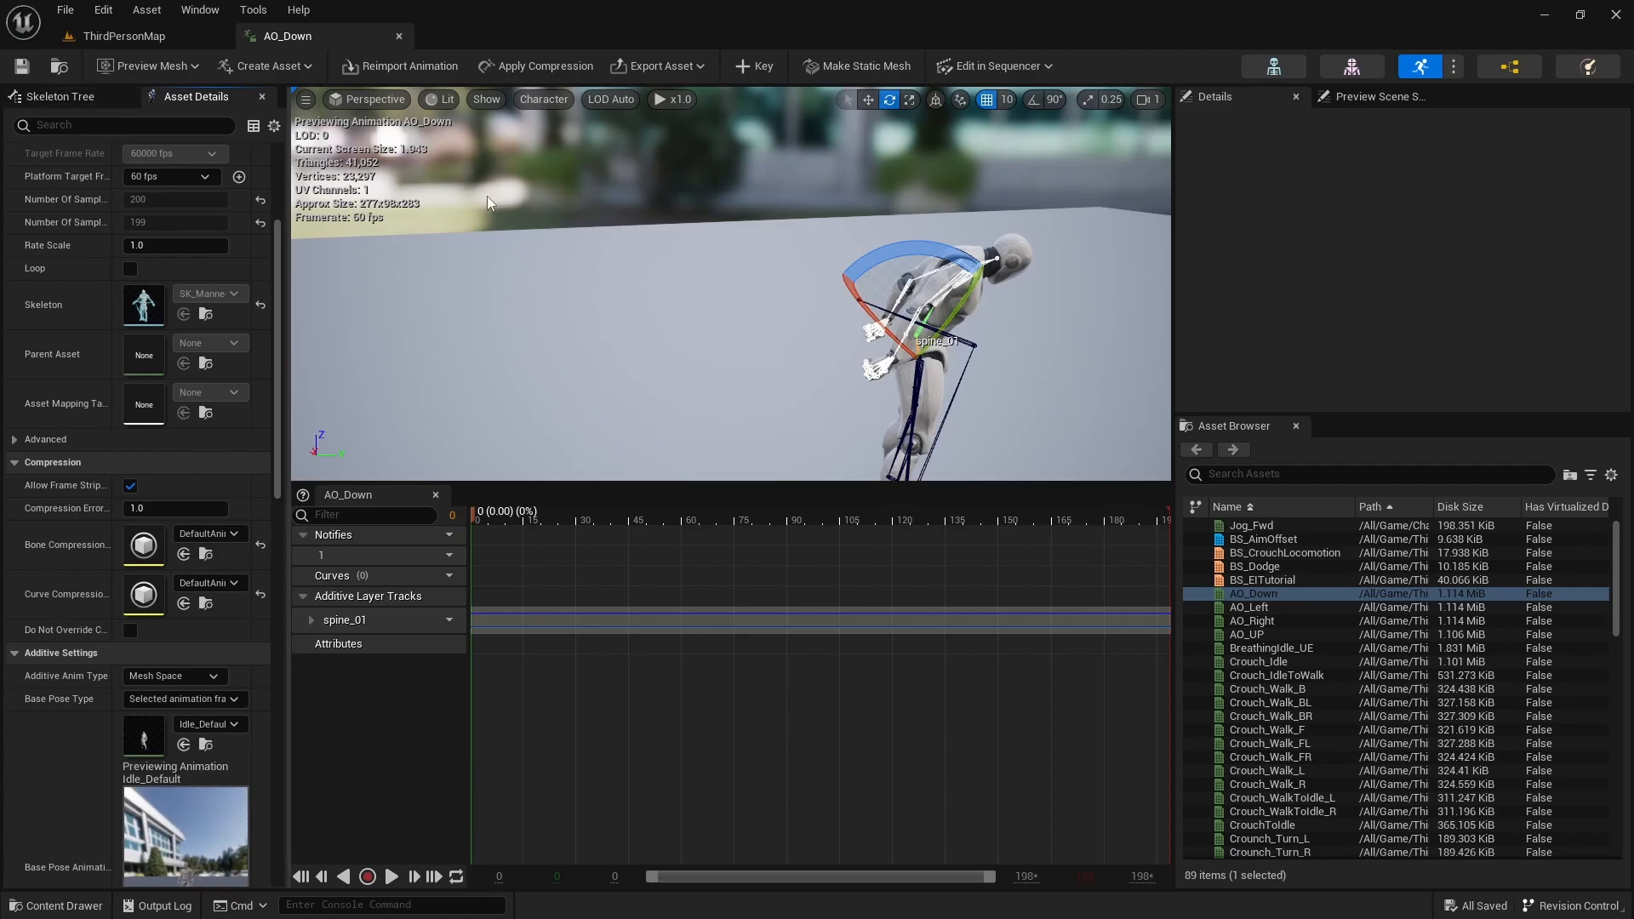
left_click(400, 35)
Open AO_UP from the NewAnims folder and pause its preview at frame 0
key("ctrl+space")
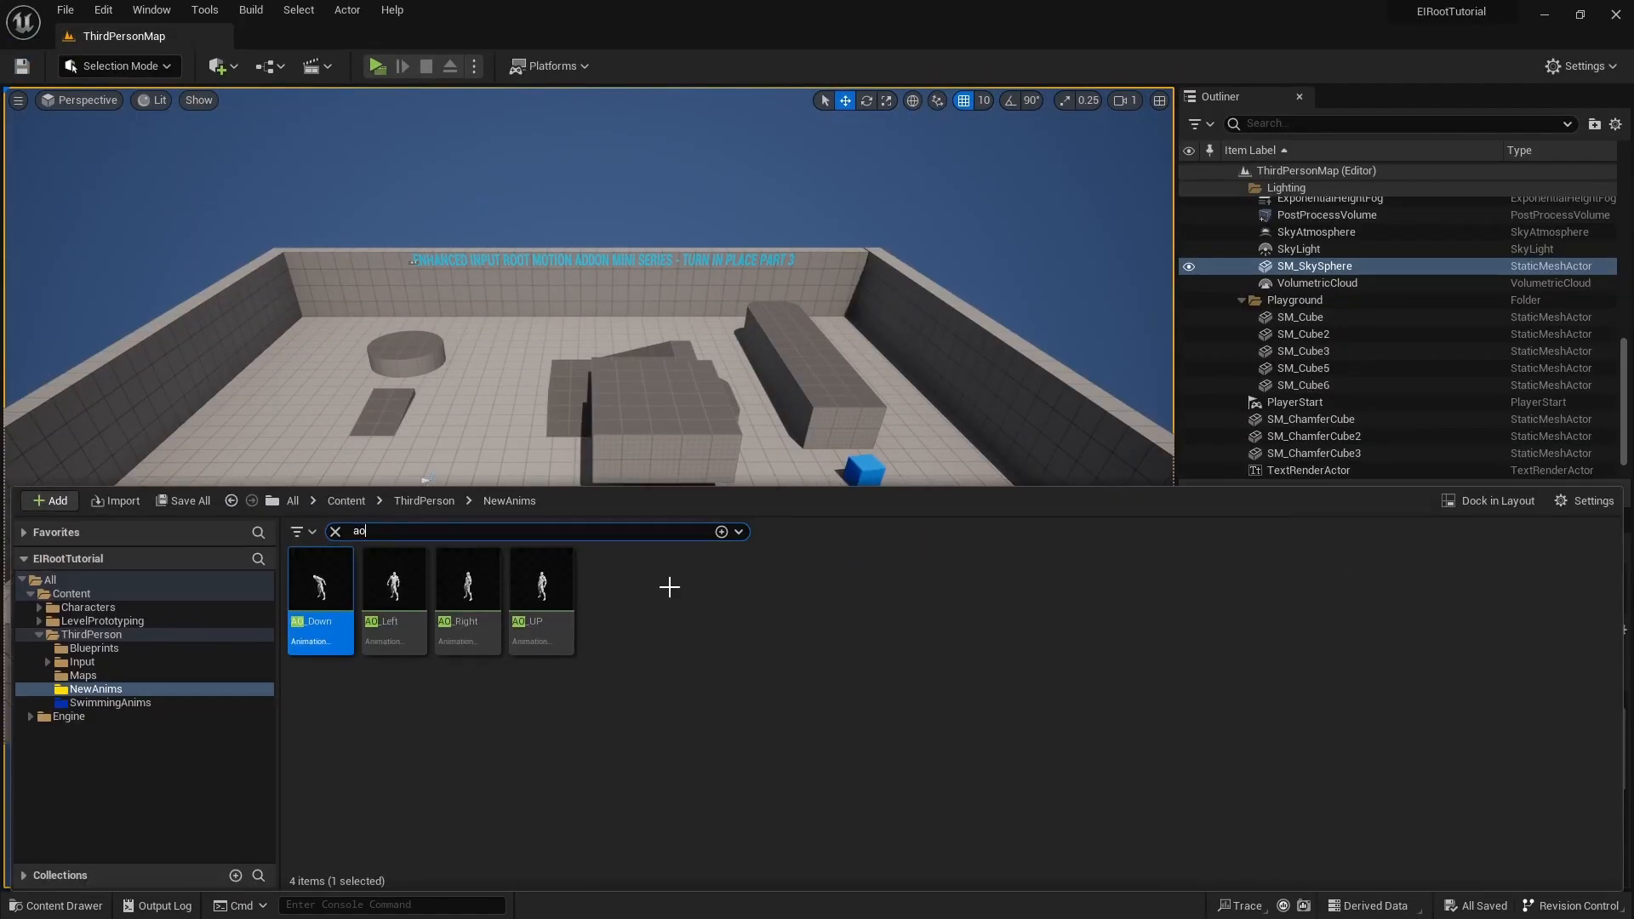
key("ctrl+space")
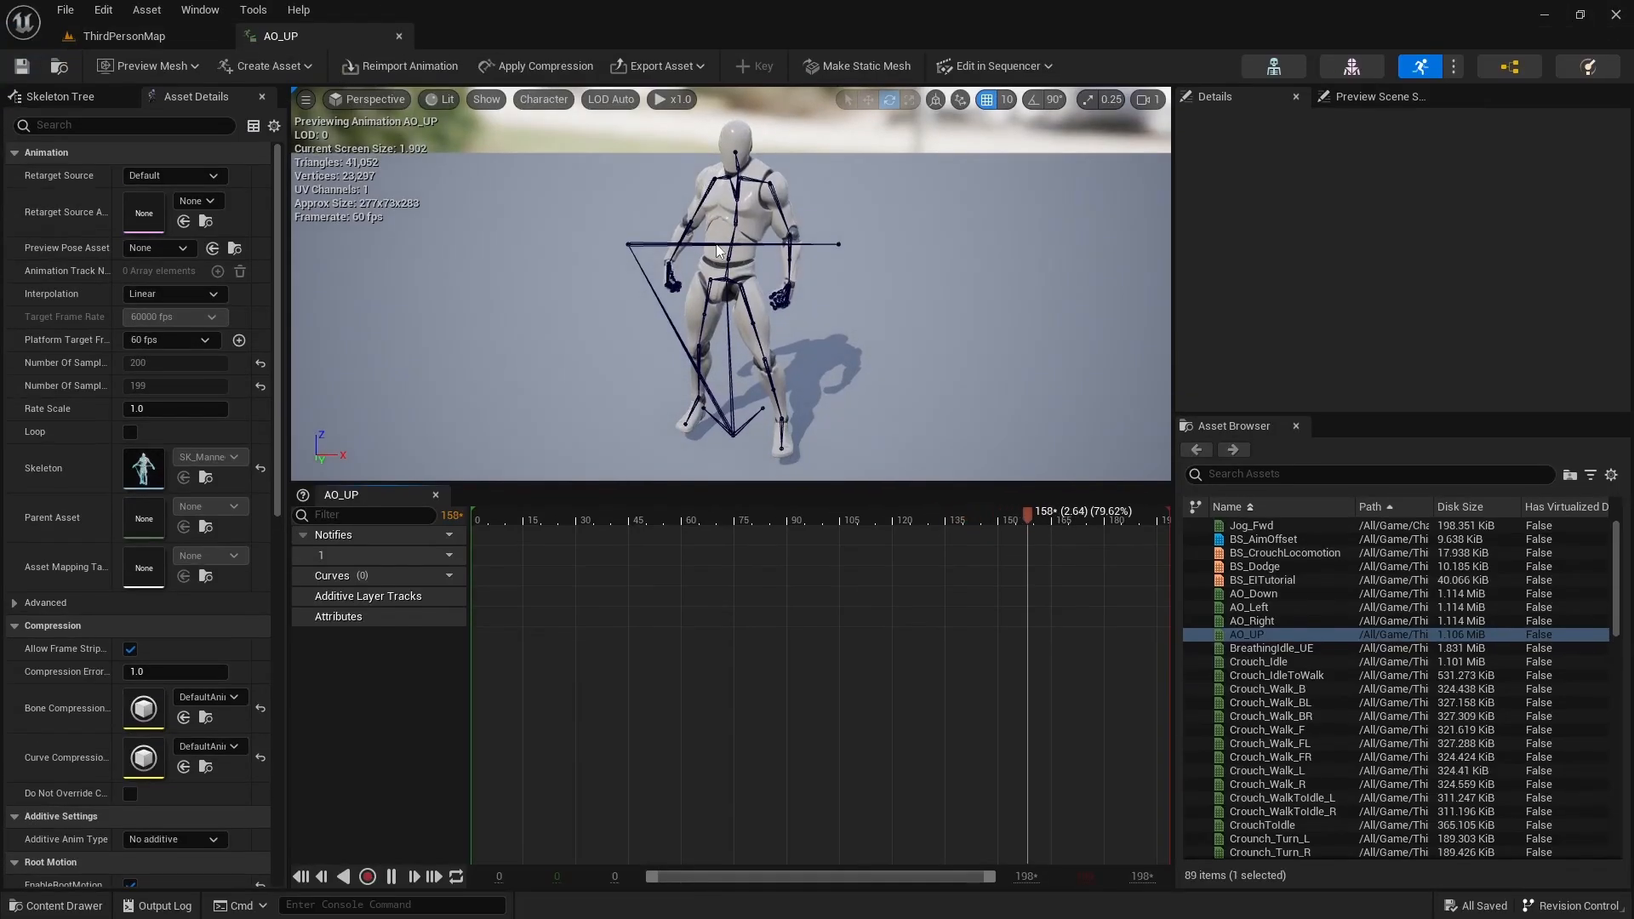
left_click(390, 877)
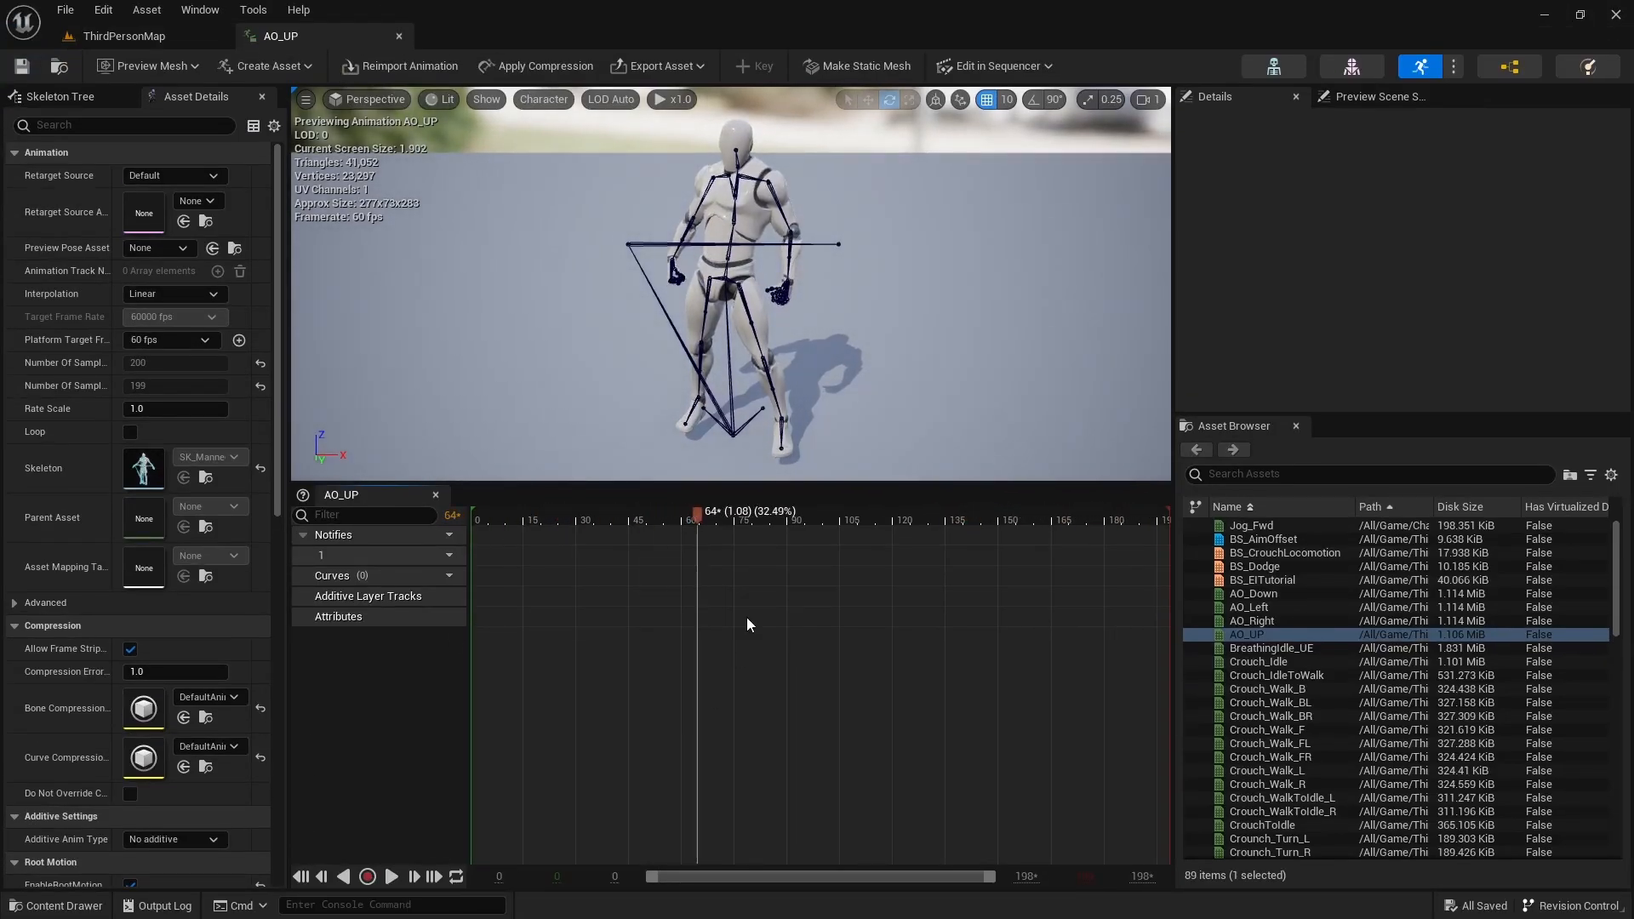
left_click(696, 514)
left_click_drag(696, 512, 469, 512)
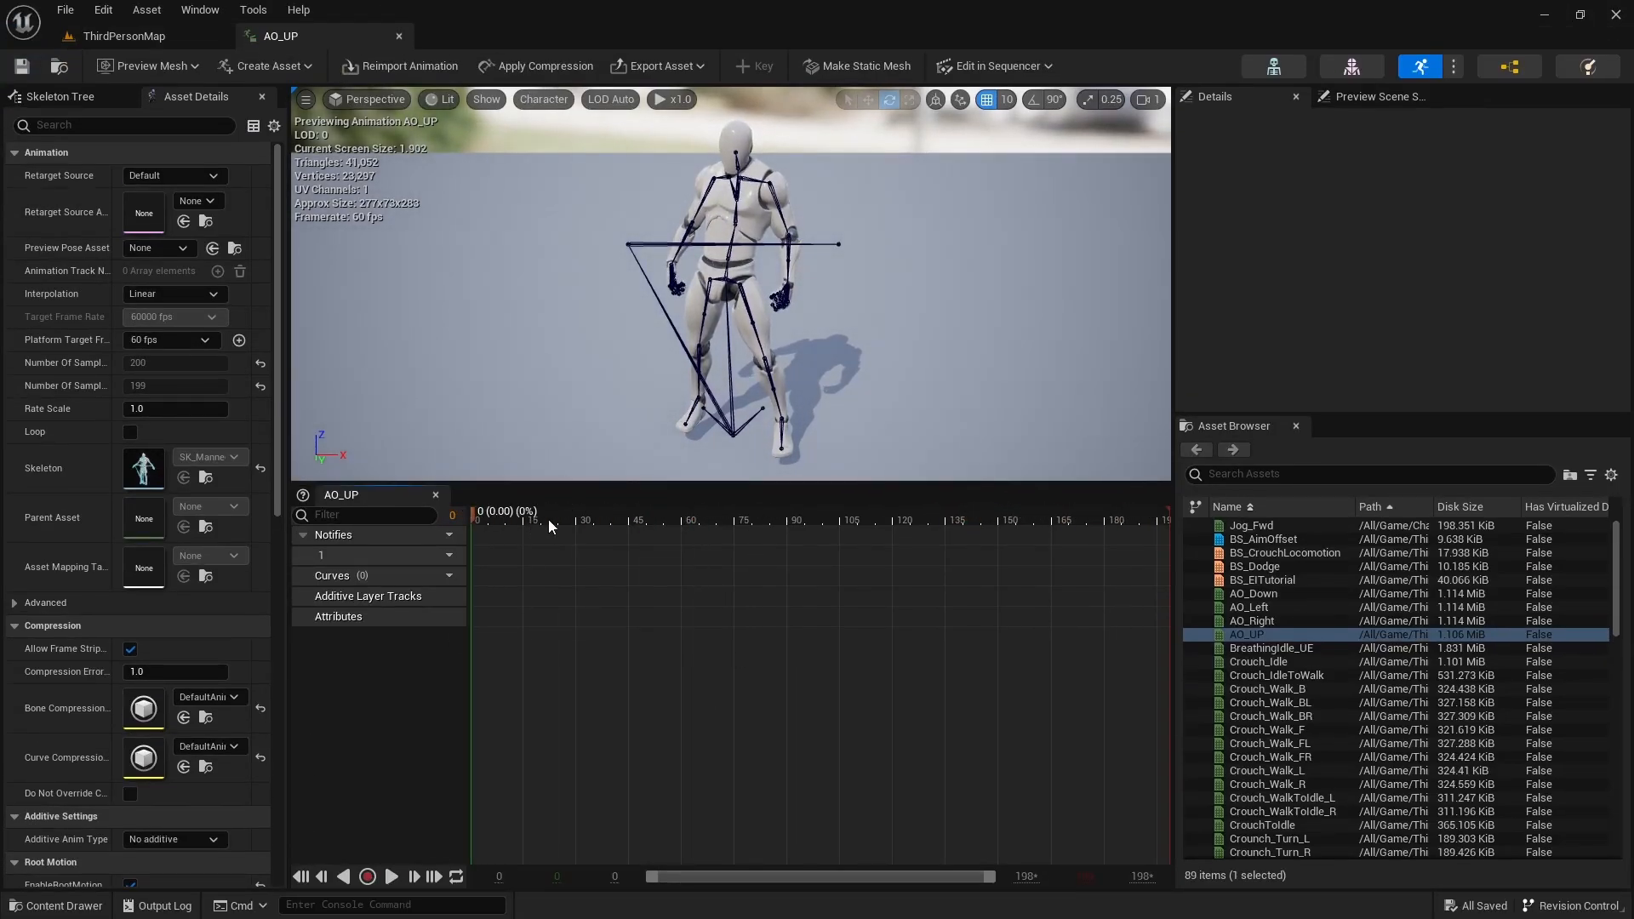
Lean AO_UP's spine_01 bone backward to a Z rotation of about -23.5°
left_click(58, 94)
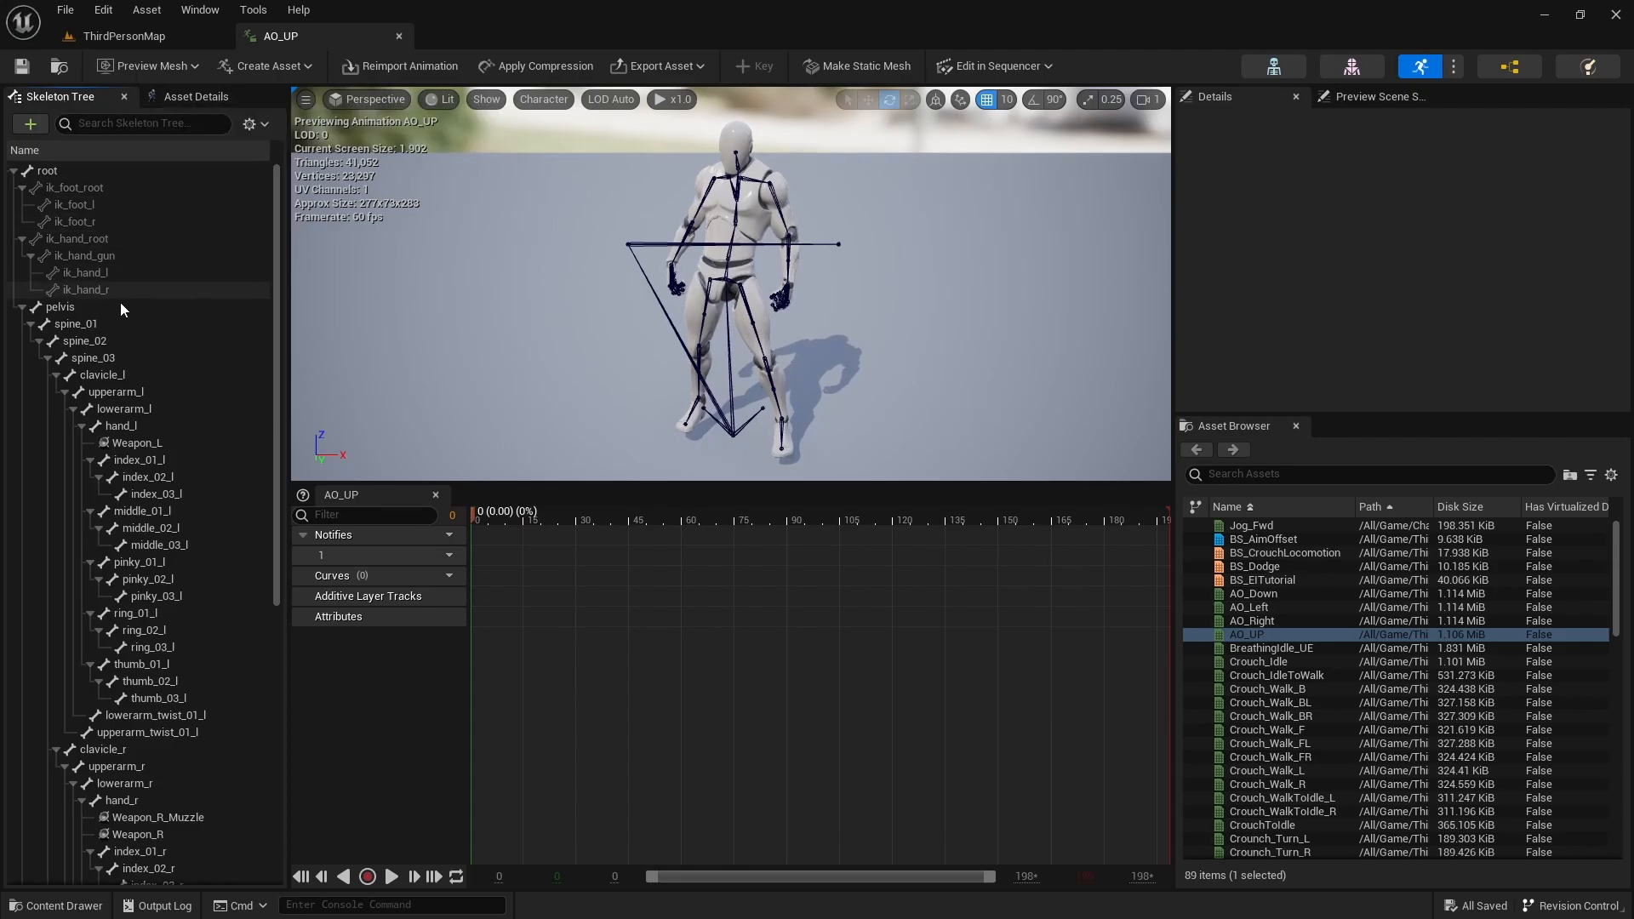
left_click(52, 327)
right_click_drag(893, 393, 679, 232)
key("d")
left_click_drag(679, 232, 639, 323)
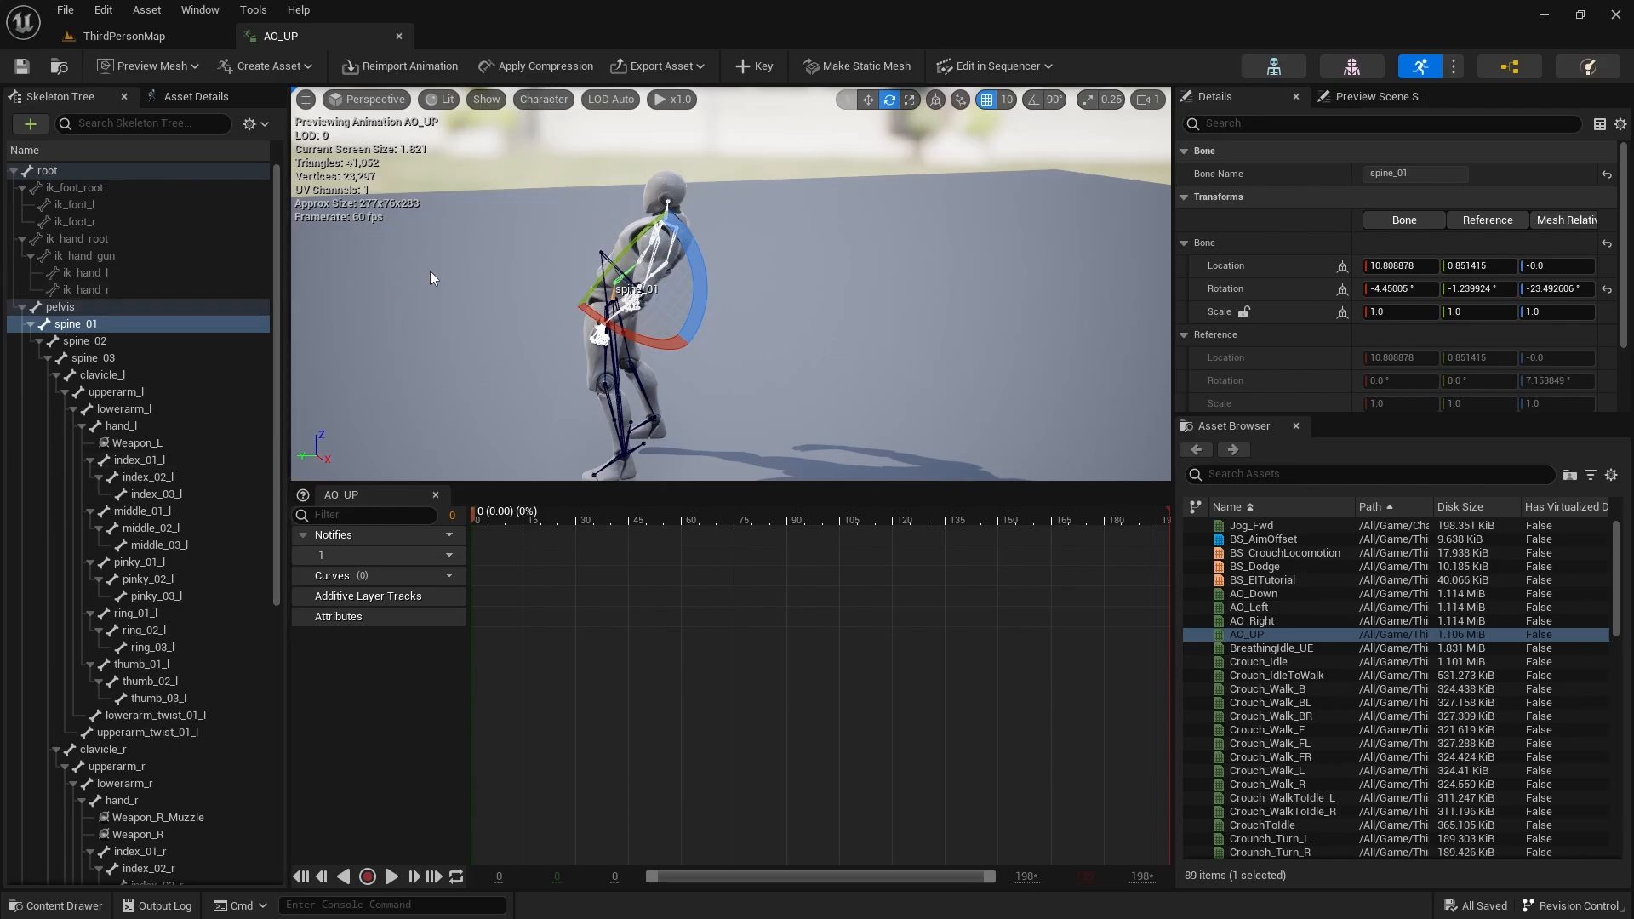
Rotate AO_UP's head bone to about 3.8° in X, 3.7° in Y and -36.3° in Z
right_click_drag(683, 204, 459, 162)
key("d")
right_click_drag(477, 264, 537, 263)
left_click(552, 257)
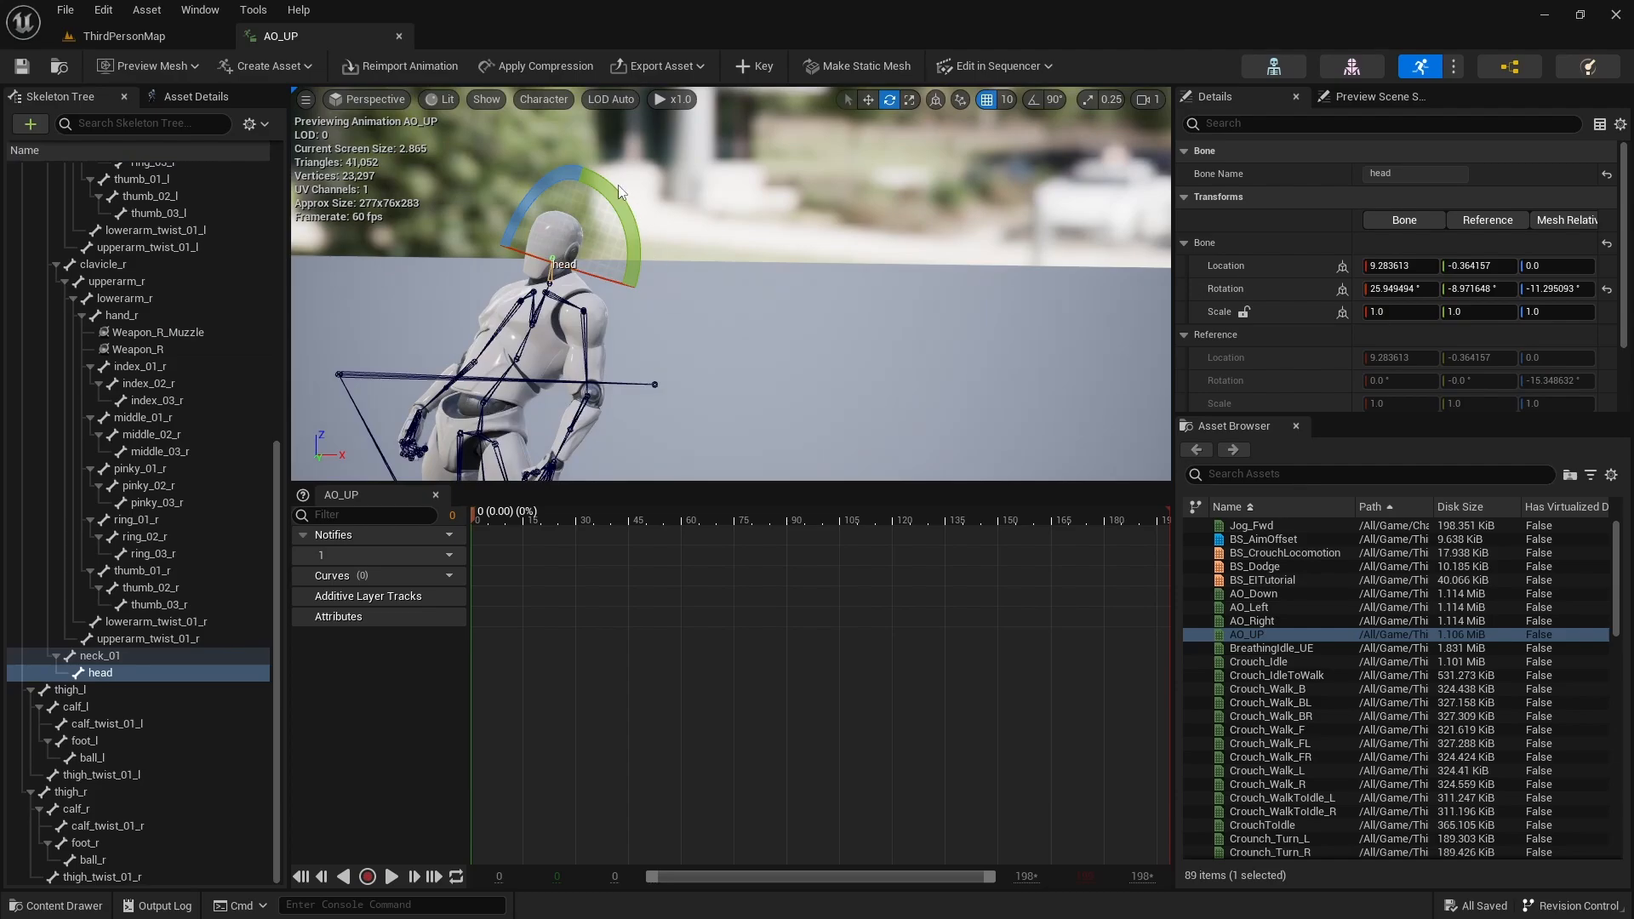
right_click_drag(536, 196, 838, 286)
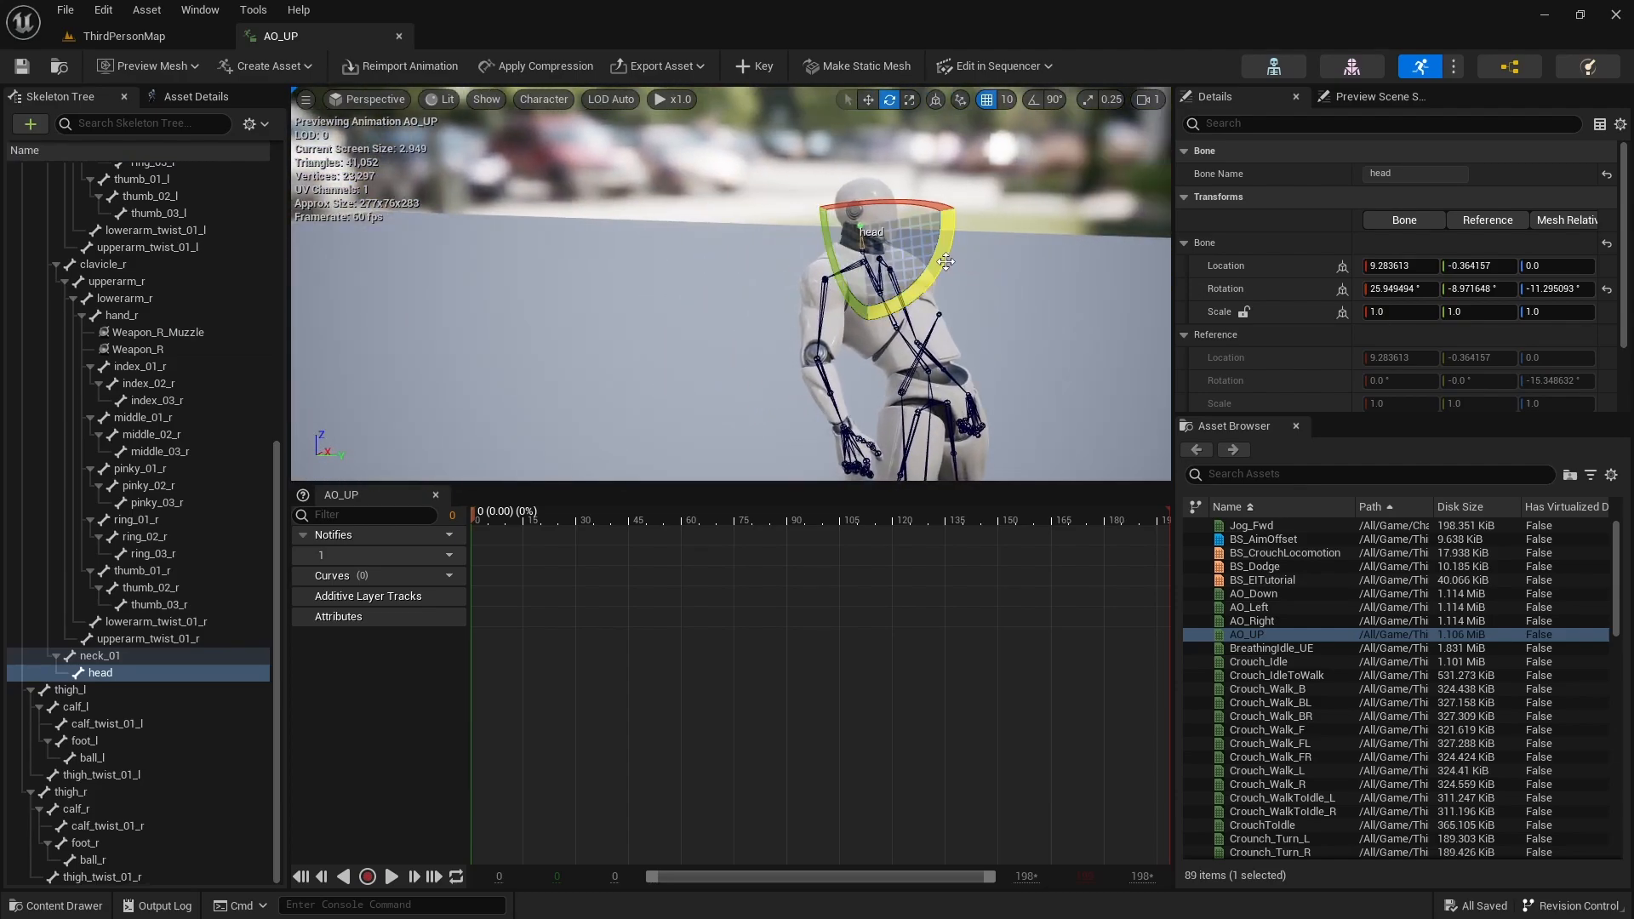
mouse_move(893, 305)
left_mouse_down()
mouse_move(936, 280)
mouse_move(919, 293)
left_mouse_up()
right_click_drag(851, 298, 766, 297)
mouse_move(840, 258)
right_mouse_down()
mouse_move(816, 260)
mouse_move(840, 258)
right_mouse_up()
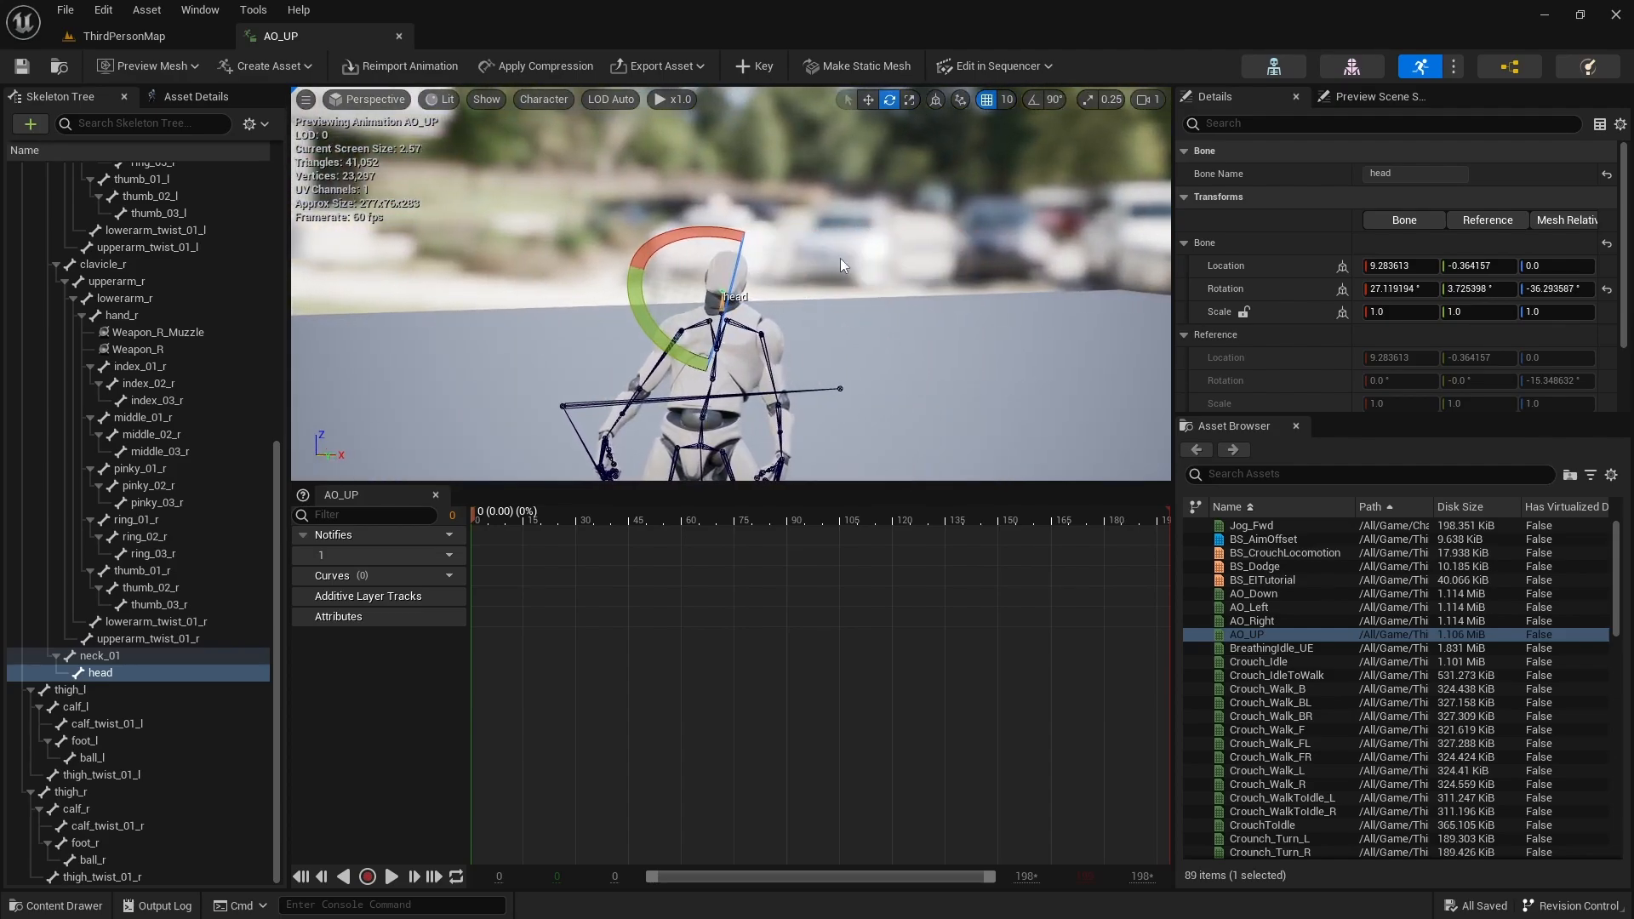
left_click_drag(694, 232, 826, 282)
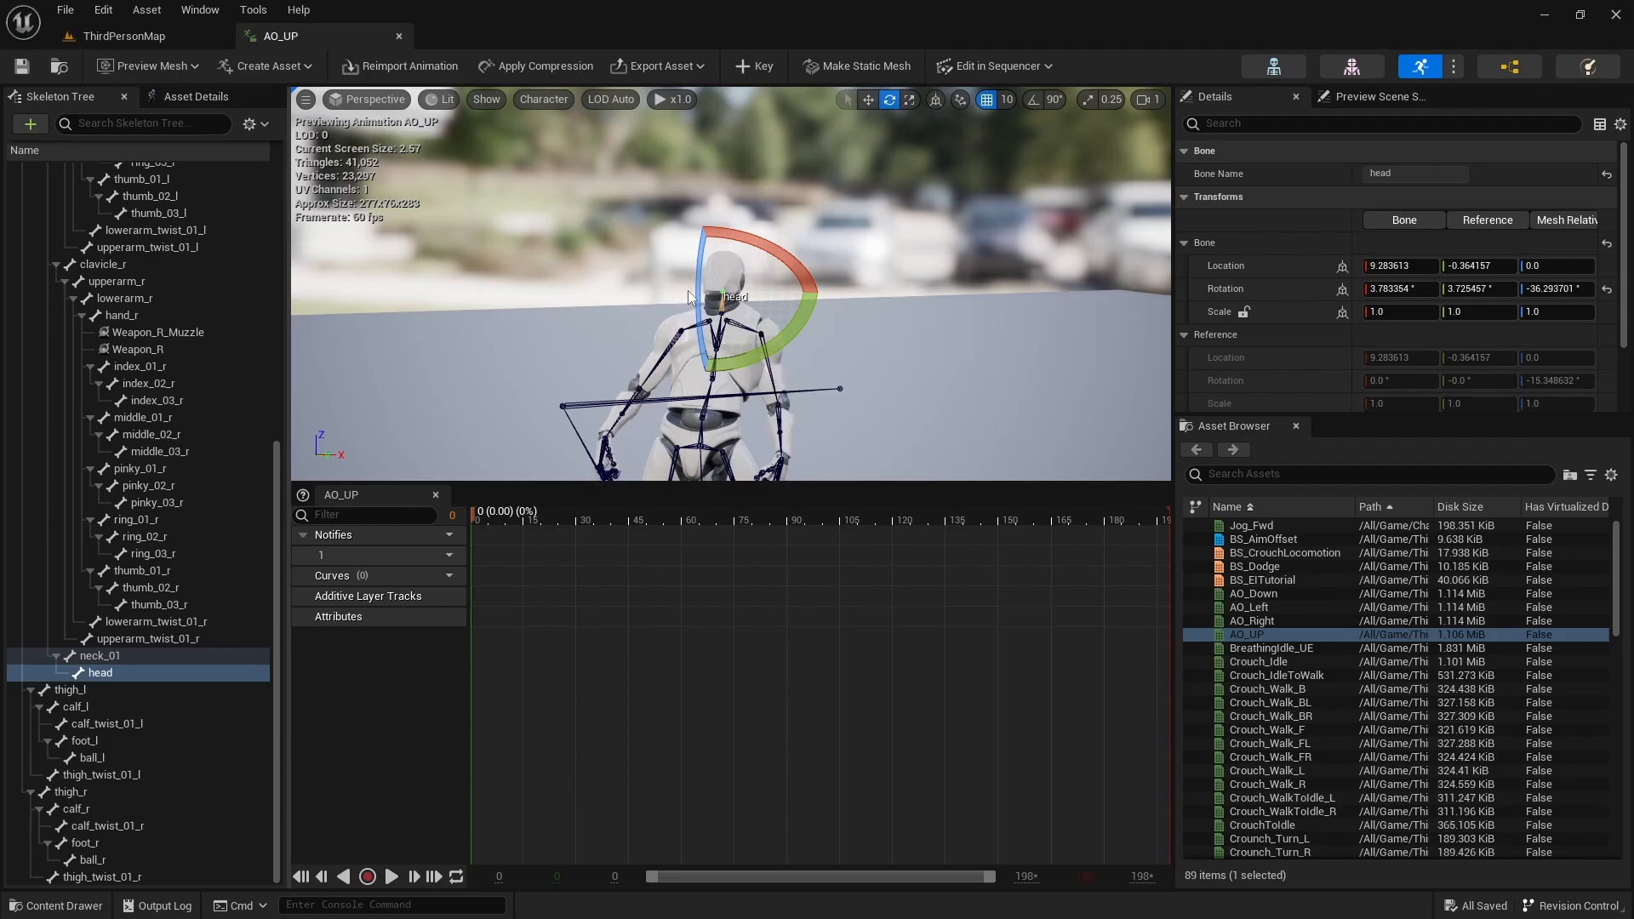
Fine-tune the tilt of AO_UP's head bone and key the spine_01 and head pose
left_click_drag(690, 297, 695, 289)
left_click_drag(740, 227, 793, 79)
left_click_drag(789, 187, 789, 189)
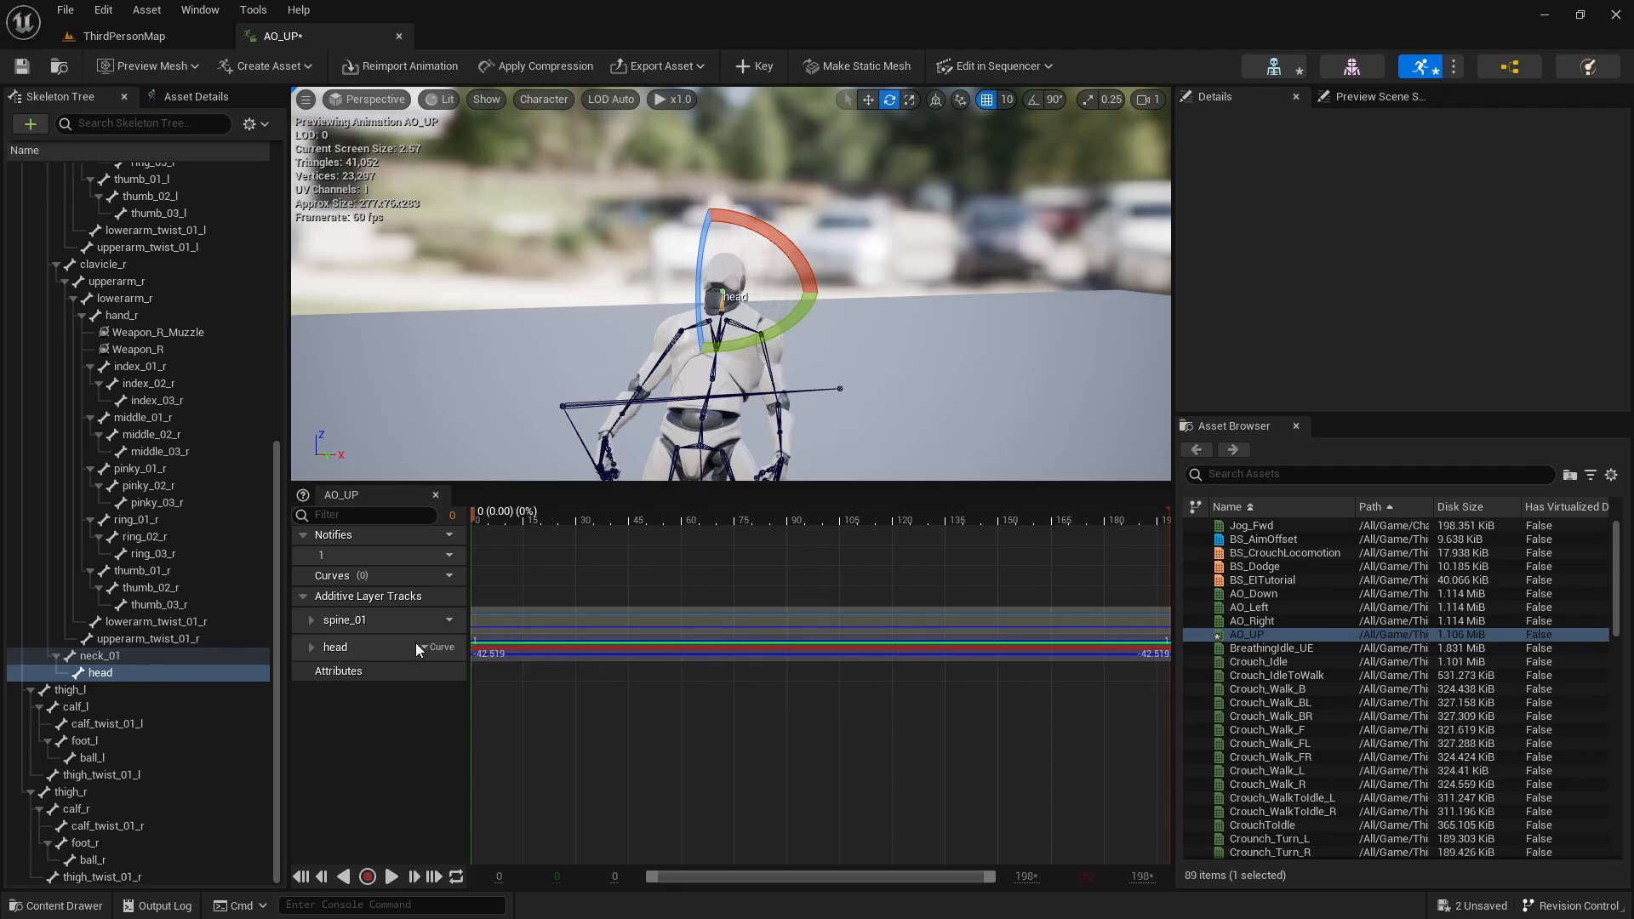
left_click_drag(976, 274, 651, 319, "alt")
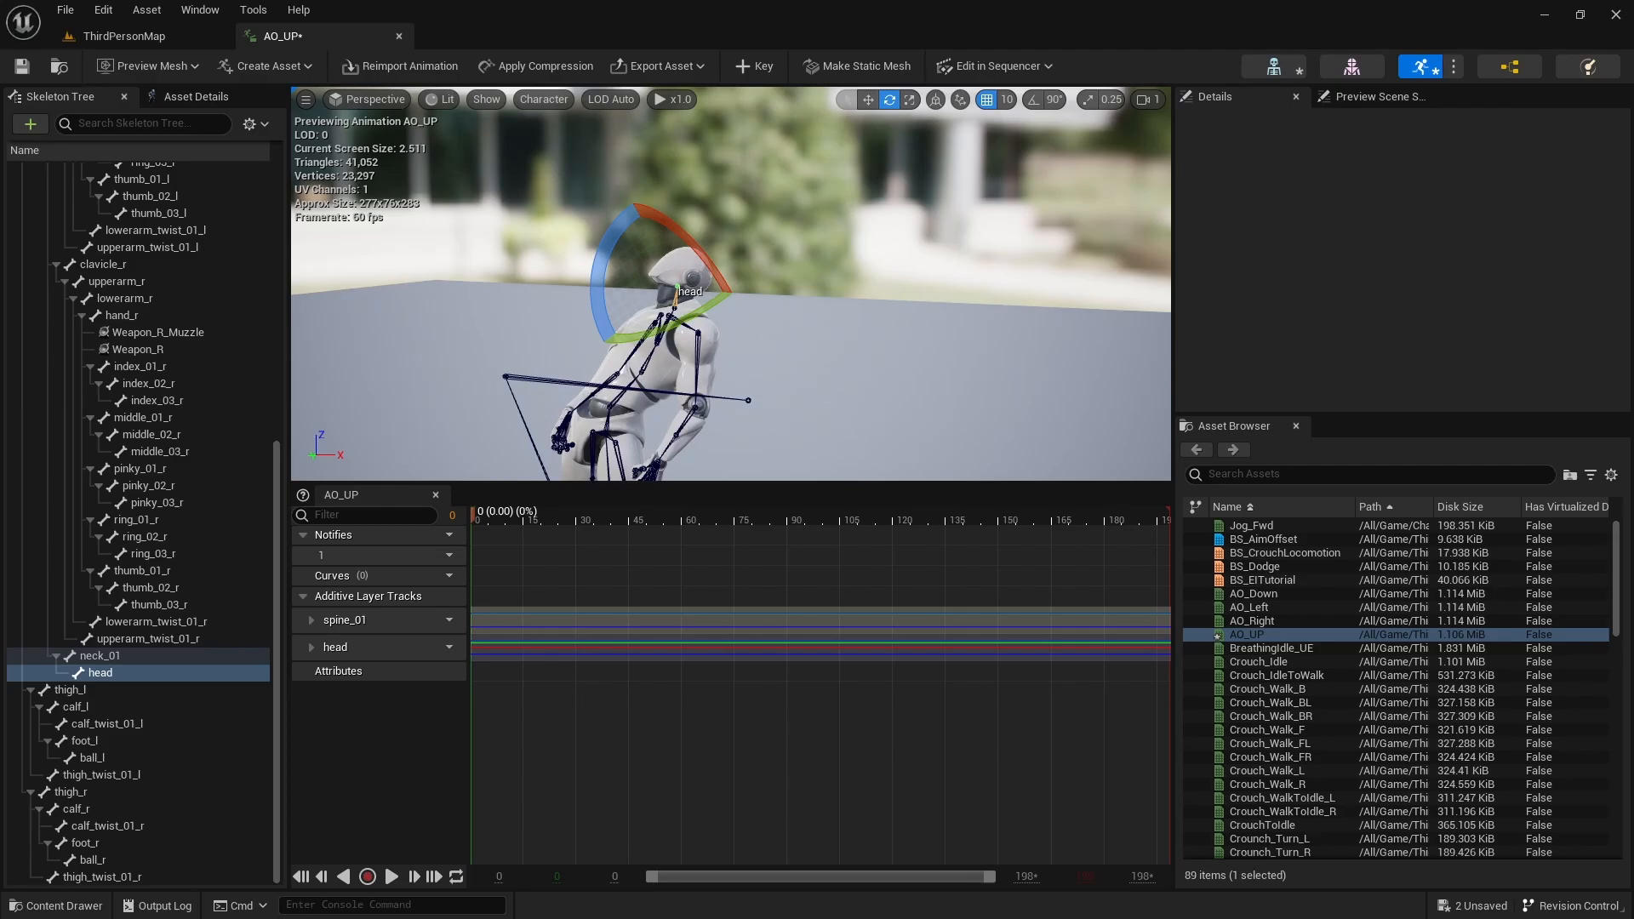
Set AO_UP's Additive Anim Type to Mesh Space and its Base Pose Type to Selected animation frame
left_click(177, 98)
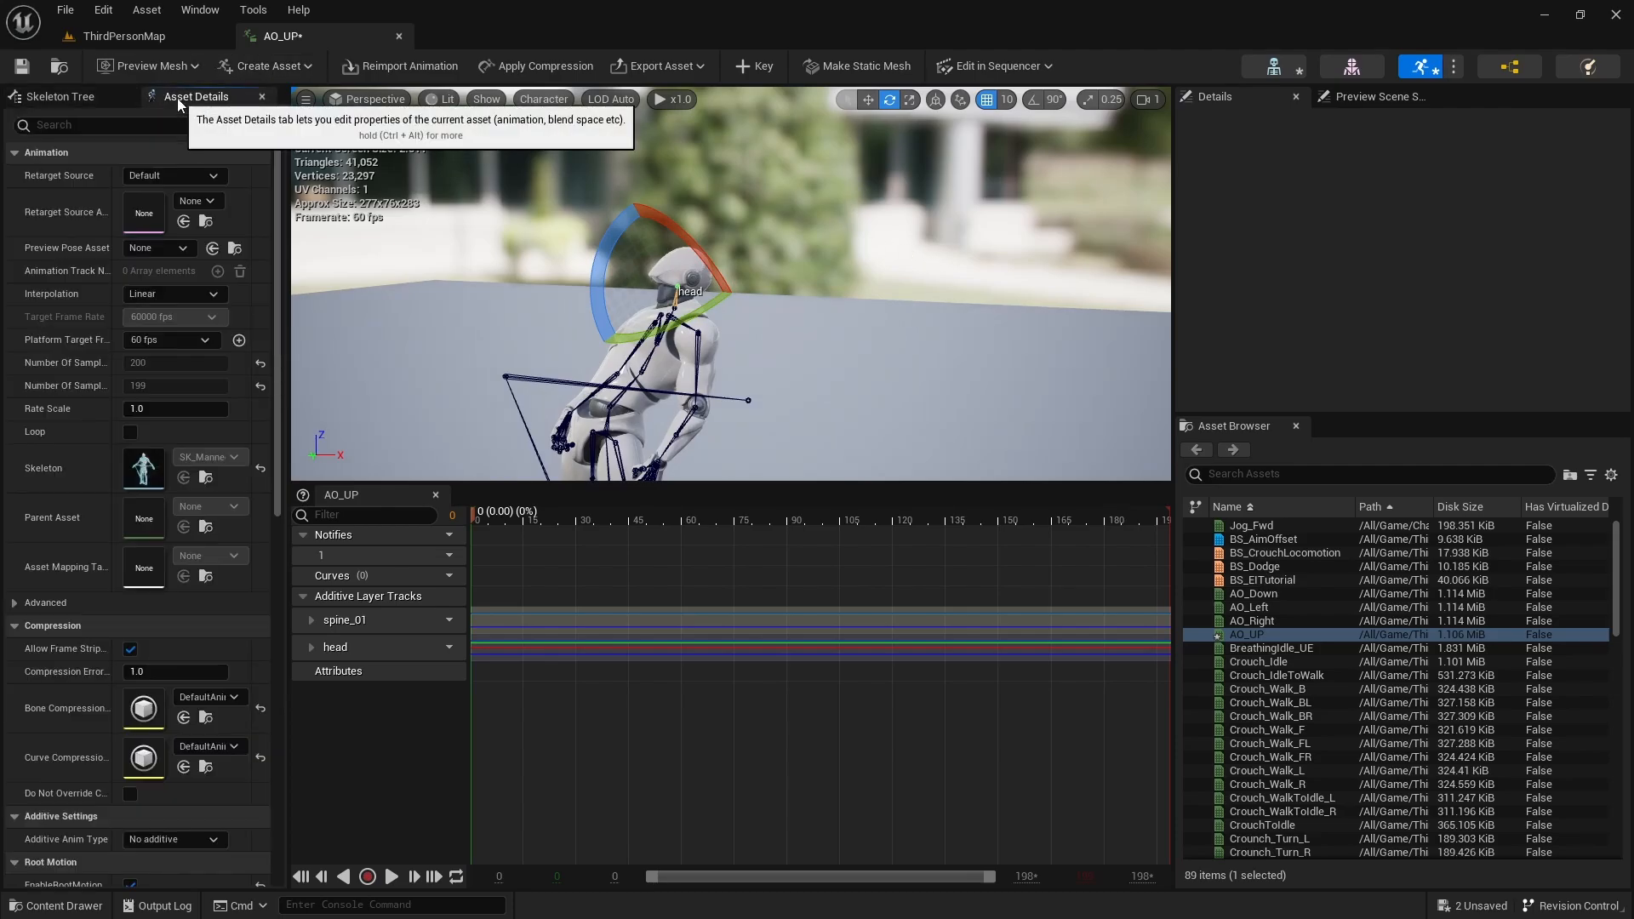
scroll(162, 540, "down", 5)
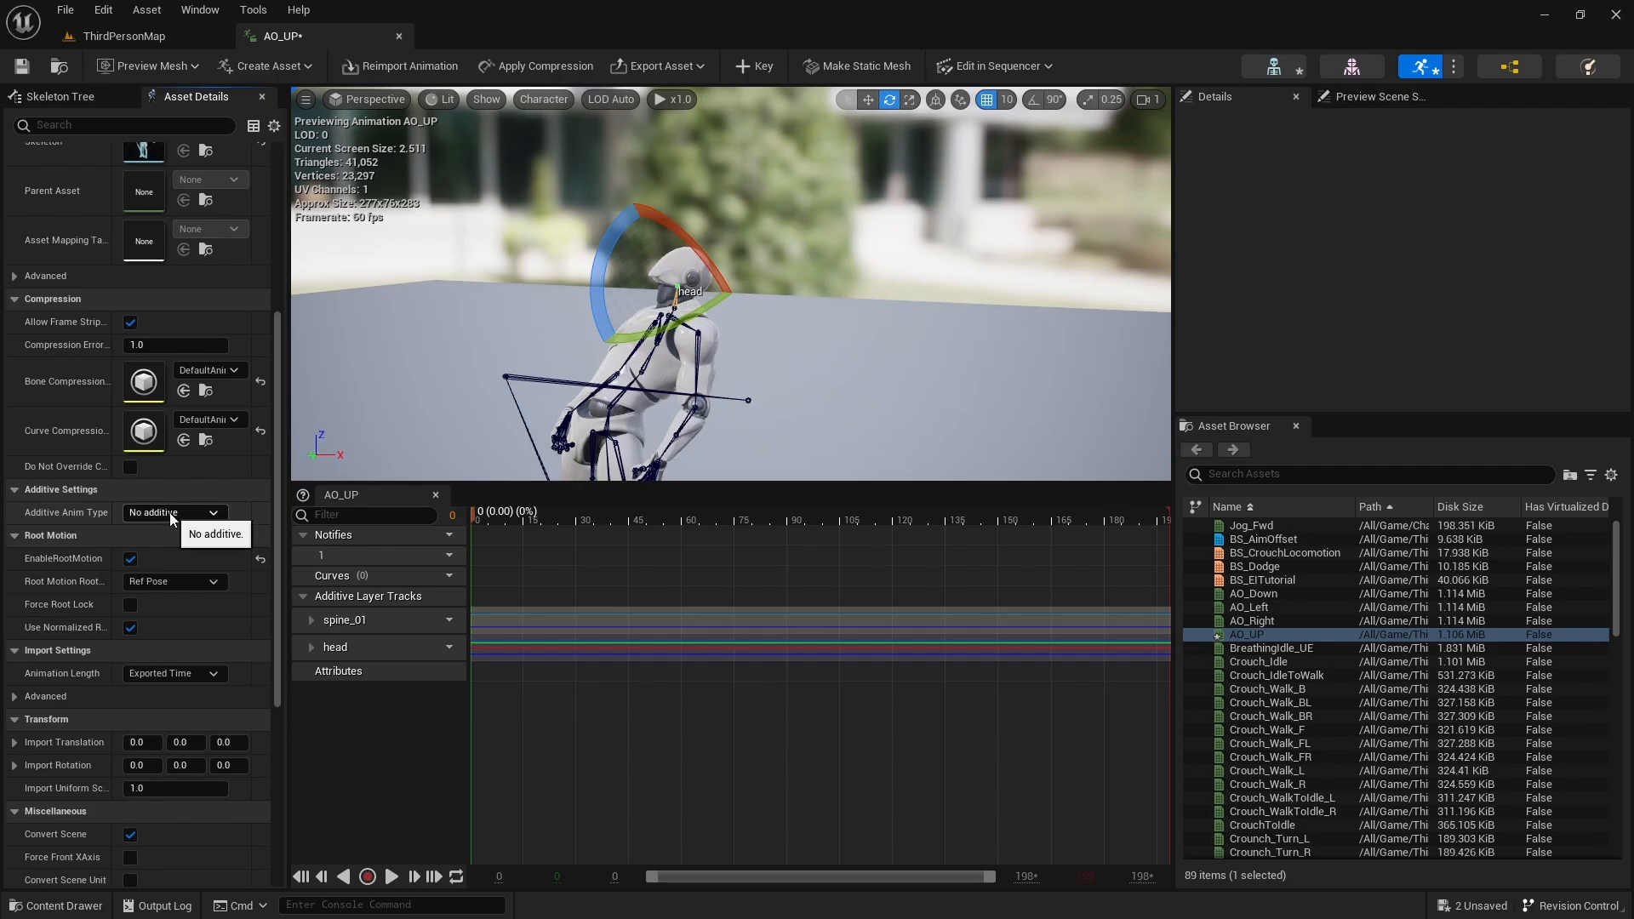
left_click(170, 512)
left_click(170, 561)
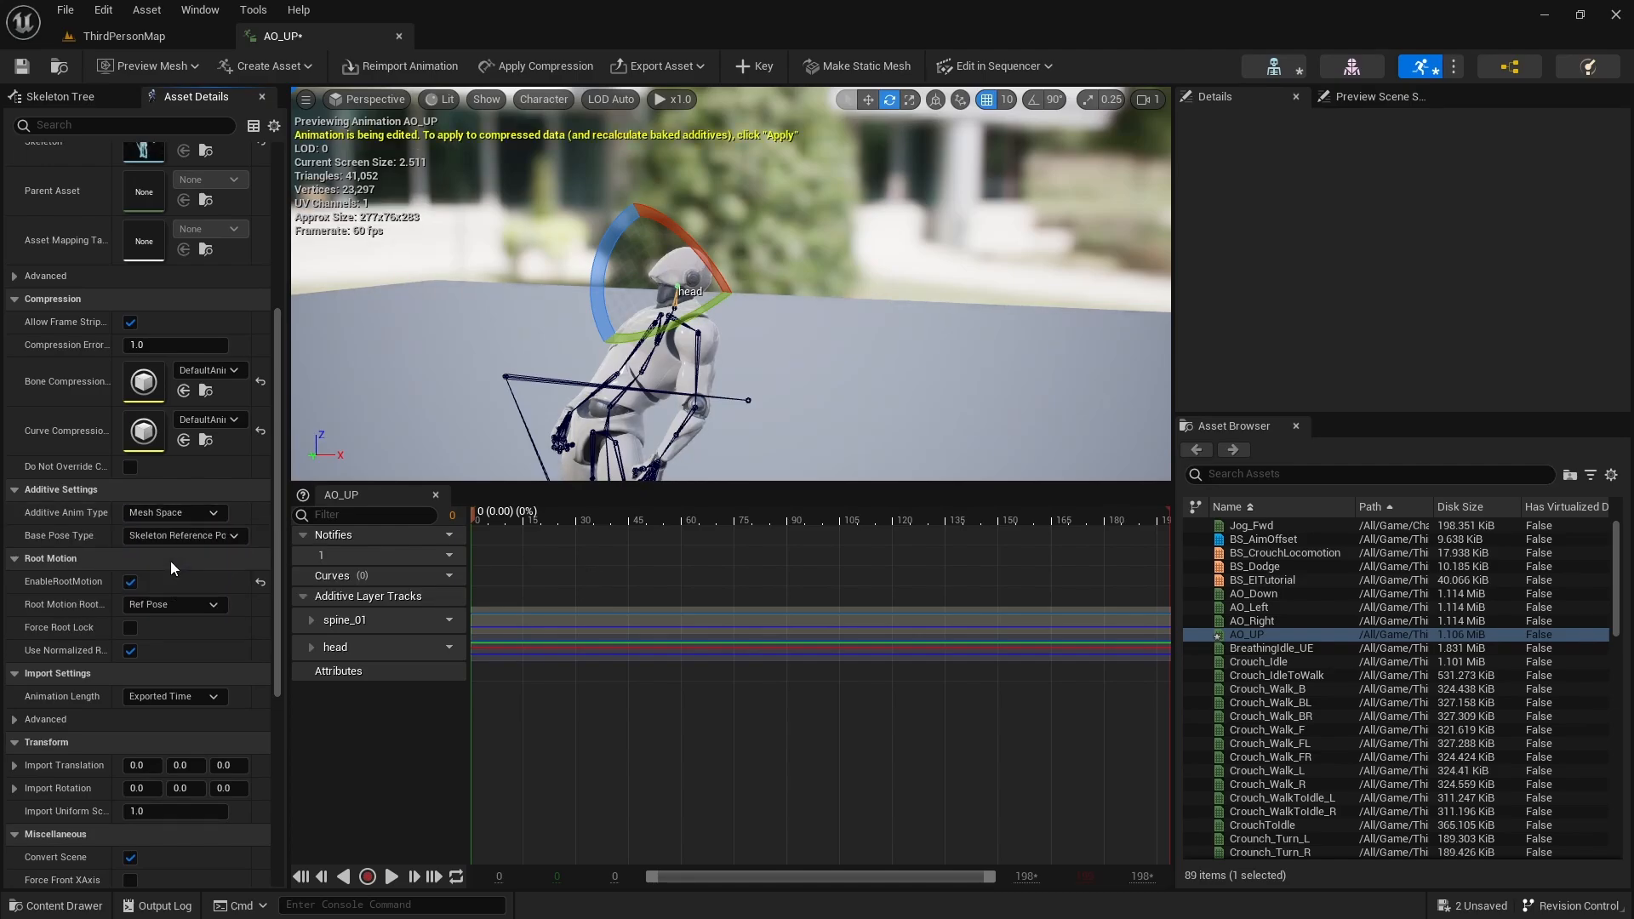
left_click(182, 536)
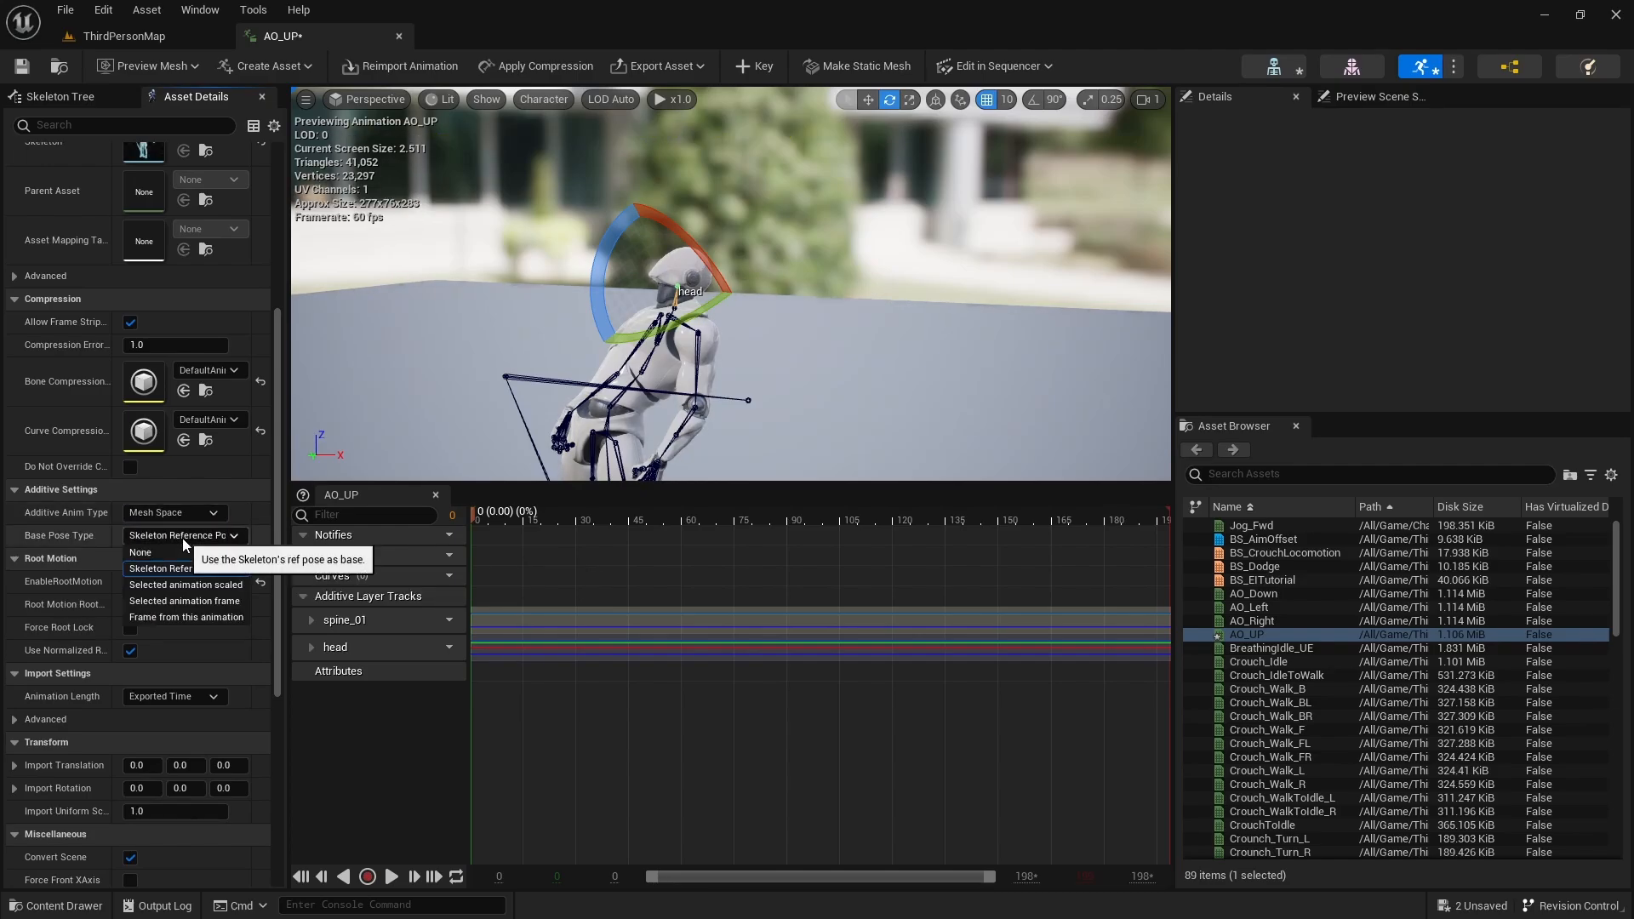
left_click(184, 599)
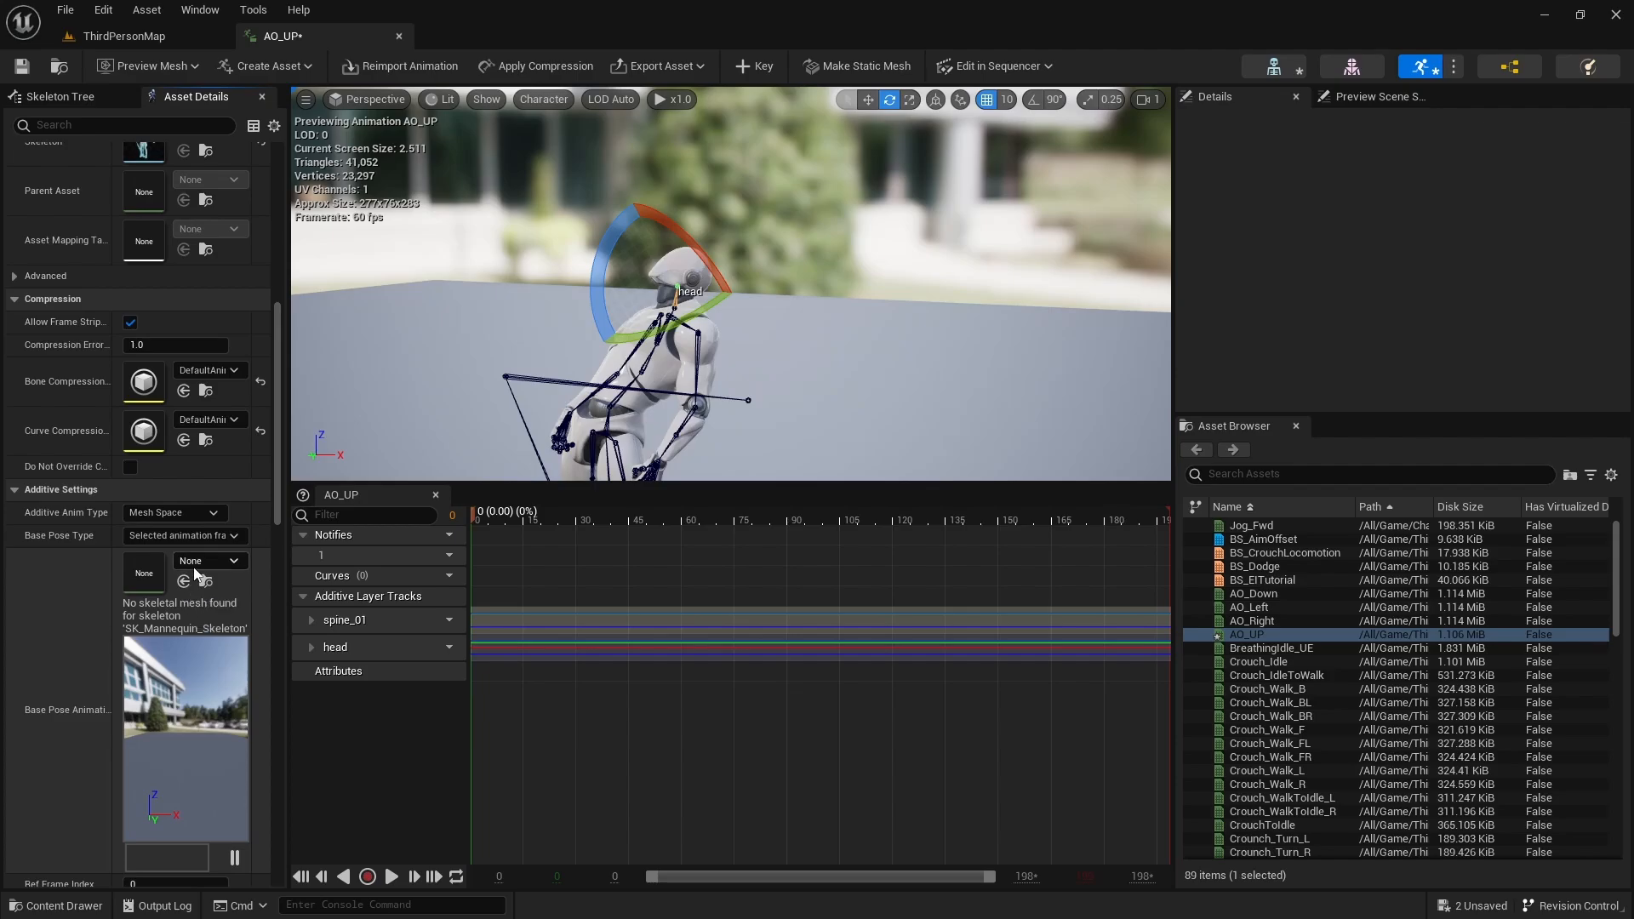
Set AO_UP's base pose animation to Idle_Default, then save and close the animation
left_click(205, 561)
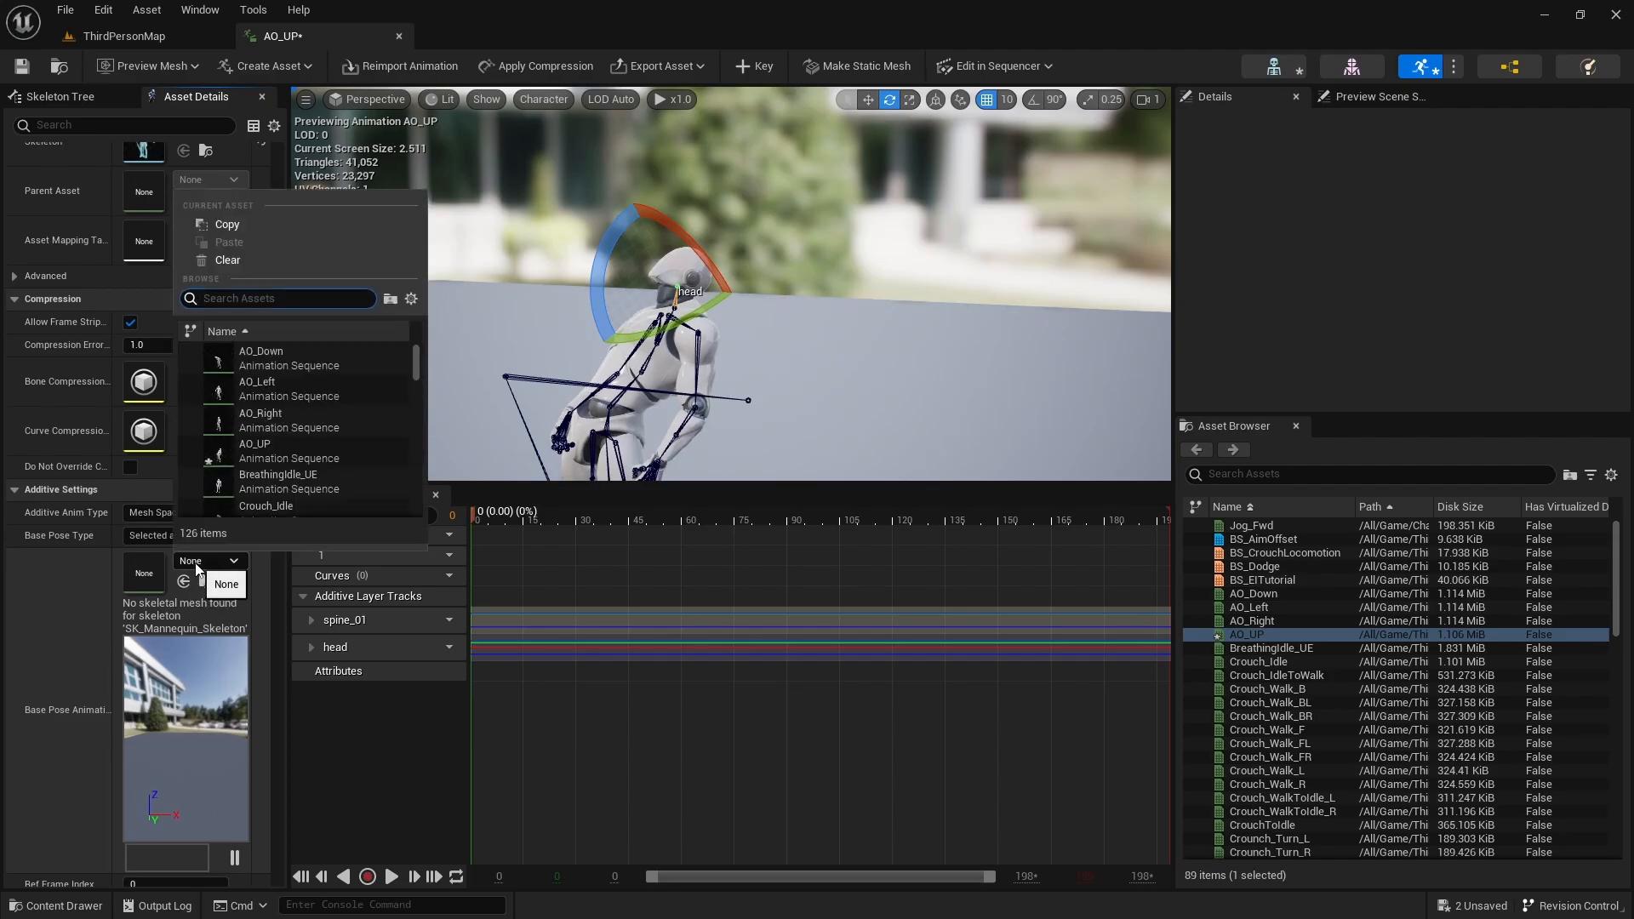
type("idle_de")
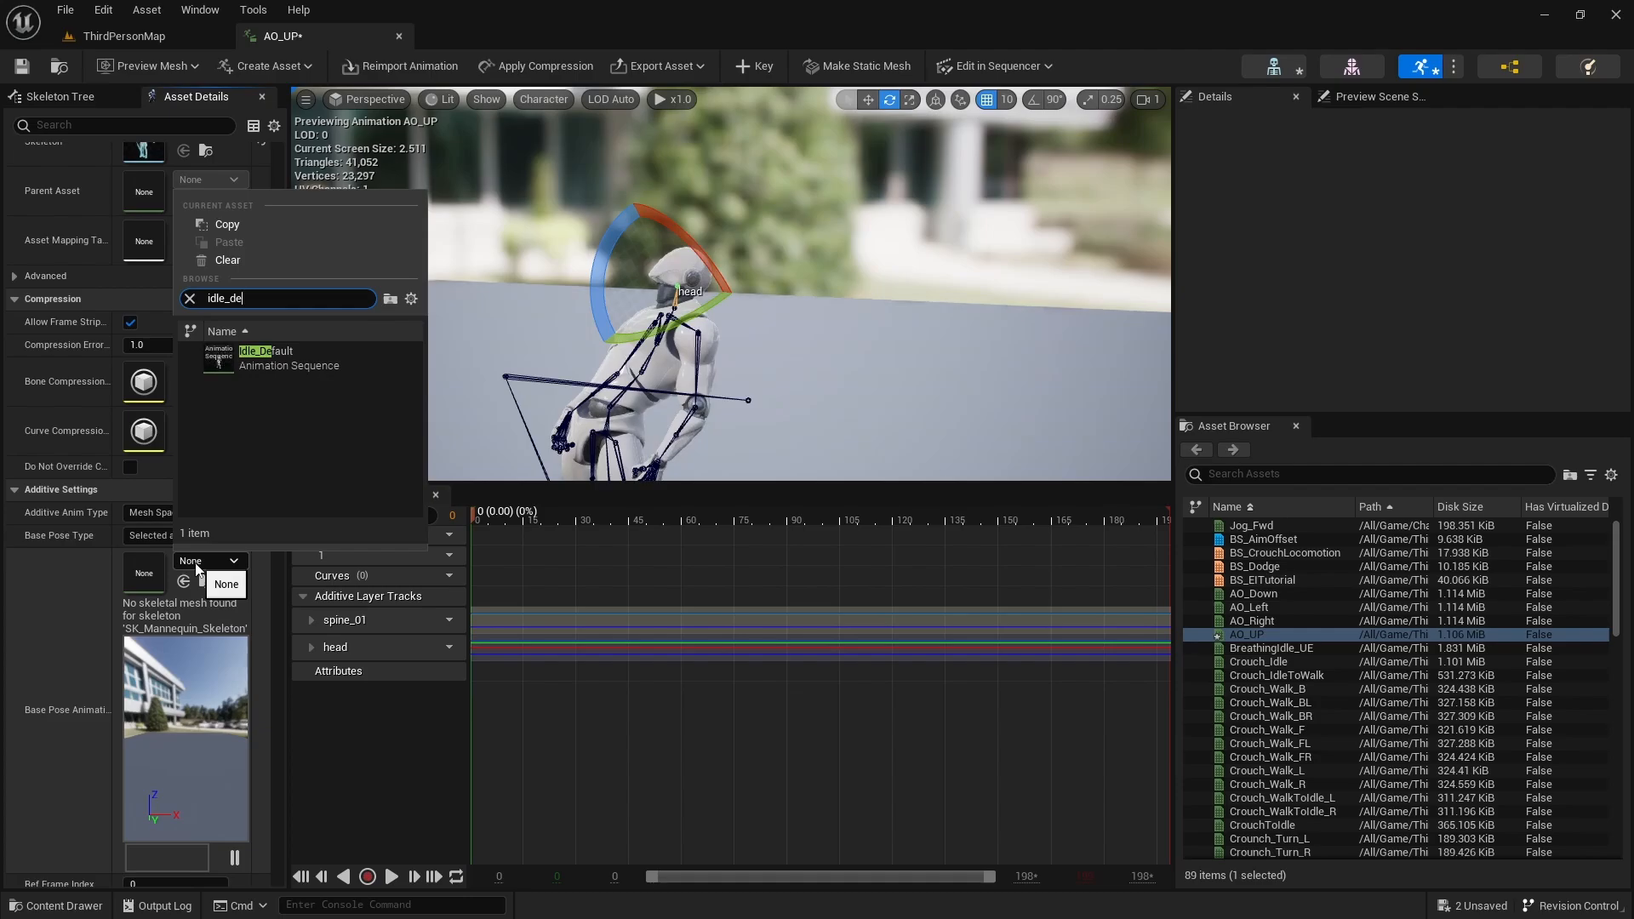
left_click(266, 357)
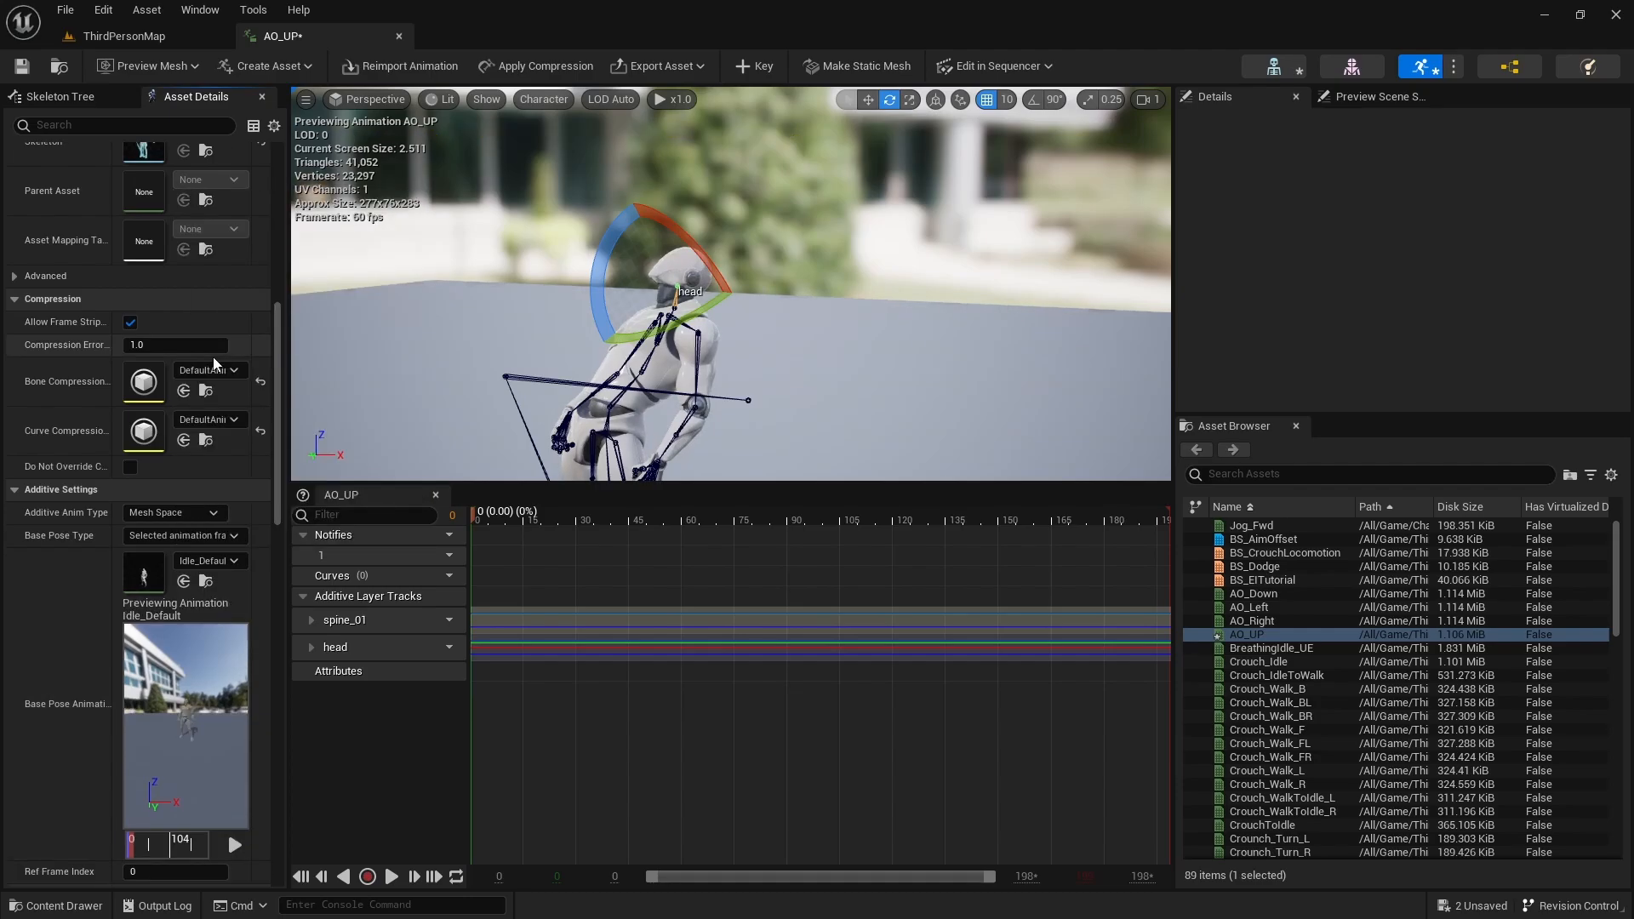
left_click(21, 66)
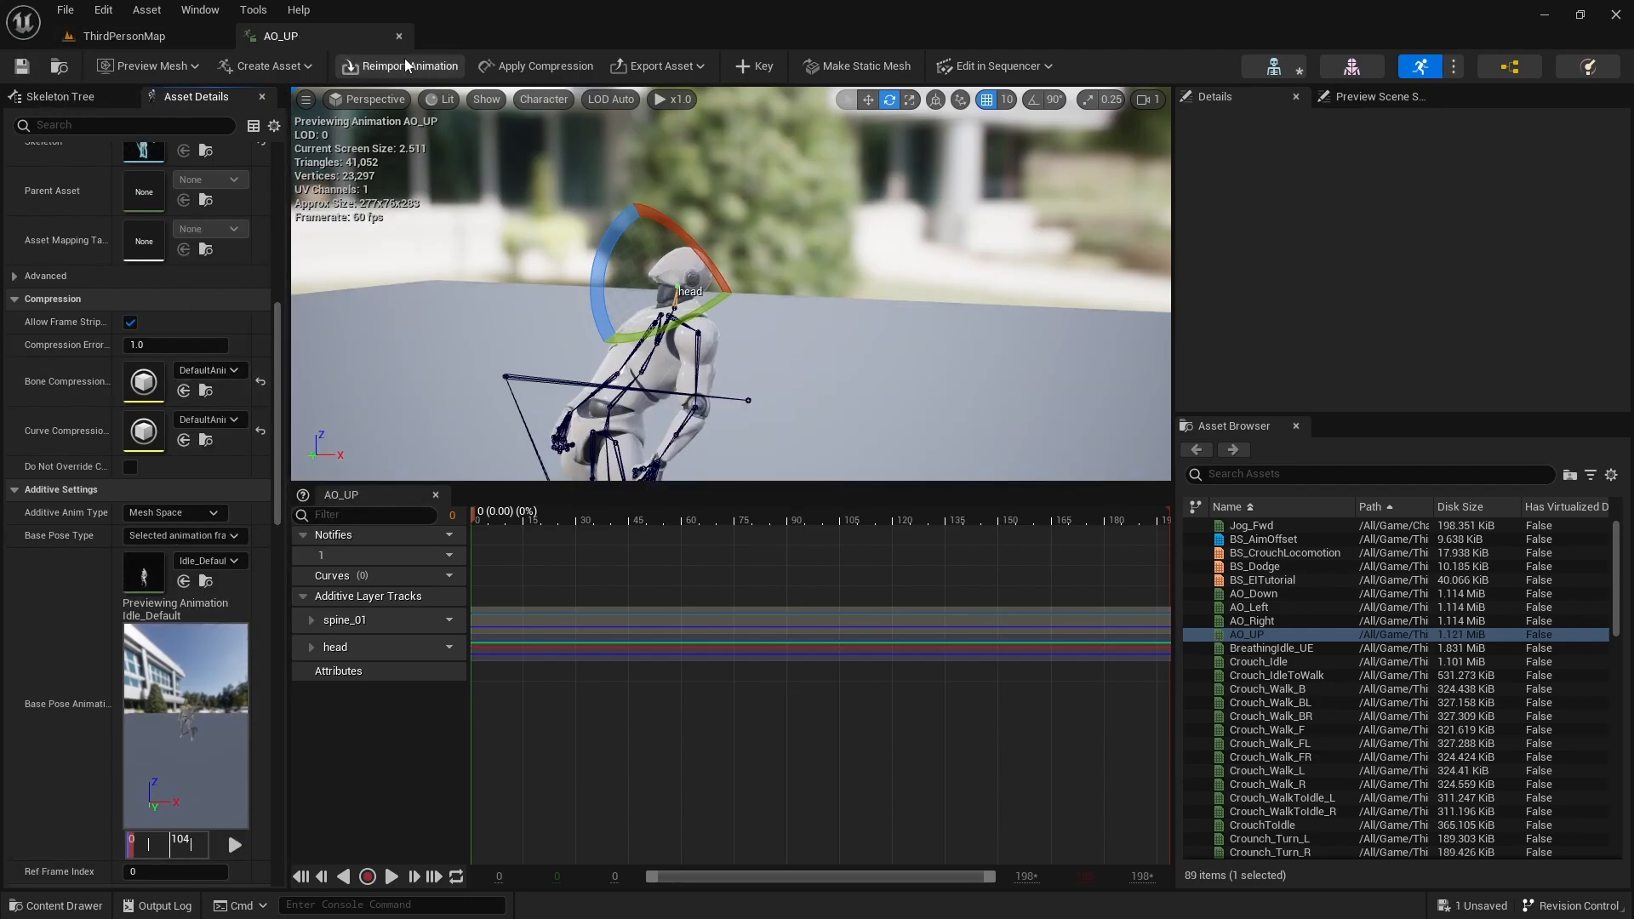
left_click(398, 36)
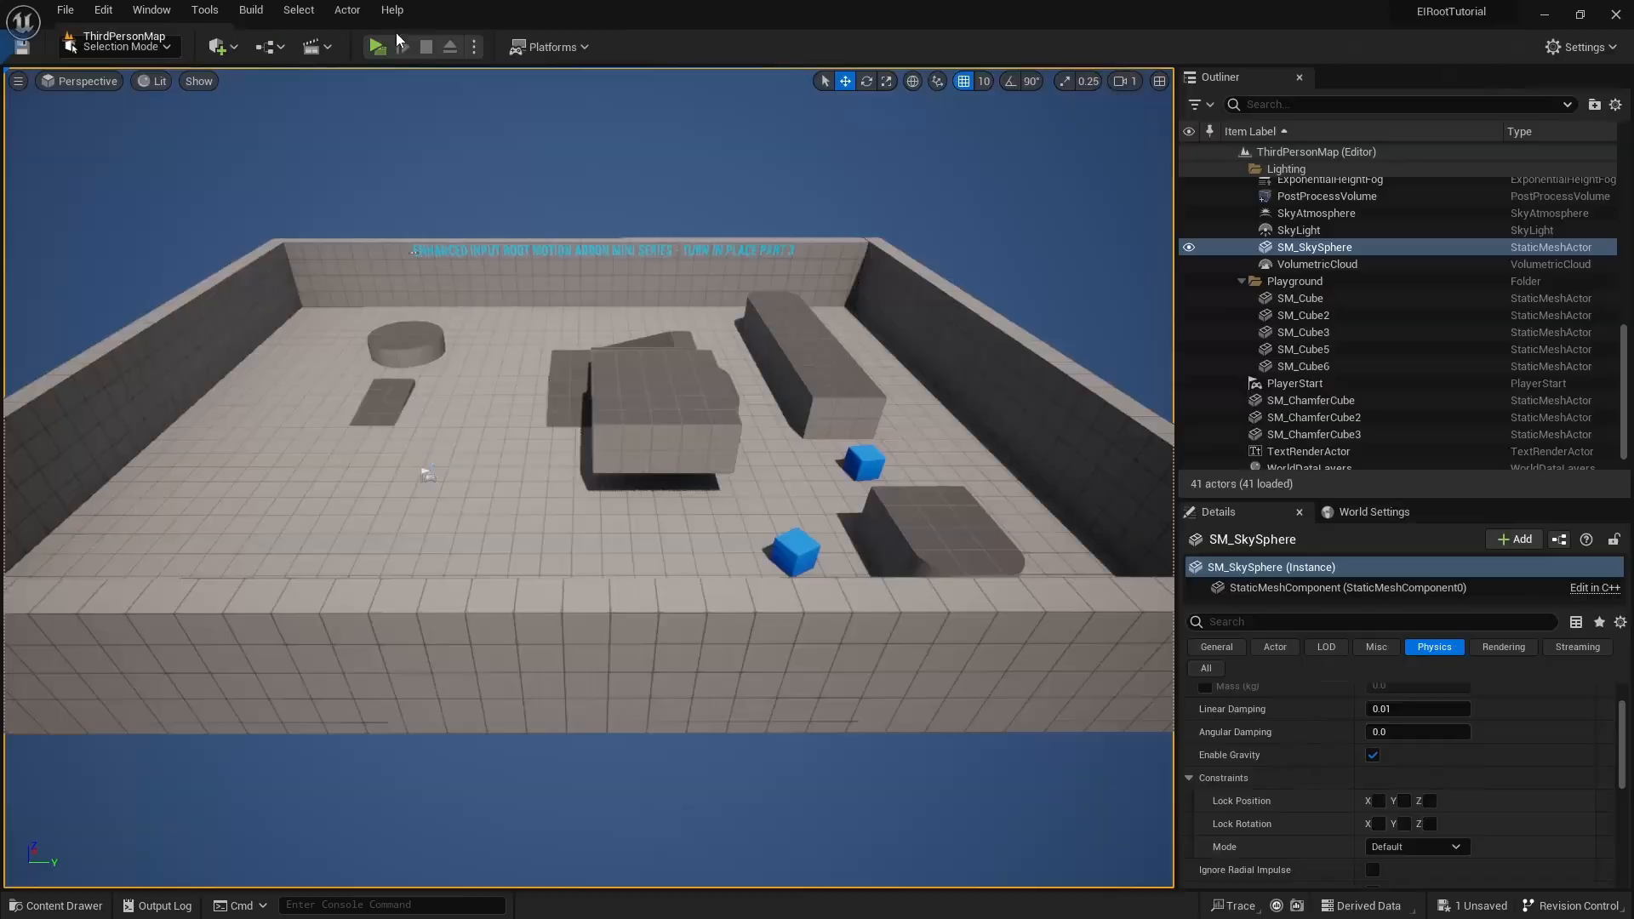
Clear the asset search and open the ABP_EITutorial animation blueprint from the ThirdPerson Blueprints folder
key("ctrl+space")
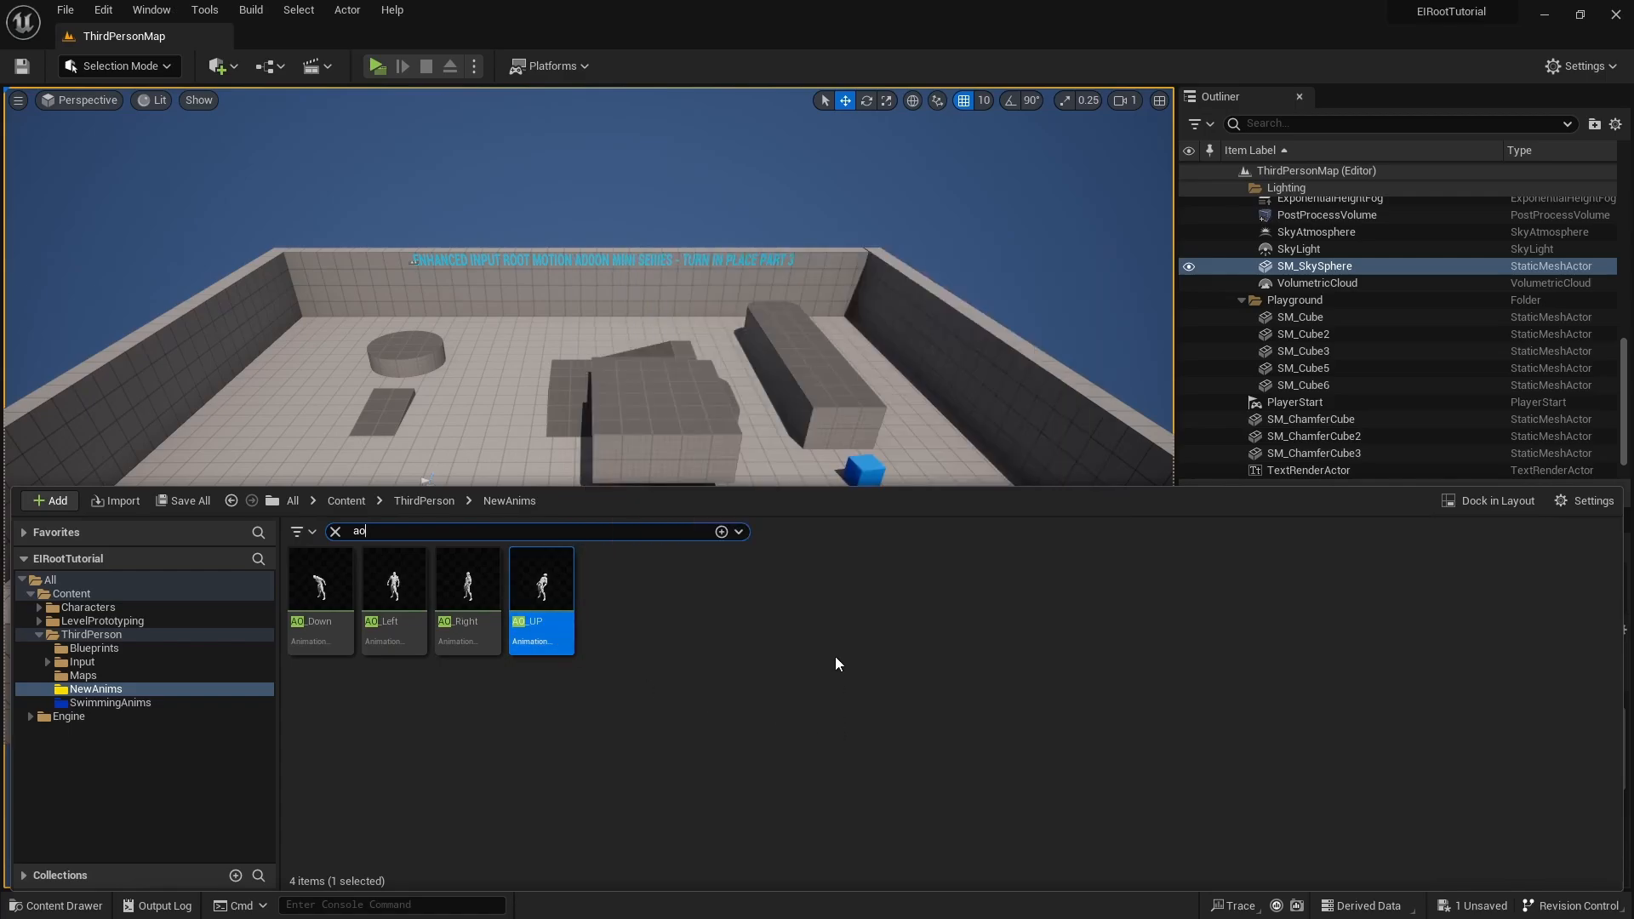
left_click(335, 531)
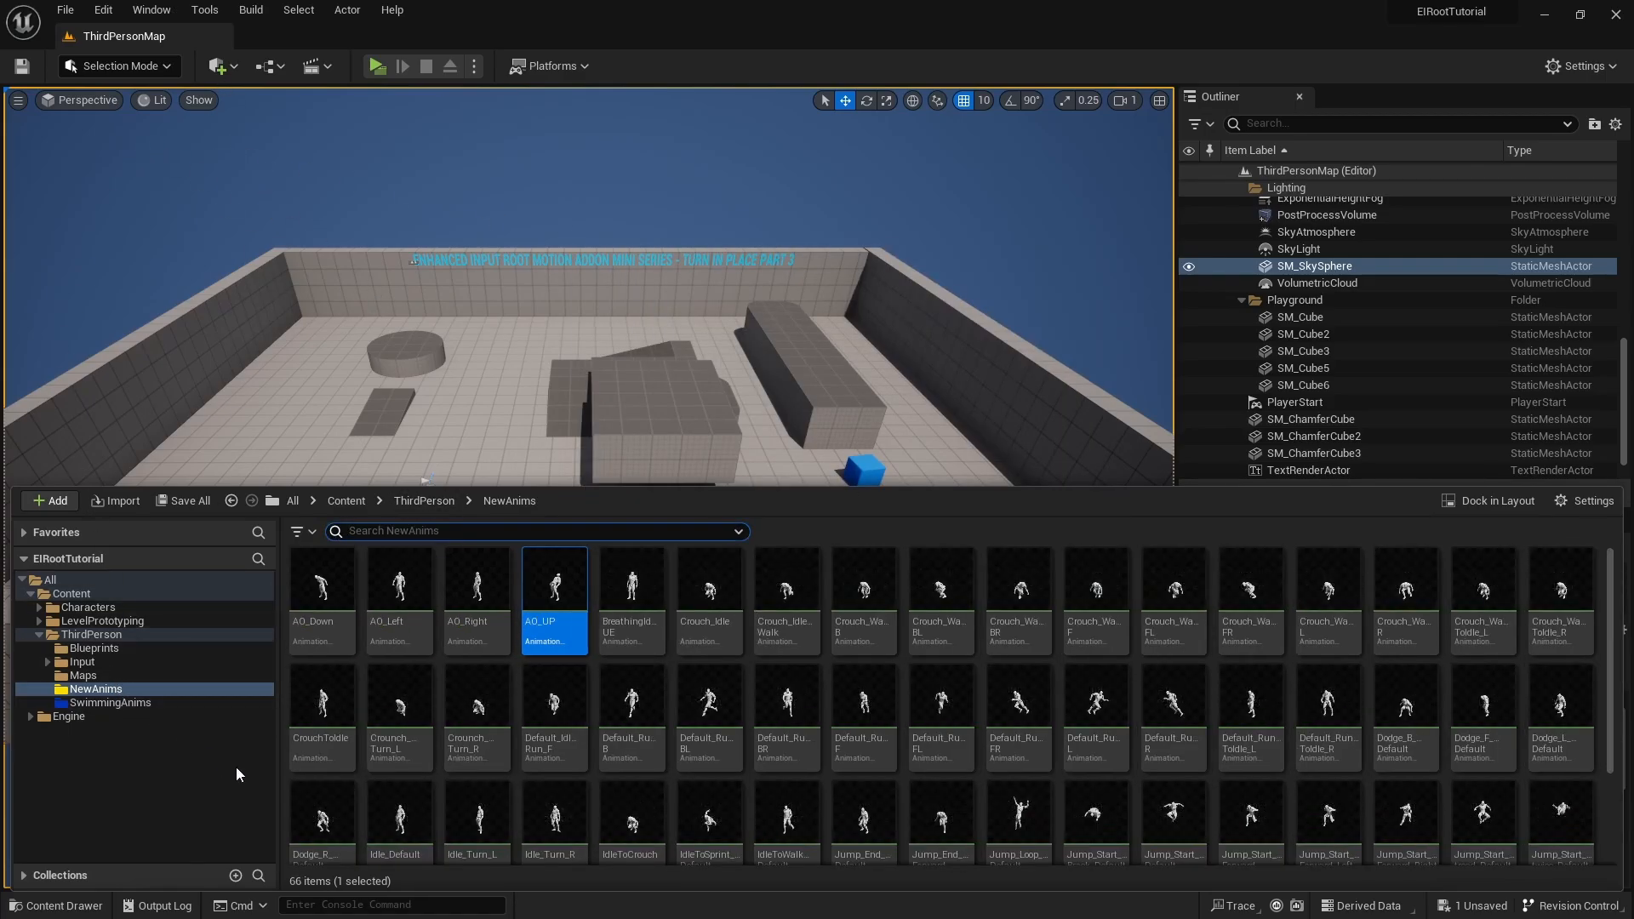
left_click(85, 648)
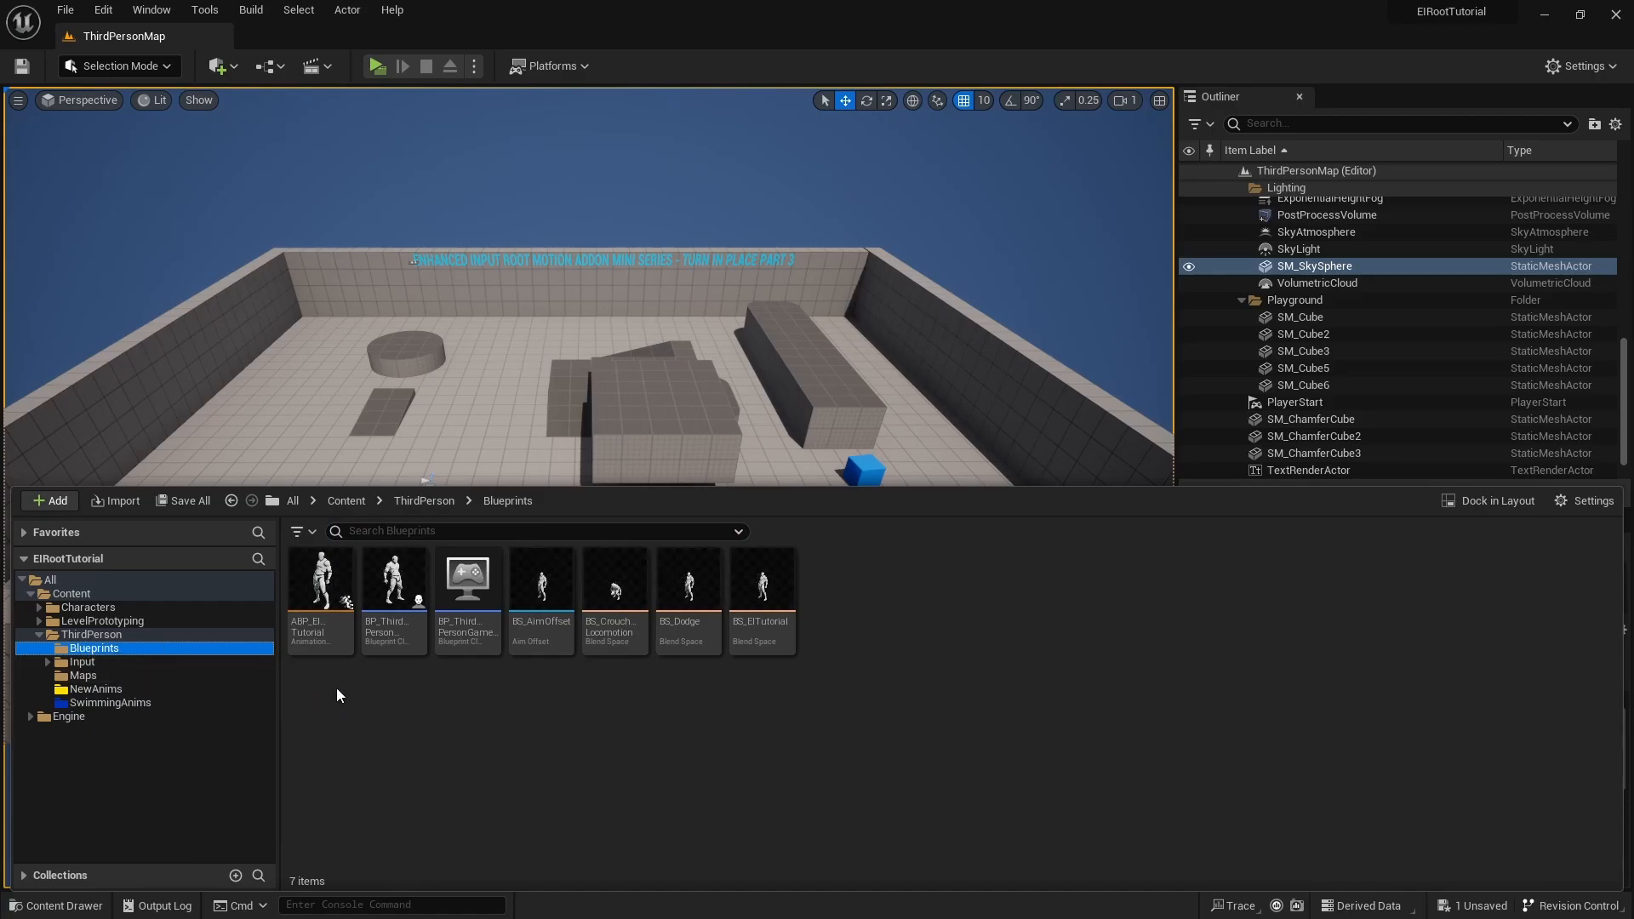
double_click(320, 587)
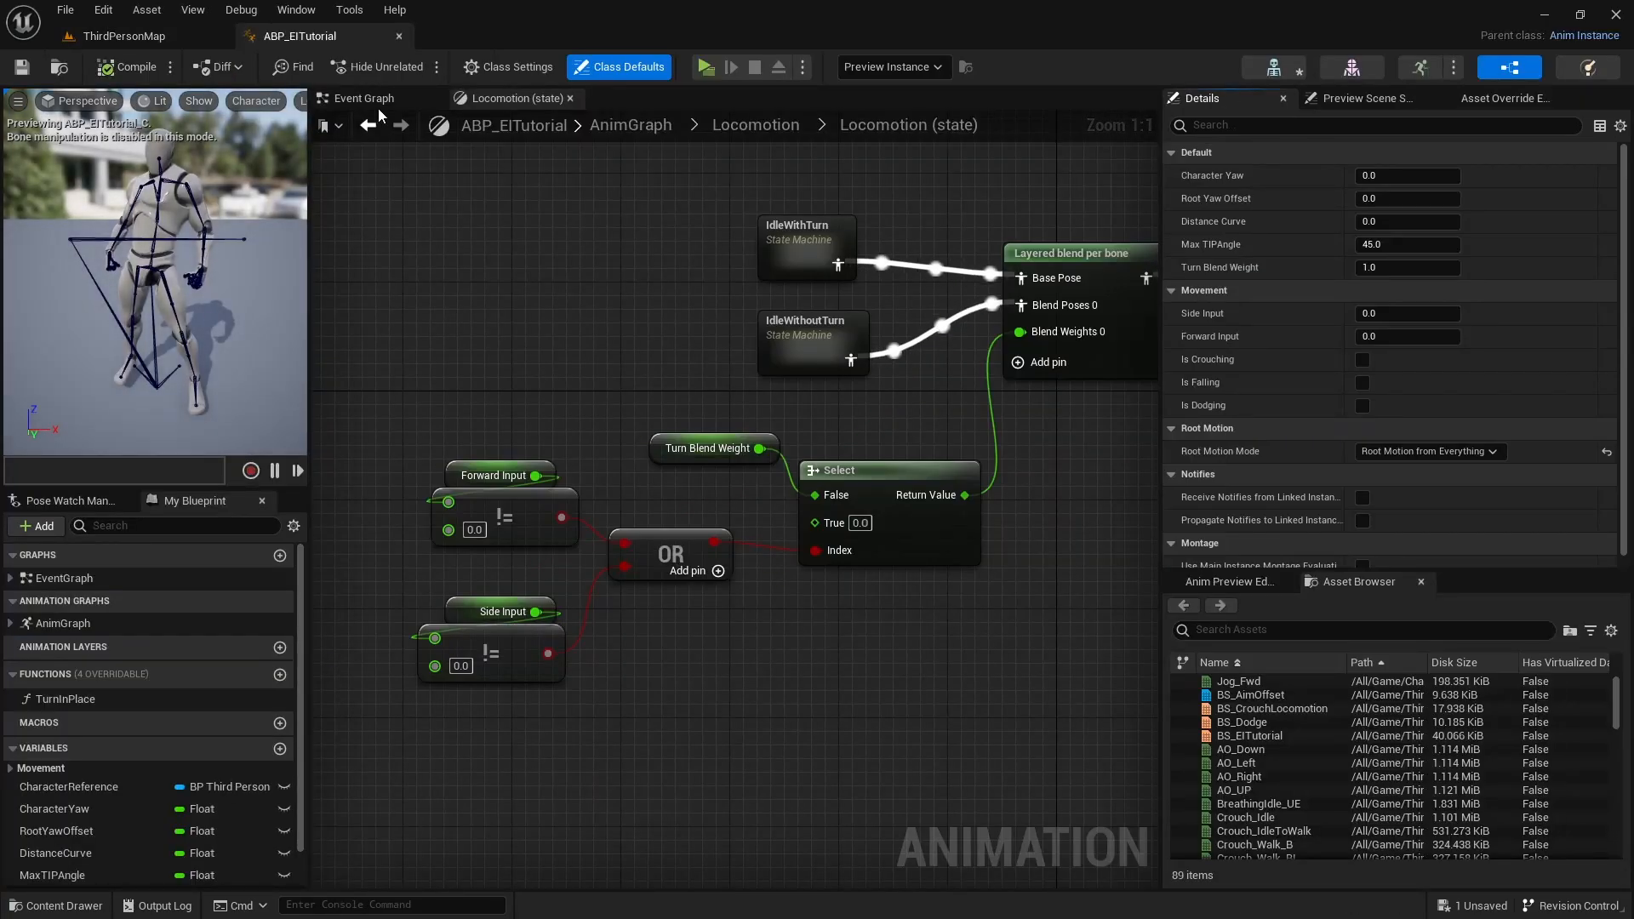
Go to the AnimGraph, inspect the states inside the Main state machine and return to the AnimGraph
left_click(628, 125)
right_click_drag(362, 674, 543, 411)
double_click(512, 451)
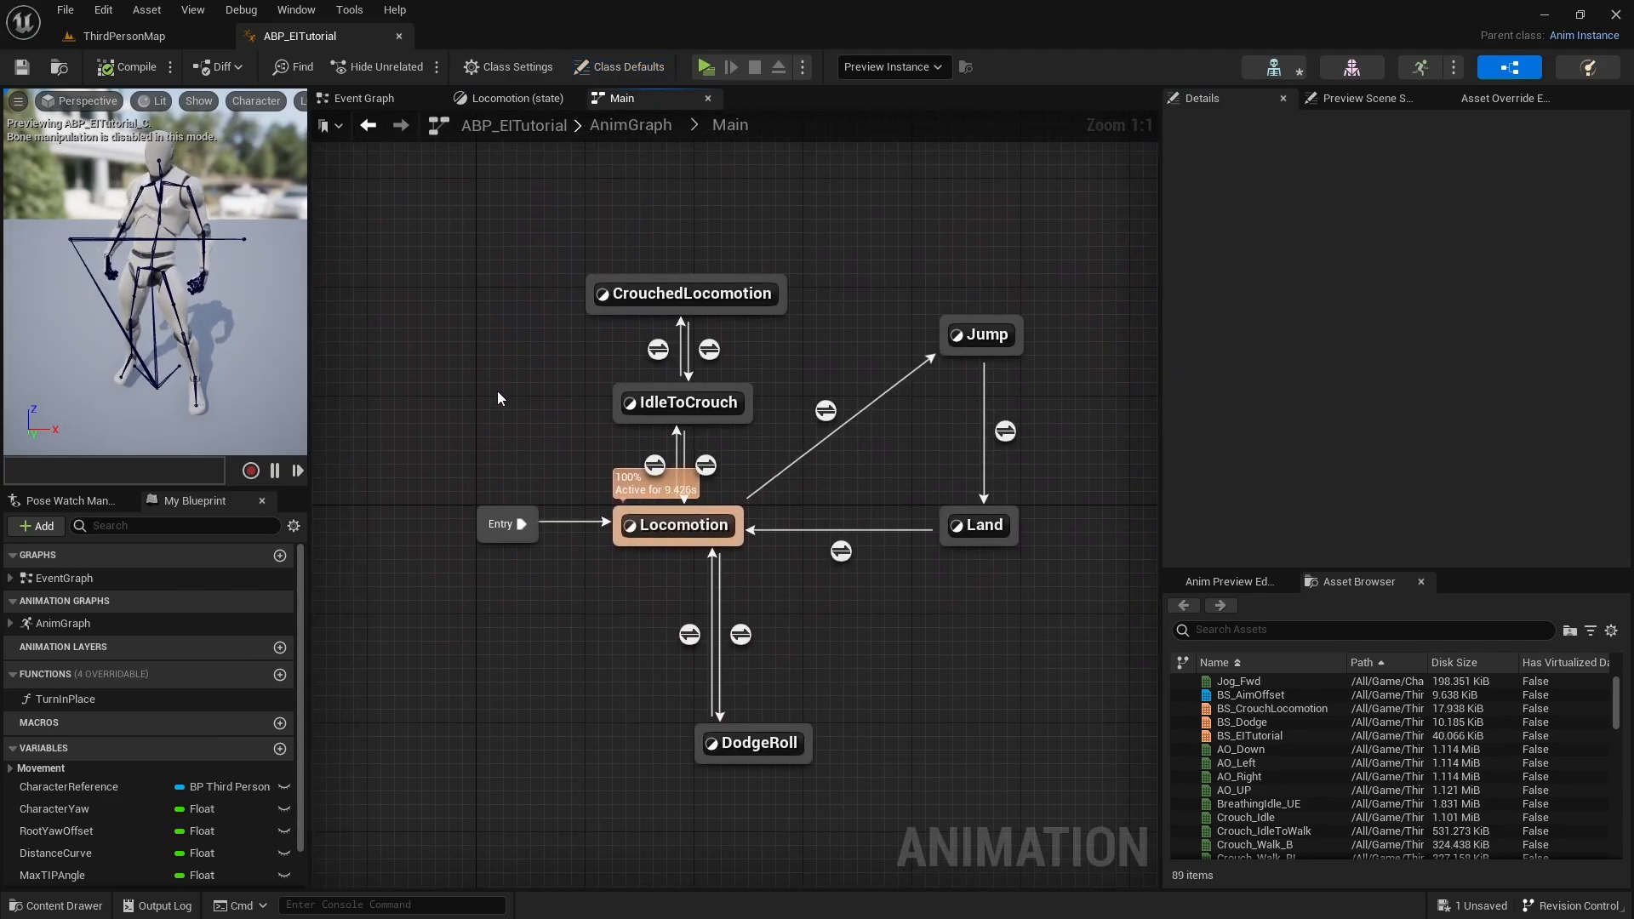
left_click(368, 126)
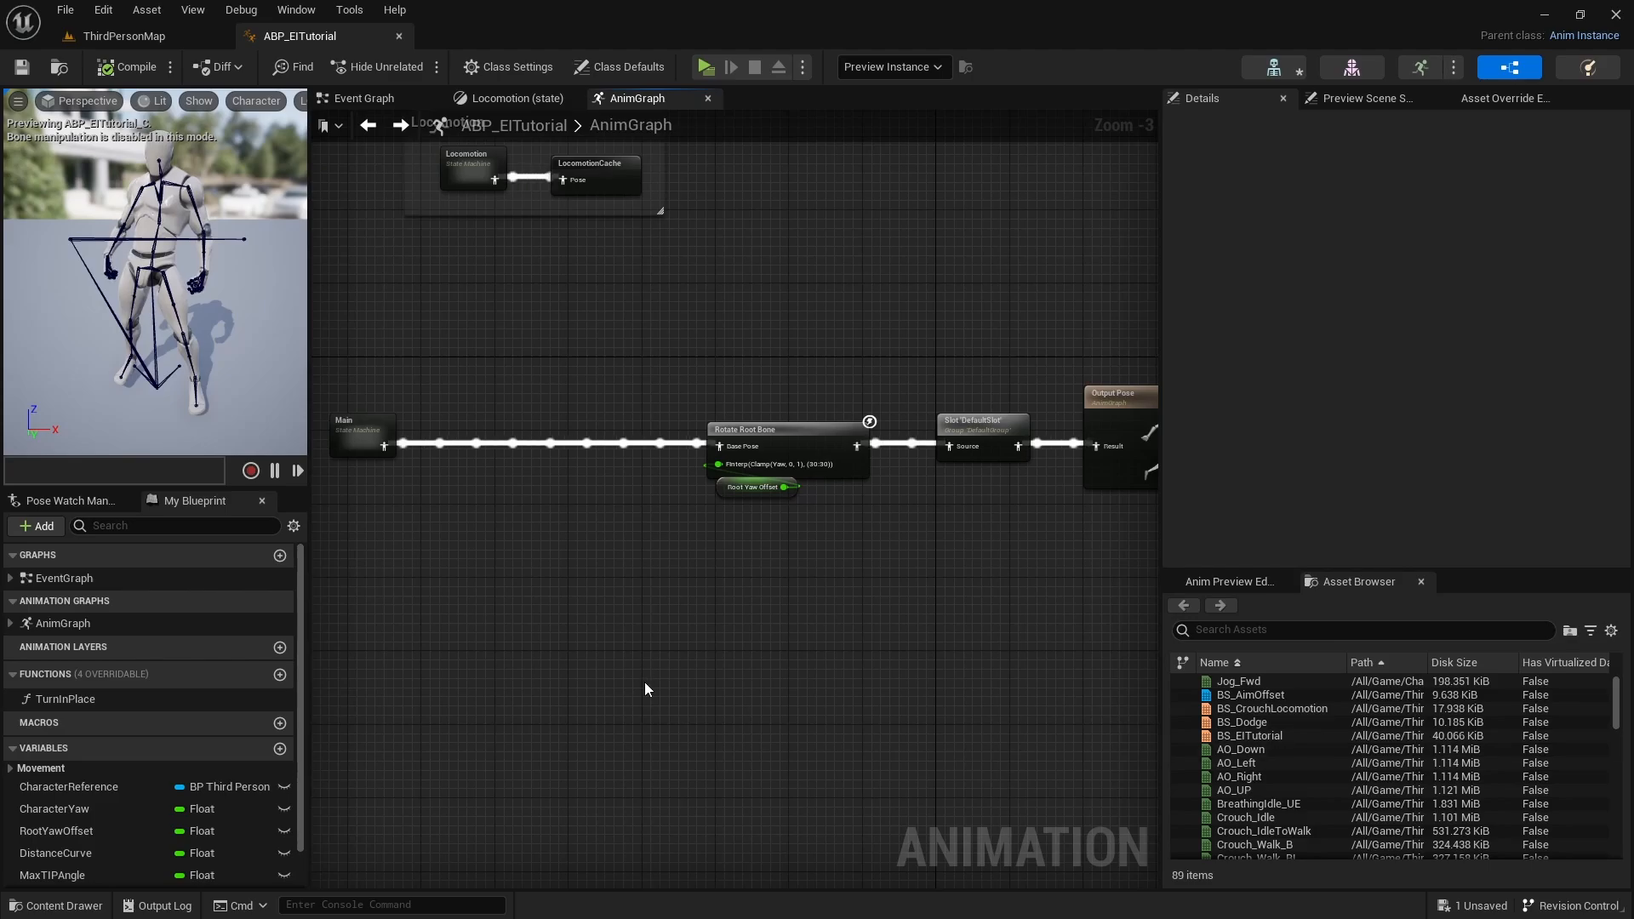
Try to open the BS_AimOffset aim offset from the Blueprints folder and dismiss the resulting notification
key("ctrl+space")
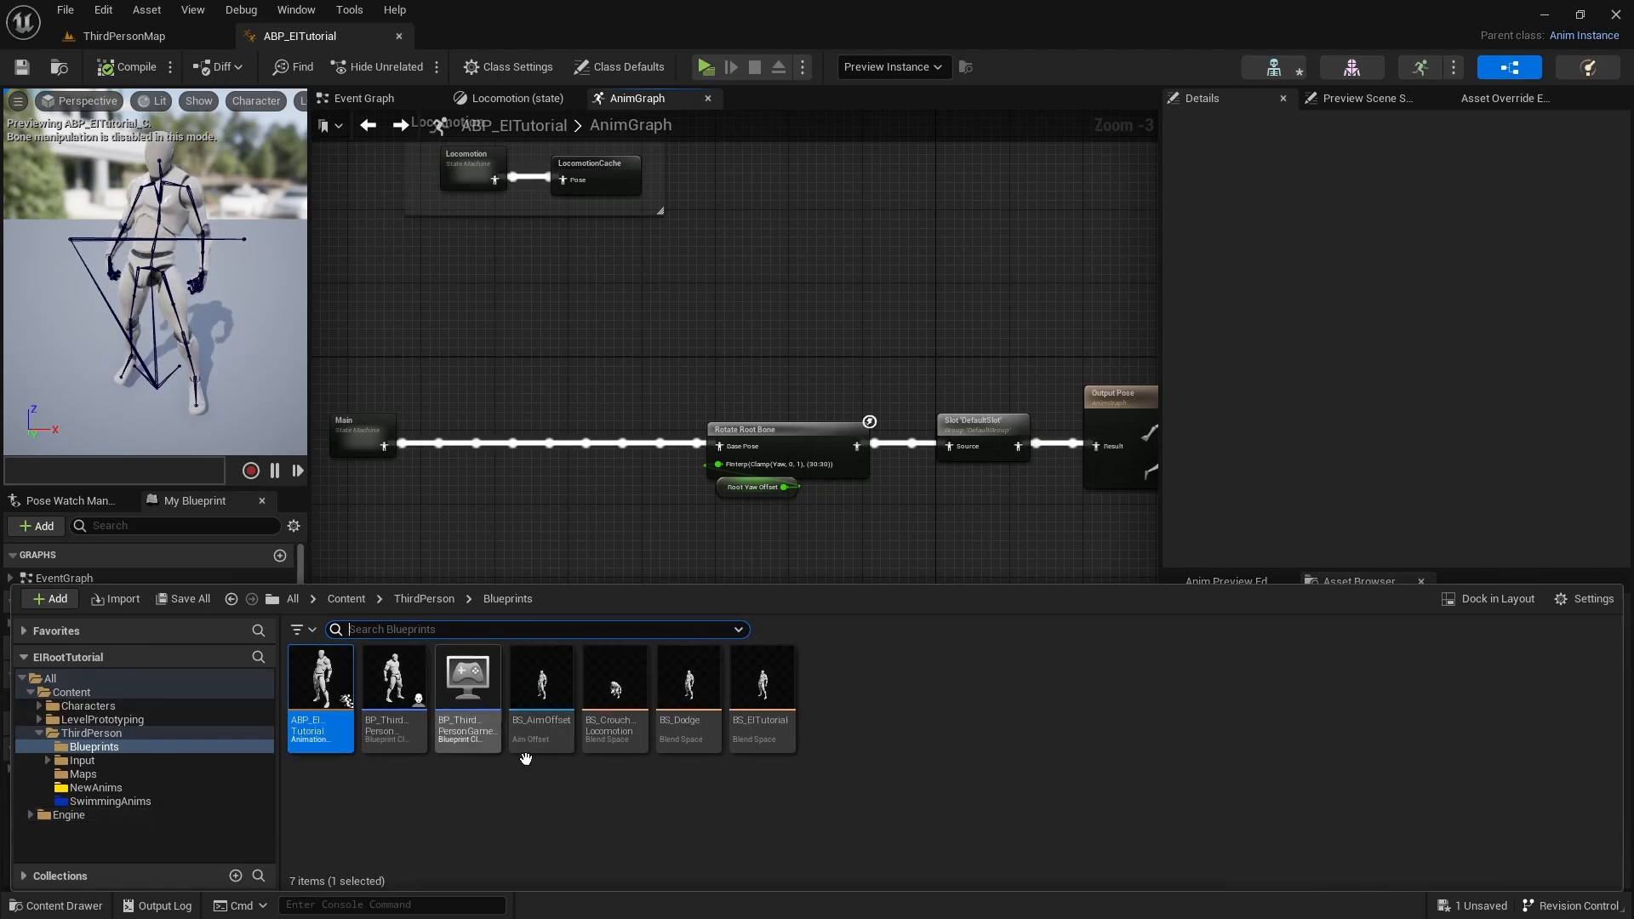
left_click(543, 718)
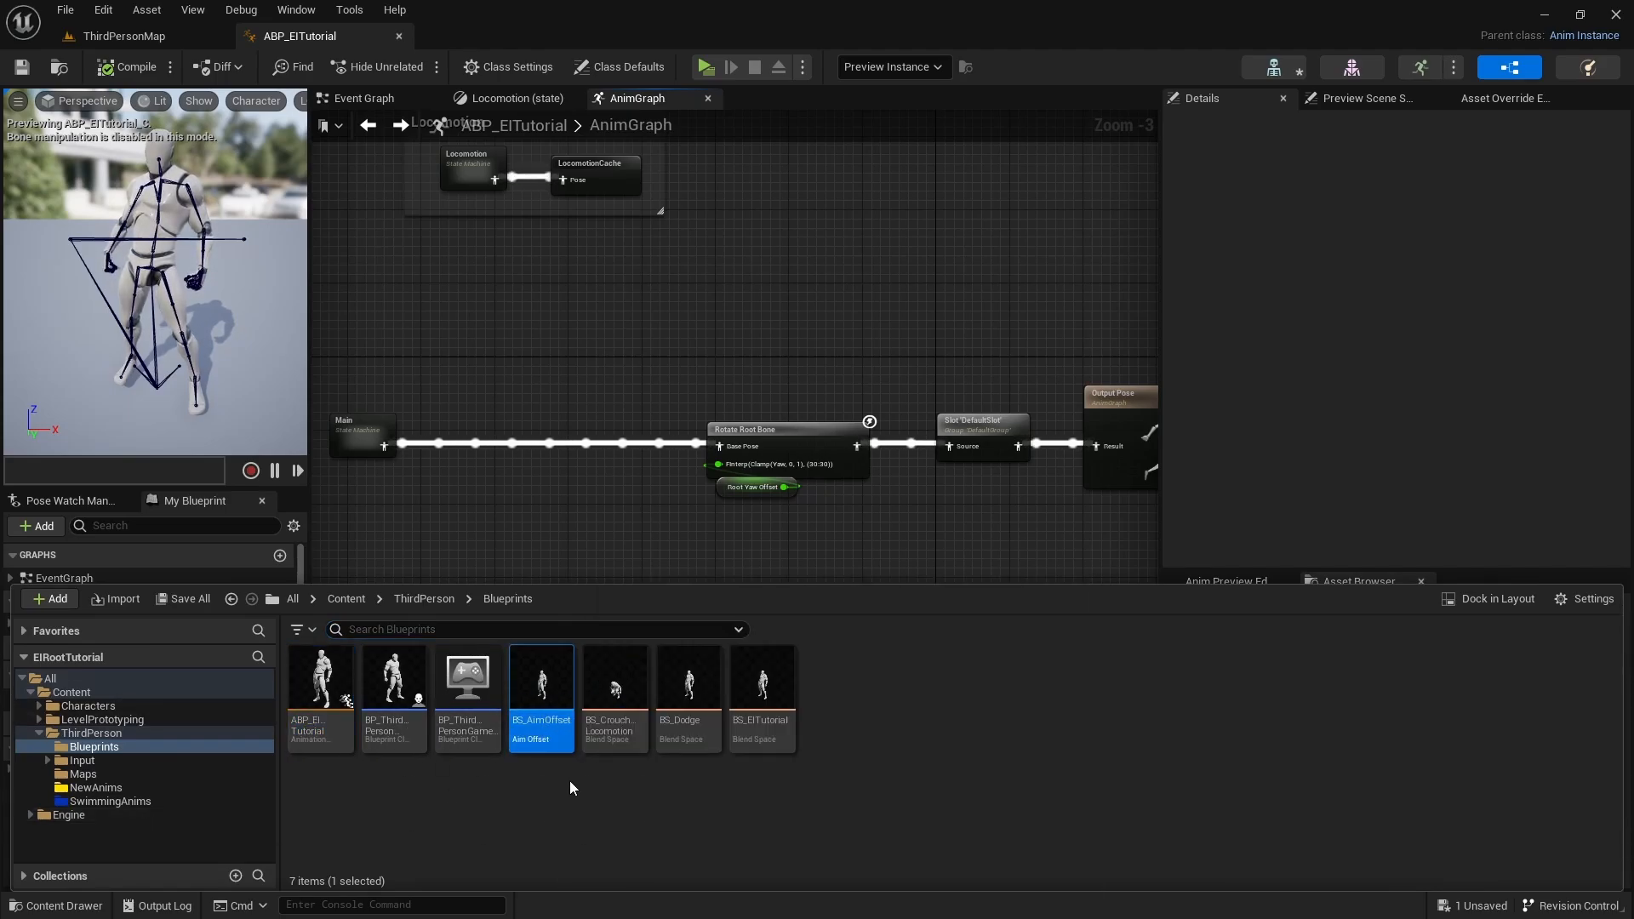
mouse_move(555, 744)
double_click(558, 747)
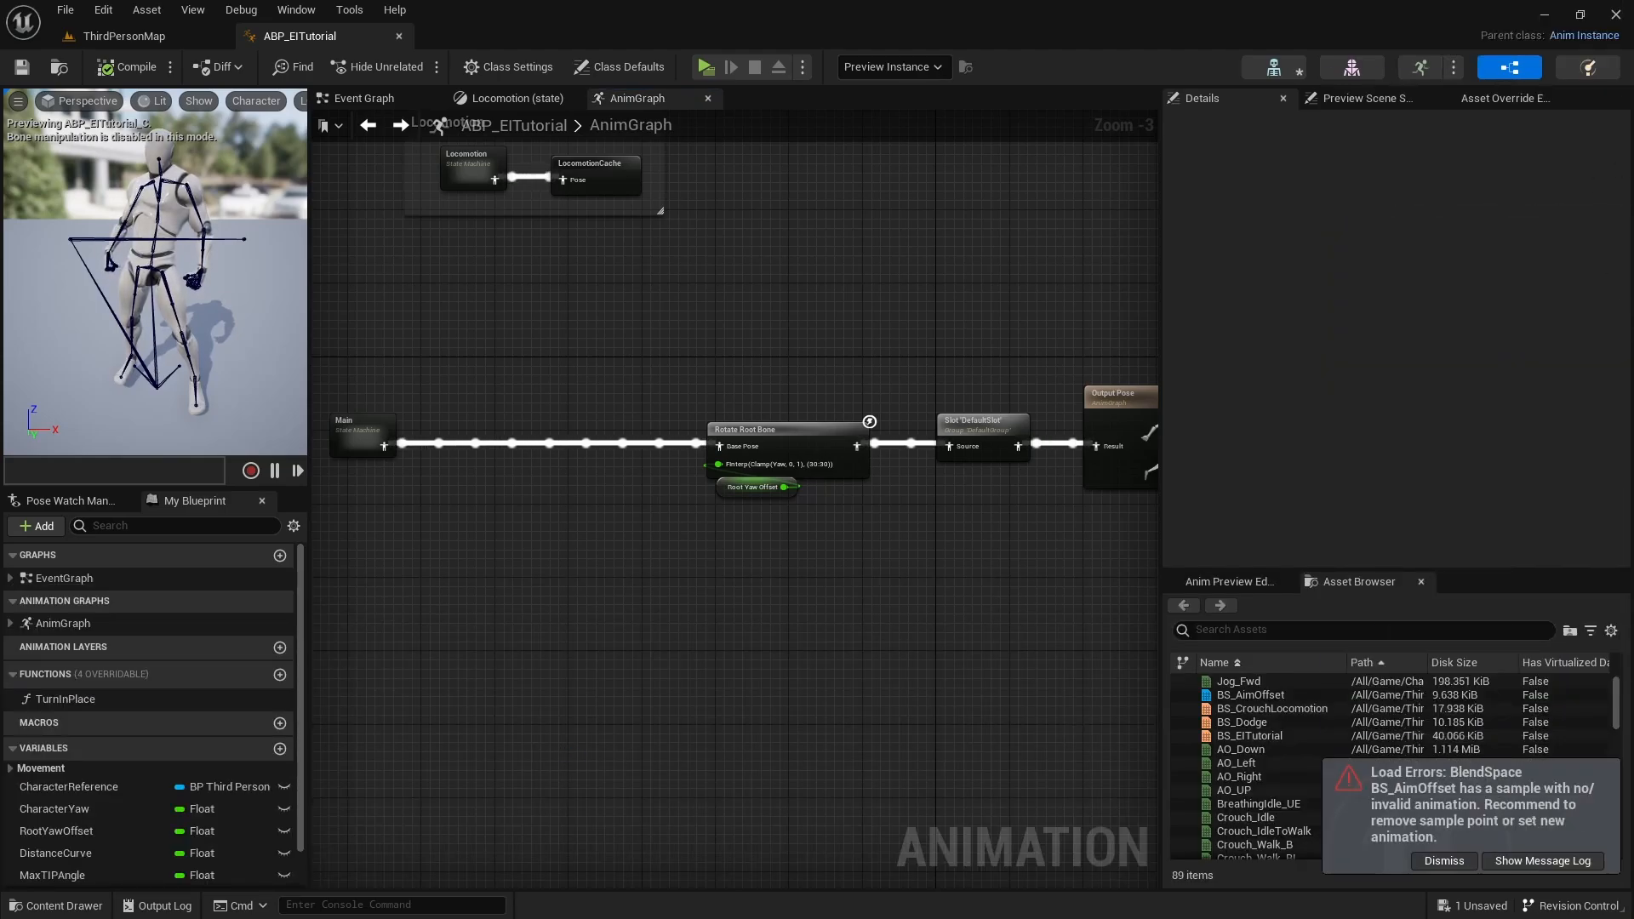
key("ctrl+space")
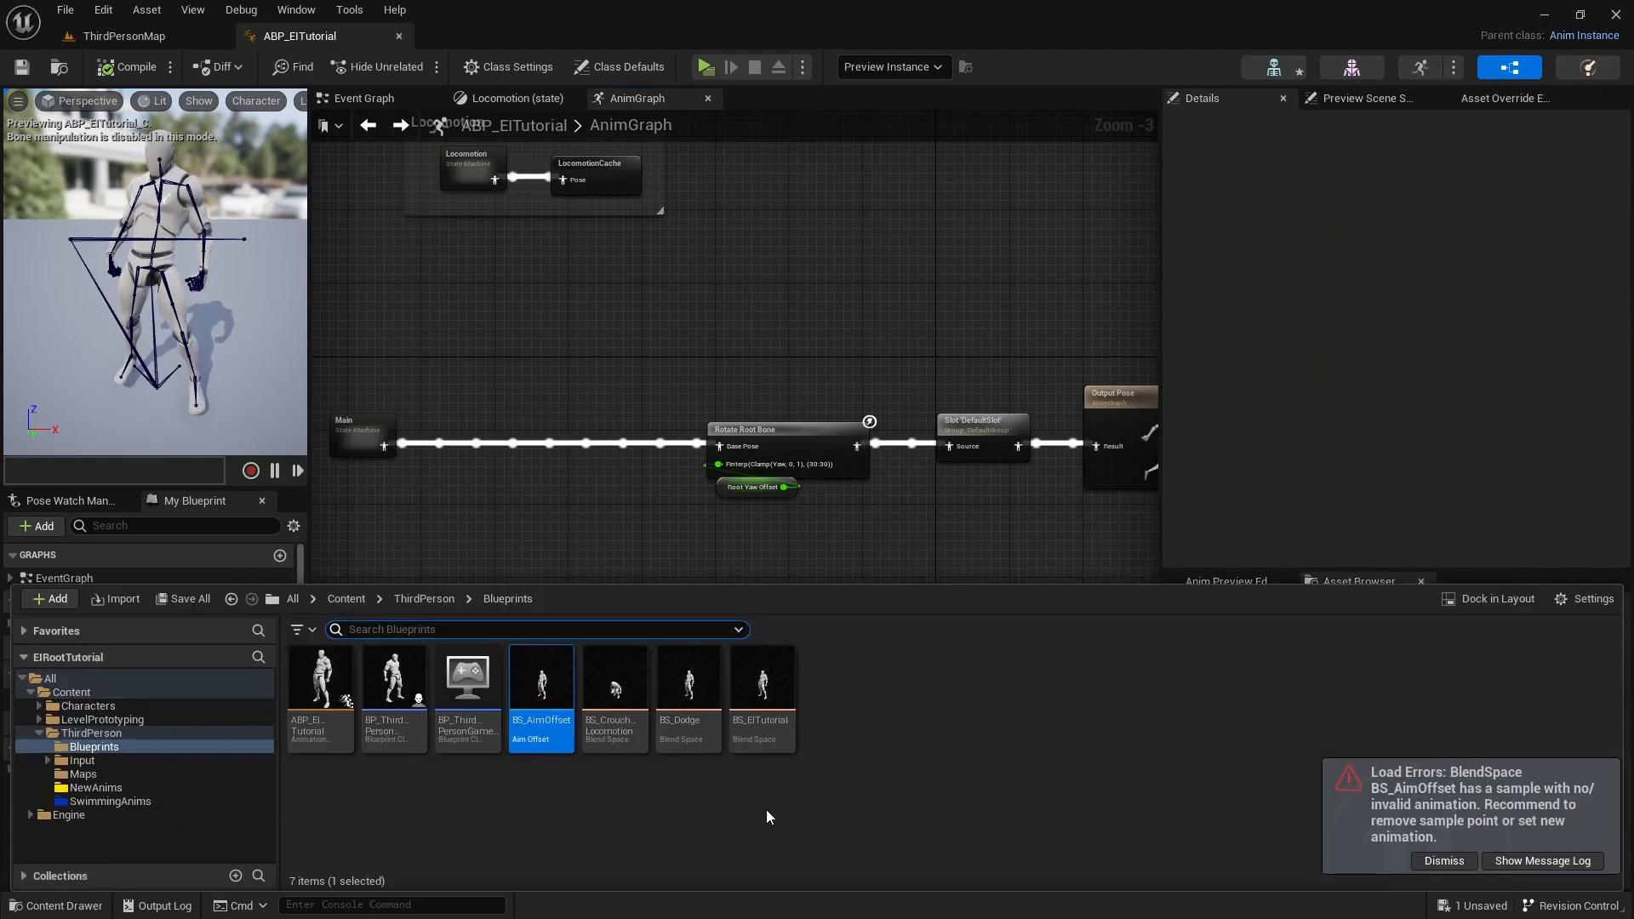
left_click(1442, 860)
Force delete the BS_AimOffset asset from the Blueprints folder
key("ctrl+space")
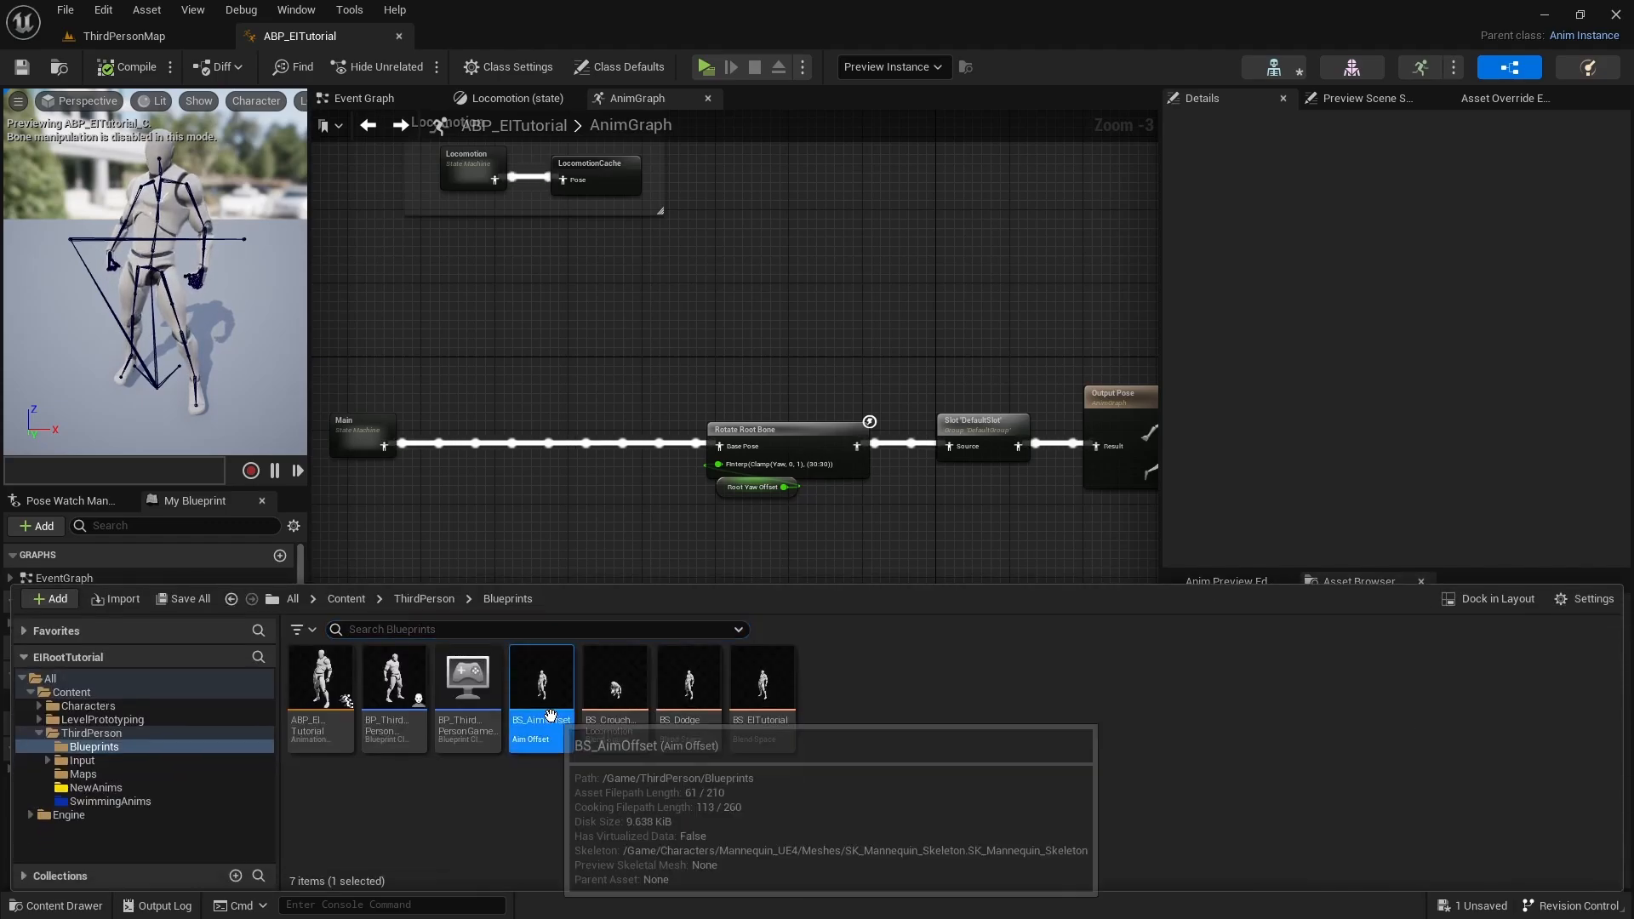
key("Delete")
left_click(655, 747)
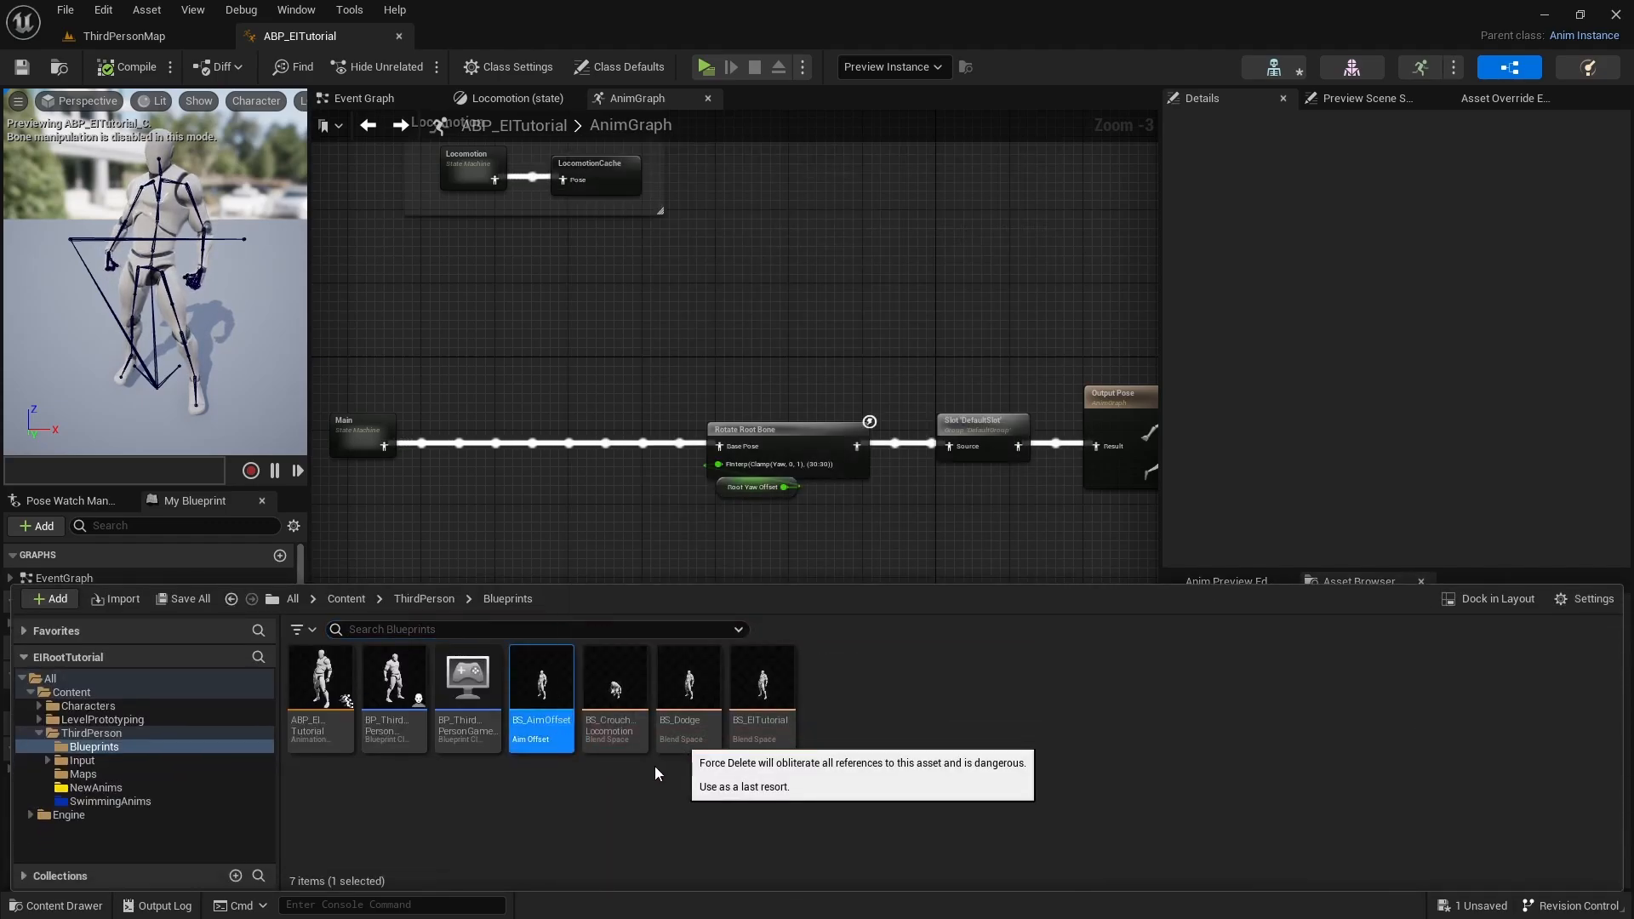
Create a new Aim Offset for SK_Mannequin_Skeleton in the Blueprints folder and name it AO_Turn
right_click(822, 707)
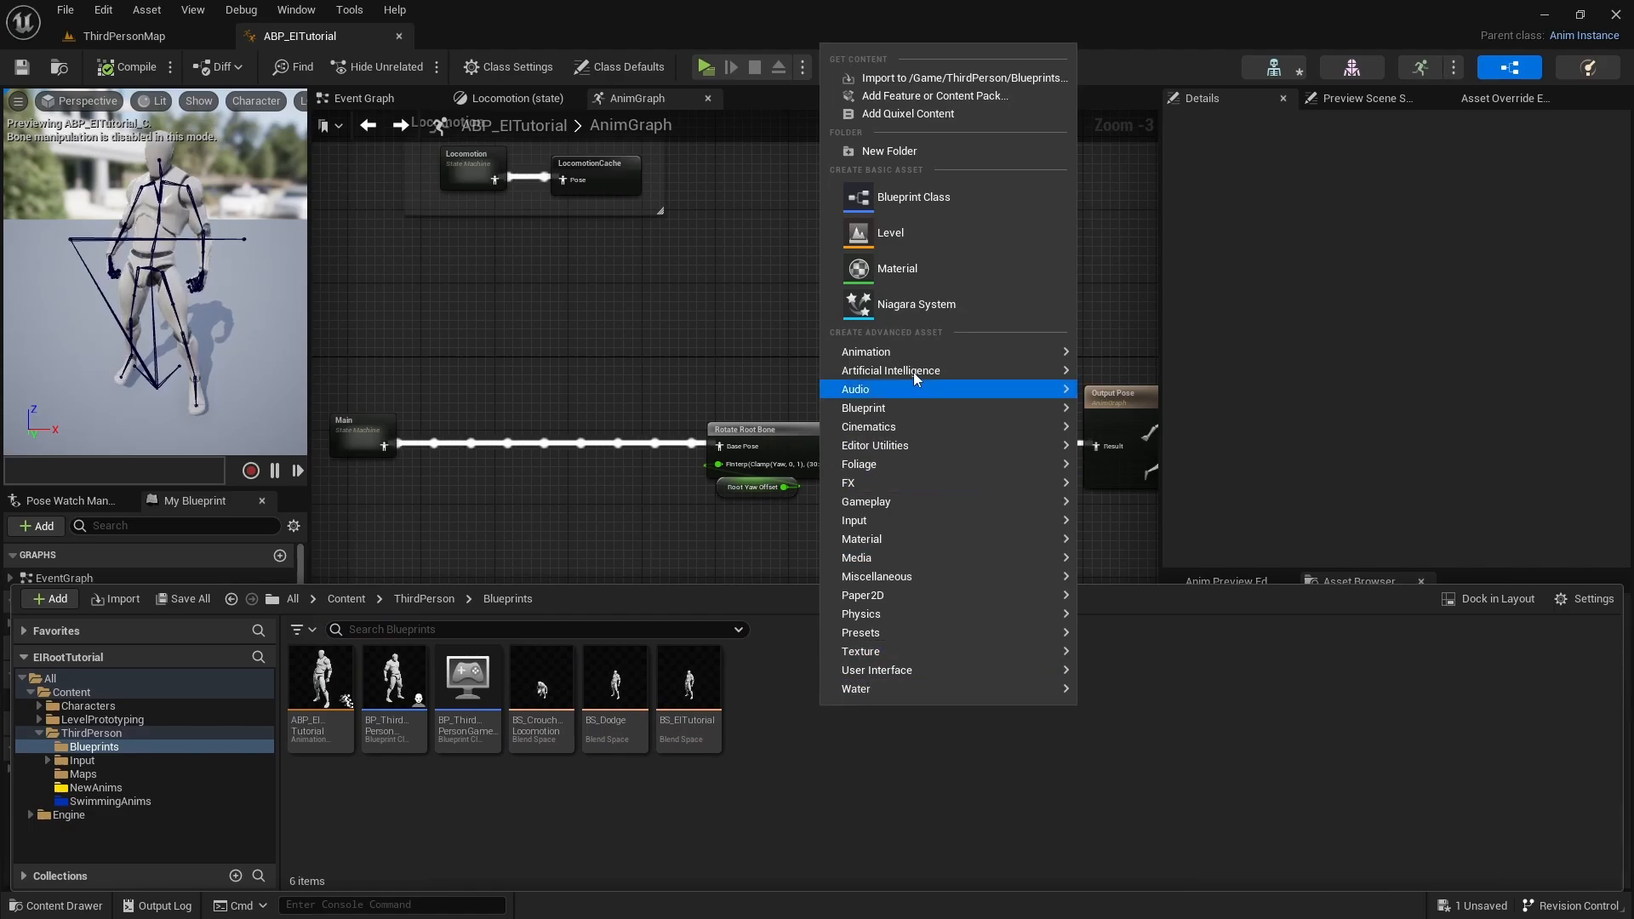
mouse_move(898, 351)
left_click(1167, 365)
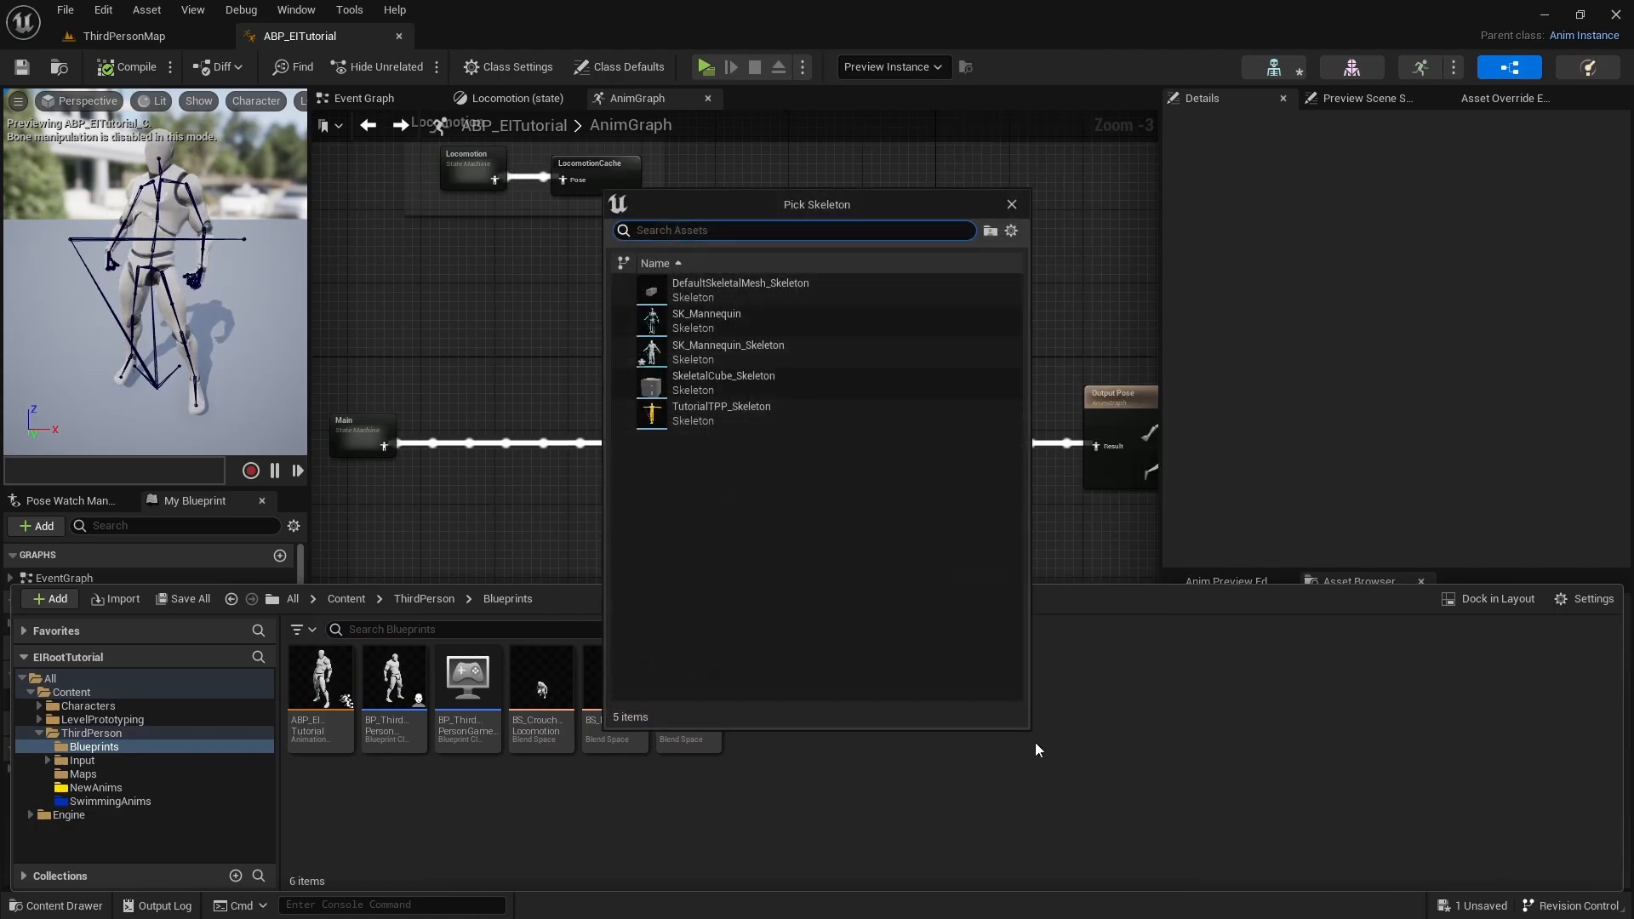
left_click(726, 358)
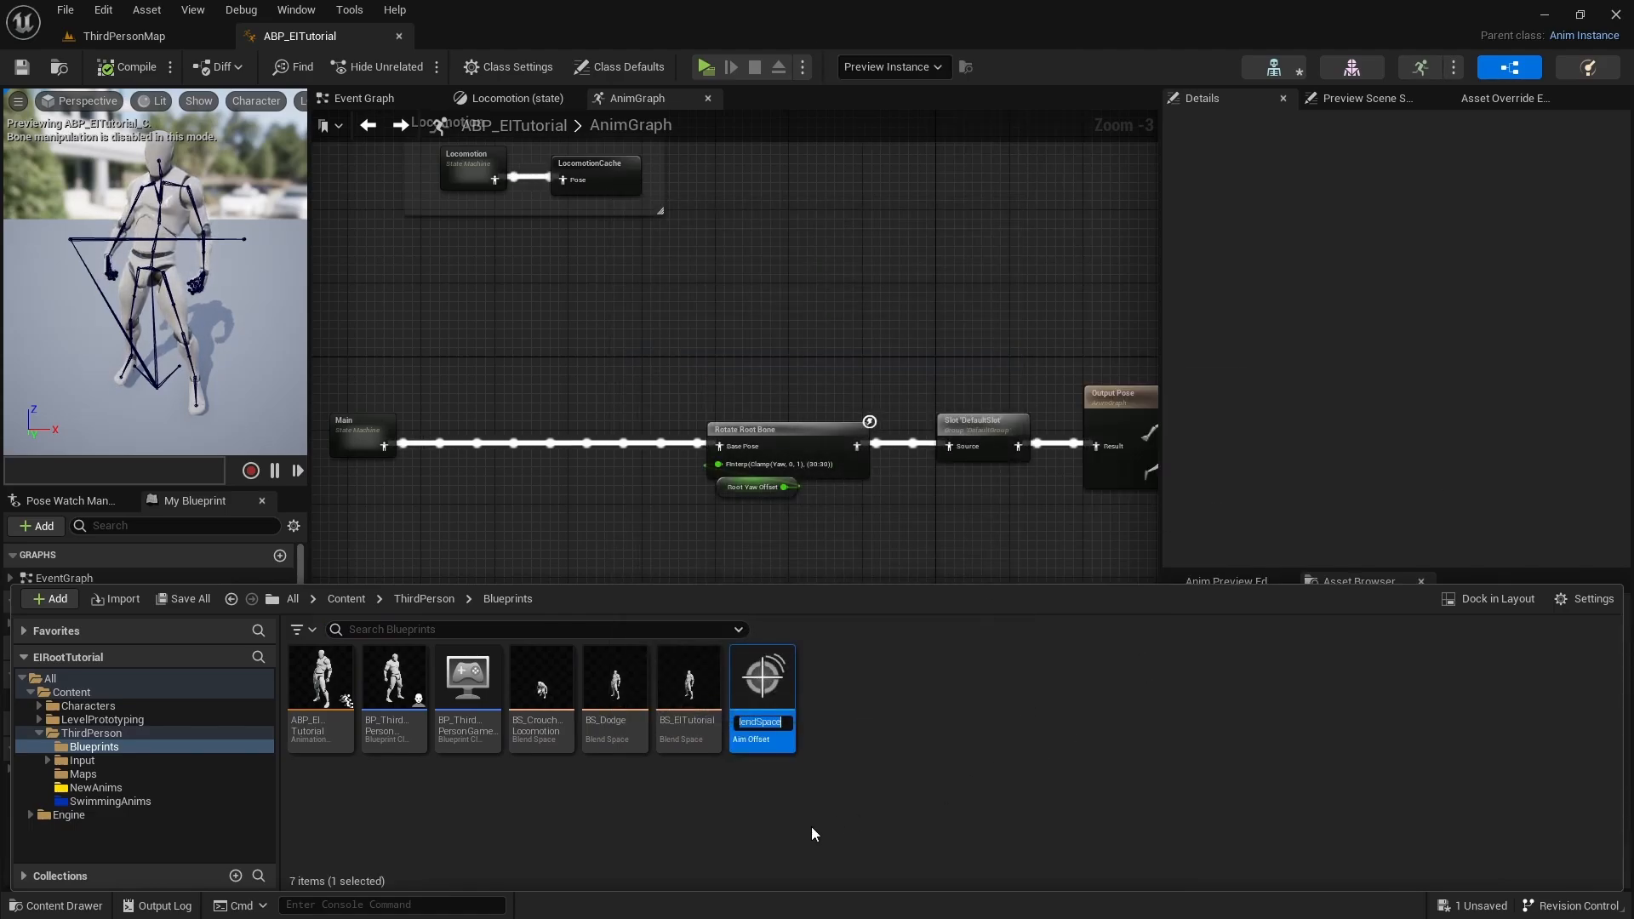
type("BS")
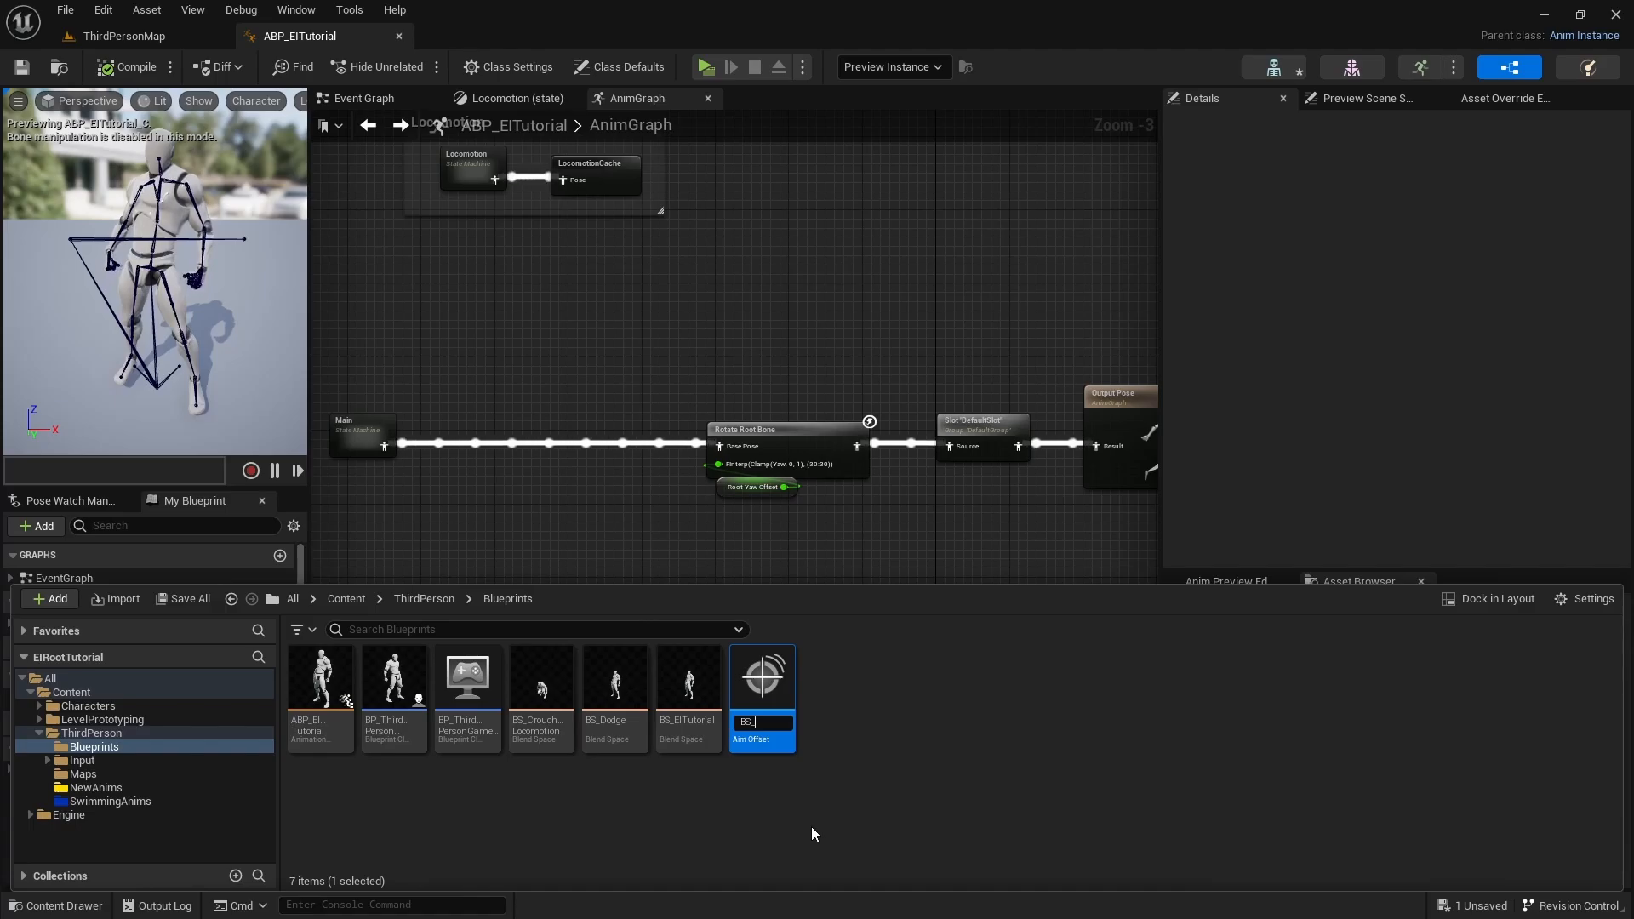
type("_")
key("BackSpace")
key("BackSpace")
key("BackSpace")
type("A")
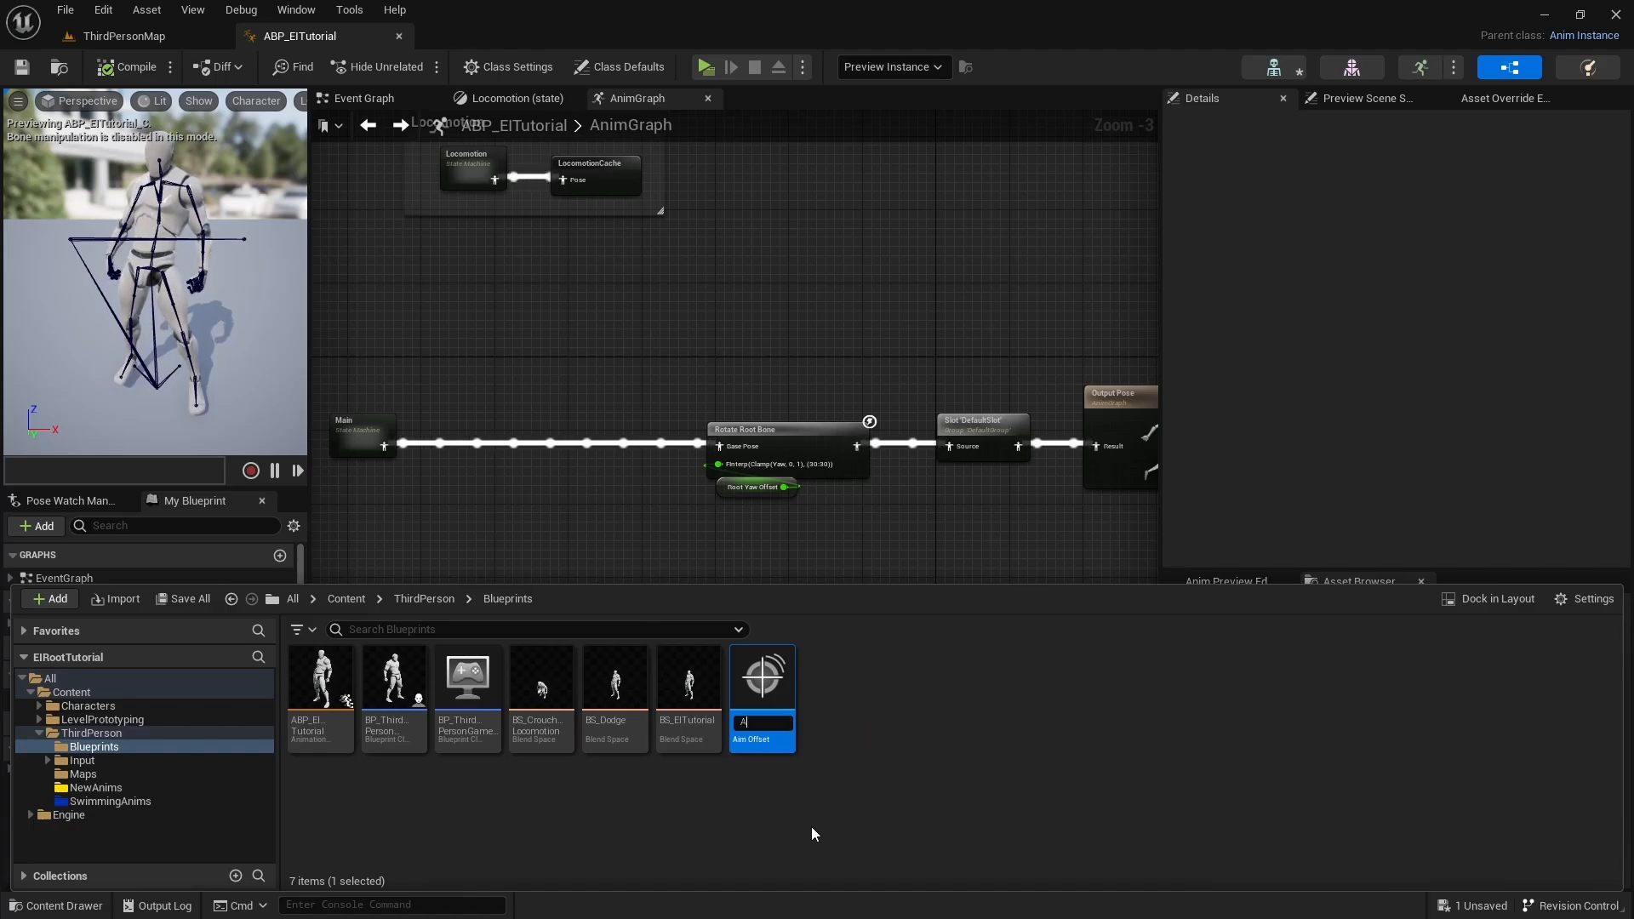
type("O_Turn")
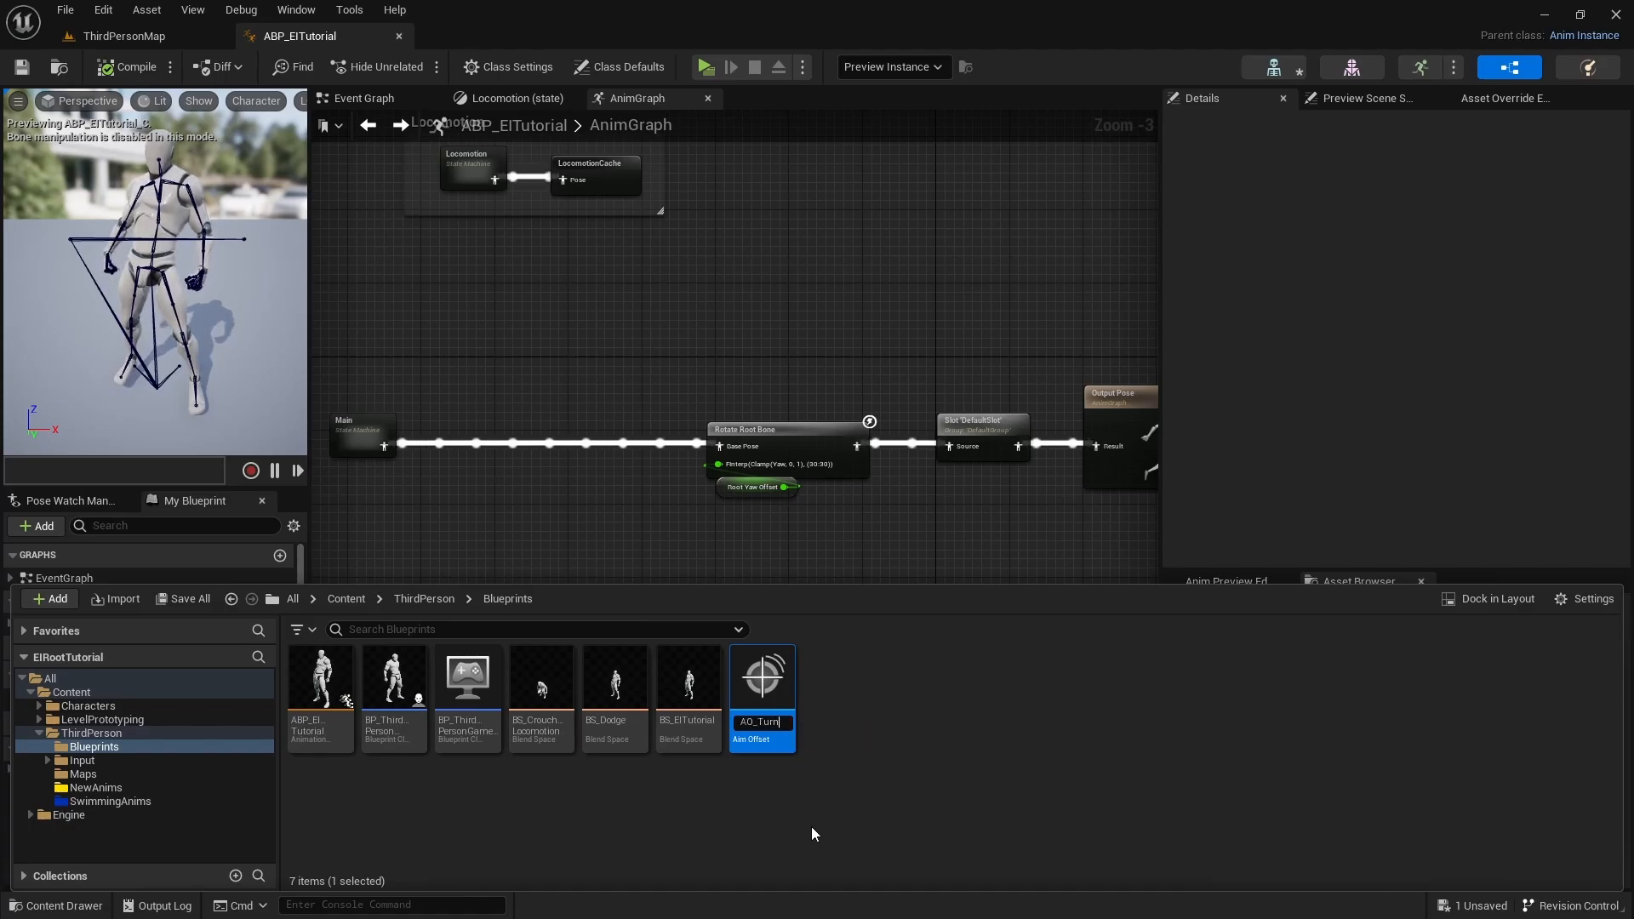
key("Return")
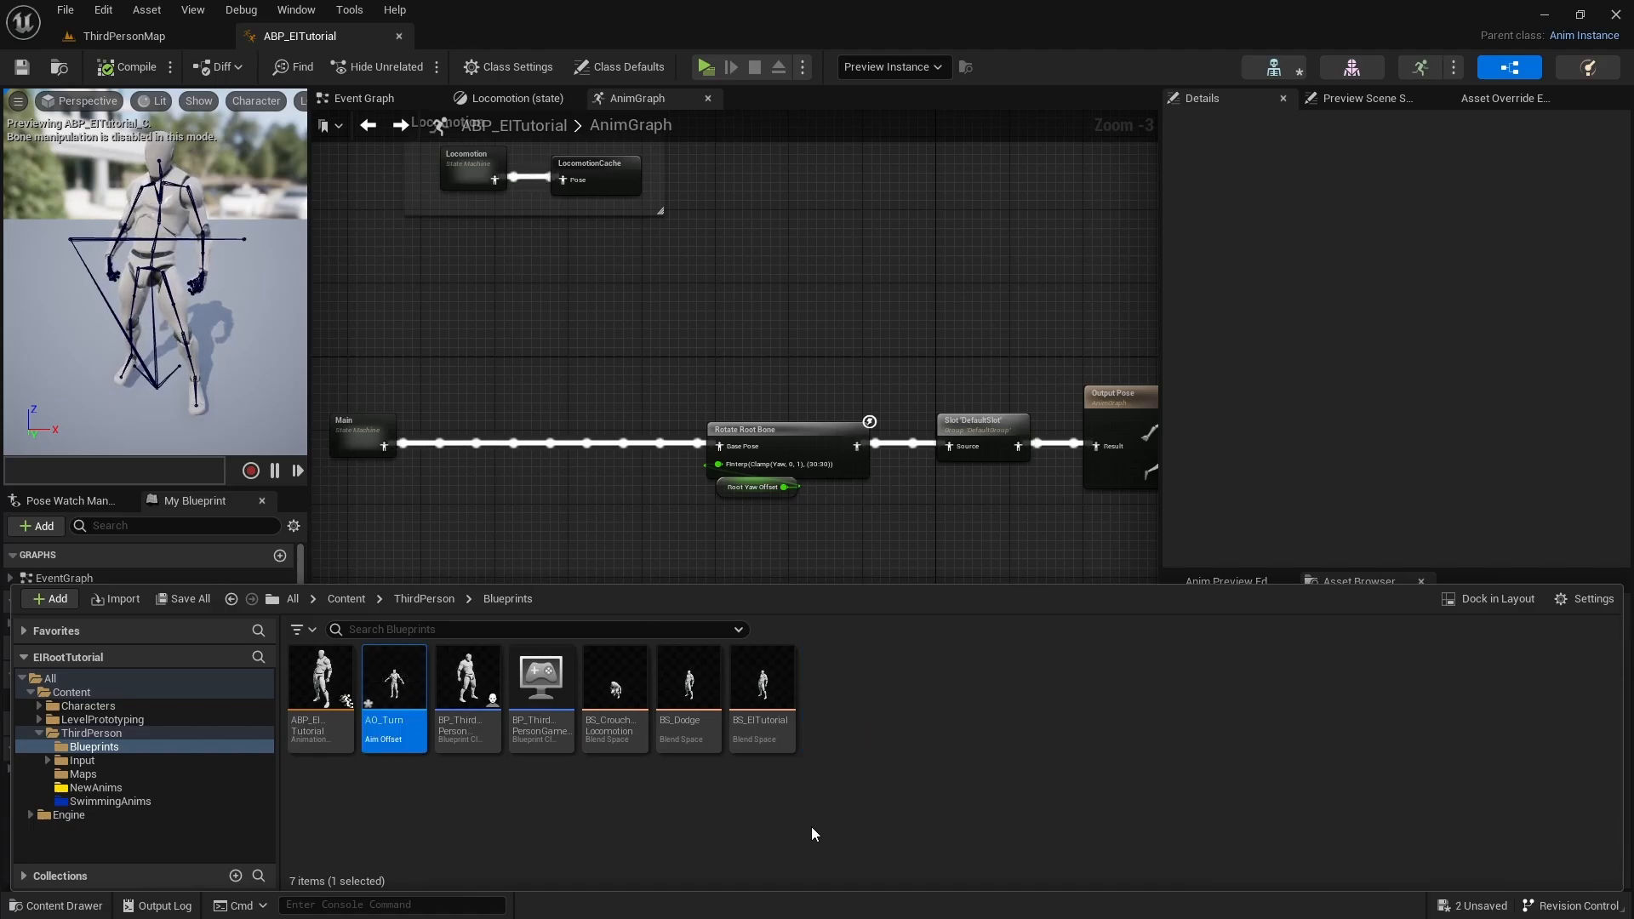
Open AO_Turn and name its horizontal axis HorizontalAngle, with a range of -90 to 90 and Snap to Grid enabled
double_click(393, 727)
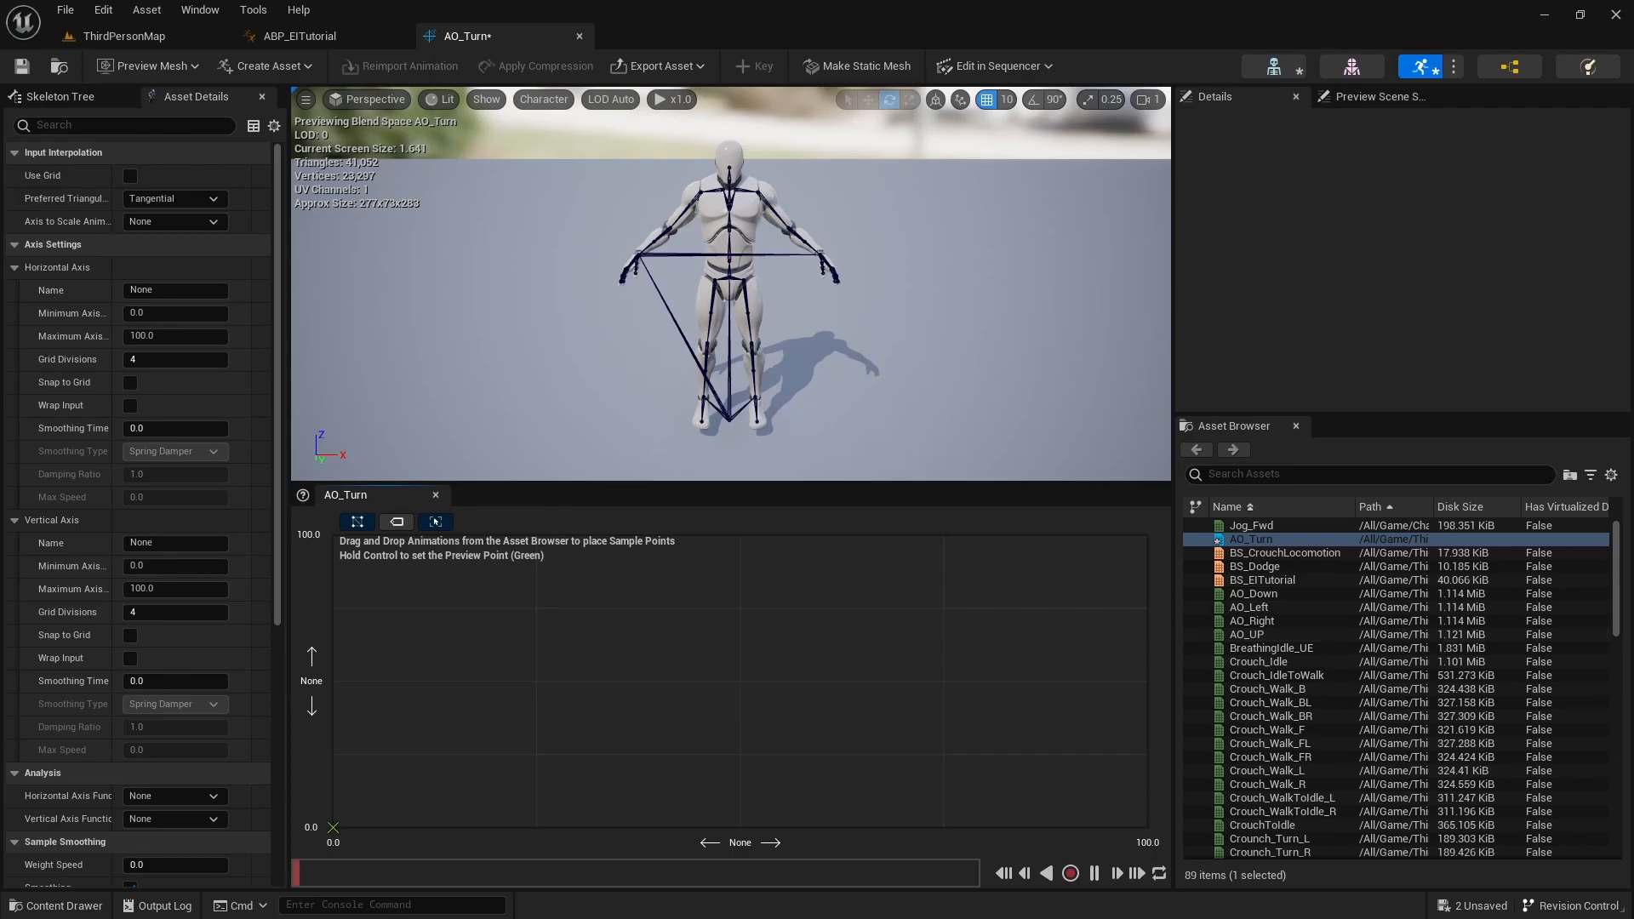
left_click(124, 290)
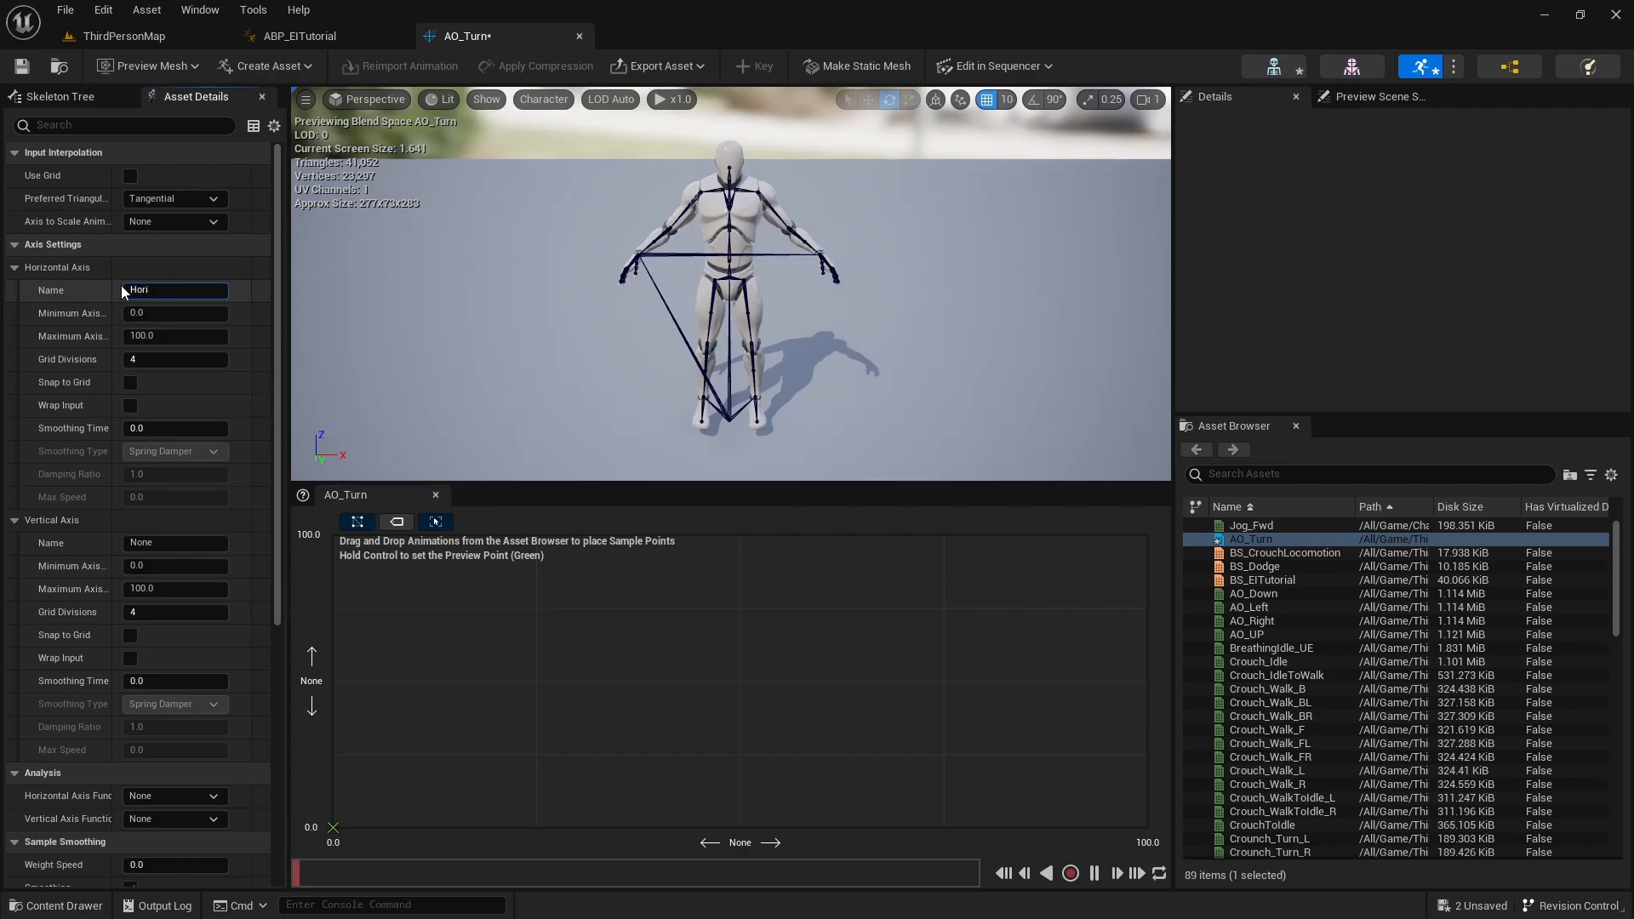
type("HorizontalAngle")
key("Tab")
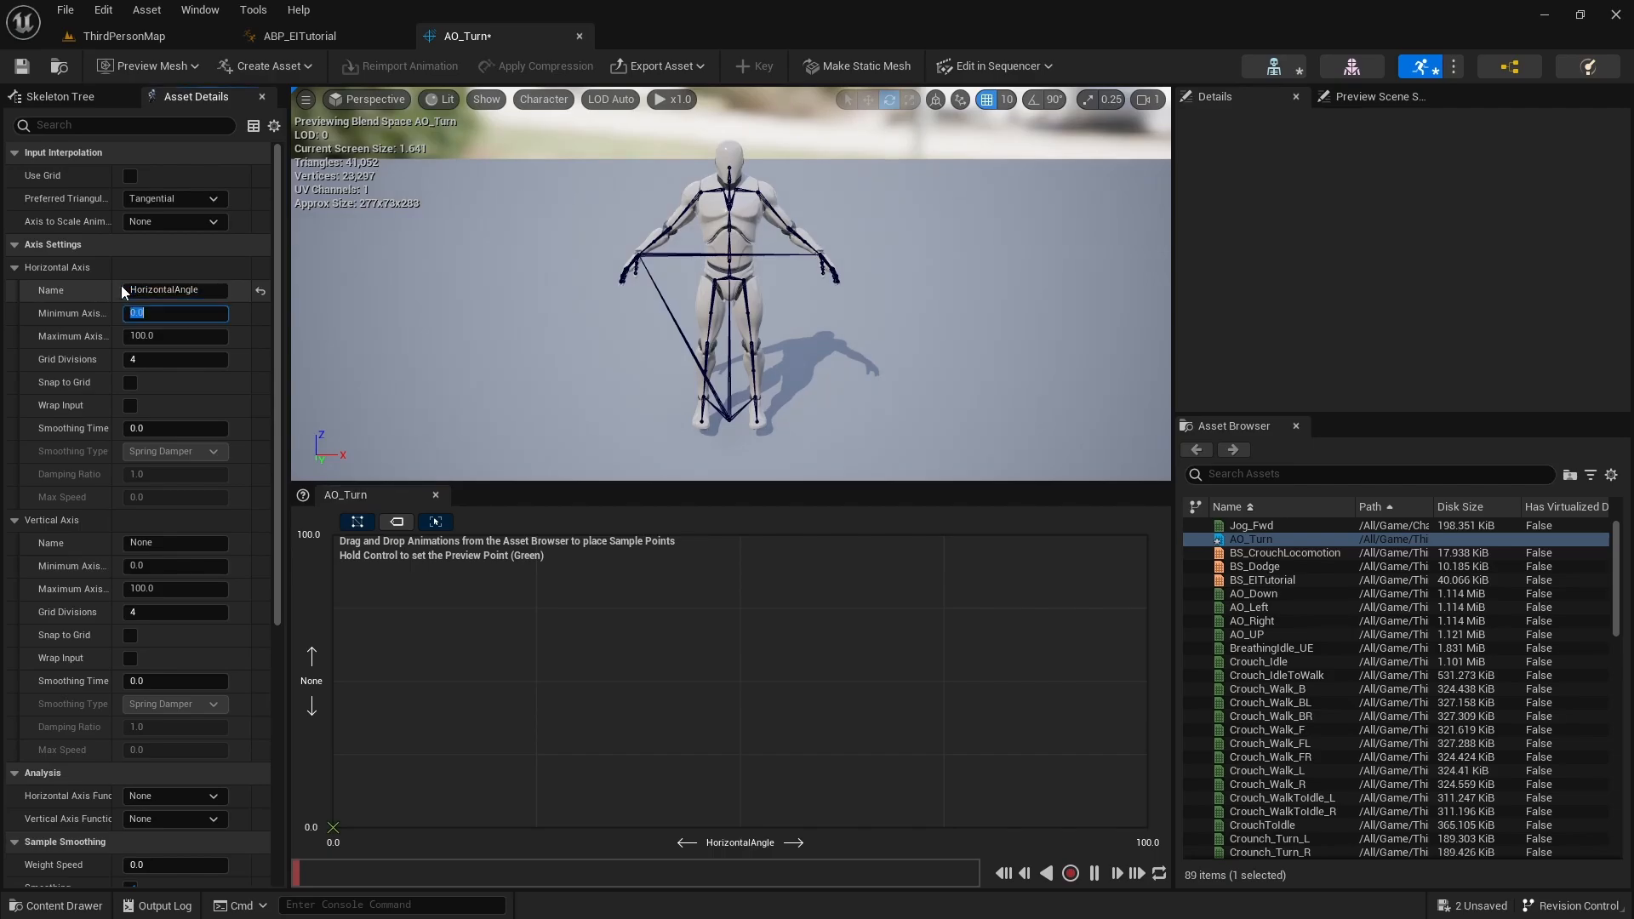
type("-90")
key("Tab")
type("90")
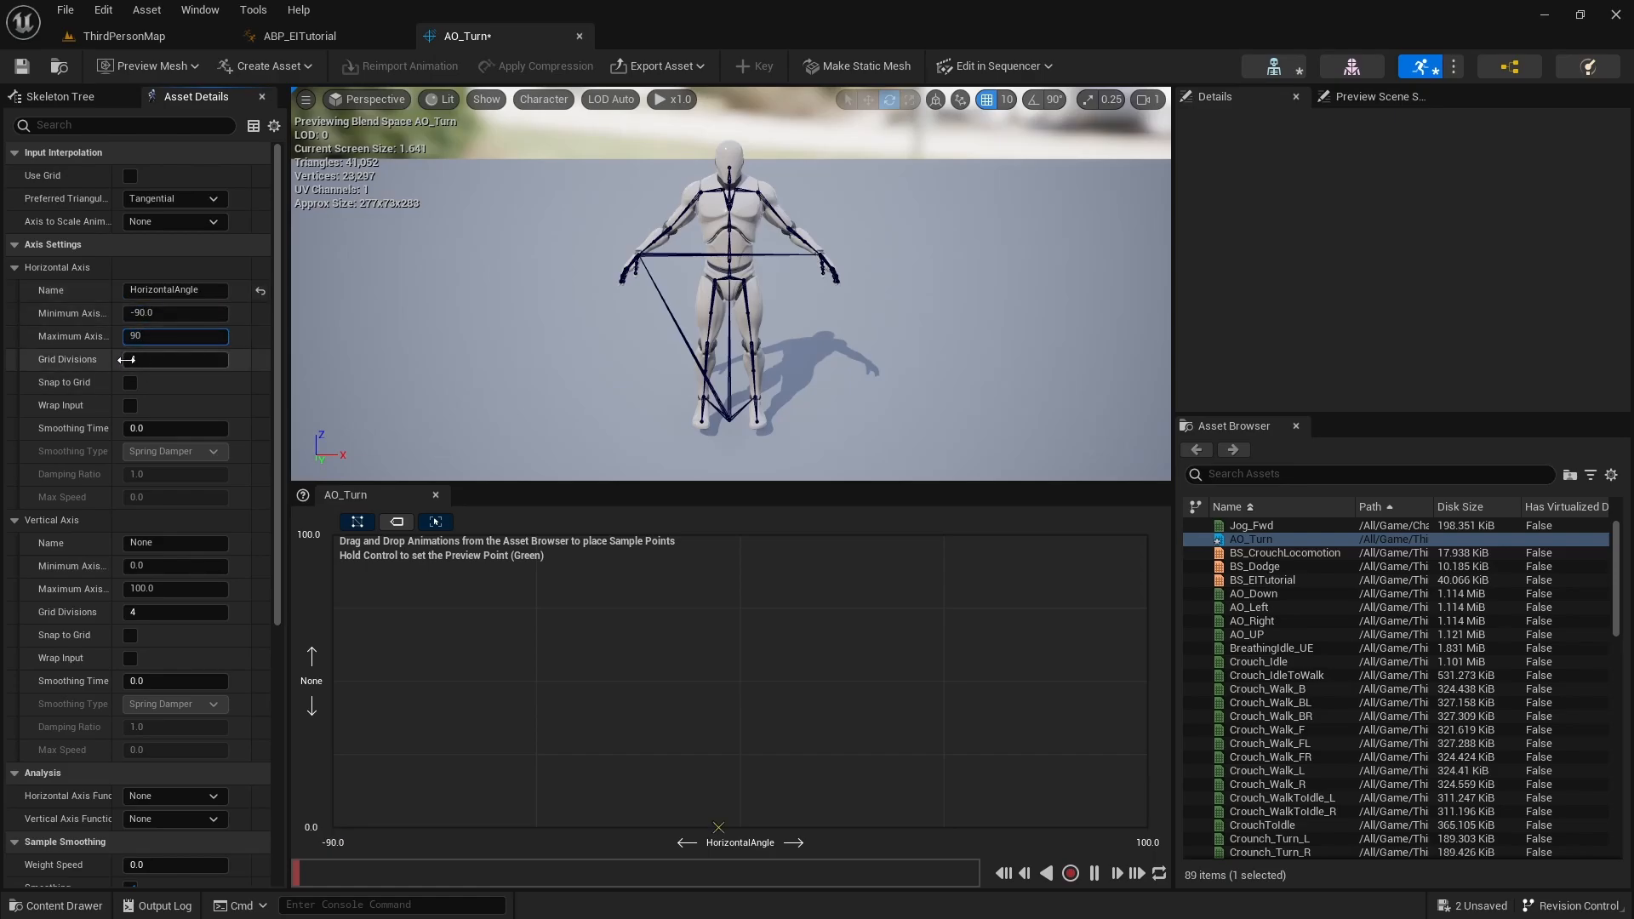
key("Return")
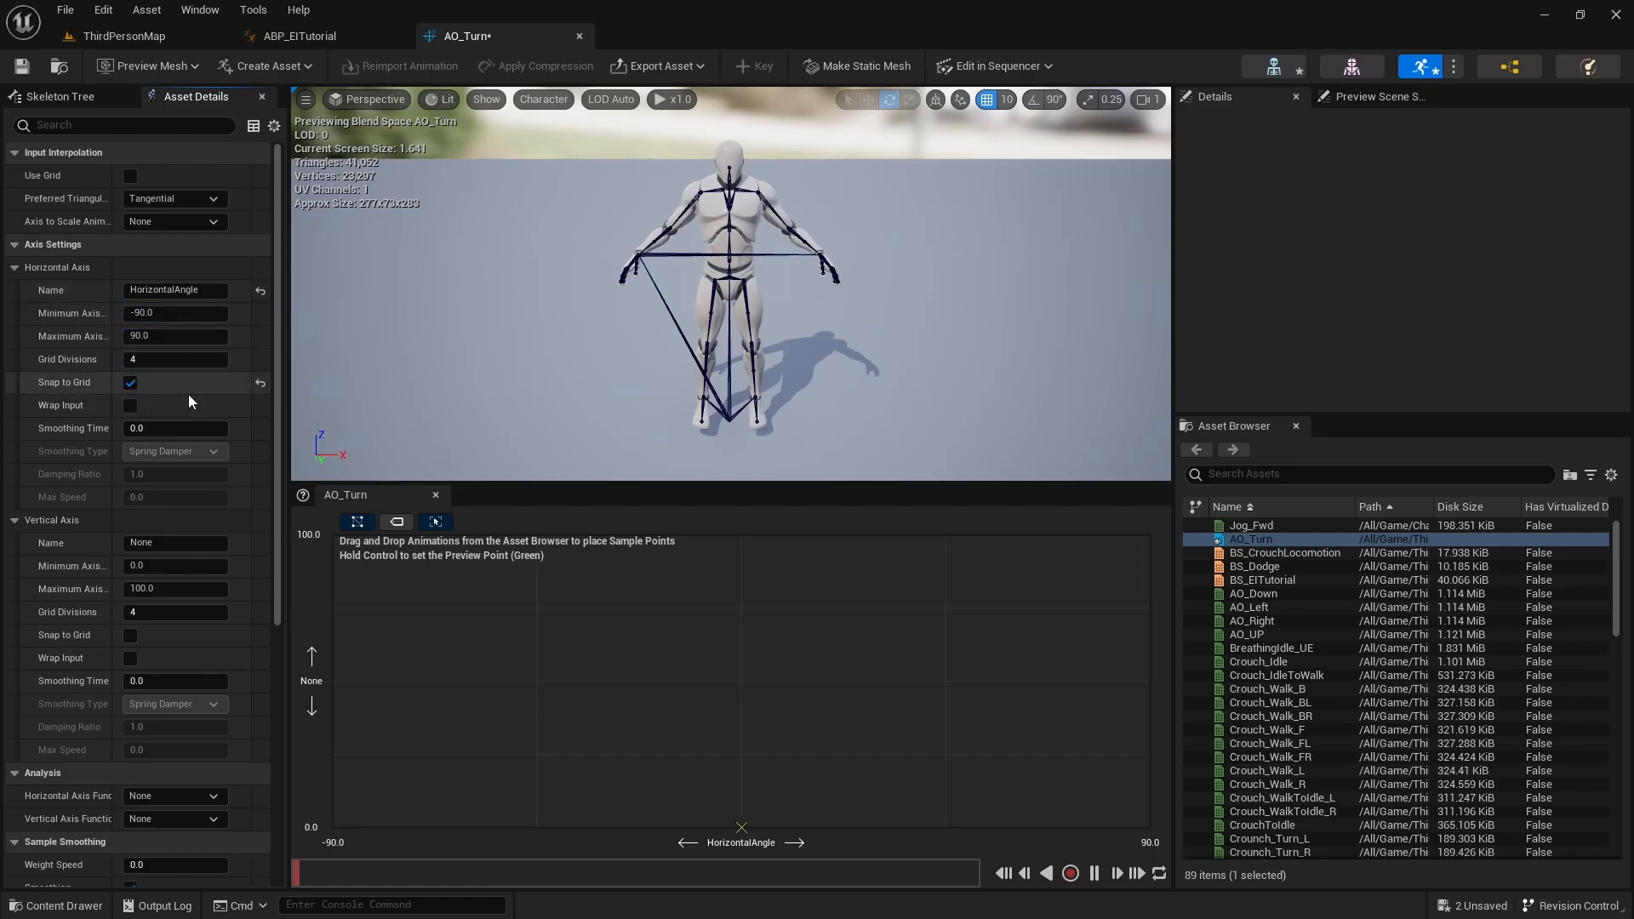
Name AO_Turn's vertical axis VeticalAngle, with a range of -90 to 90 and Snap to Grid enabled
scroll(187, 394, "down", 3)
left_click(164, 462)
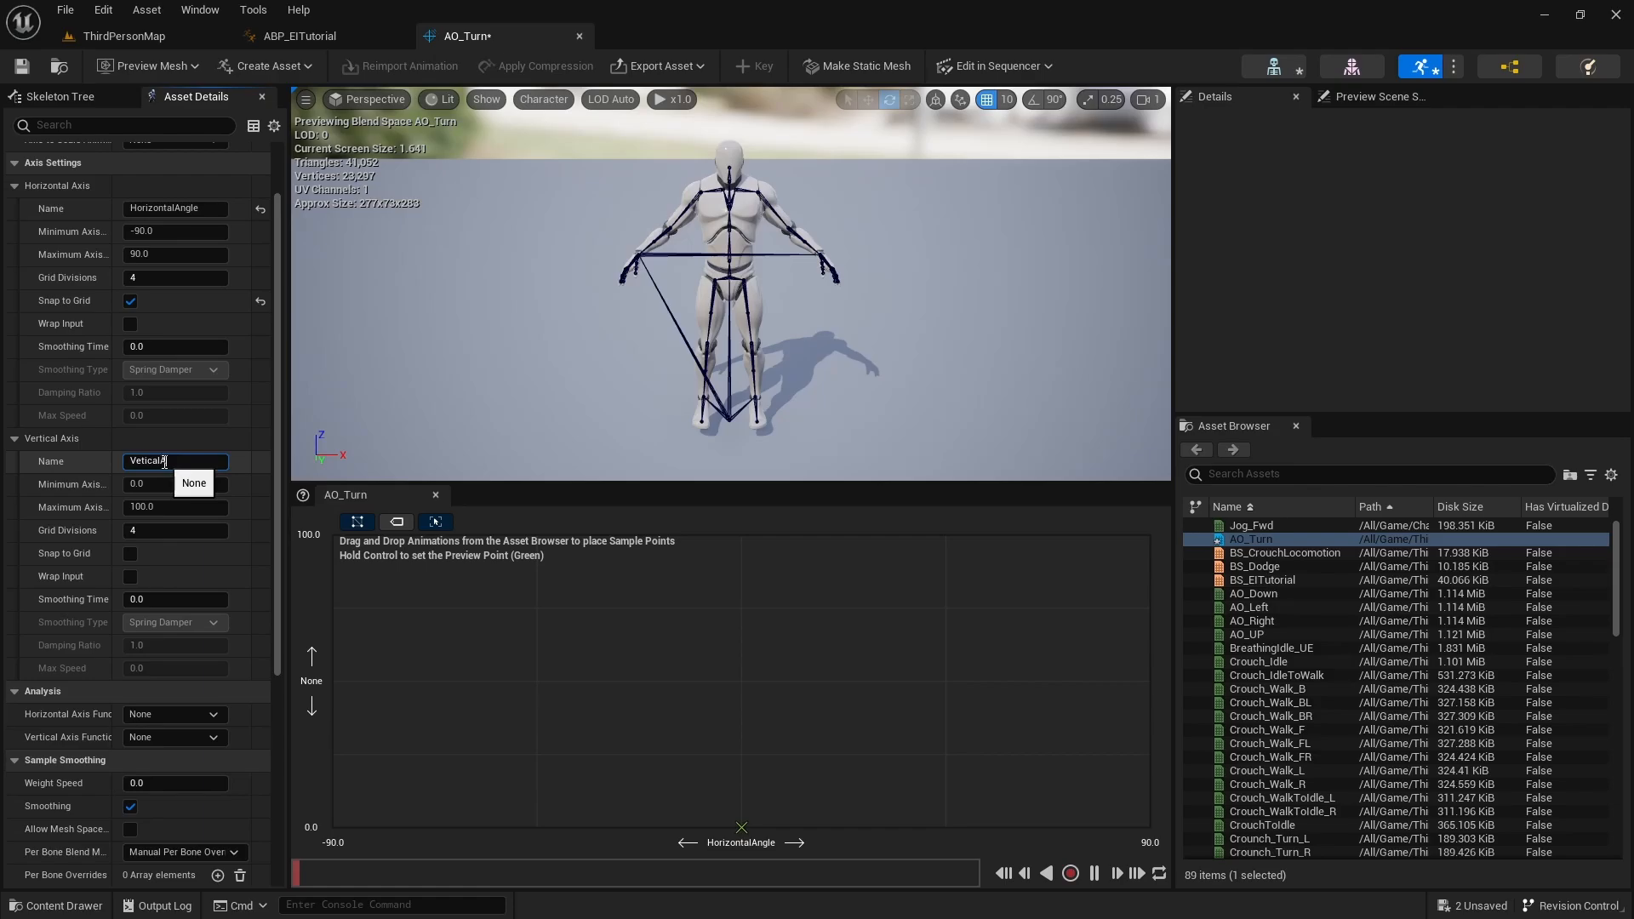
key("Tab")
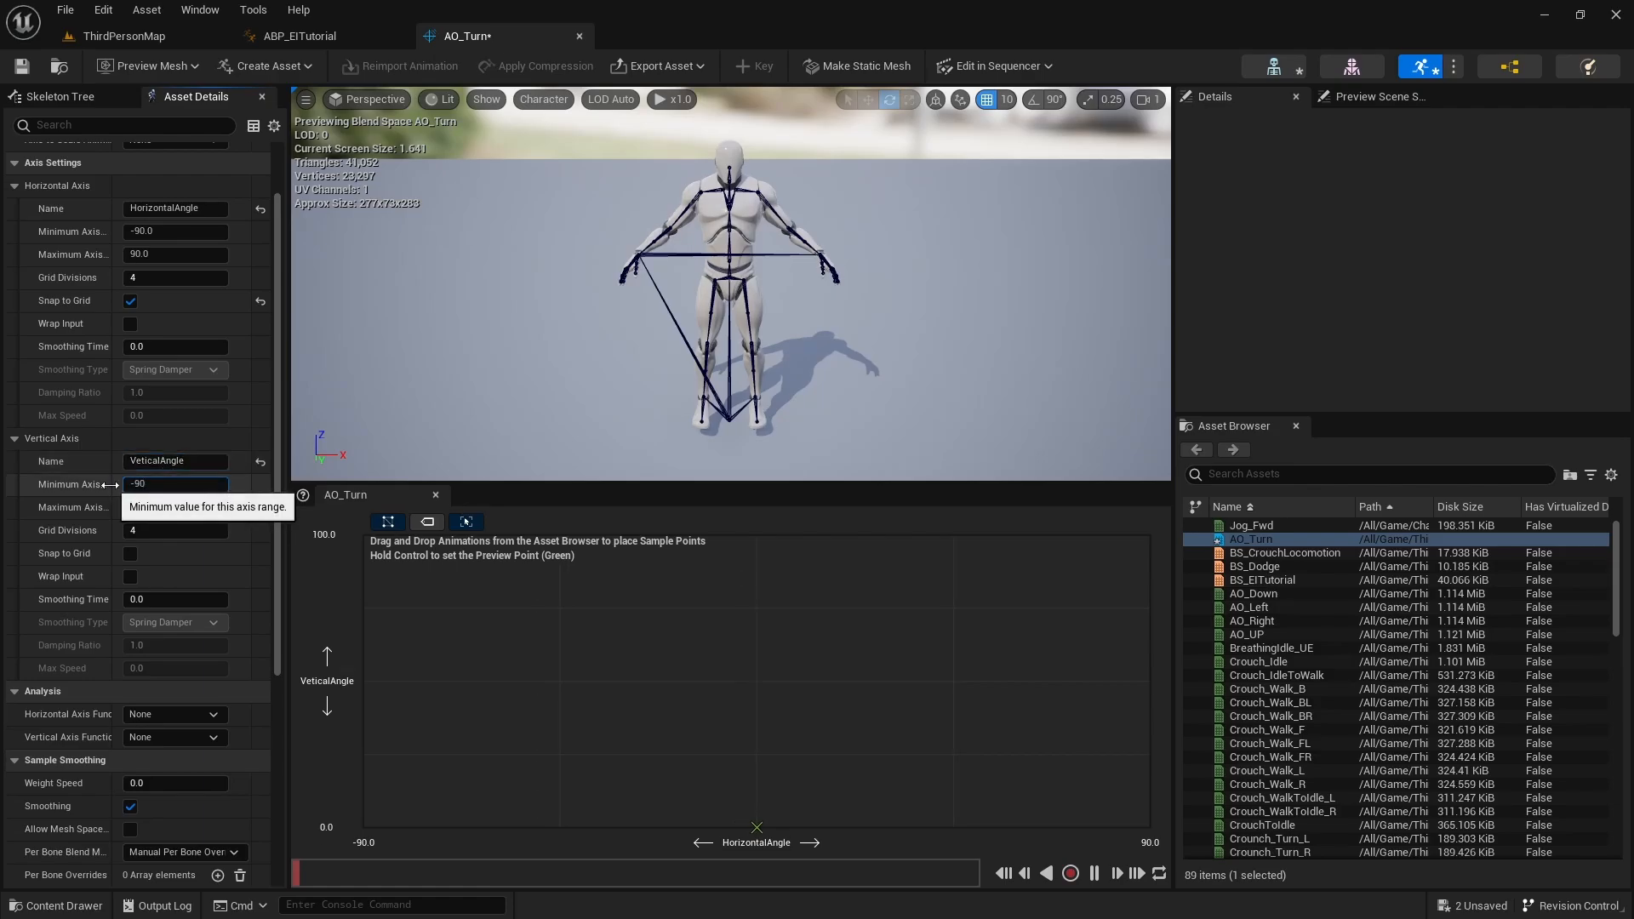
left_click_drag(122, 505, 96, 509)
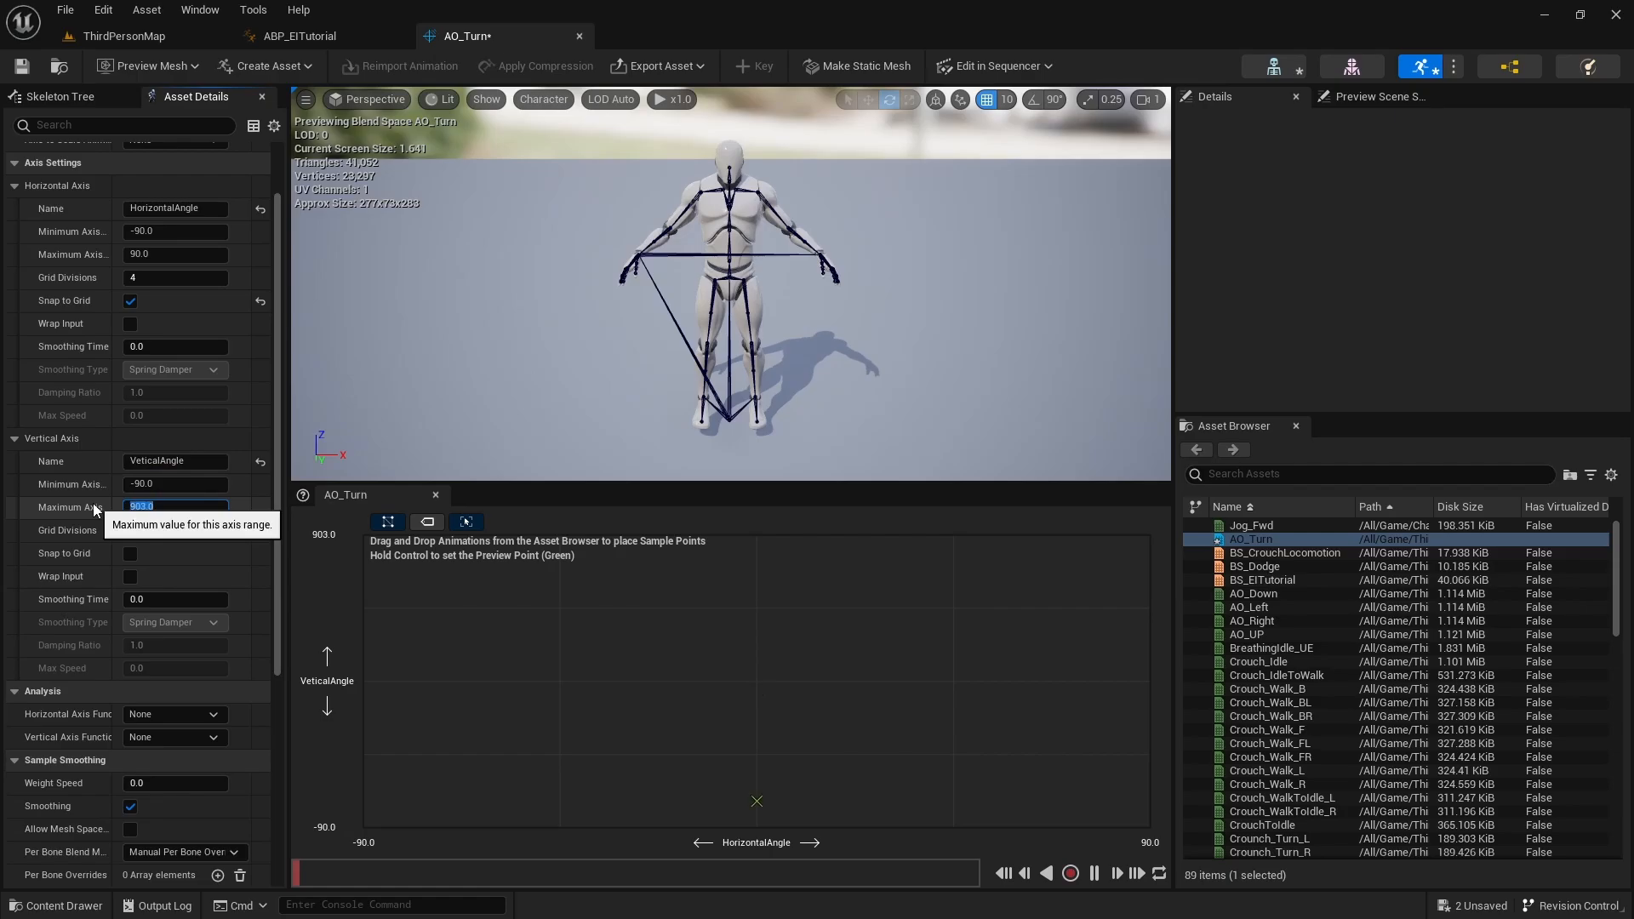
type("90")
key("Return")
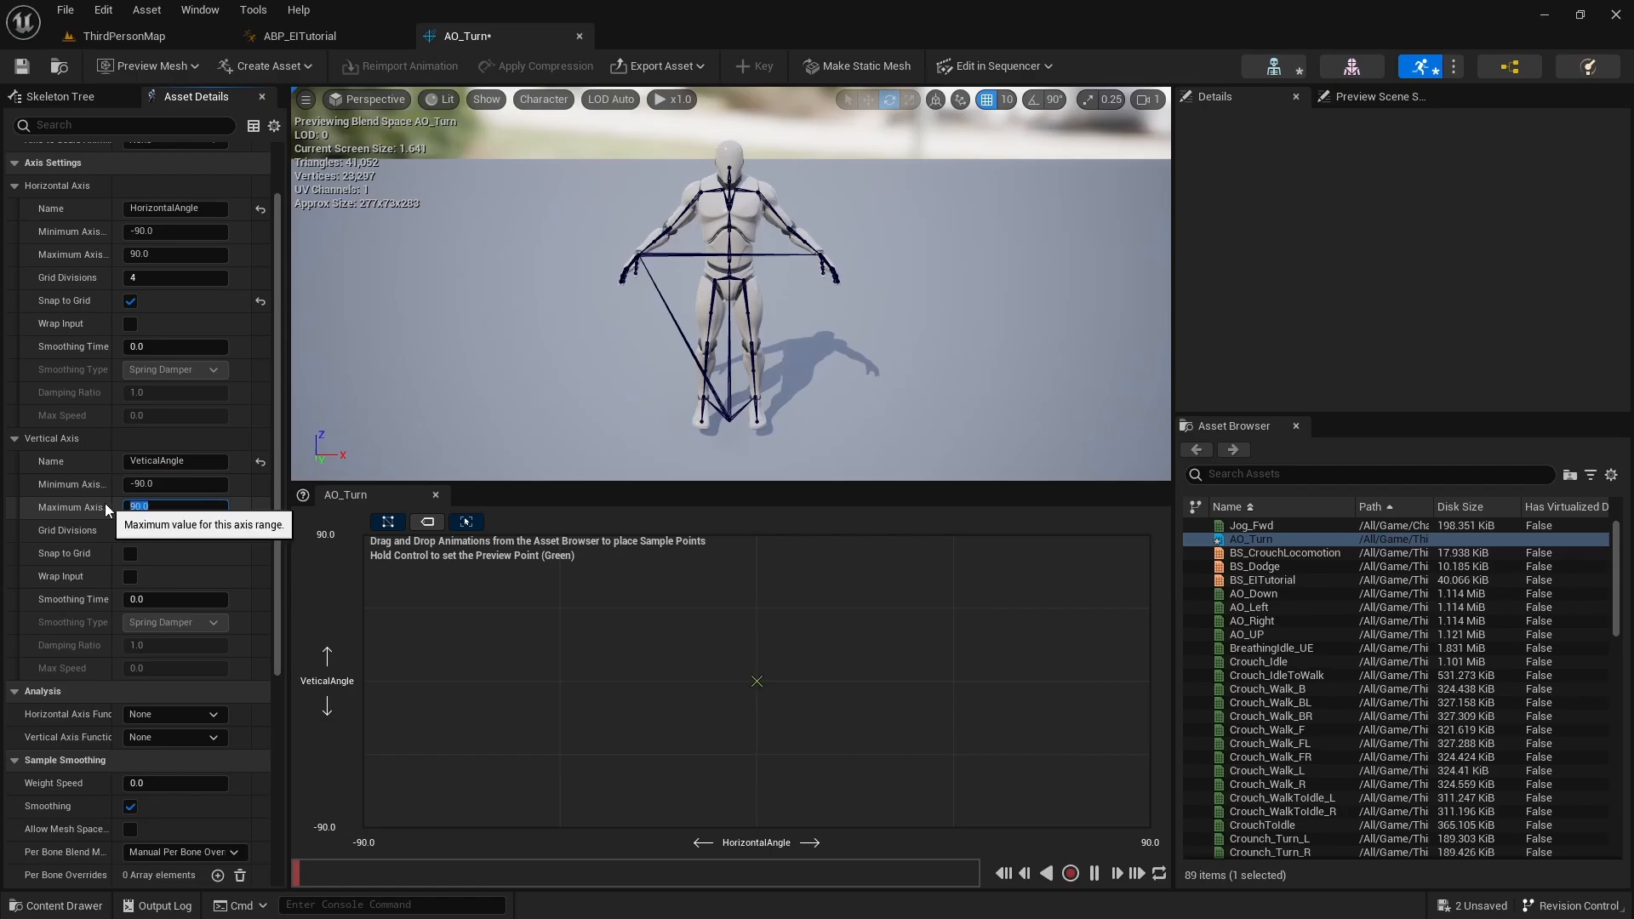
left_click(130, 554)
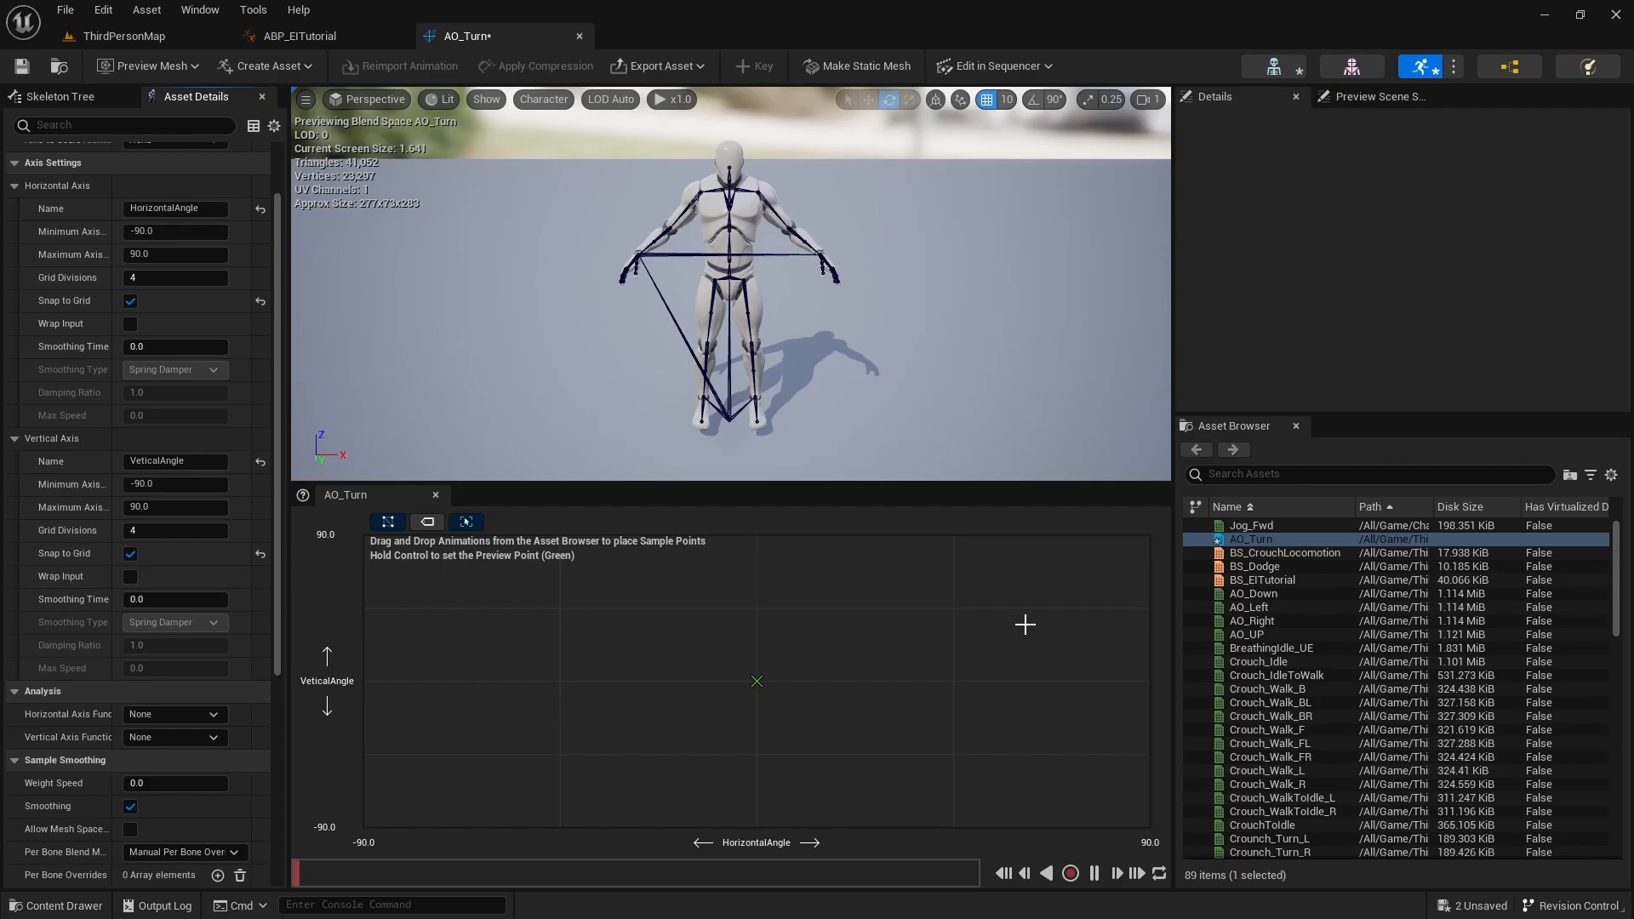
Place AO_Down at vertical -90, AO_UP at vertical 90, and AO_Left and AO_Right at AO_Turn's horizontal ends; save and close it
left_click(1231, 476)
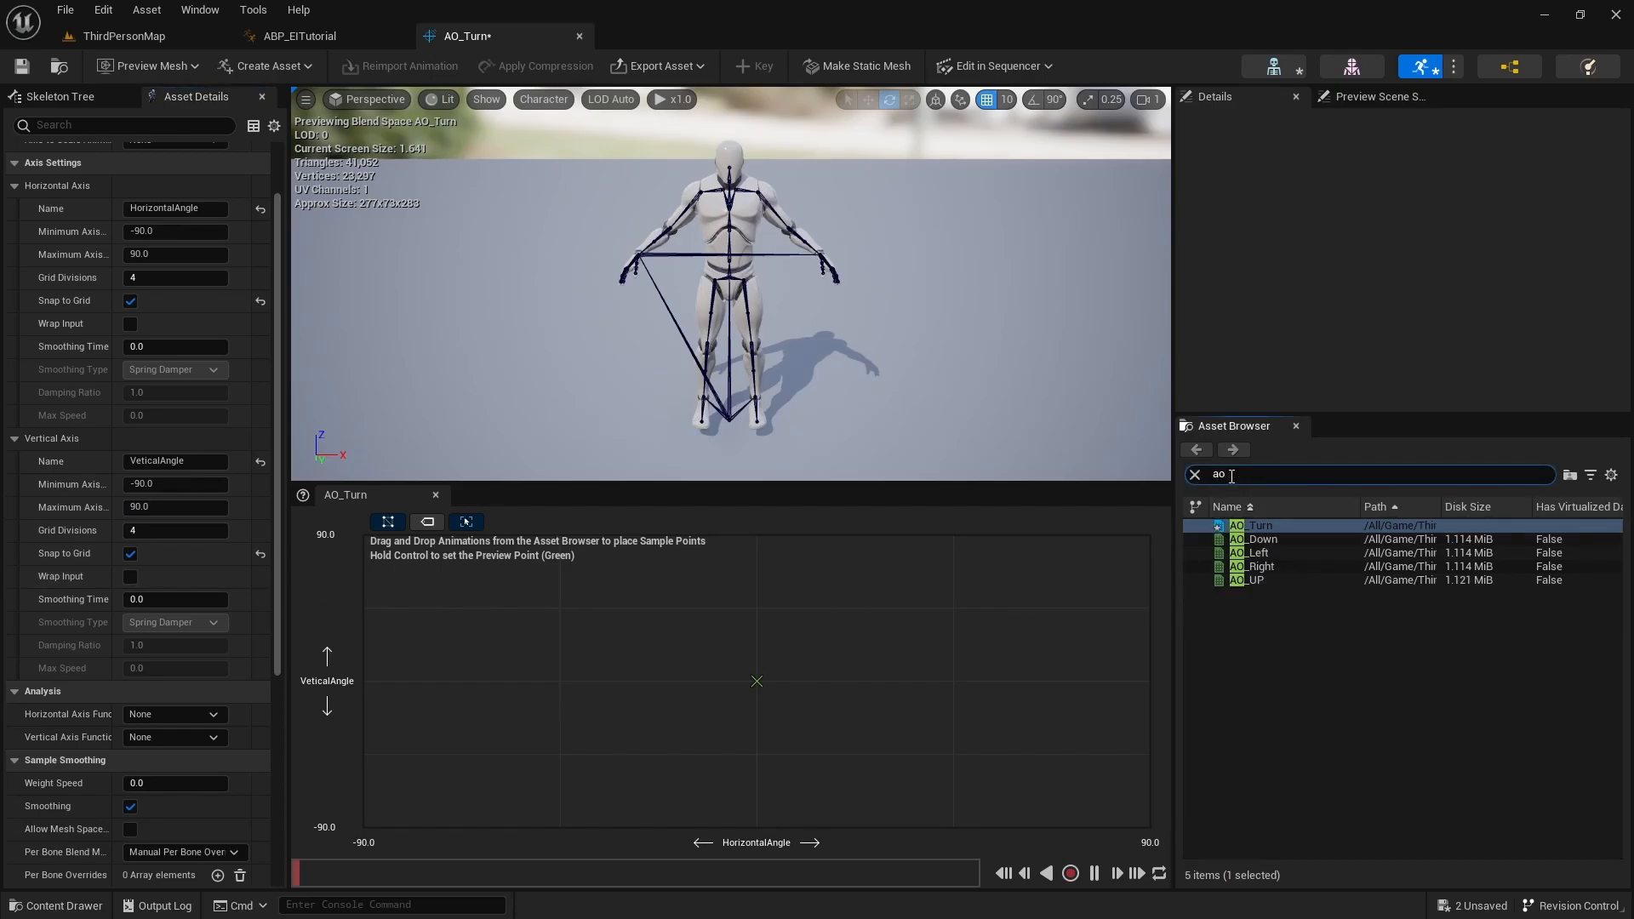
left_click_drag(1248, 540, 758, 829)
left_click_drag(1249, 580, 743, 539)
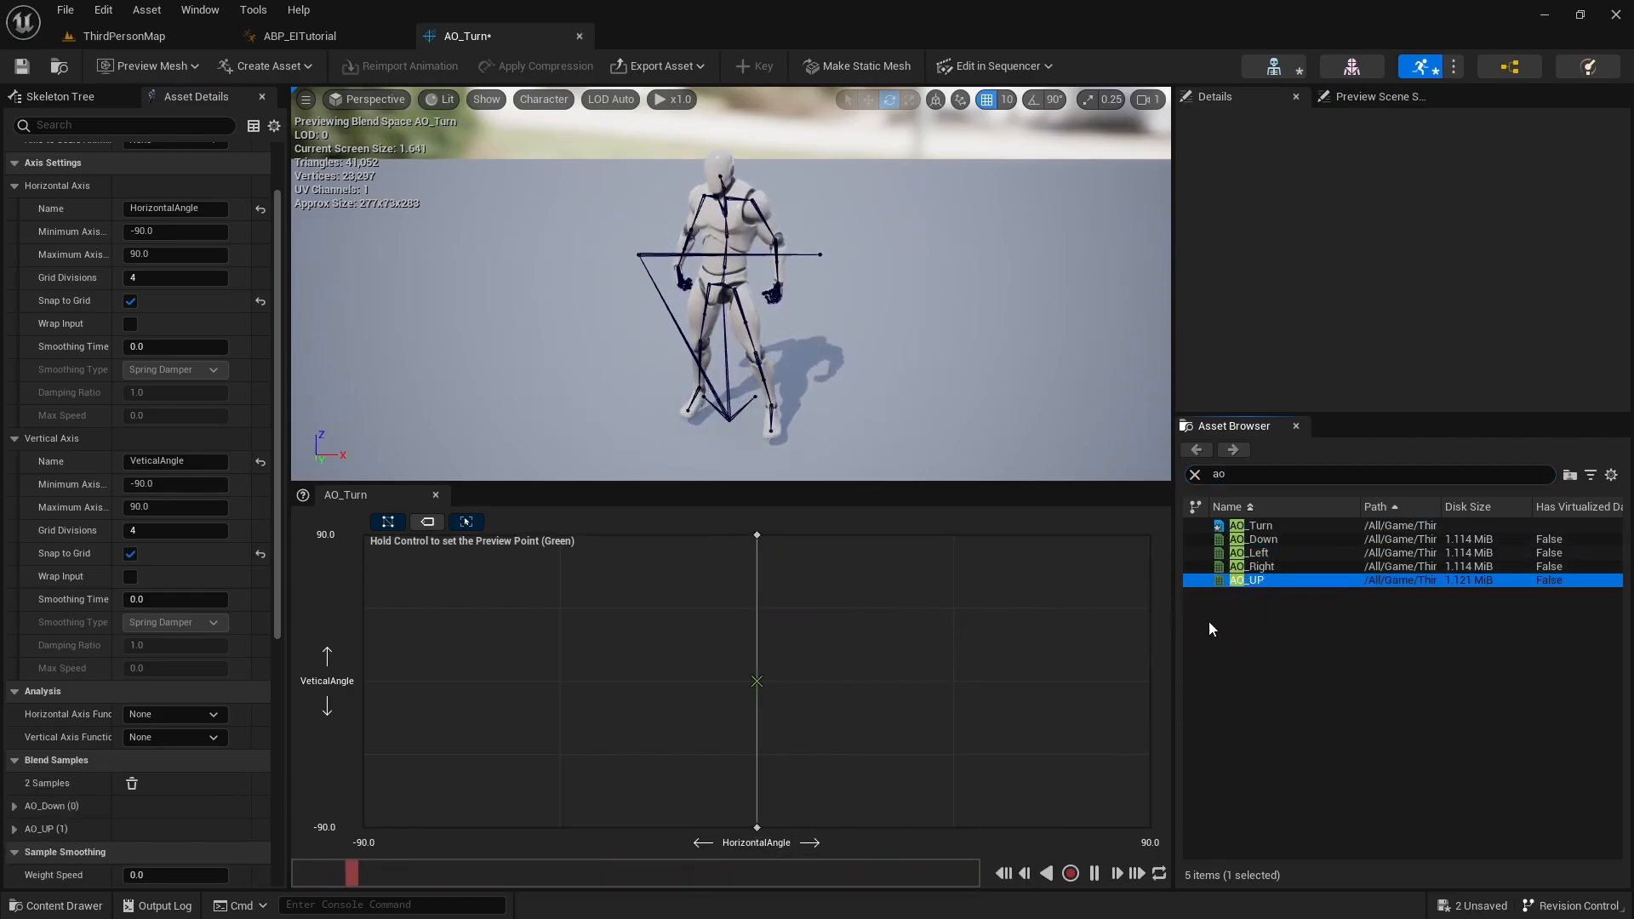
mouse_move(1251, 553)
left_mouse_down()
mouse_move(366, 679)
mouse_move(1246, 572)
mouse_move(1137, 660)
mouse_move(1147, 680)
left_mouse_up()
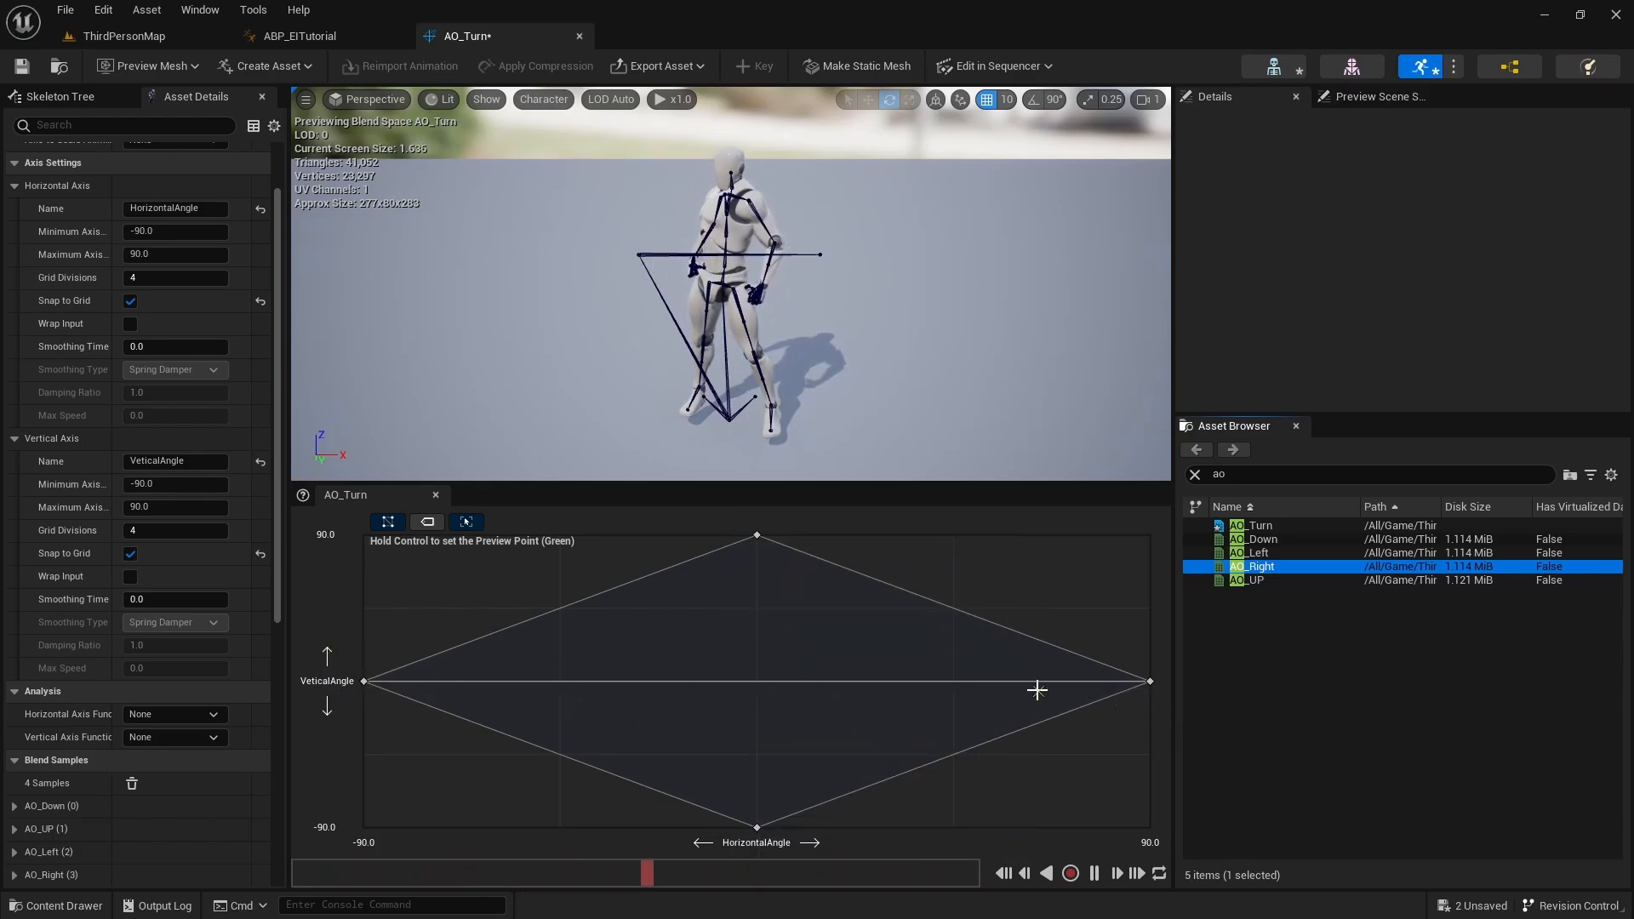
key("ctrl+s")
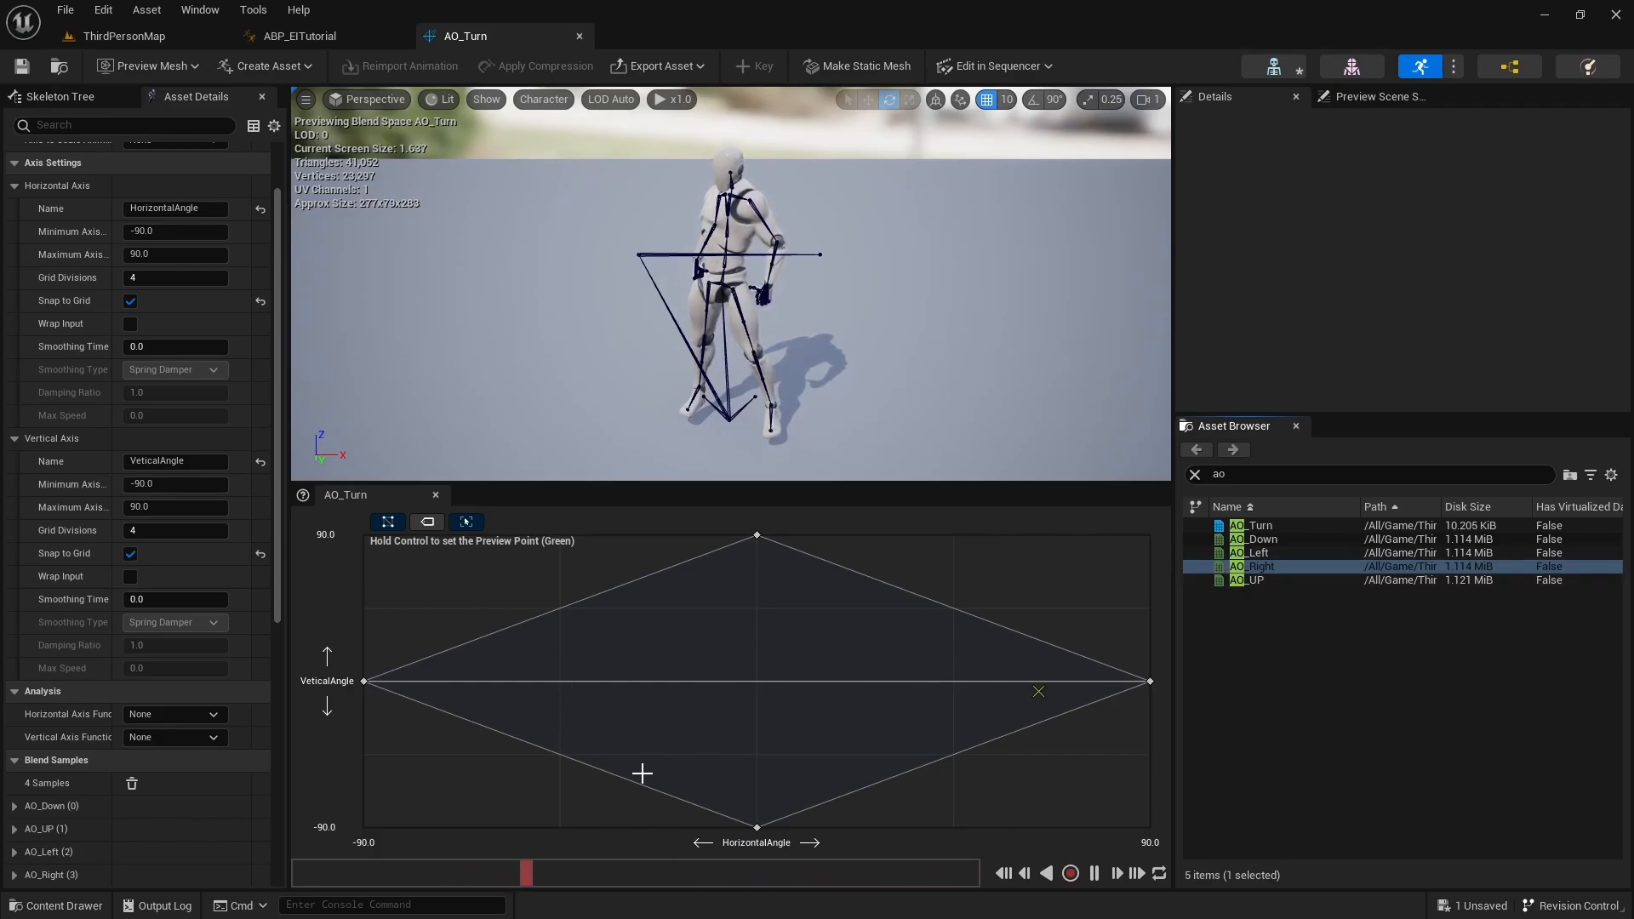
left_click(580, 36)
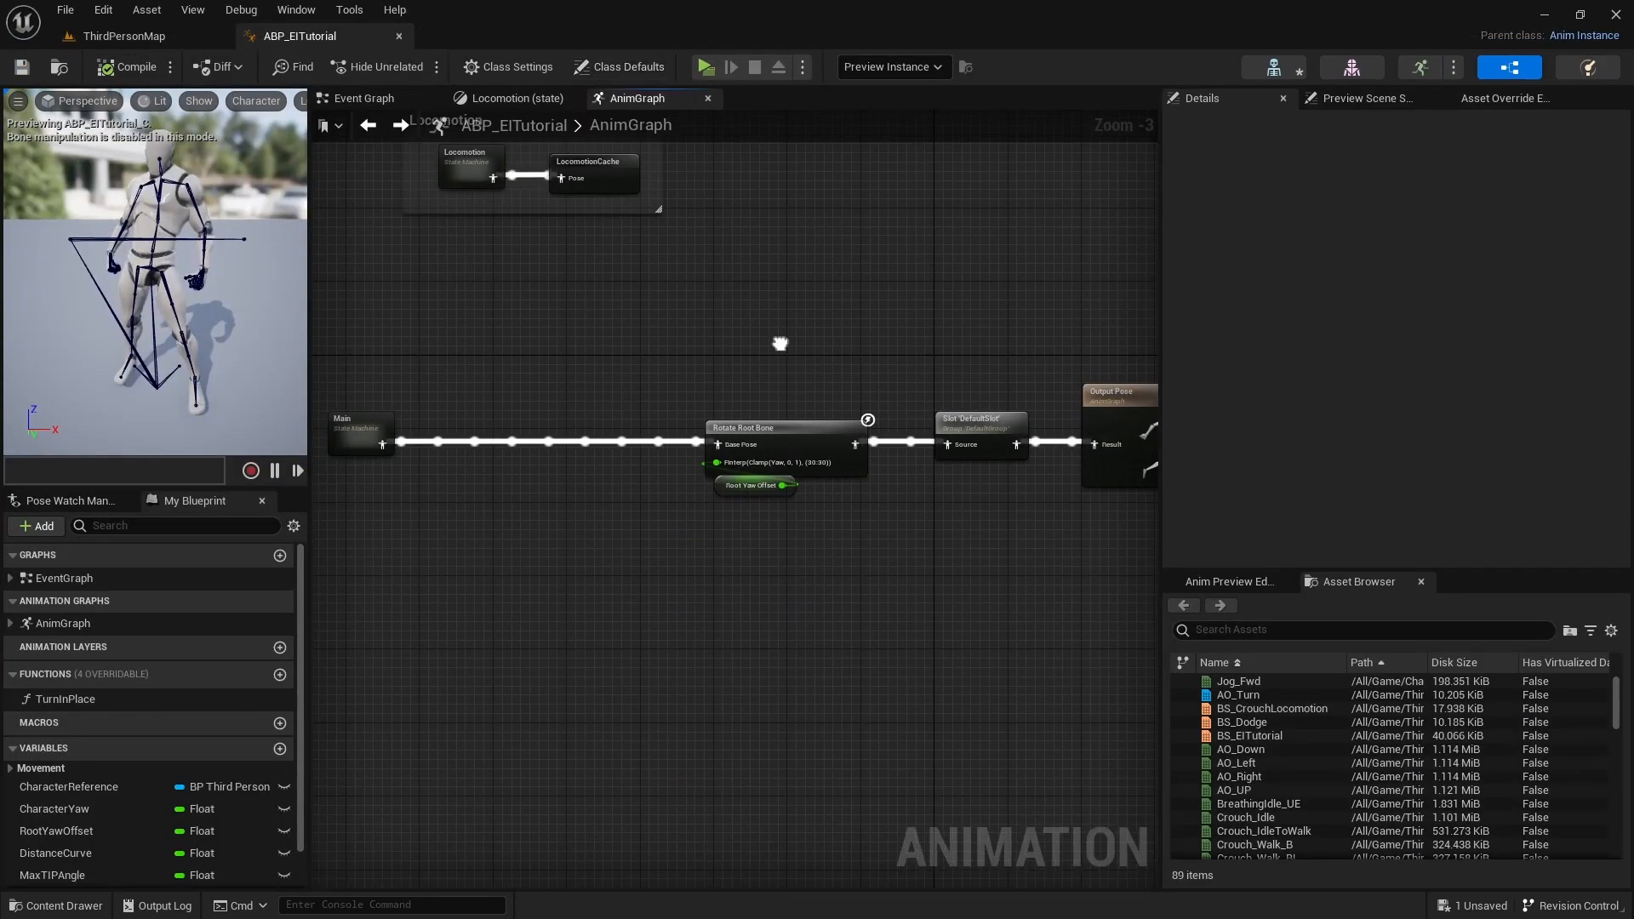
Add AO_Turn to the AnimGraph of ABP_EITutorial and wire its pose between the Main state machine and Rotate Root Bone
right_click_drag(777, 343, 760, 340)
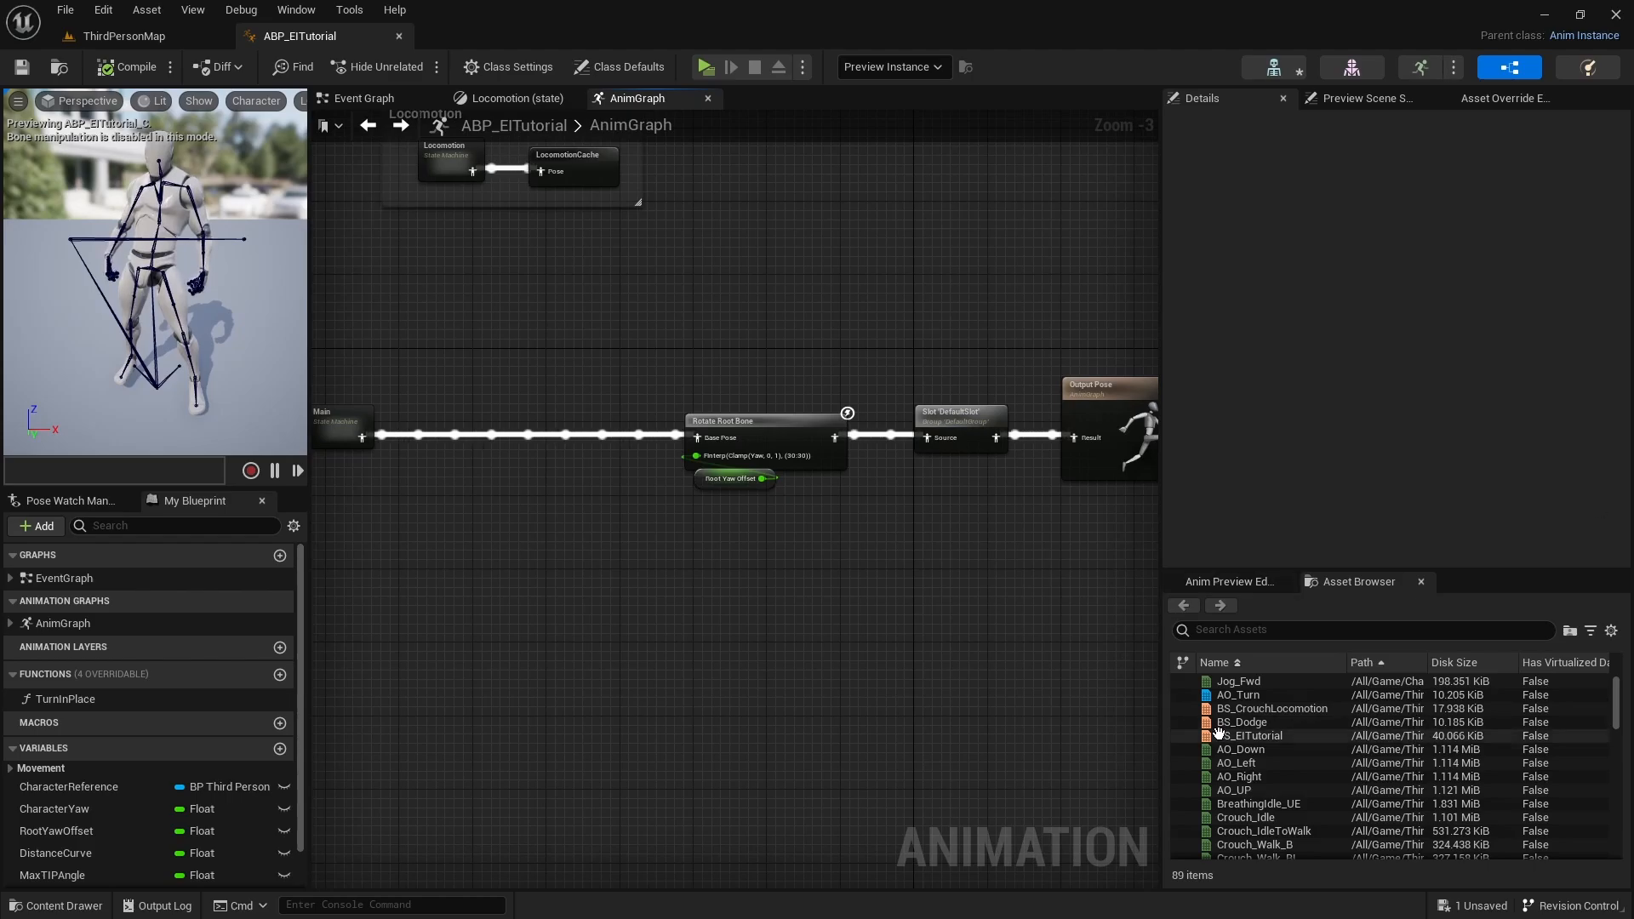
mouse_move(1234, 696)
left_click_drag(1234, 696, 464, 493)
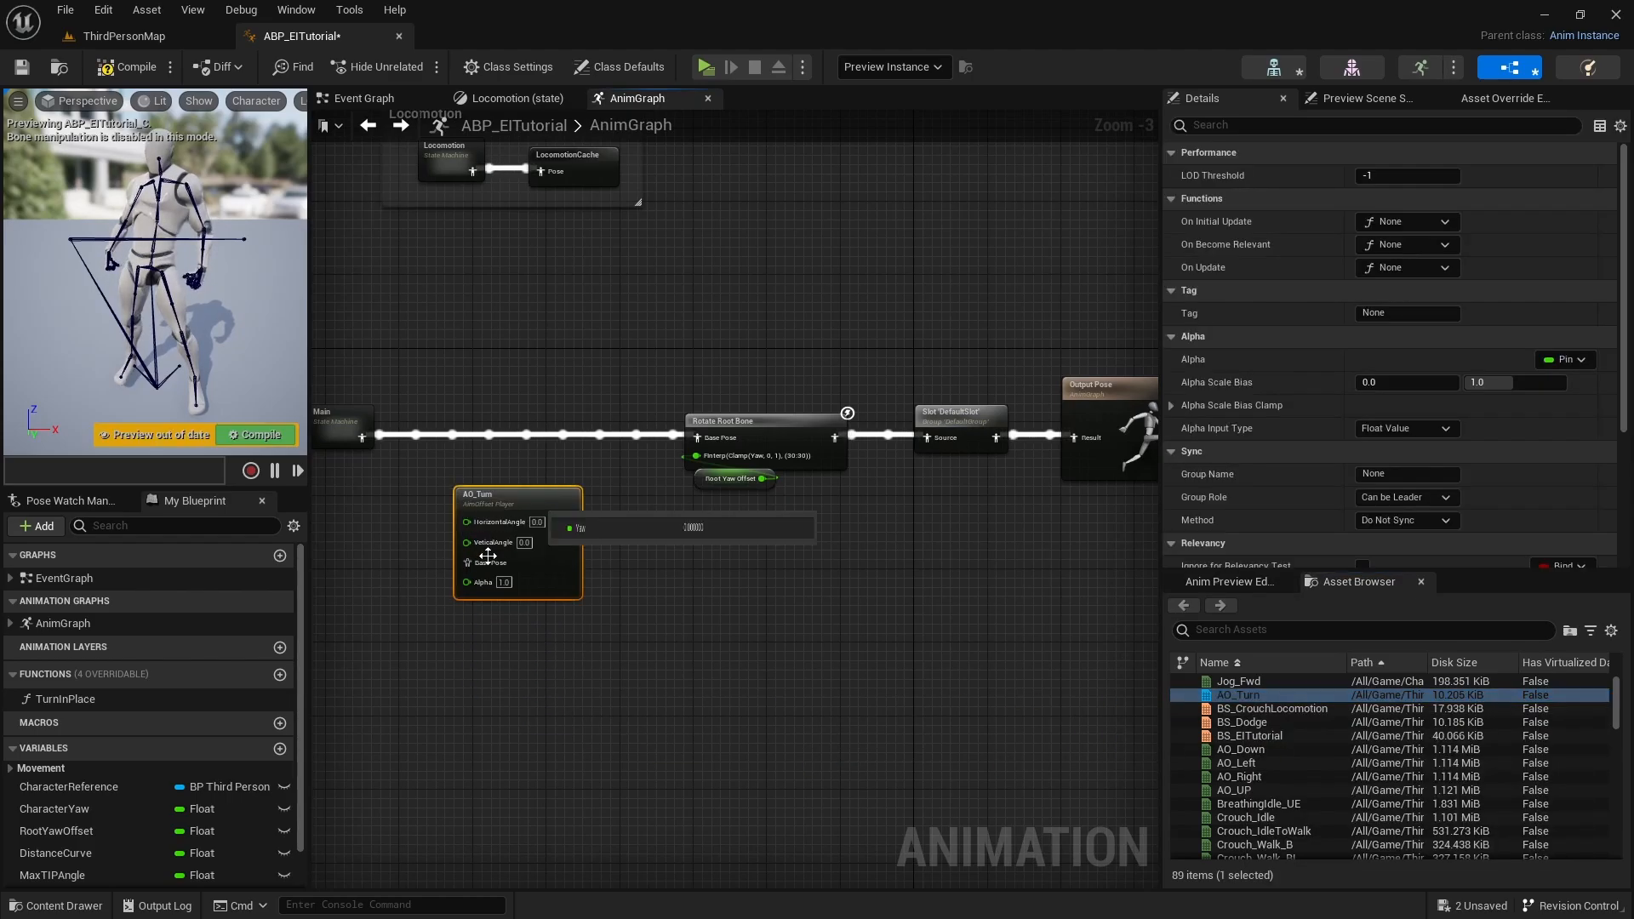
right_click_drag(602, 734, 740, 586)
left_click_drag(774, 539, 784, 410)
left_click_drag(593, 479, 710, 476)
left_click(933, 438)
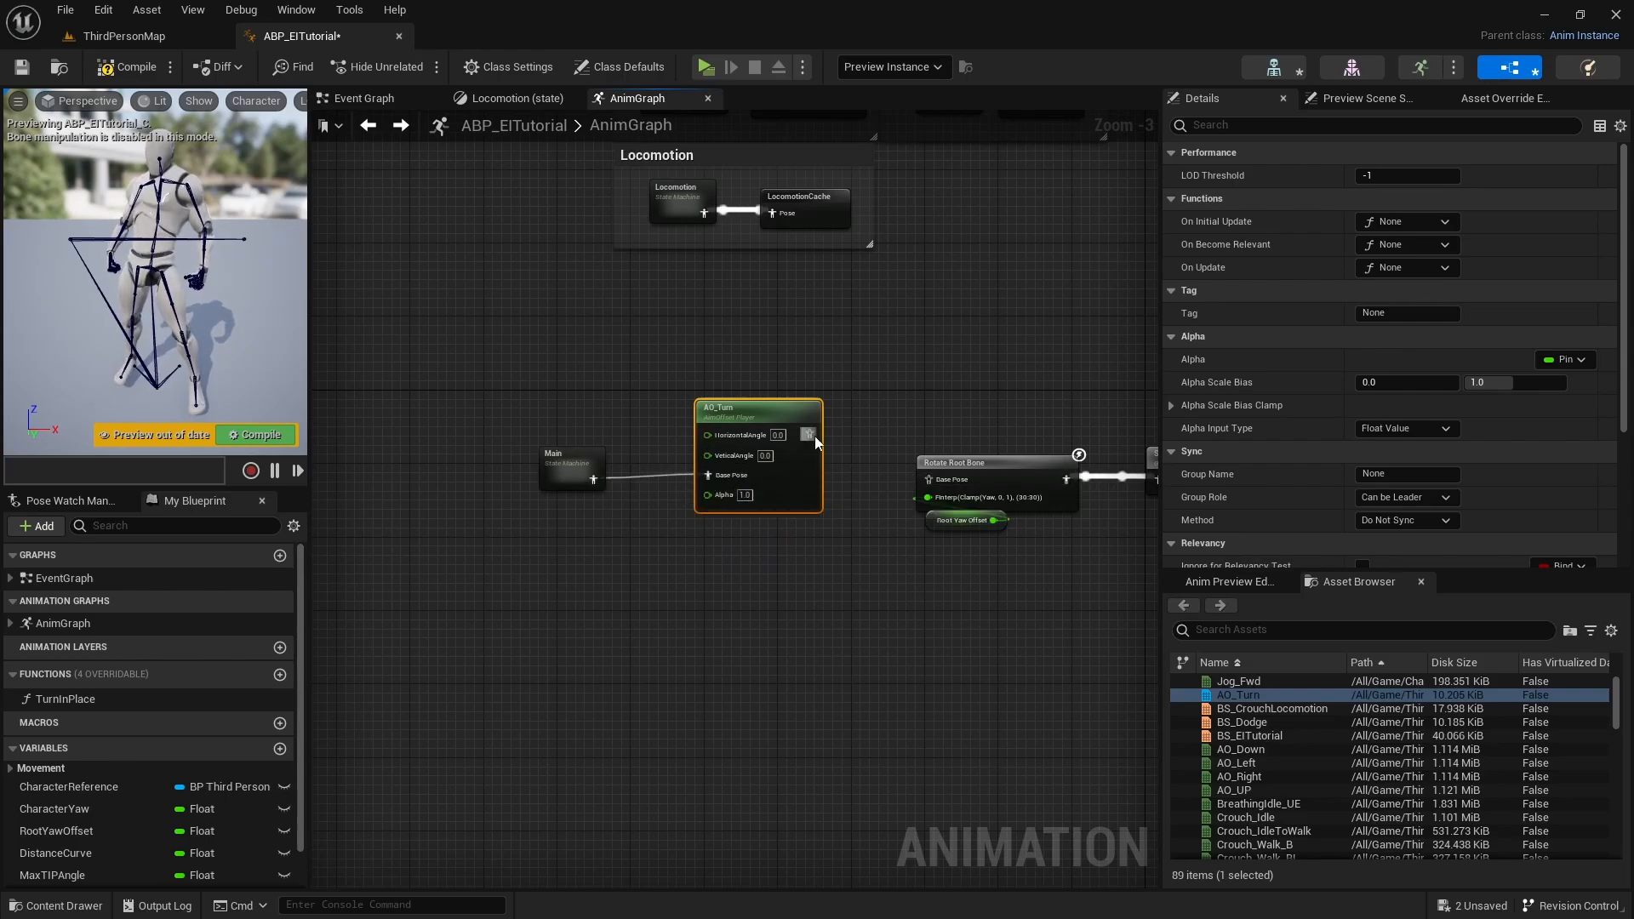
left_click_drag(807, 435, 928, 479)
right_click_drag(829, 641, 847, 565)
scroll(706, 527, "up", 2)
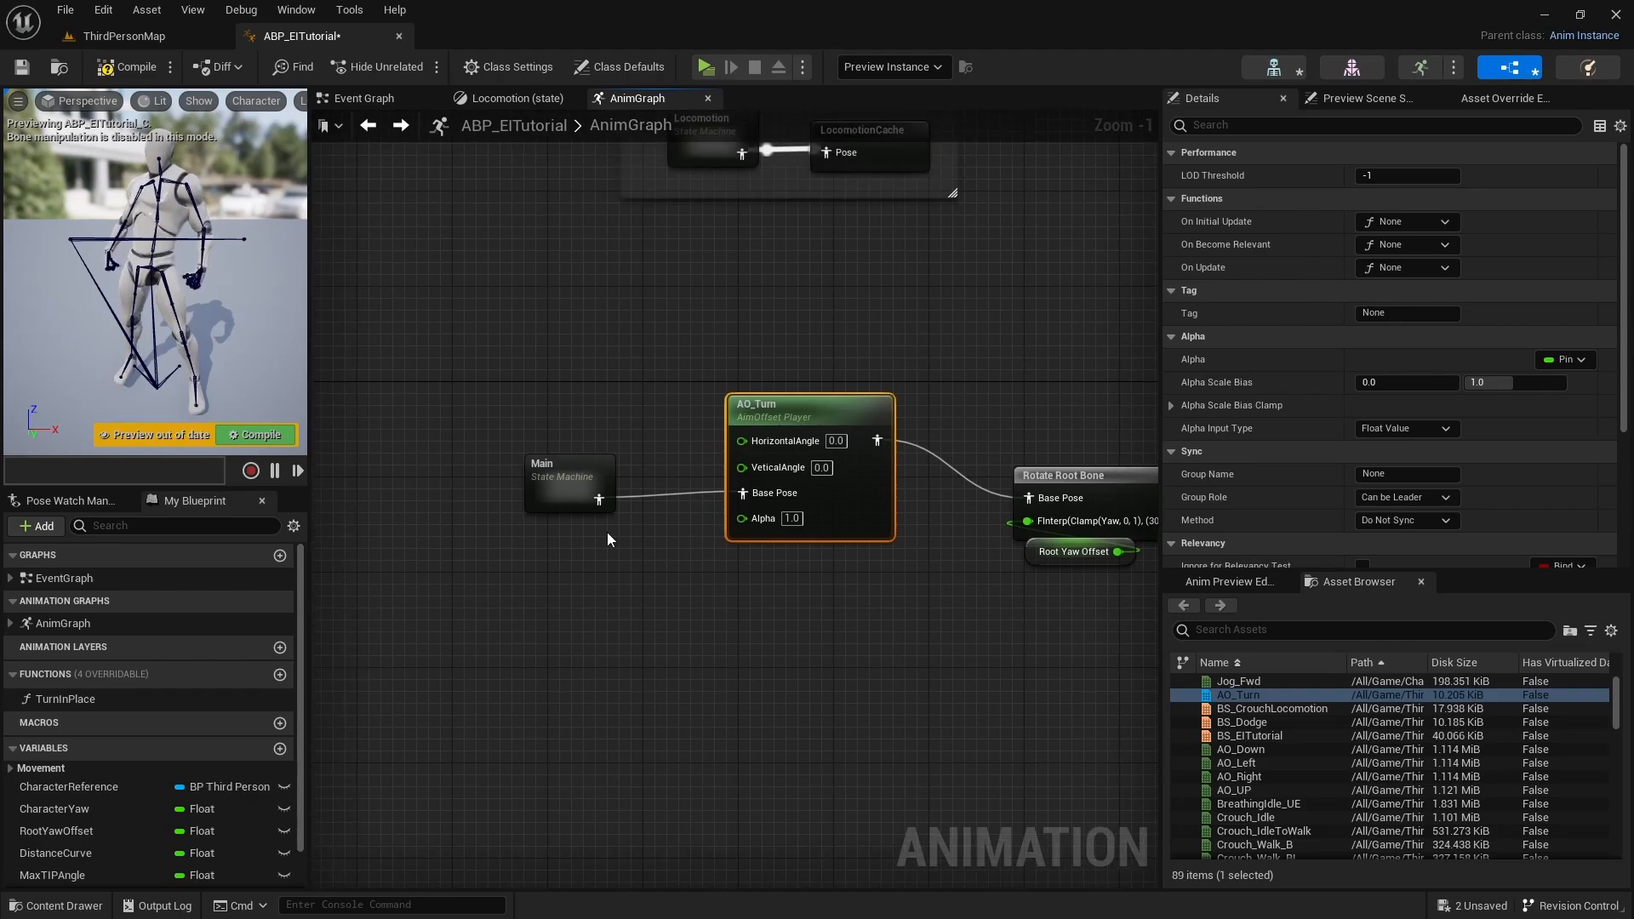
left_click_drag(538, 508, 543, 492)
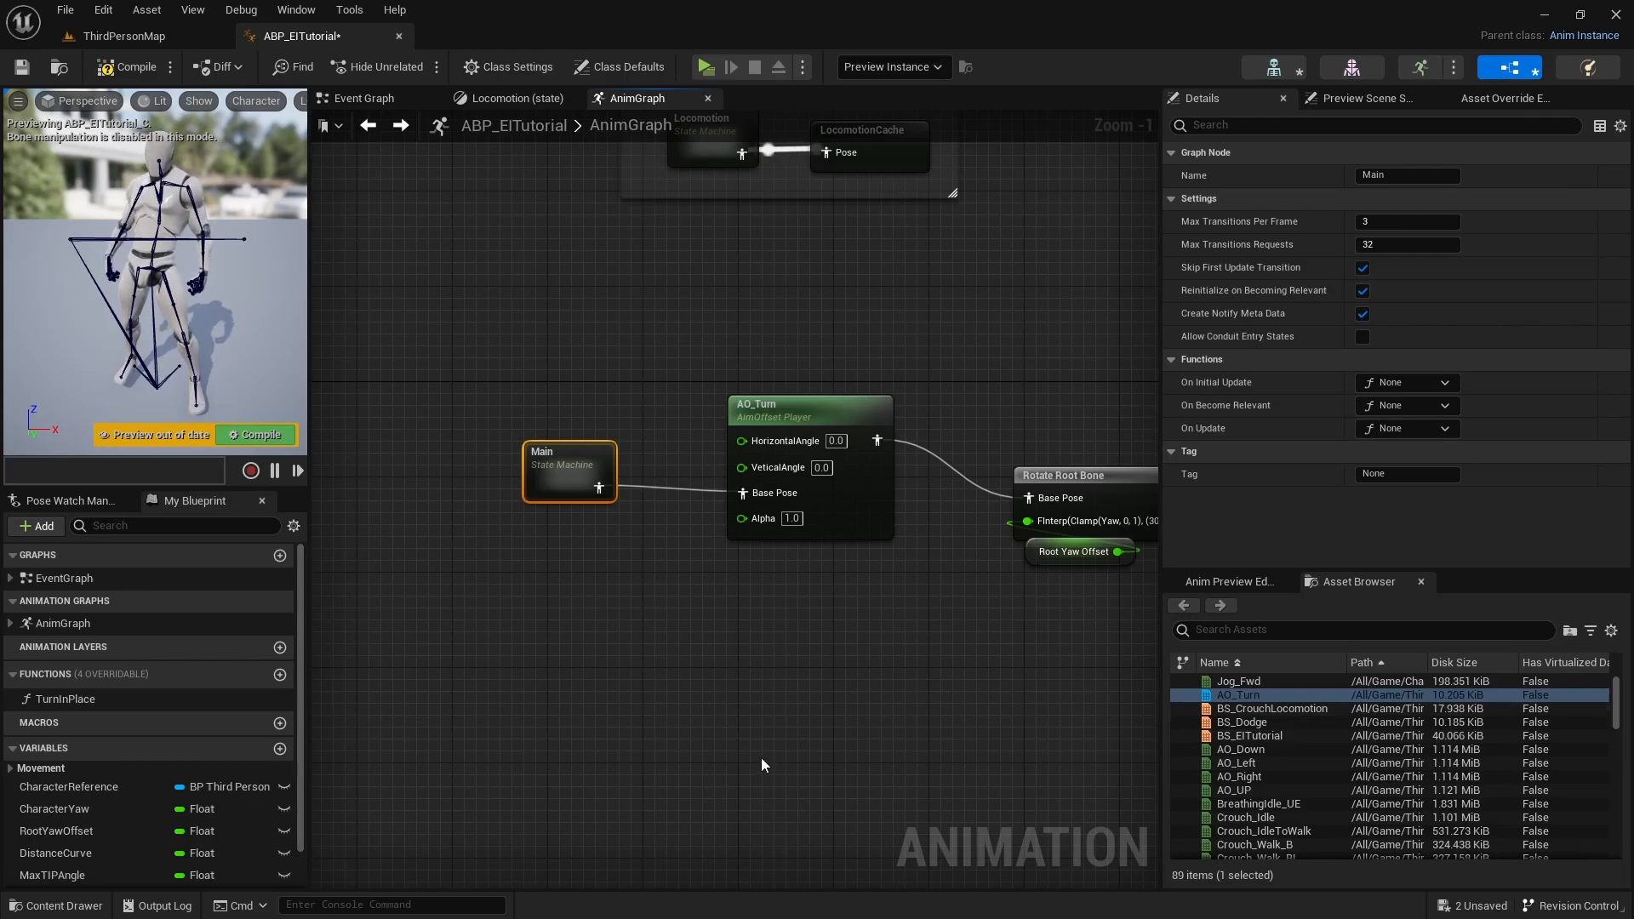
Multiply a RootYawOffset getter by -1.0, feed it into AO_Turn's HorizontalAngle, and stack both nodes directly above AO_Turn
scroll(74, 830, "down", 2)
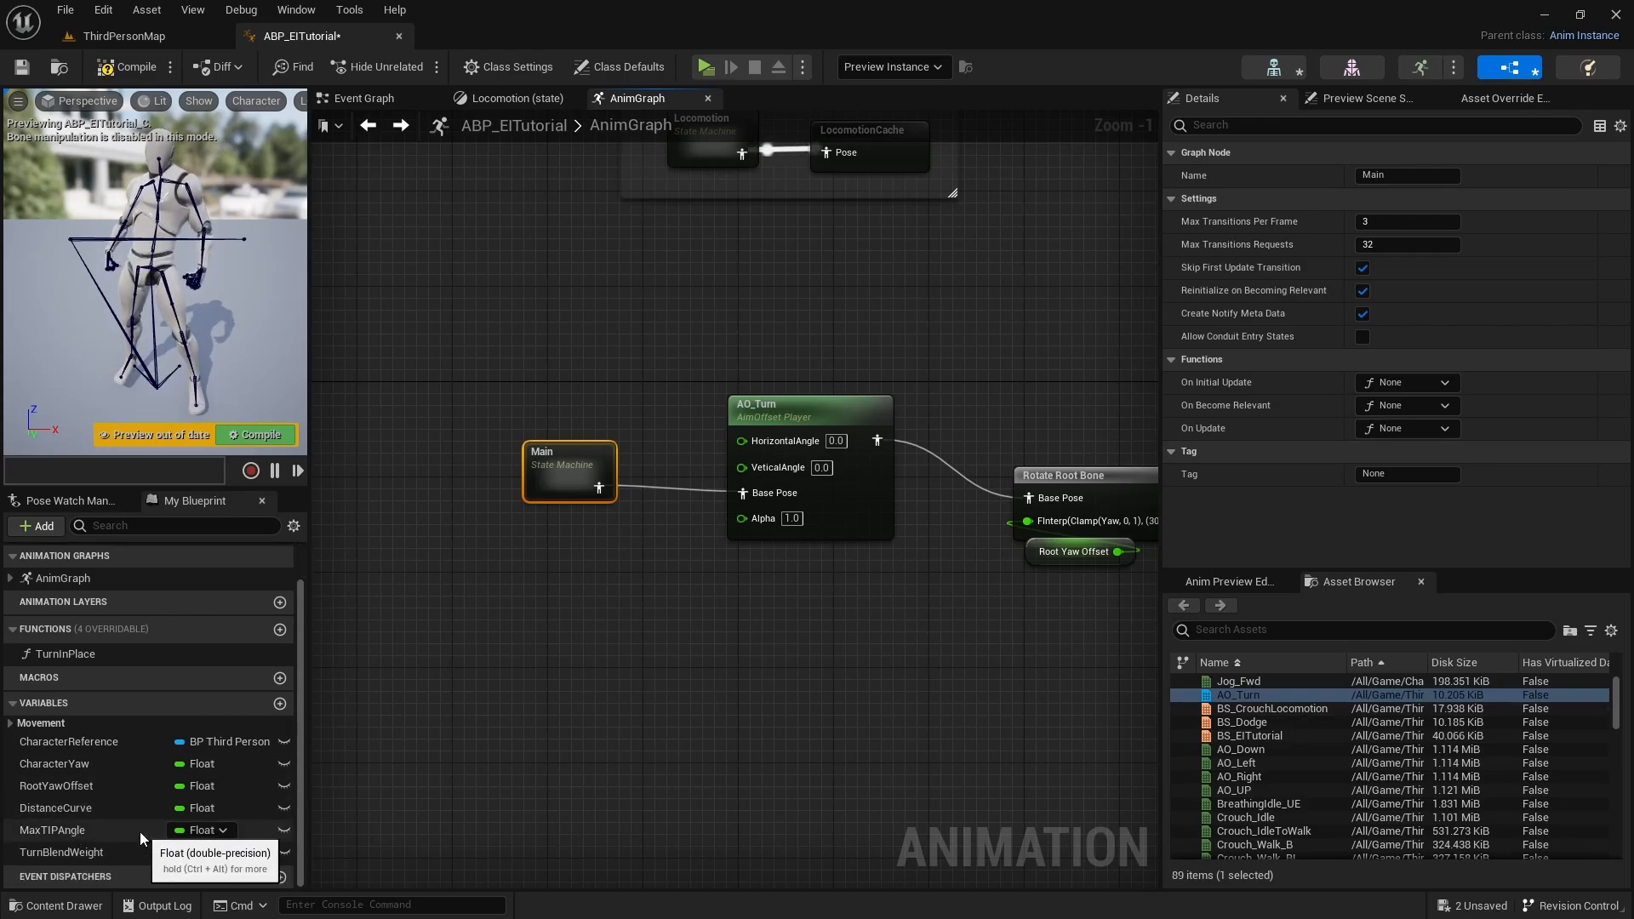
left_click_drag(78, 781, 596, 262, "ctrl")
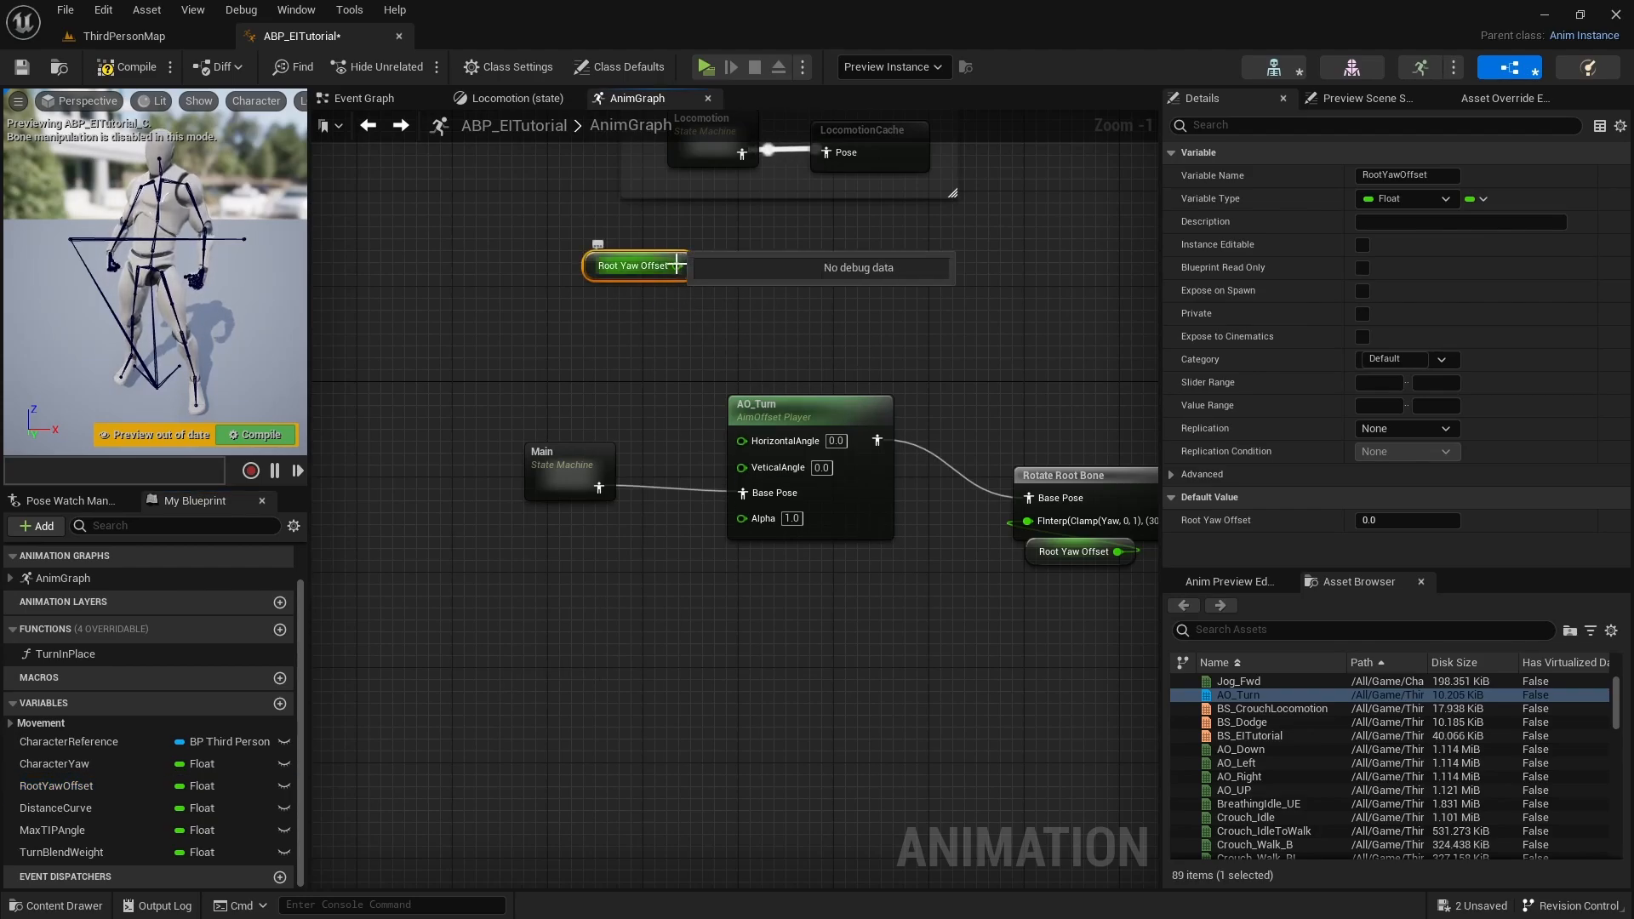
left_click_drag(677, 265, 716, 295)
type("multiply")
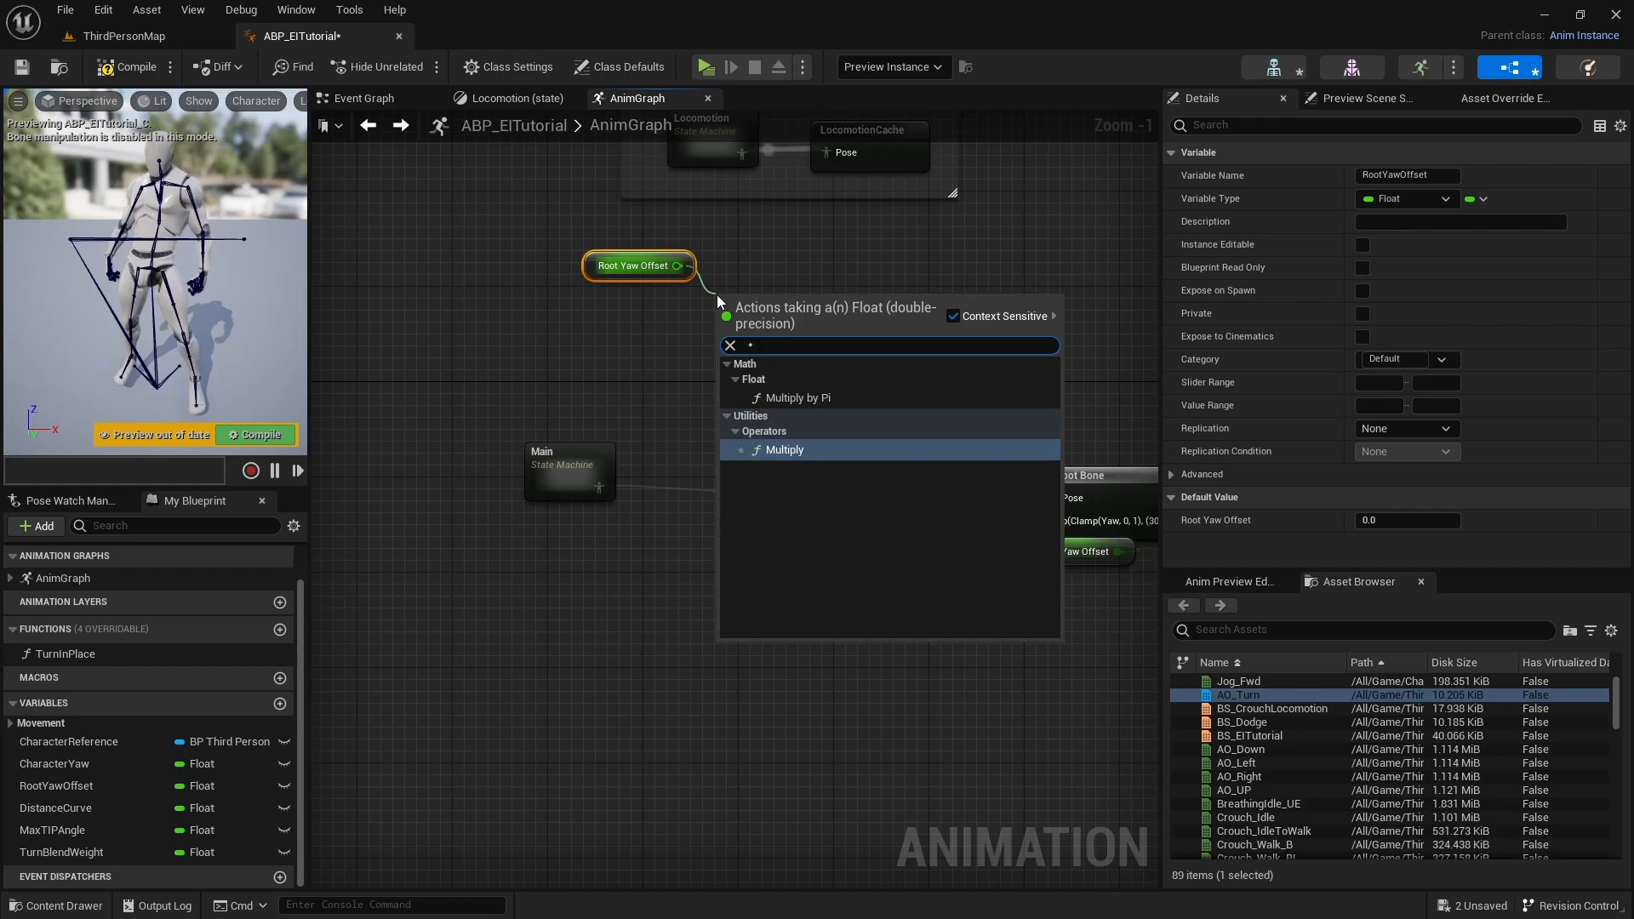
left_click(784, 441)
left_click(753, 325)
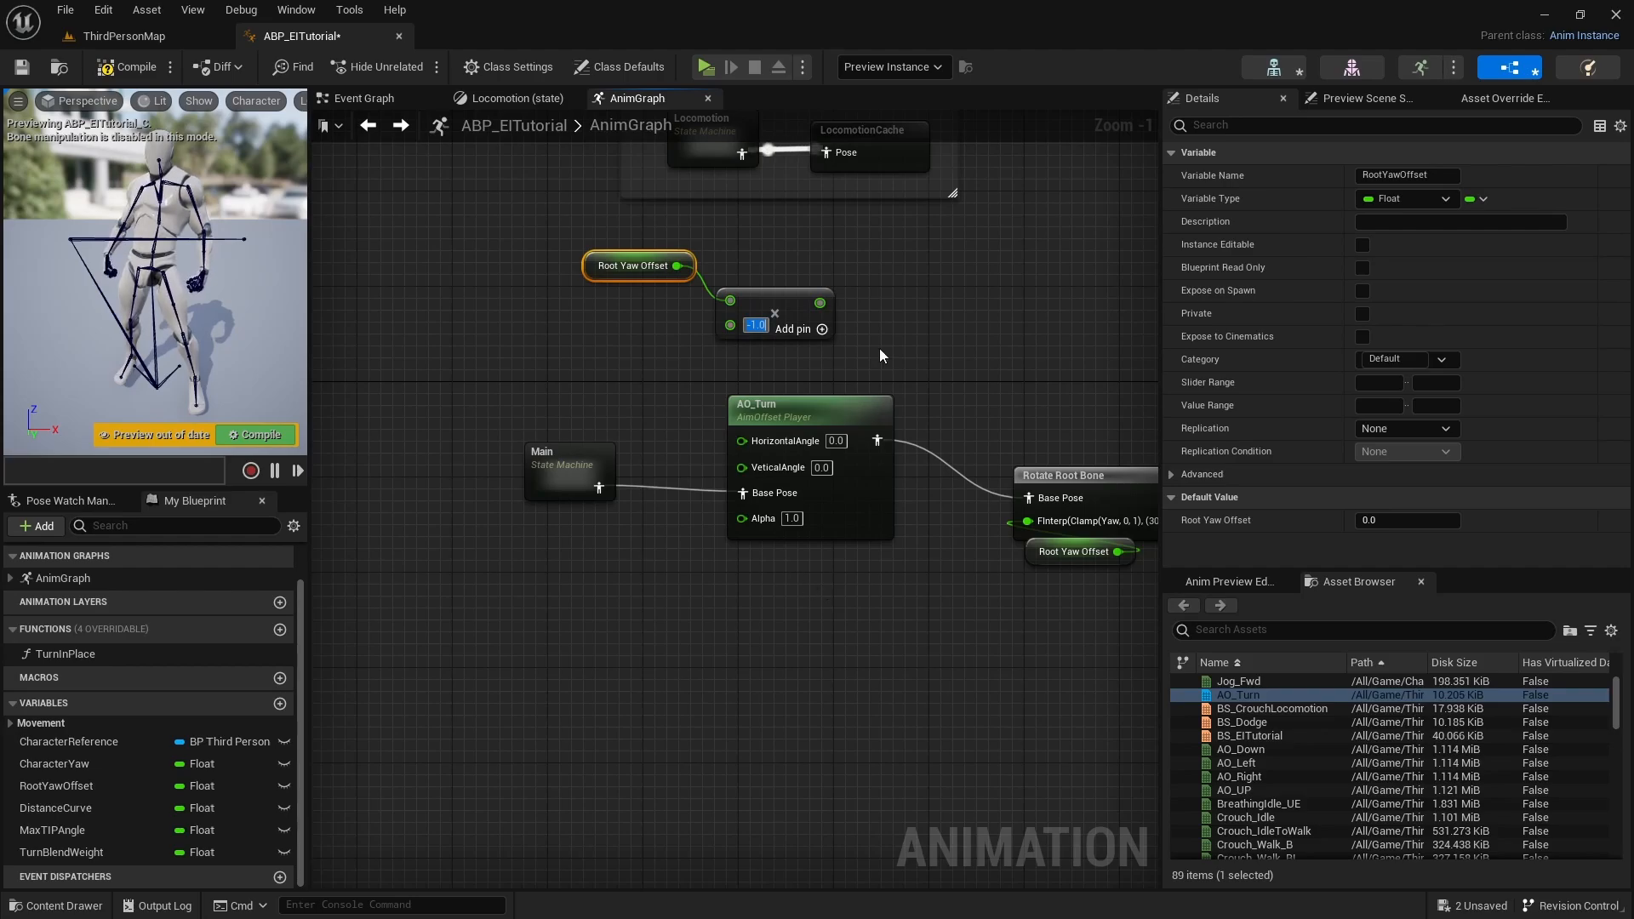
left_click_drag(820, 303, 741, 440)
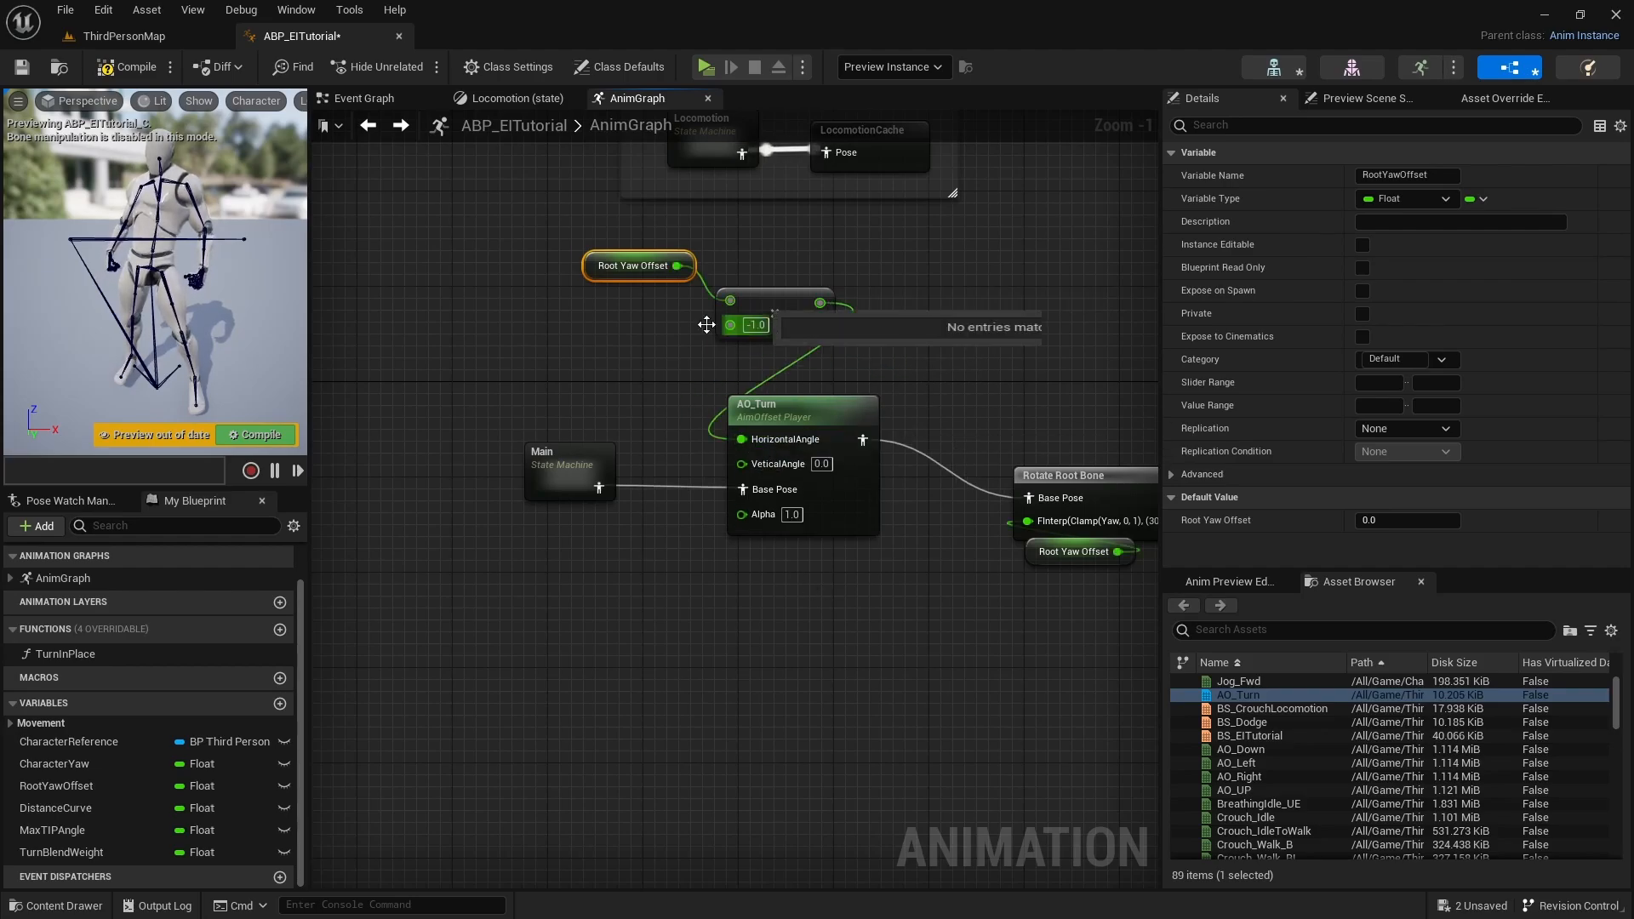
left_click_drag(597, 275, 814, 368)
left_click(802, 320, "ctrl")
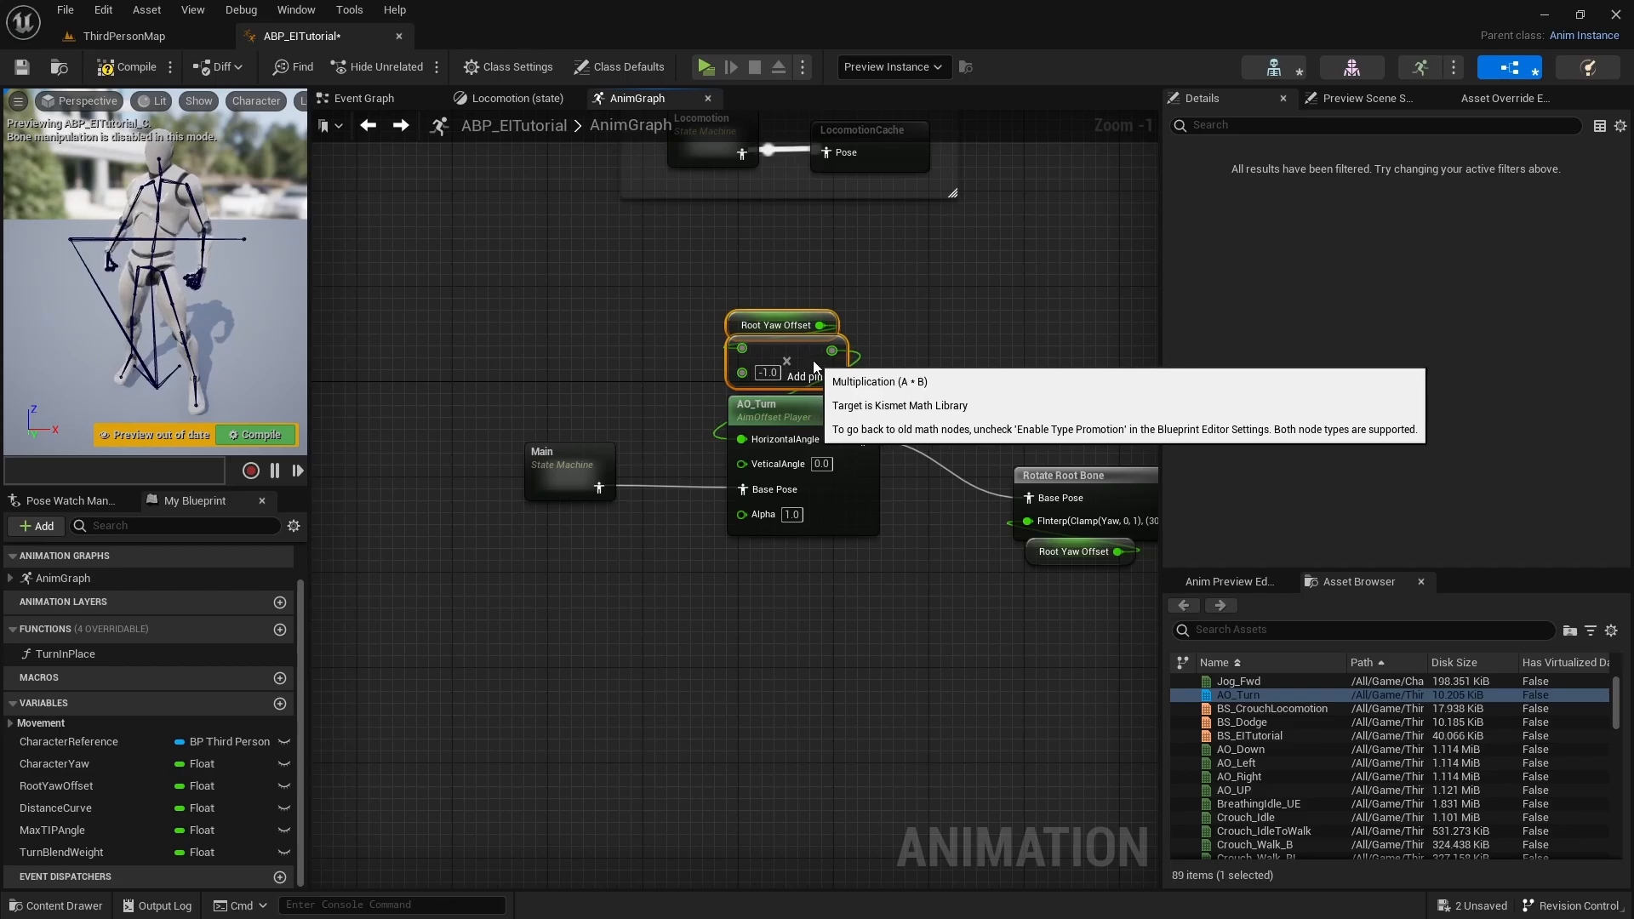
Add getters for the Forward Input and Side Input movement variables in free space beside the Main state machine
right_click_drag(606, 349, 779, 389)
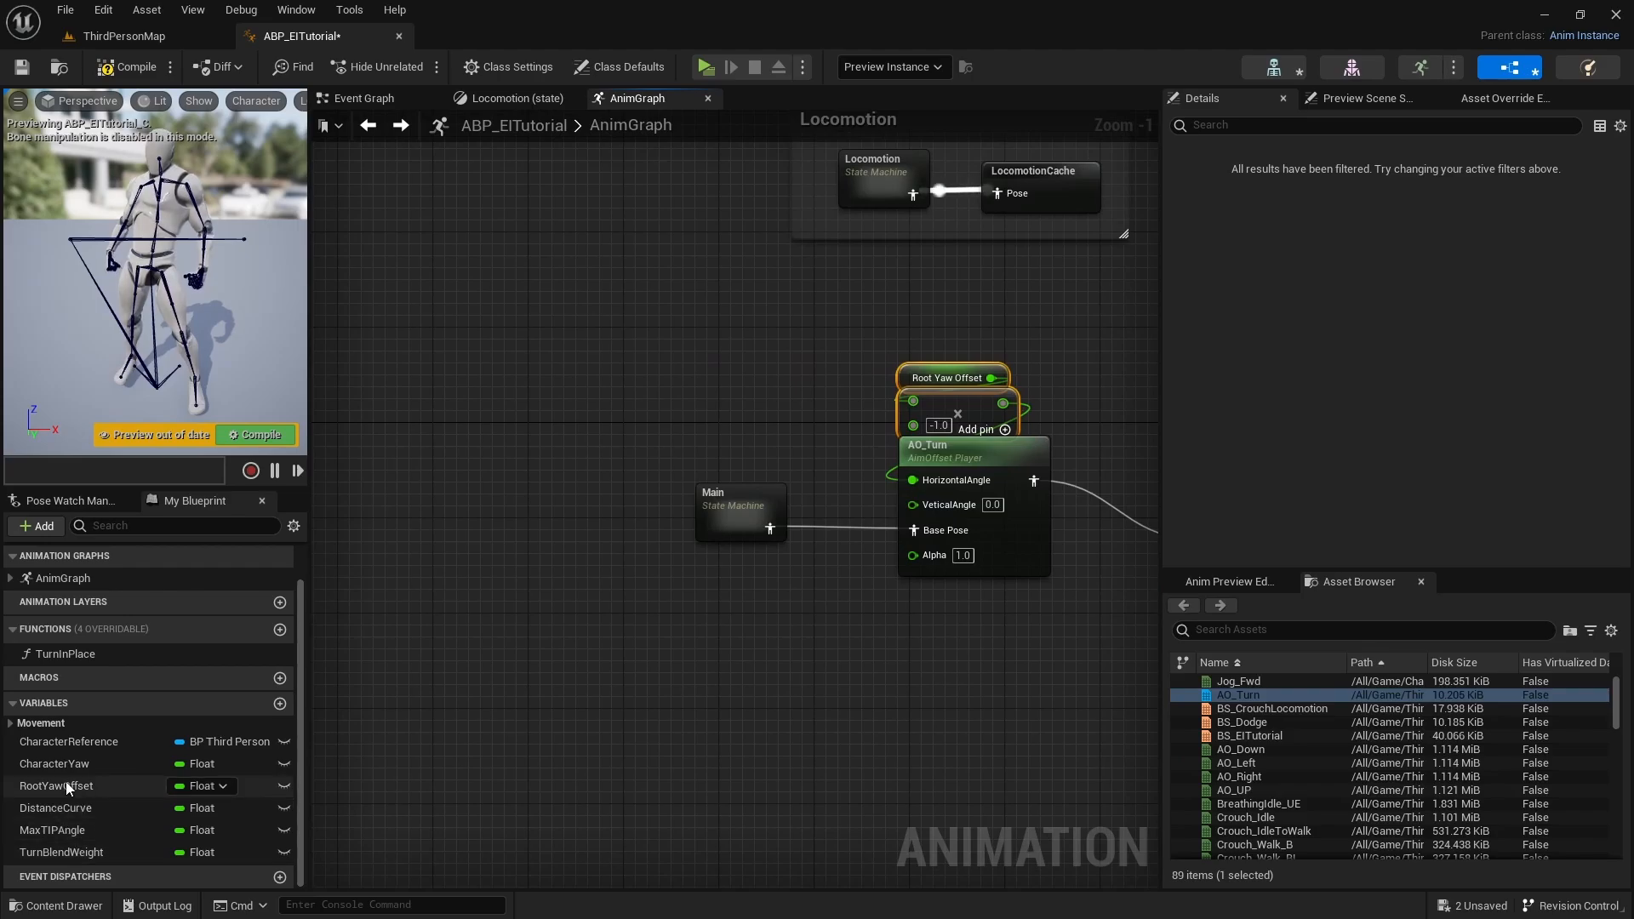
left_click(39, 722)
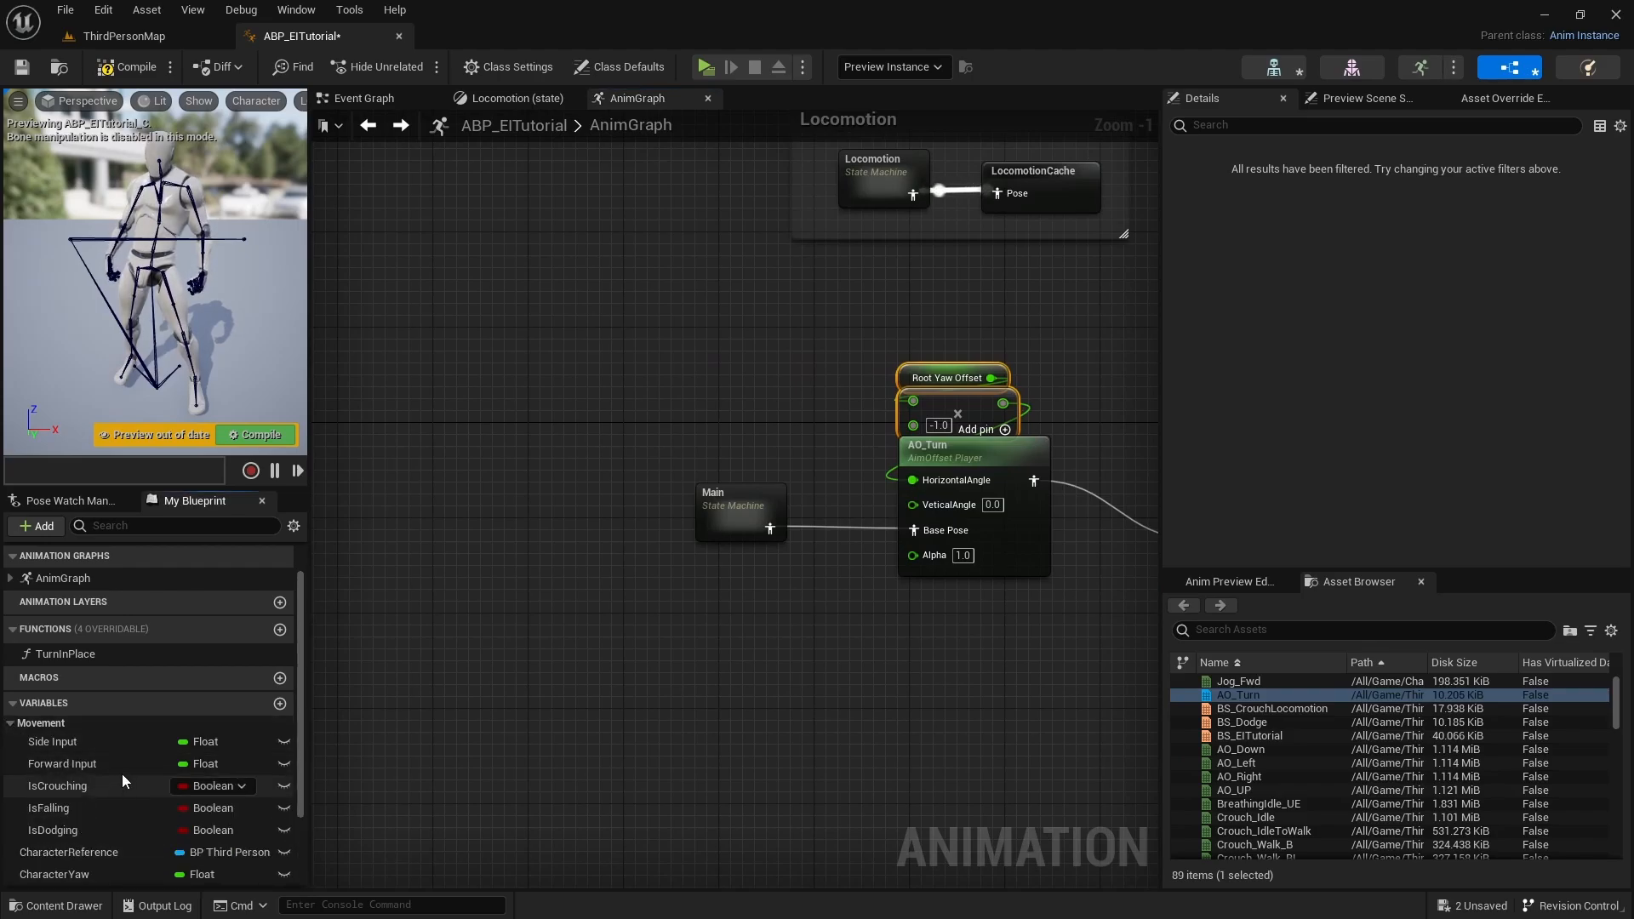
left_click_drag(62, 765, 433, 349)
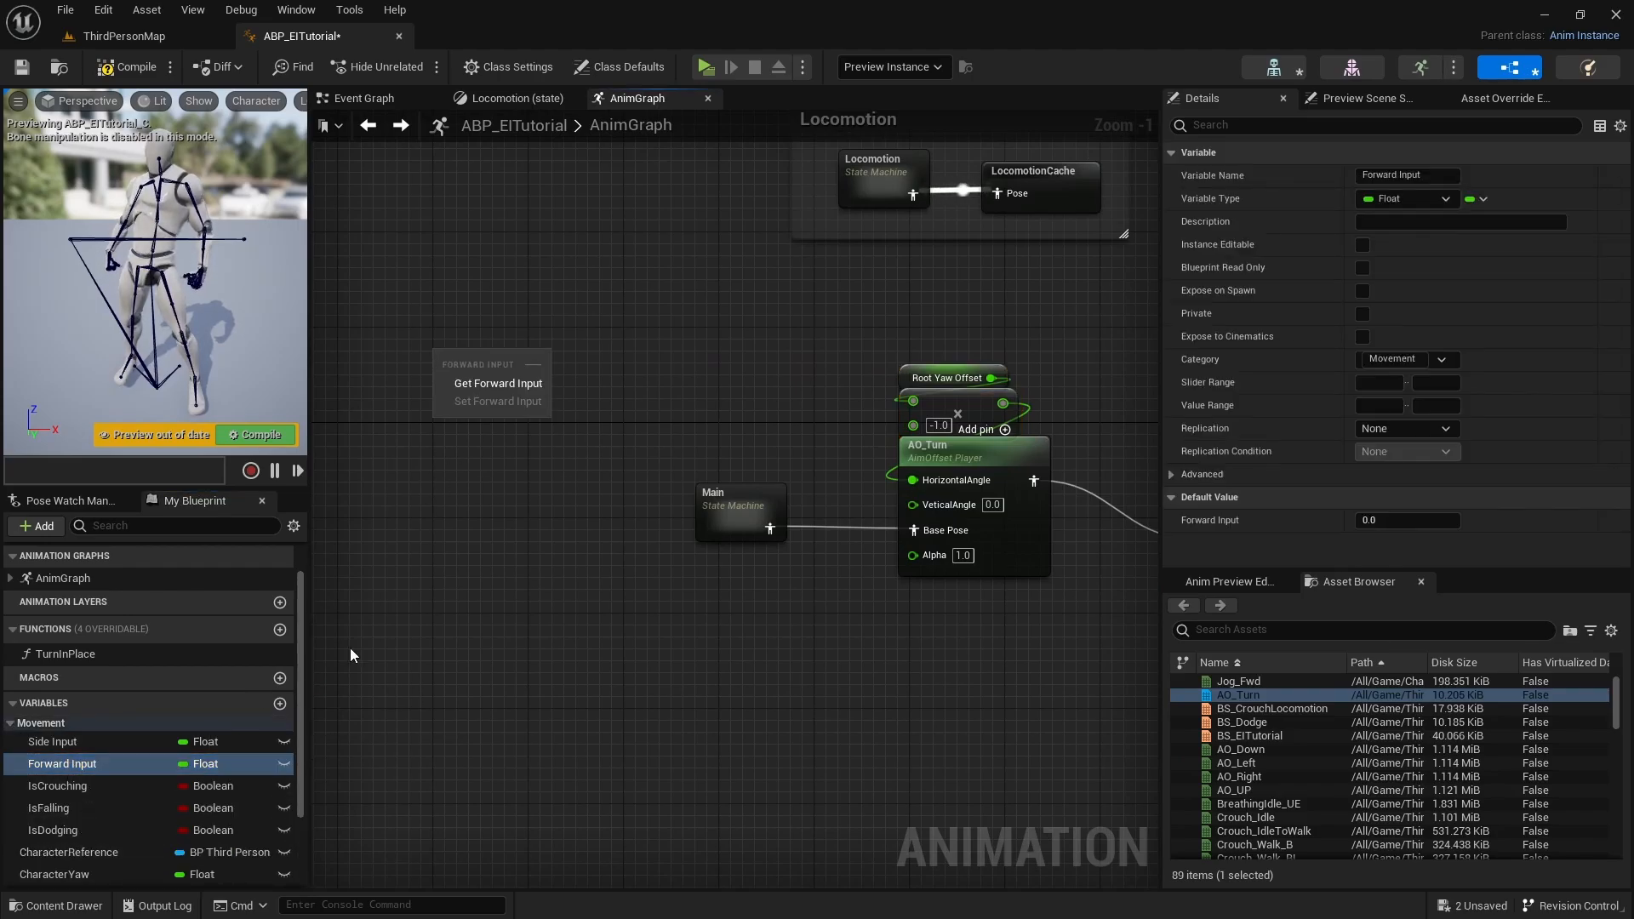
left_click(476, 385)
left_click_drag(52, 741, 452, 393)
left_click(484, 431)
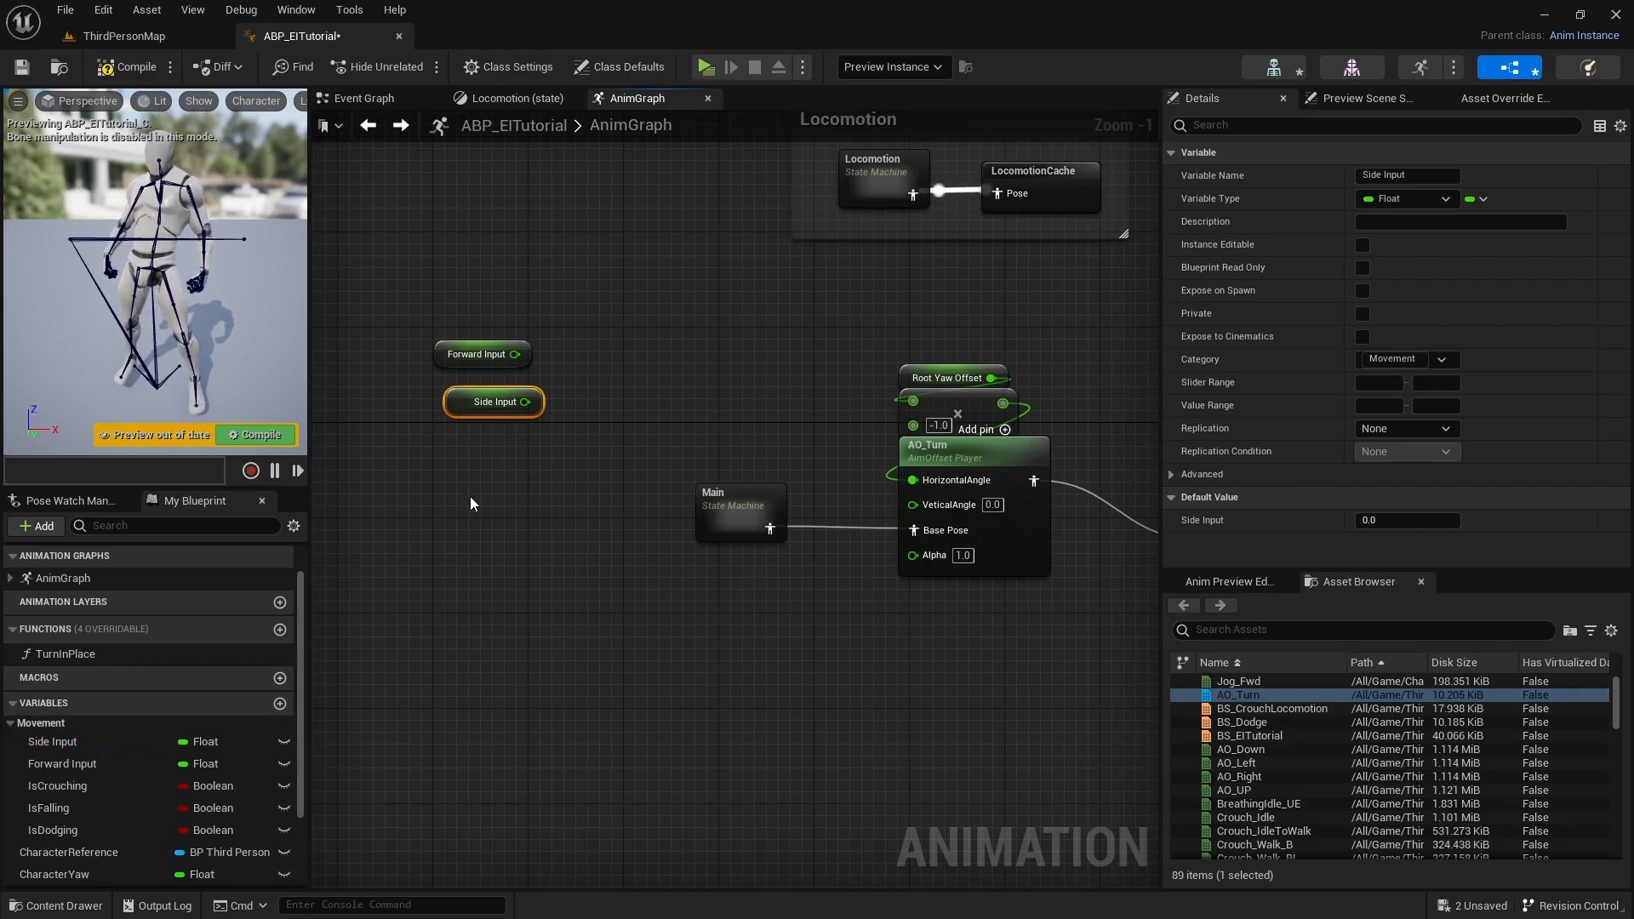
Compare Forward Input and Side Input each against 0.0 with its own Not Equal node
left_click_drag(514, 354, 577, 357)
type("not eq")
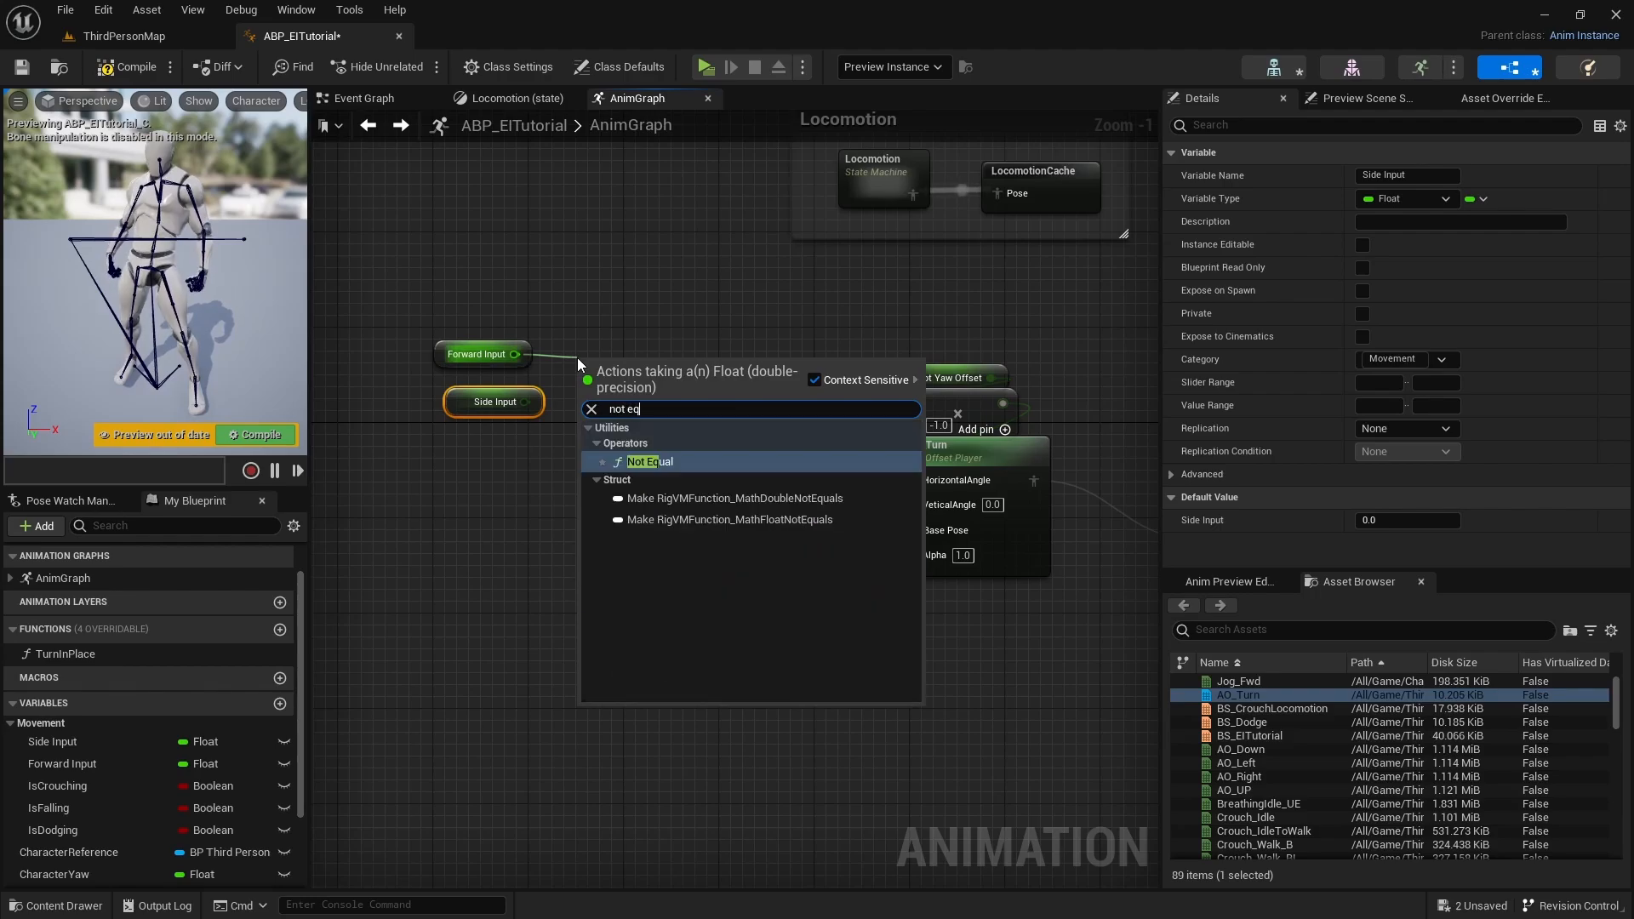
left_click(667, 464)
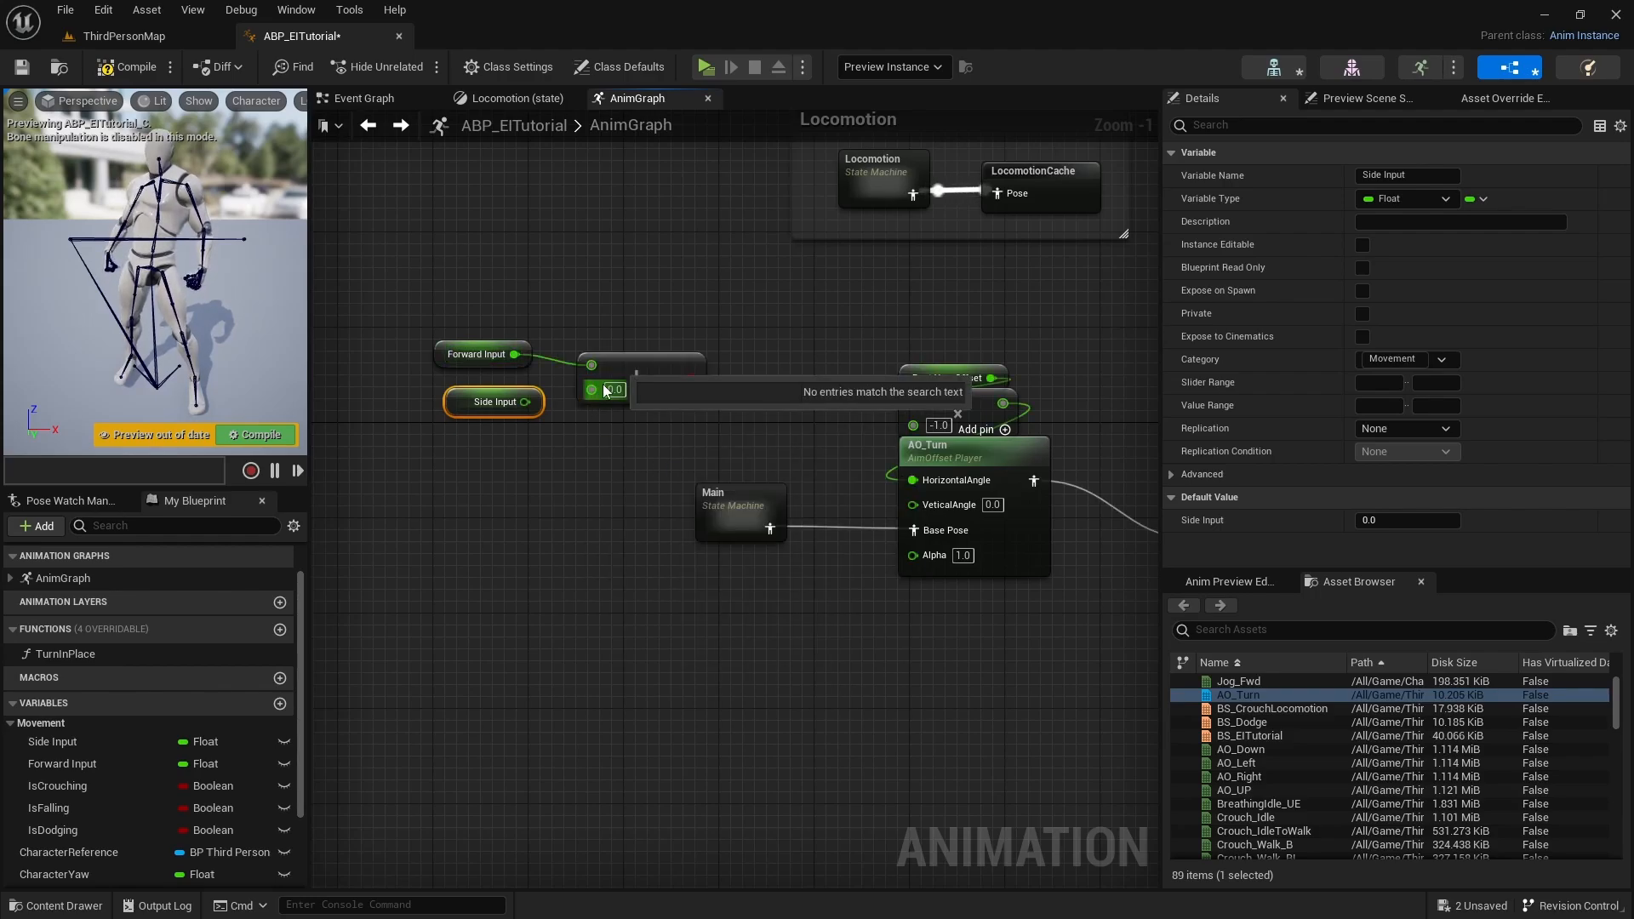
key("ctrl+c")
key("ctrl+v")
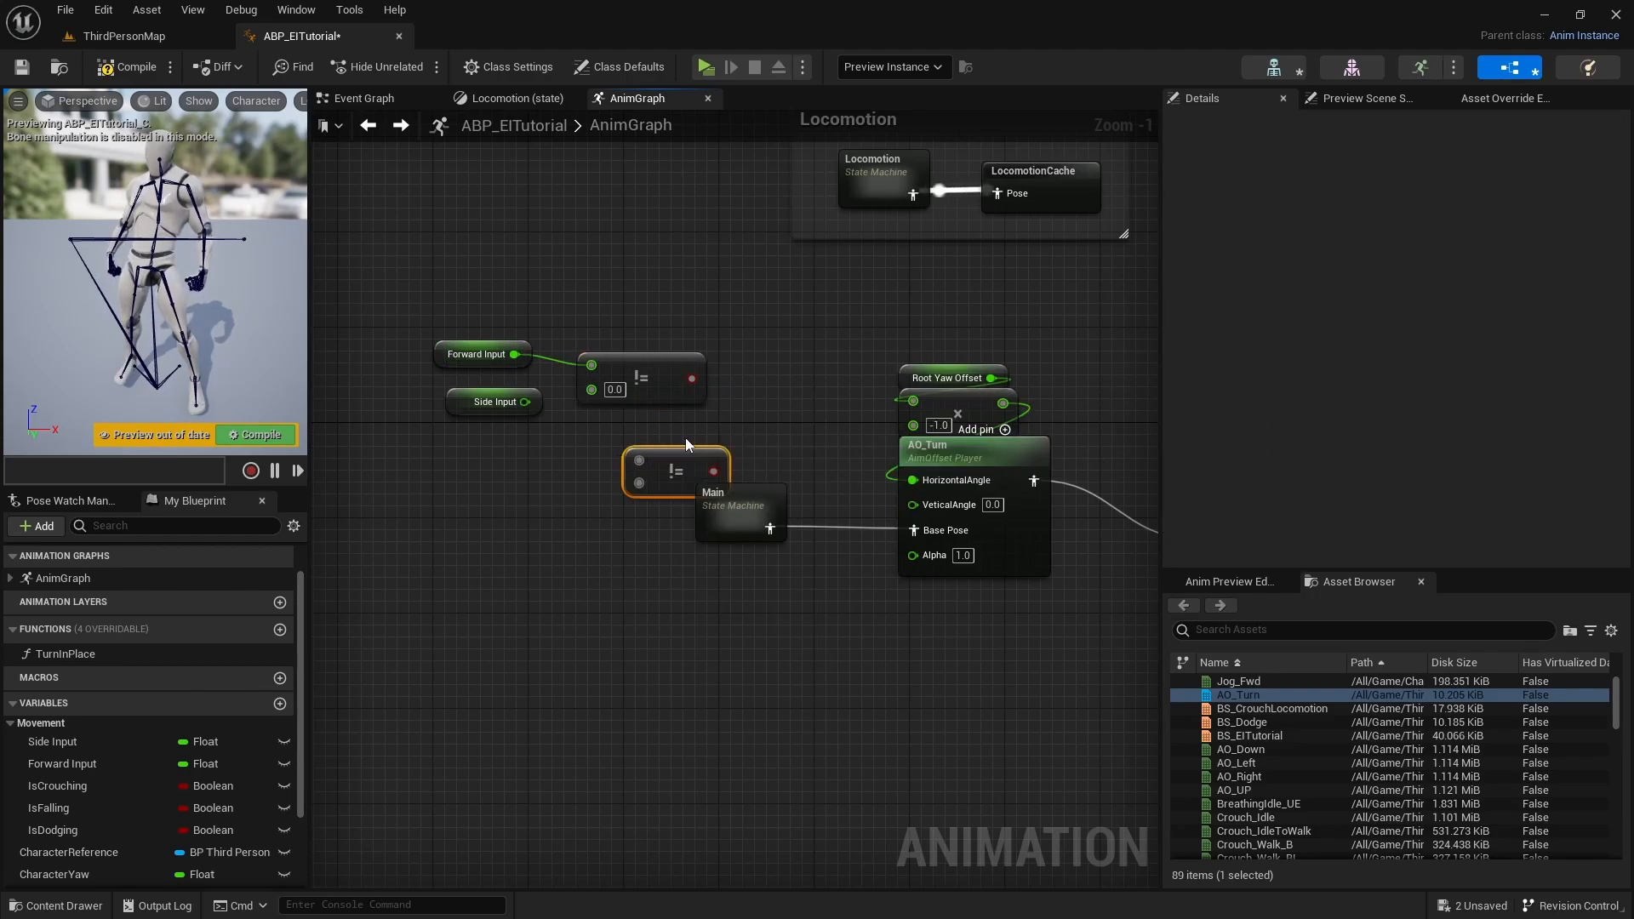
left_click_drag(685, 457, 641, 420)
left_click_drag(525, 402, 592, 427)
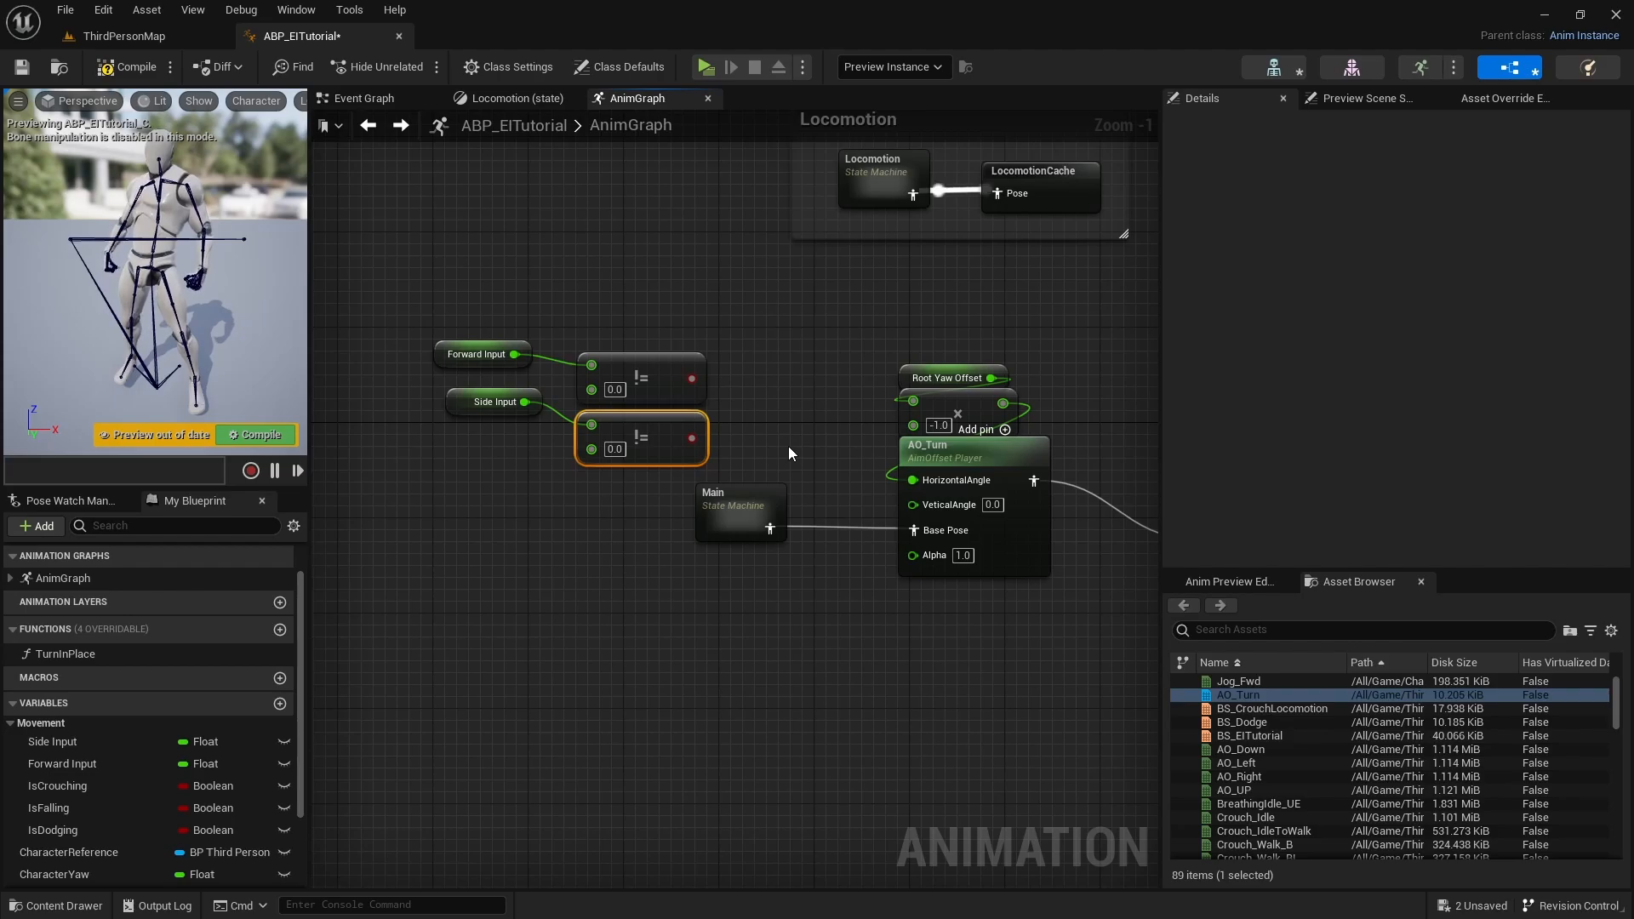
Add a Select node to the AnimGraph and place it in free space above the Main state machine
right_click_drag(788, 446, 769, 448)
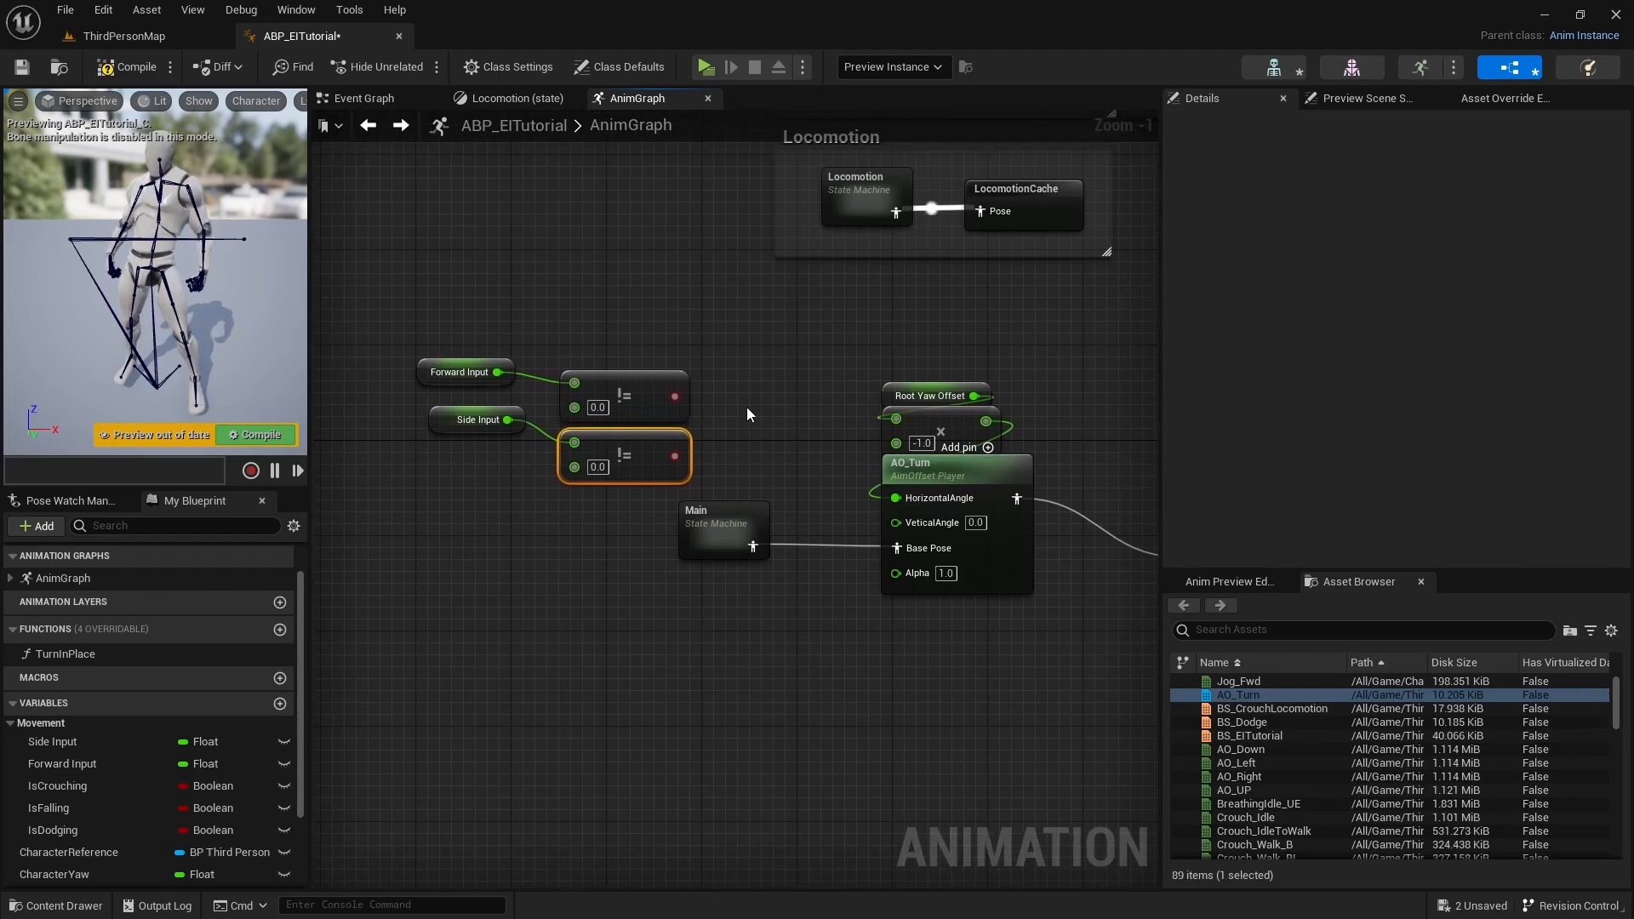
right_click(747, 408)
type("select")
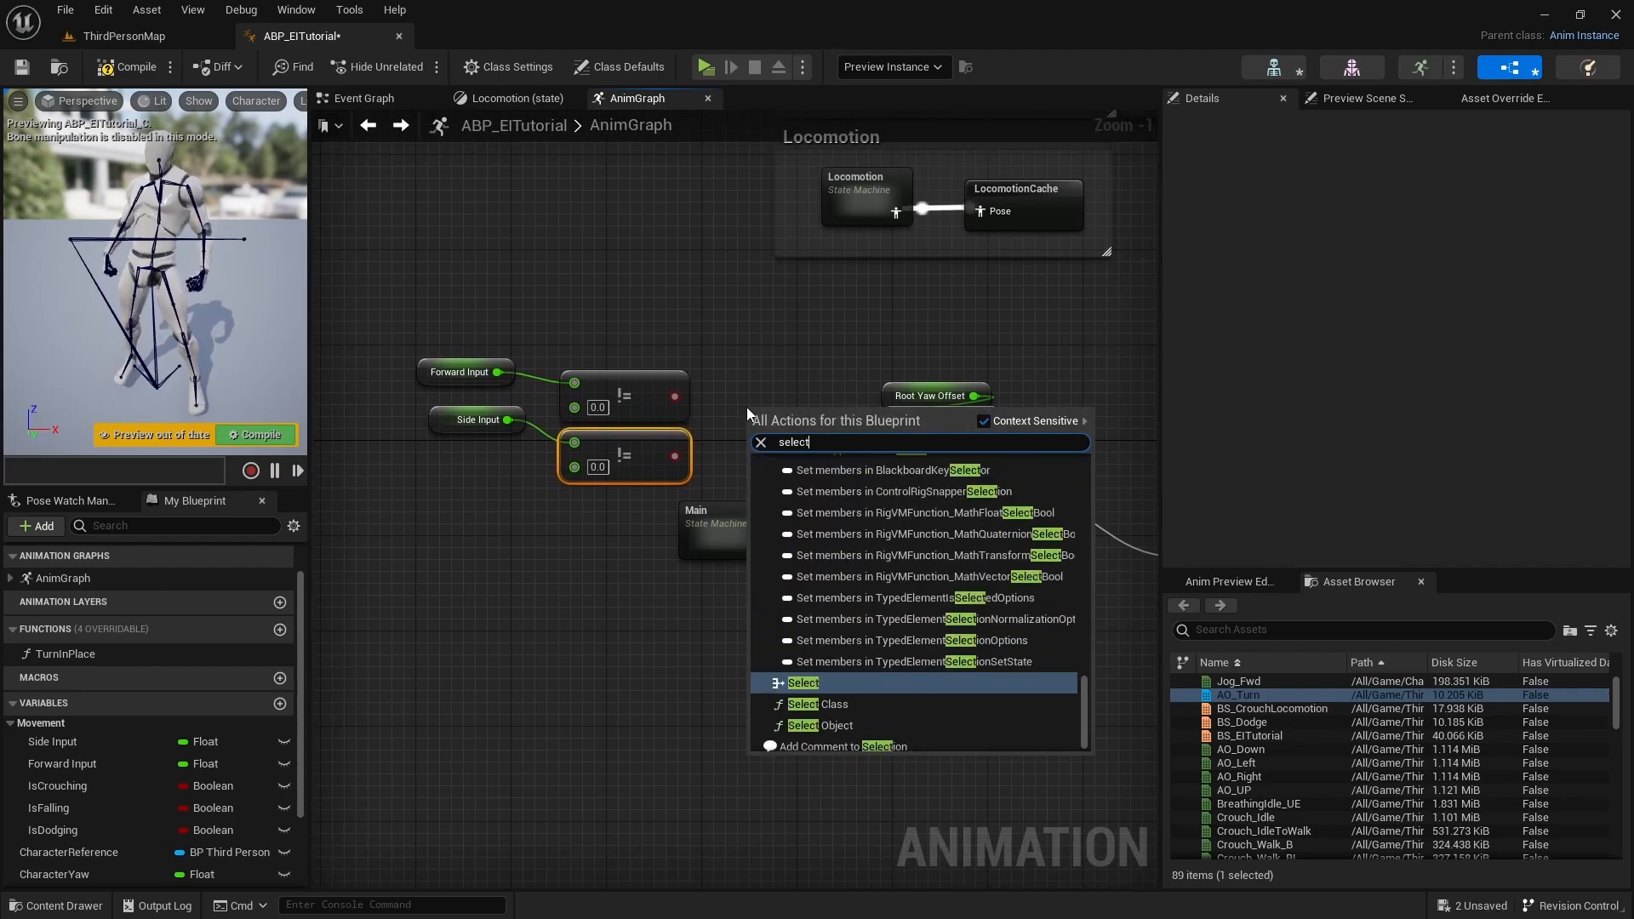
left_click(824, 681)
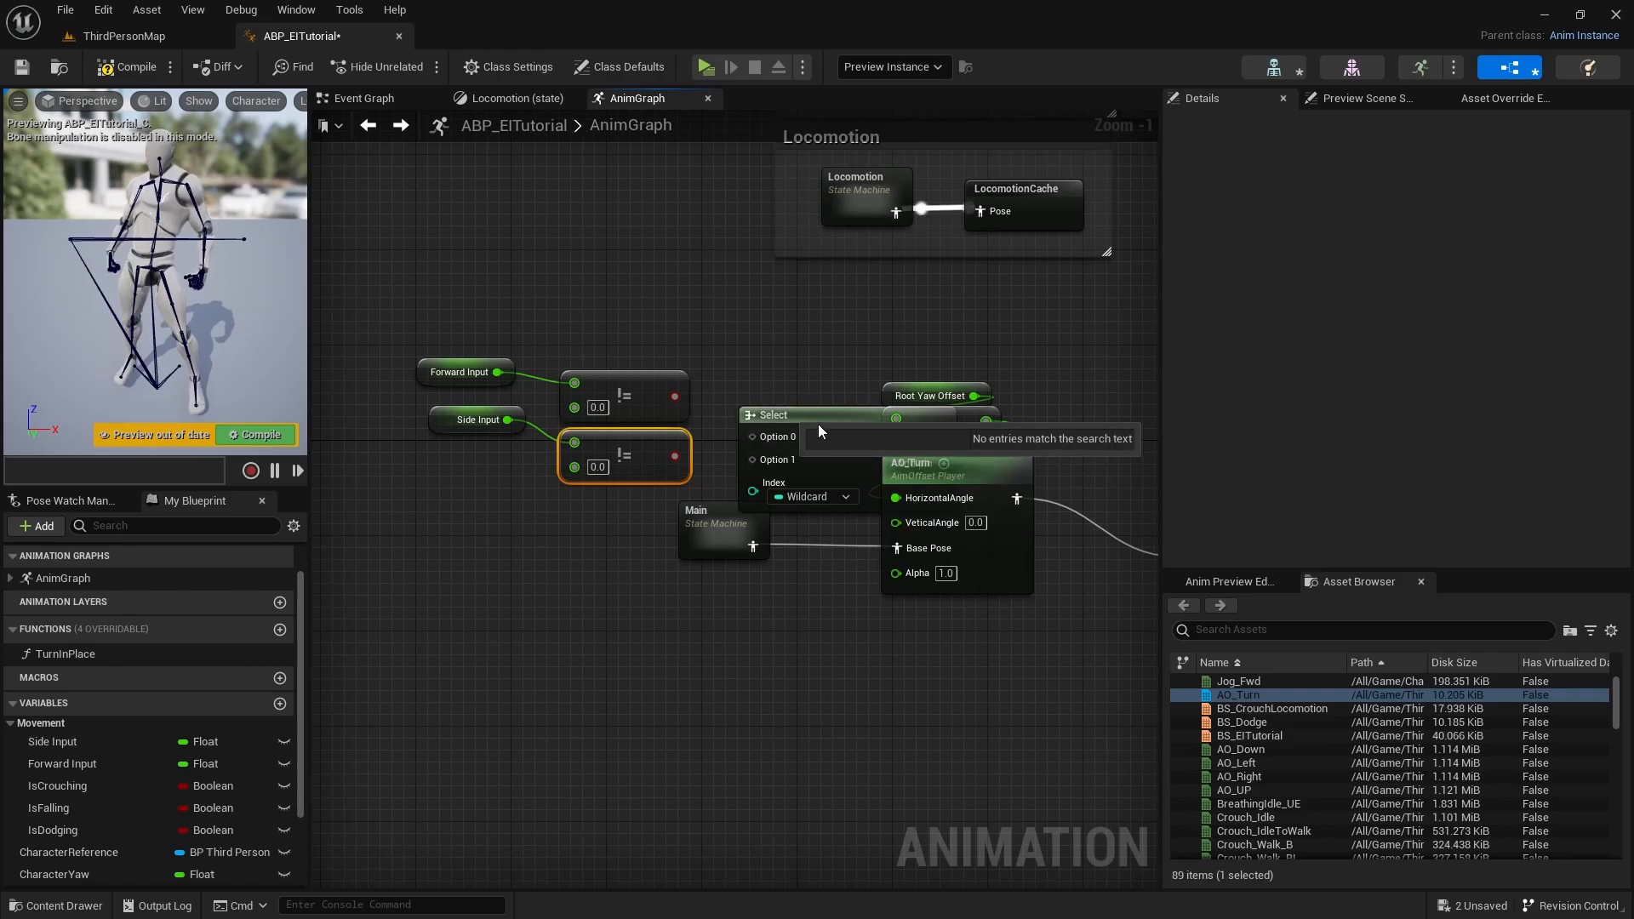
left_click_drag(818, 424, 661, 290)
Stack each input getter on its Not Equal node, and leave a gap between these two groups and the Select node
left_click_drag(394, 309, 570, 521)
left_click_drag(641, 473, 524, 472)
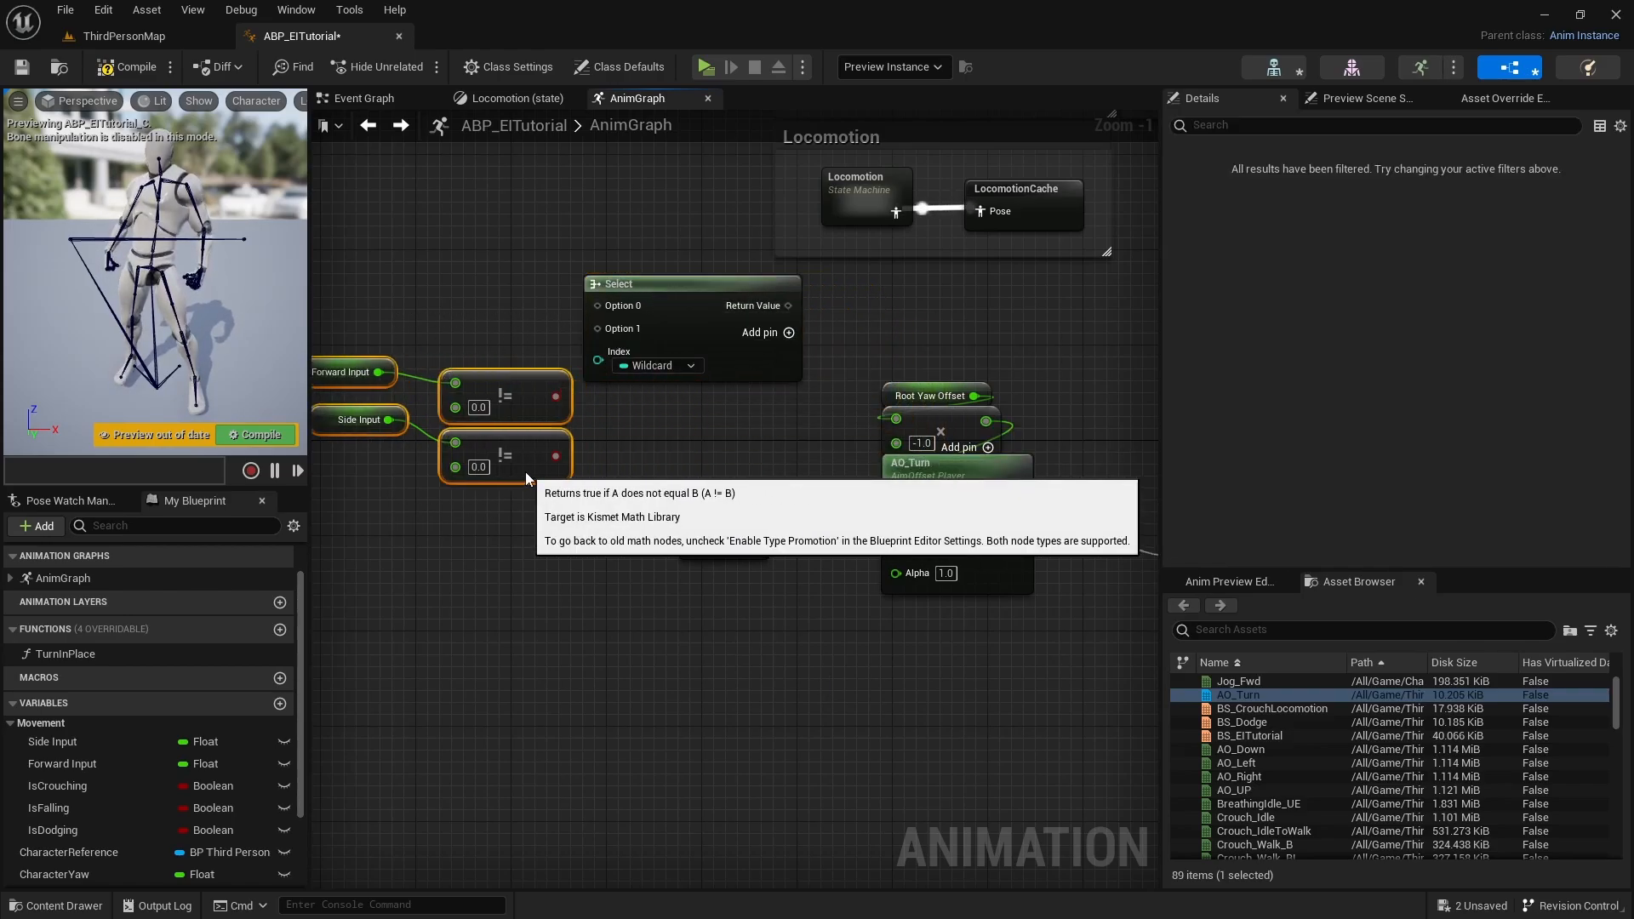
right_click_drag(657, 505, 819, 532)
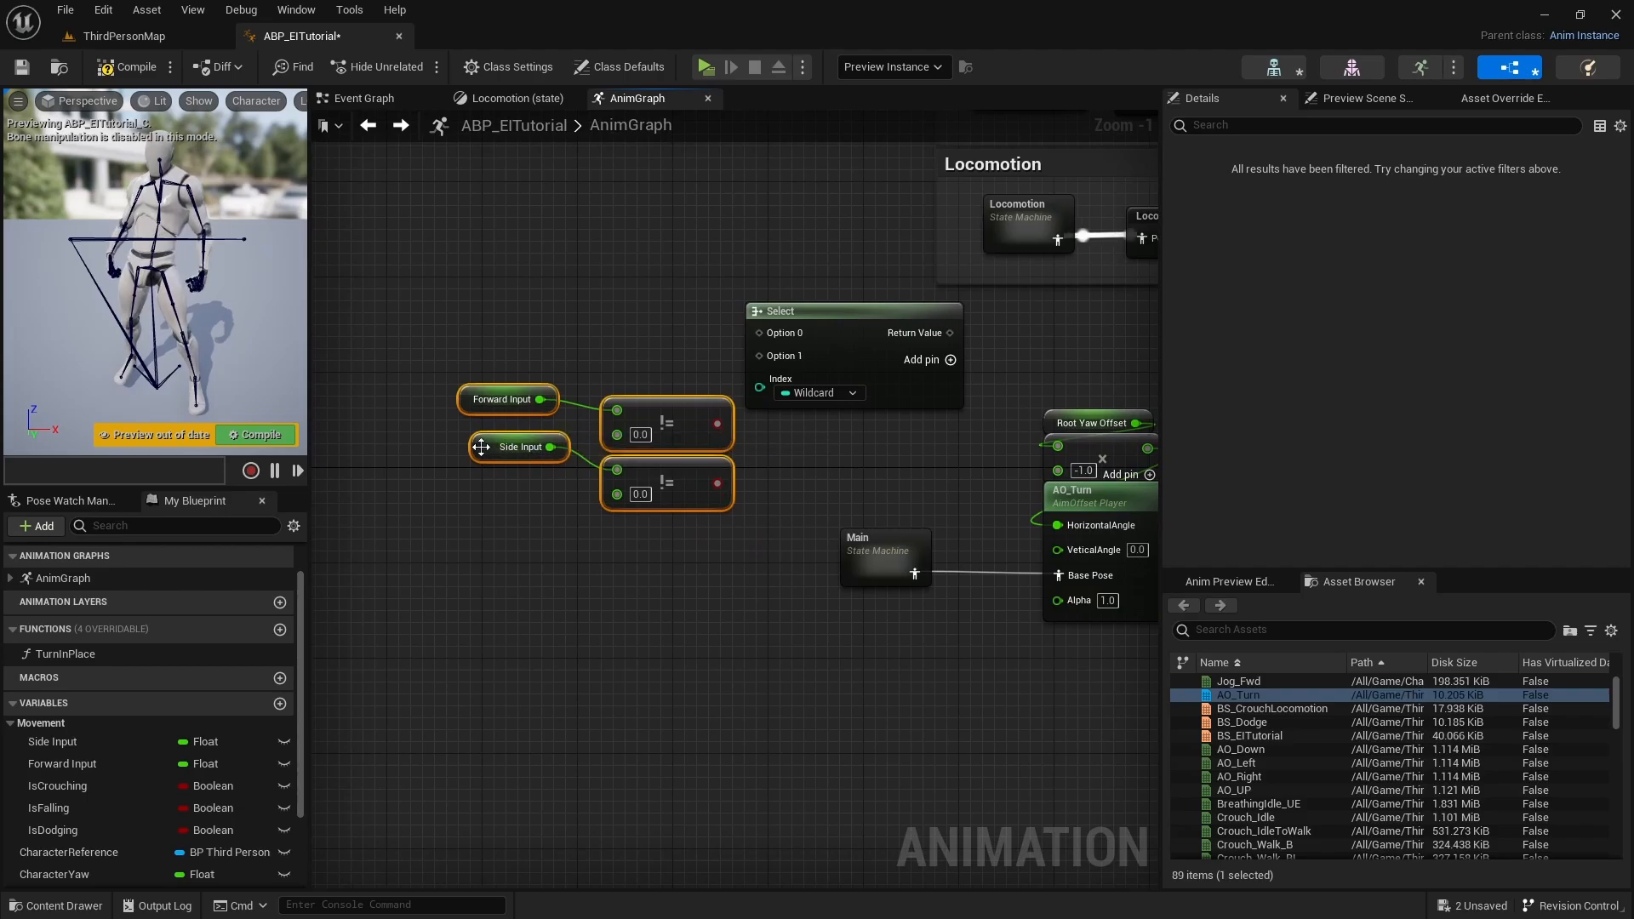
left_click_drag(481, 446, 442, 305)
left_click(489, 521)
left_click(609, 412, "shift")
left_click_drag(445, 444, 596, 444)
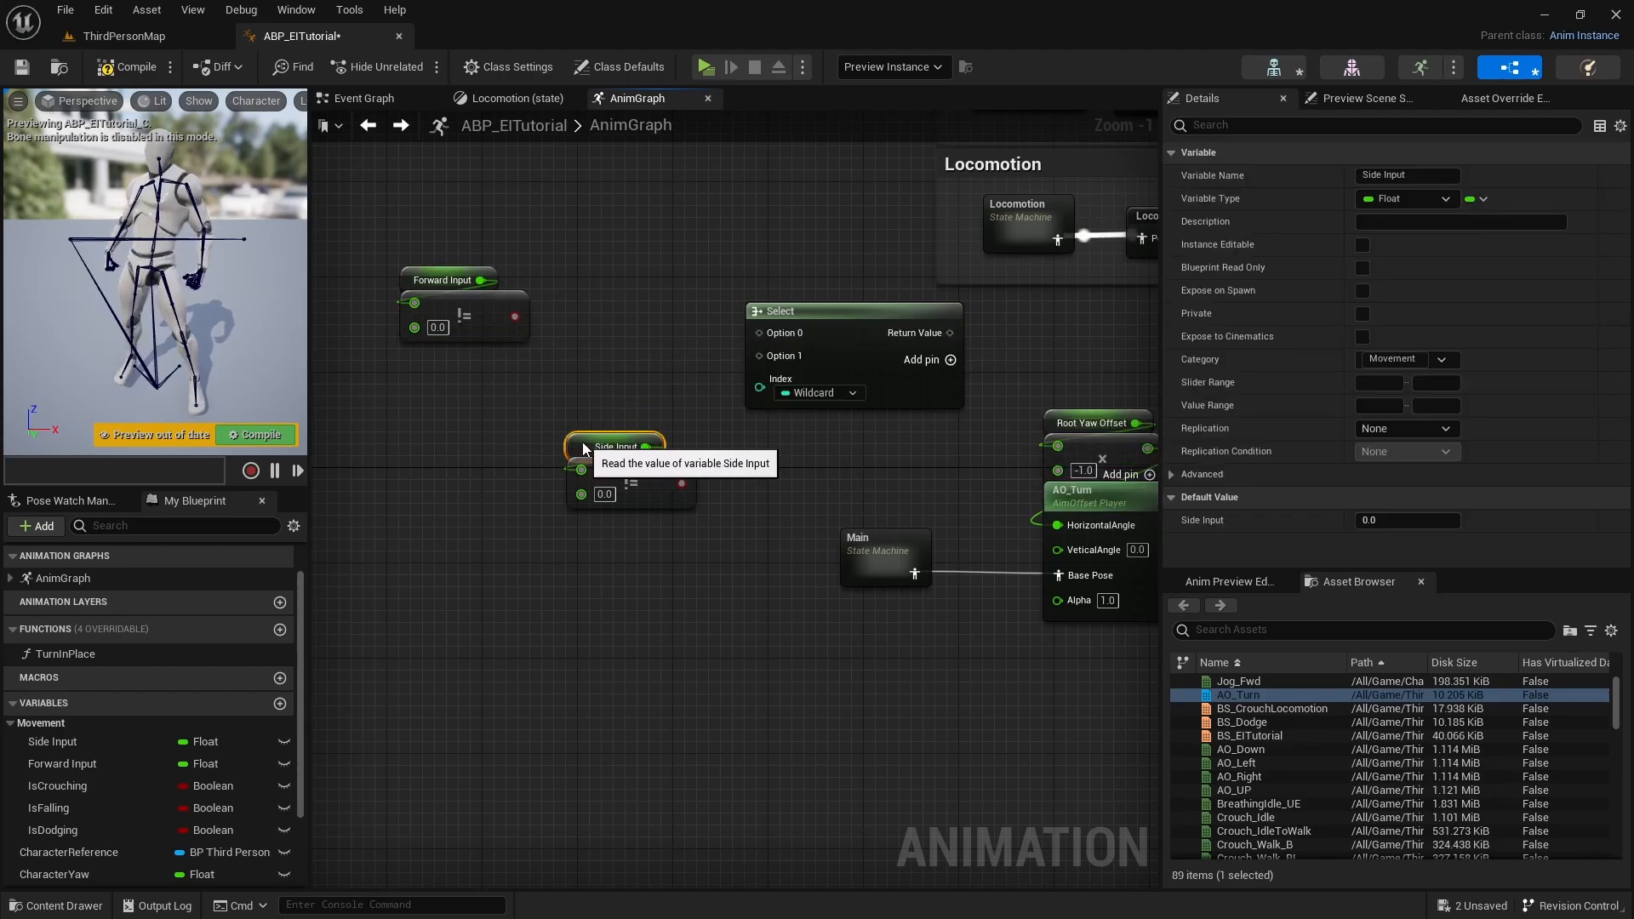
left_click(660, 505, "shift")
left_click_drag(661, 512, 485, 477)
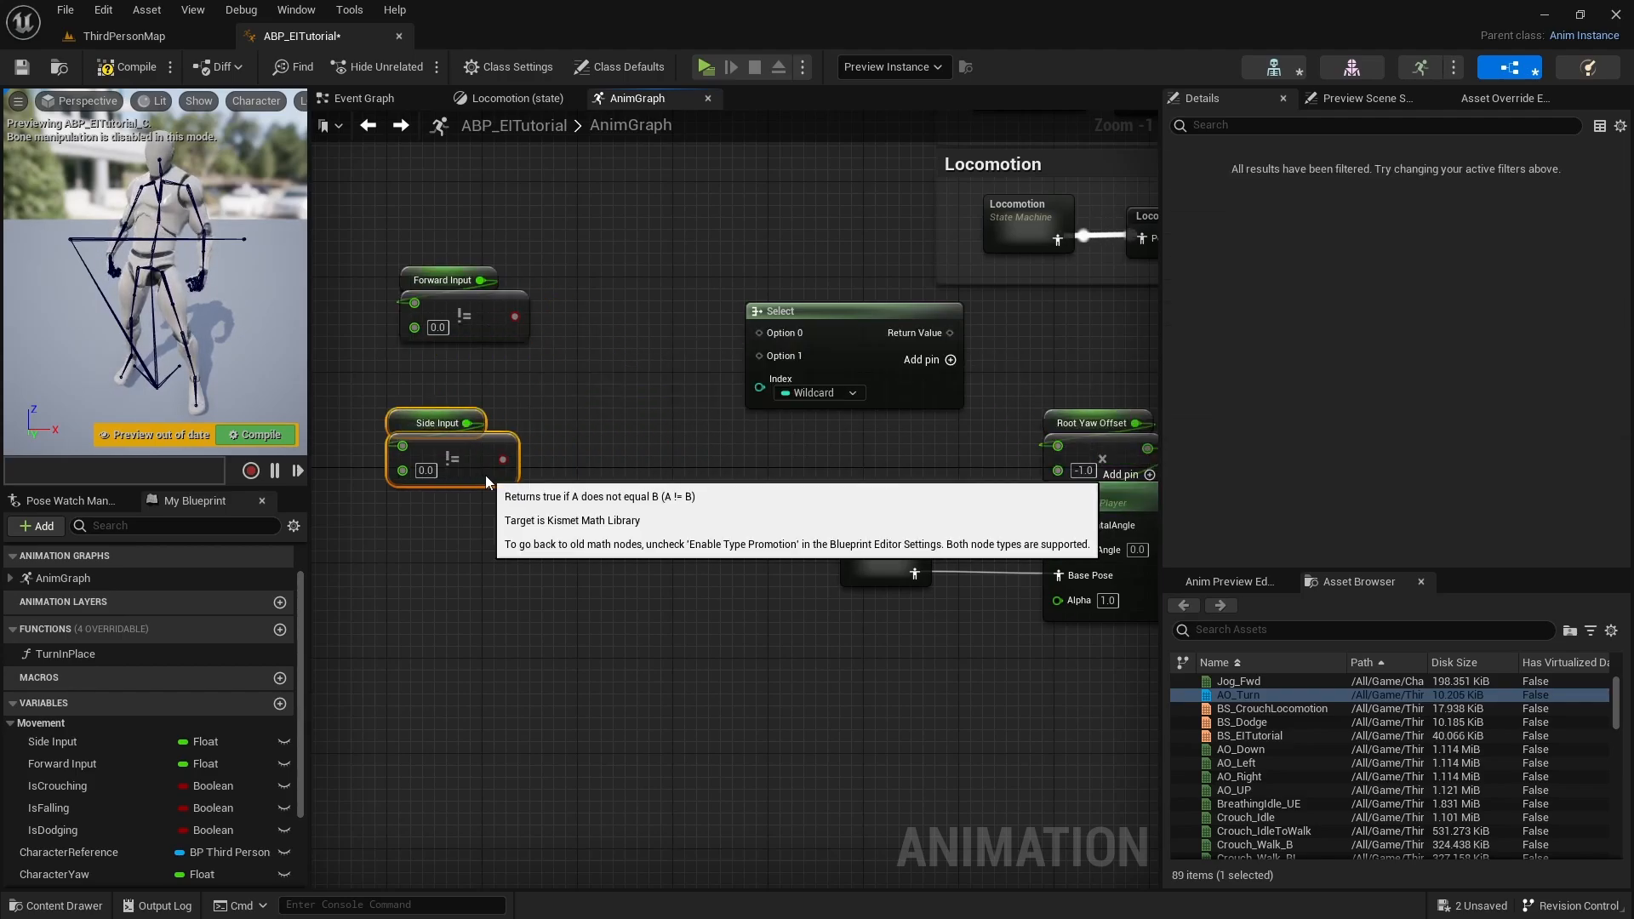
left_click_drag(832, 347, 702, 366)
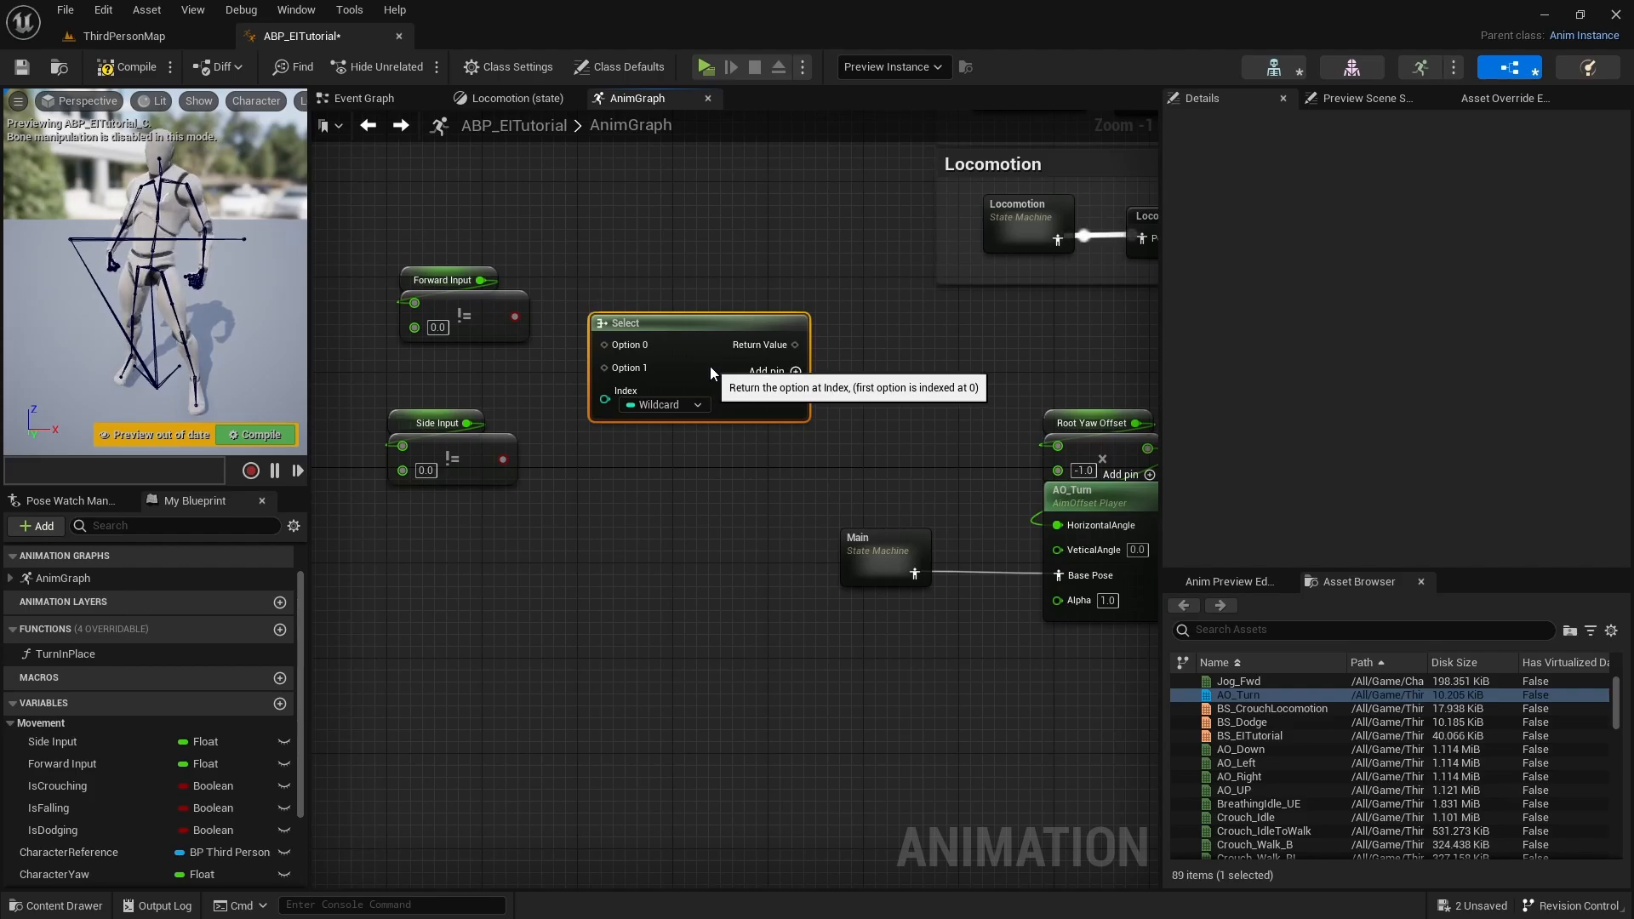
left_click_drag(710, 365, 809, 376)
Combine the two Not Equal results with an OR Boolean node and connect its output to the Select node's Index
left_click_drag(514, 316, 534, 365)
type("or")
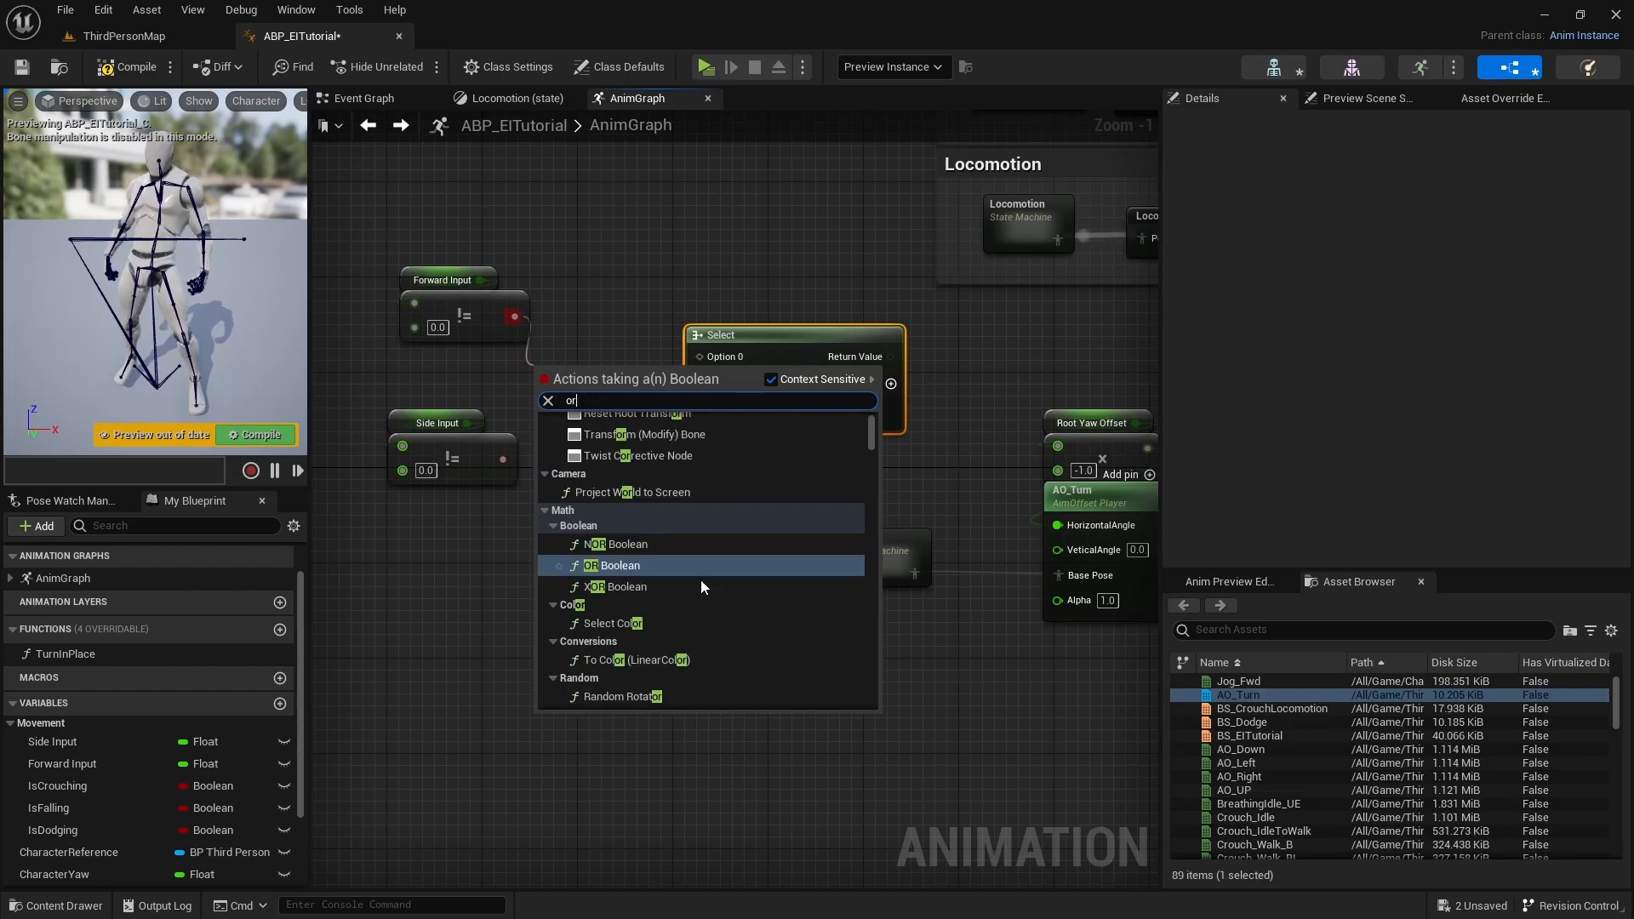
left_click(647, 569)
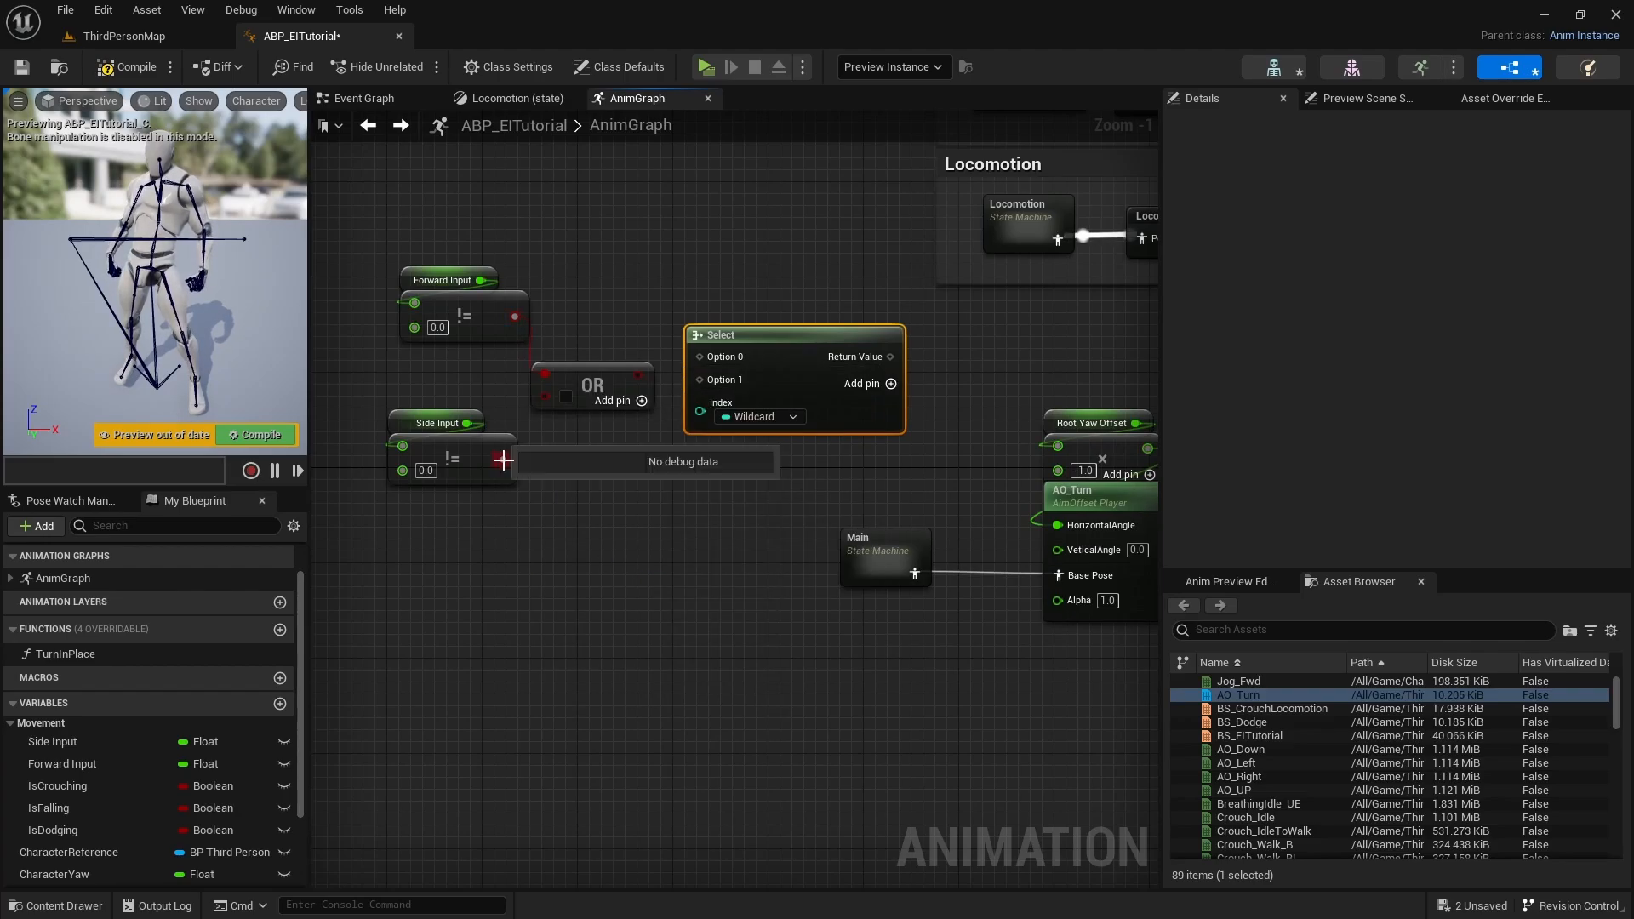
left_click_drag(503, 460, 693, 415)
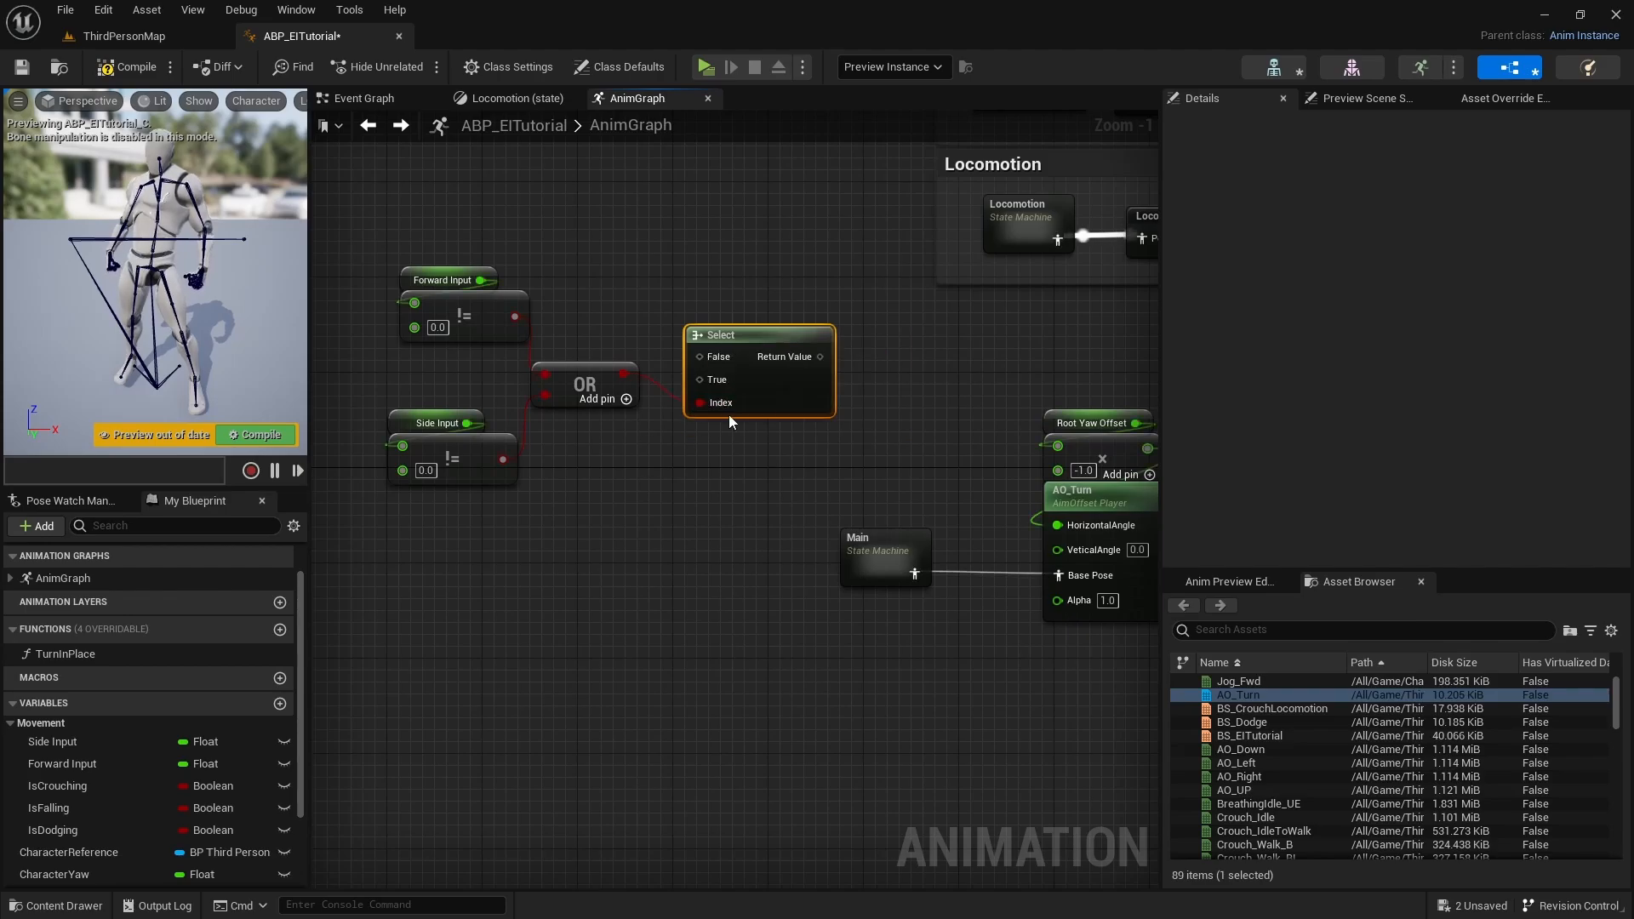
Shift the Select node slightly up and create a Float variable named Pitch outside the Movement category
left_click_drag(779, 334, 791, 297)
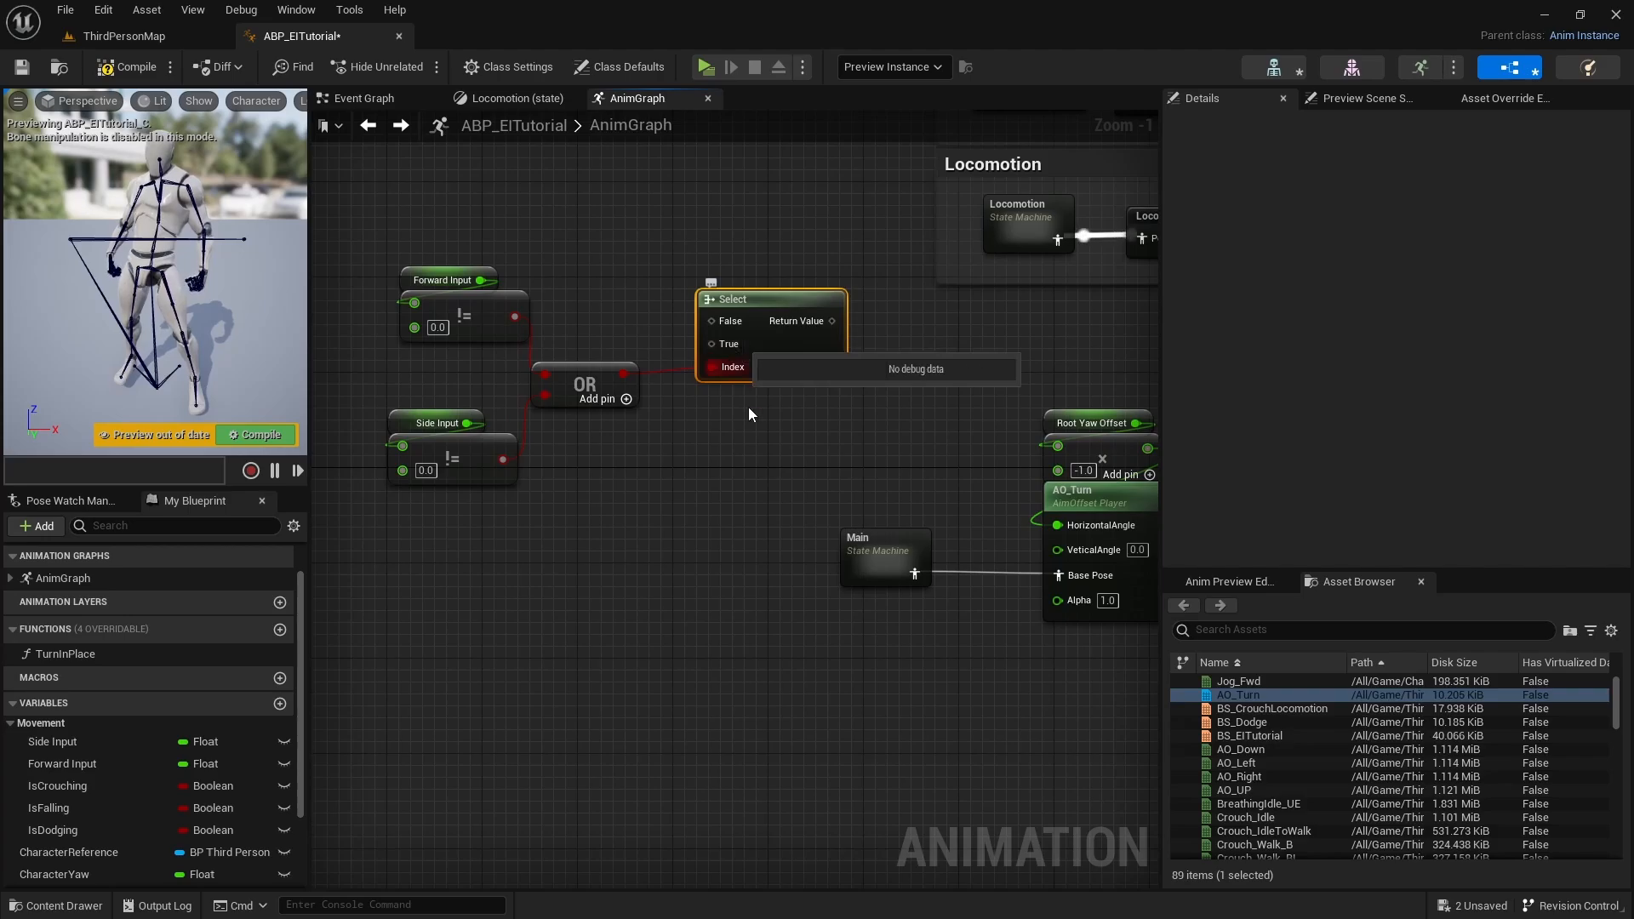
left_click(43, 723)
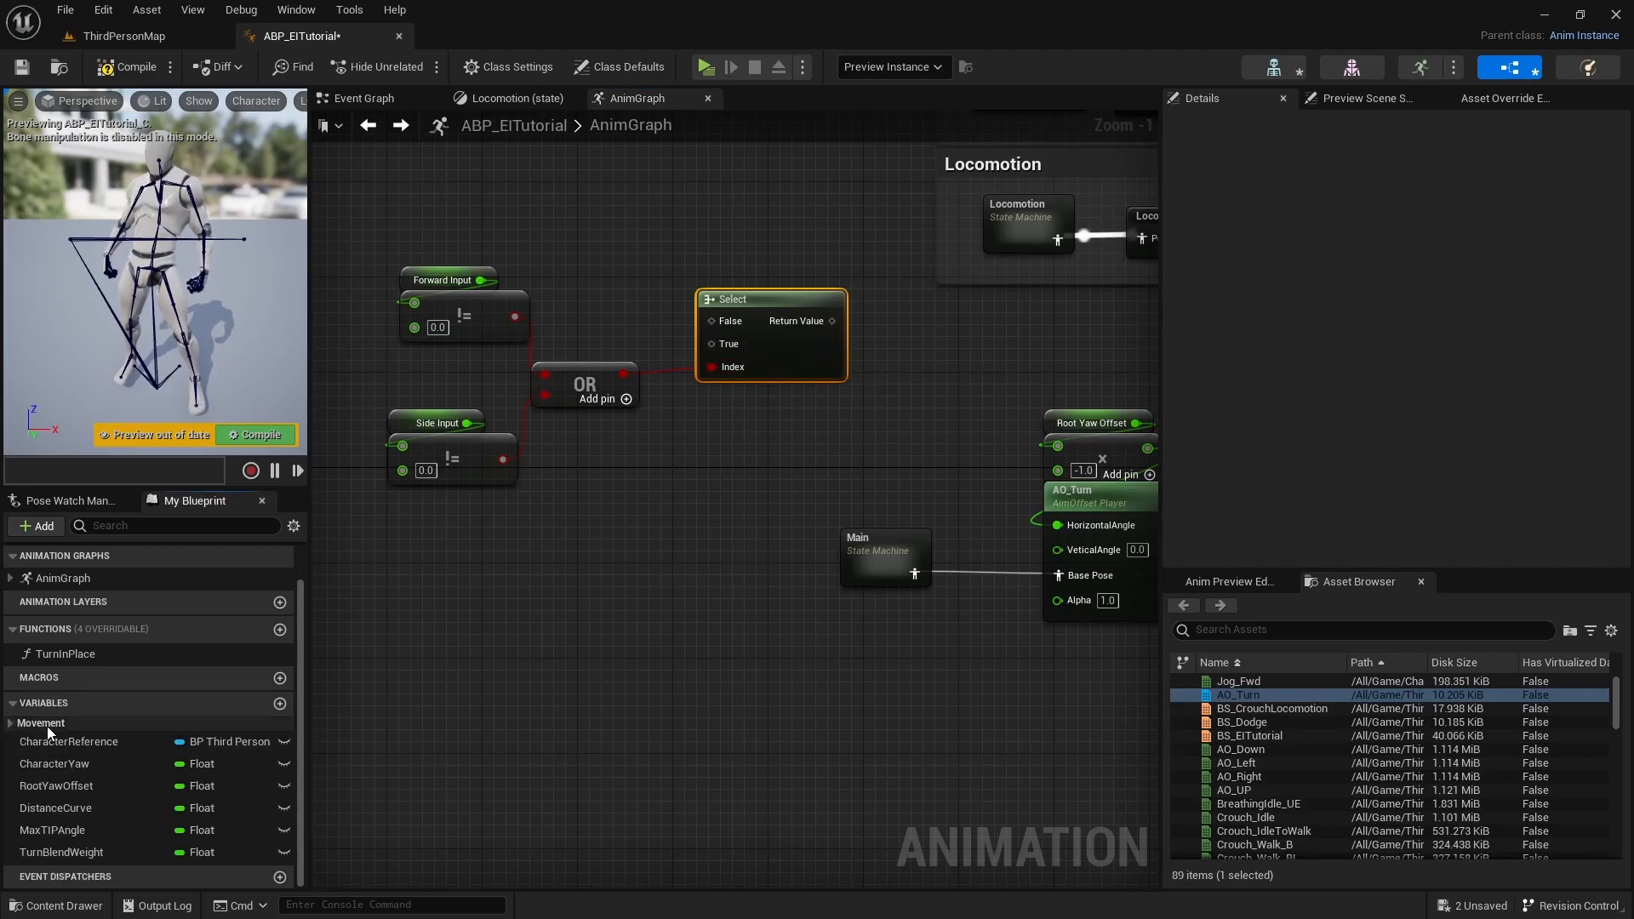
left_click(279, 704)
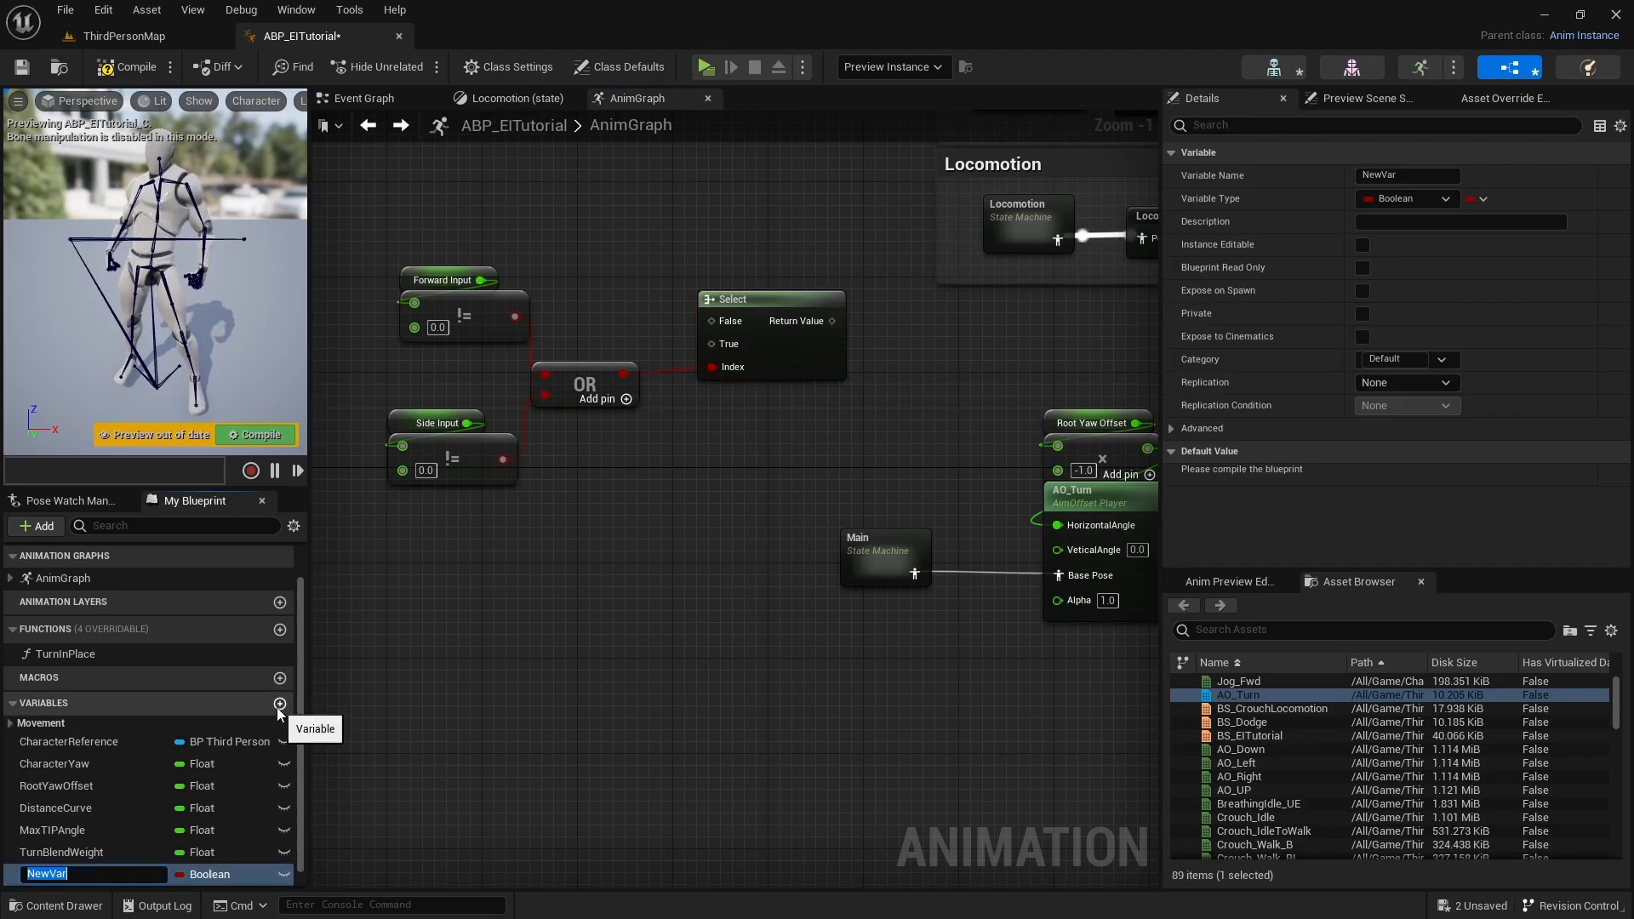
type("Pitch")
key("Return")
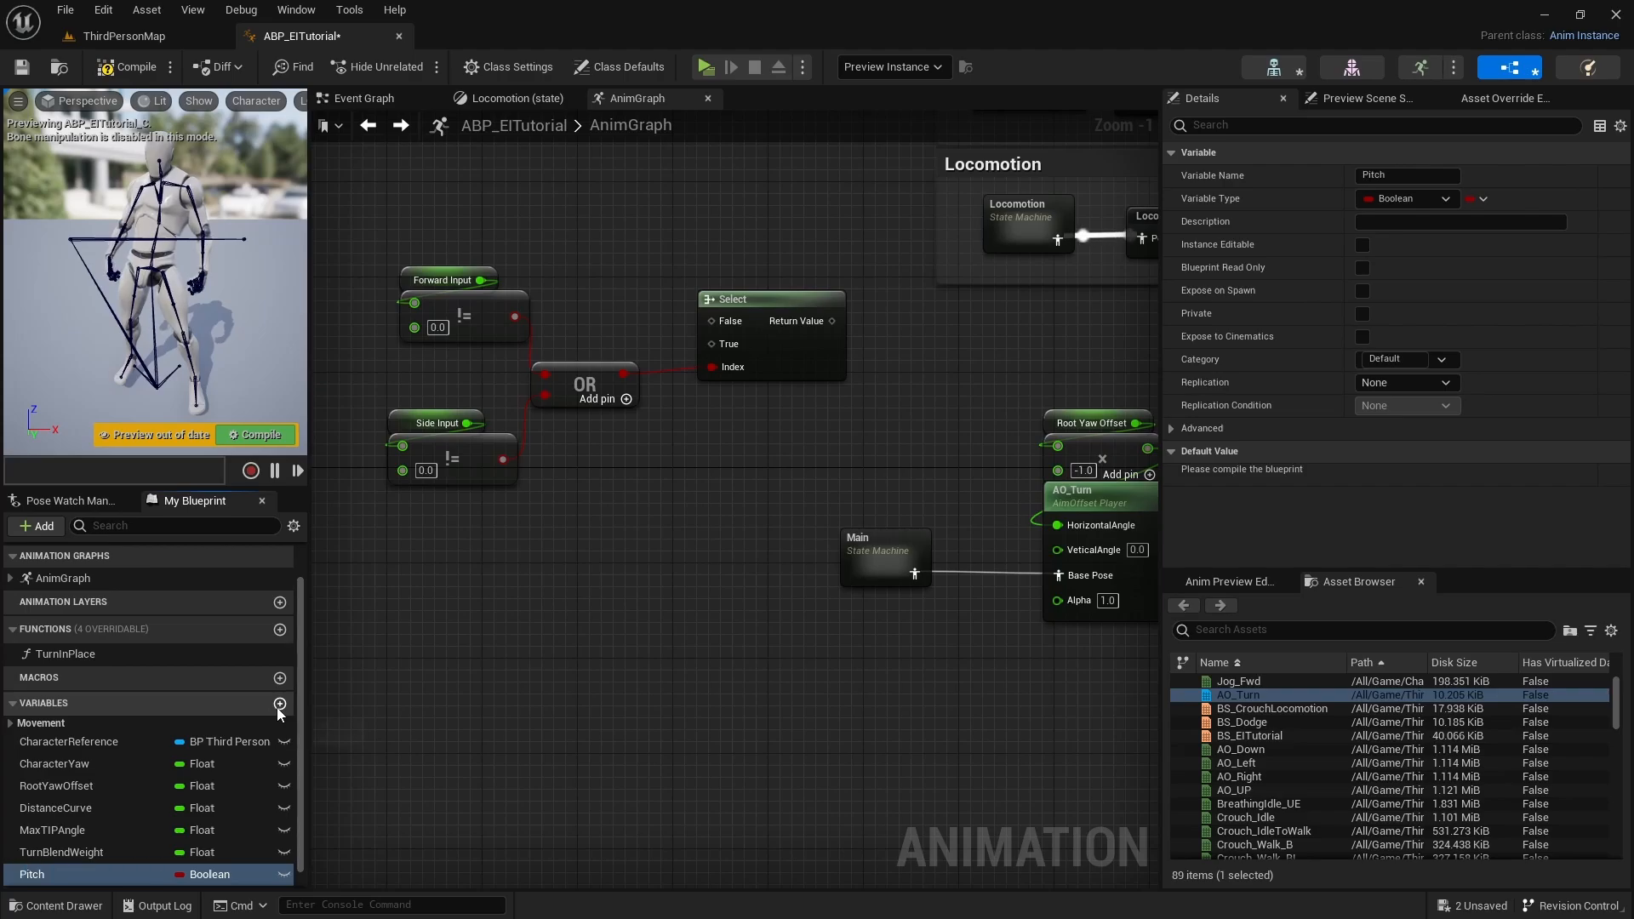
left_click(225, 876)
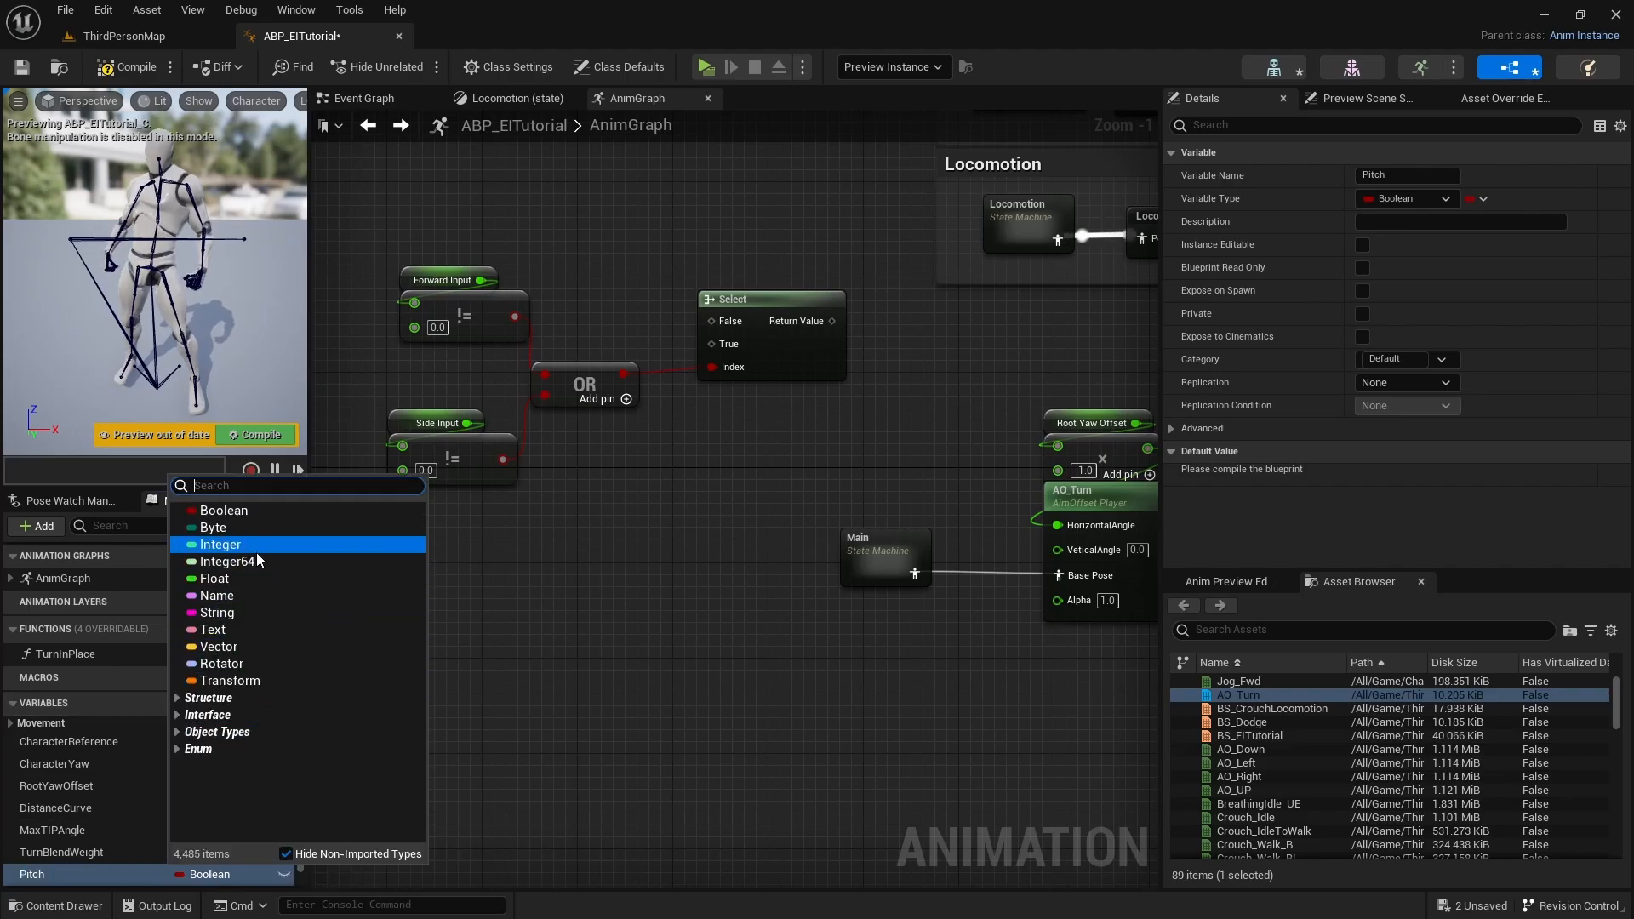
left_click(221, 596)
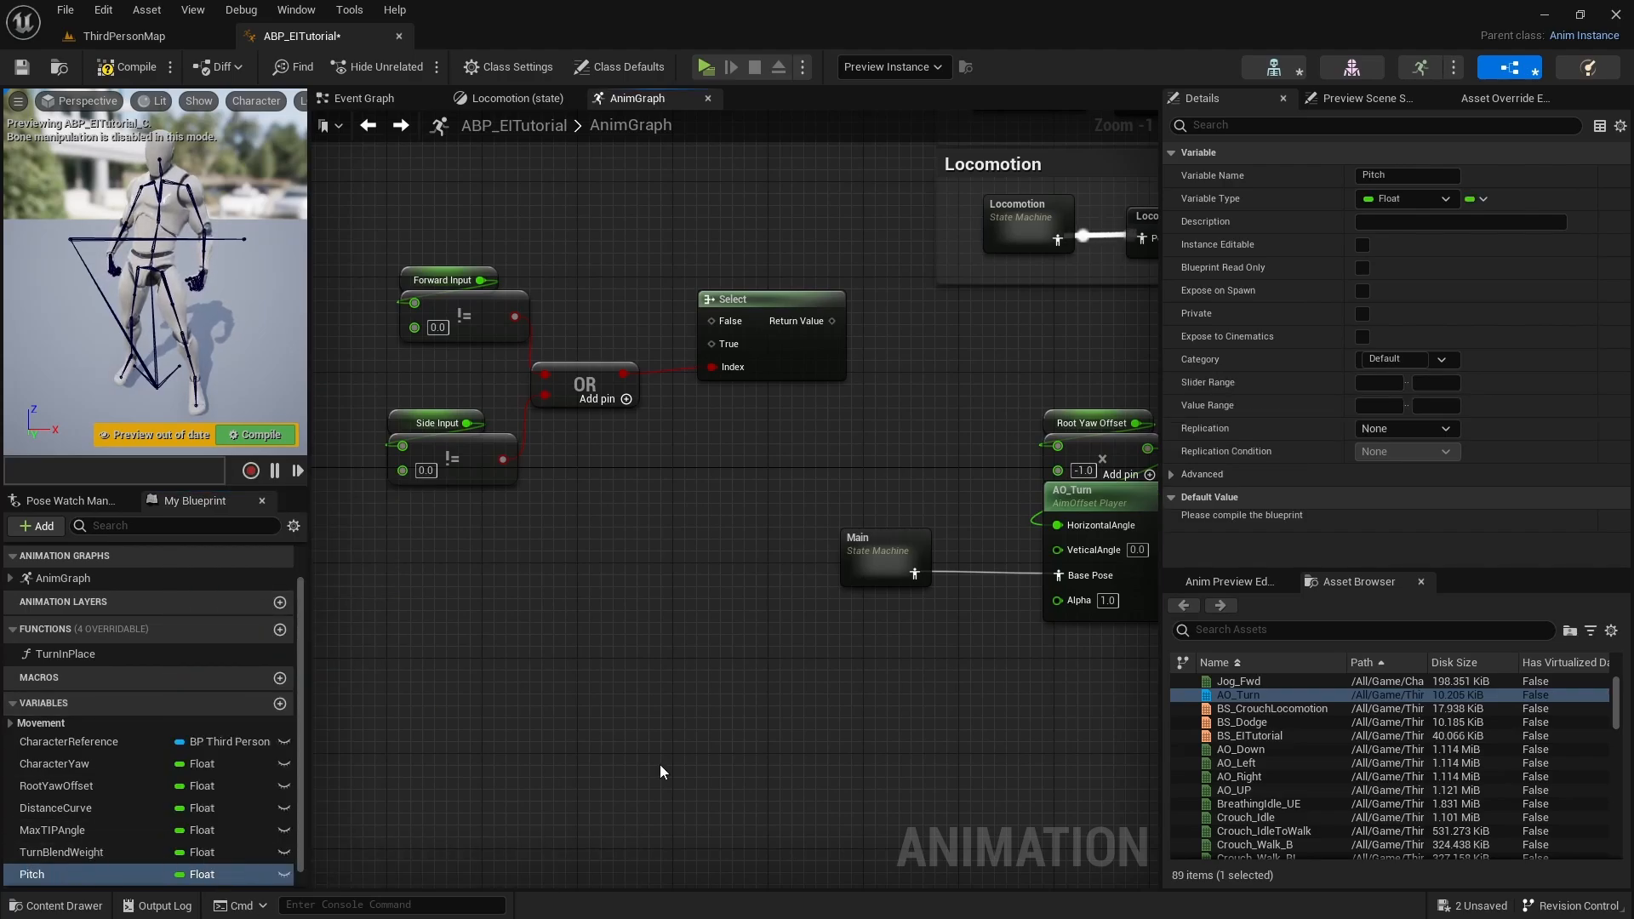
Add a Pitch getter to the AnimGraph, connect it to the Select node's False input, and stack it on that node
left_click(93, 872)
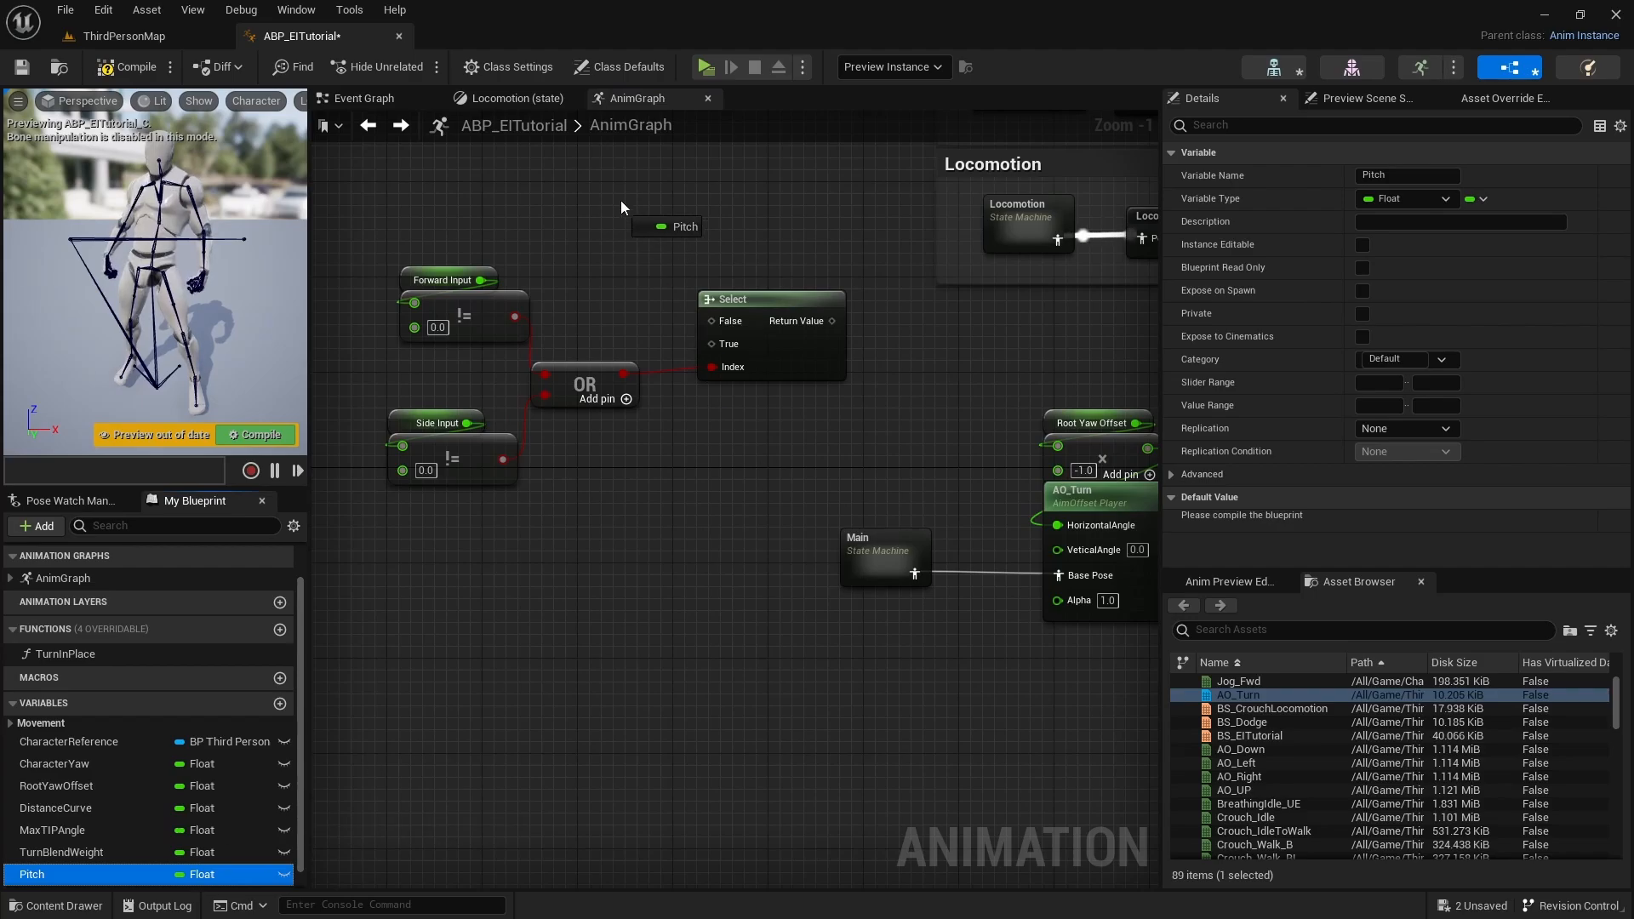
left_click_drag(620, 201, 635, 171)
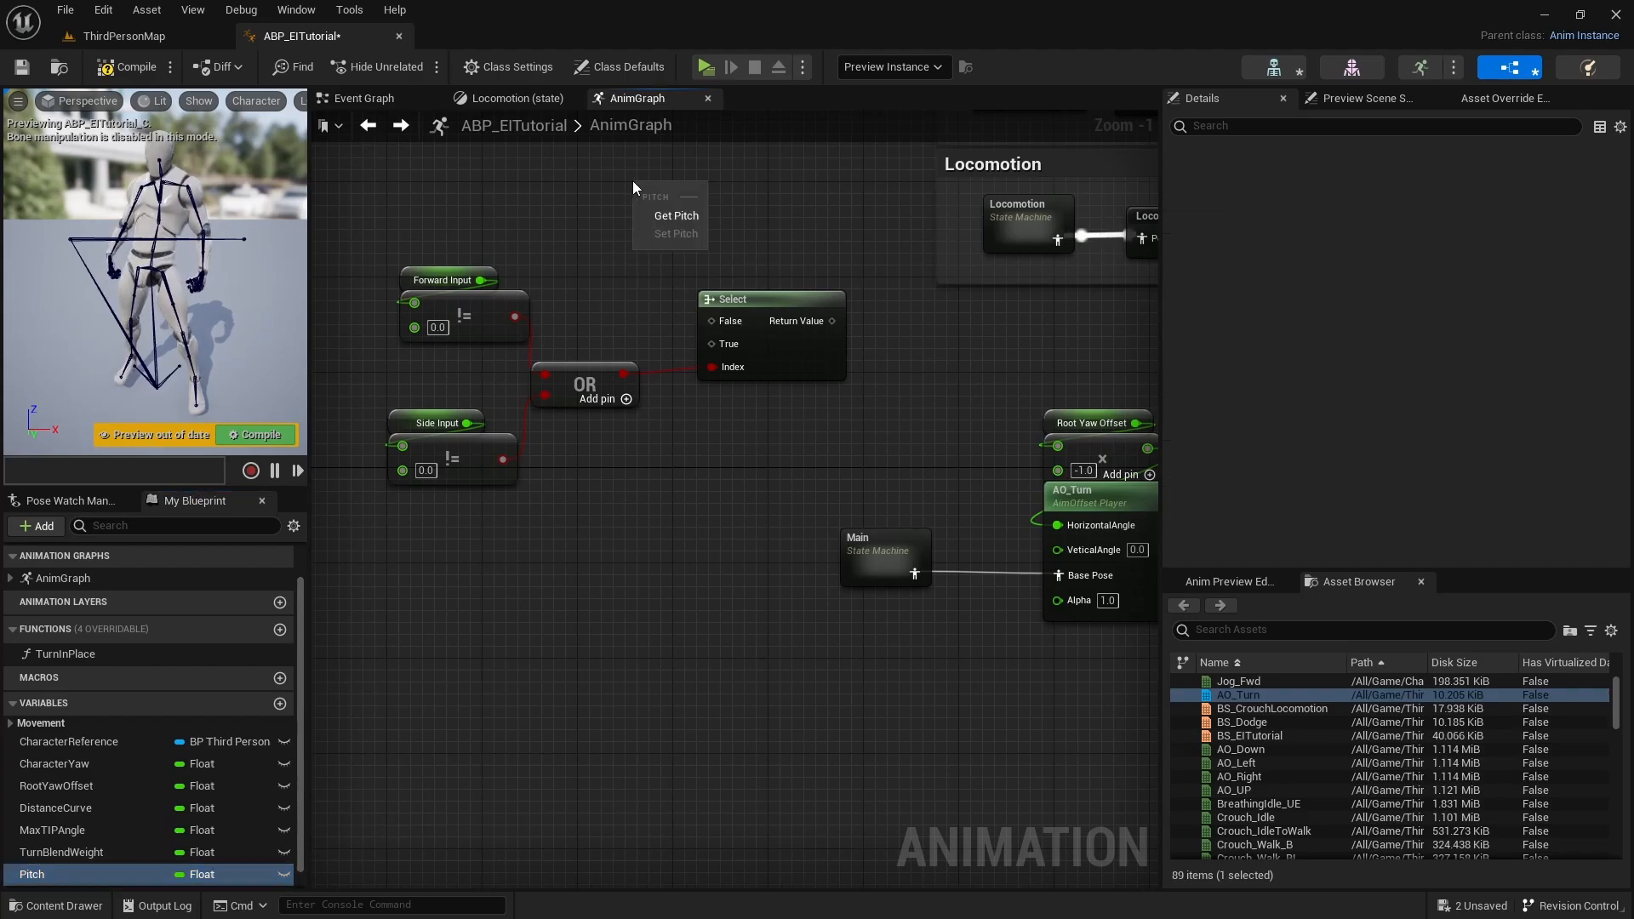
left_click(673, 216)
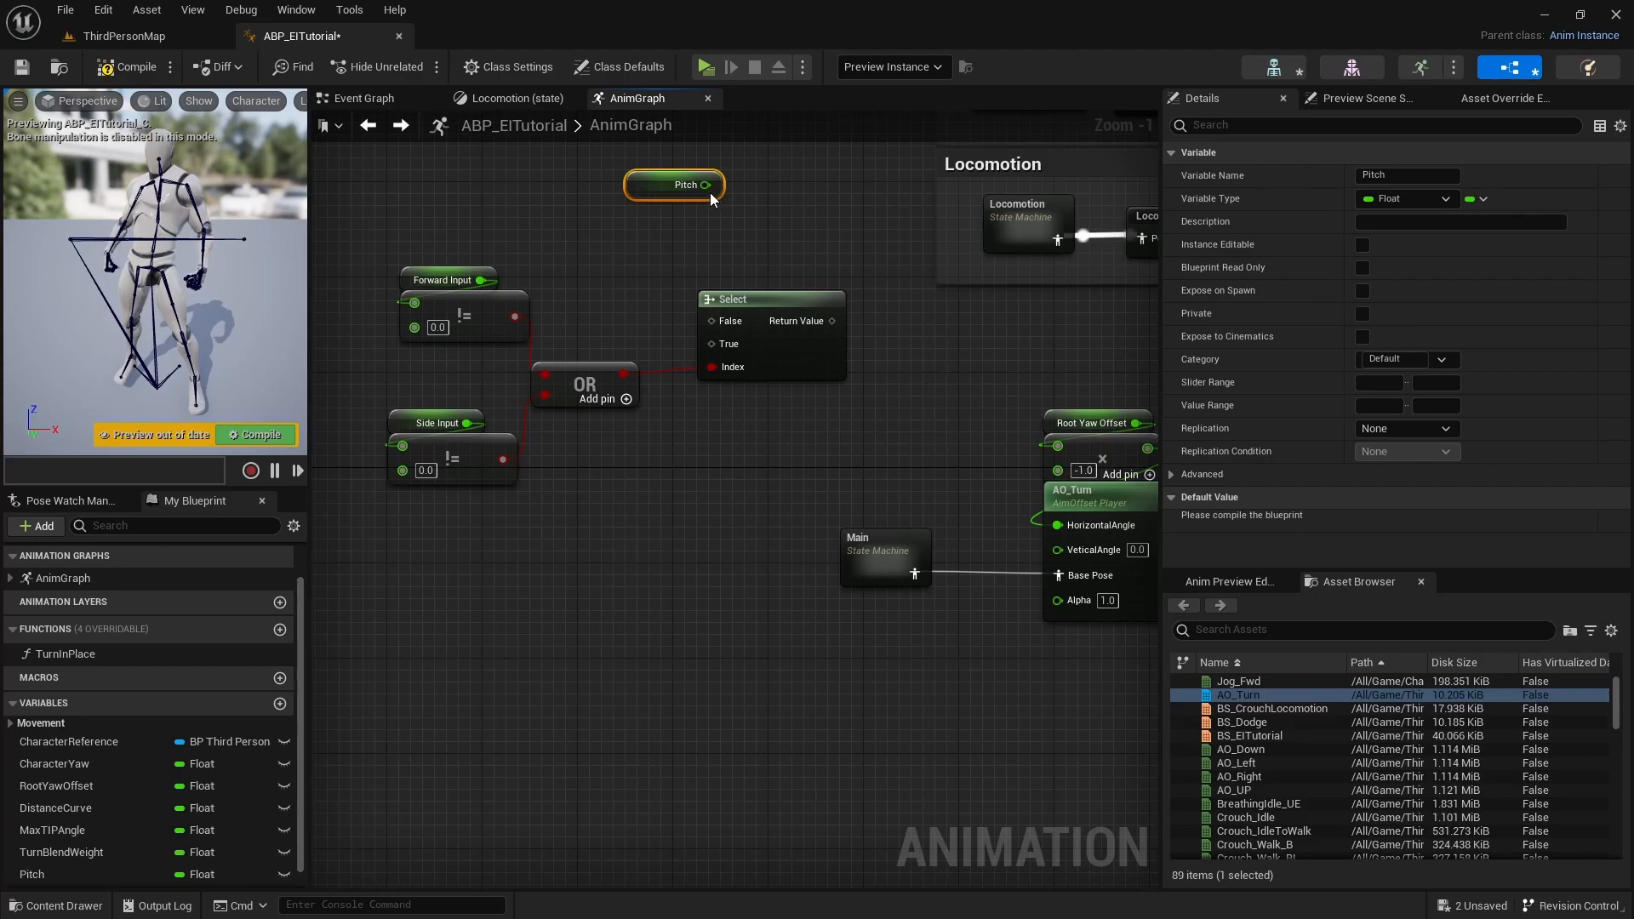
left_click_drag(706, 185, 712, 320)
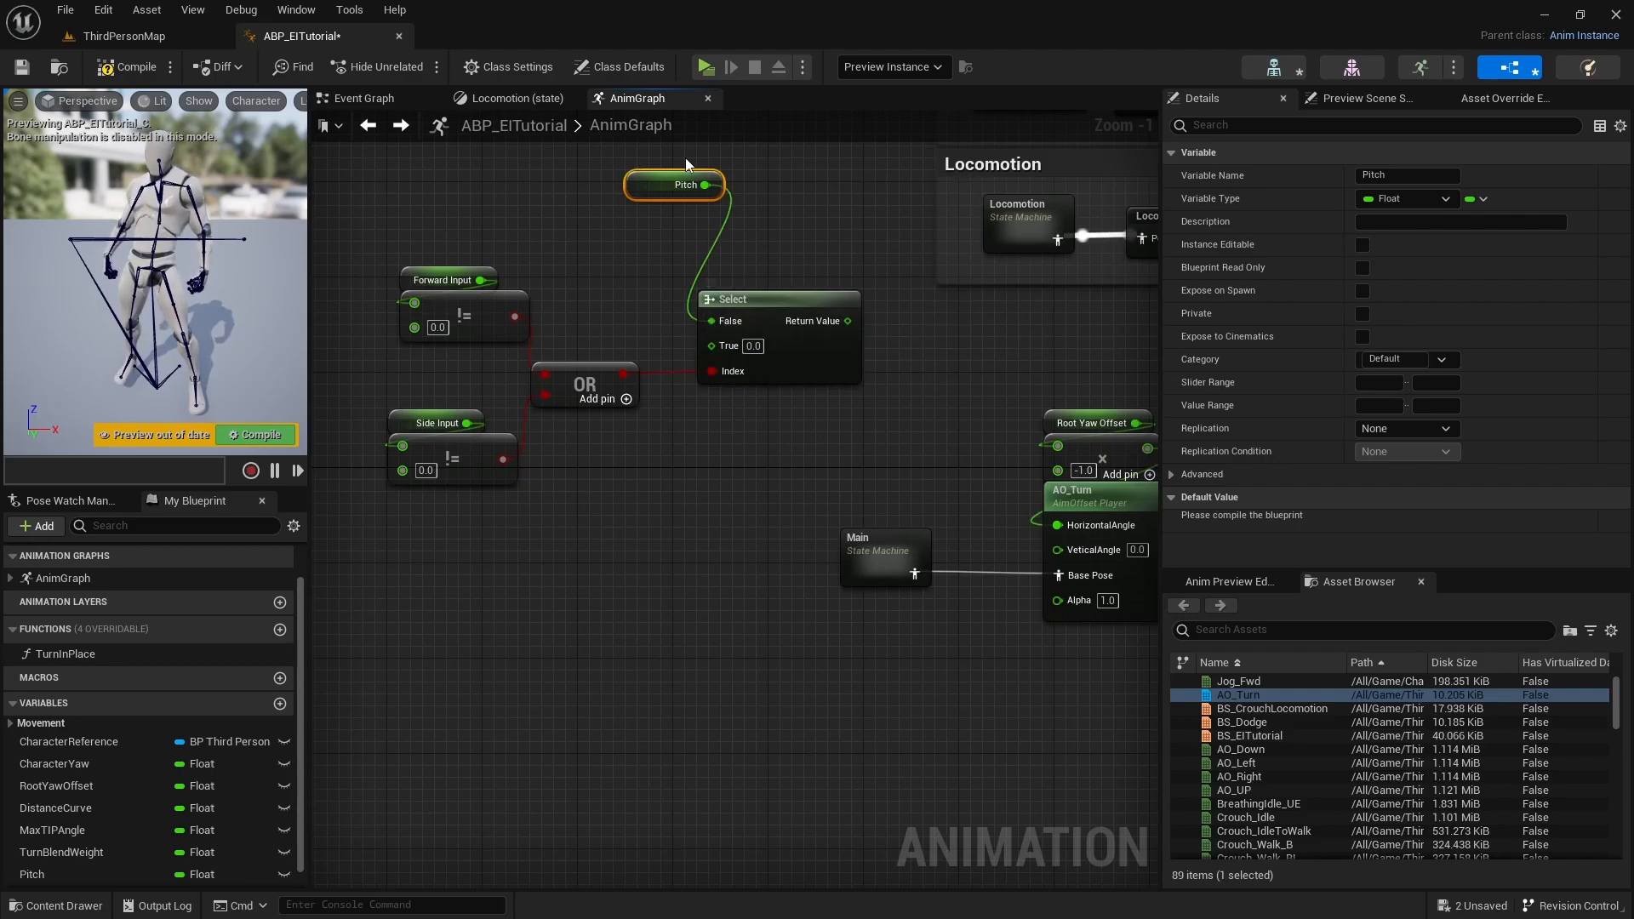
left_click_drag(646, 185, 717, 269)
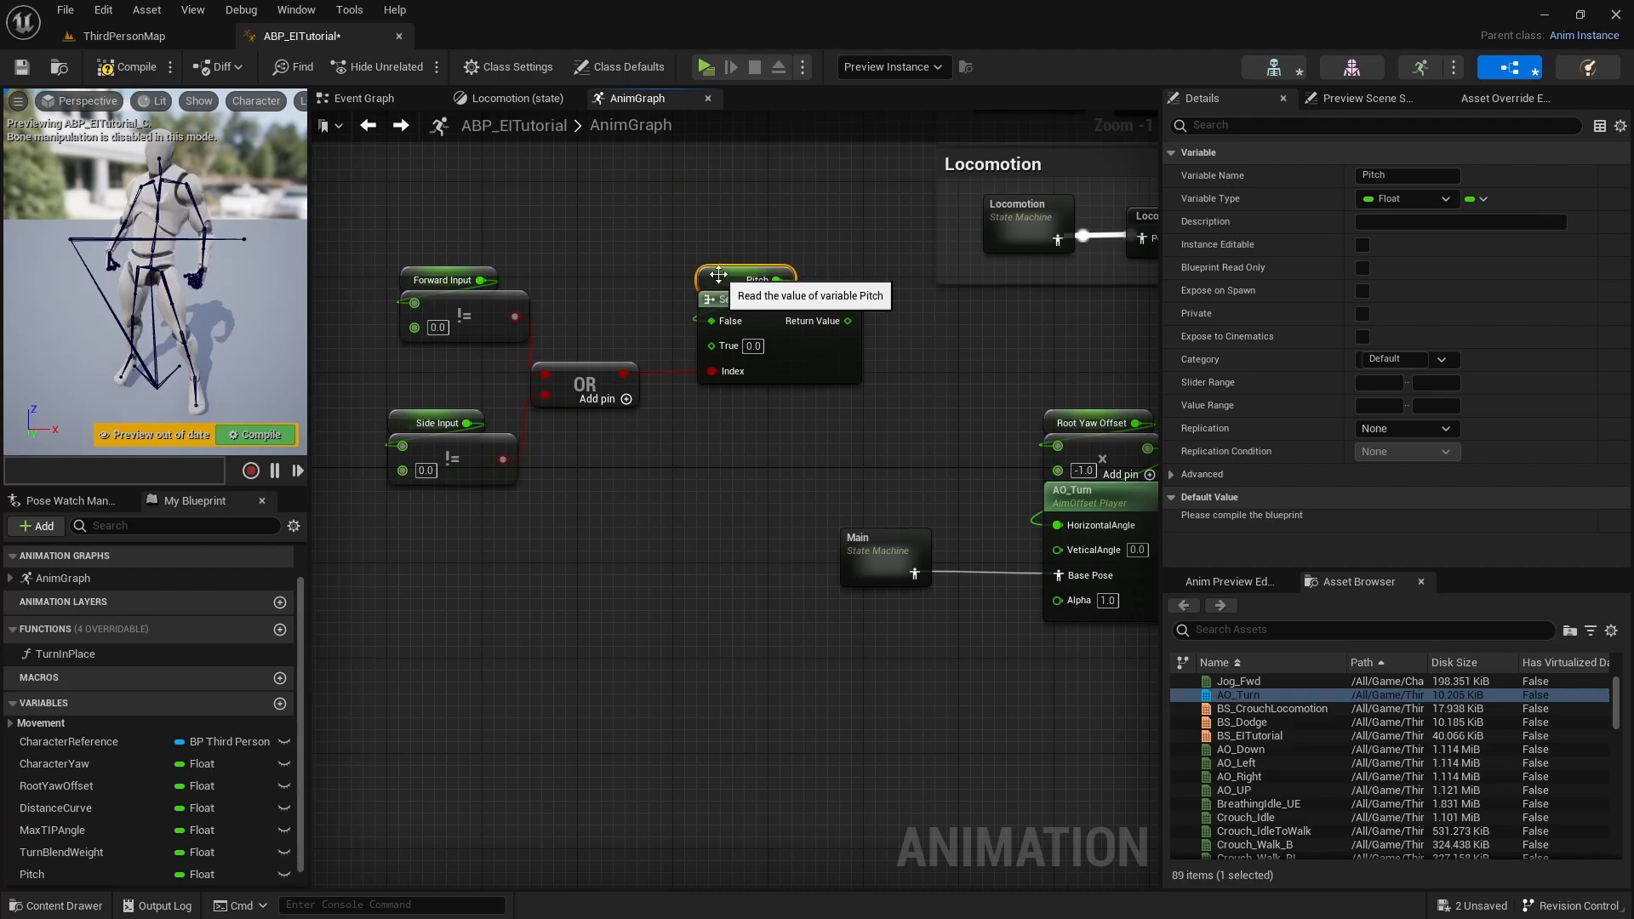
Connect the Select node's Return Value to AO_Turn's VeticalAngle input, and compile and save the animation blueprint
left_click(264, 436)
right_click_drag(851, 324, 553, 269)
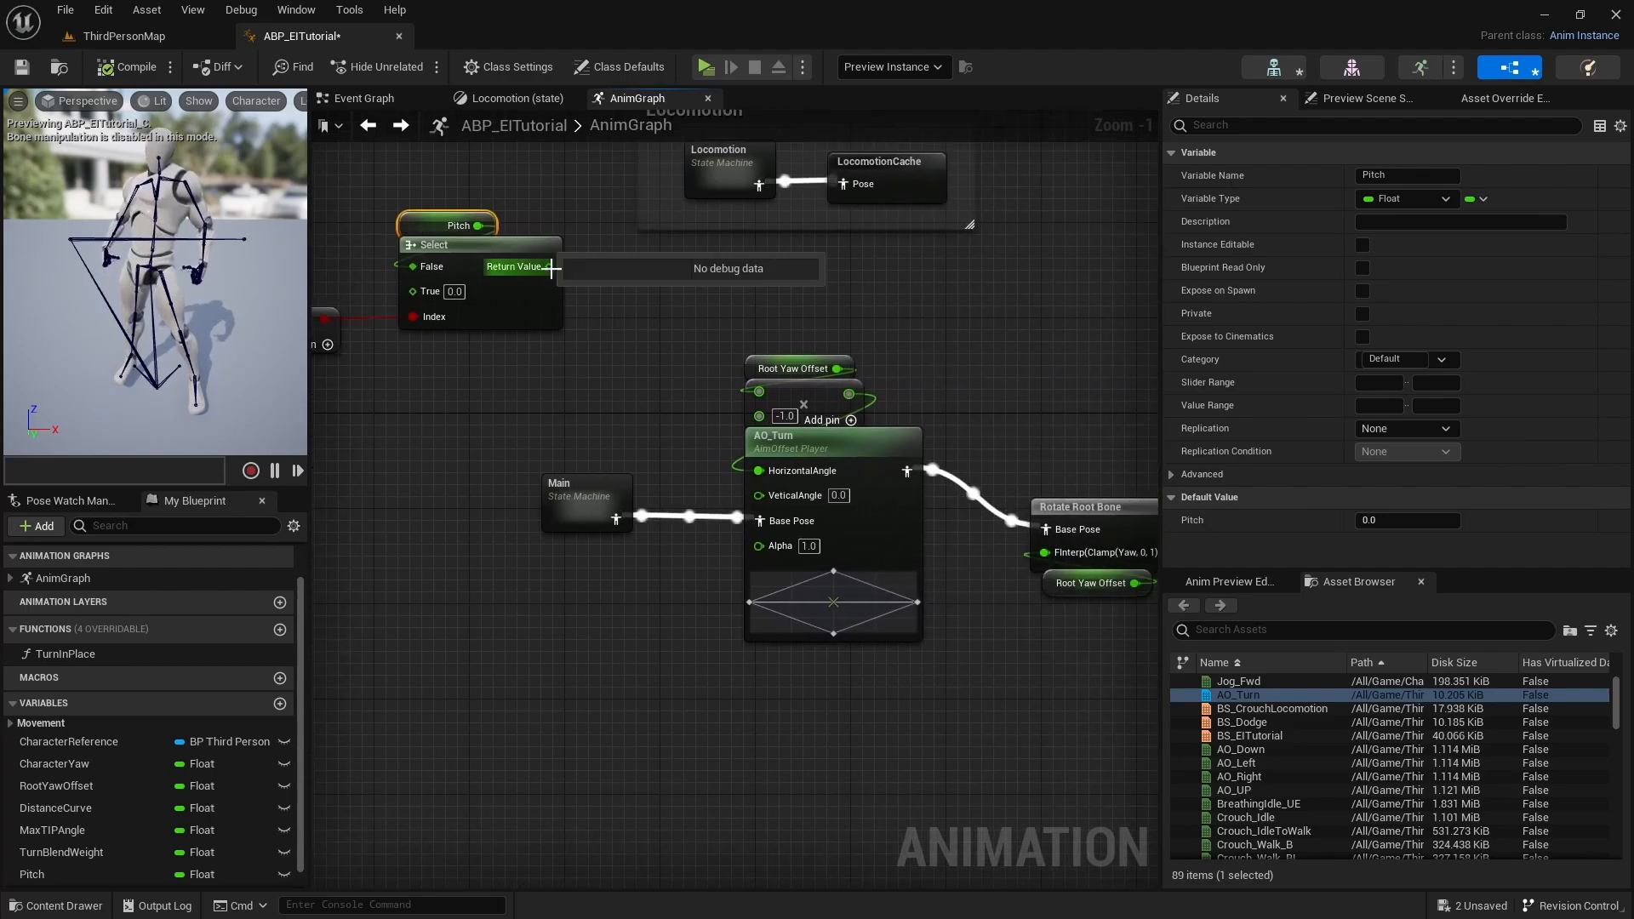
left_click_drag(551, 269, 758, 494)
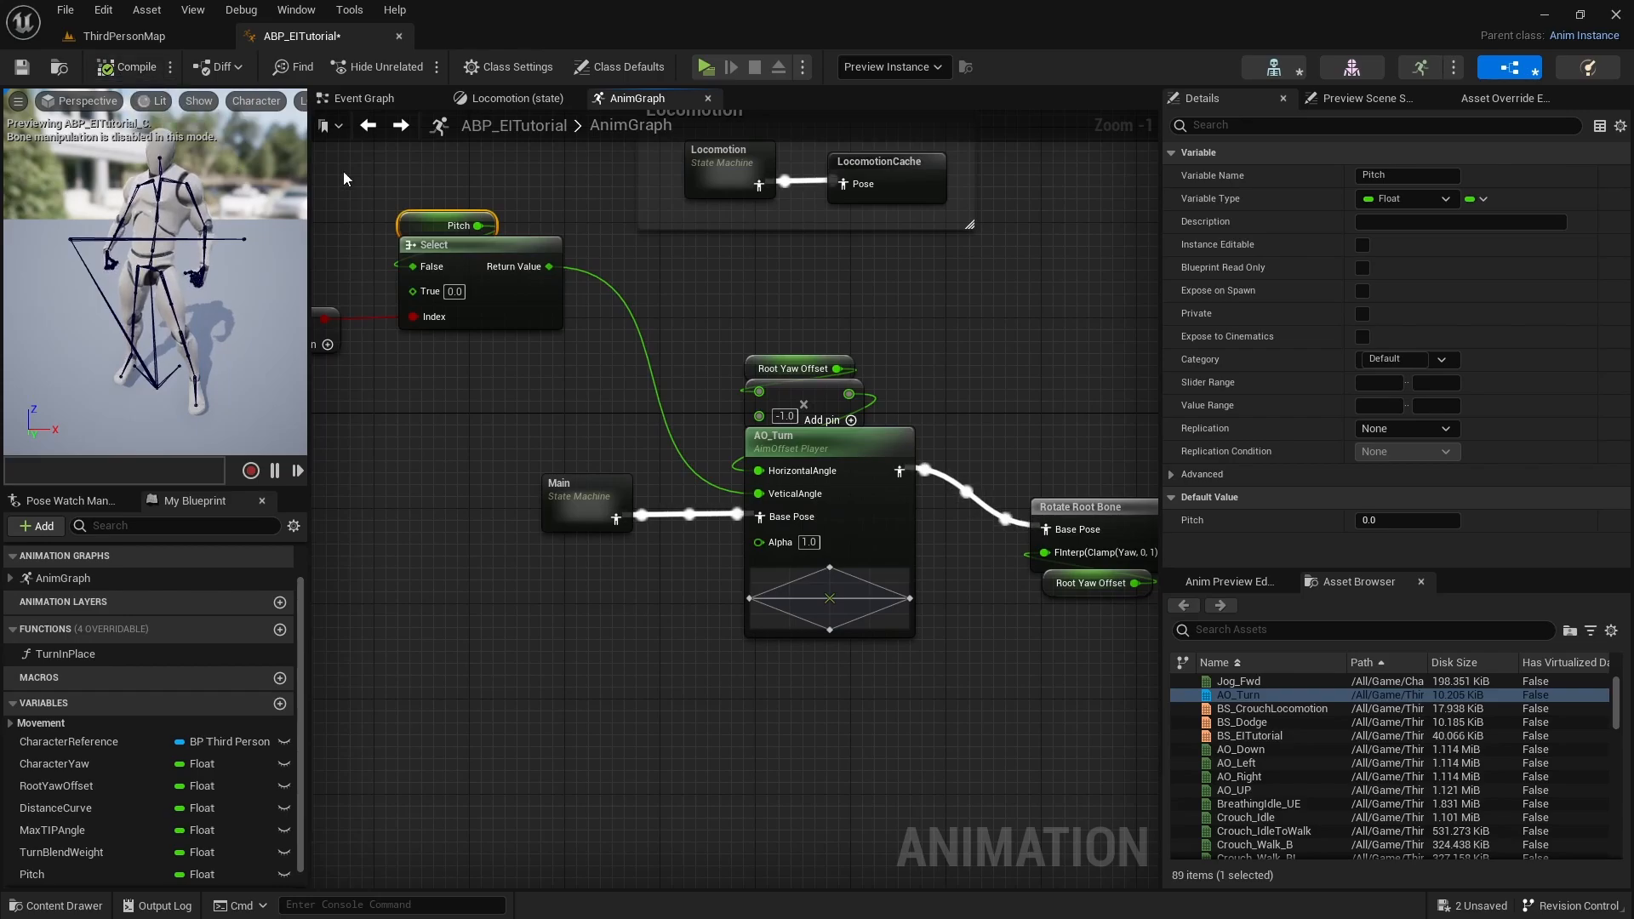
left_click(92, 37)
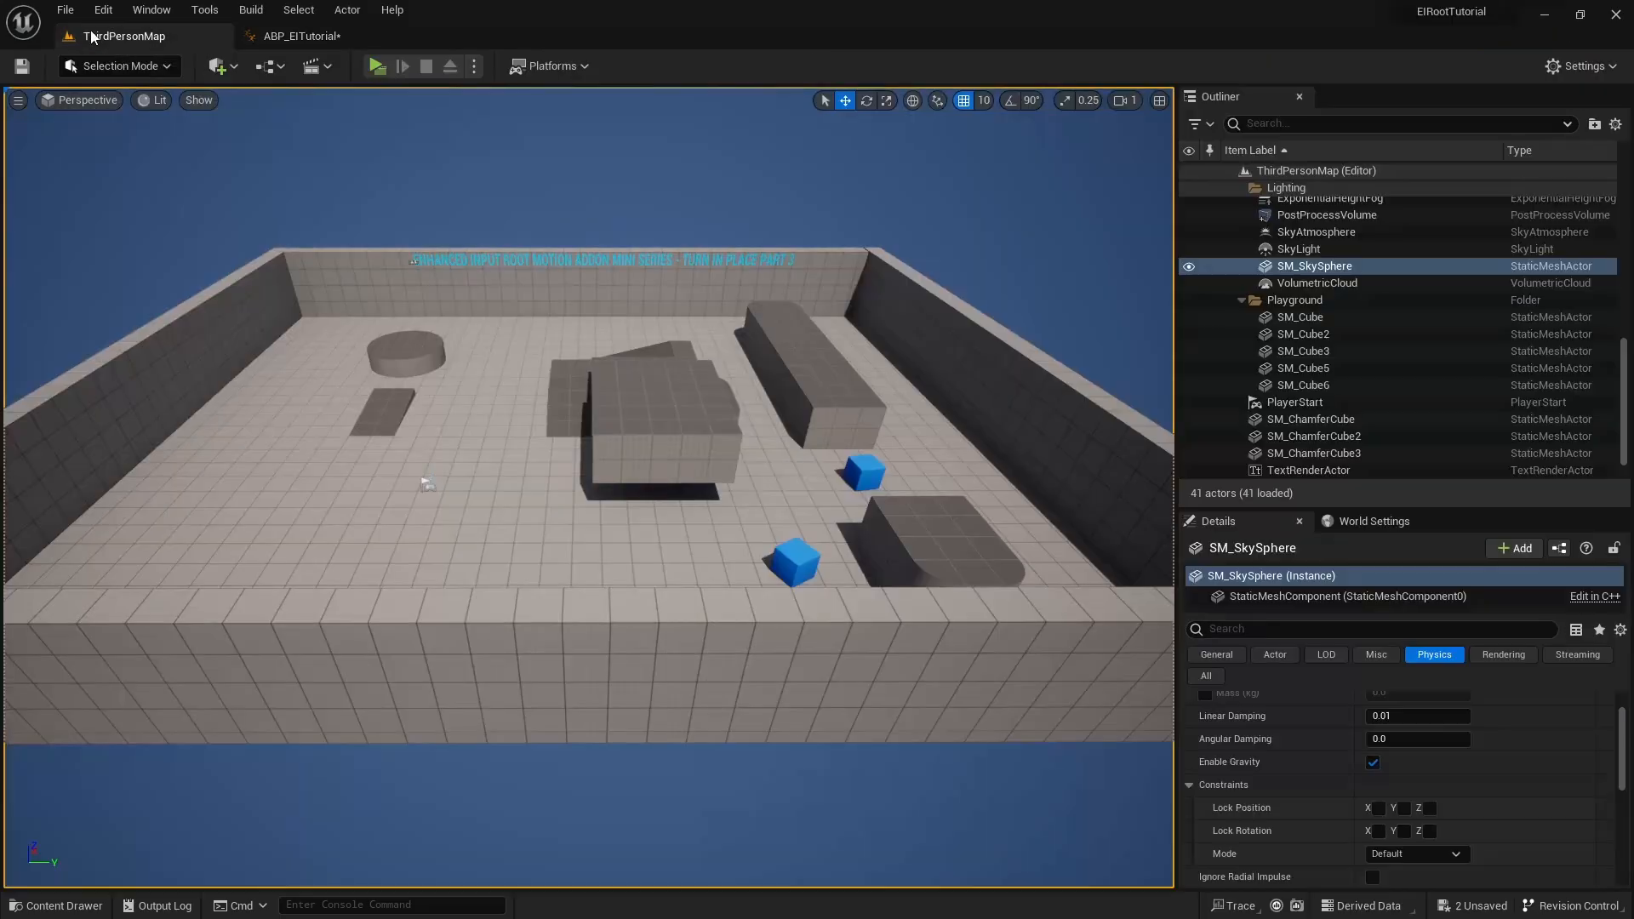
left_click(252, 35)
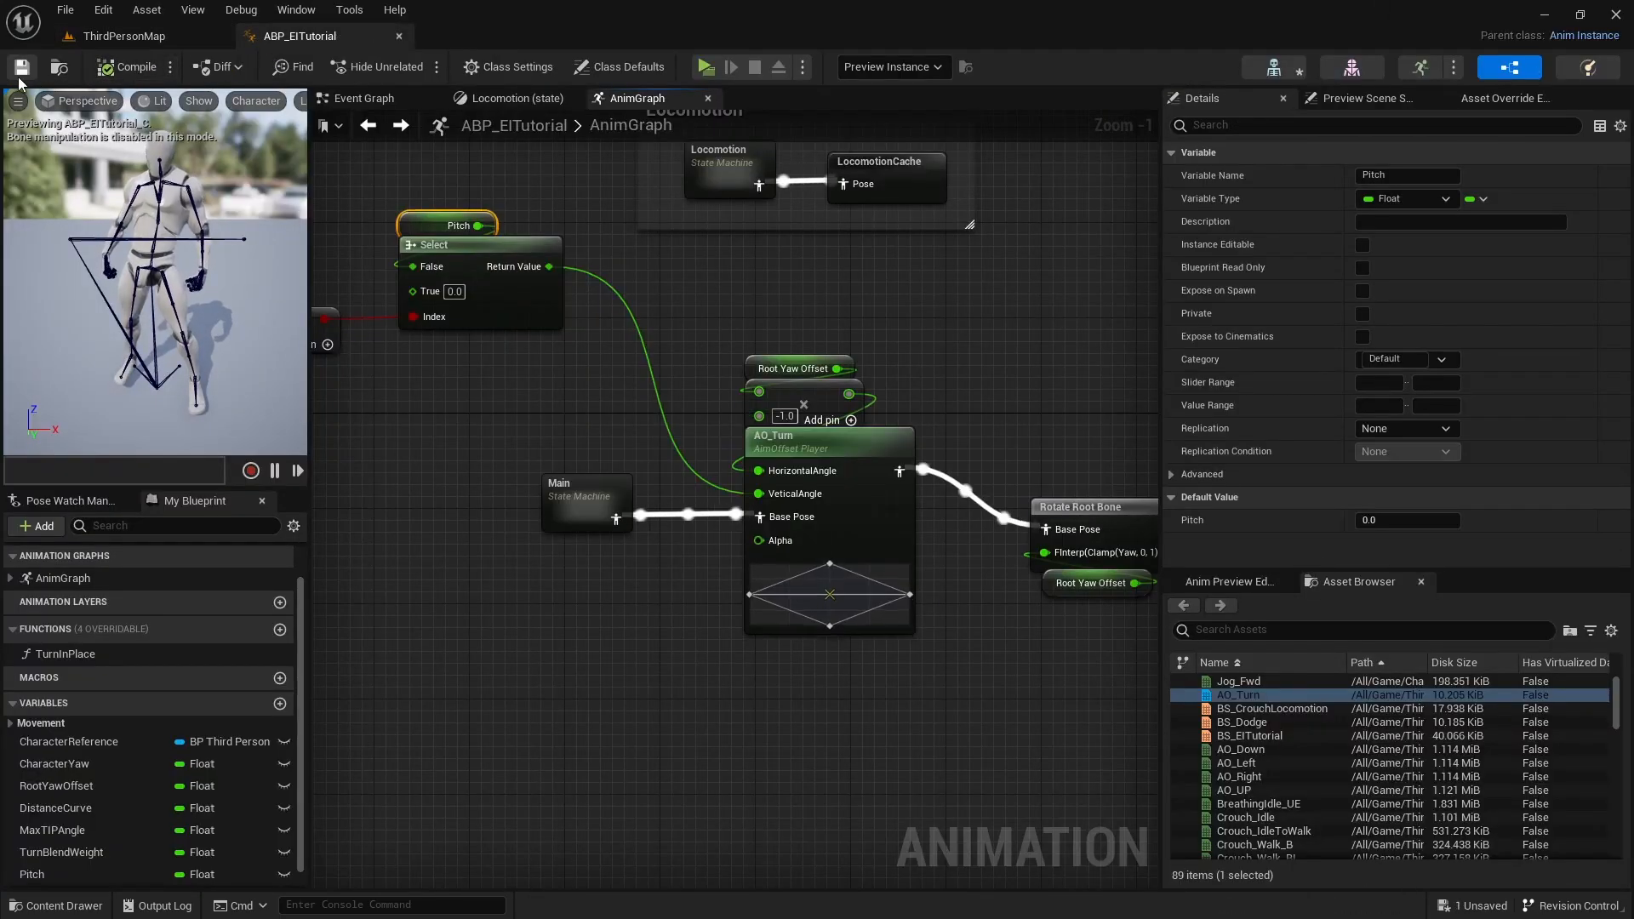
Play ThirdPersonMap to check the character's turning with the new aim offset wiring, and stop the preview
left_click(135, 39)
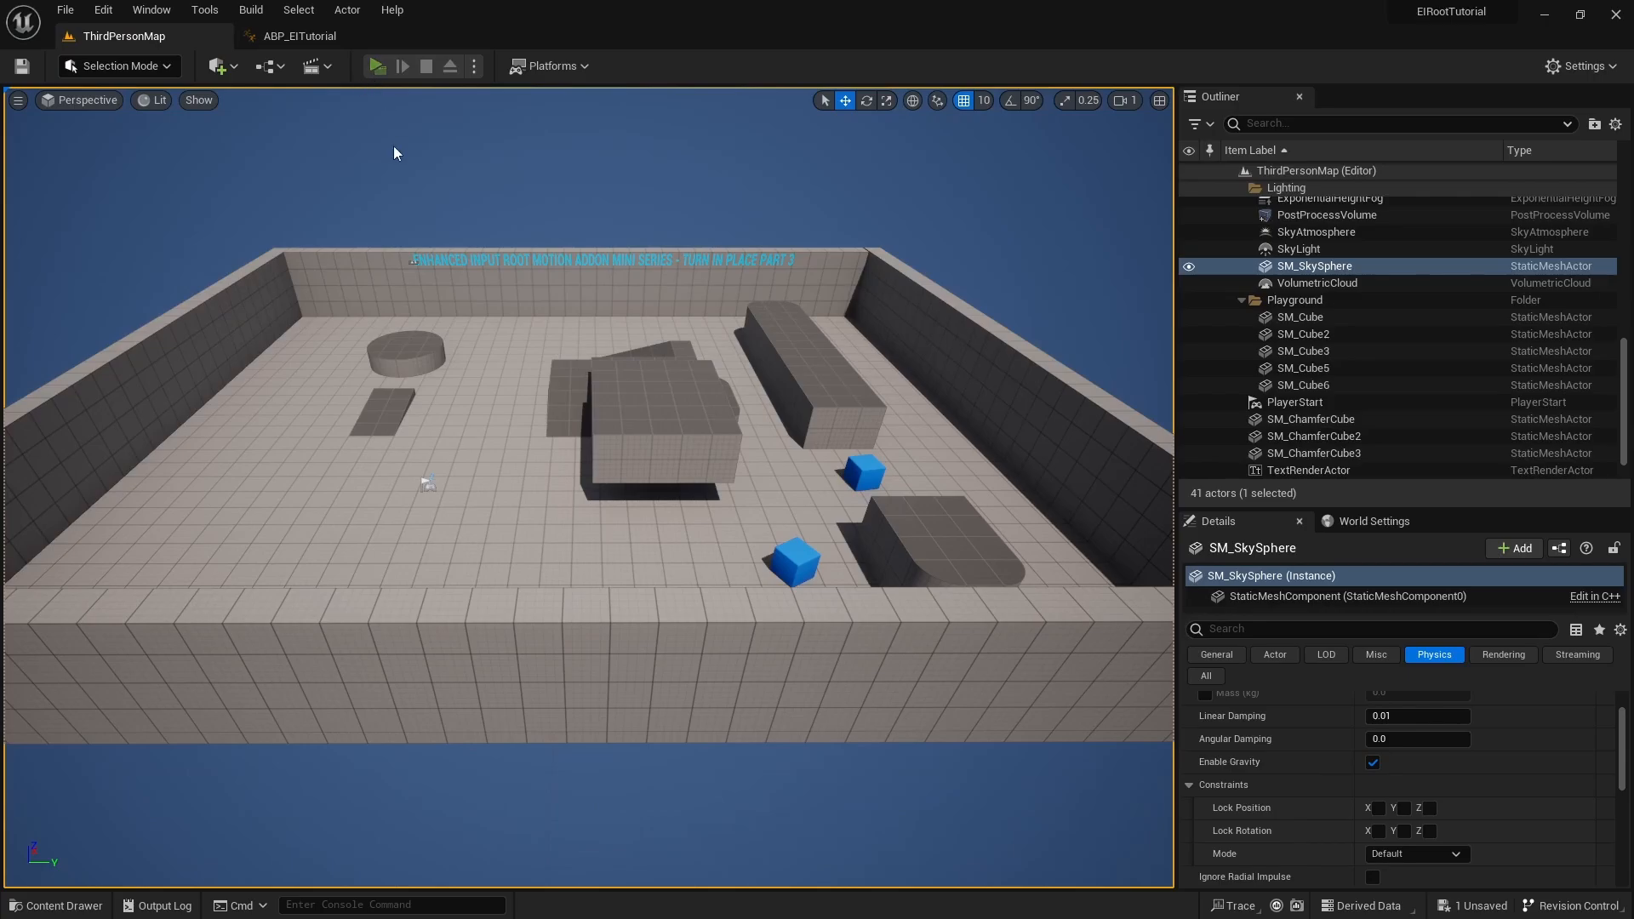
key("alt+p")
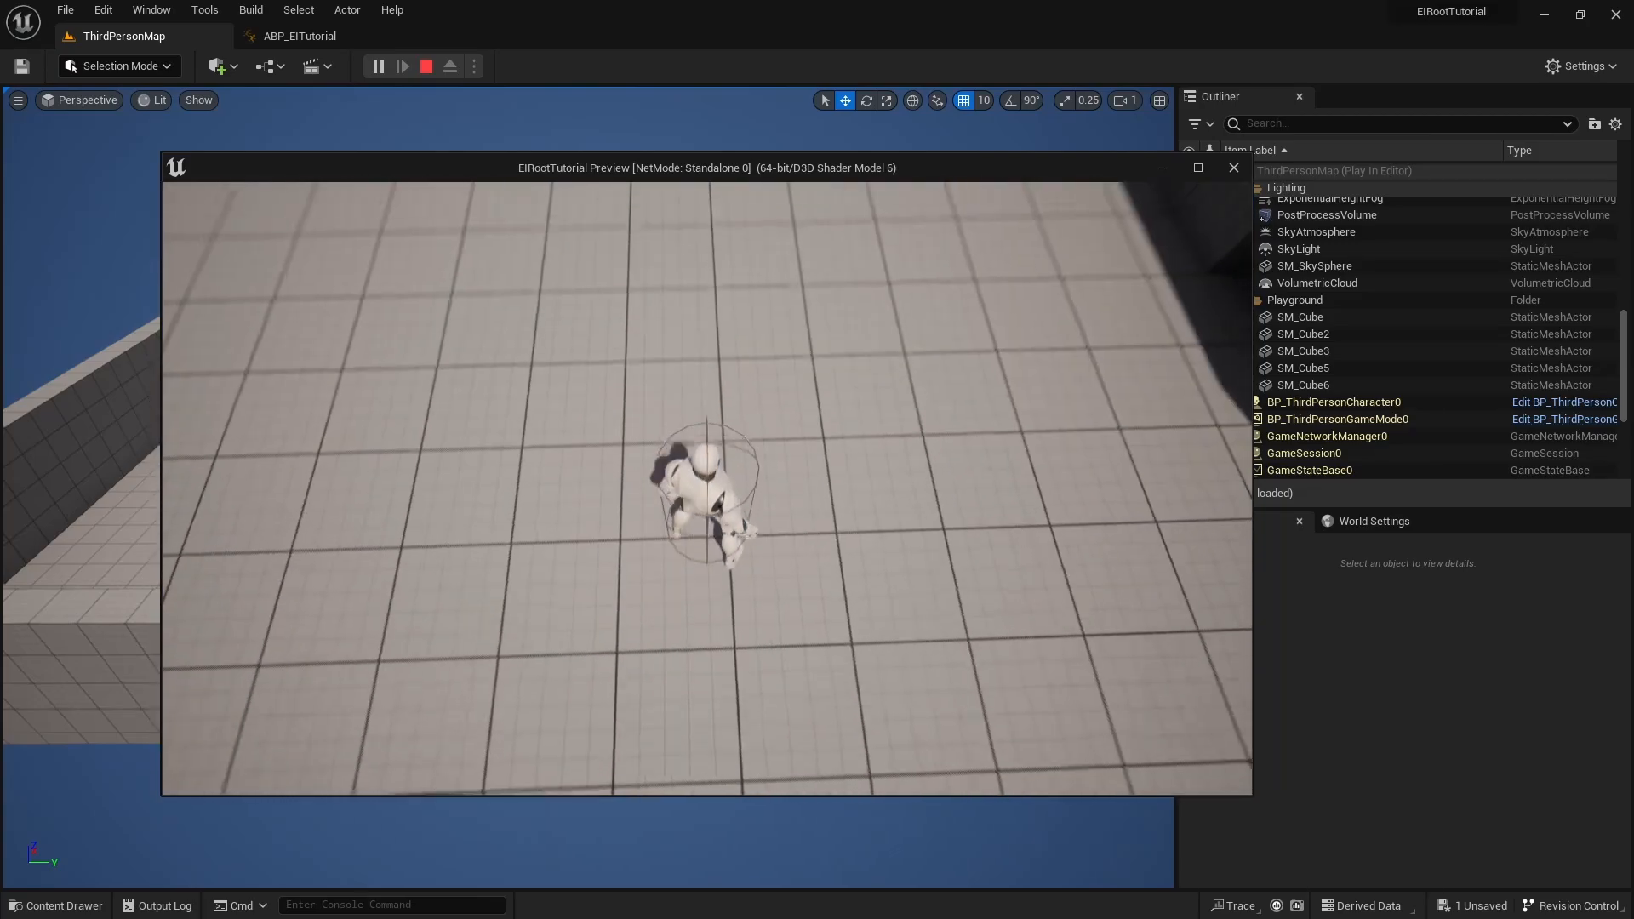
key("Escape")
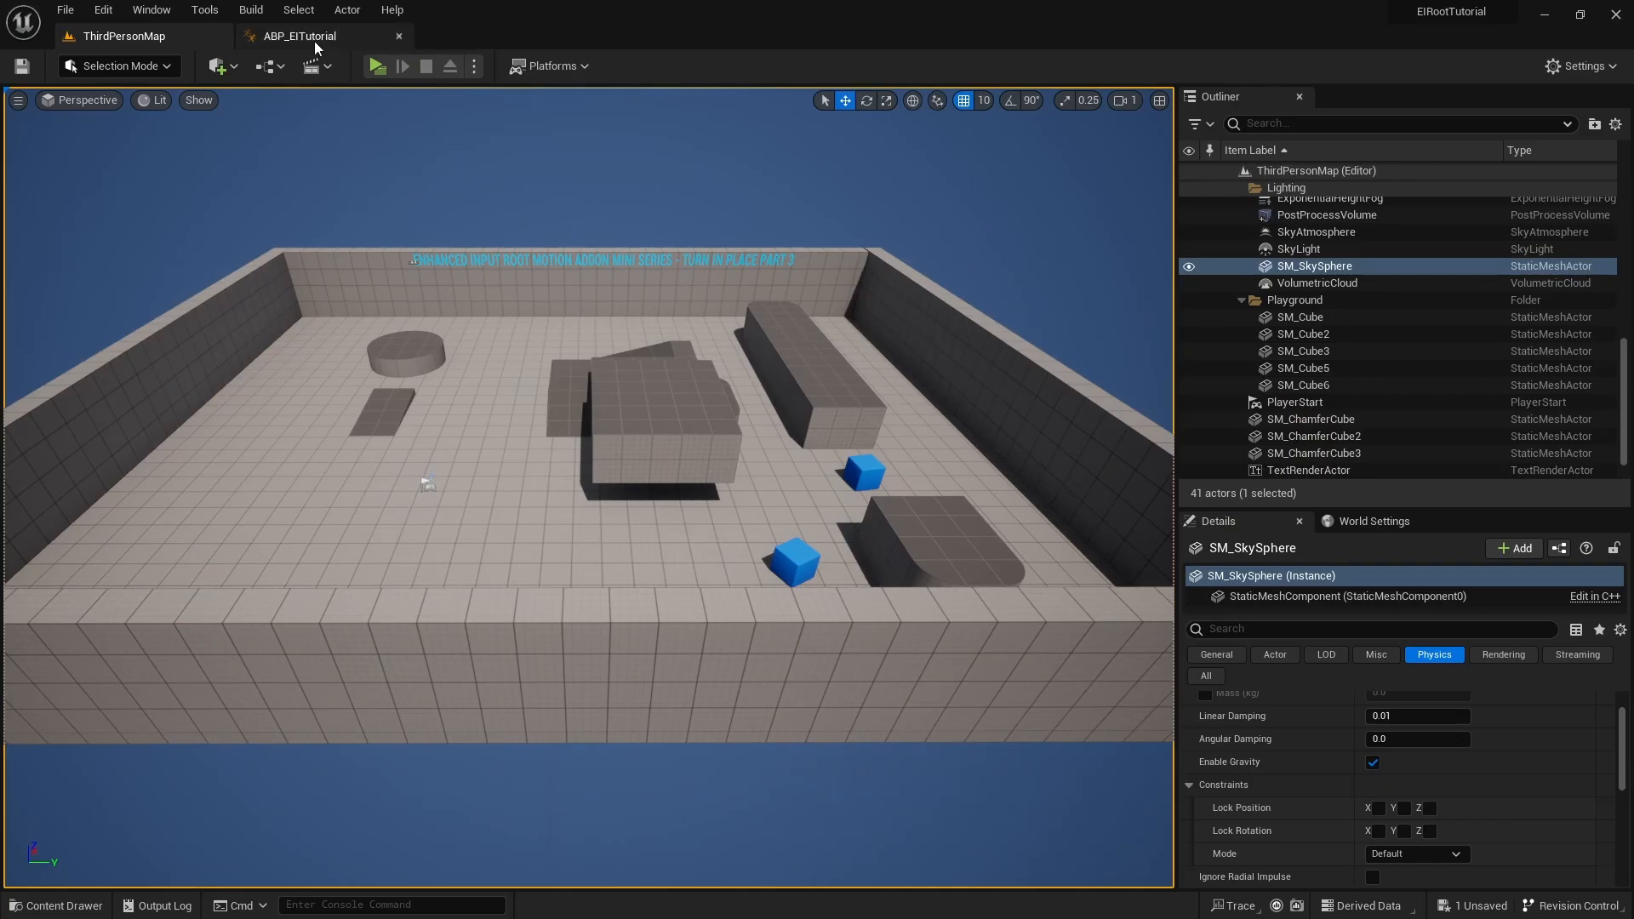
Disable Clamp Result on ABP_EITutorial's Rotate Root Bone node and recompile the blueprint
left_click(315, 41)
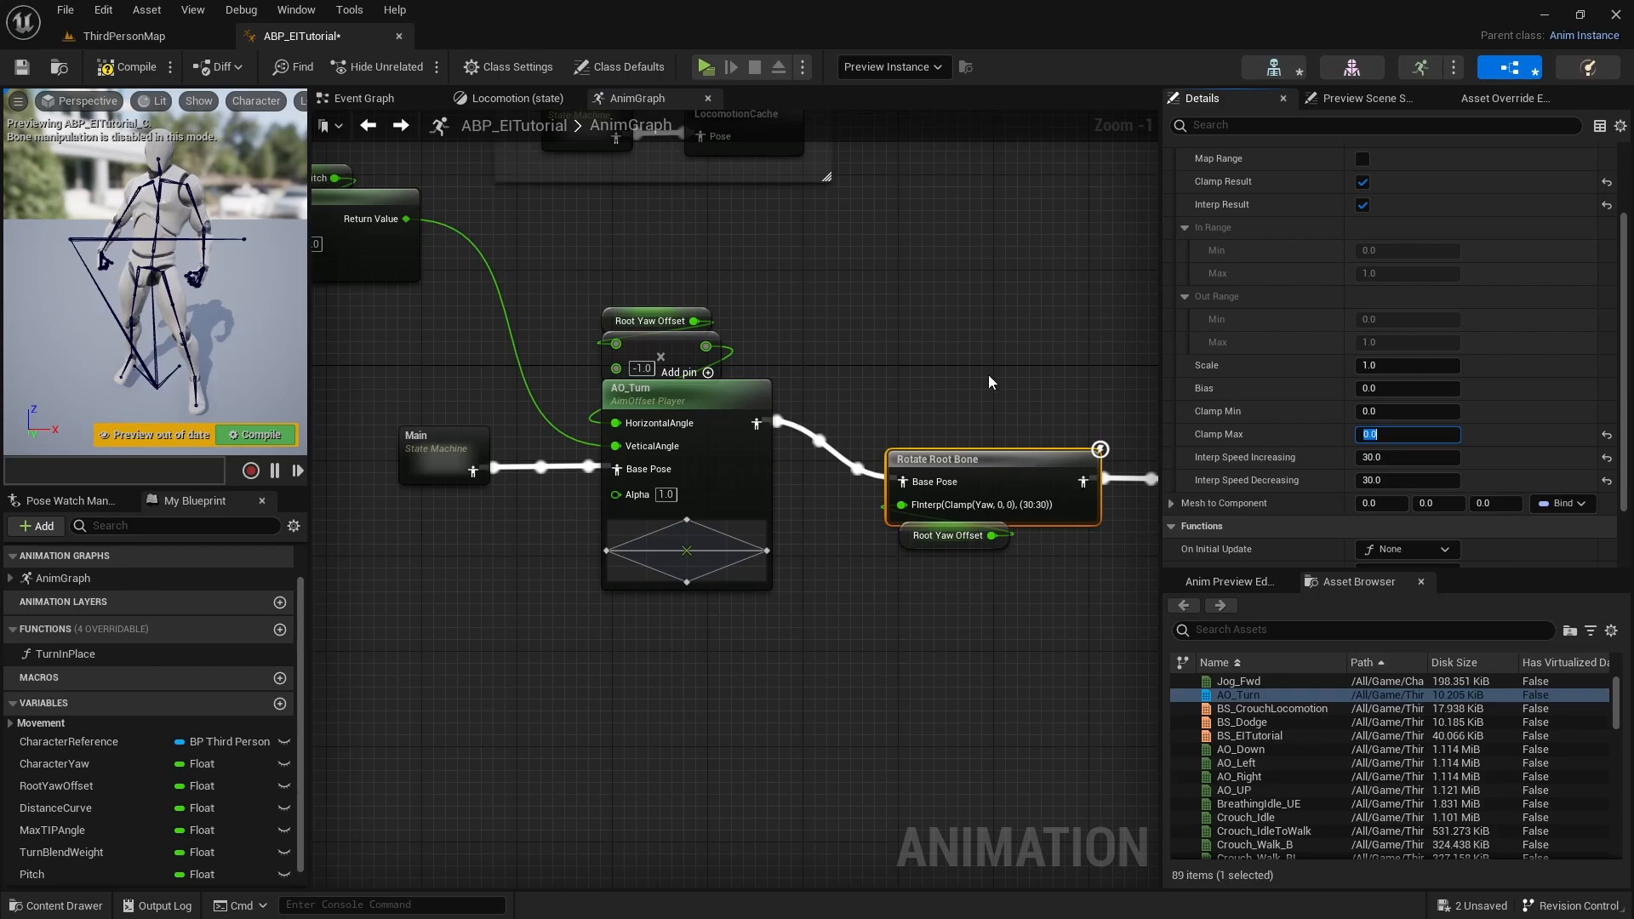
left_click(1003, 477)
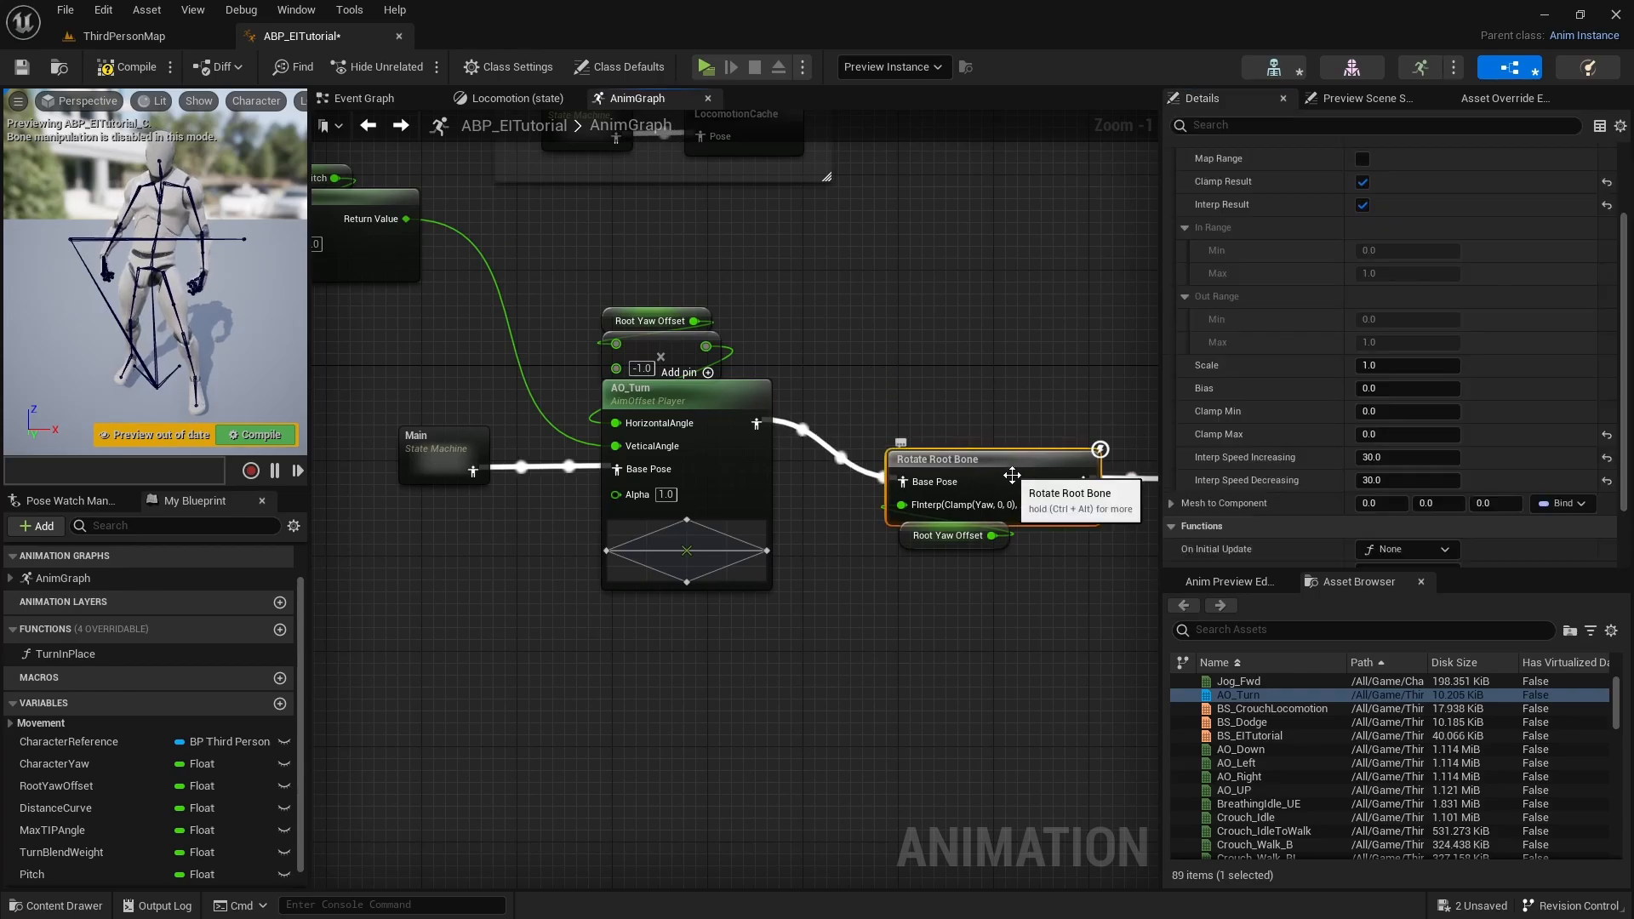
left_click(1363, 182)
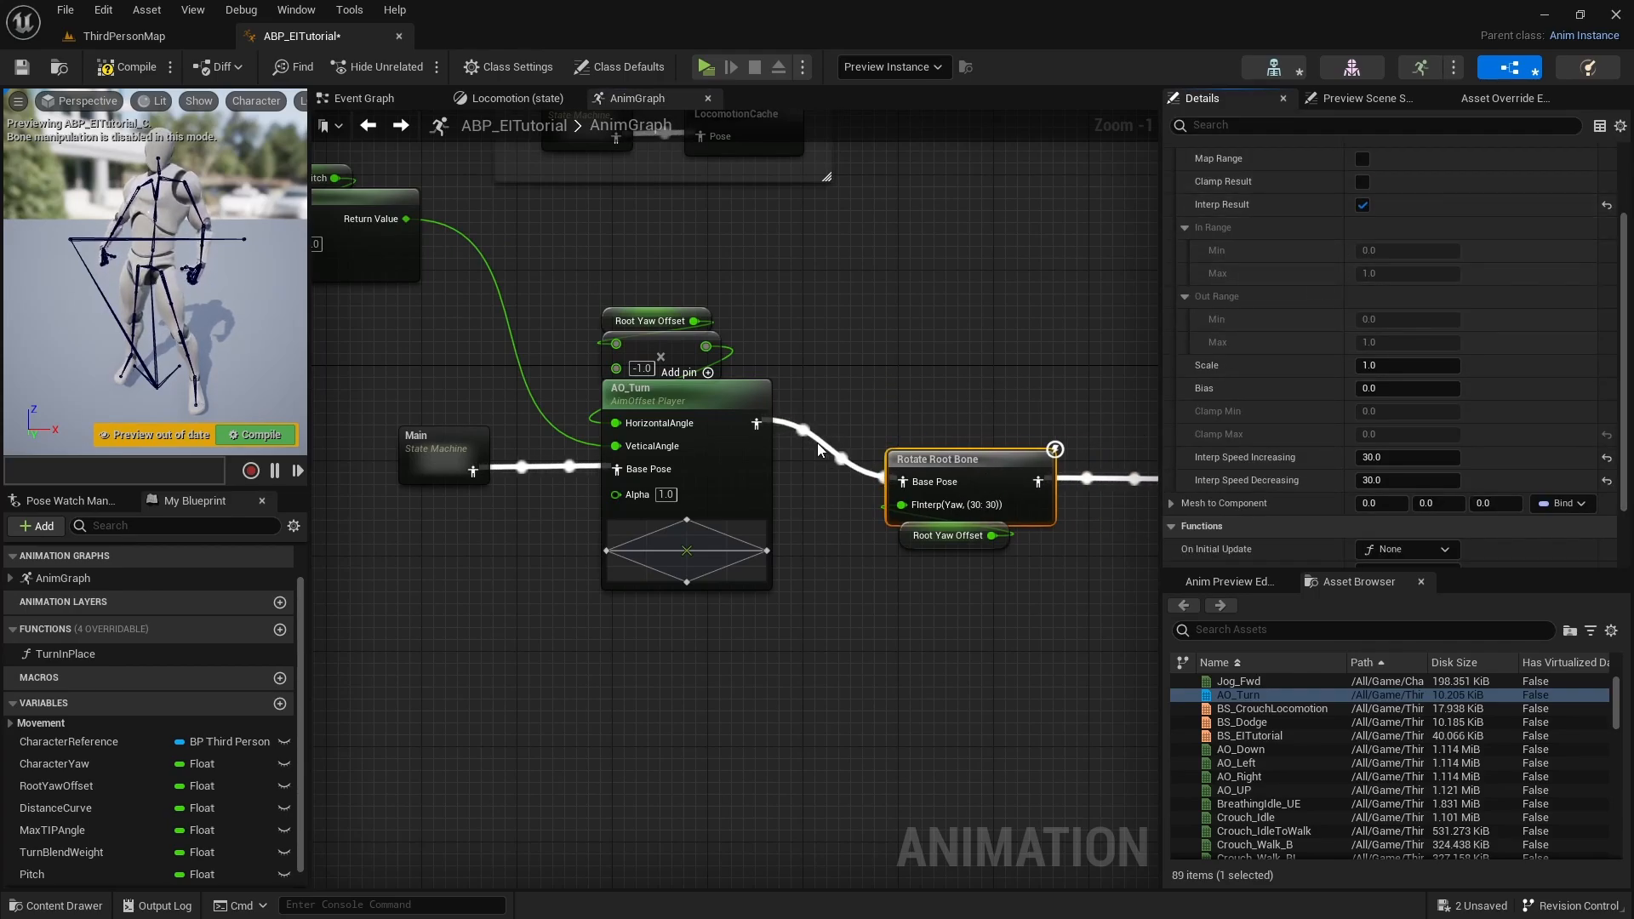
left_click(112, 69)
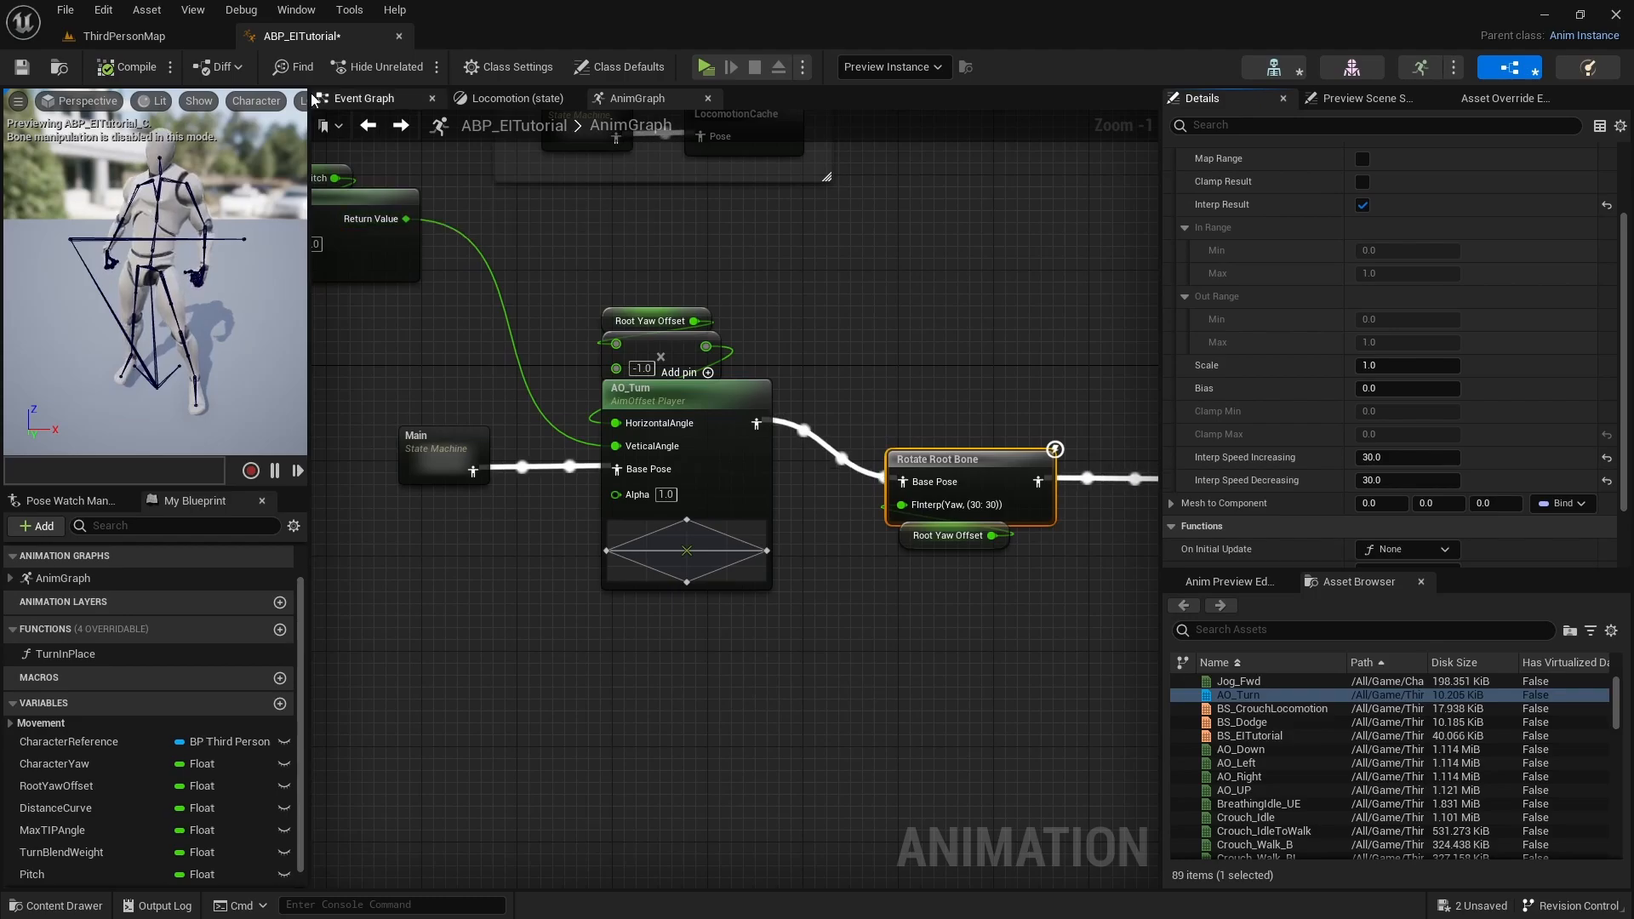
Playtest ThirdPersonMap again to check the turn in place with the unclamped Rotate Root Bone, and end the session
left_click(144, 38)
key("alt+p")
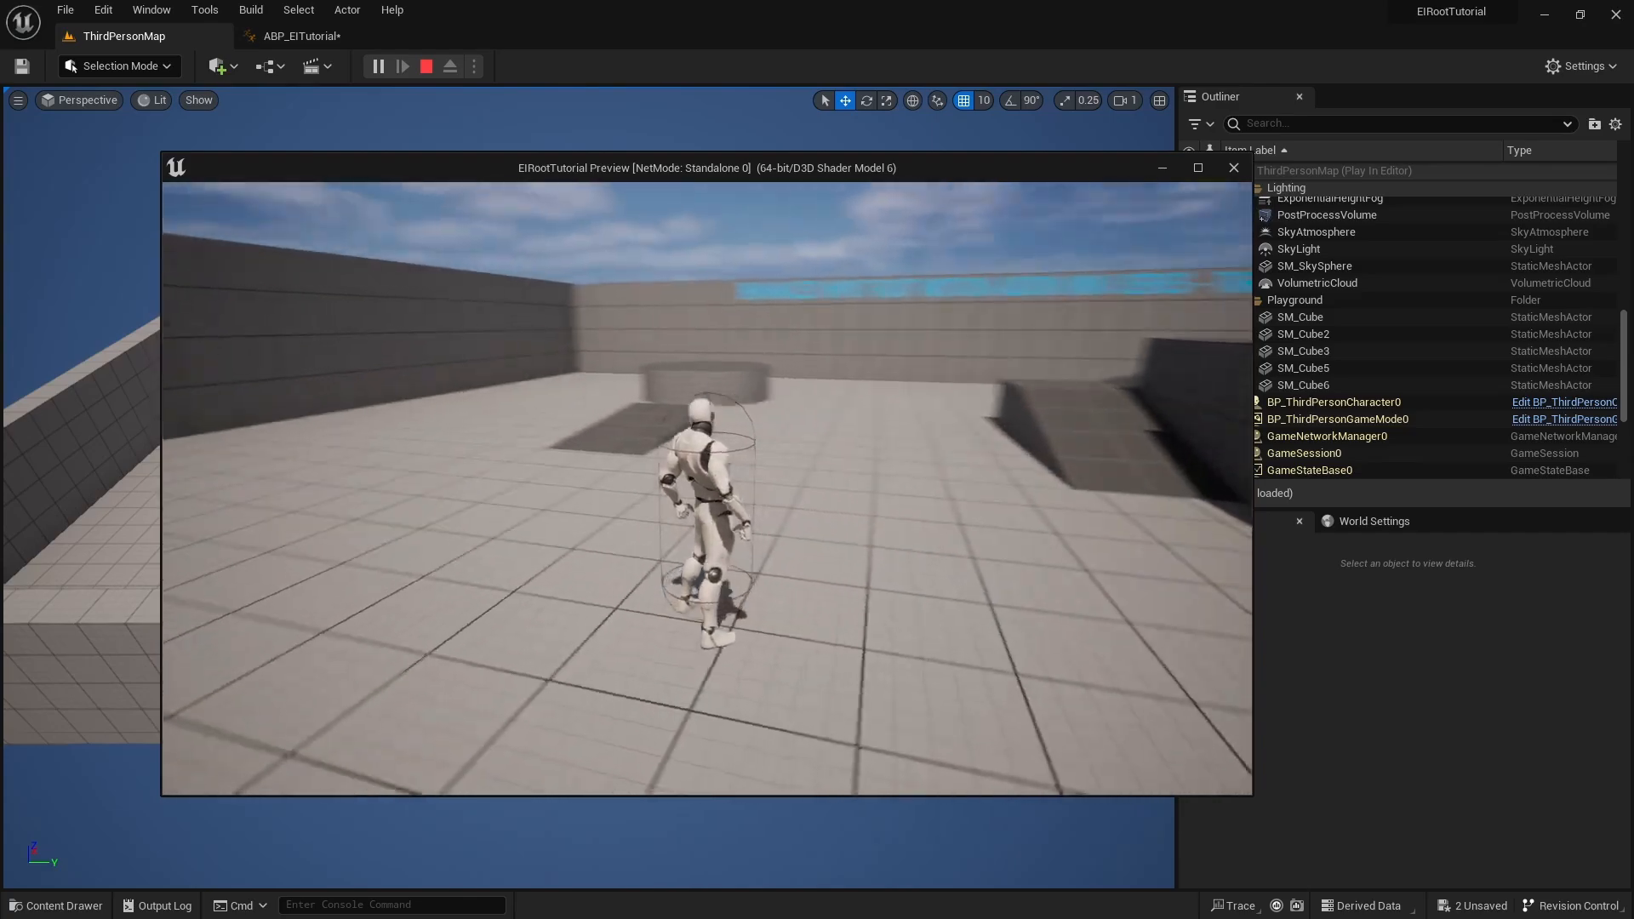
key("Escape")
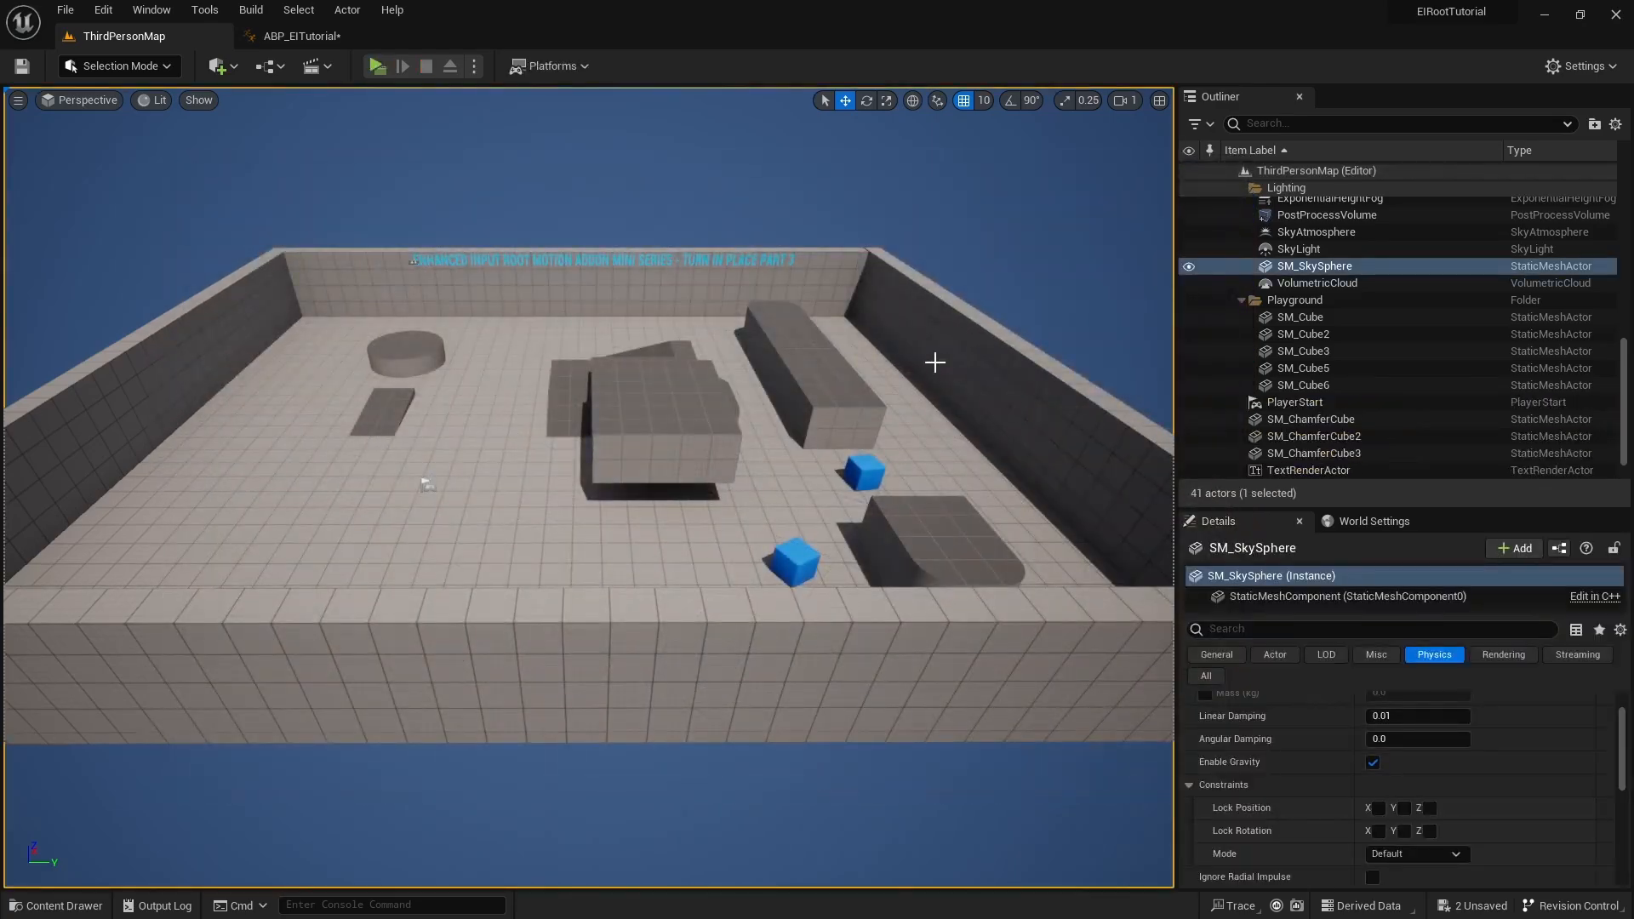
In ABP_EITutorial's Event Graph, add a Get Base Aim Rotation node fed by the Character Reference reroute below the Sequence
left_click(302, 36)
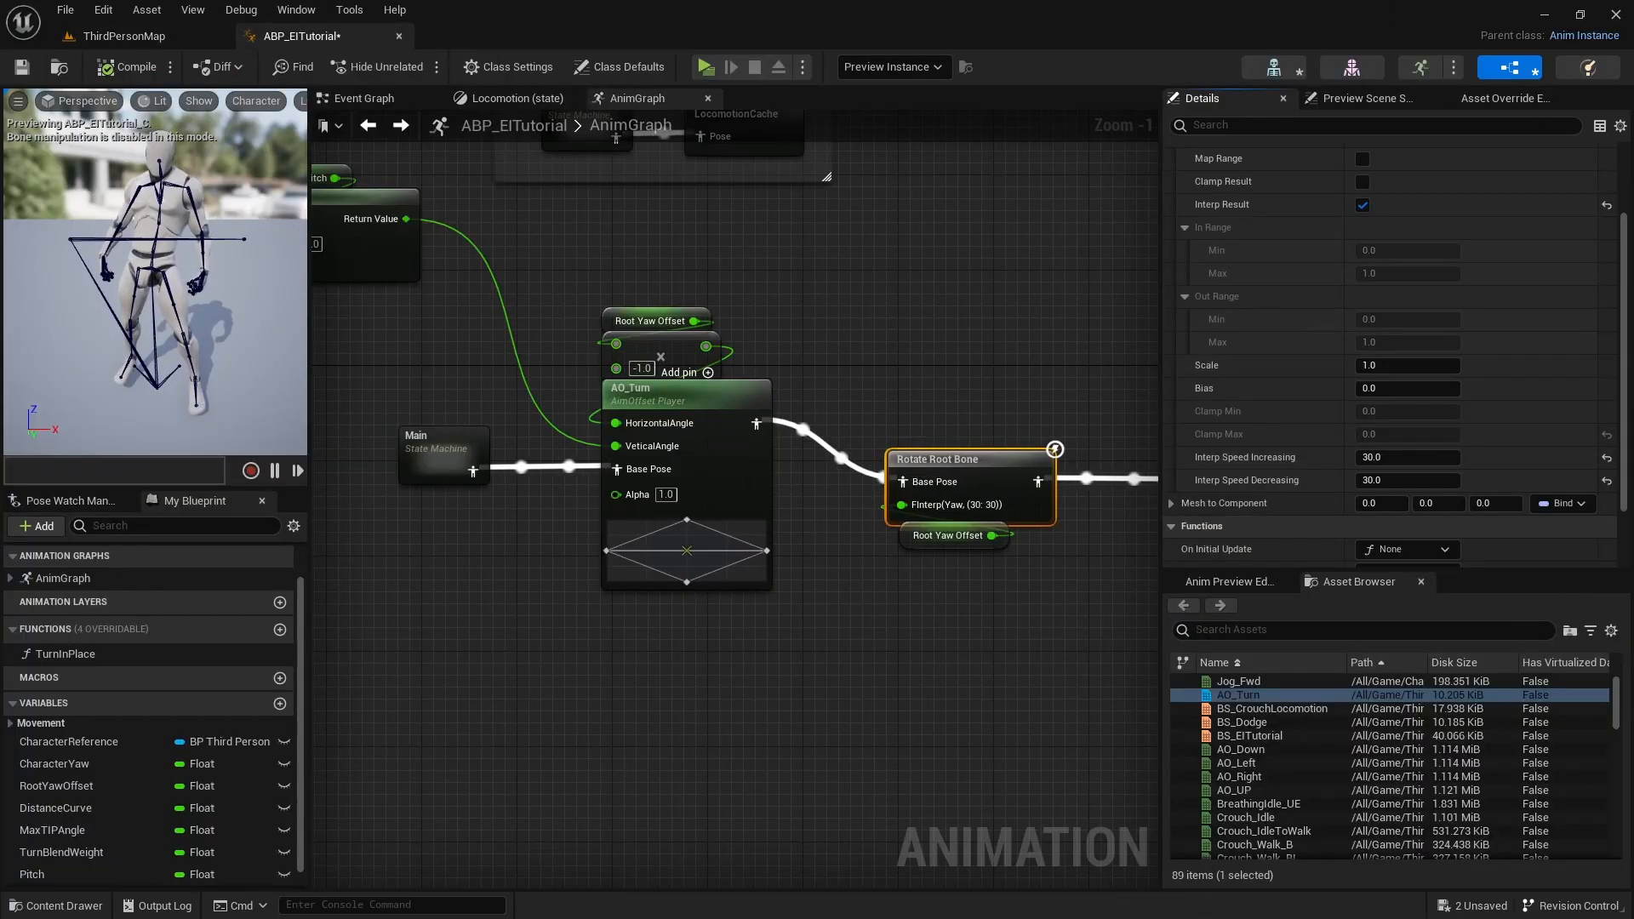
left_click(363, 97)
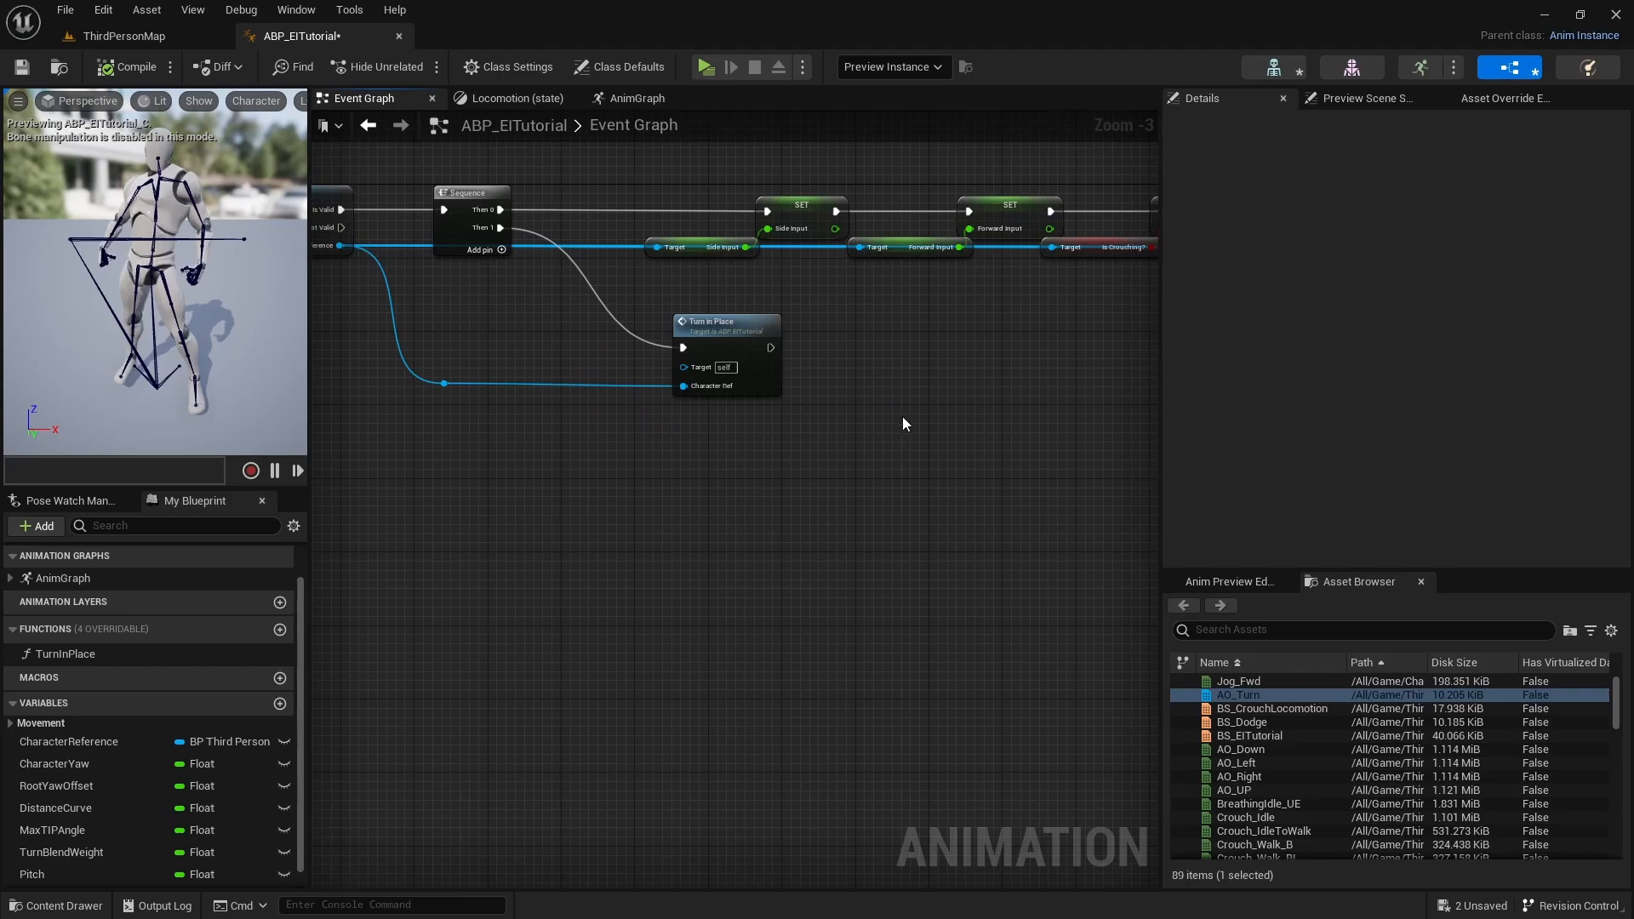
right_click_drag(859, 375, 901, 410)
left_click(511, 98)
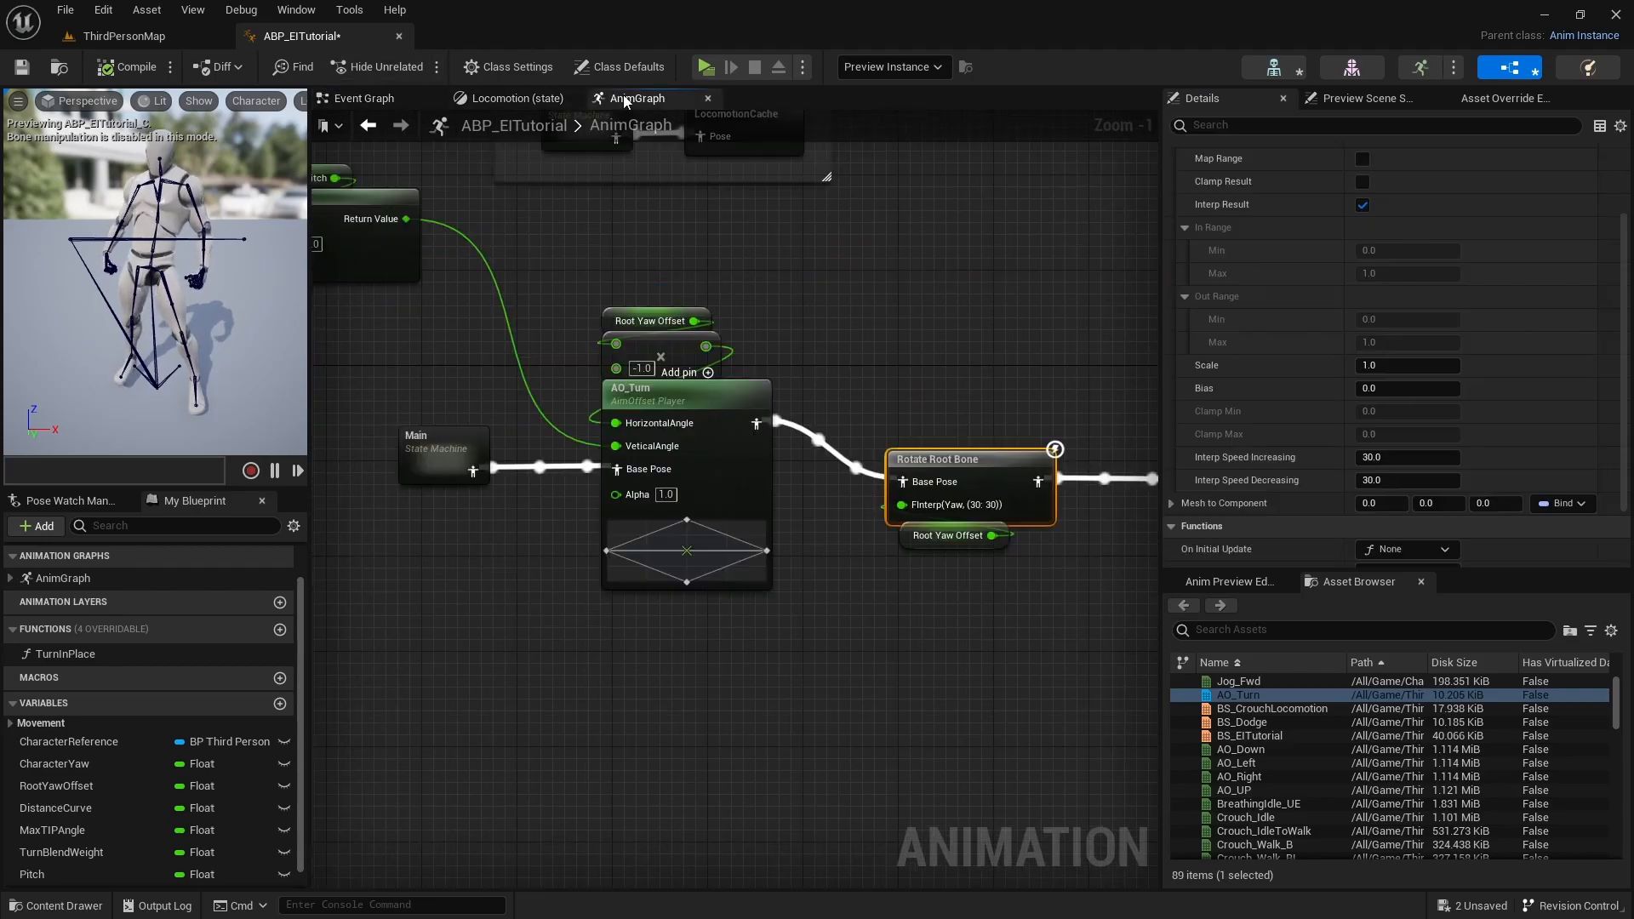
left_click(364, 98)
right_click_drag(751, 470, 589, 544)
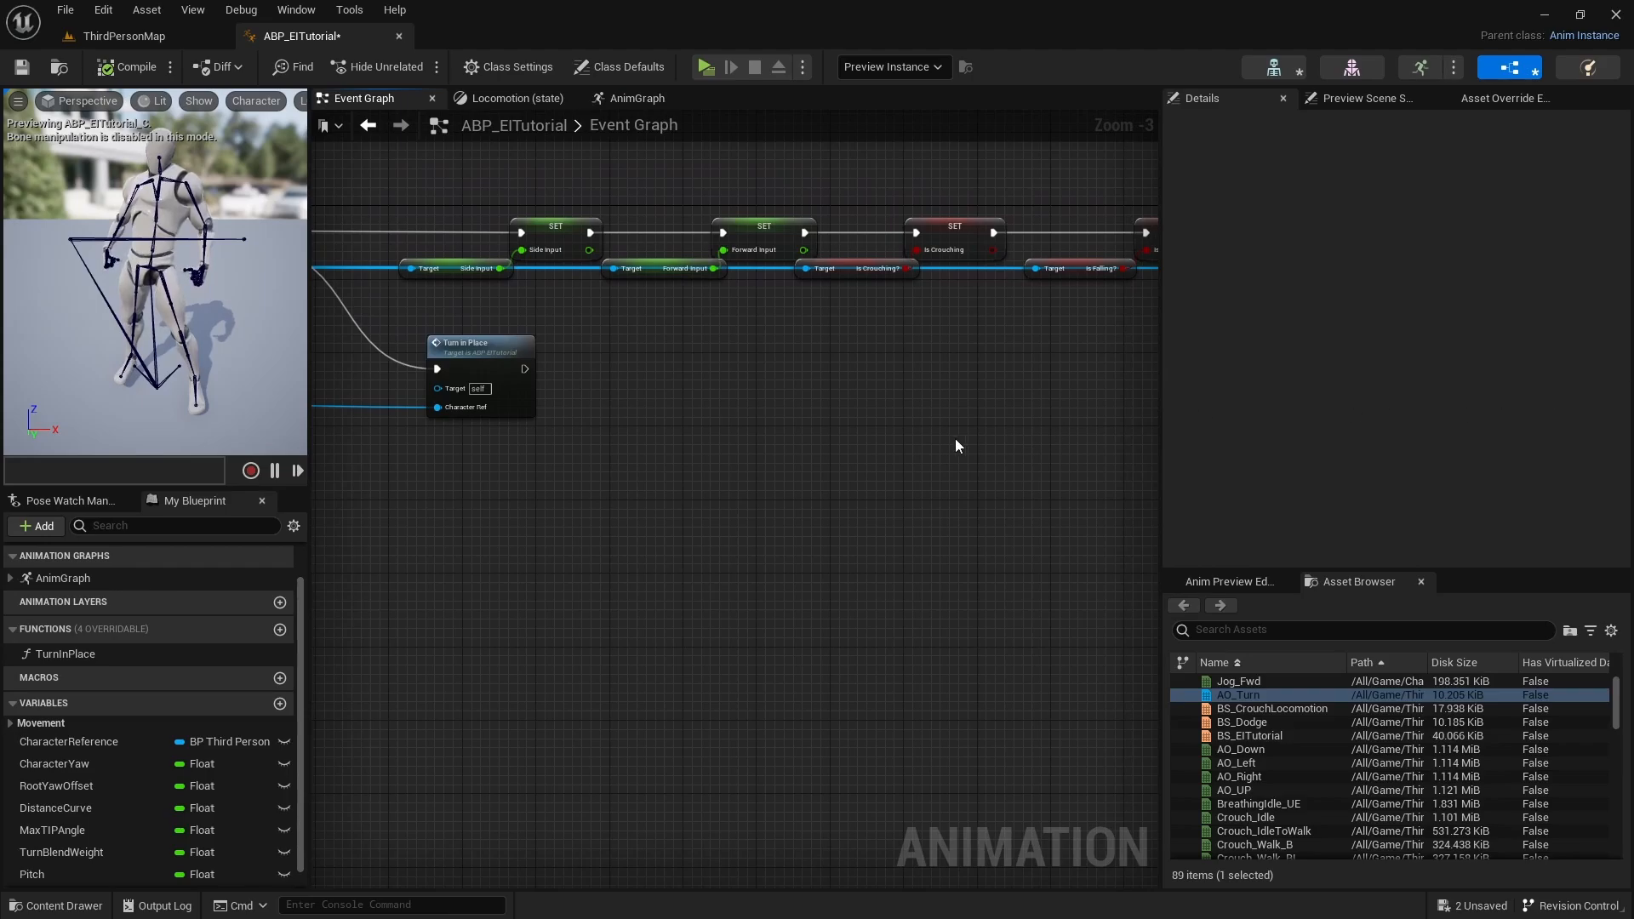
right_click_drag(954, 438, 1256, 396)
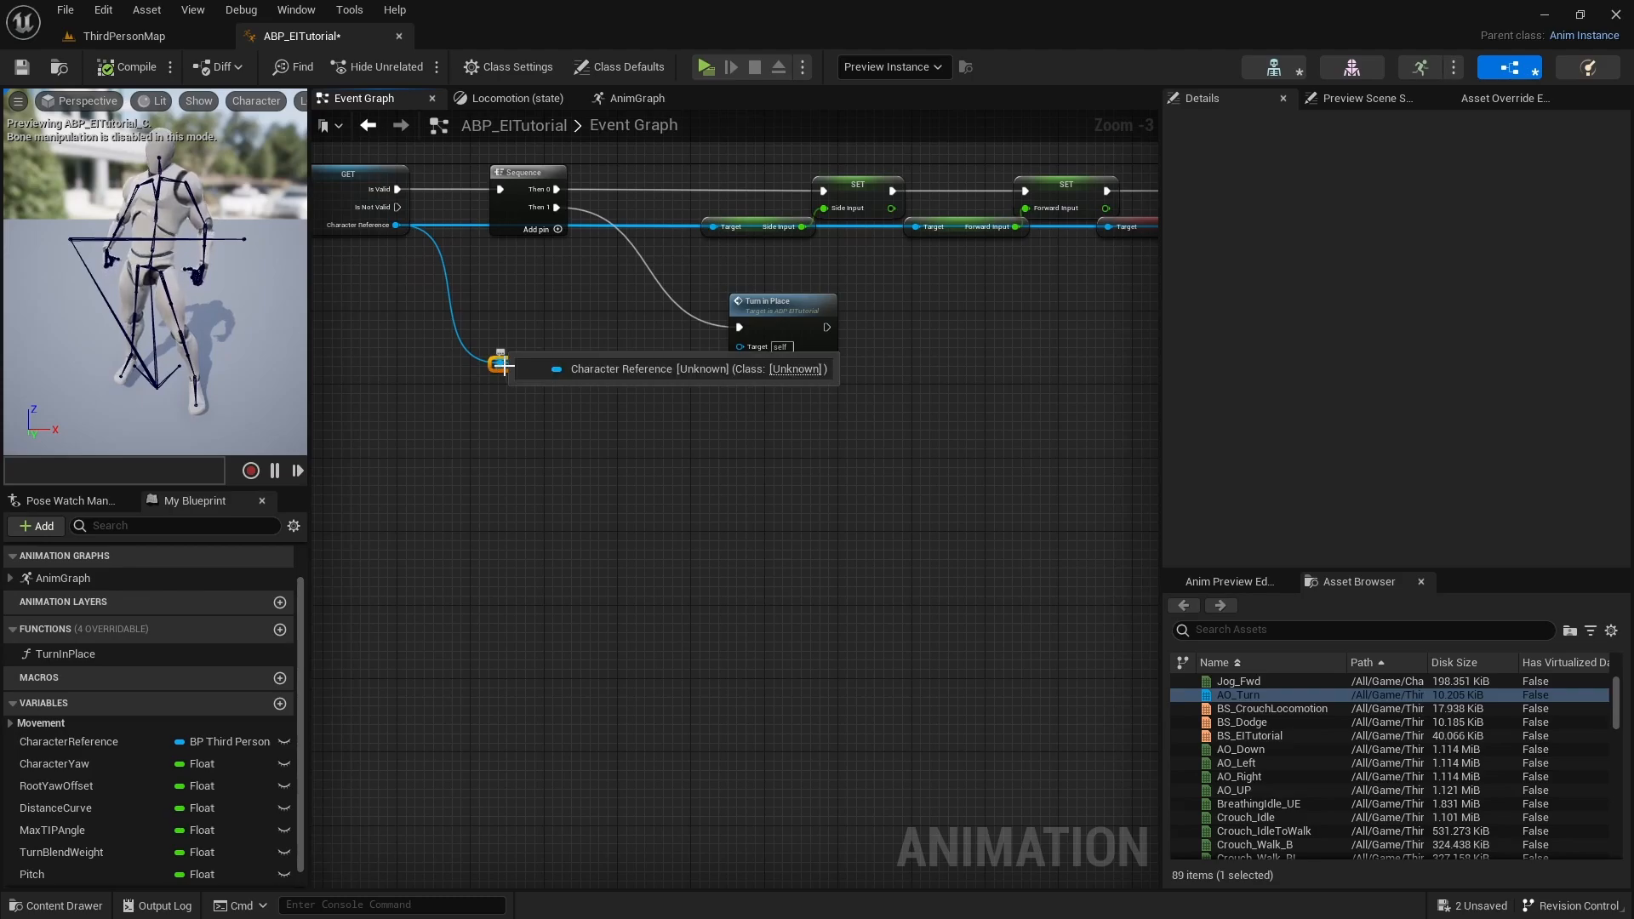
left_click_drag(500, 365, 520, 391)
left_click_drag(587, 446, 588, 446)
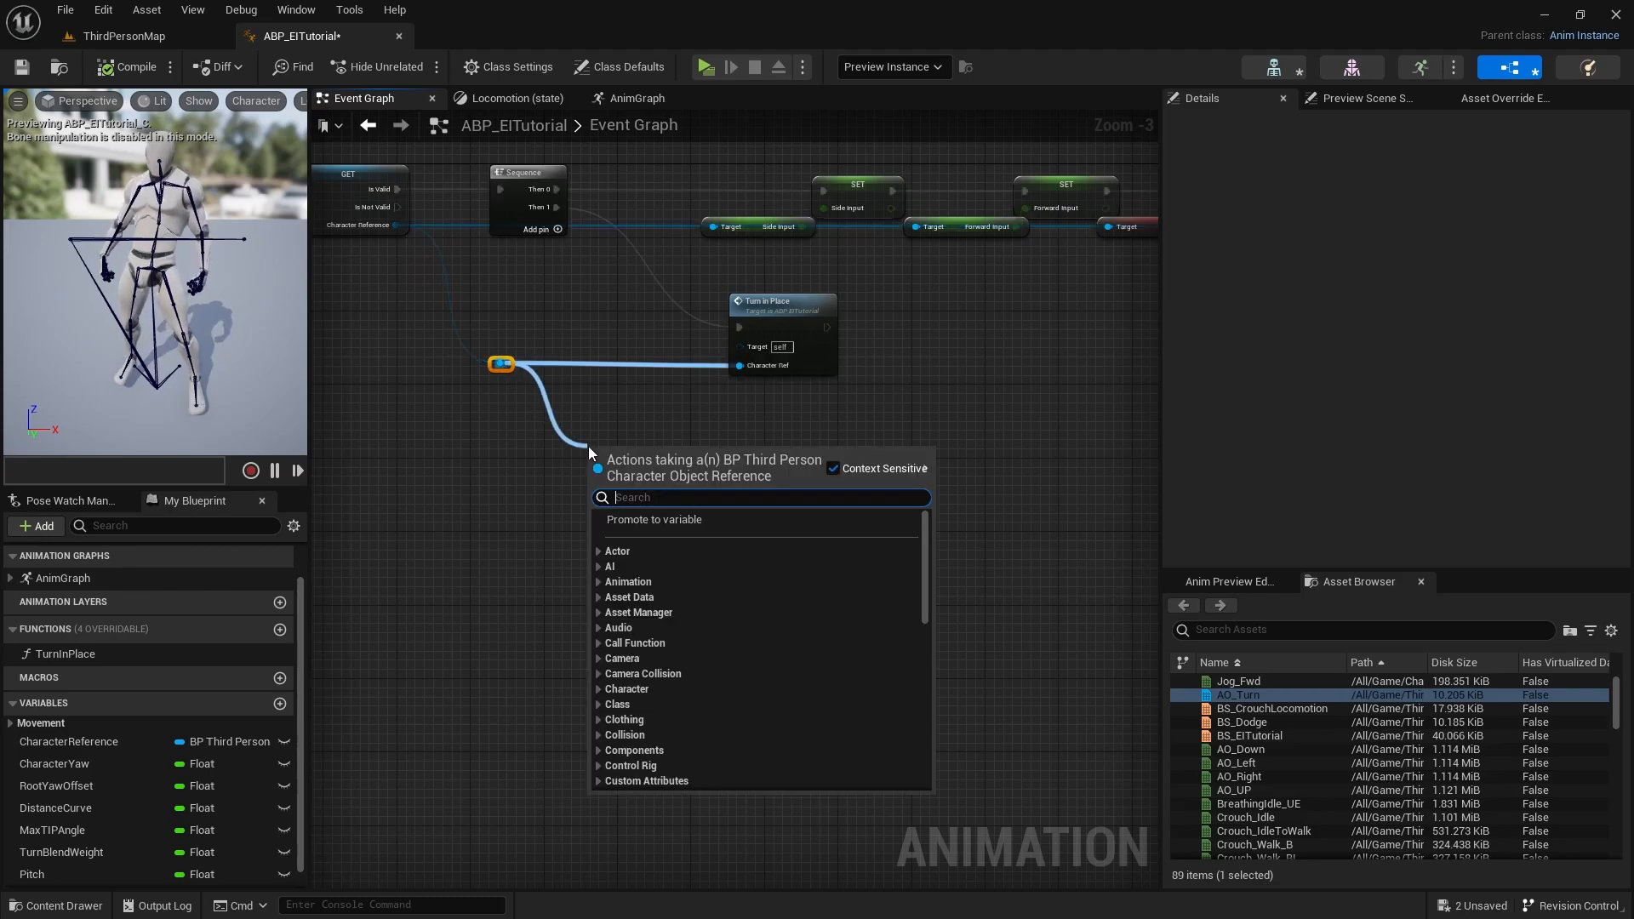
type("get aim")
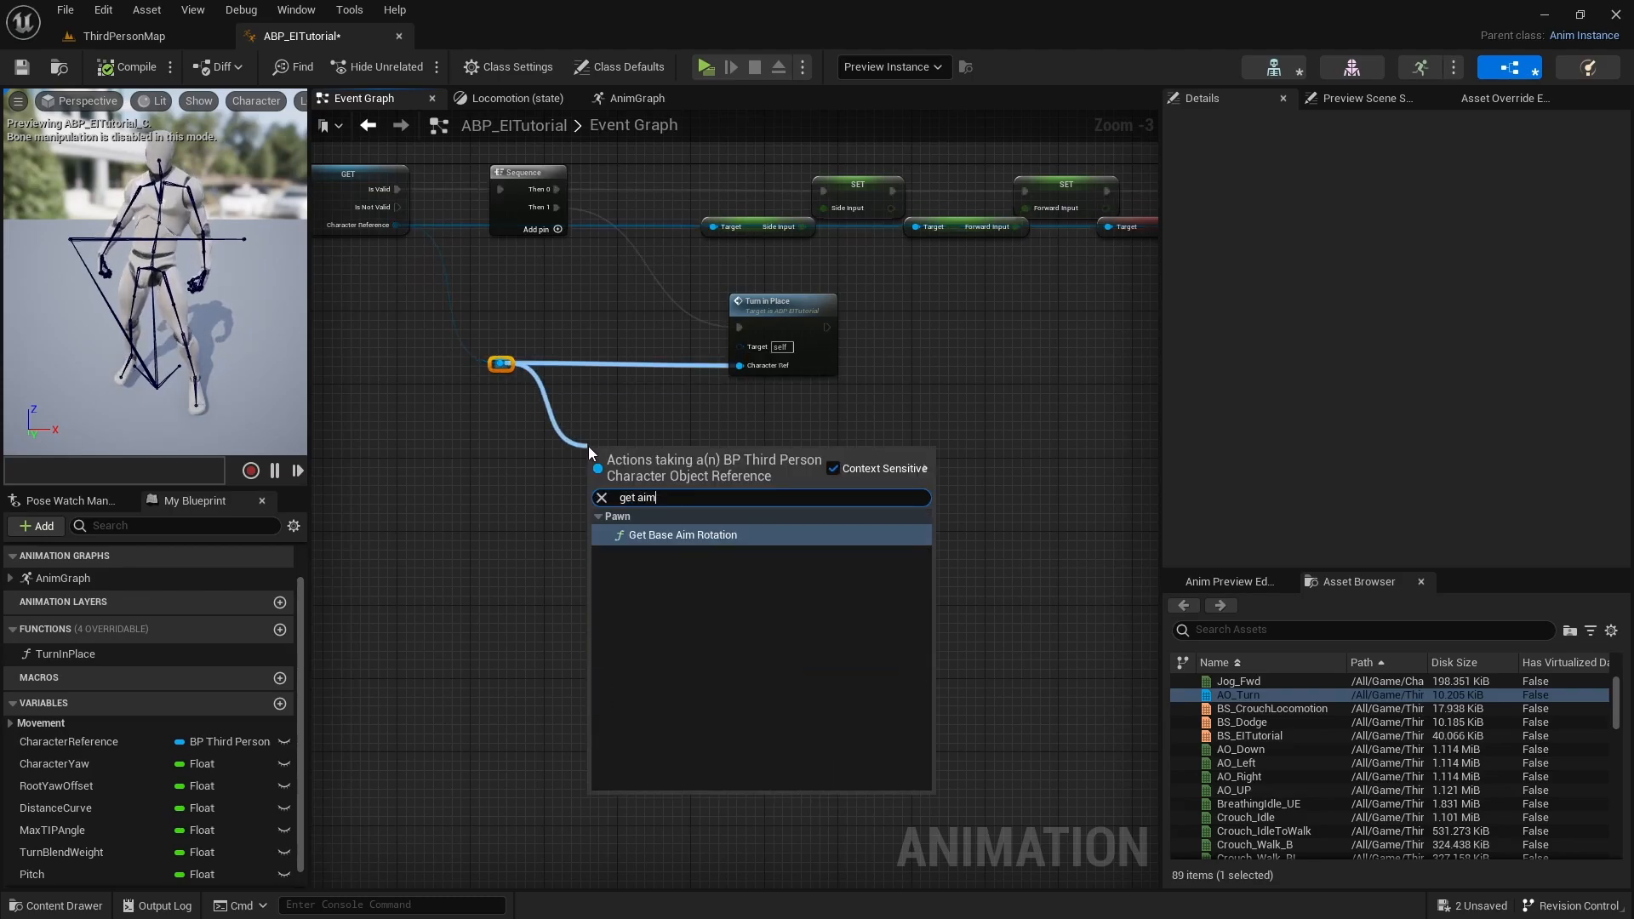
left_click(674, 534)
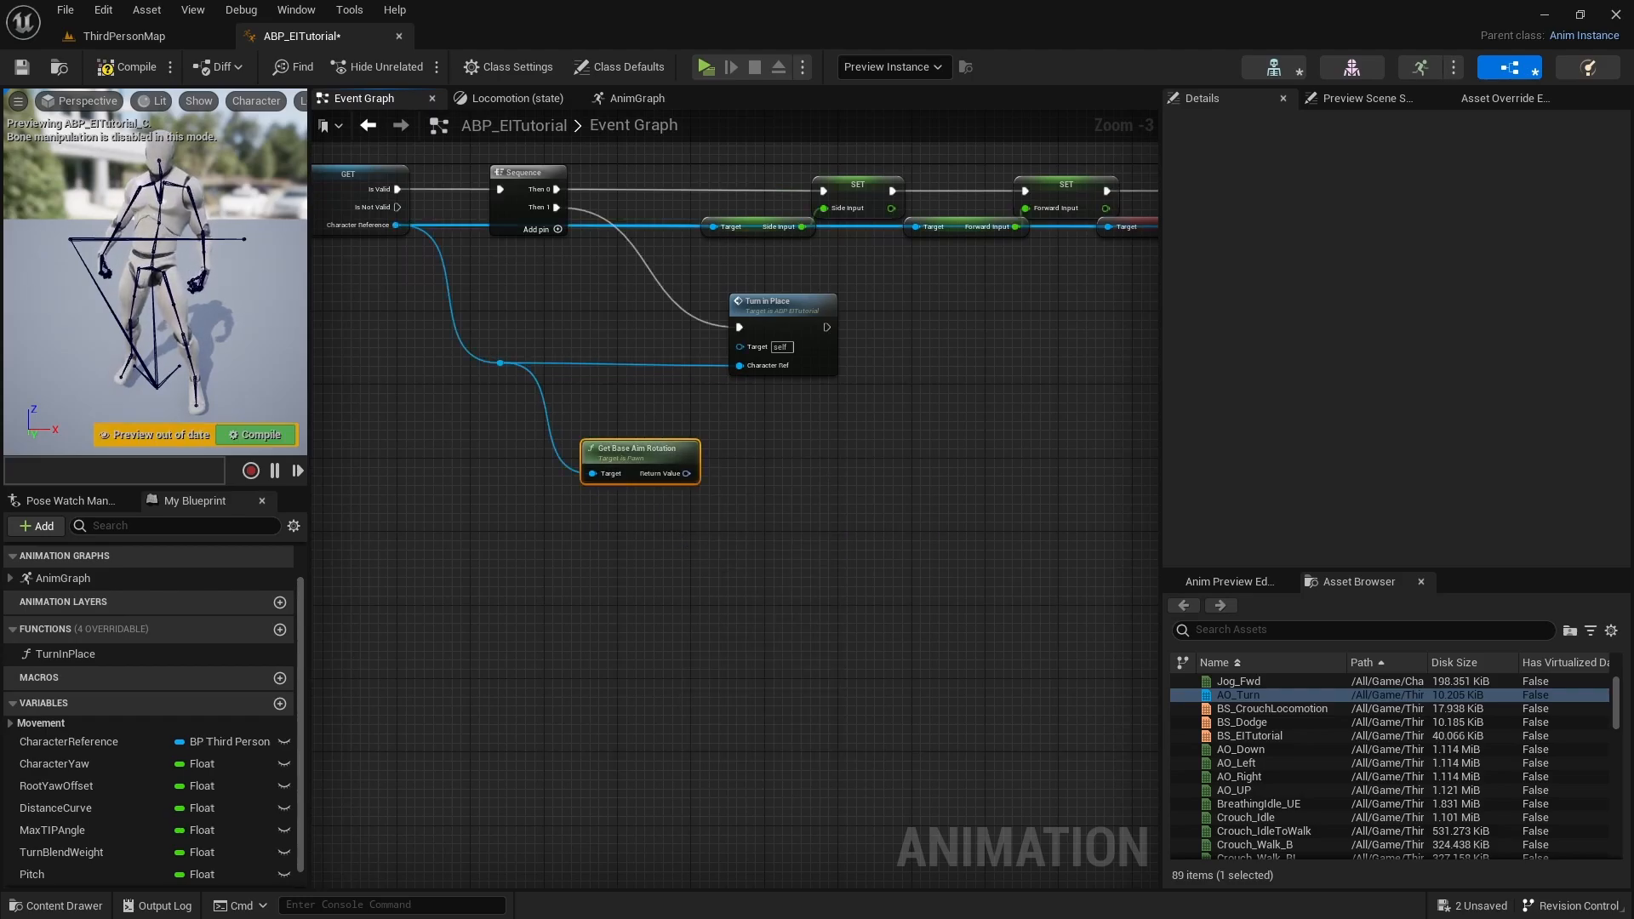
Add a Get Actor Rotation node from the same Character Reference reroute, placed below Get Base Aim Rotation
double_click(495, 364)
left_click_drag(499, 362, 578, 547)
type("get")
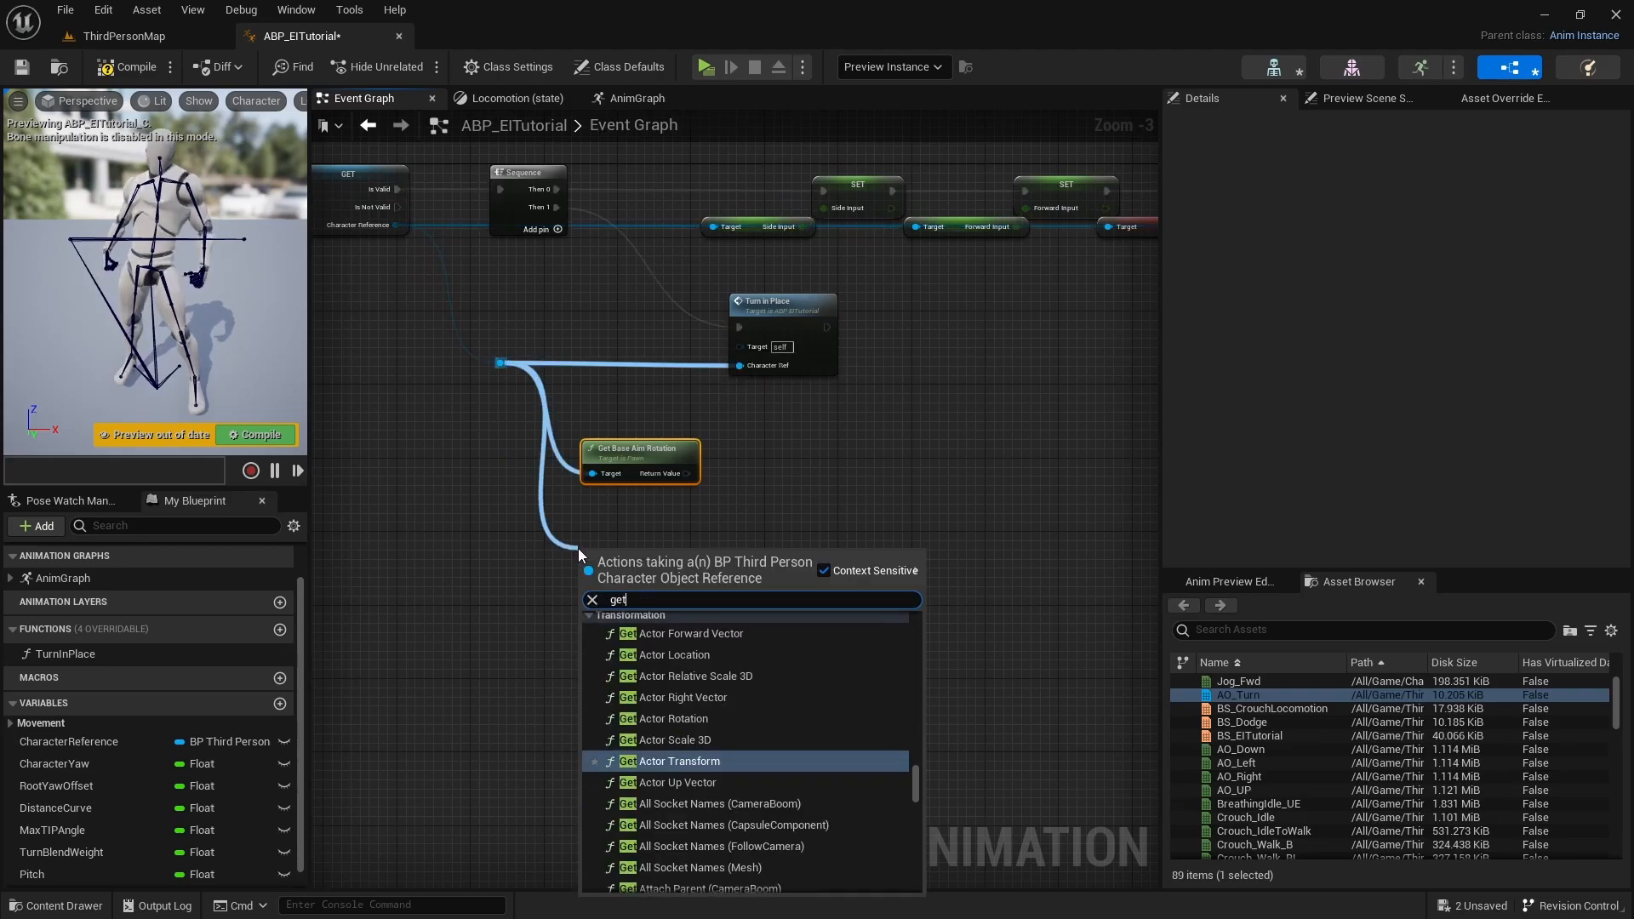
type(" actor rotation")
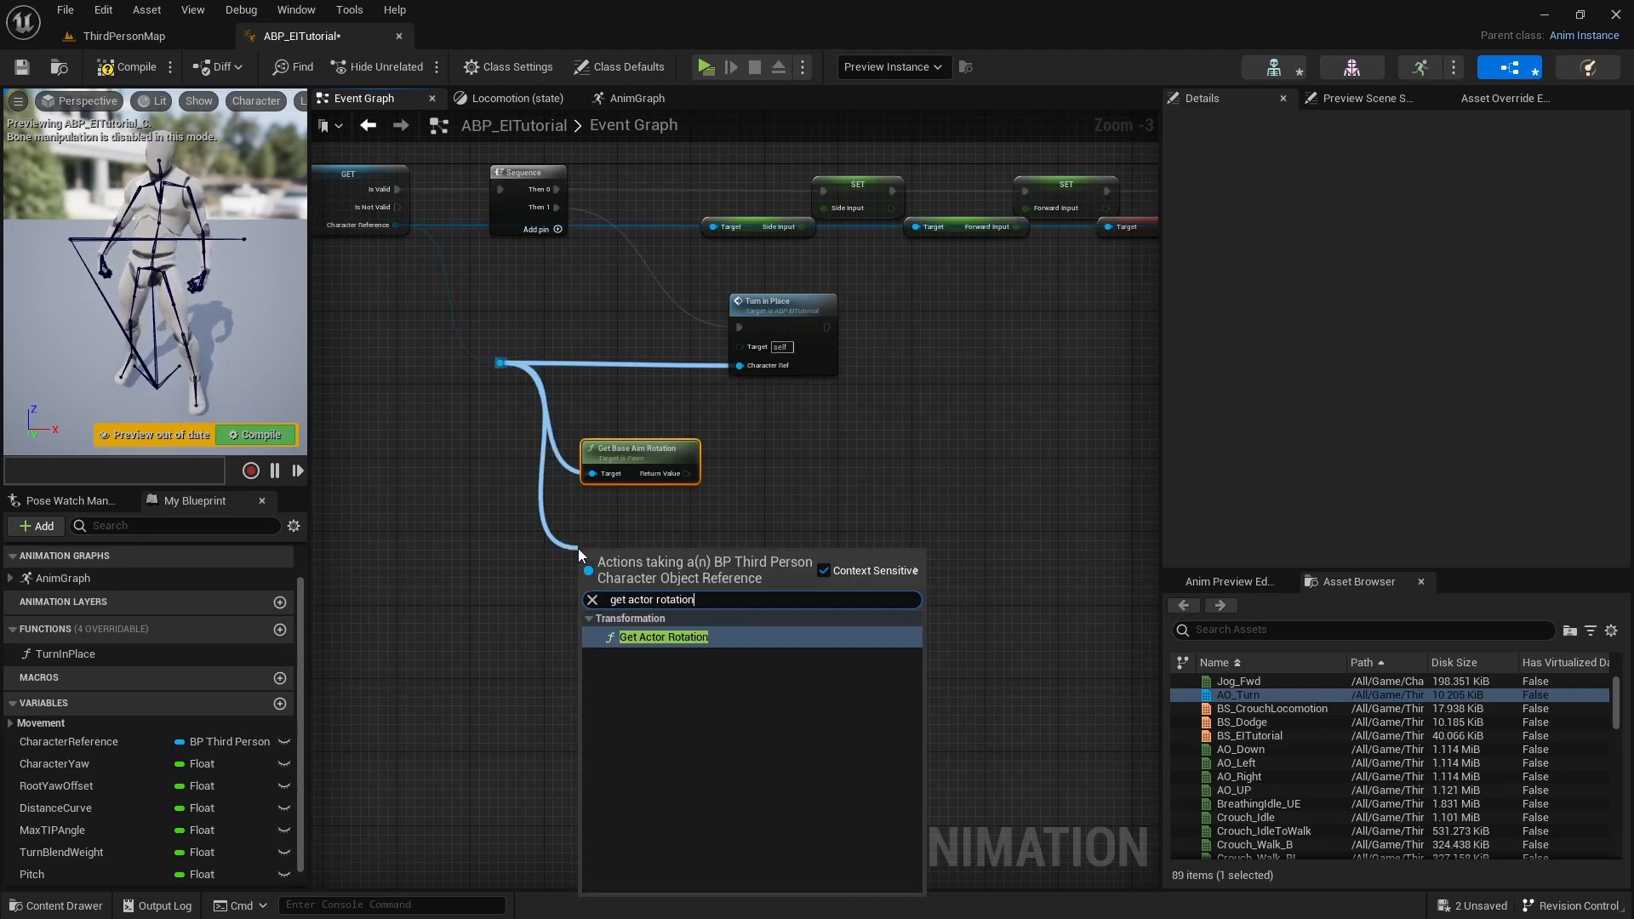
left_click(664, 637)
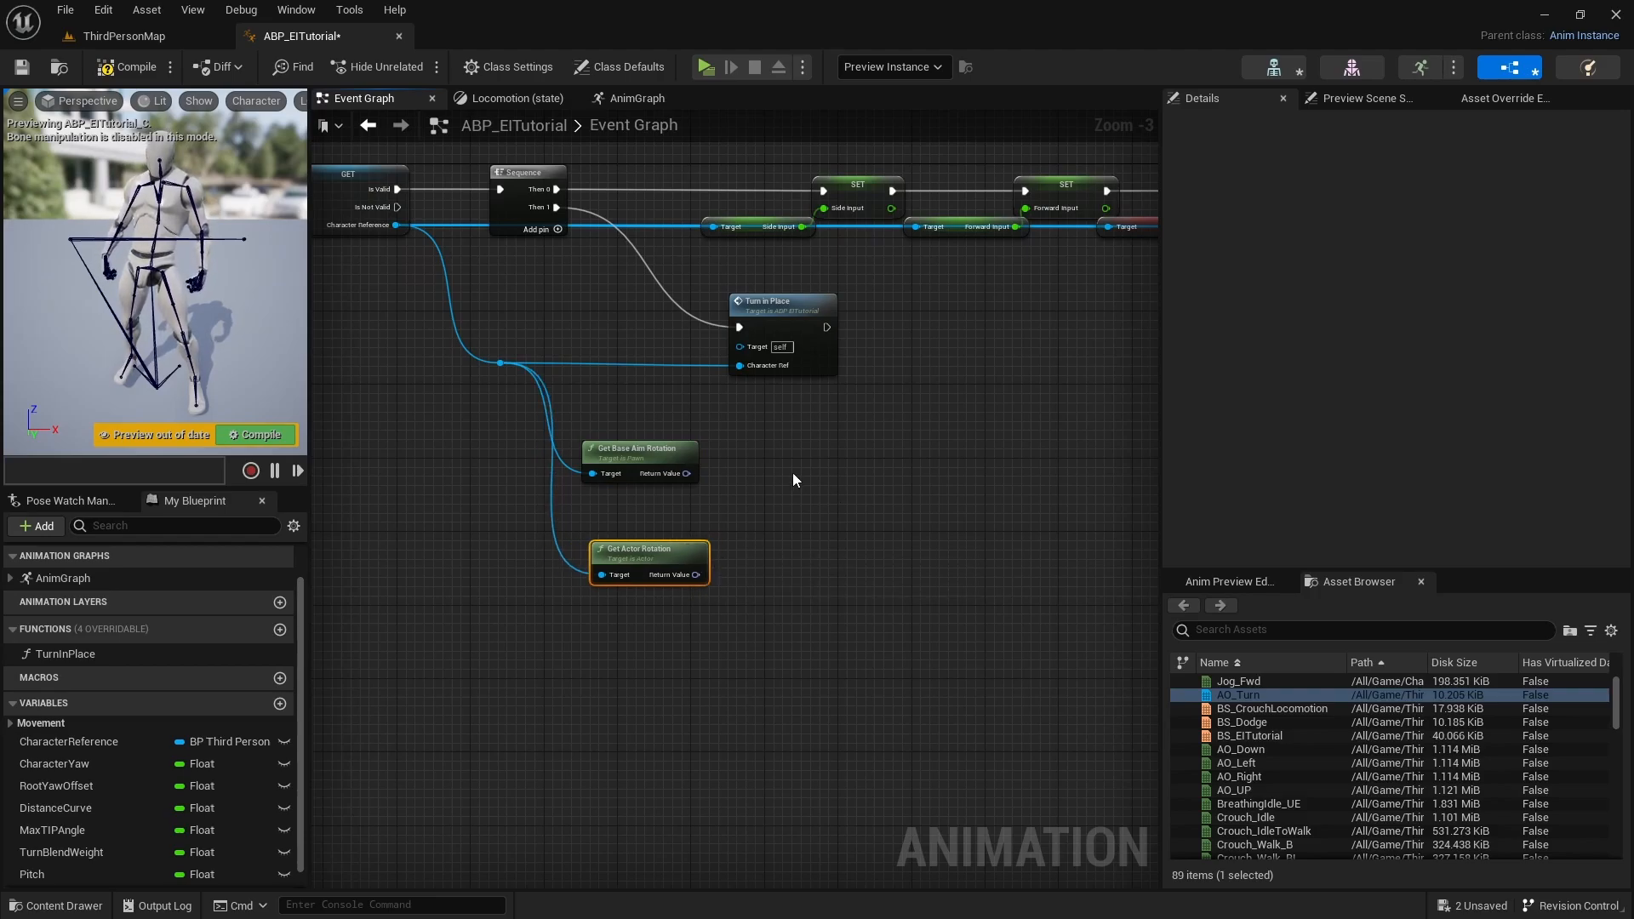
Add a Delta (Rotator) node with Get Base Aim Rotation wired to A and Get Actor Rotation wired to B
left_click_drag(686, 474, 789, 498)
type("delta")
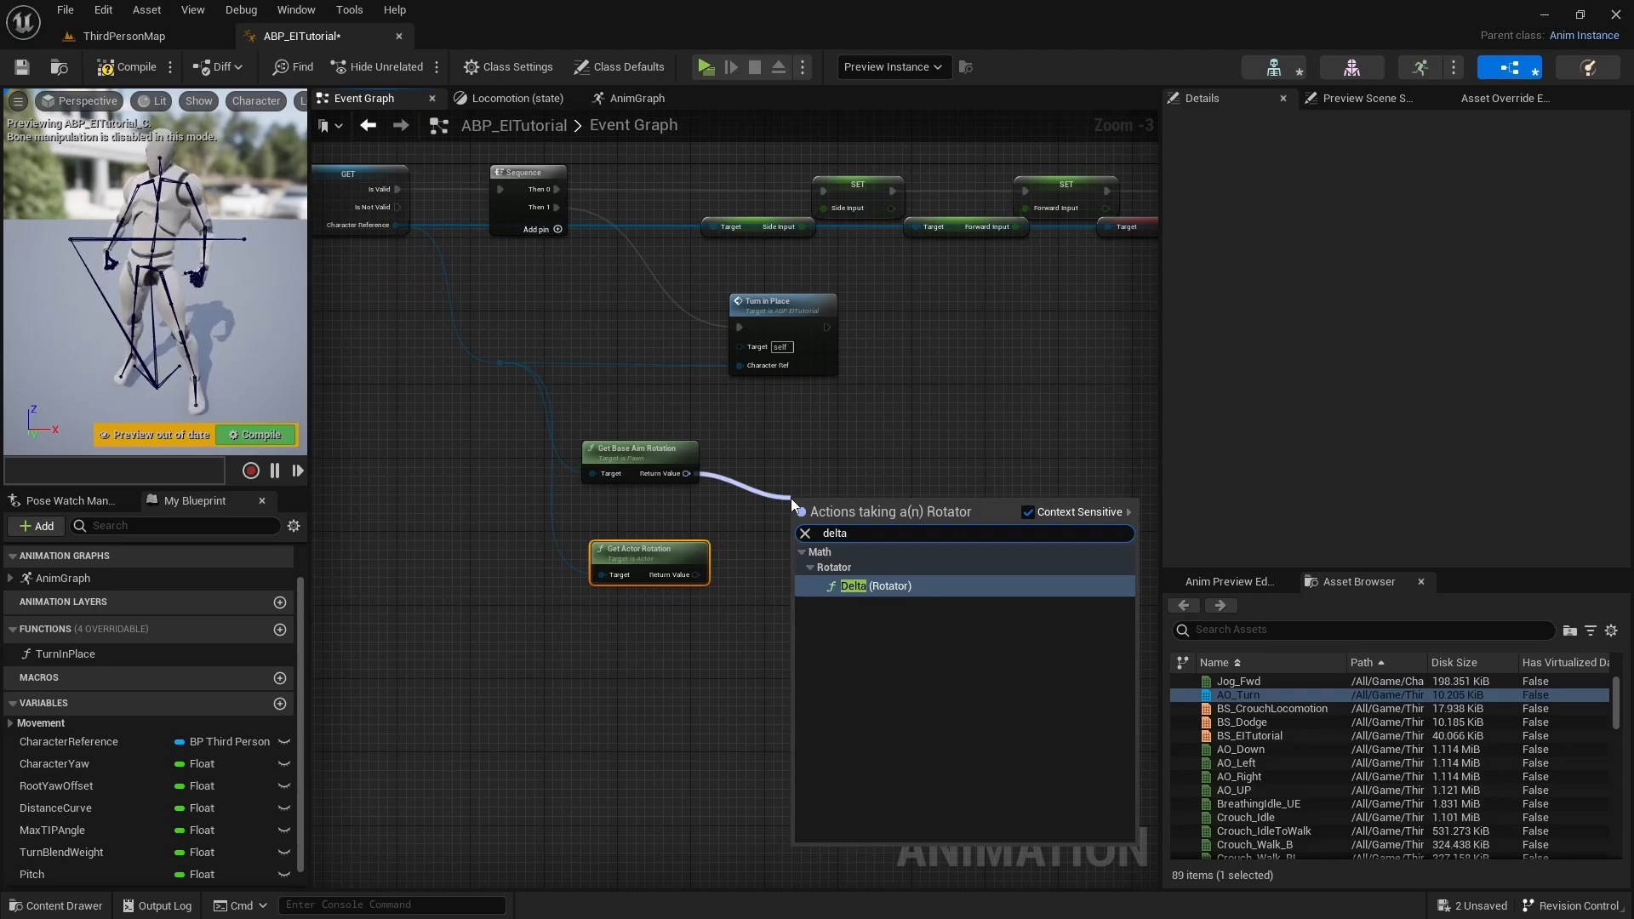
left_click(900, 584)
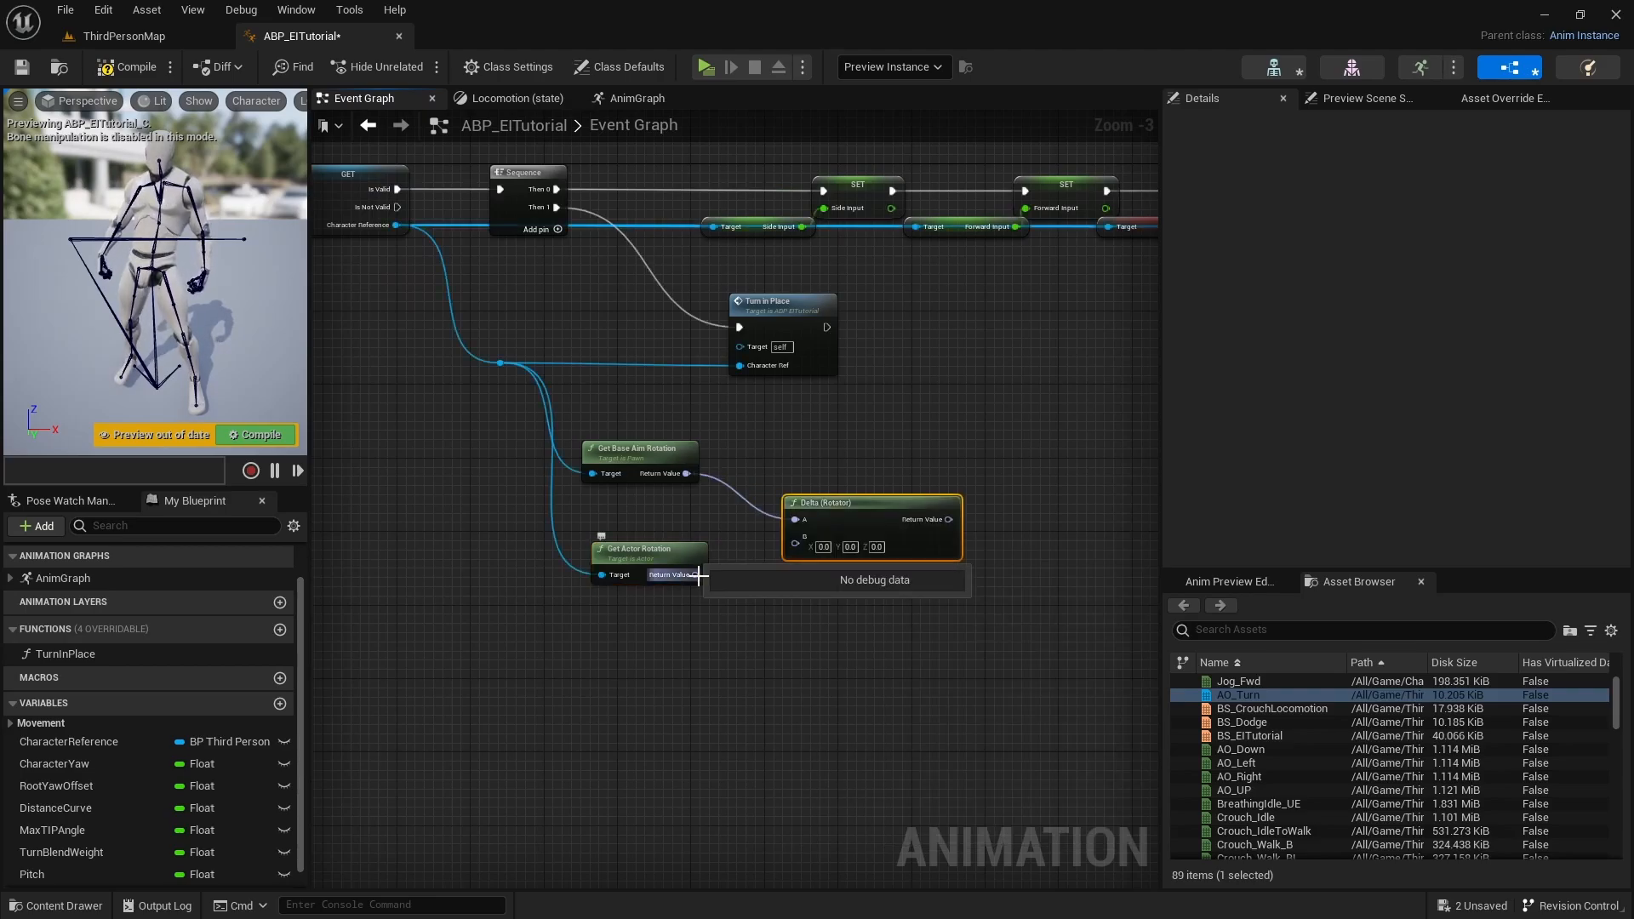
left_click_drag(698, 576, 793, 544)
Split the Delta (Rotator) node's return value into separate Roll, Pitch and Yaw outputs
right_click_drag(1003, 406, 815, 416)
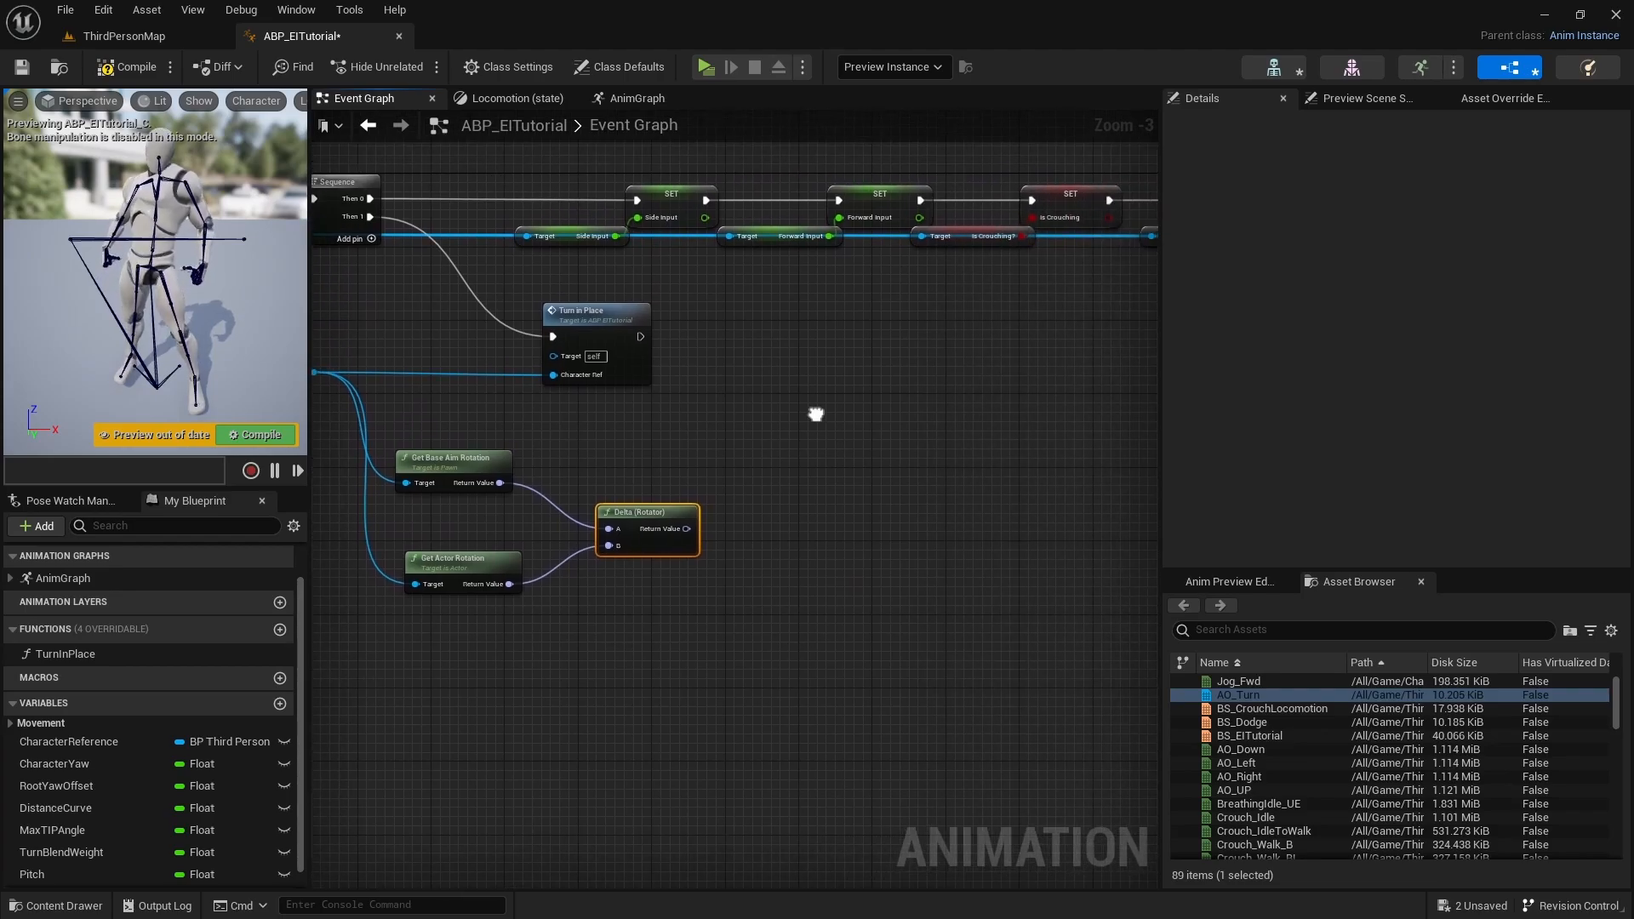
right_click(686, 529)
left_click(740, 583)
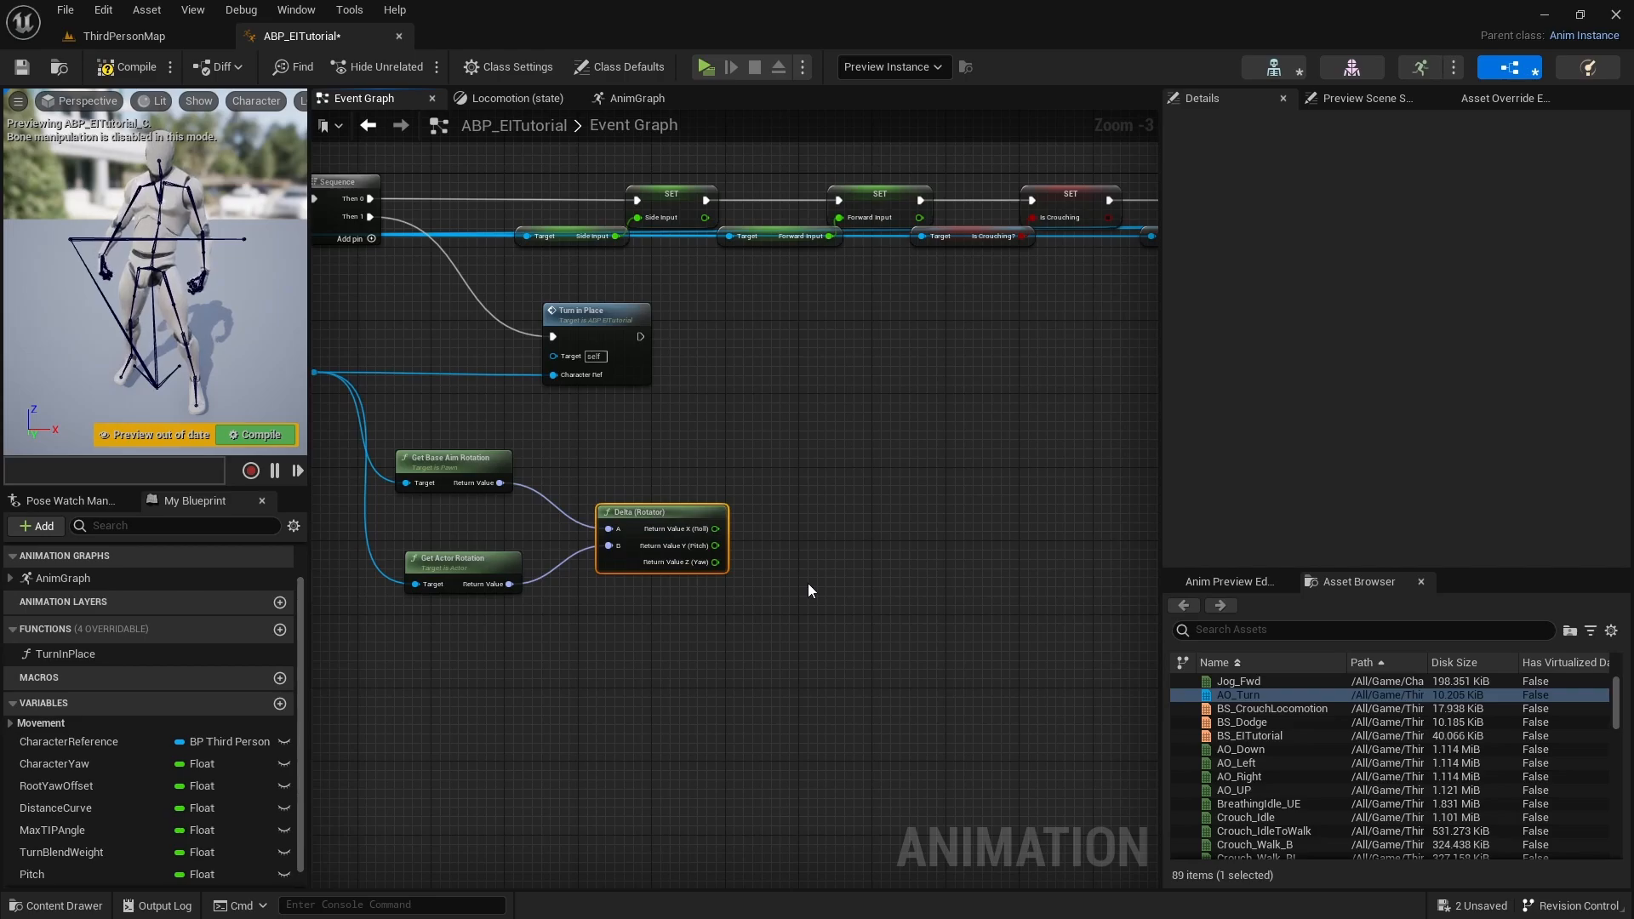
right_click(715, 546)
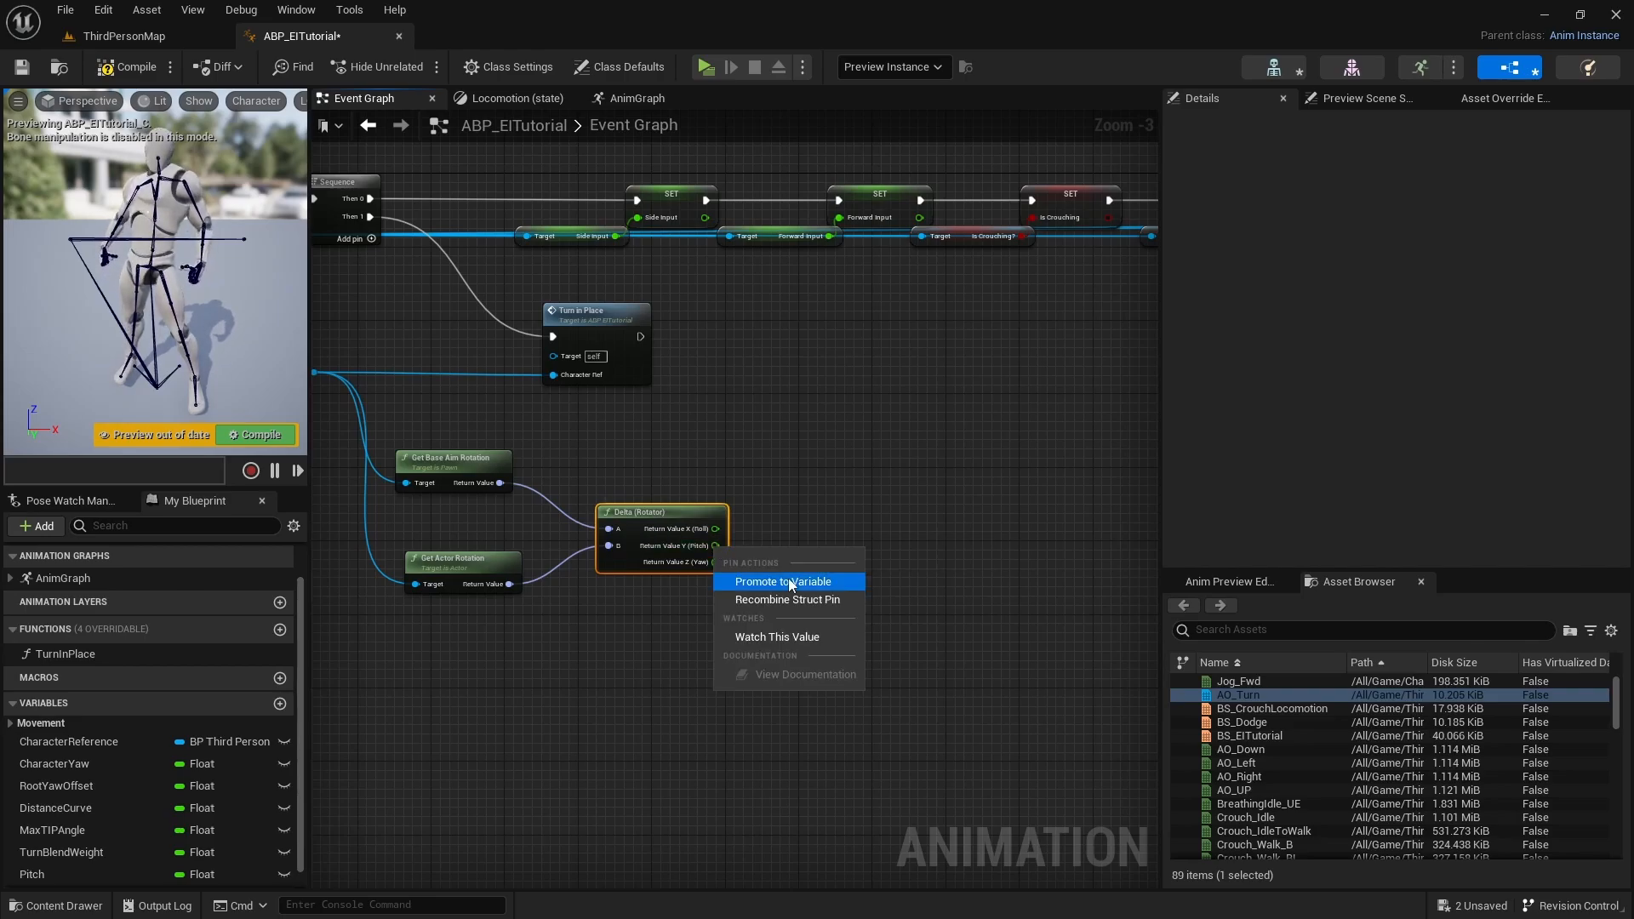
left_click(809, 497)
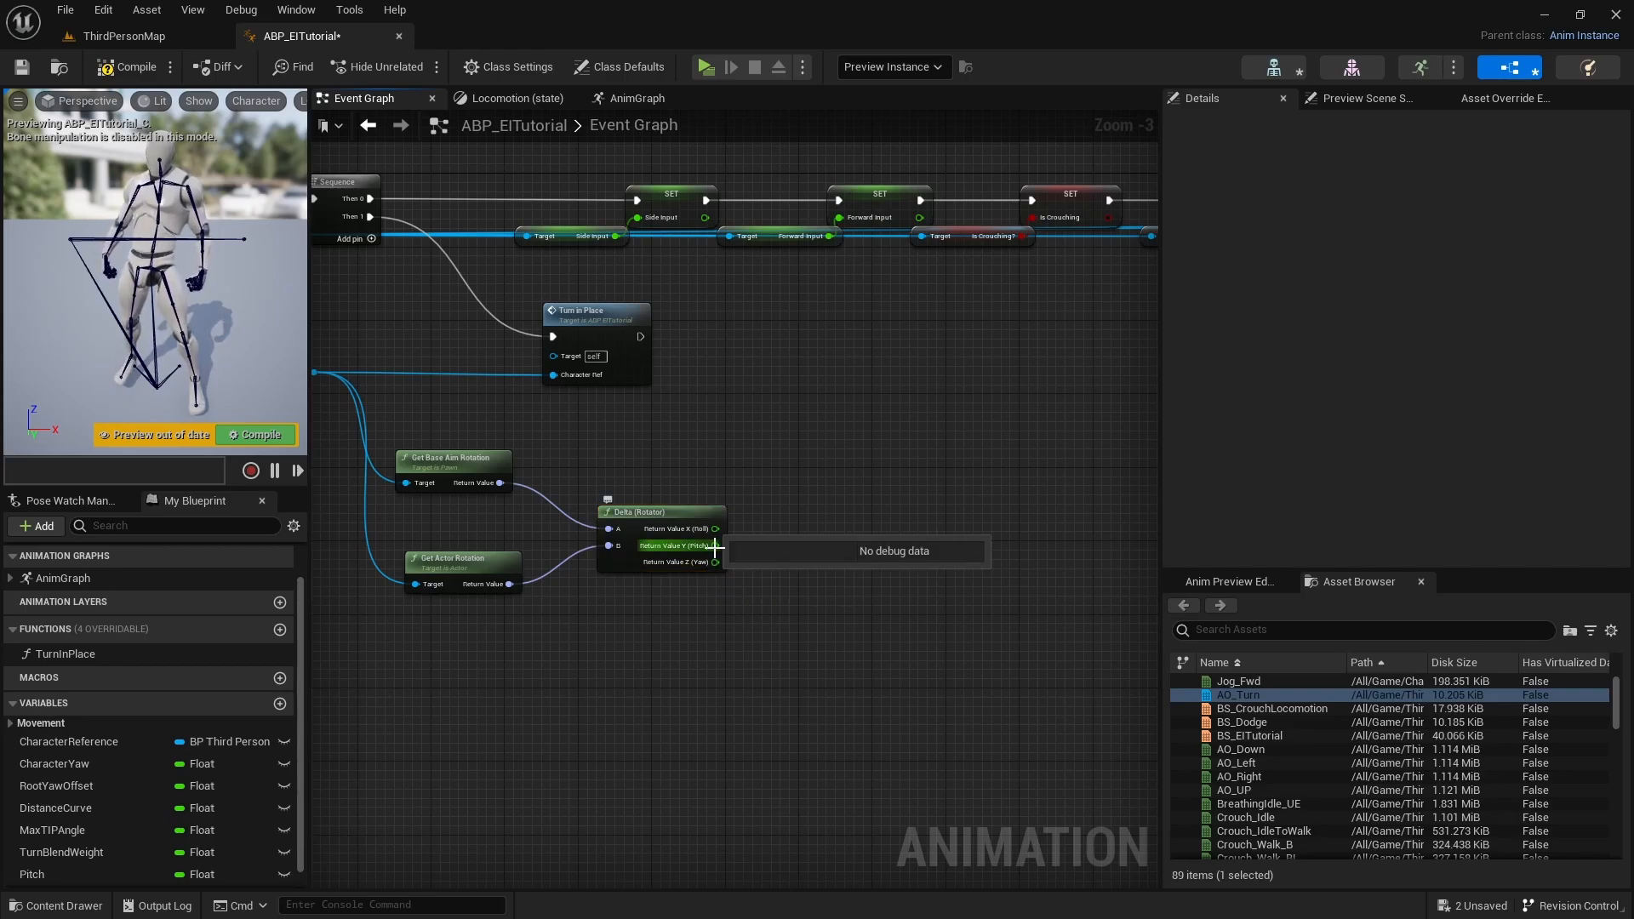
Add a Set Pitch node executed after Turn in Place and fed by Delta's Pitch output, then compile and save the blueprint
left_click_drag(49, 873, 816, 332)
left_click_drag(639, 340, 819, 336)
left_click_drag(714, 546, 819, 358)
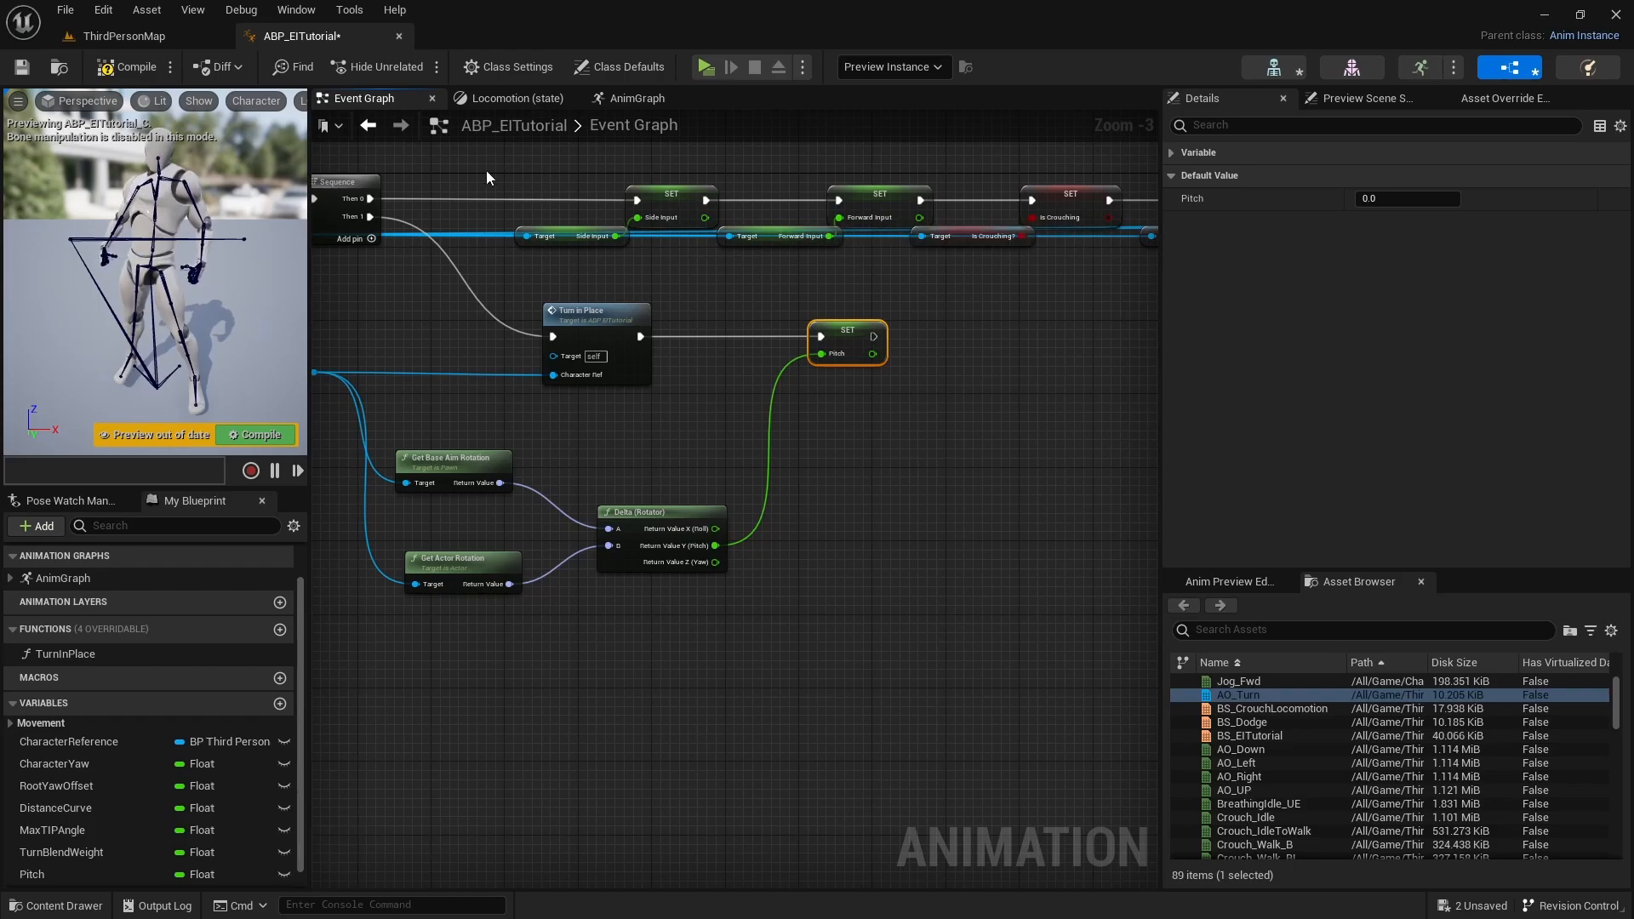
left_click(119, 68)
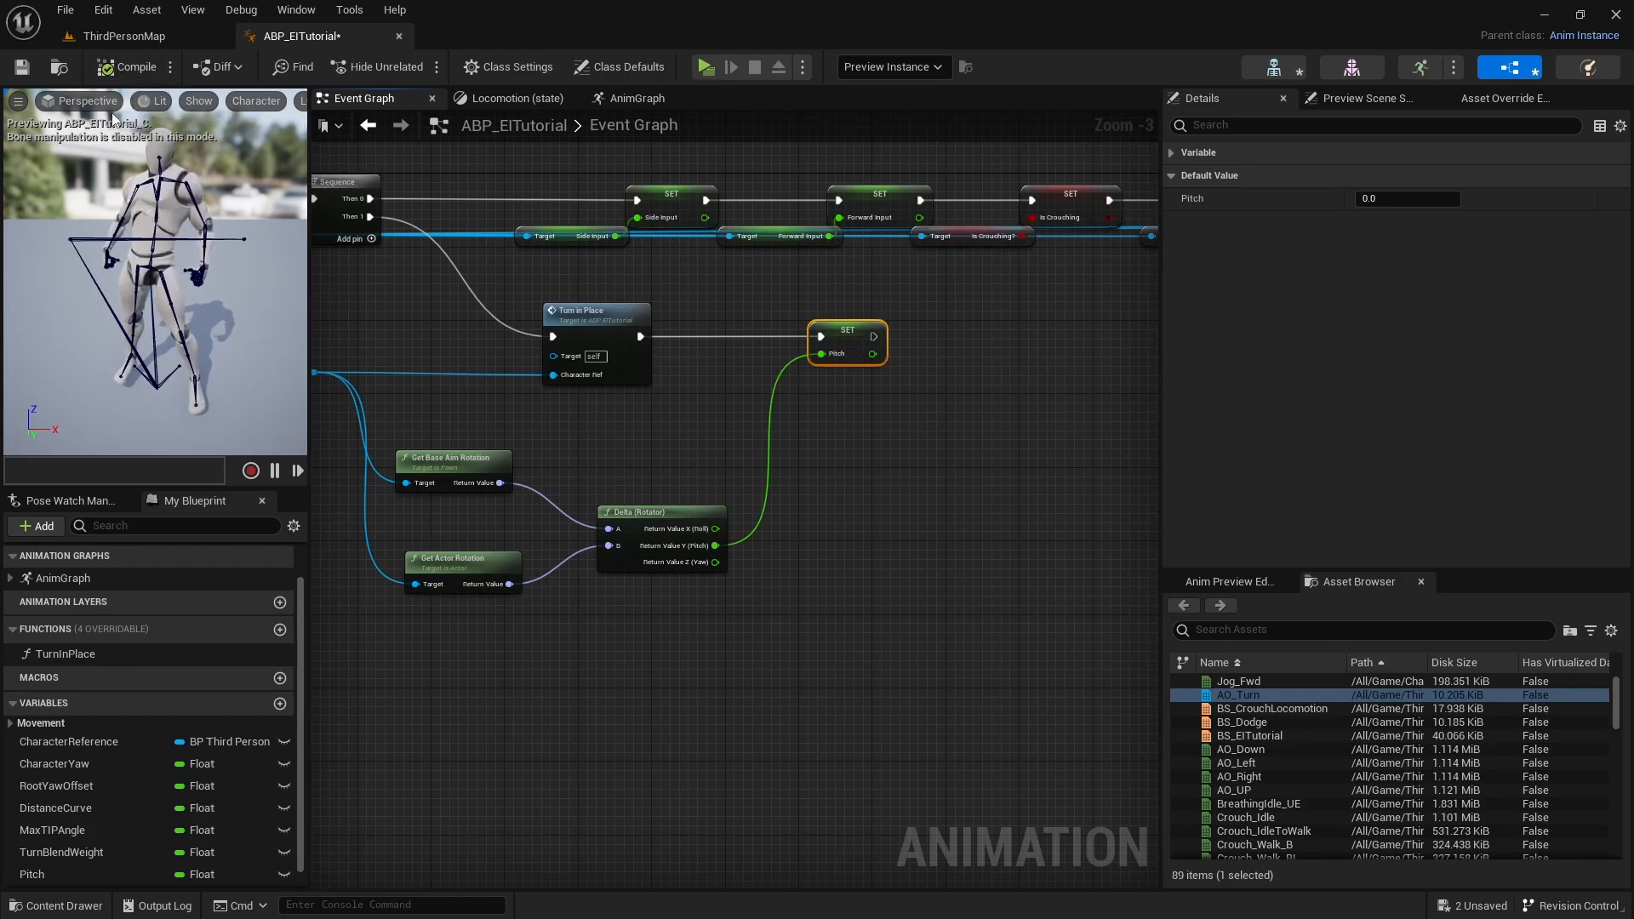
left_click(25, 72)
Playtest ThirdPersonMap to check the character's vertical aim and turn in place while looking around and moving, and end the session
left_click(181, 36)
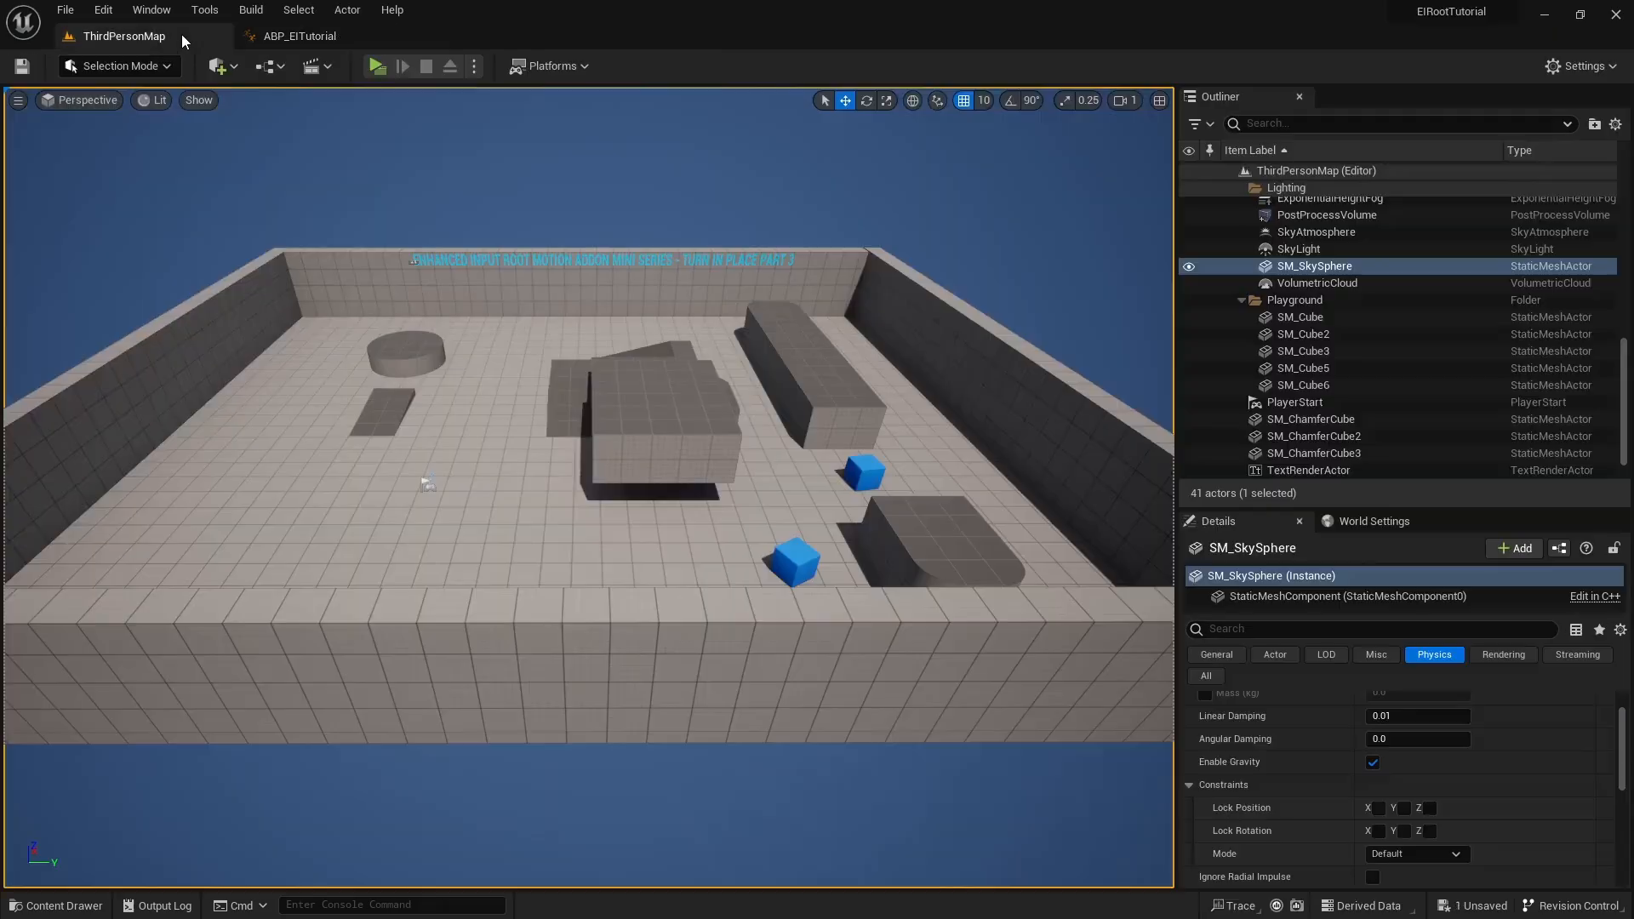
left_click(377, 68)
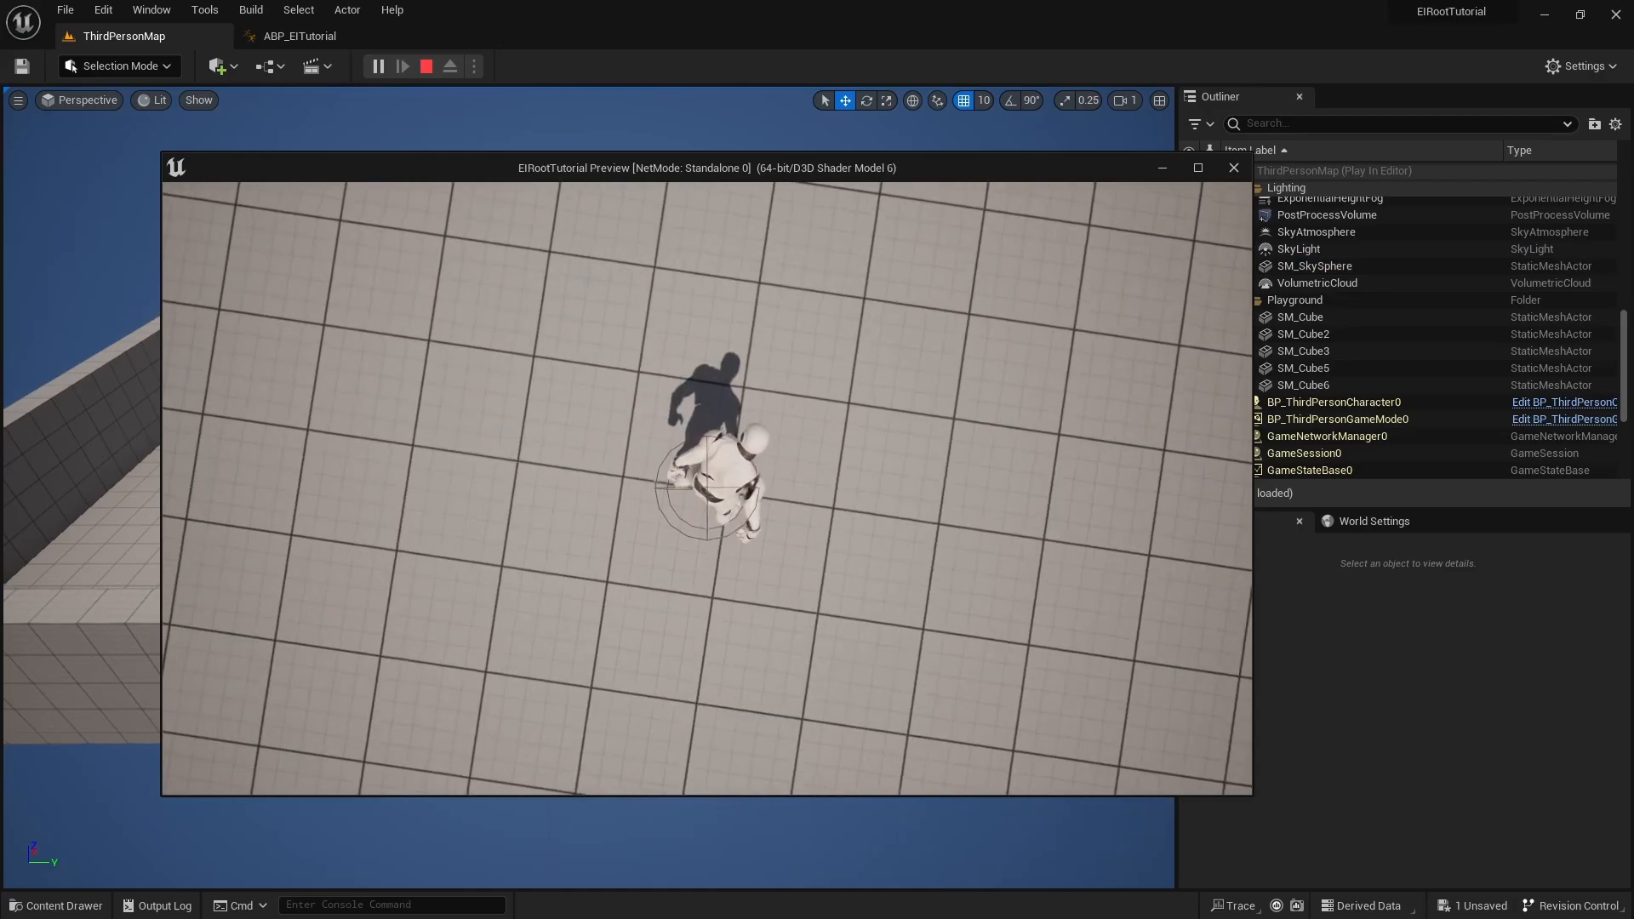
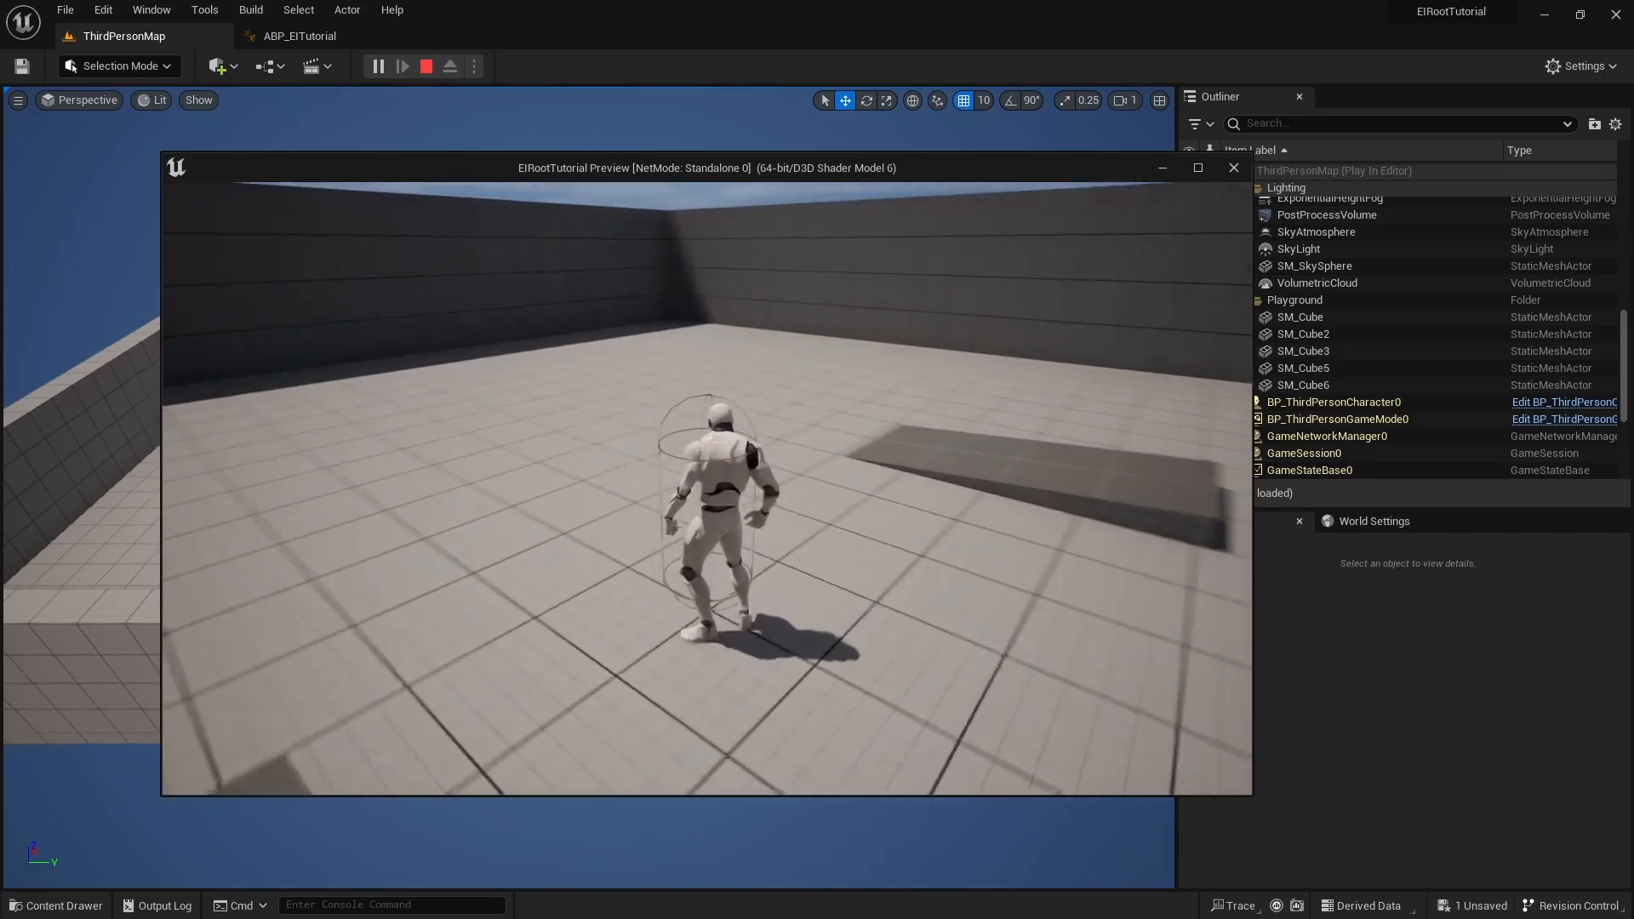
key("w")
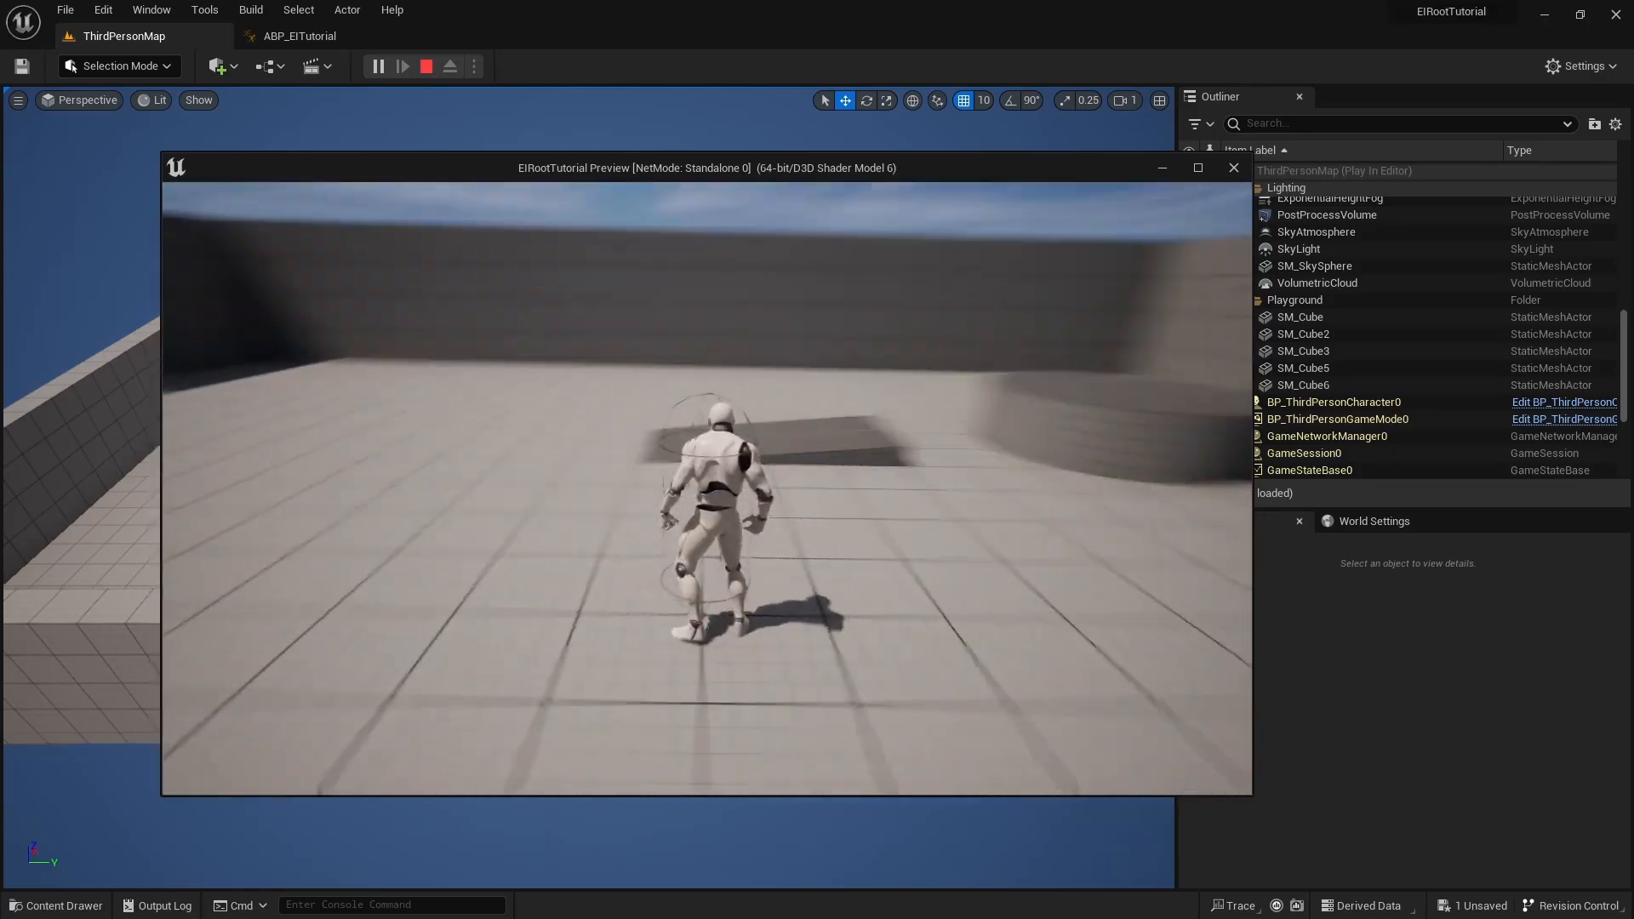
key("w")
key("a")
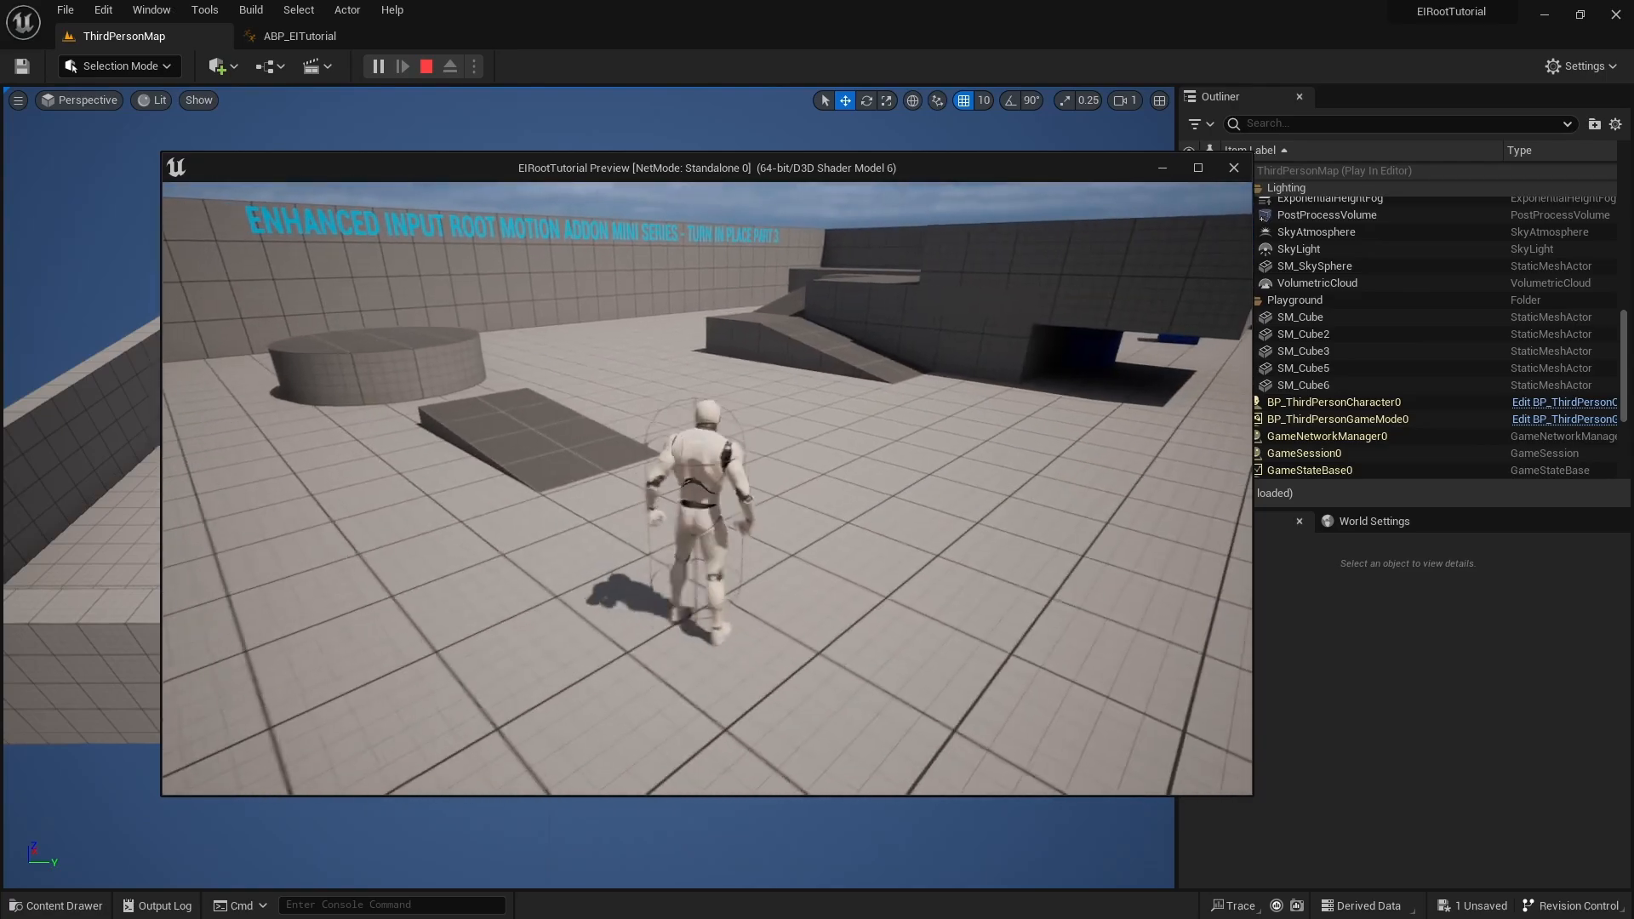
key("Escape")
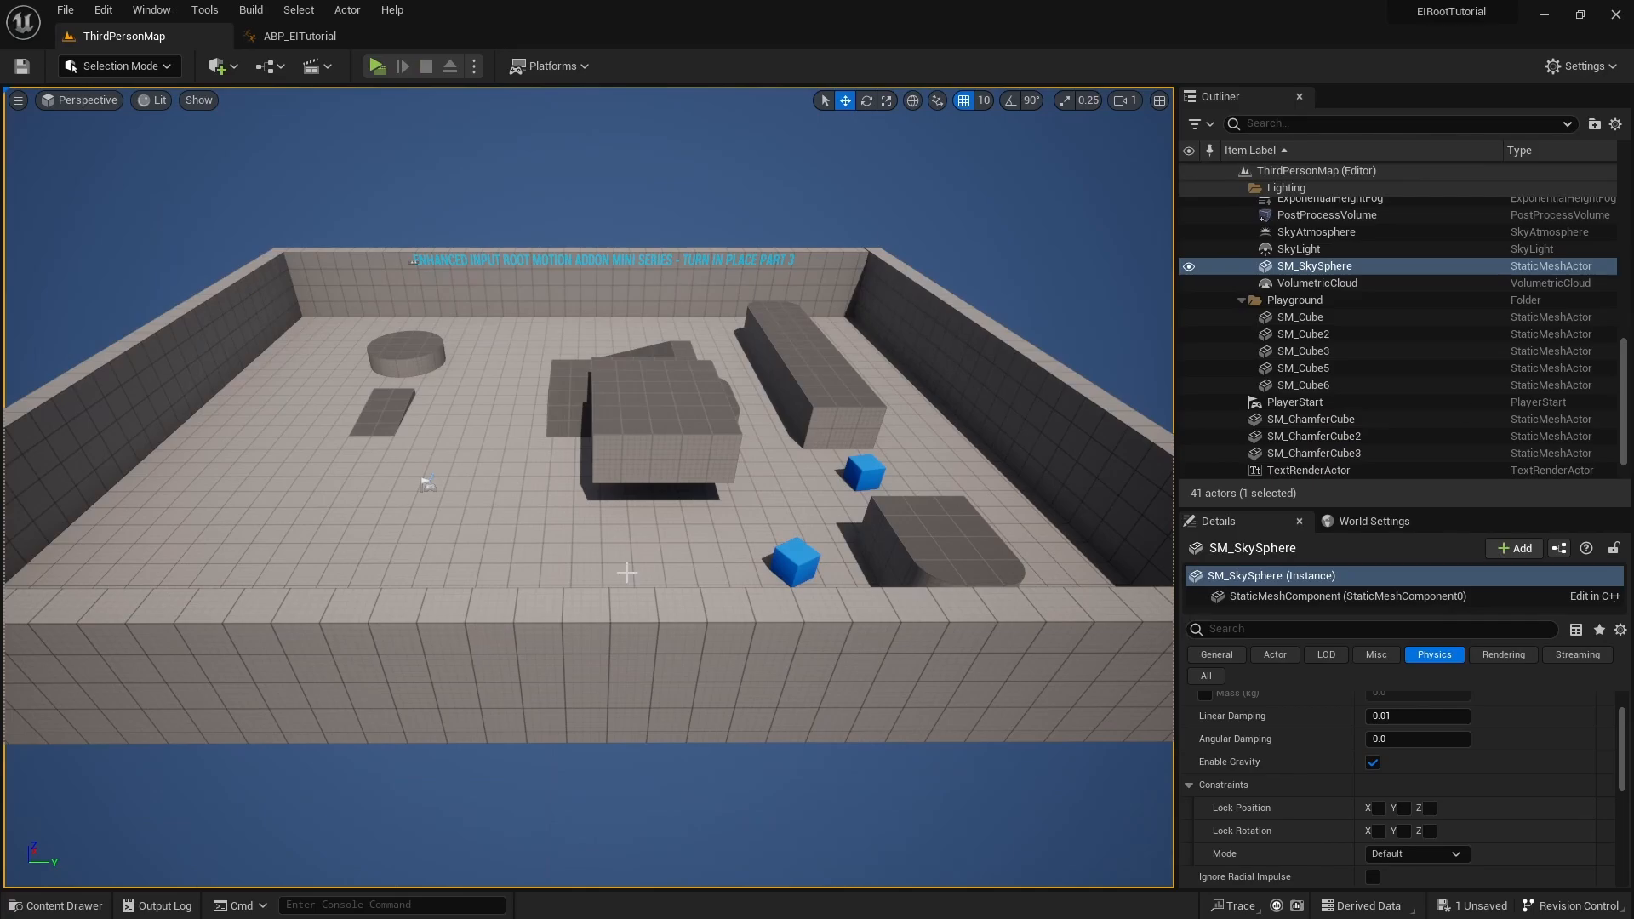
In ABP_EITutorial's Event Graph, collapse the Turn in Place, rotation, Delta, Set Pitch and reroute nodes into a graph named "Turn In place"
left_click(323, 36)
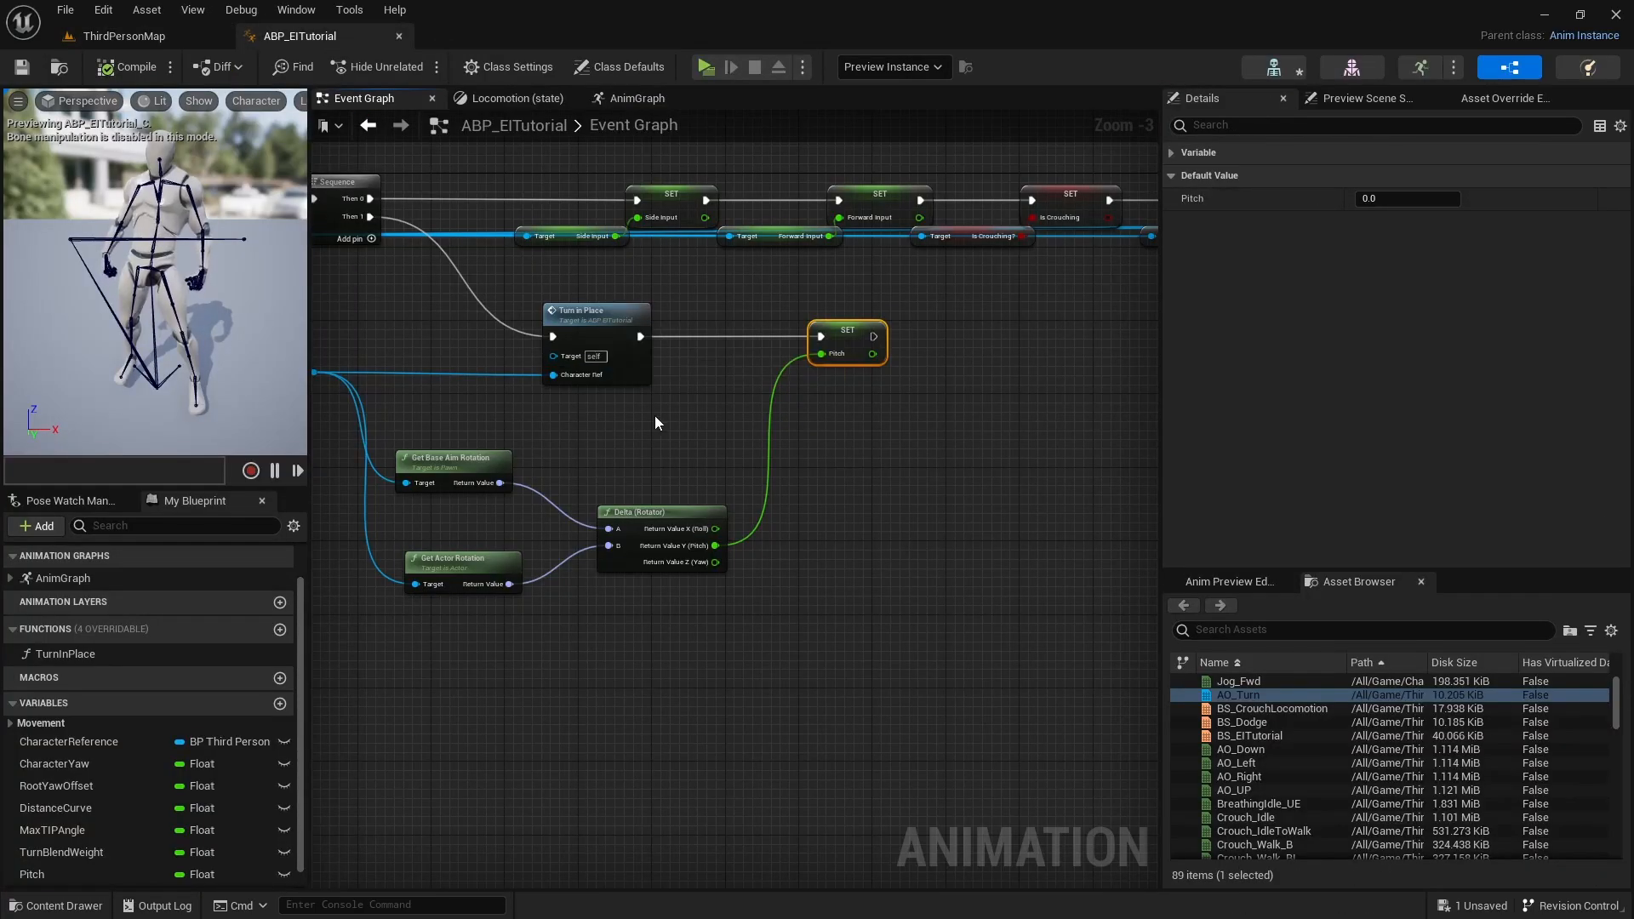
right_click_drag(655, 417, 823, 435)
scroll(818, 470, "down", 2)
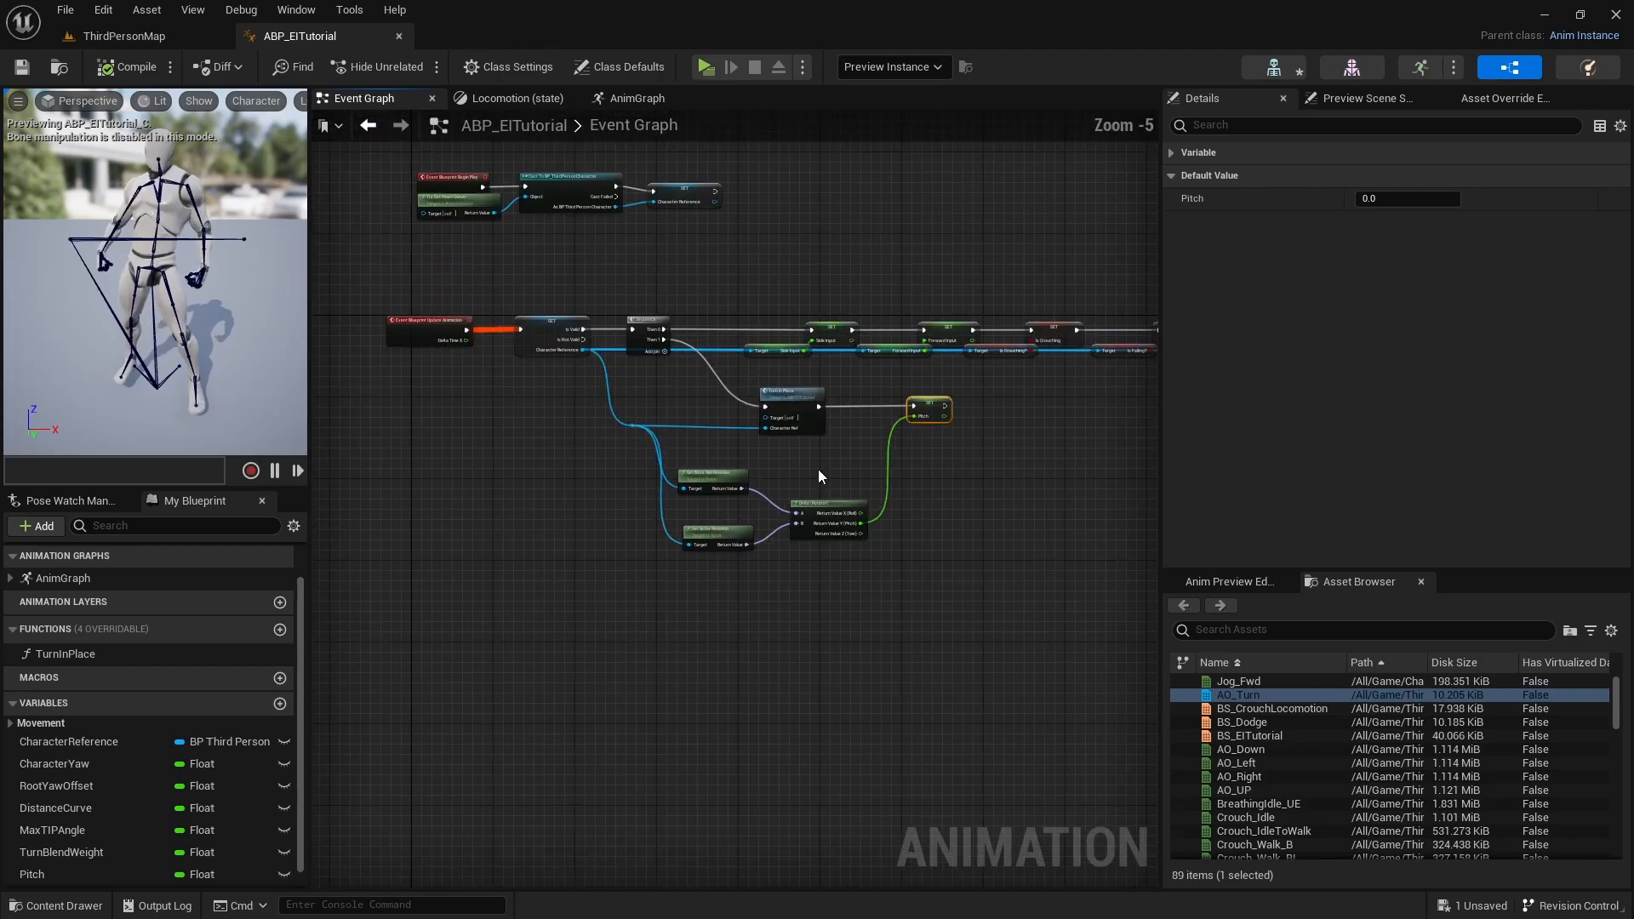
left_click_drag(608, 394, 1043, 580)
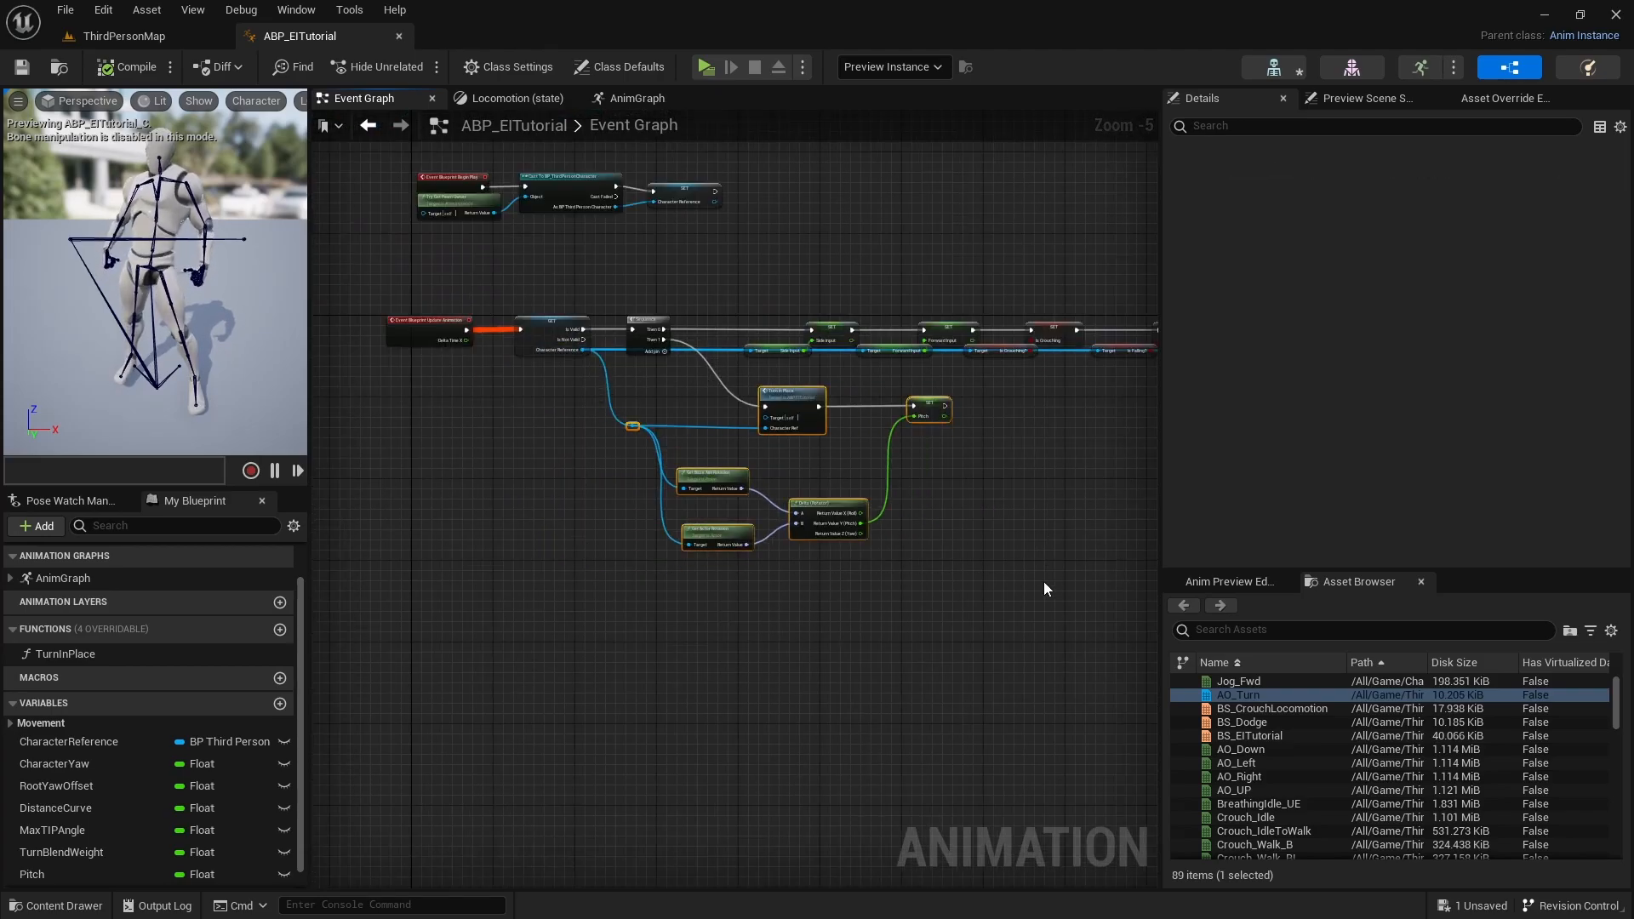
right_click(935, 412)
left_click(1009, 628)
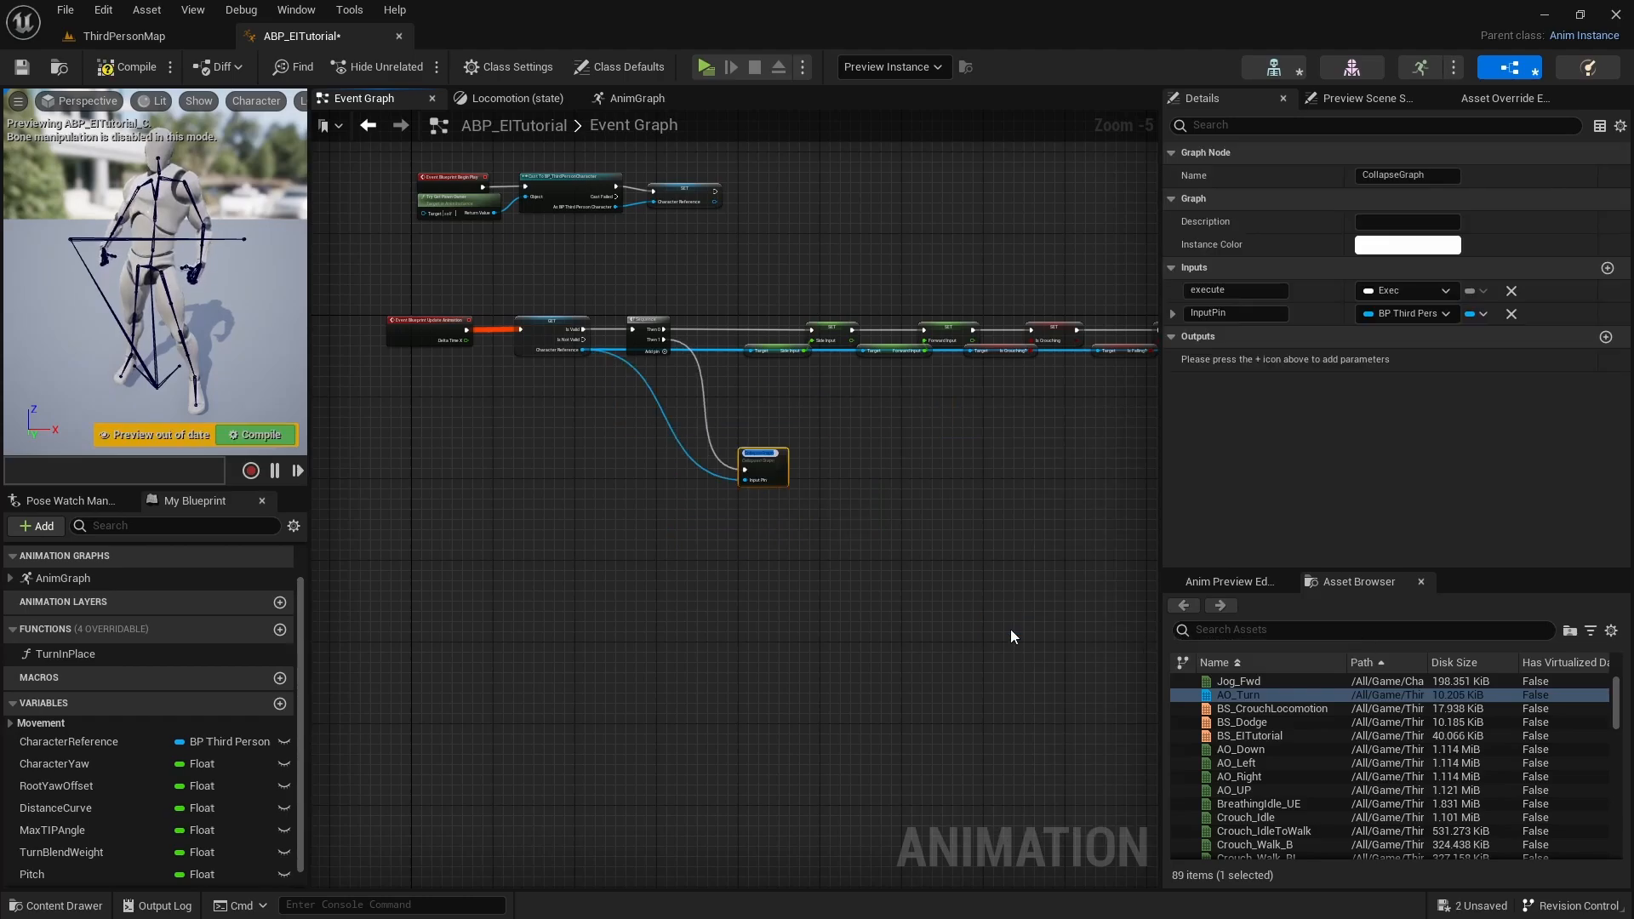
type("Tu")
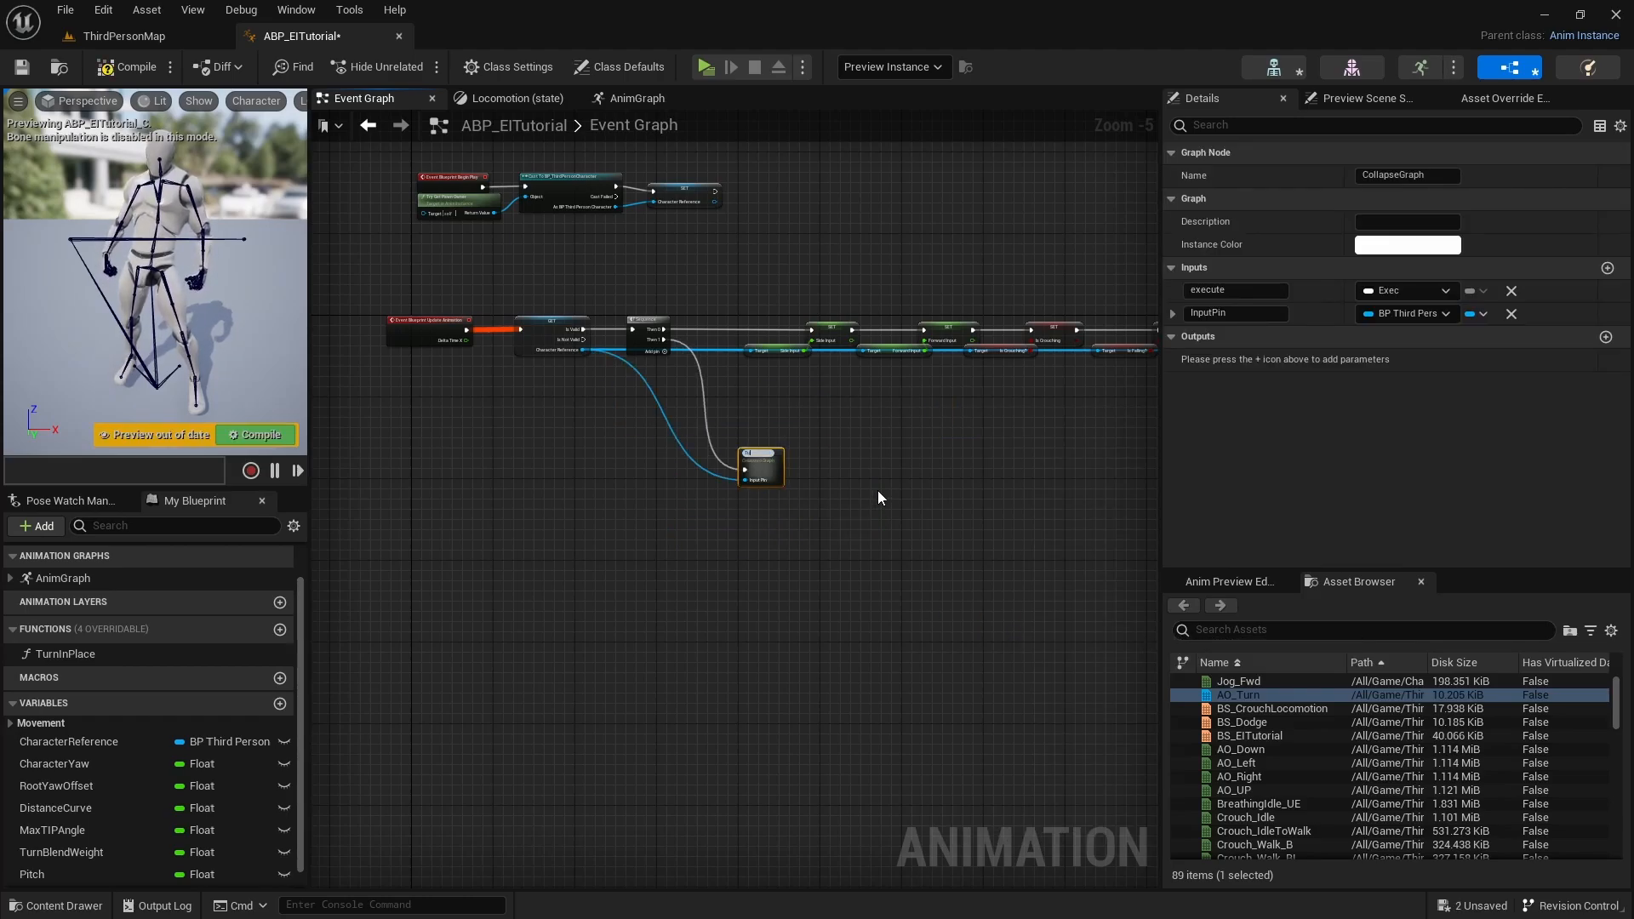
type("rn In pla")
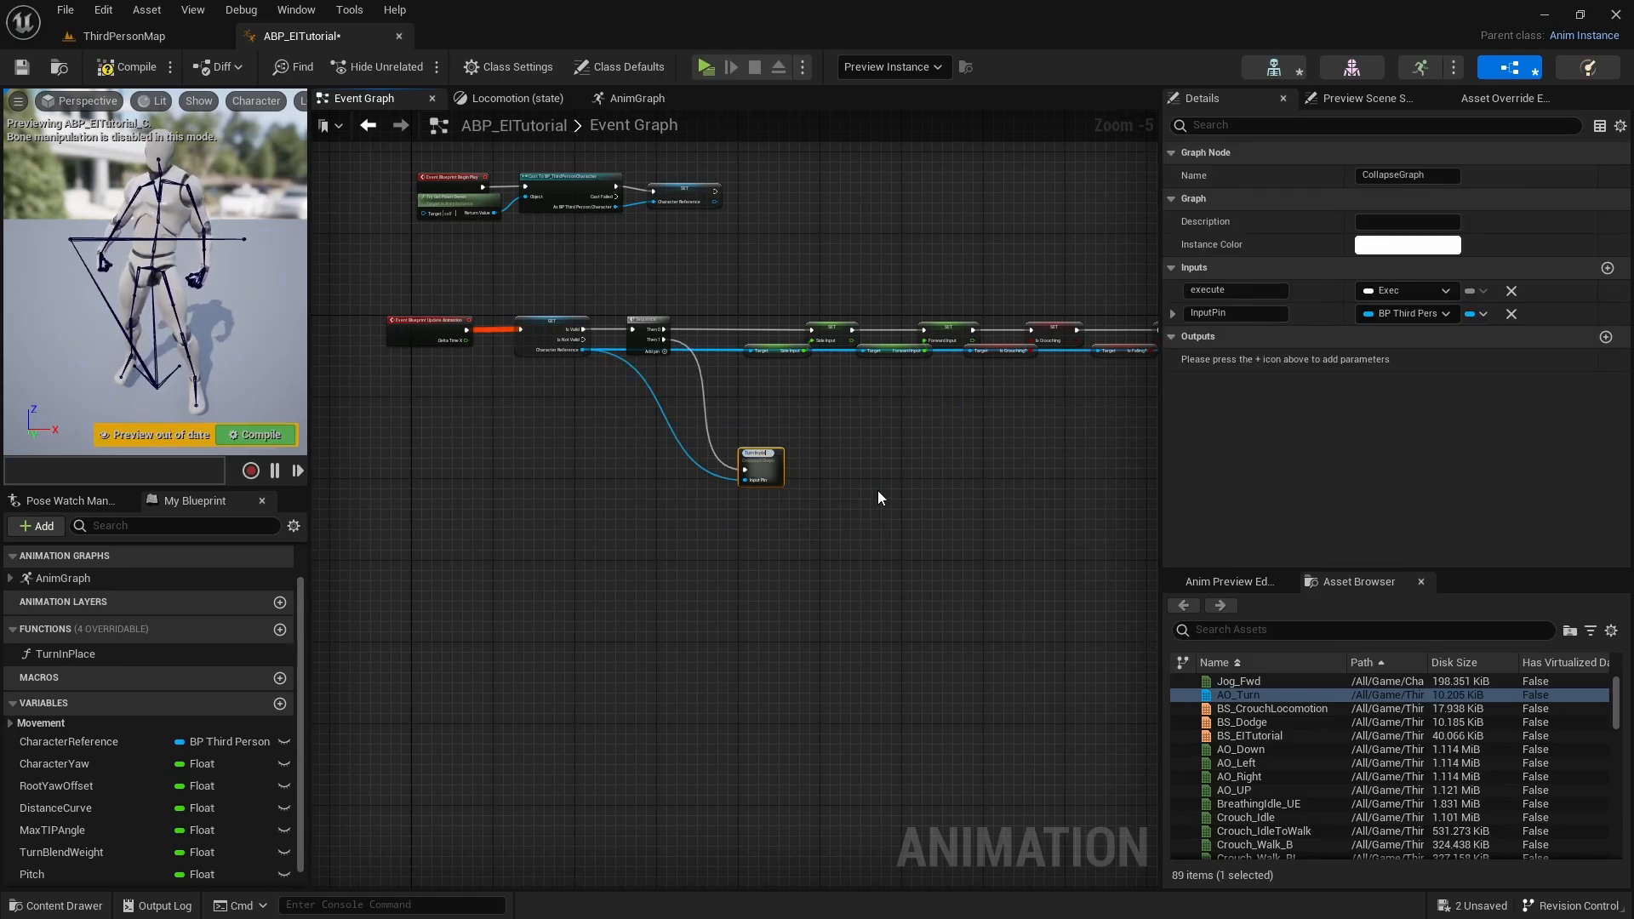
type("ce")
key("Return")
scroll(890, 492, "up", 3)
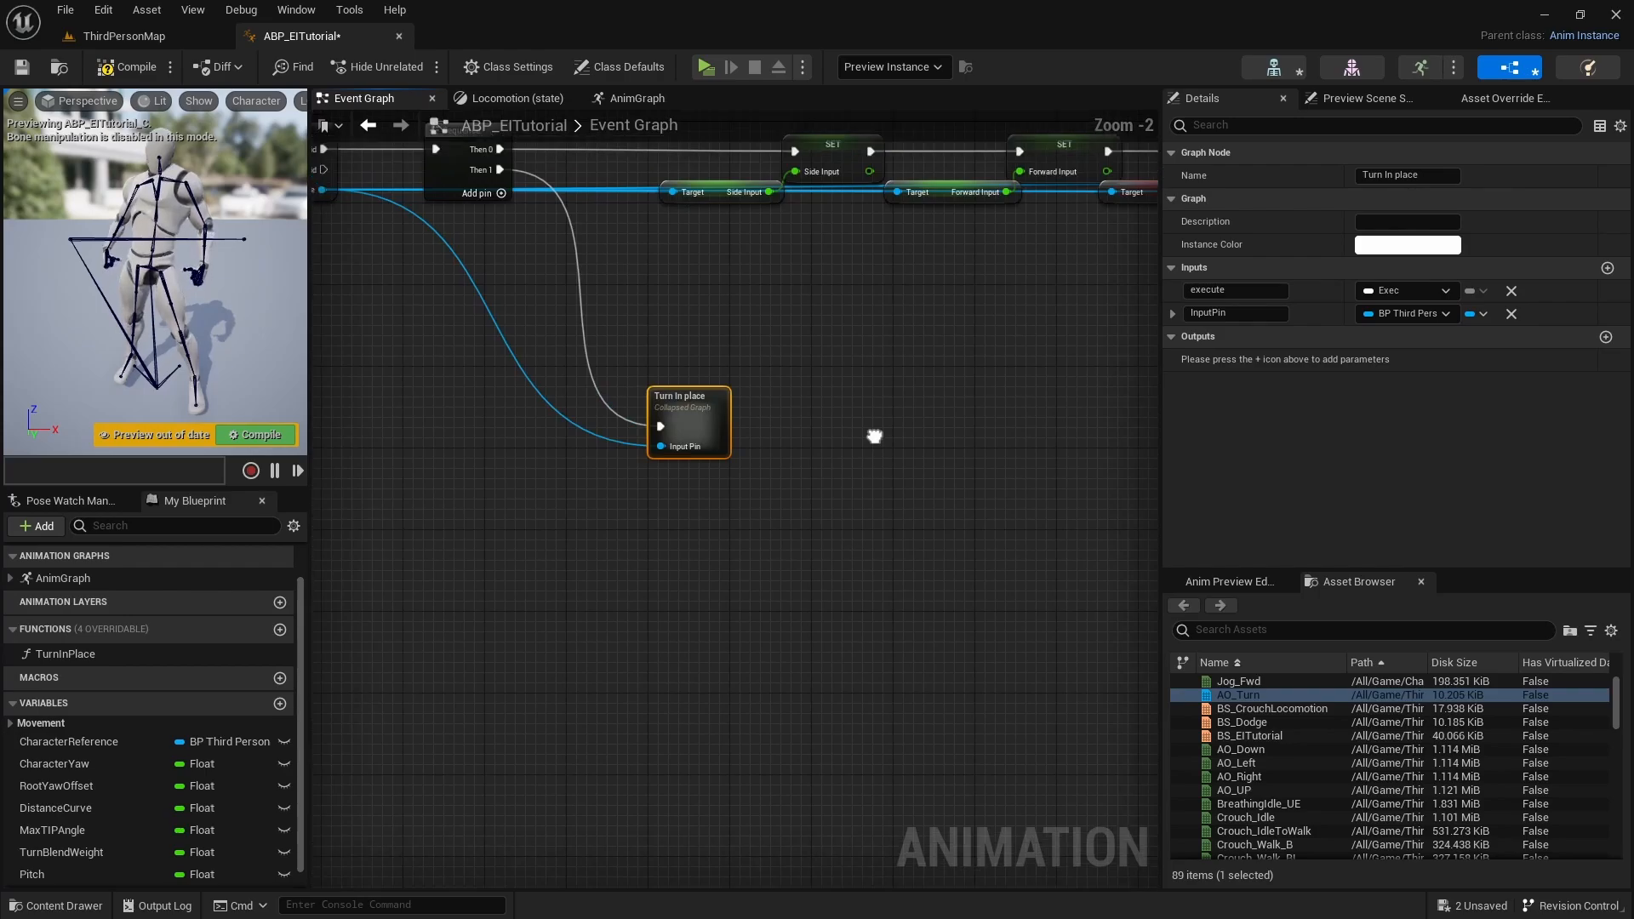
Move the collapsed Turn In place node up near the Sequence and tidy its Character Reference and execution wires with reroute nodes
right_click_drag(874, 435, 1025, 567)
left_click_drag(857, 558, 879, 430)
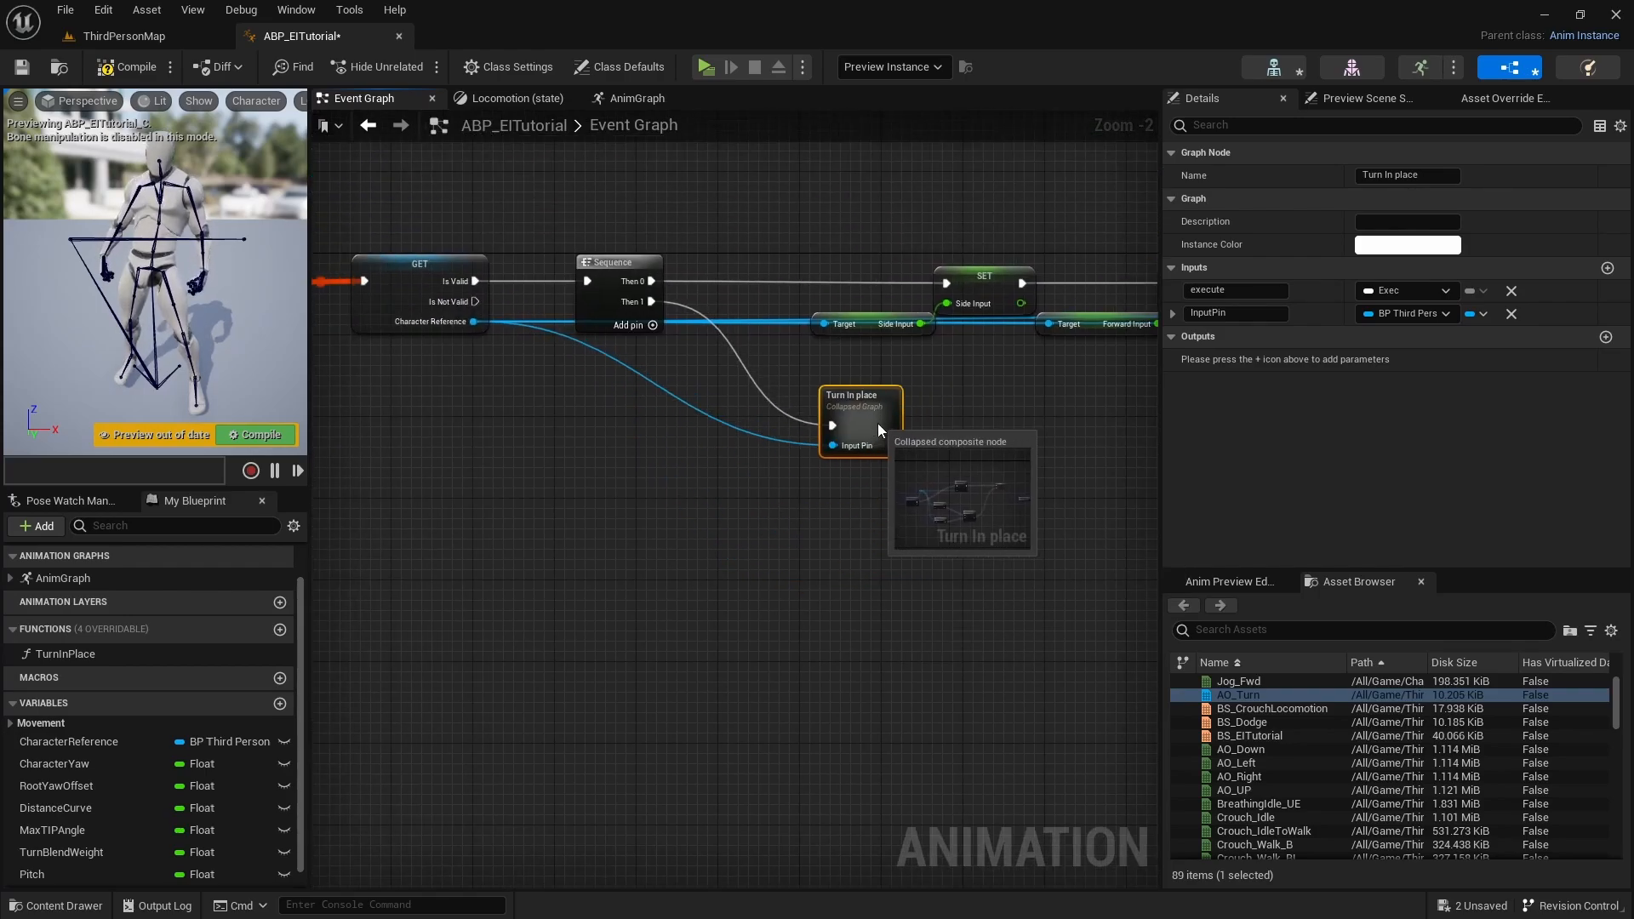
double_click(630, 366)
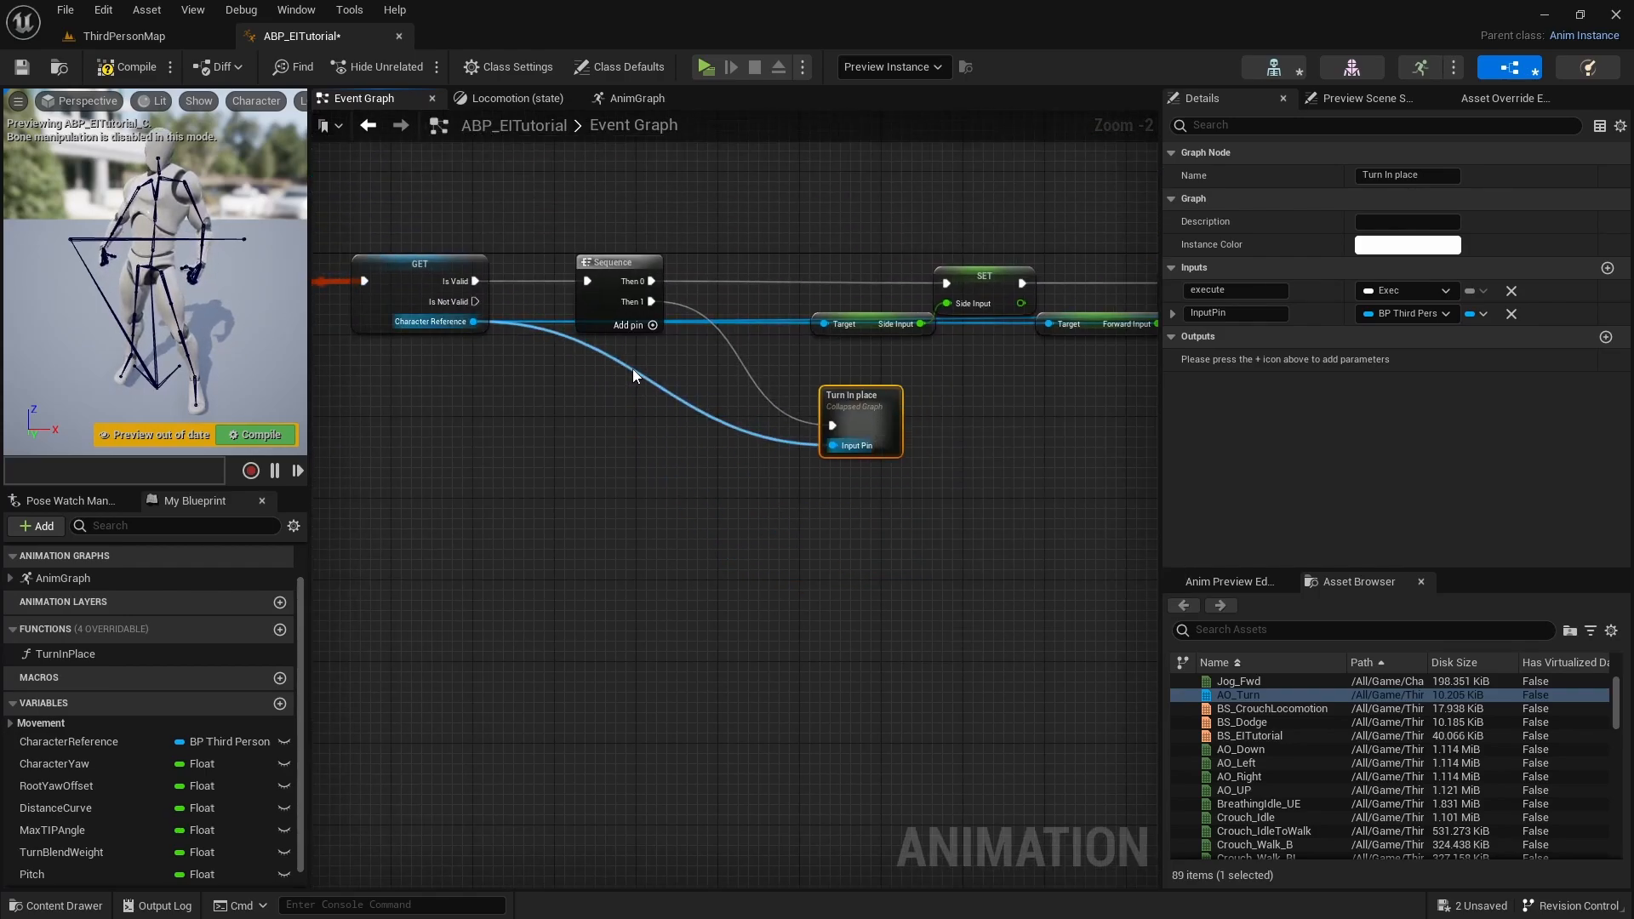
left_click_drag(630, 364, 629, 445)
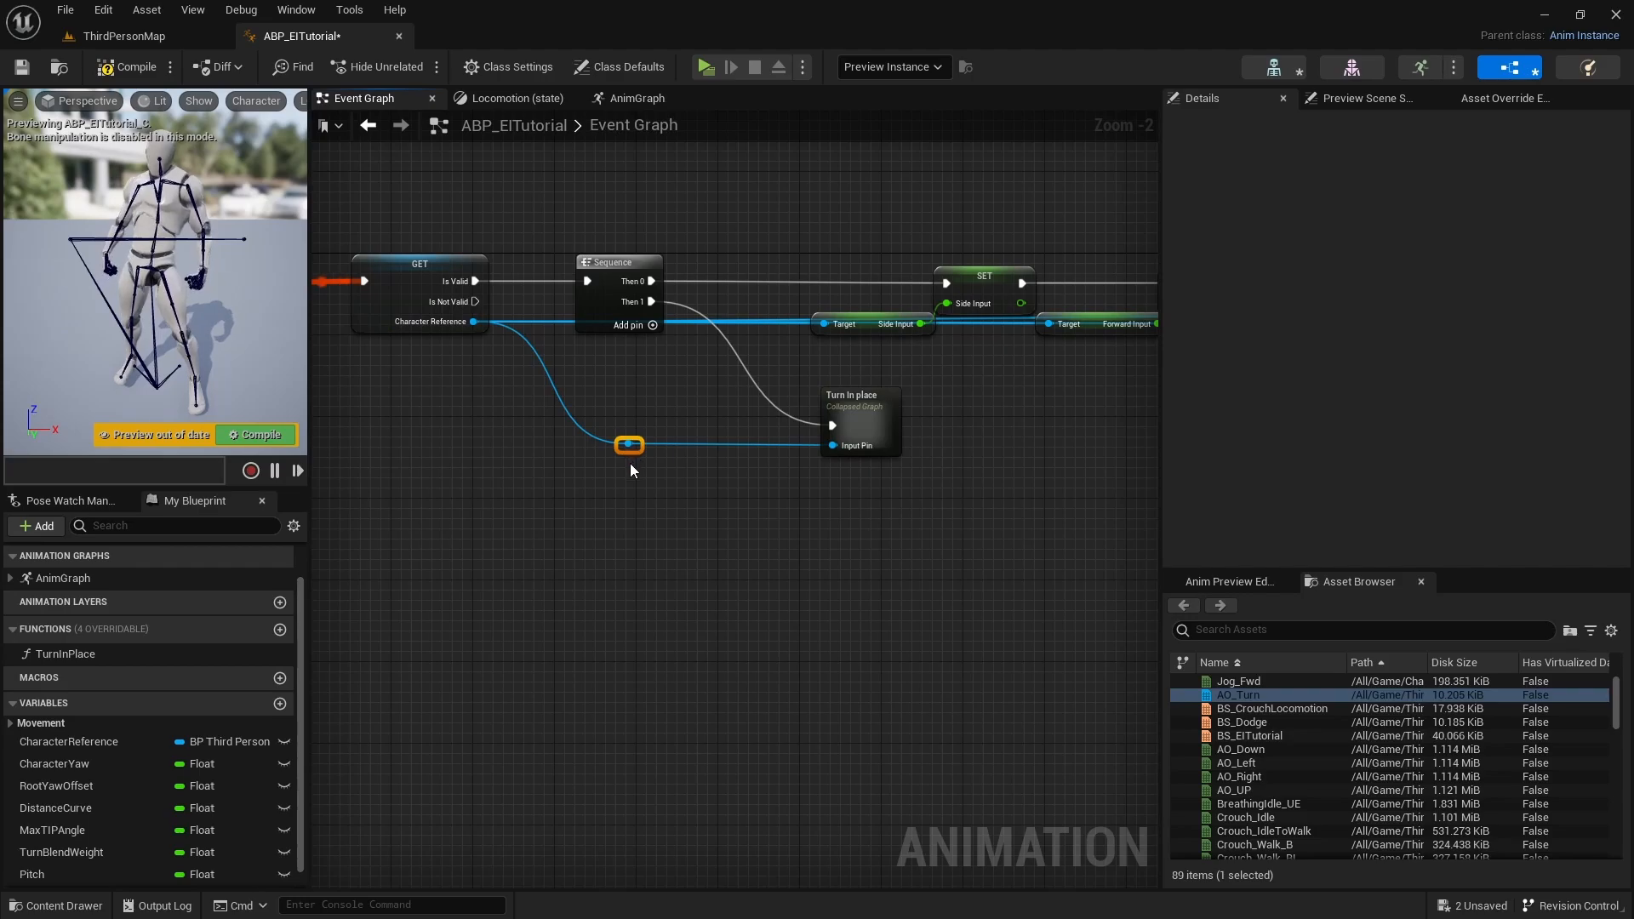
double_click(725, 339)
left_click_drag(724, 344, 707, 431)
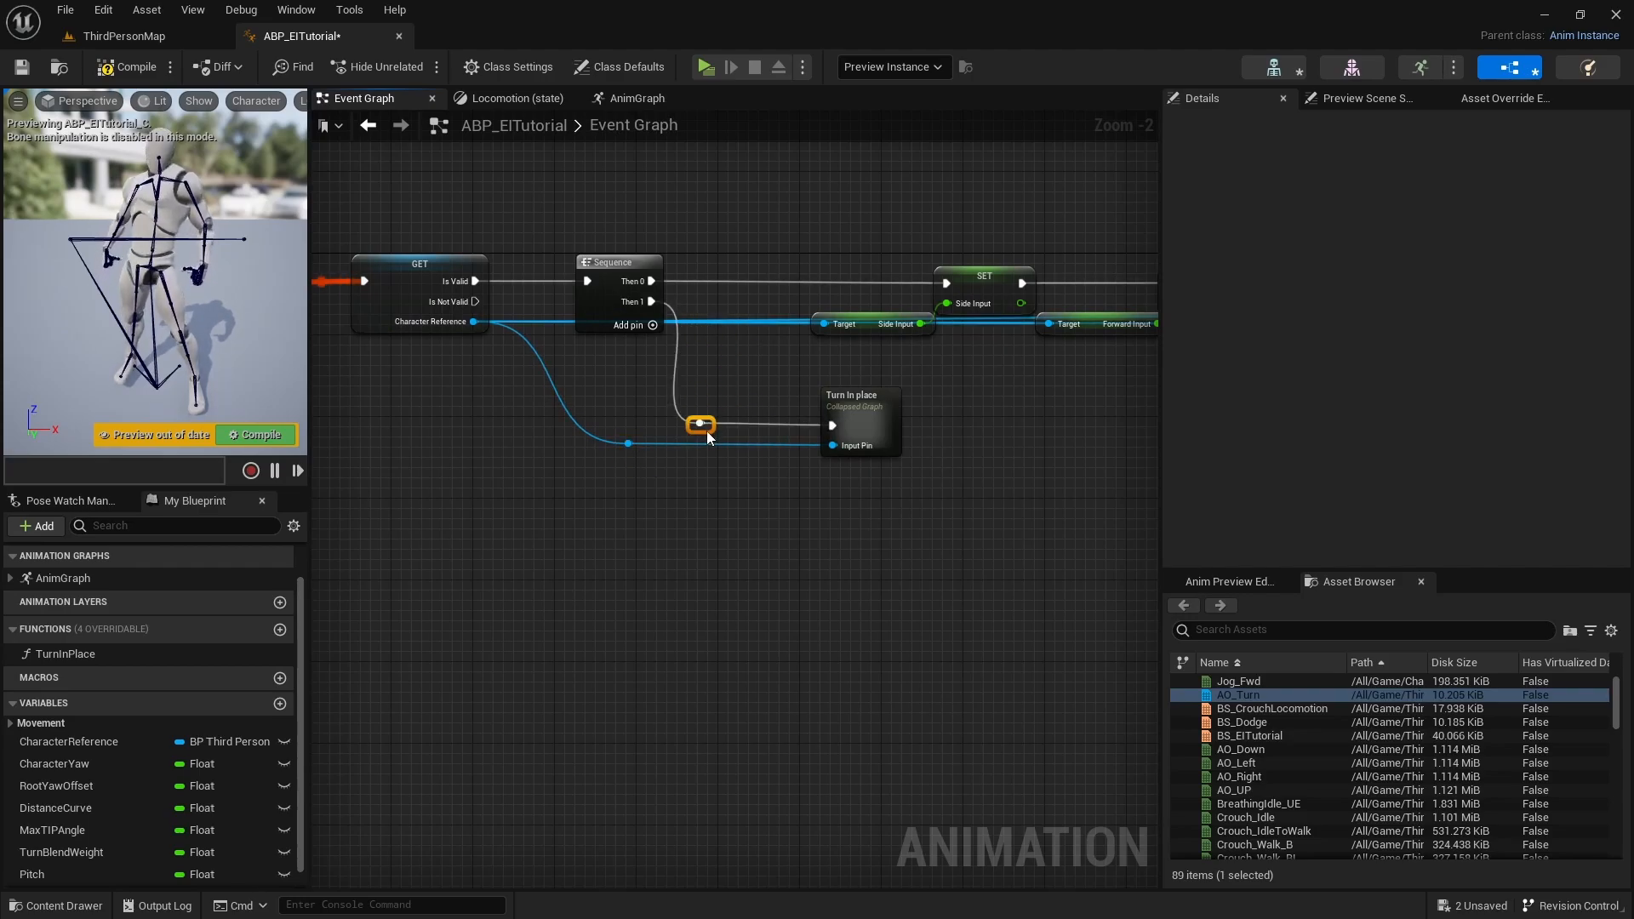
Inside the collapsed Turn In place graph, move the Inputs node beside the Turn in Place call and straighten the connections between them
double_click(863, 423)
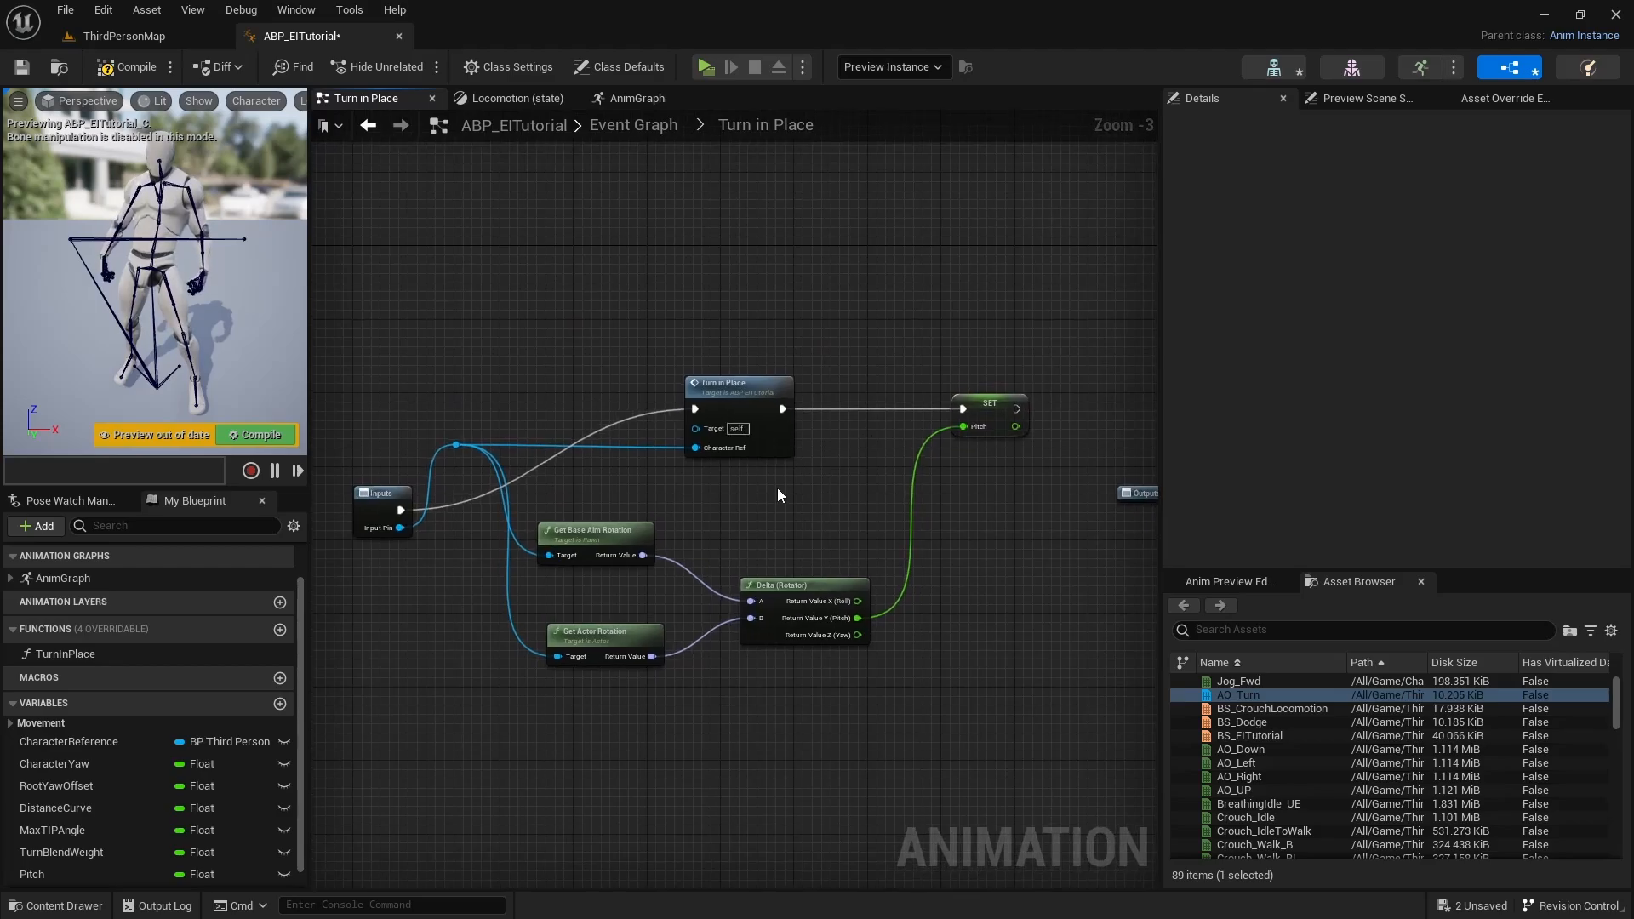
left_click_drag(547, 483, 534, 388)
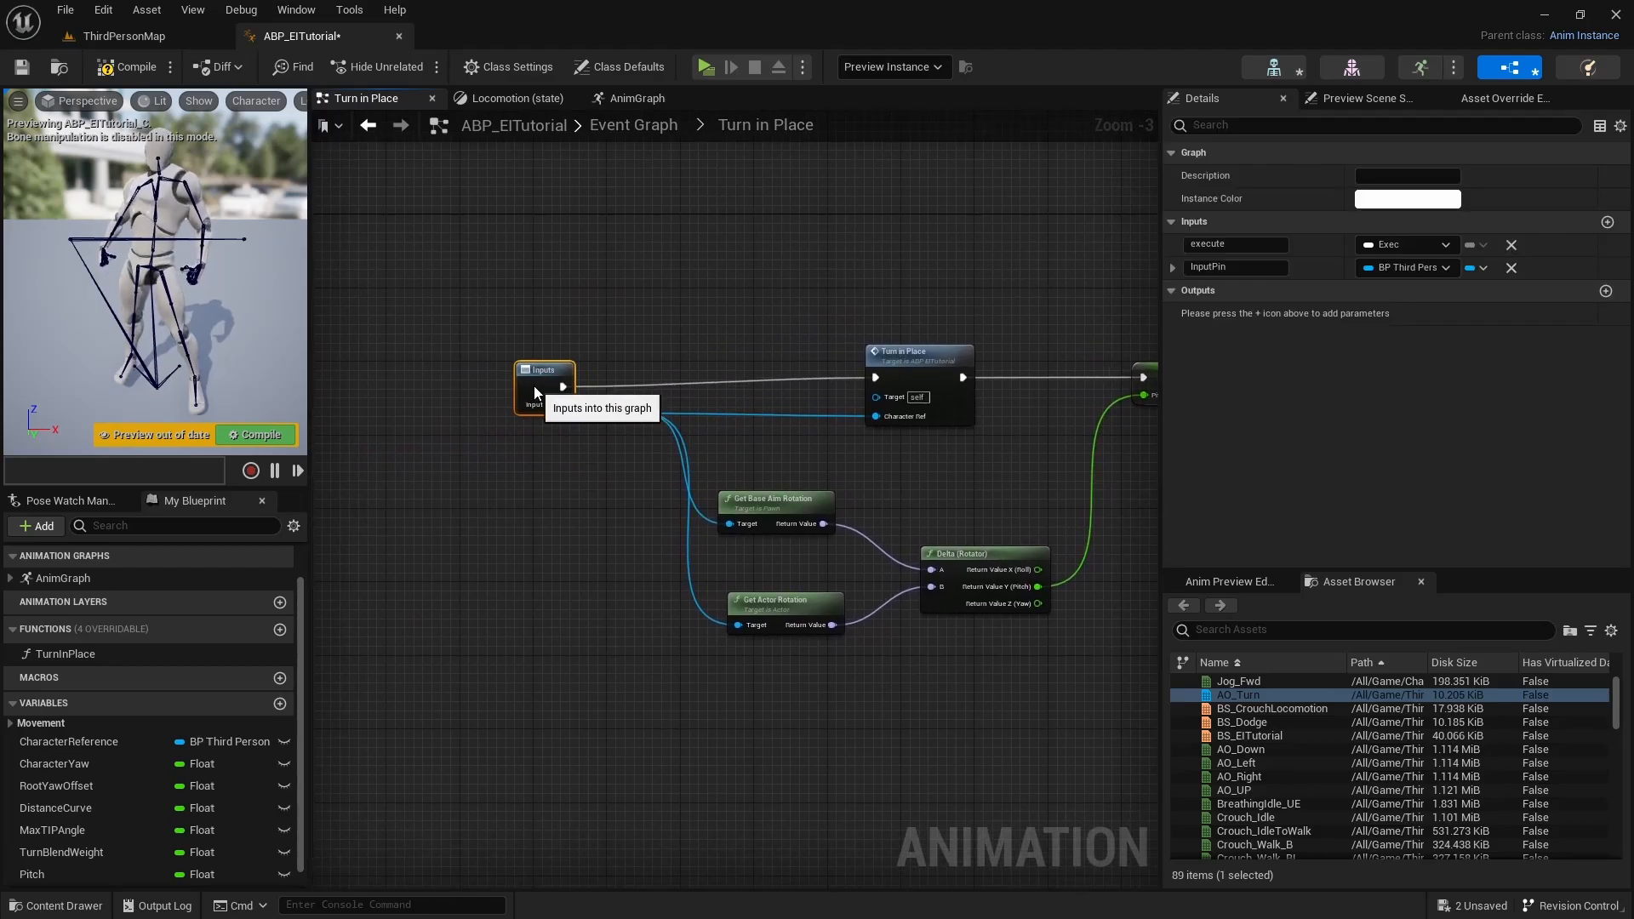
right_click_drag(616, 474, 508, 439)
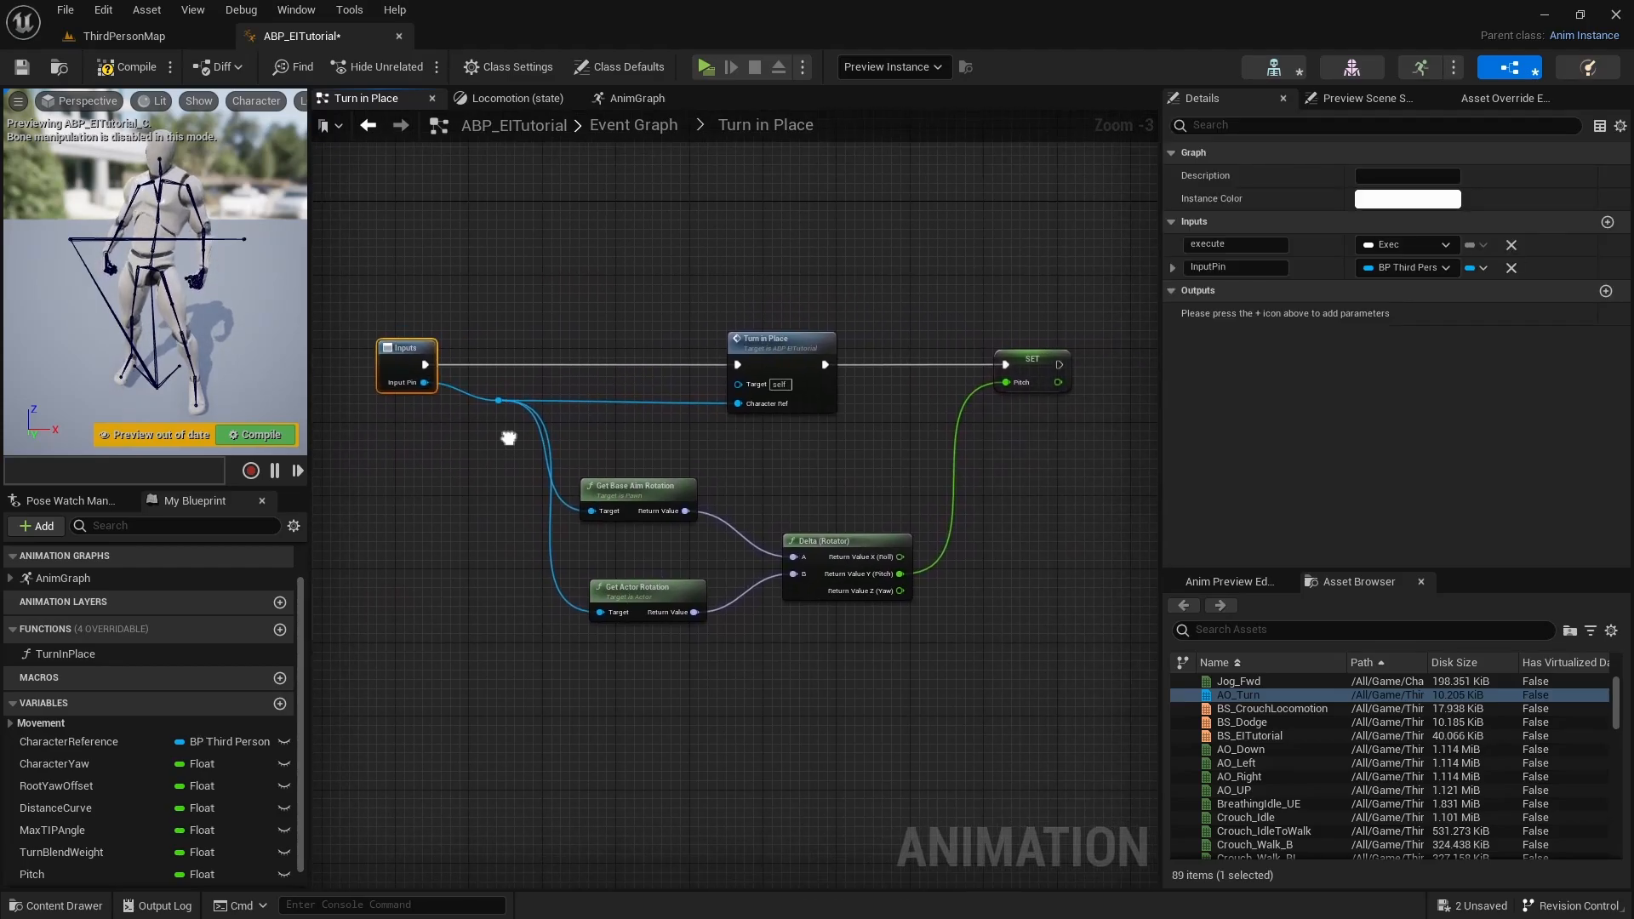
right_click_drag(809, 452, 791, 454)
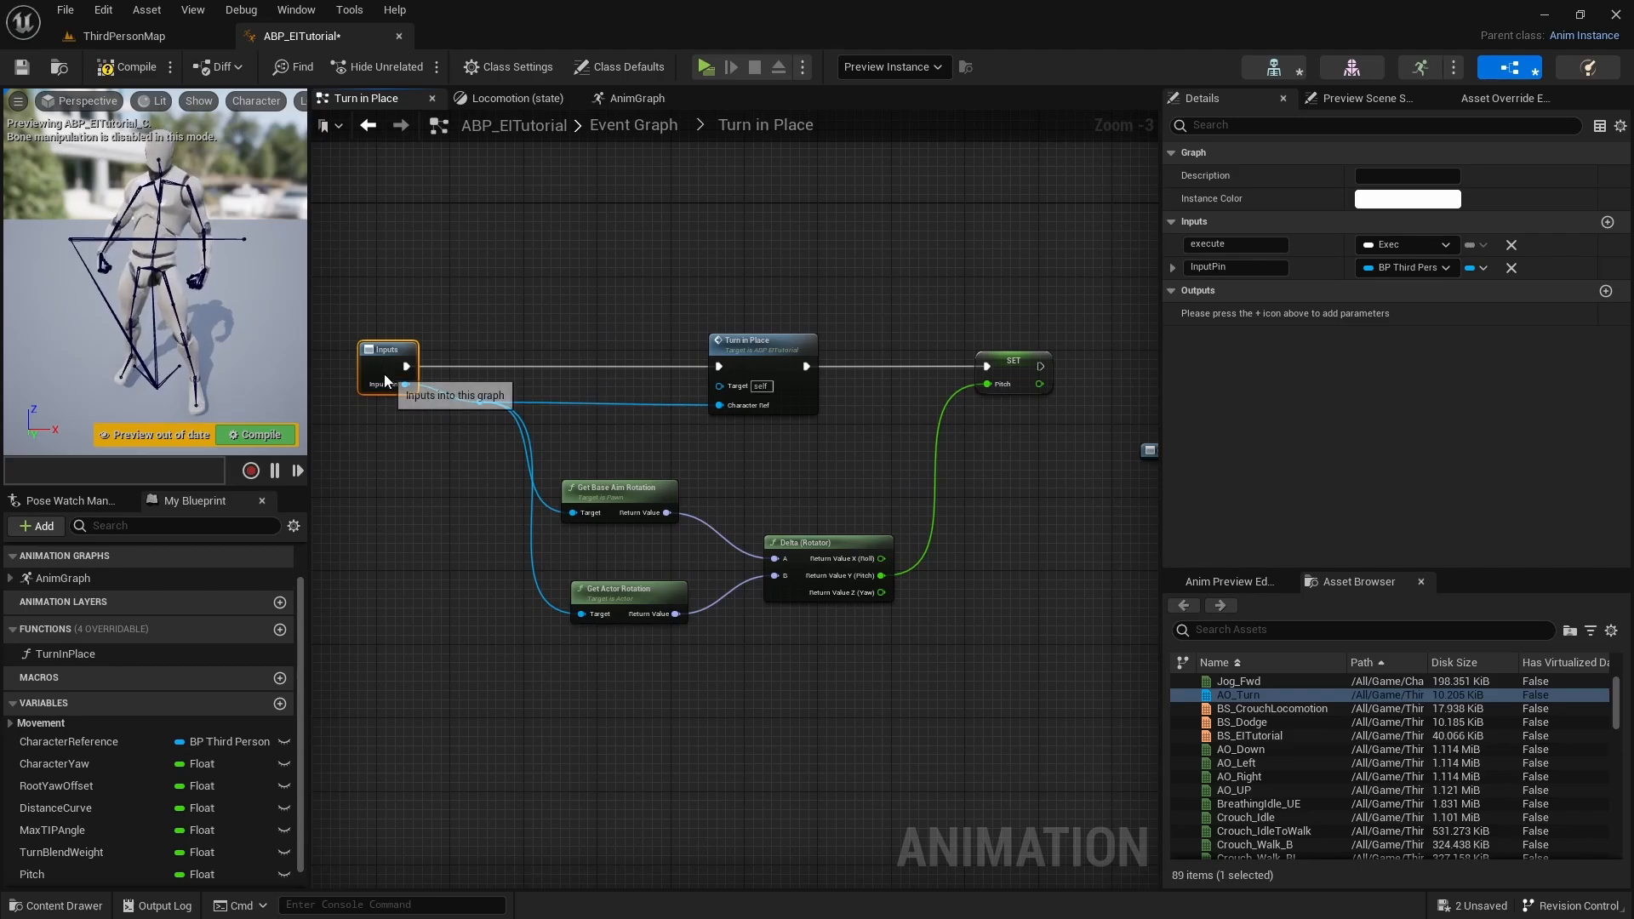
left_click_drag(383, 388, 384, 379)
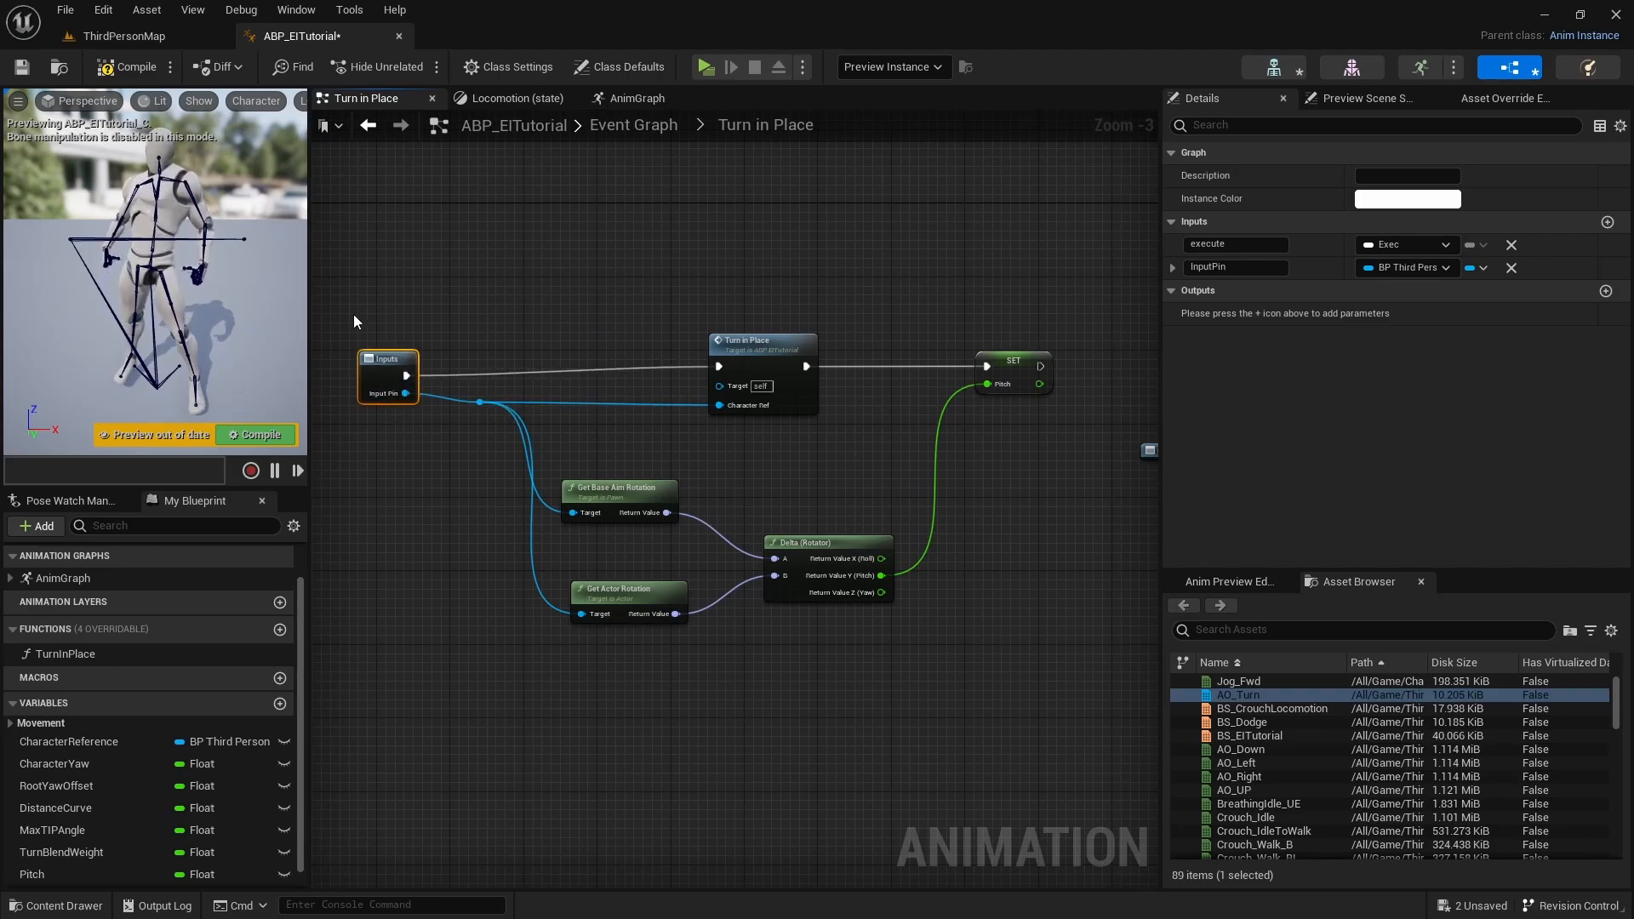
left_click_drag(354, 313, 785, 412)
key("q")
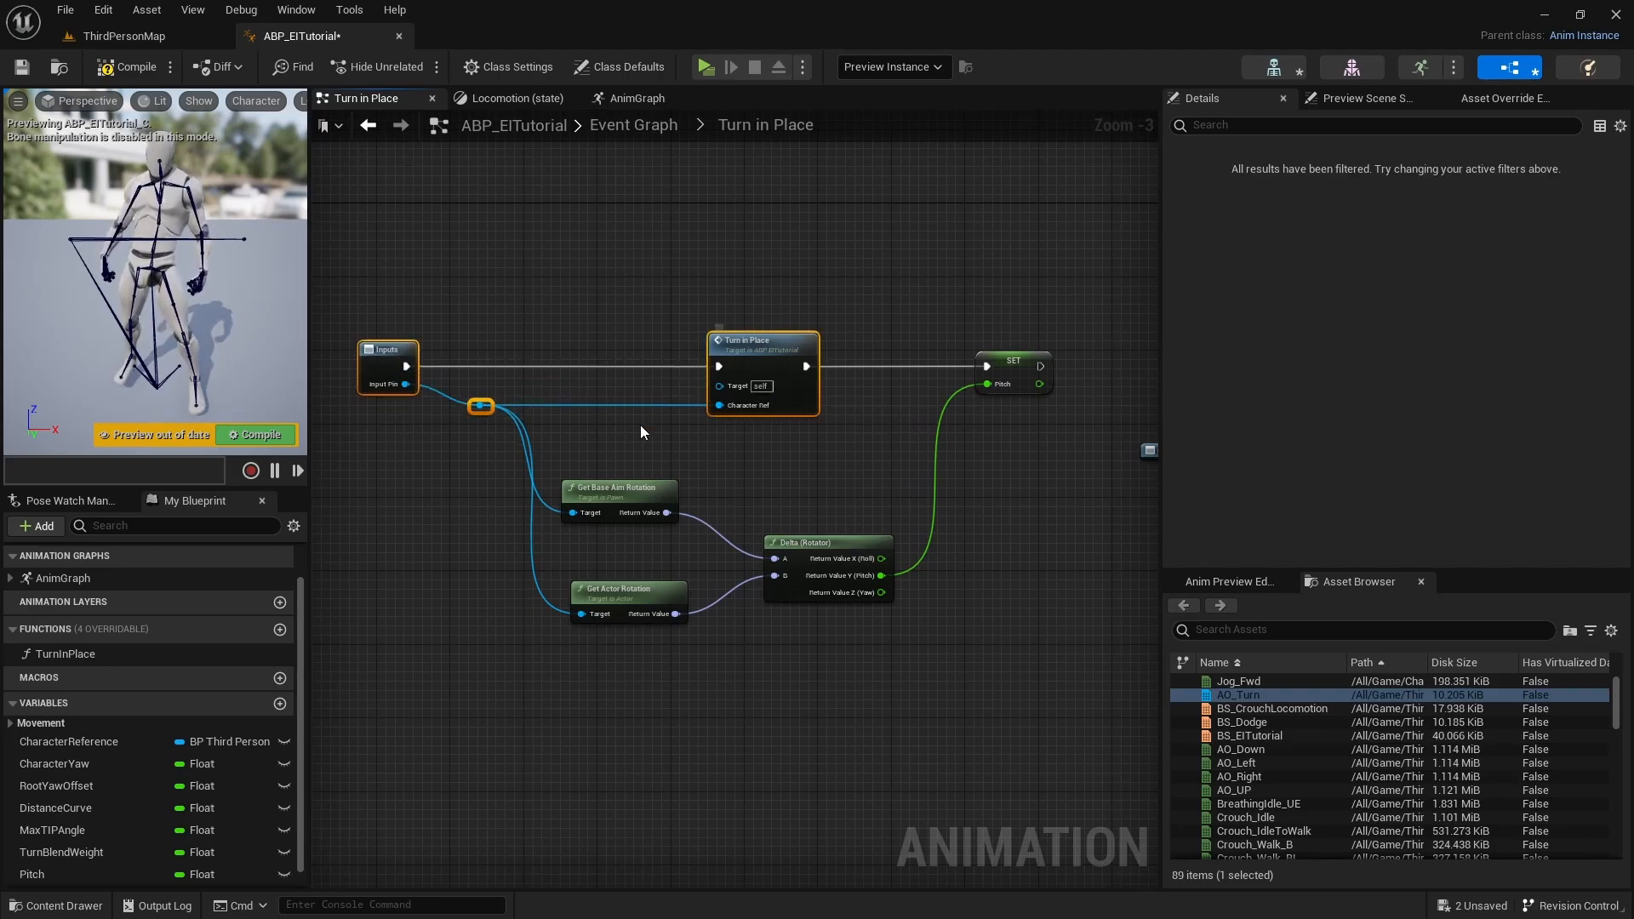
left_click(635, 425)
Connect the Set Pitch node's execution output to the Outputs node placed level beside it, then compile and save the blueprint
right_click_drag(895, 467, 669, 457)
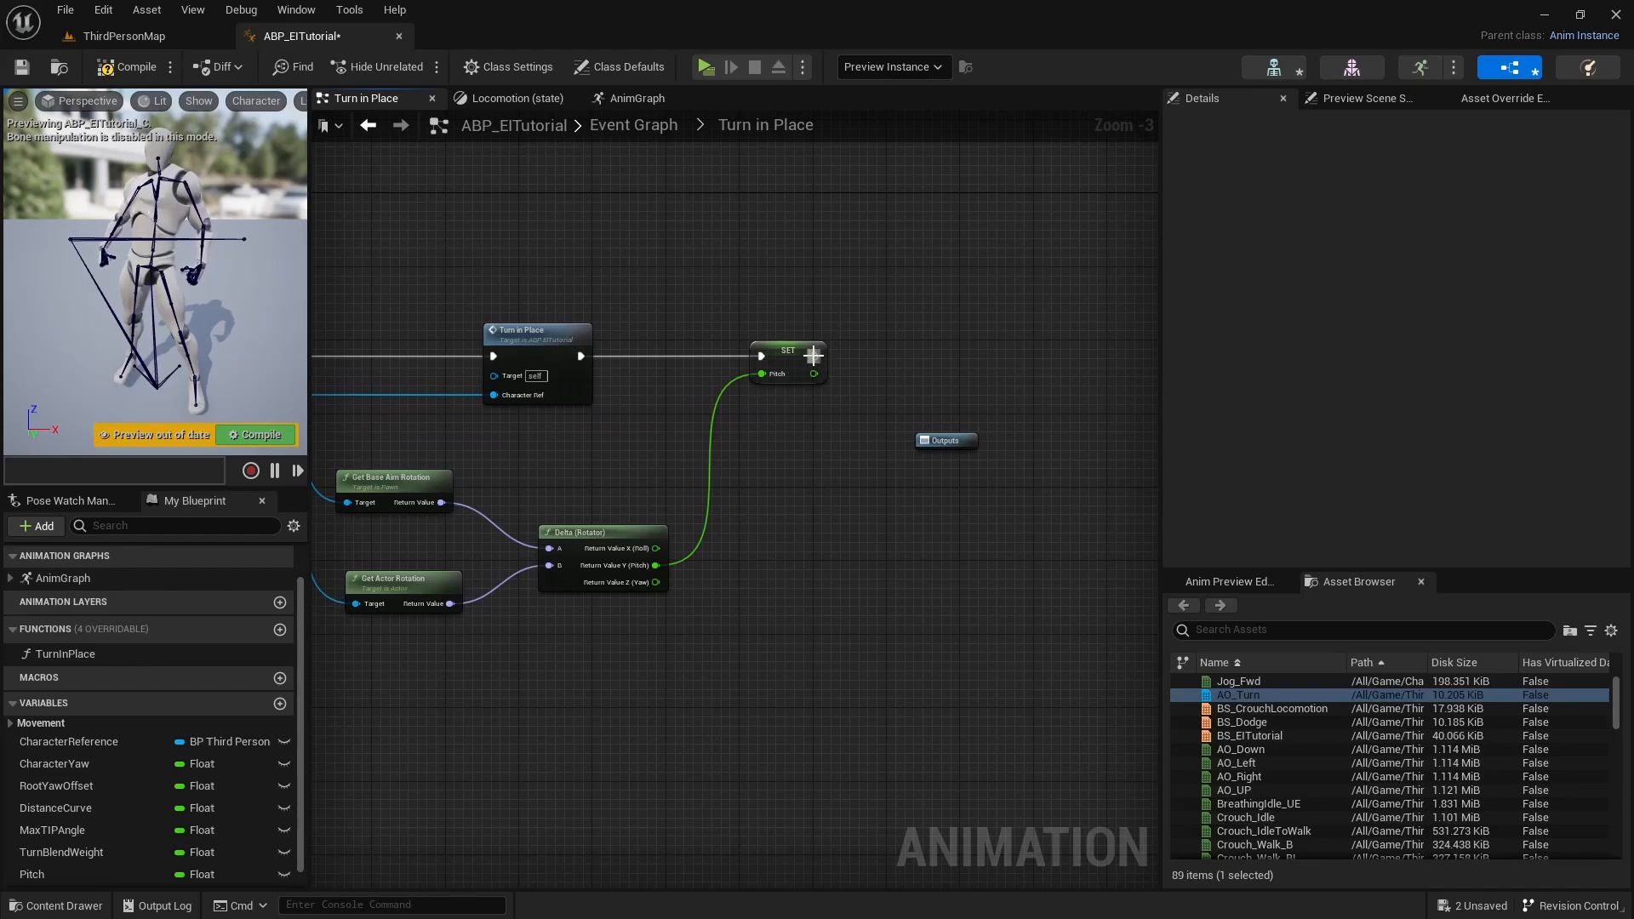
left_click_drag(815, 356, 932, 452)
left_click(863, 443)
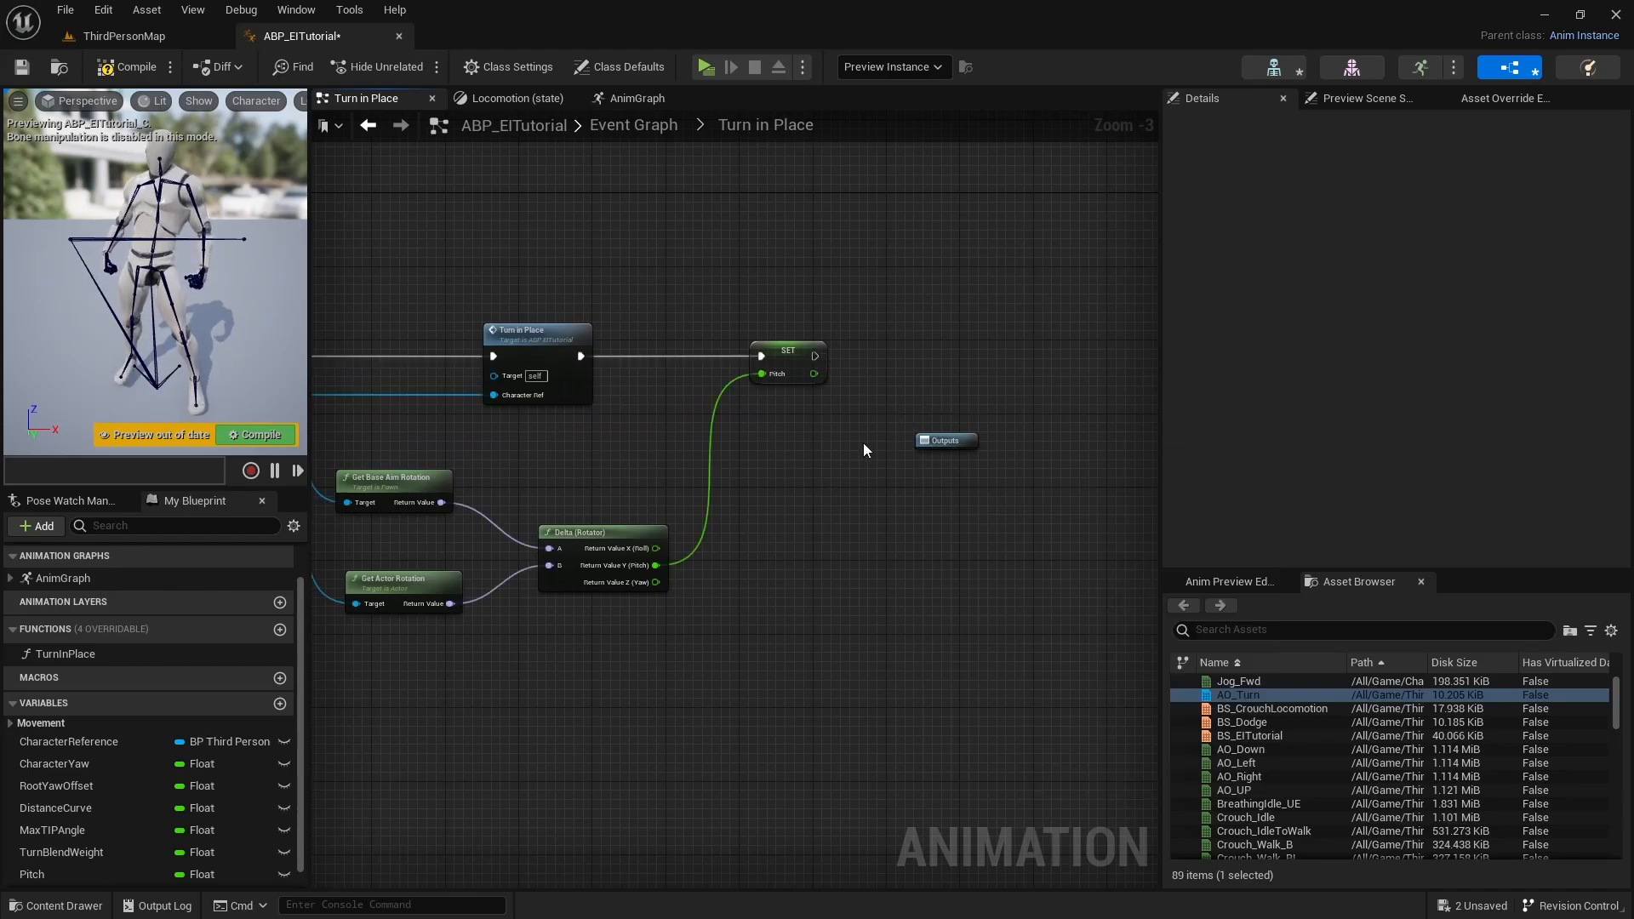
left_click_drag(817, 365, 948, 360)
left_click(263, 437)
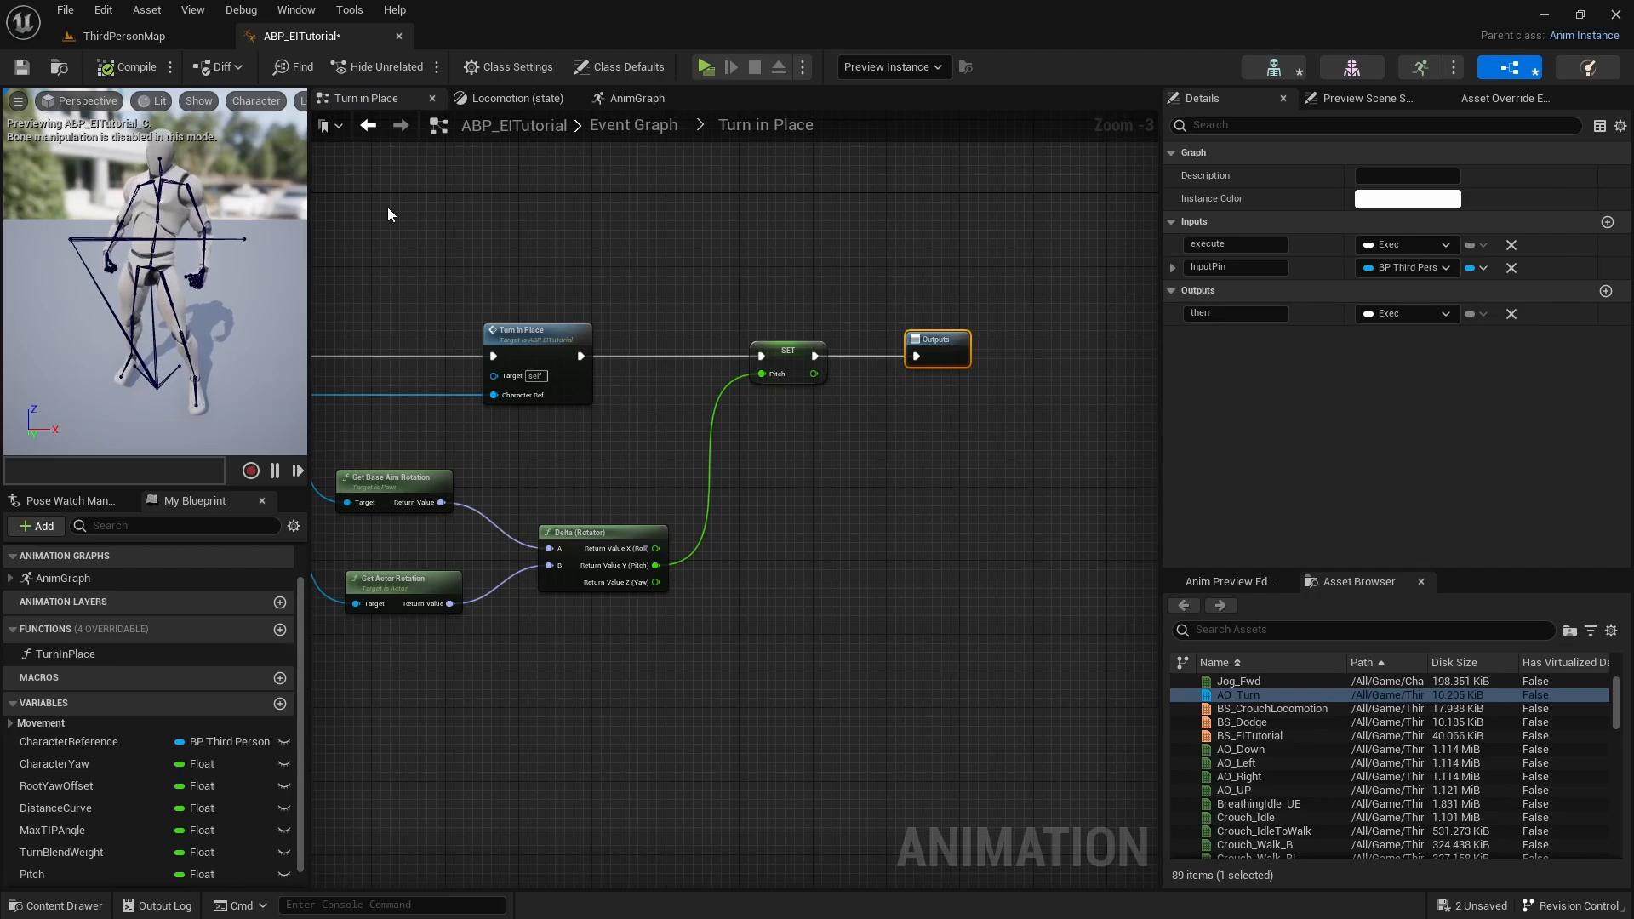
left_click(120, 48)
left_click(287, 36)
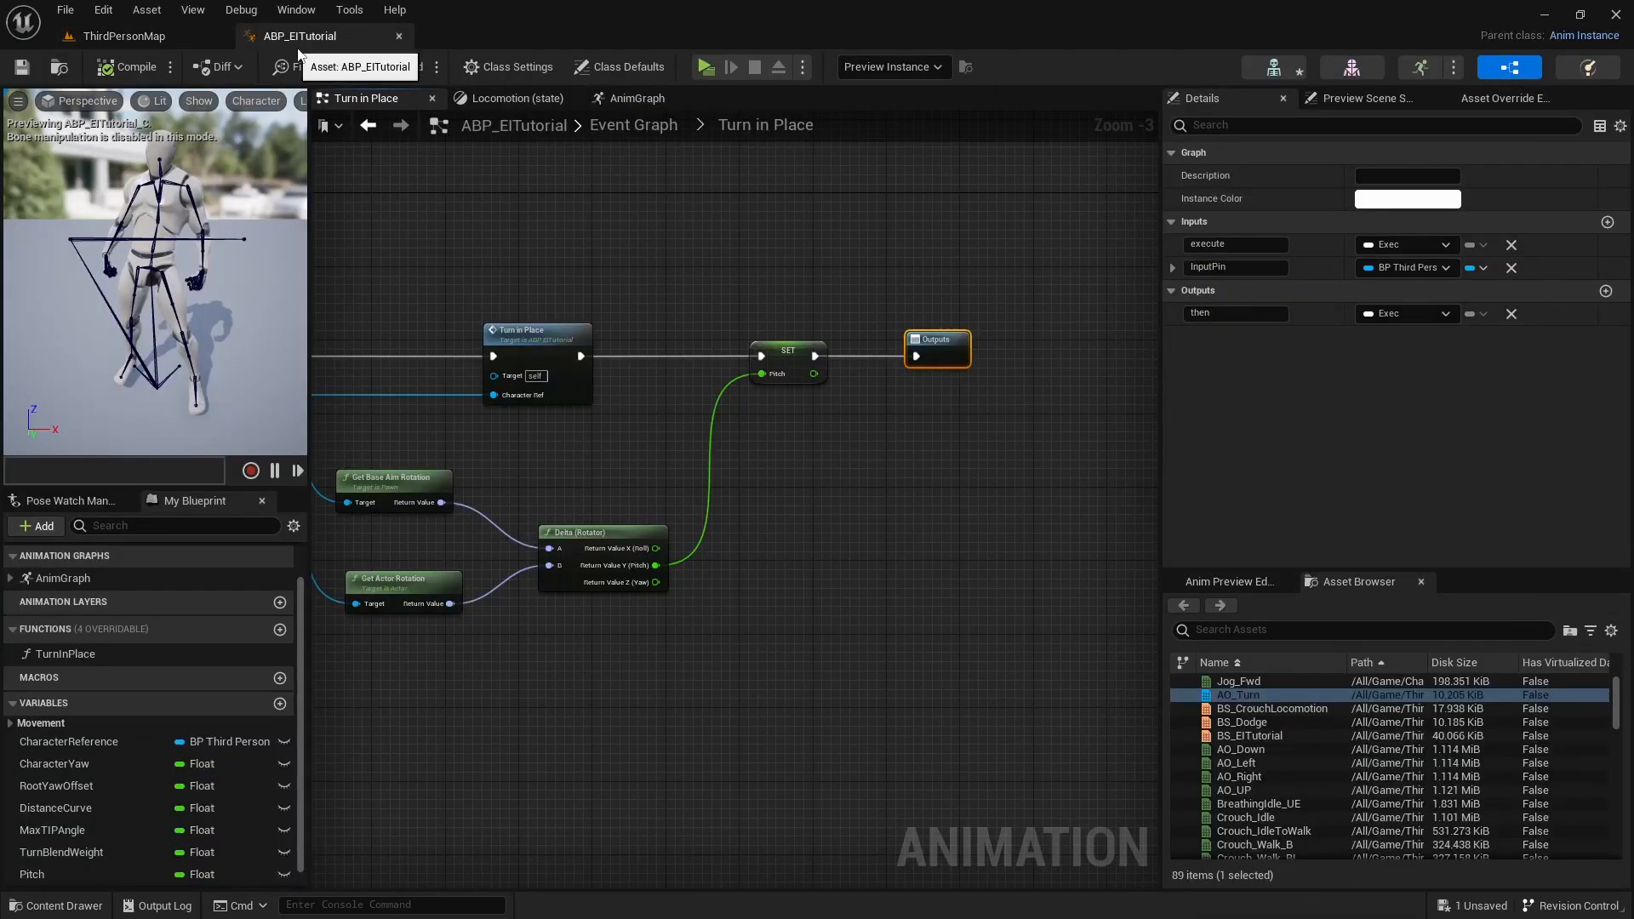
Back in the Event Graph, wrap the collapsed Turn In place node in a comment titled "Turn In place"
left_click(368, 128)
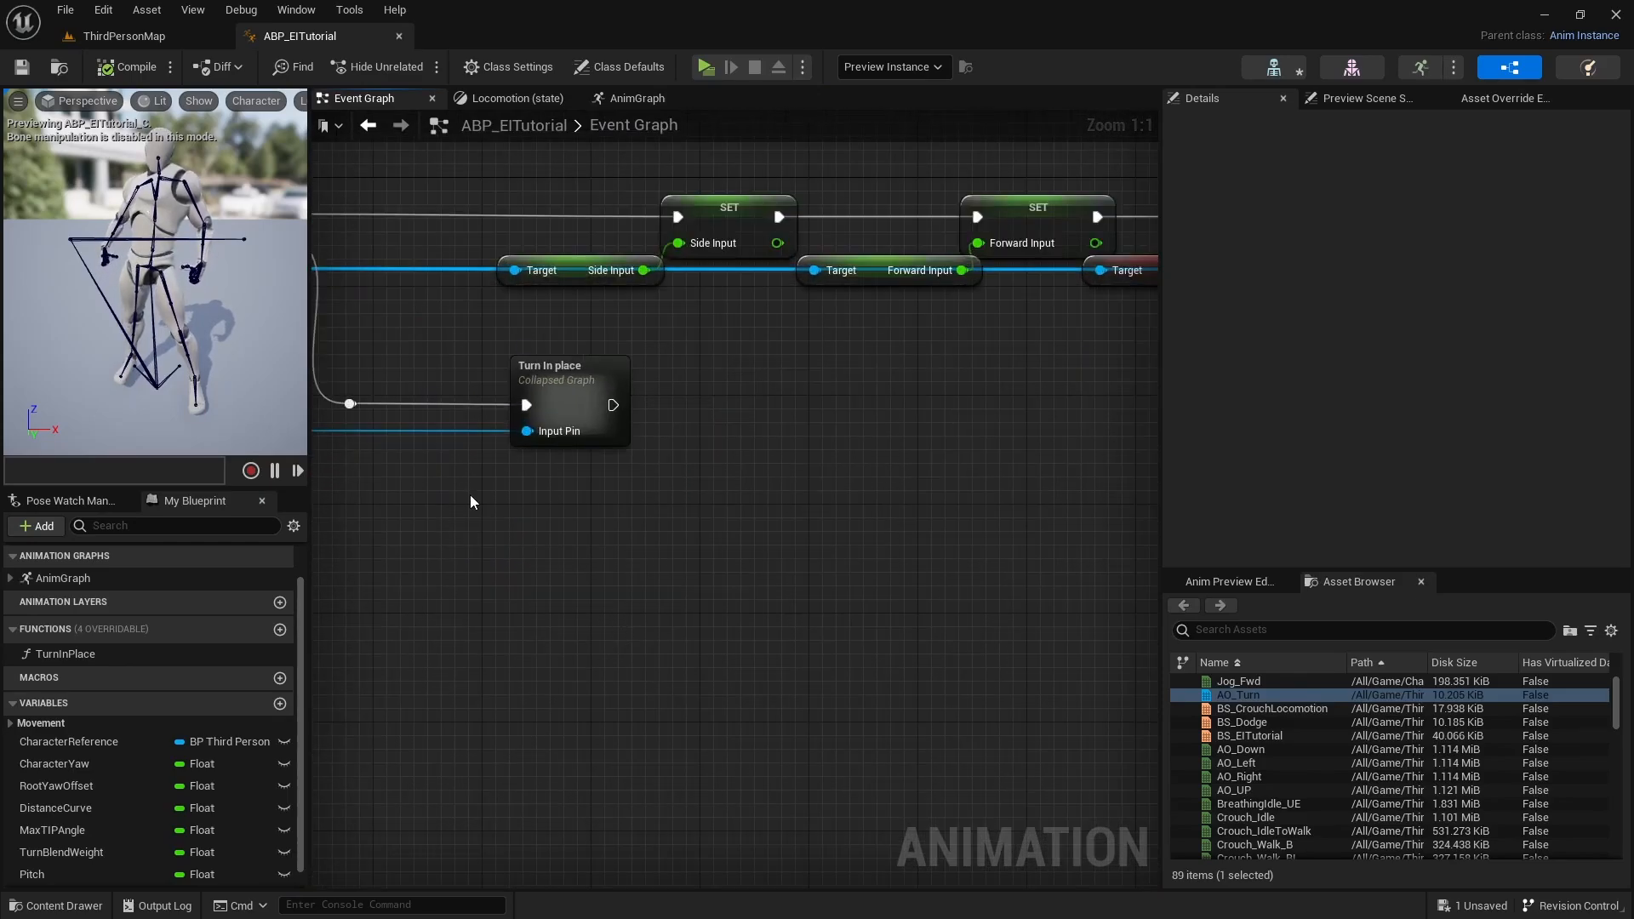
right_click_drag(470, 494, 783, 522)
left_click(809, 394)
type("c")
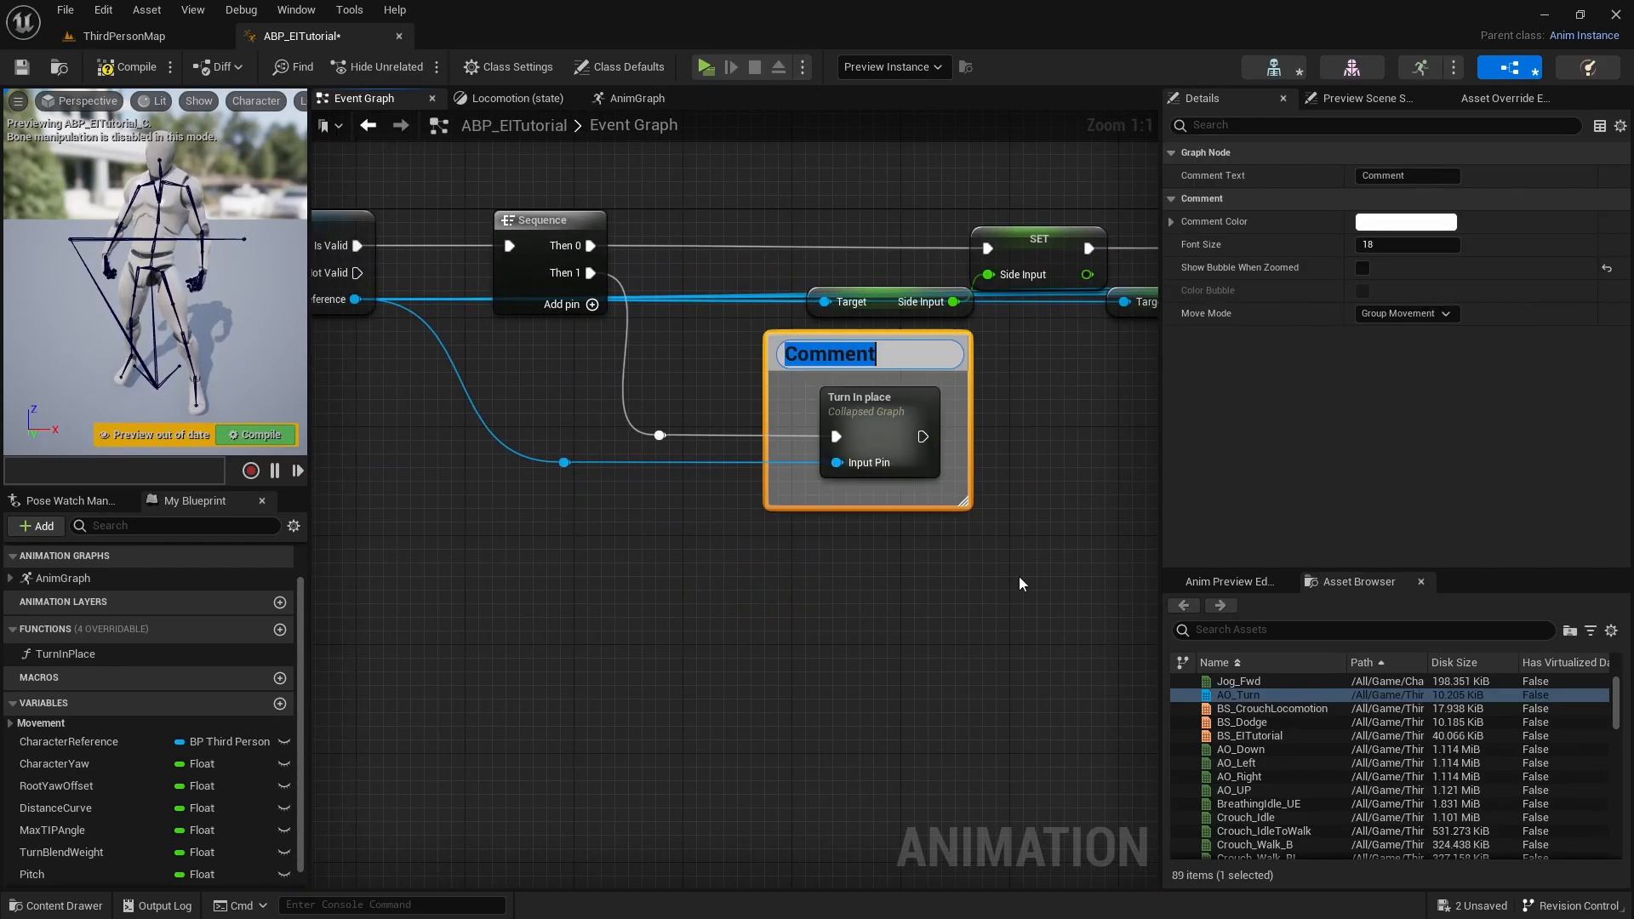
type("Turn In ")
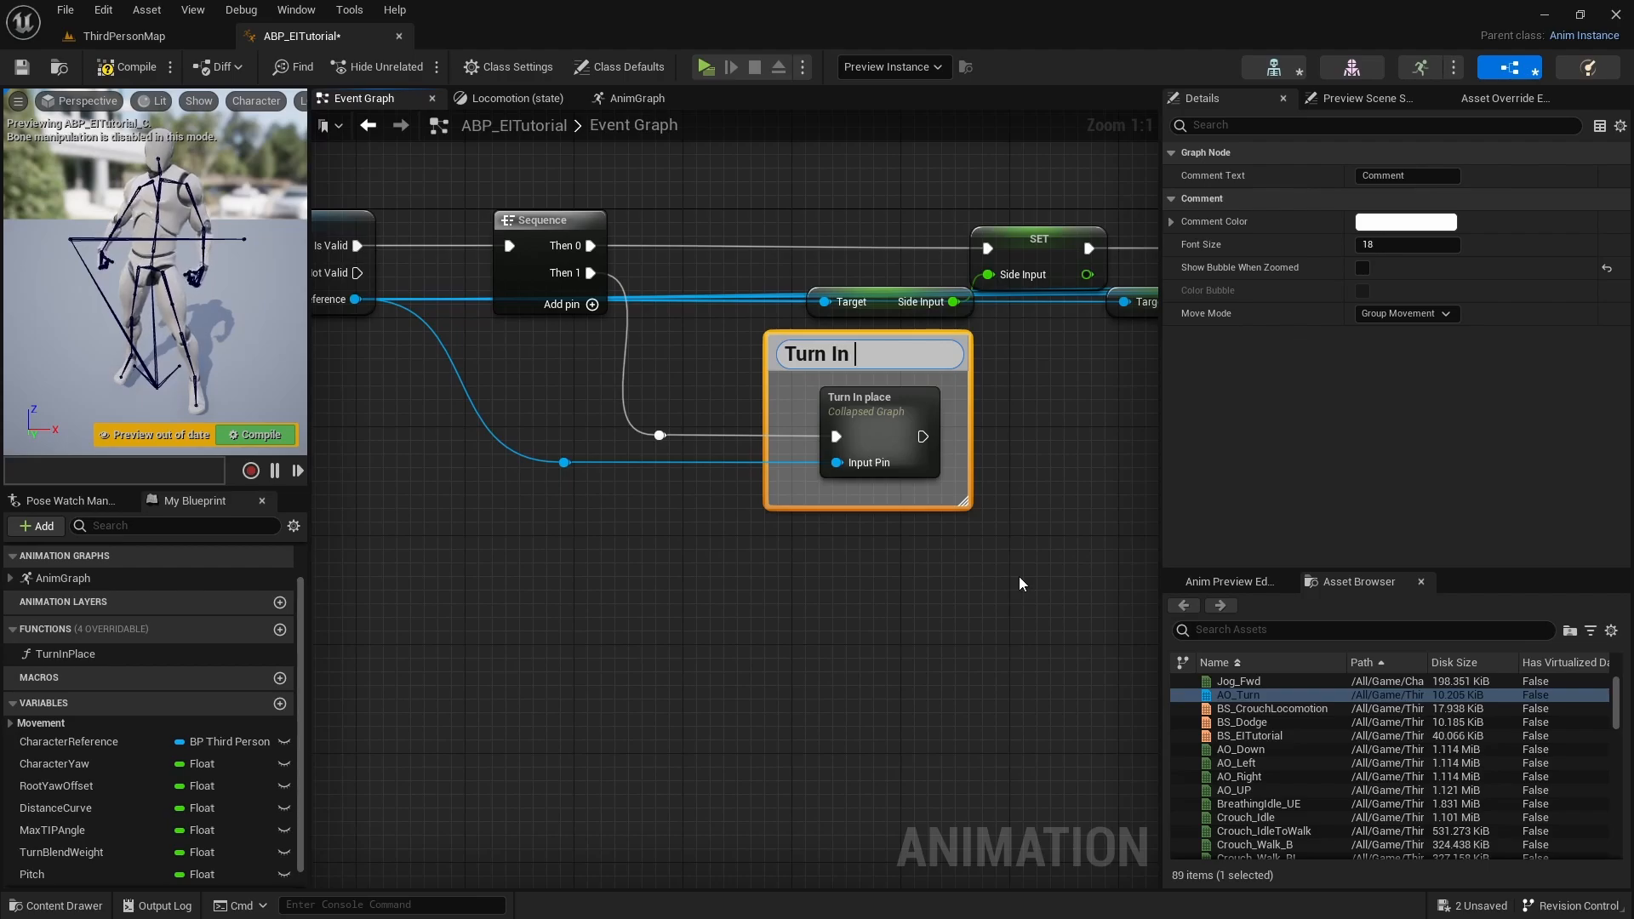
type("place")
key("Return")
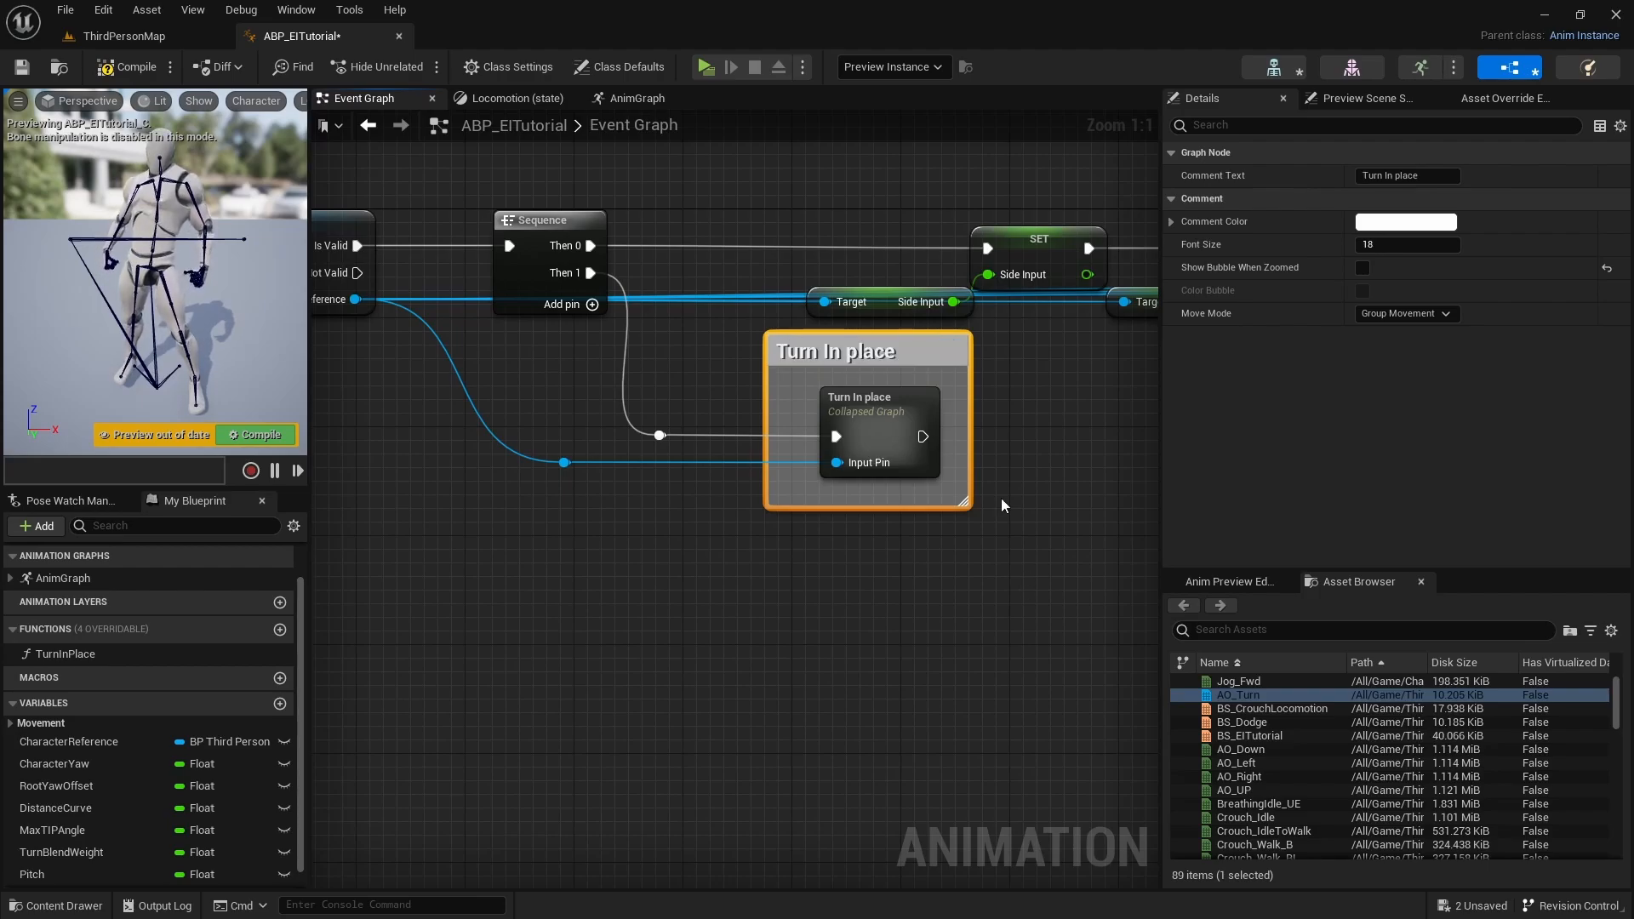
Set the Turn In place comment's color to dark grey, hex sRGB 404040FF
left_click(1404, 222)
left_click(1198, 267)
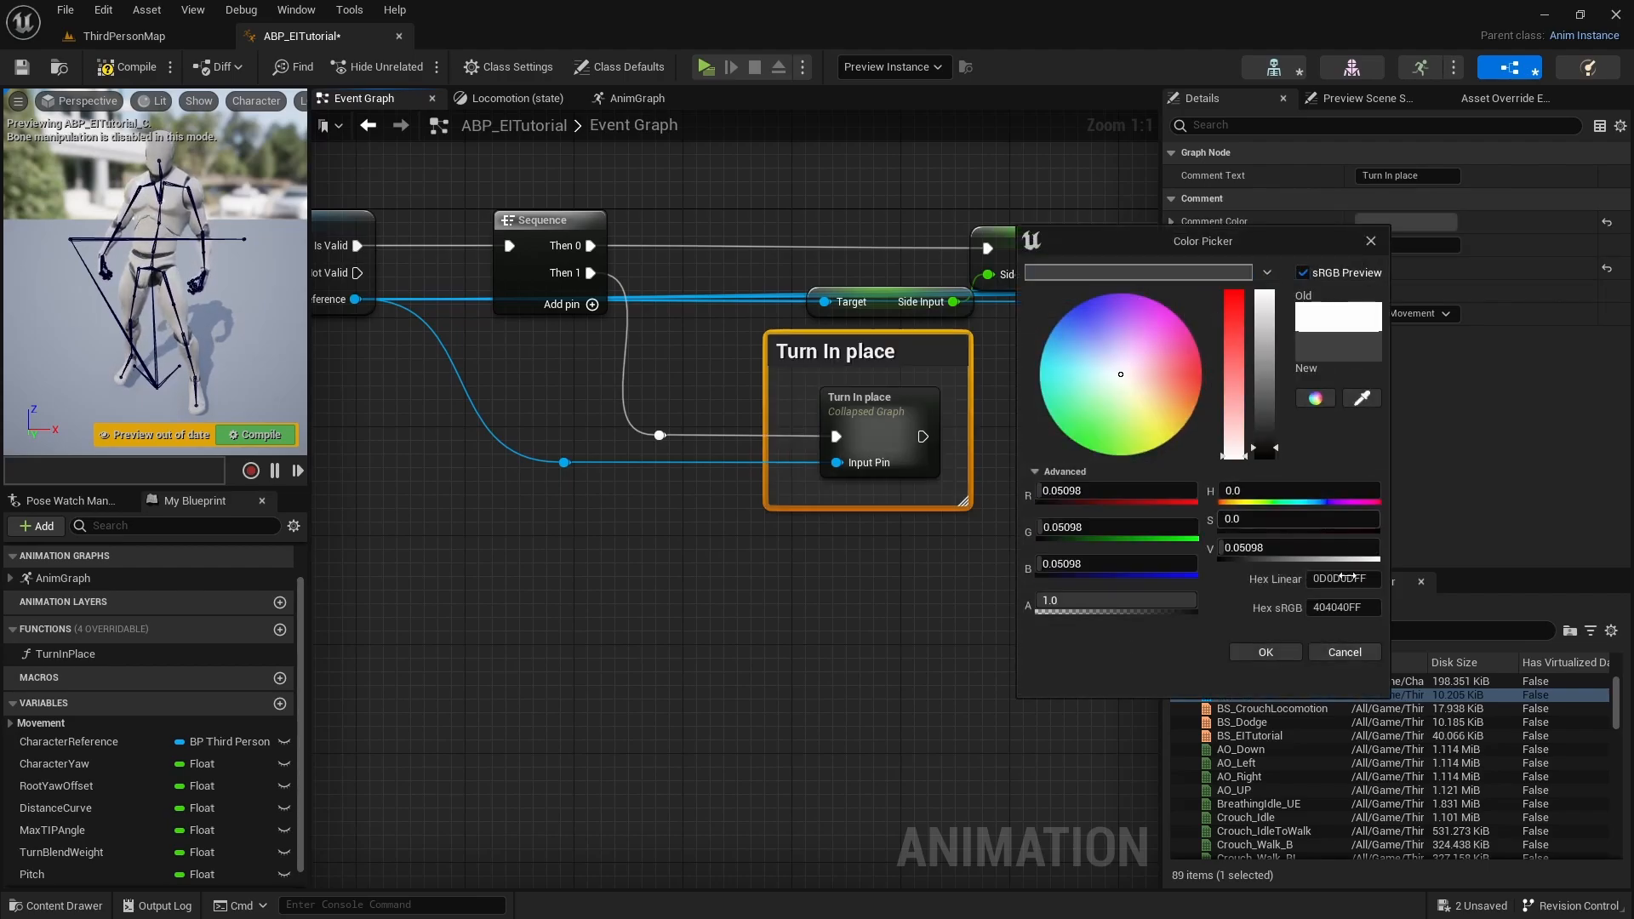
left_click(1266, 652)
Move the Turn In place comment with its node and both reroute nodes further below the Sequence's main execution line
scroll(873, 599, "down", 4)
left_click(982, 585)
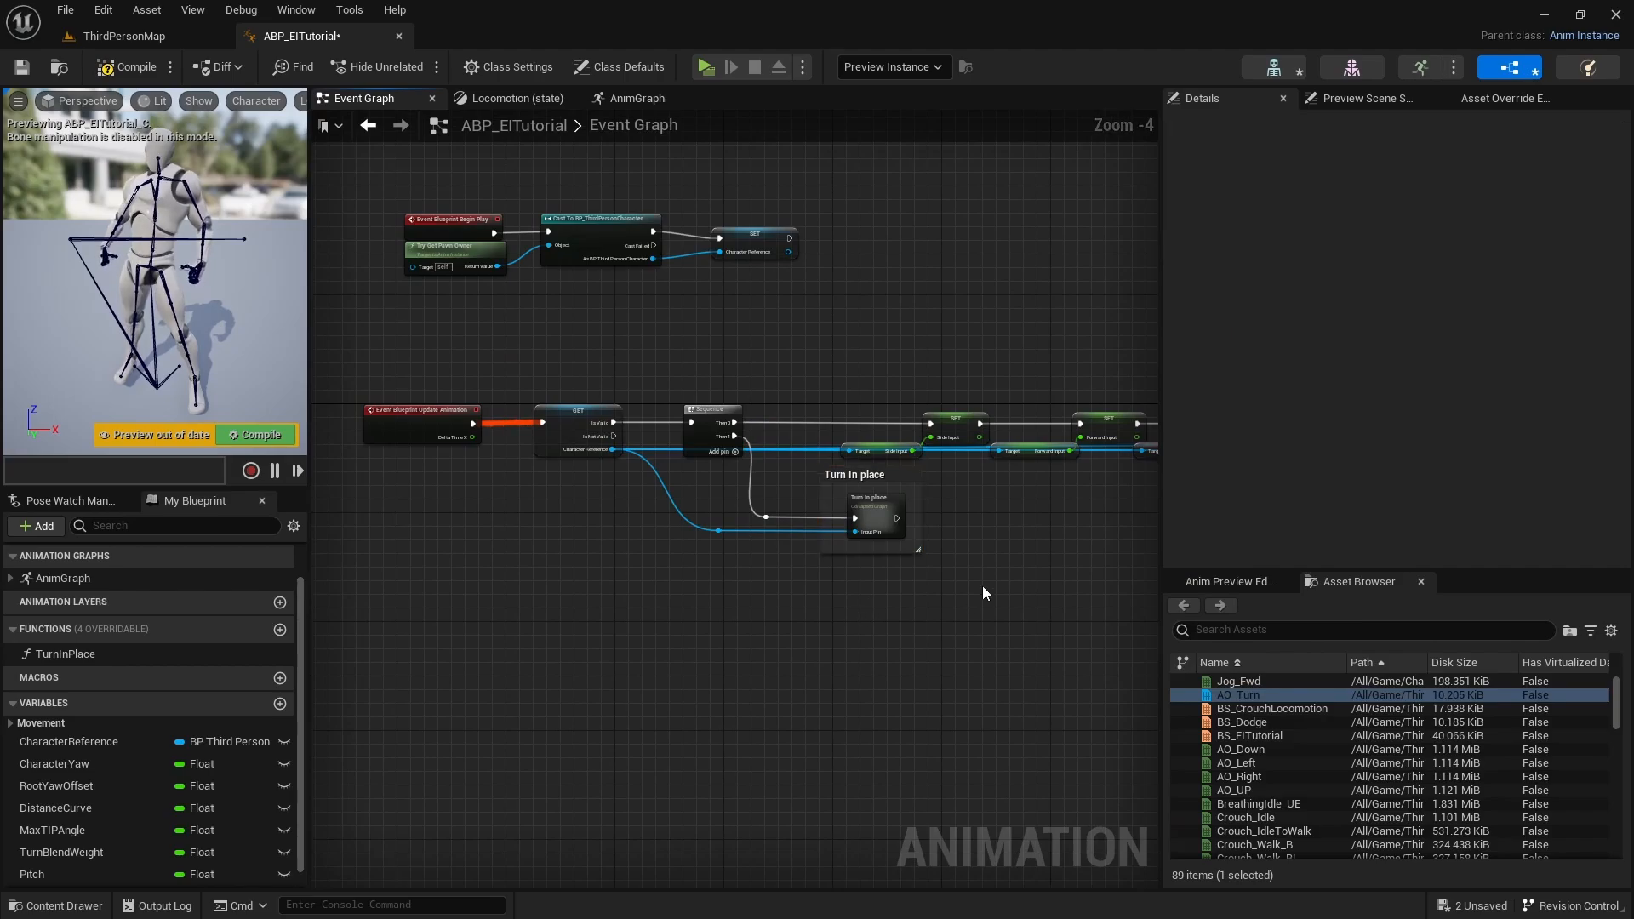
right_click_drag(982, 586, 888, 481)
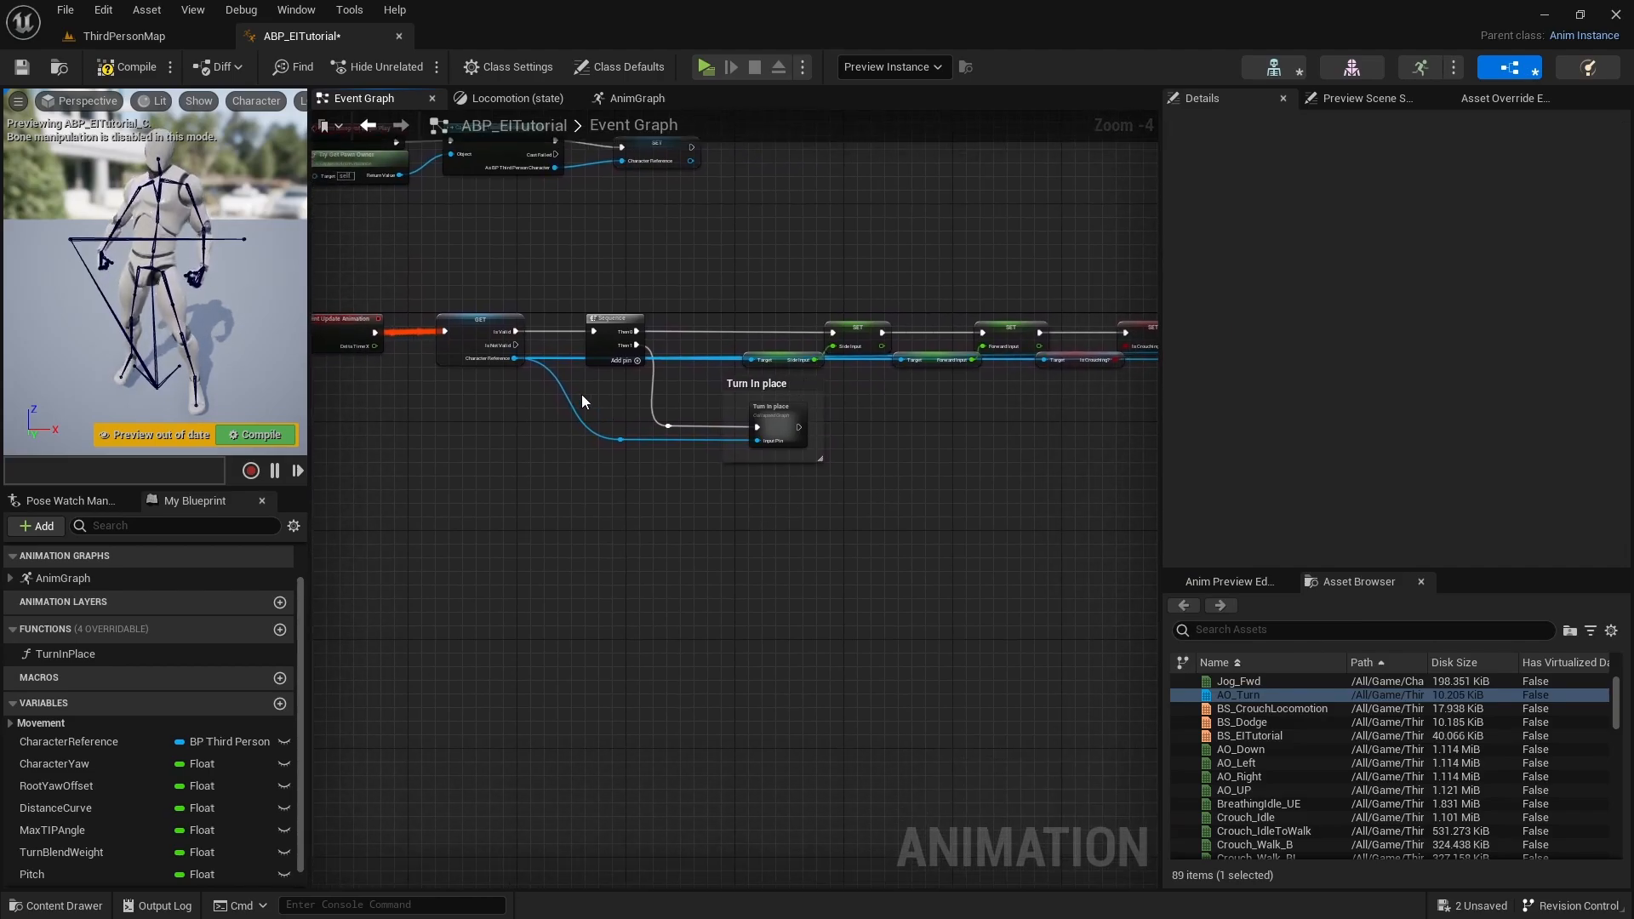
left_click_drag(582, 400, 822, 448)
left_click_drag(812, 387, 587, 507)
left_click_drag(769, 387, 782, 476)
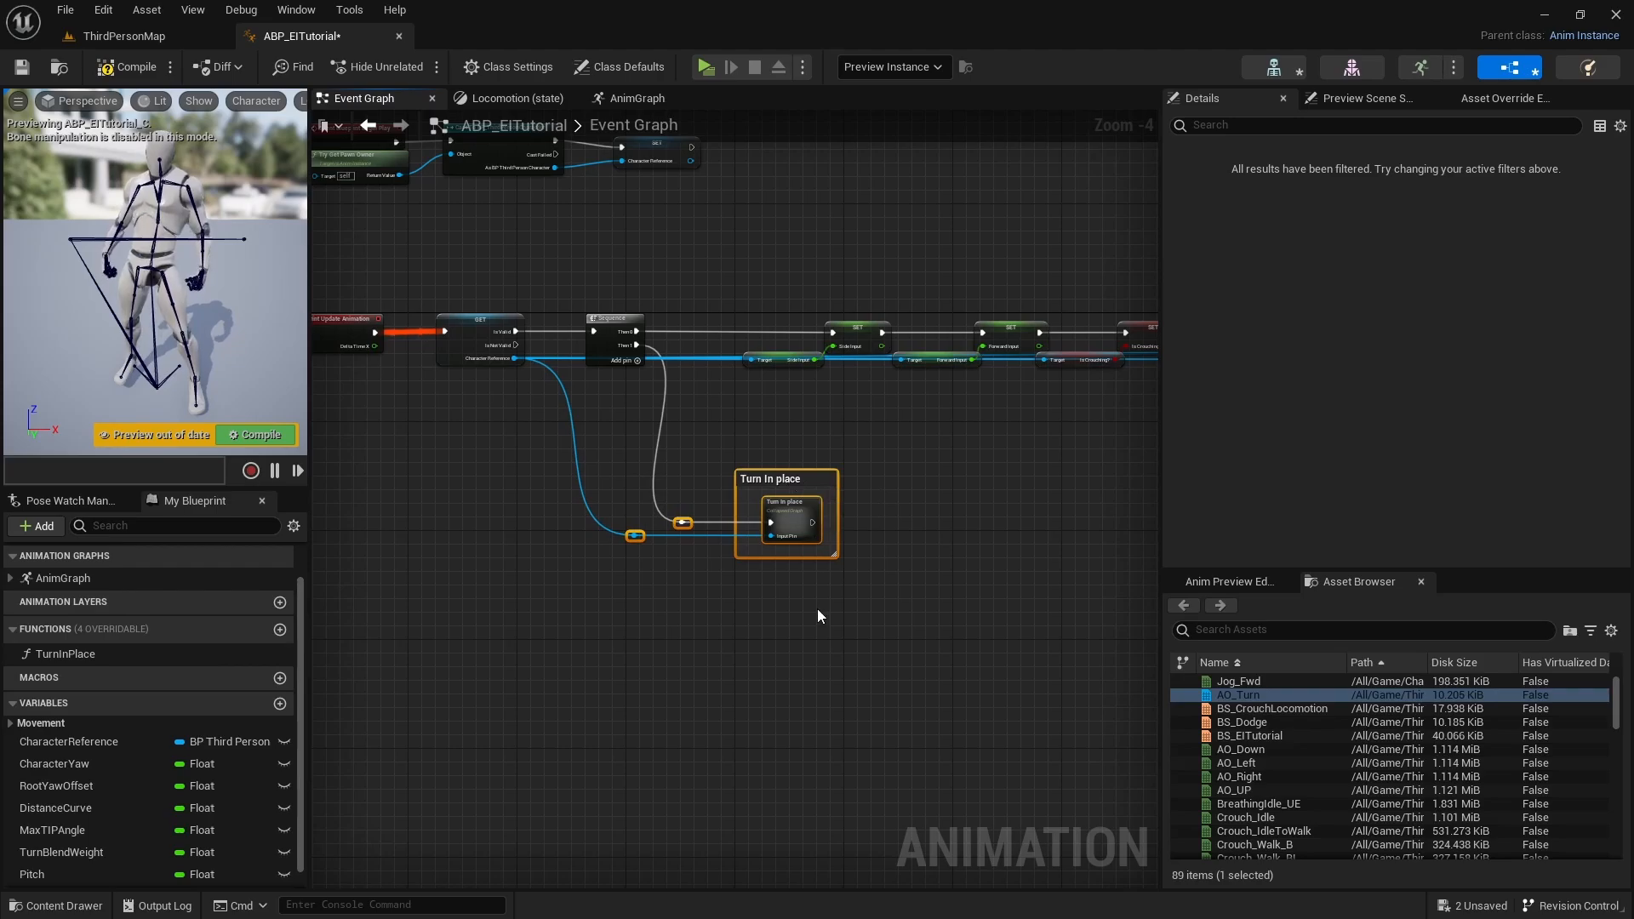
Enable Show Bubble When Zoomed for the Turn In place comment
left_click(823, 483)
left_click(1362, 267)
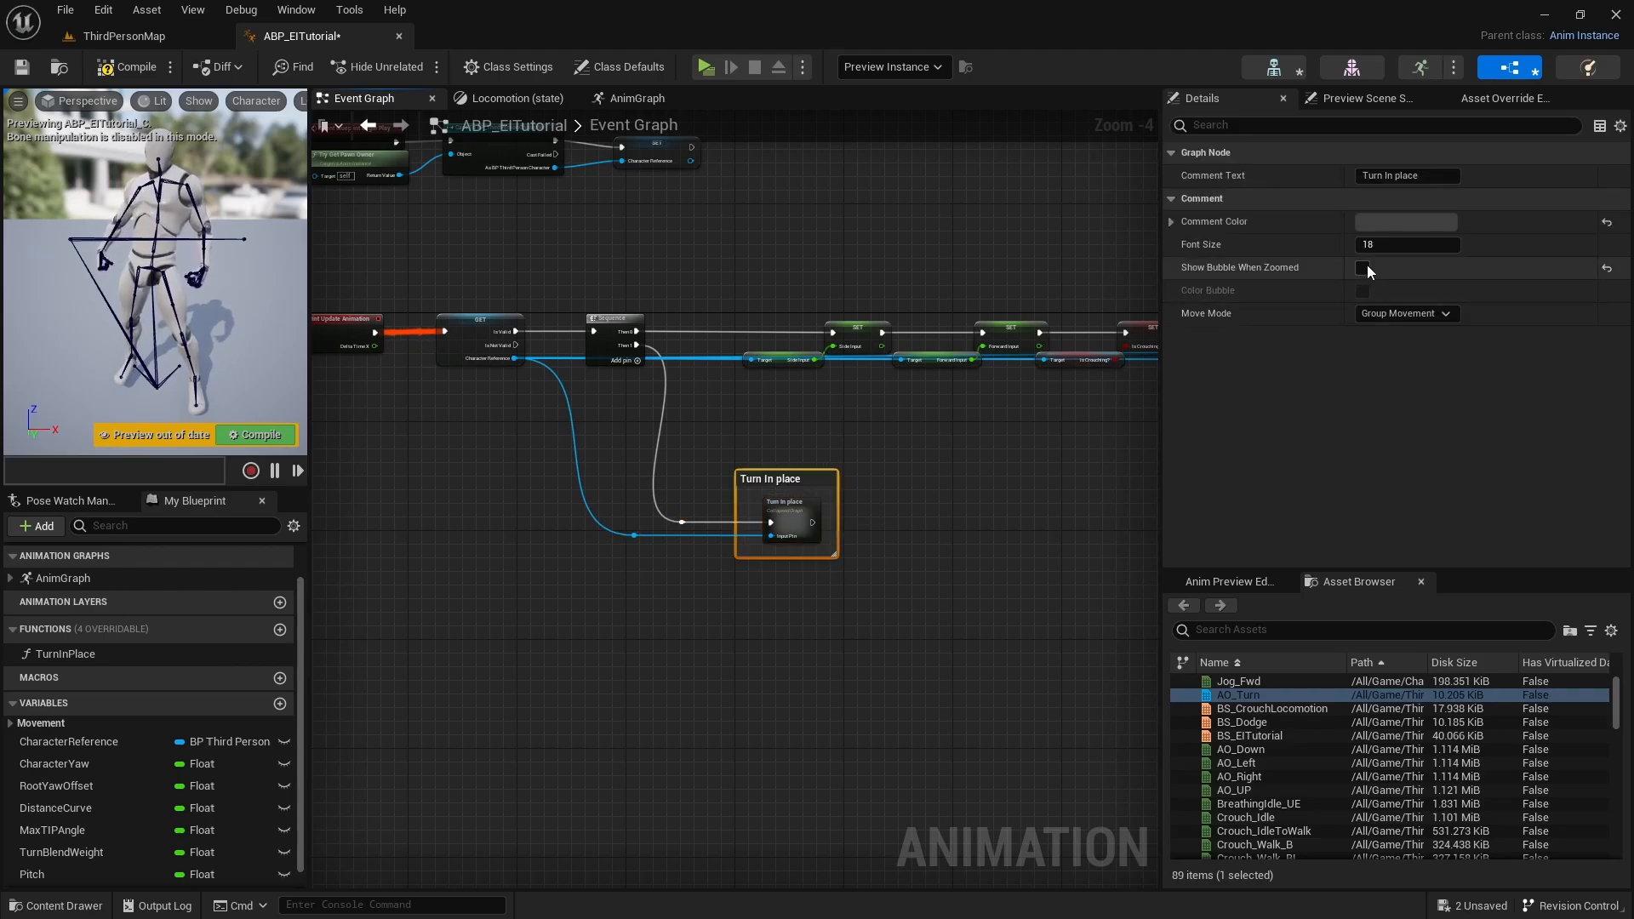
left_click(825, 470)
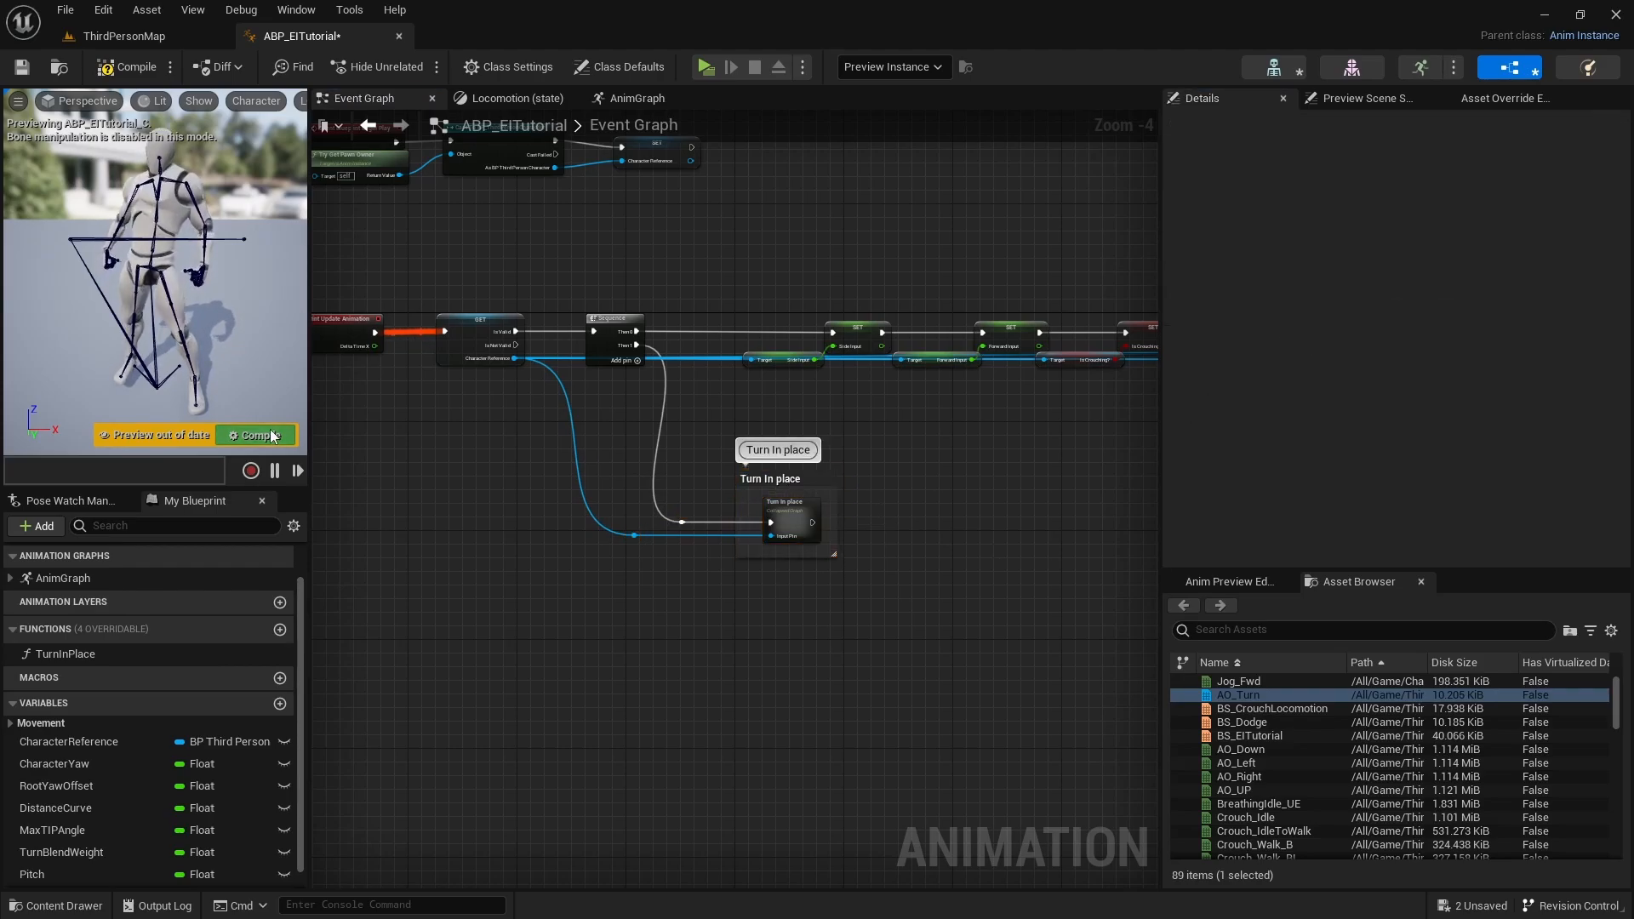
Examine the Event Graph's main execution chain from the Sequence through the Set nodes to the last Is Falling, alongside the Turn In place comment
scroll(907, 467, "down", 6)
right_click_drag(978, 513, 897, 502)
scroll(689, 499, "up", 9)
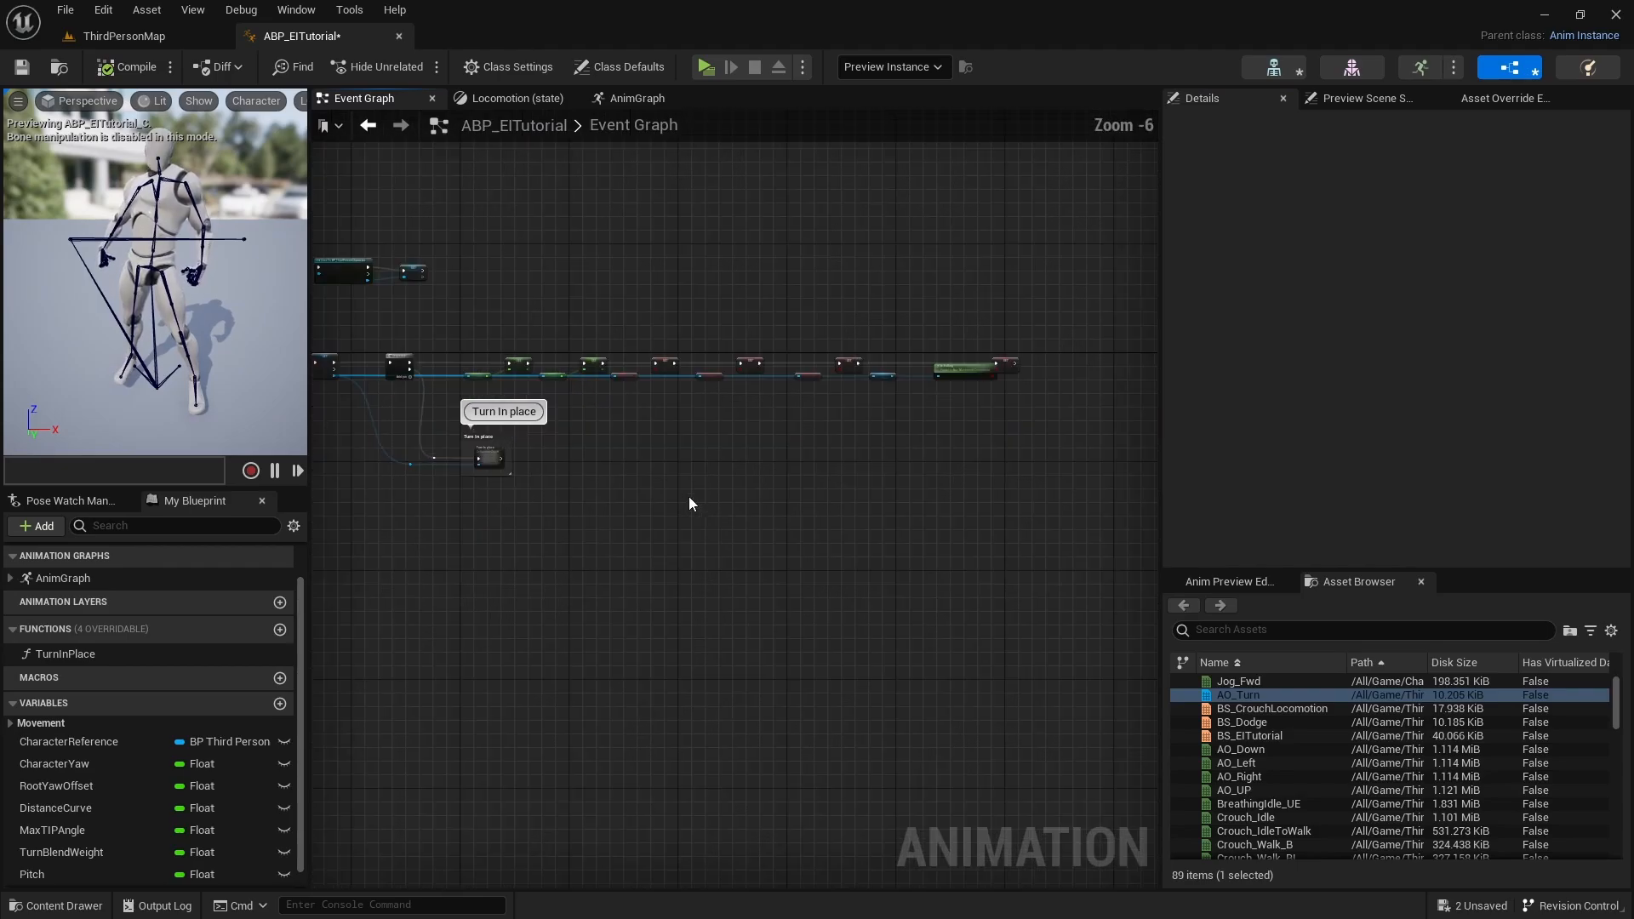
mouse_move(825, 380)
right_mouse_down()
mouse_move(762, 587)
mouse_move(503, 635)
right_mouse_up()
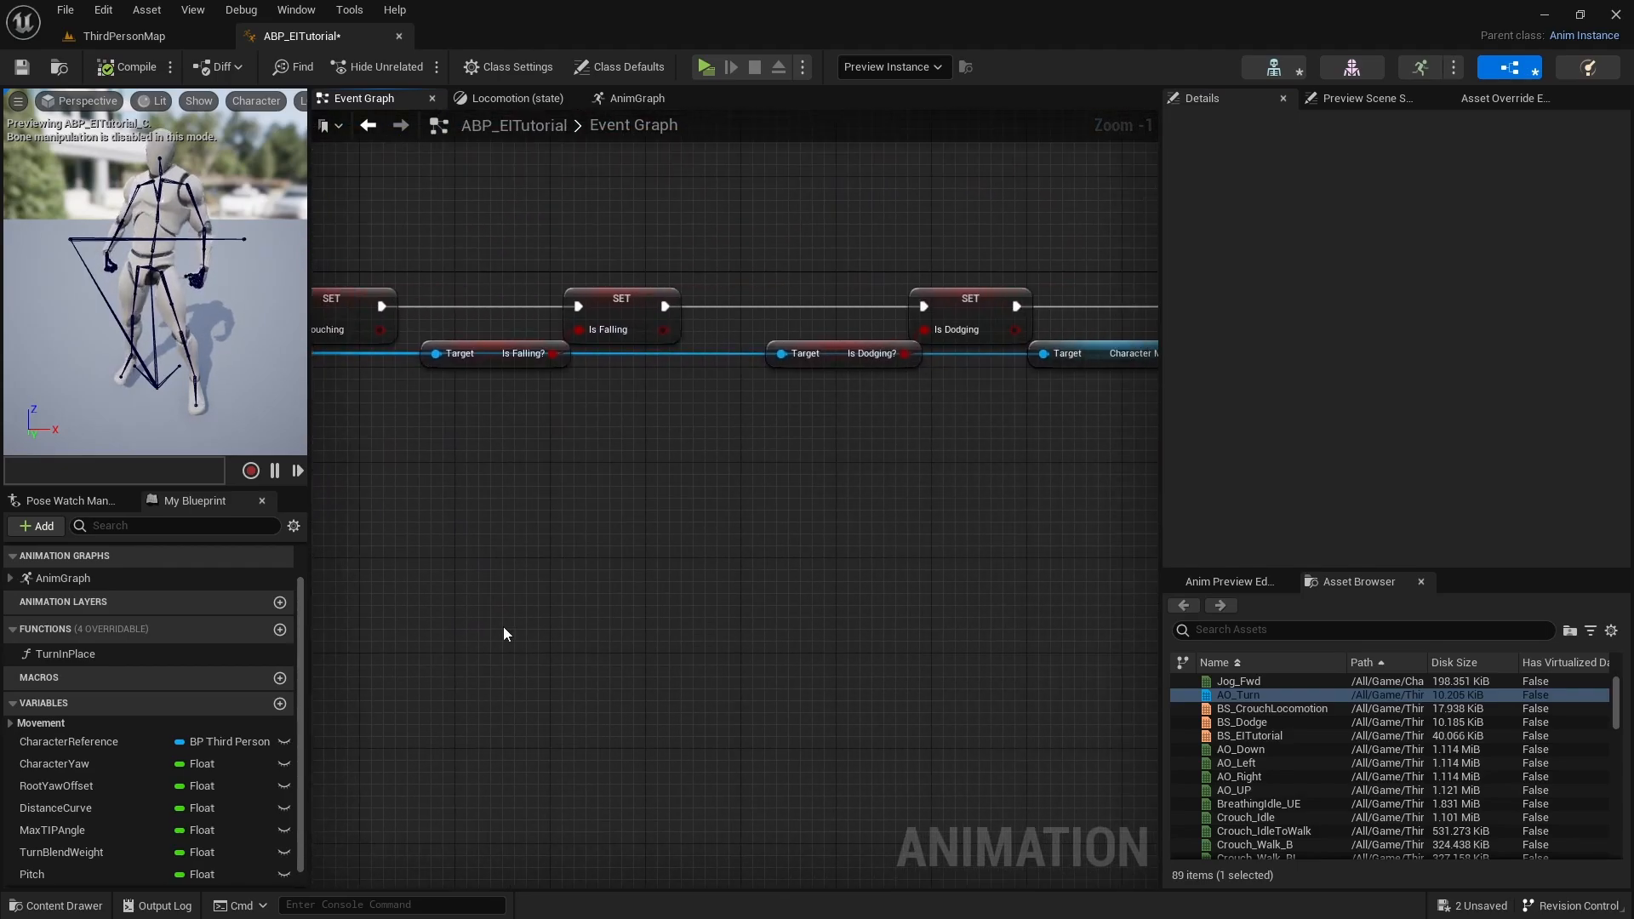
right_click_drag(743, 528, 477, 560)
scroll(459, 545, "down", 5)
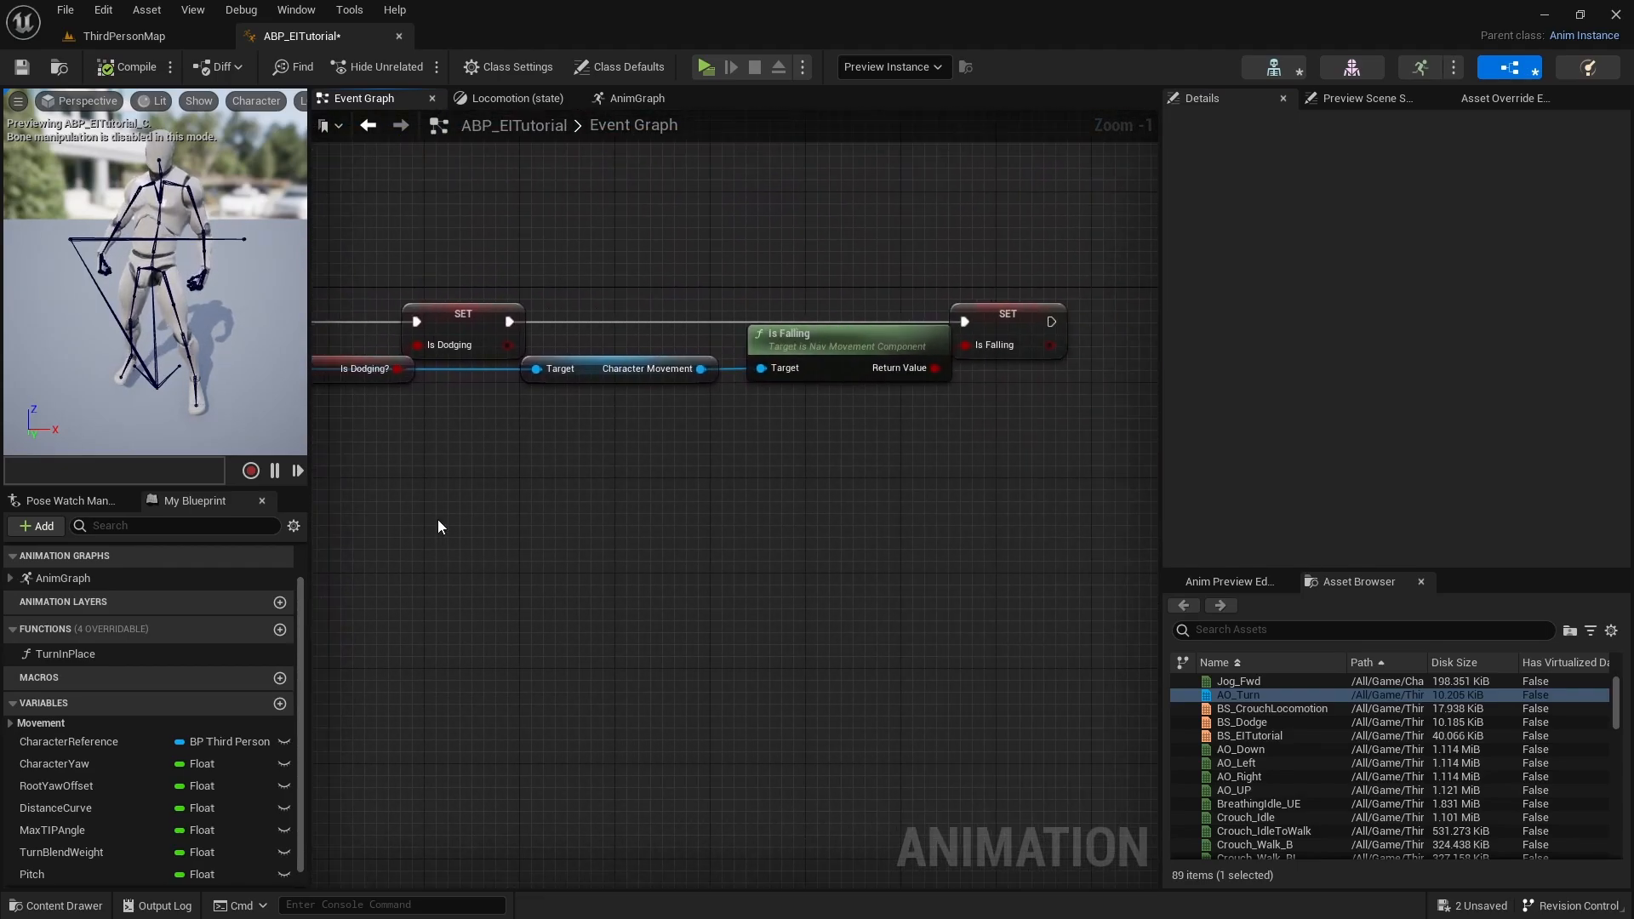
scroll(577, 528, "up", 1)
right_click_drag(795, 545, 789, 545)
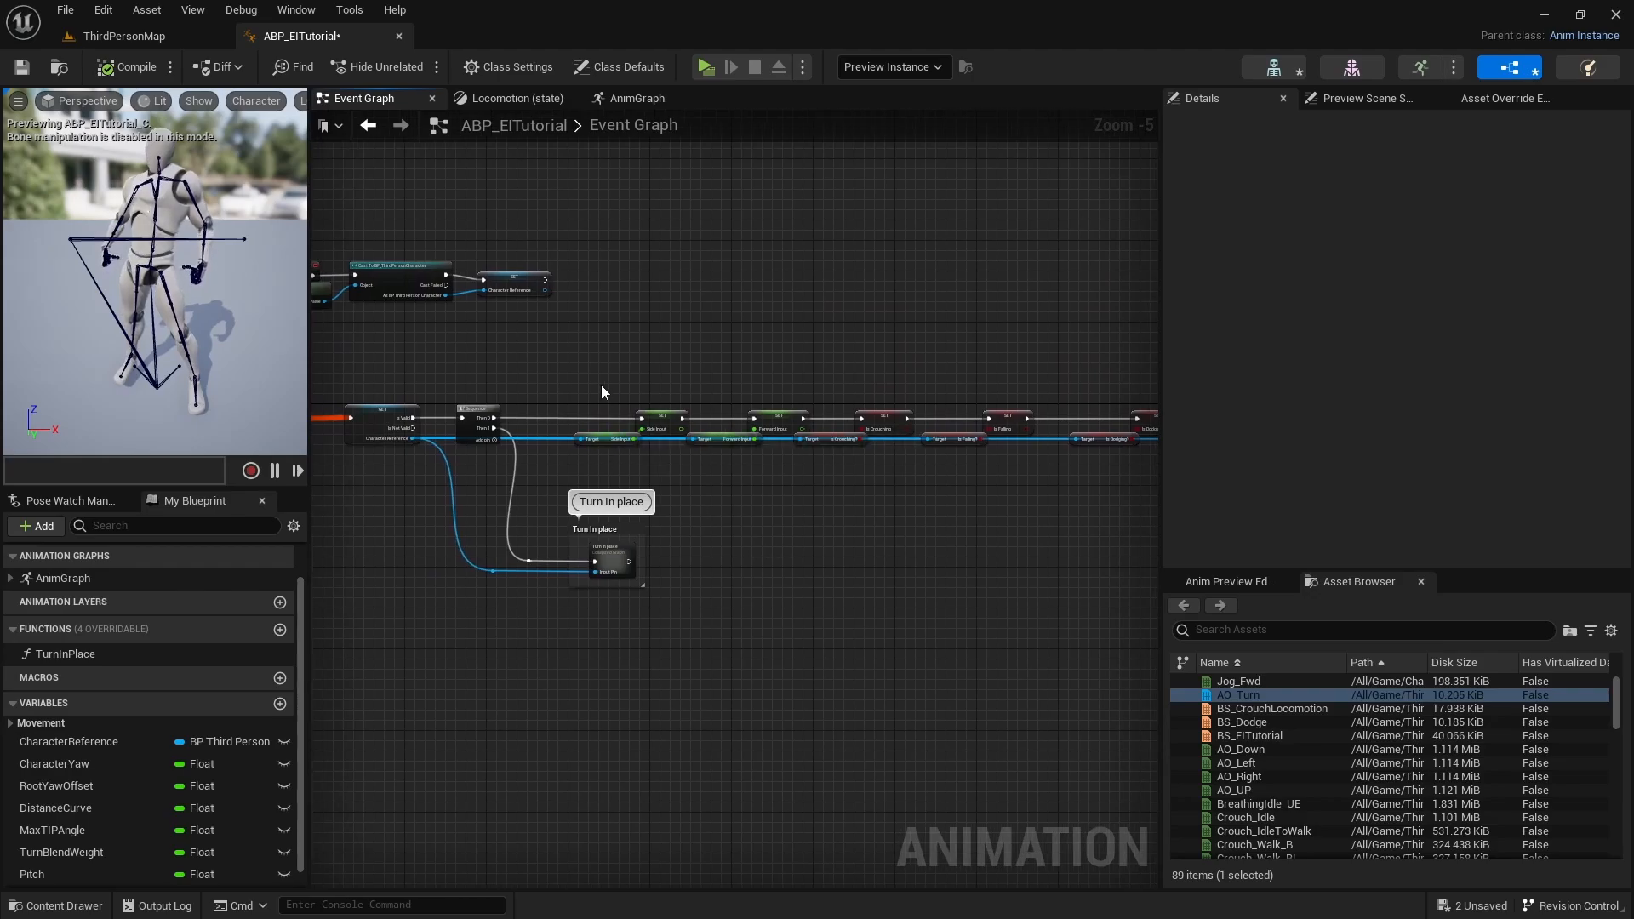
right_click_drag(635, 422, 824, 403)
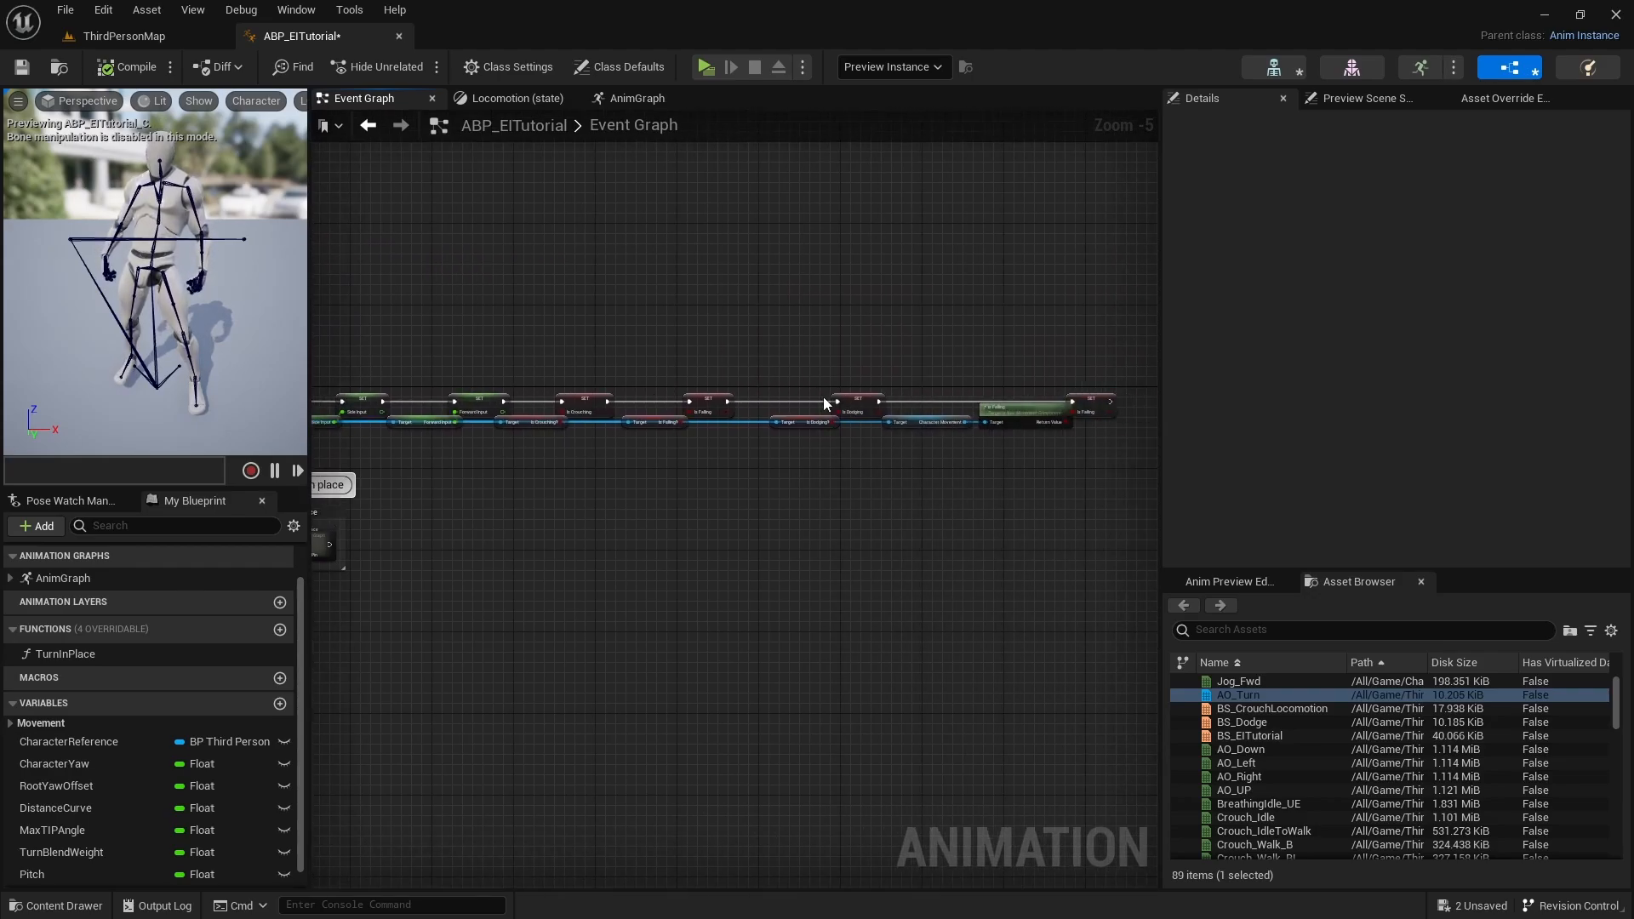
right_click_drag(591, 605, 853, 525)
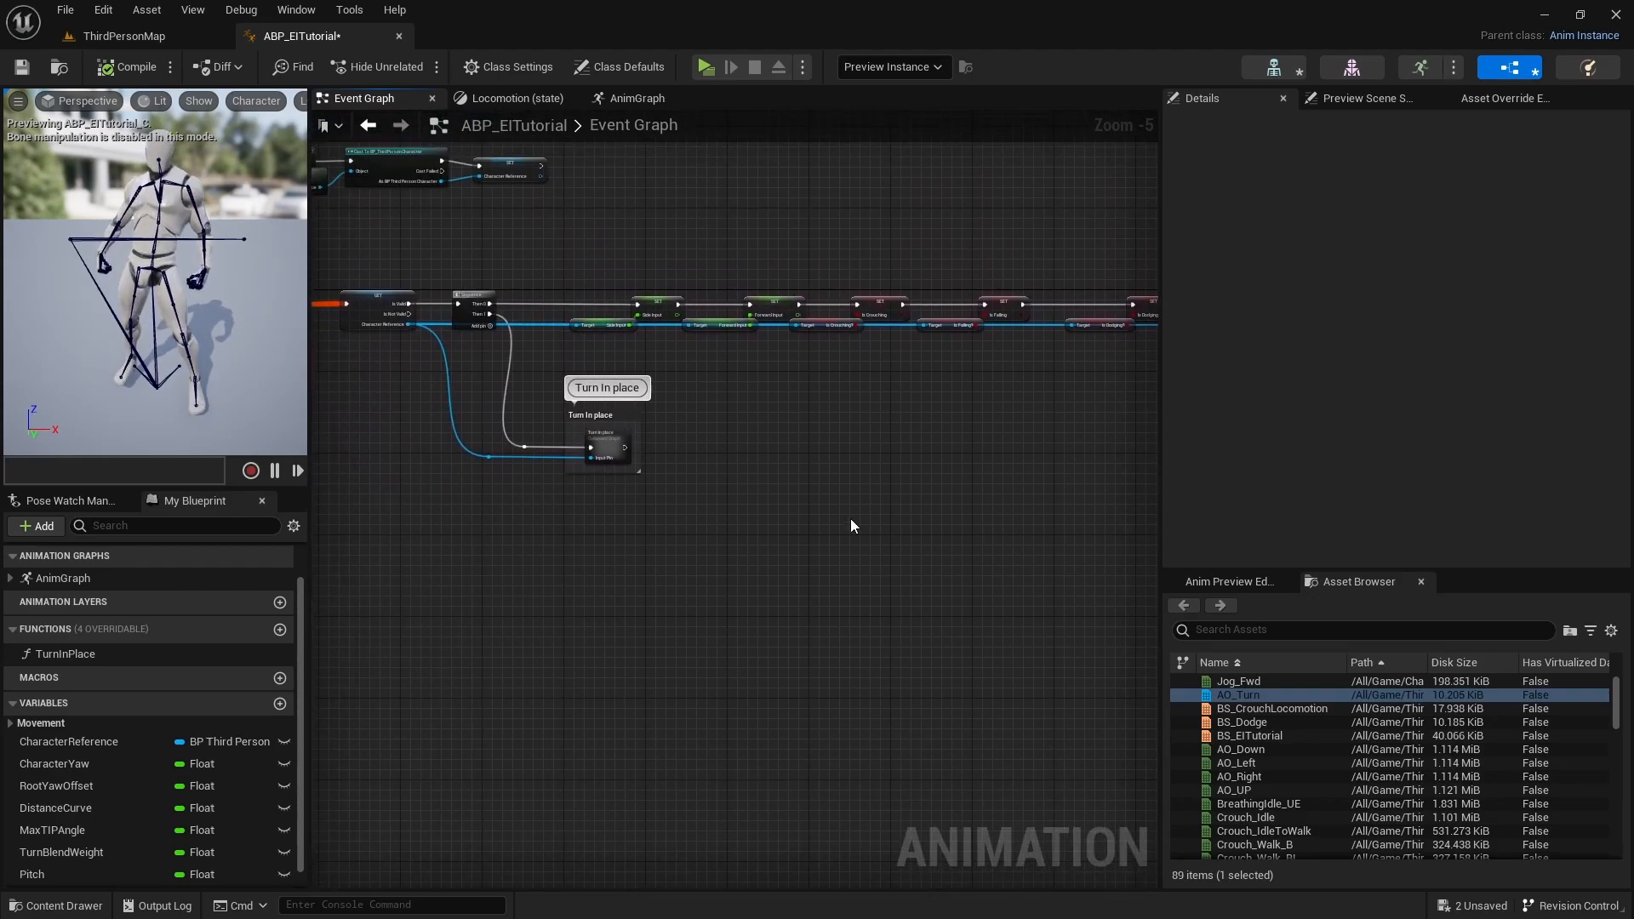
Assign the CharacterYaw variable to a new category named TurnInPlace
left_click(78, 761)
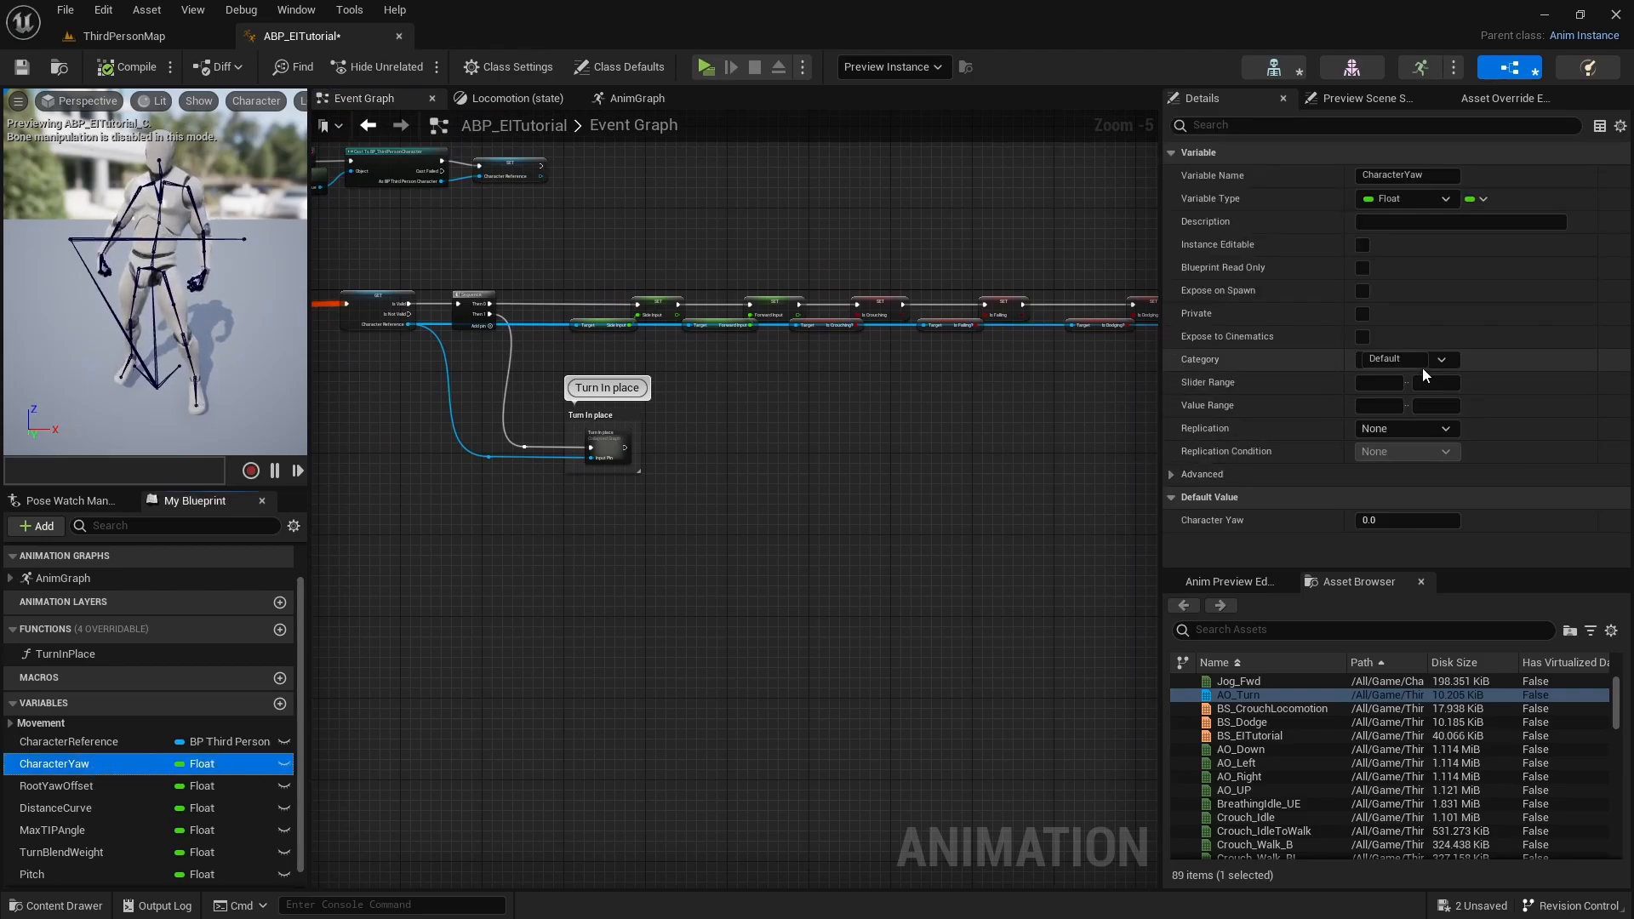
left_click(1353, 361)
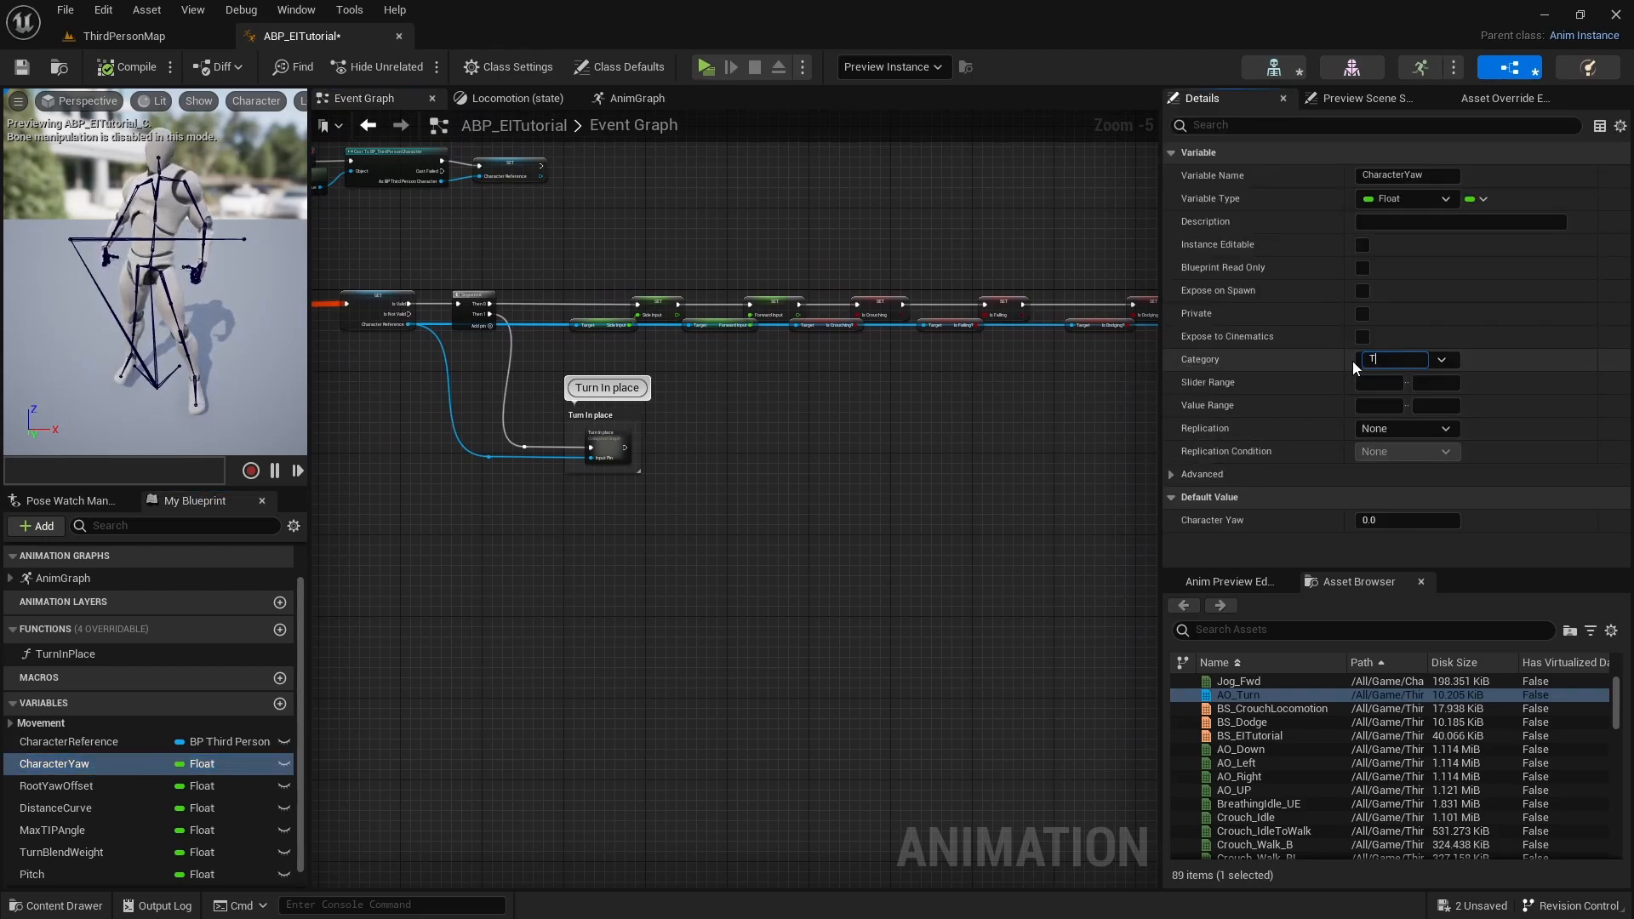
type("TurnInP")
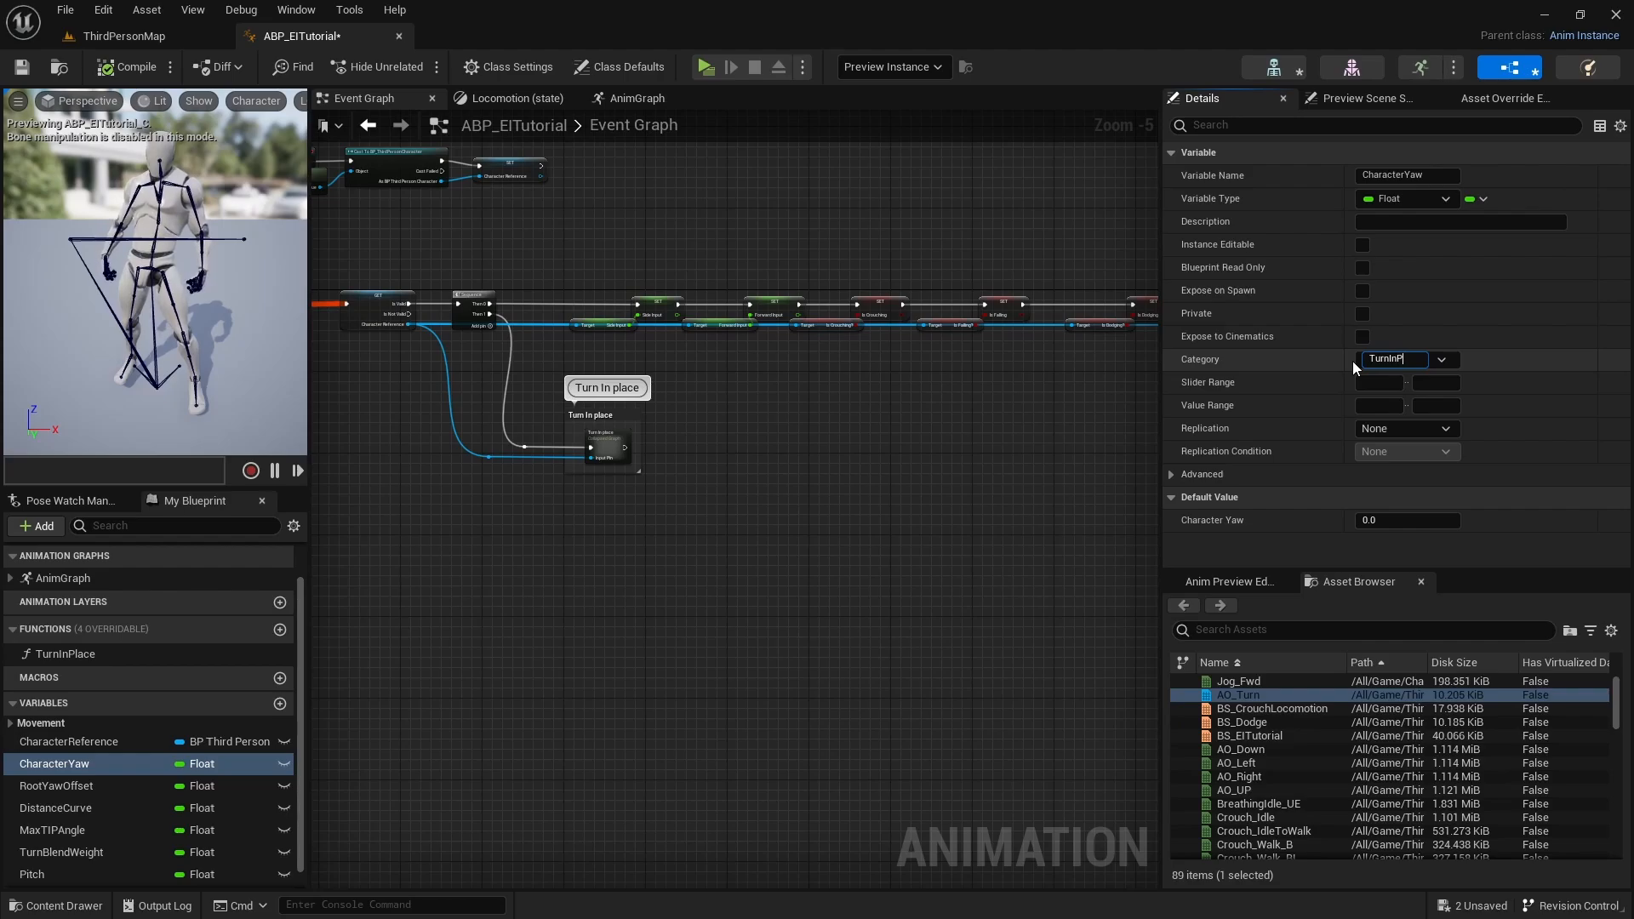
type("lace")
key("Return")
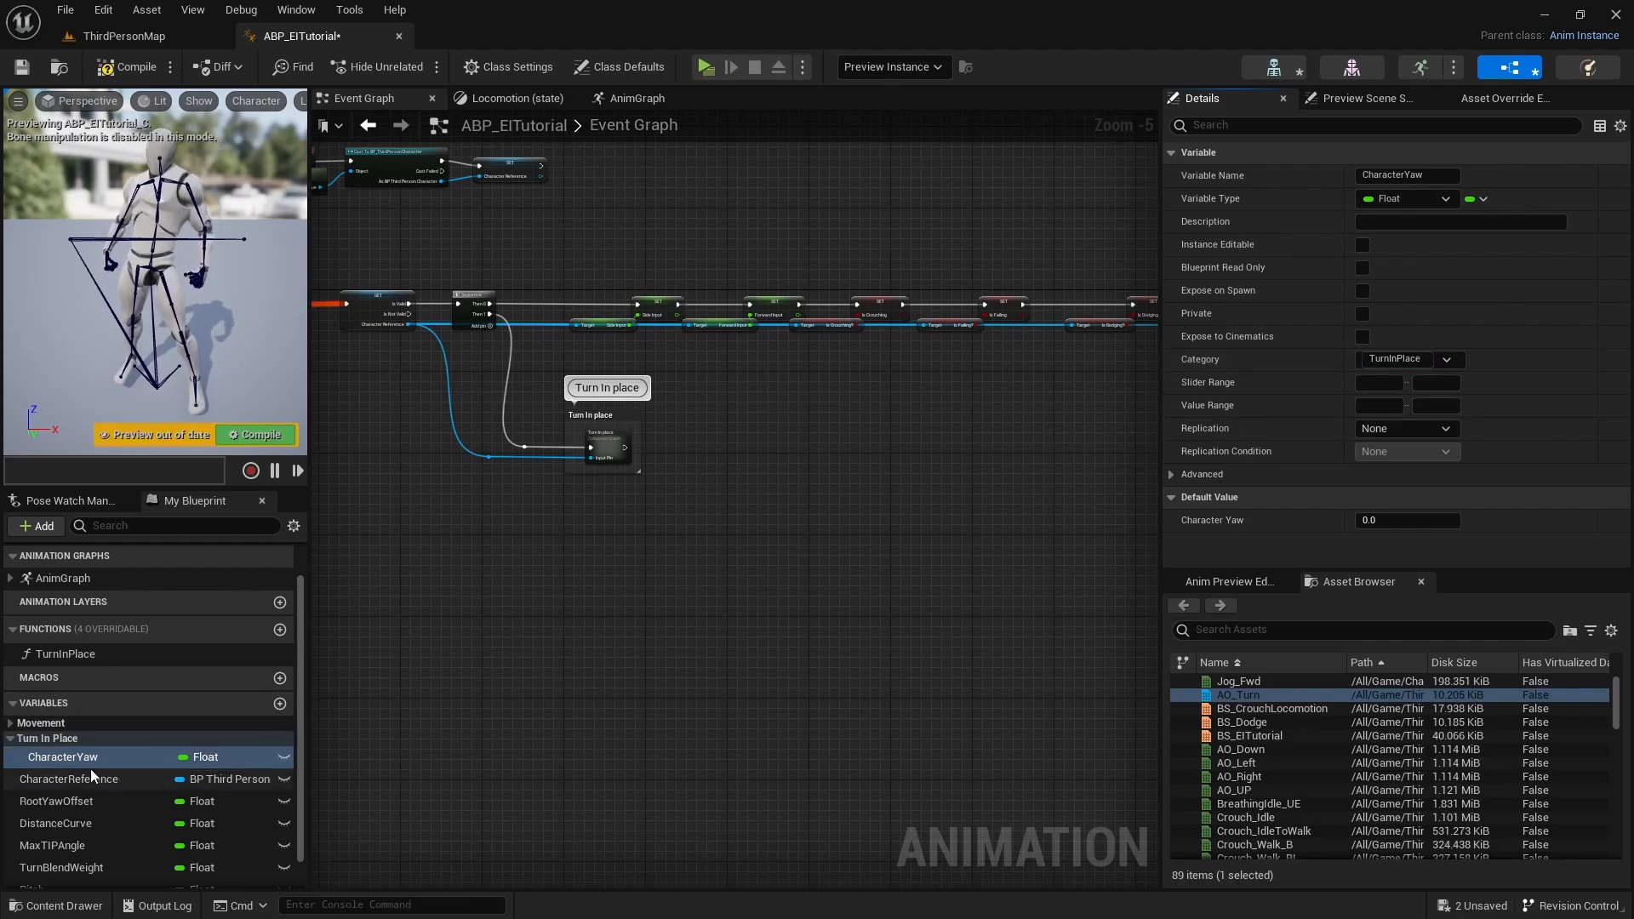
Move the RootYawOffset, DistanceCurve, MaxTIPAngle, TurnBlendWeight and Pitch variables into the Turn In Place category
left_click_drag(68, 804, 56, 742)
left_click_drag(61, 844, 55, 752)
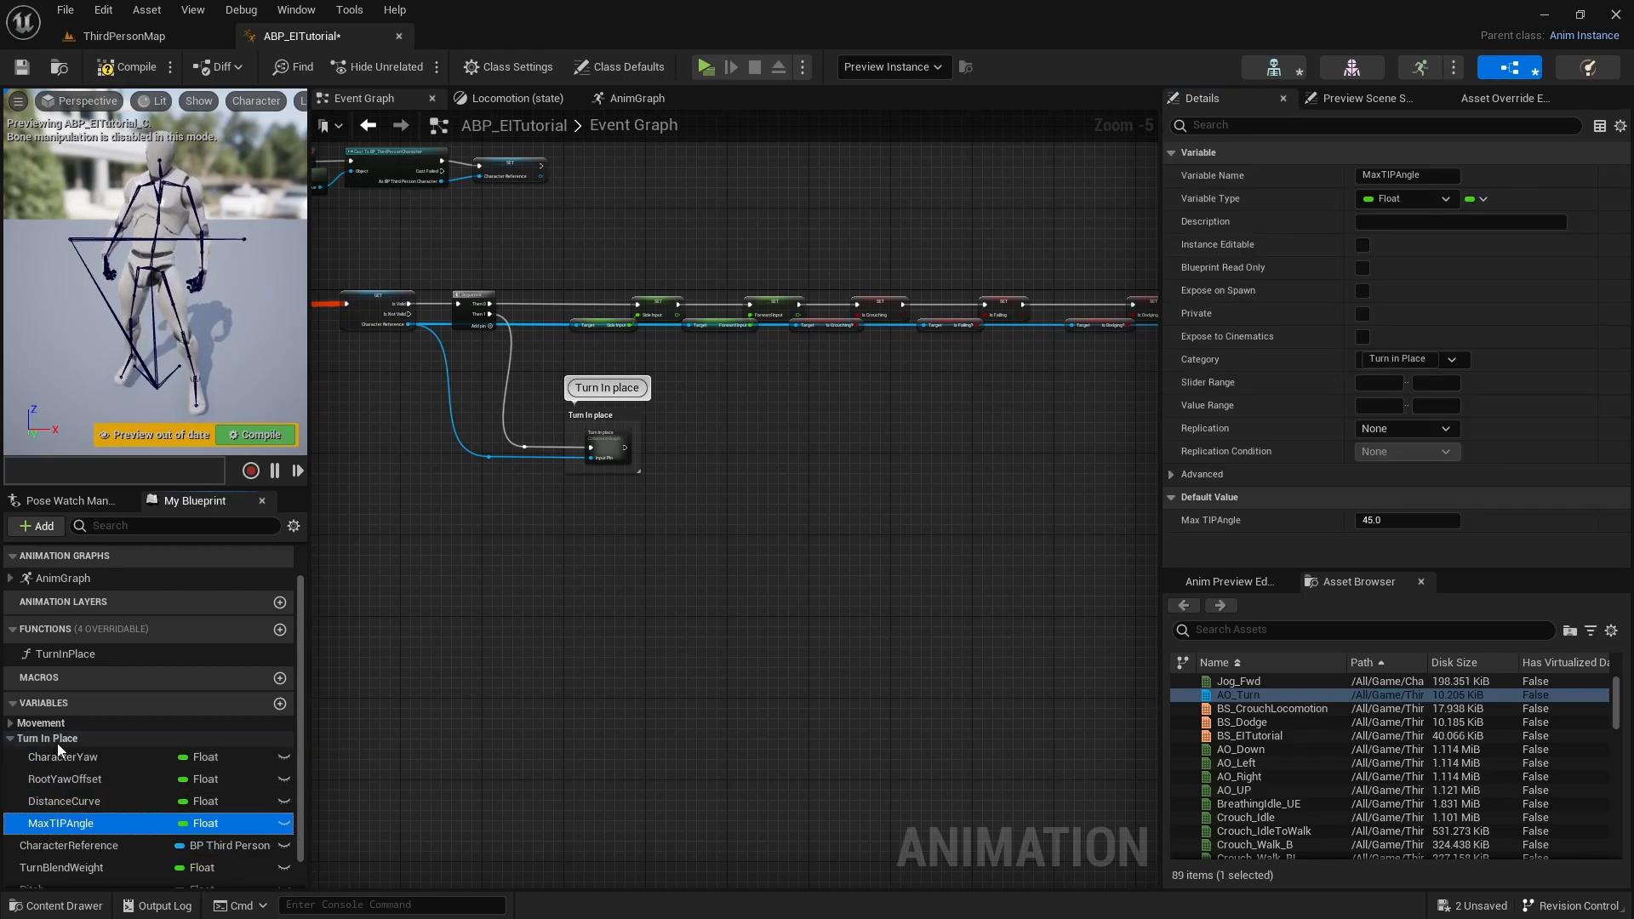
left_click_drag(70, 866, 46, 737)
scroll(95, 759, "down", 1)
left_click(39, 851)
left_click_drag(38, 849, 49, 703)
Check the variables grouped under Movement and Turn In Place, leave both categories collapsed, and compile the blueprint
left_click(11, 703)
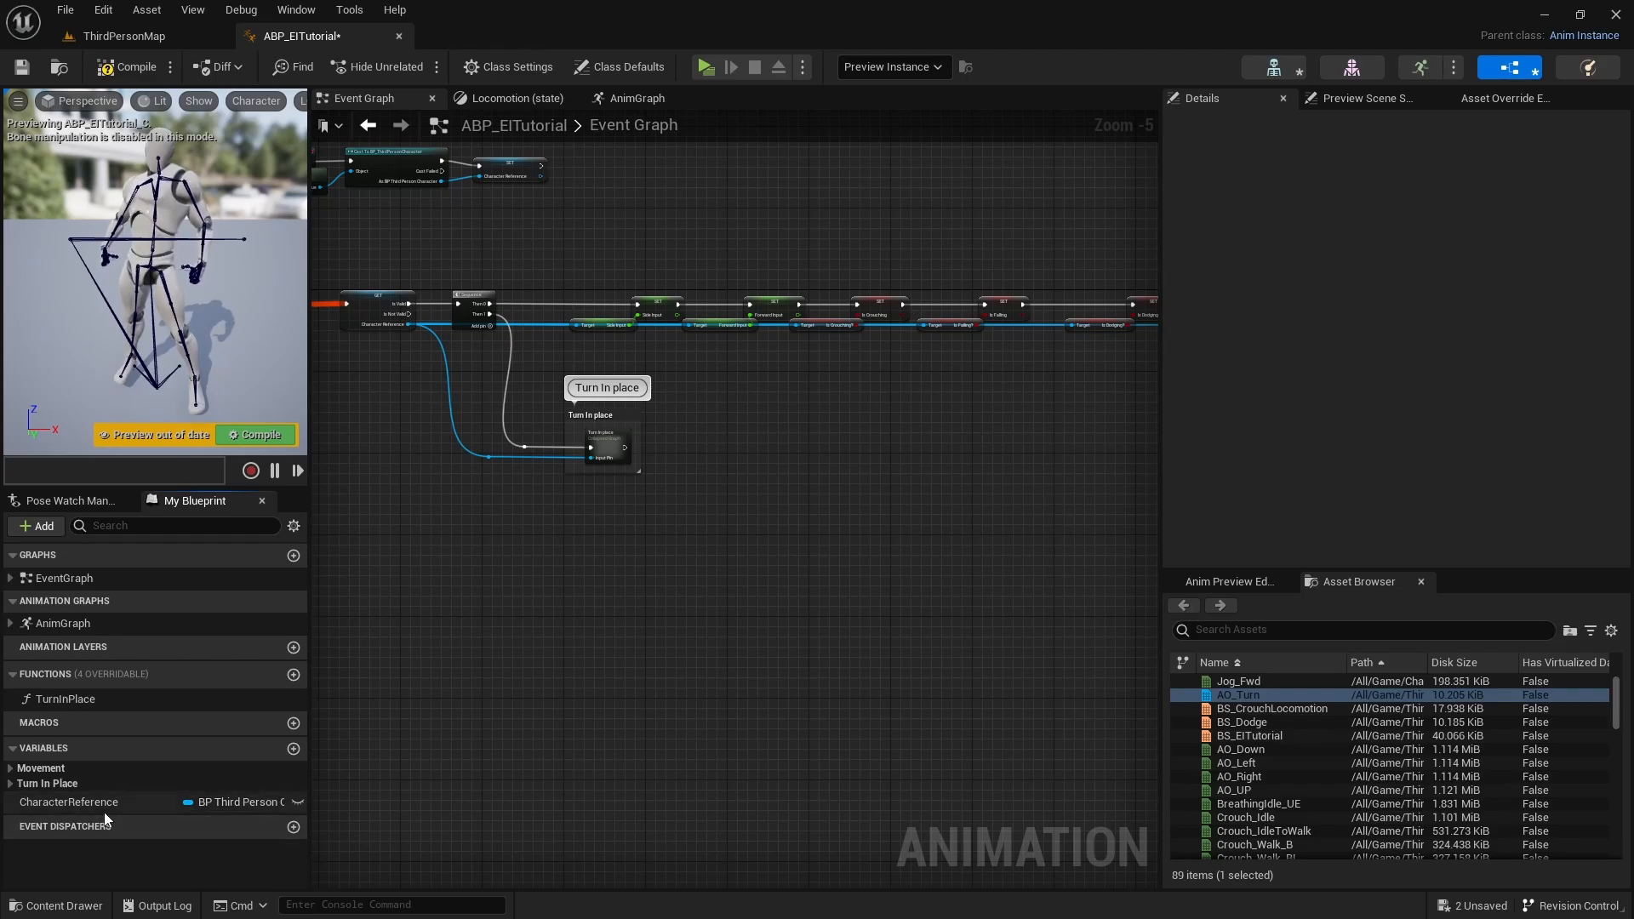
left_click(12, 768)
scroll(78, 770, "down", 2)
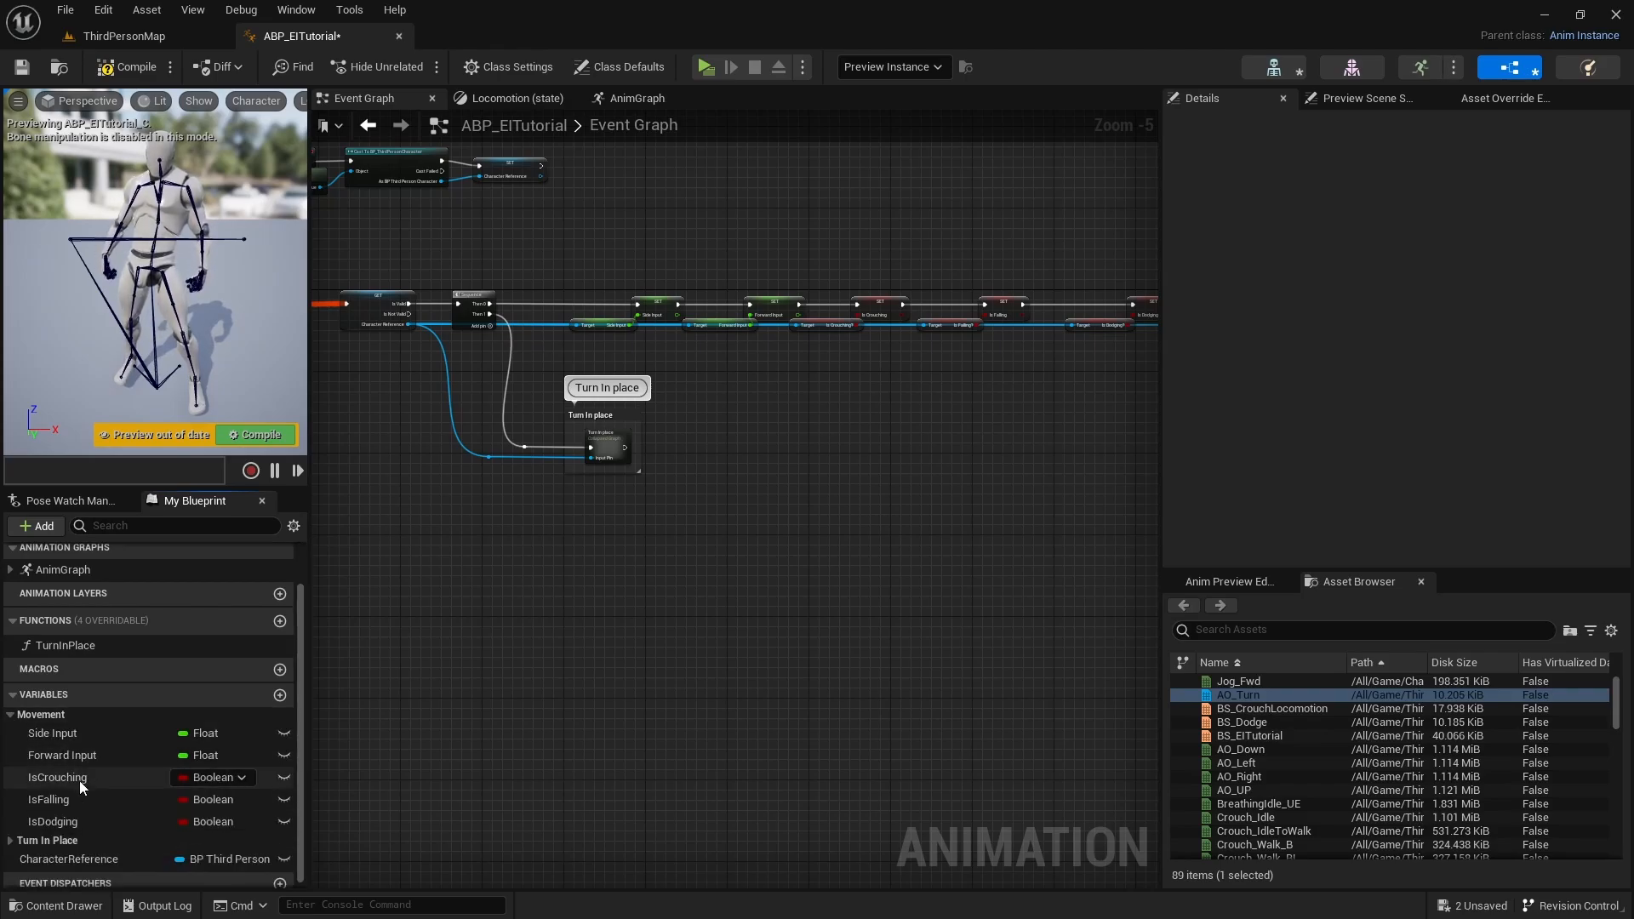
left_click(11, 717)
left_click(12, 794)
scroll(79, 794, "down", 2)
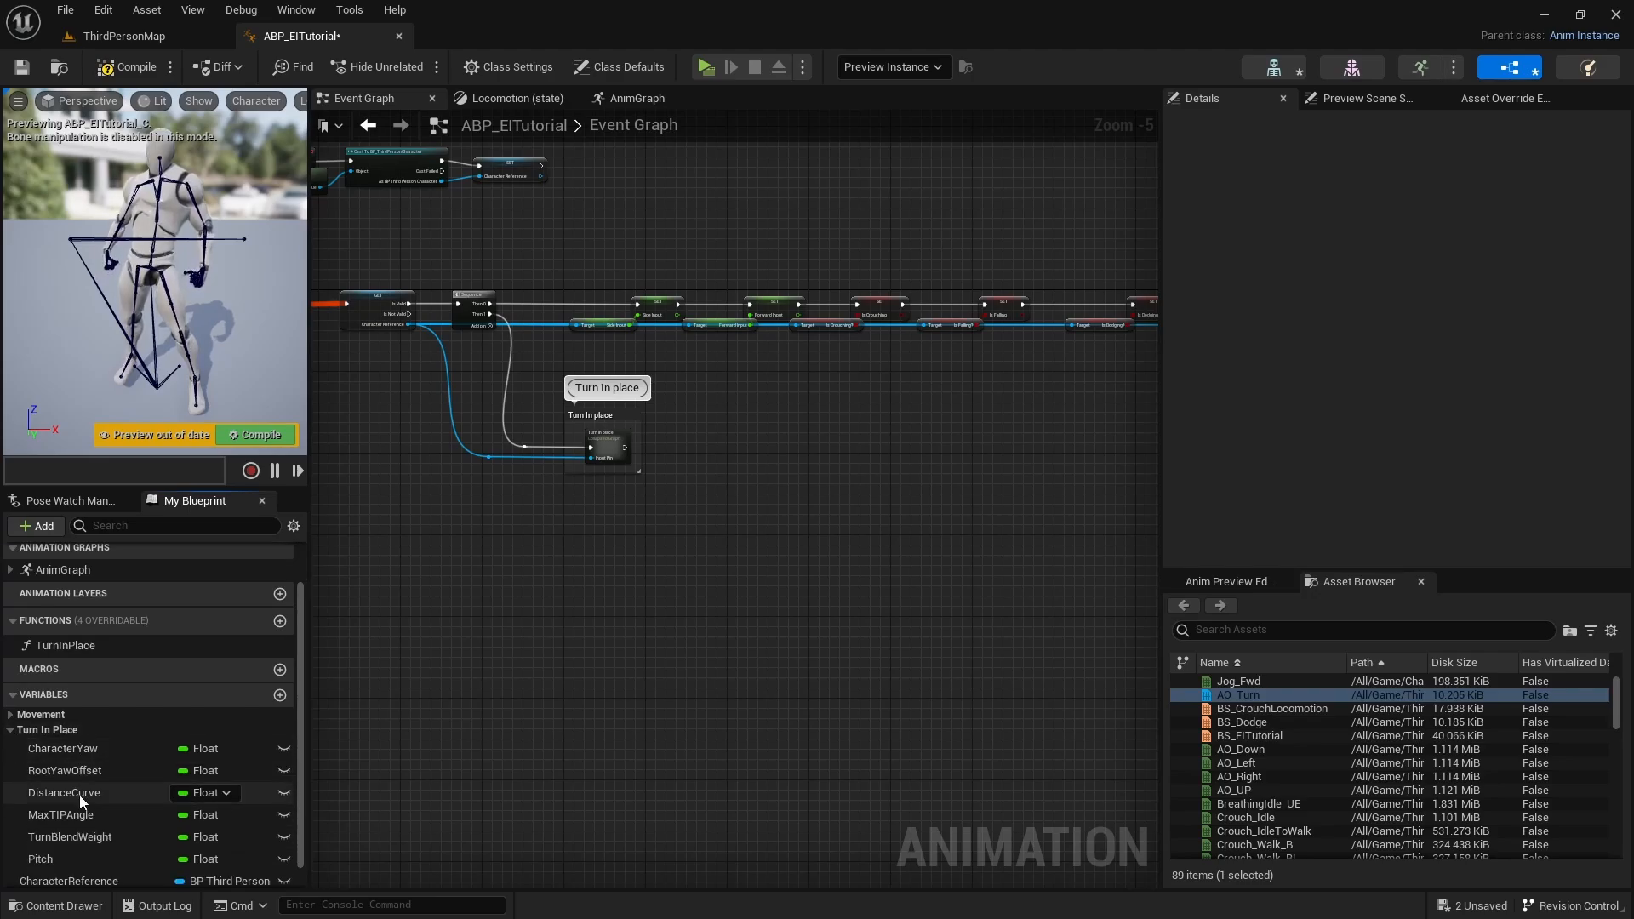
left_click(11, 729)
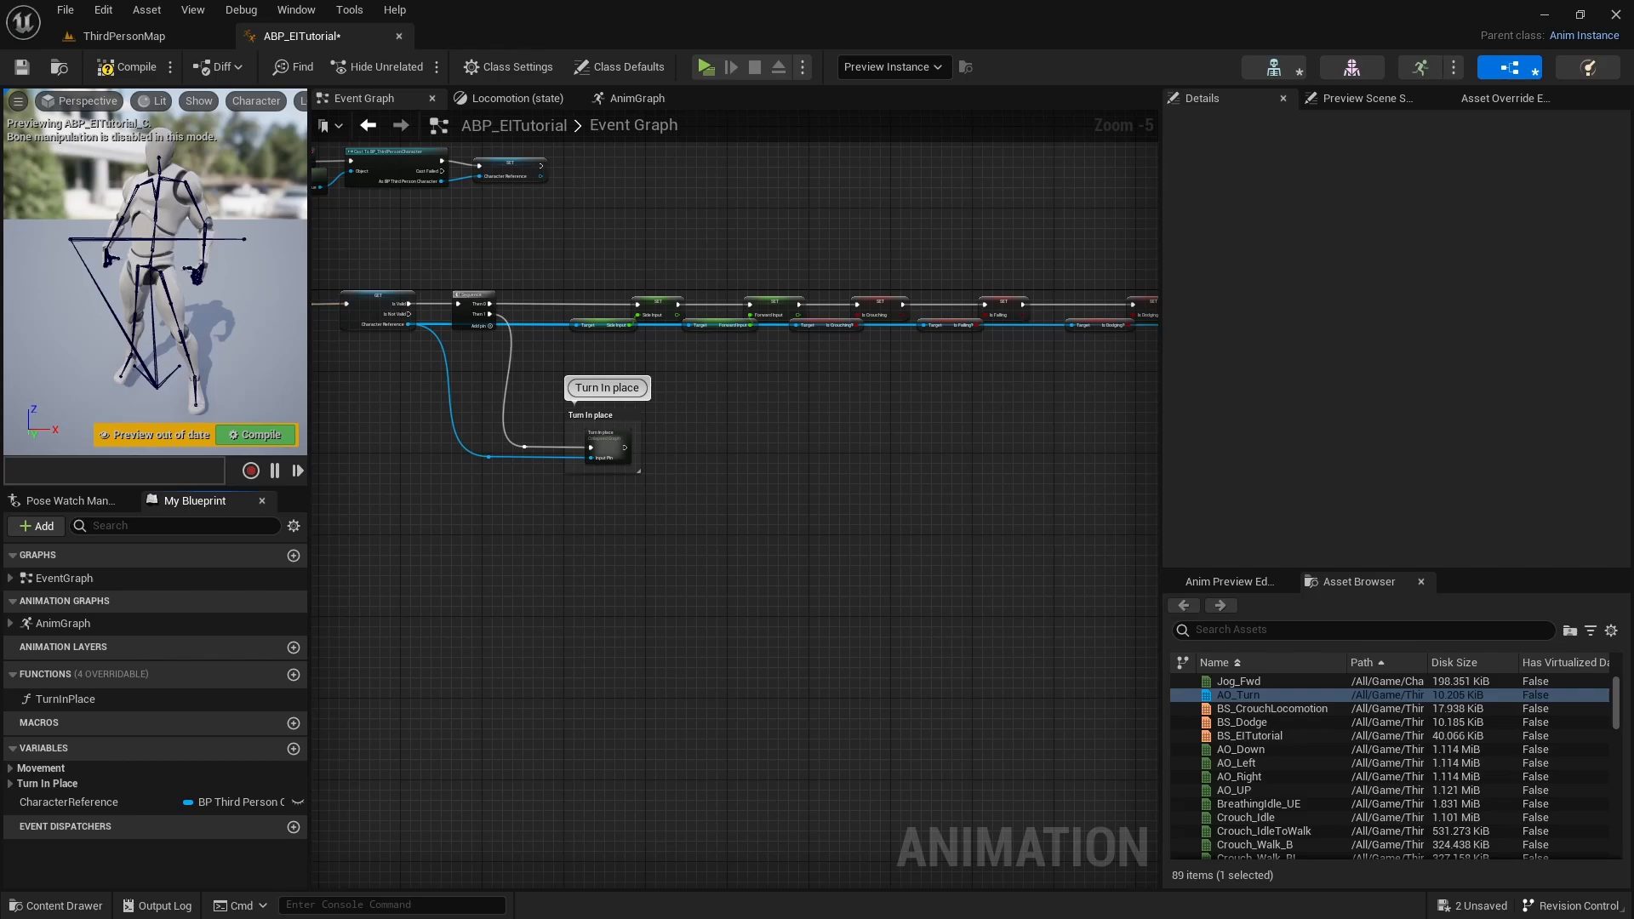
left_click(238, 438)
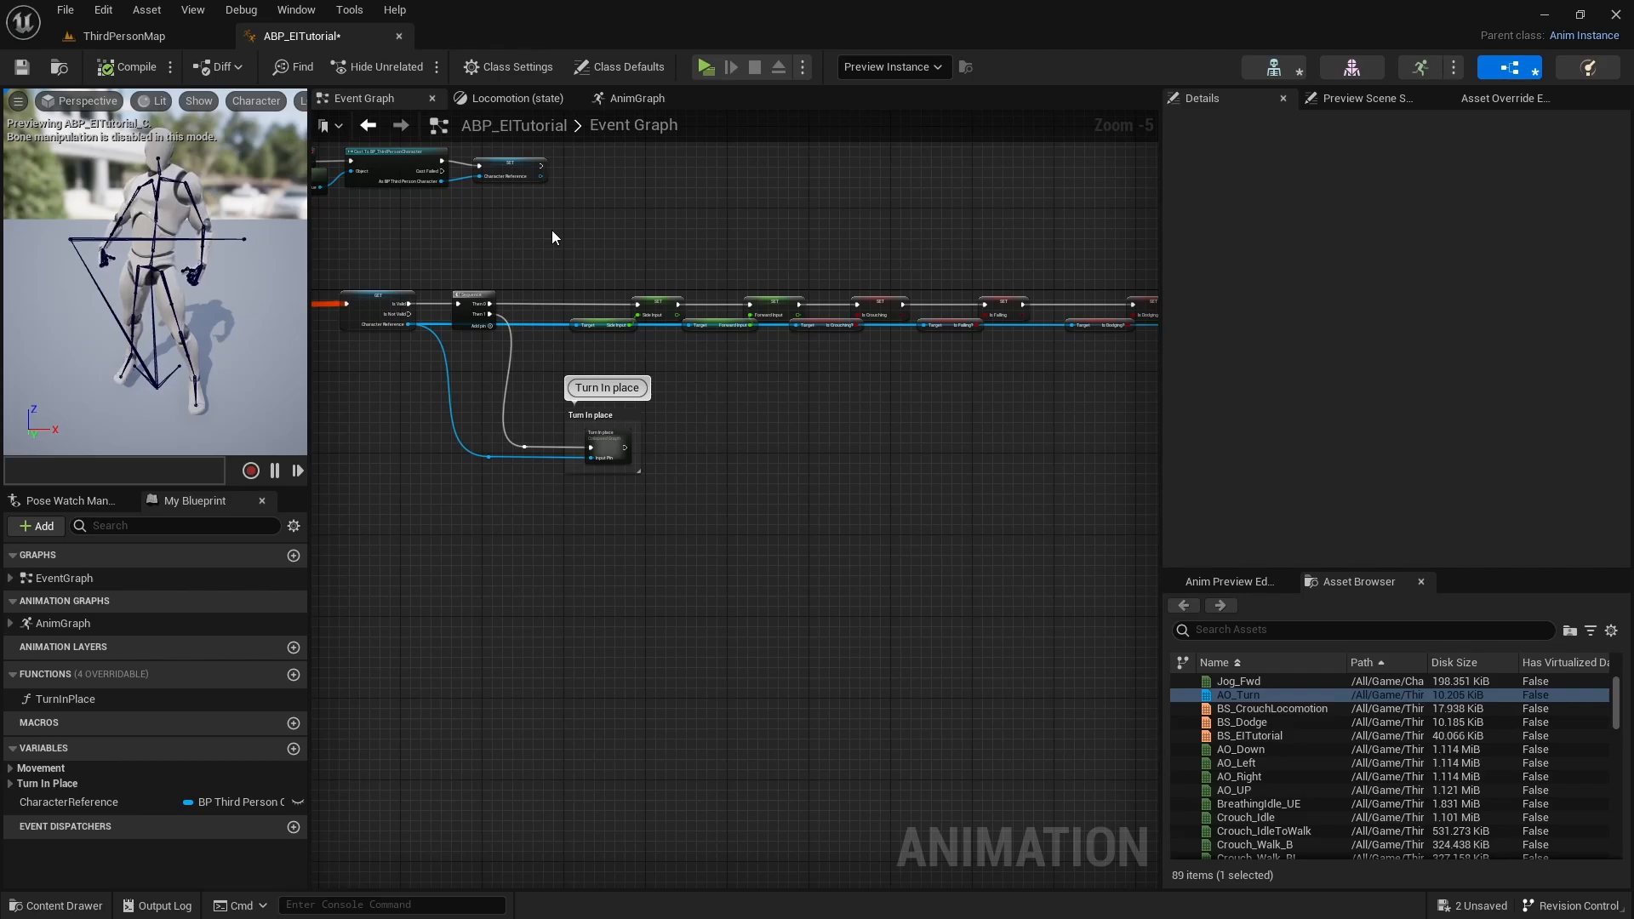
Play the level in a preview window and test the character's turn in place, look direction and forward running
left_click(706, 67)
left_click(815, 366)
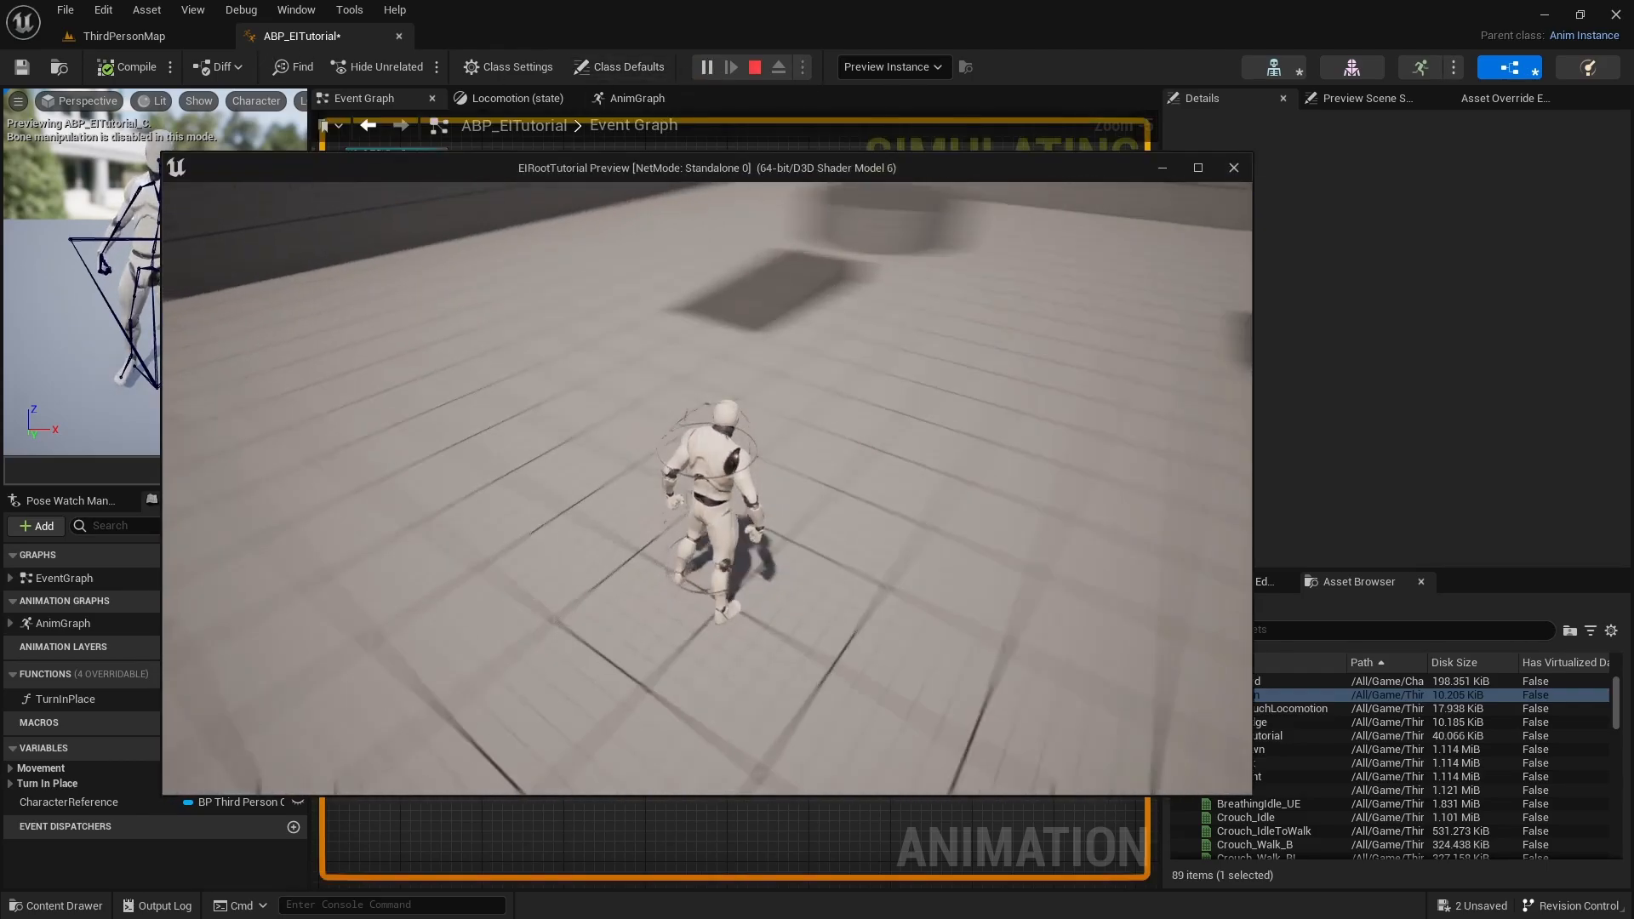
key("w")
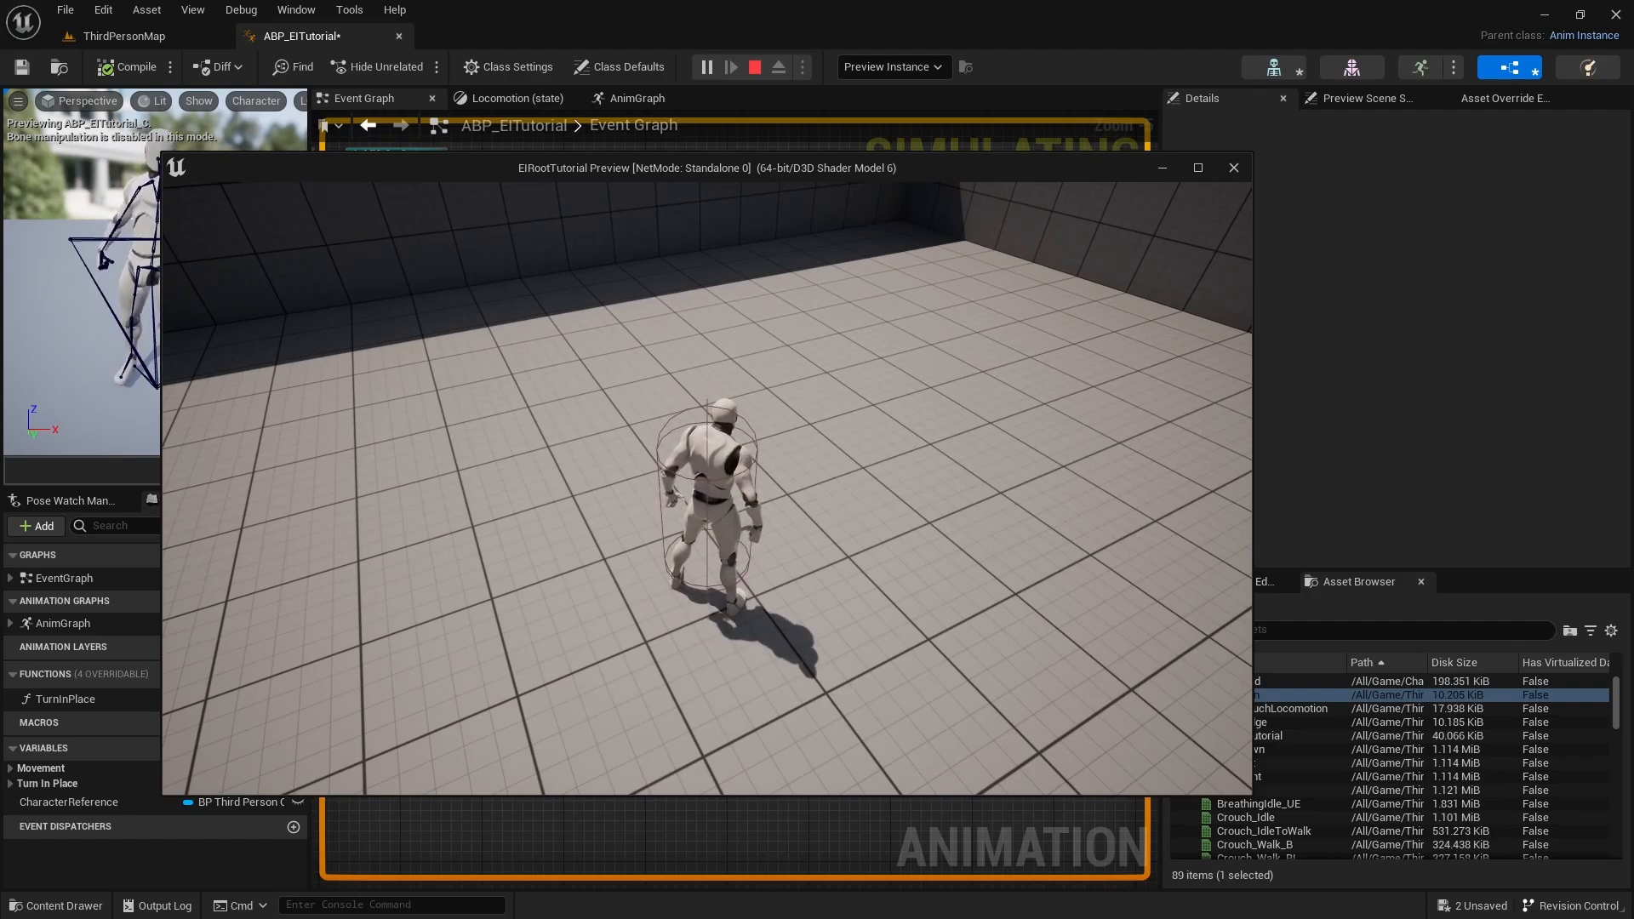
key("w")
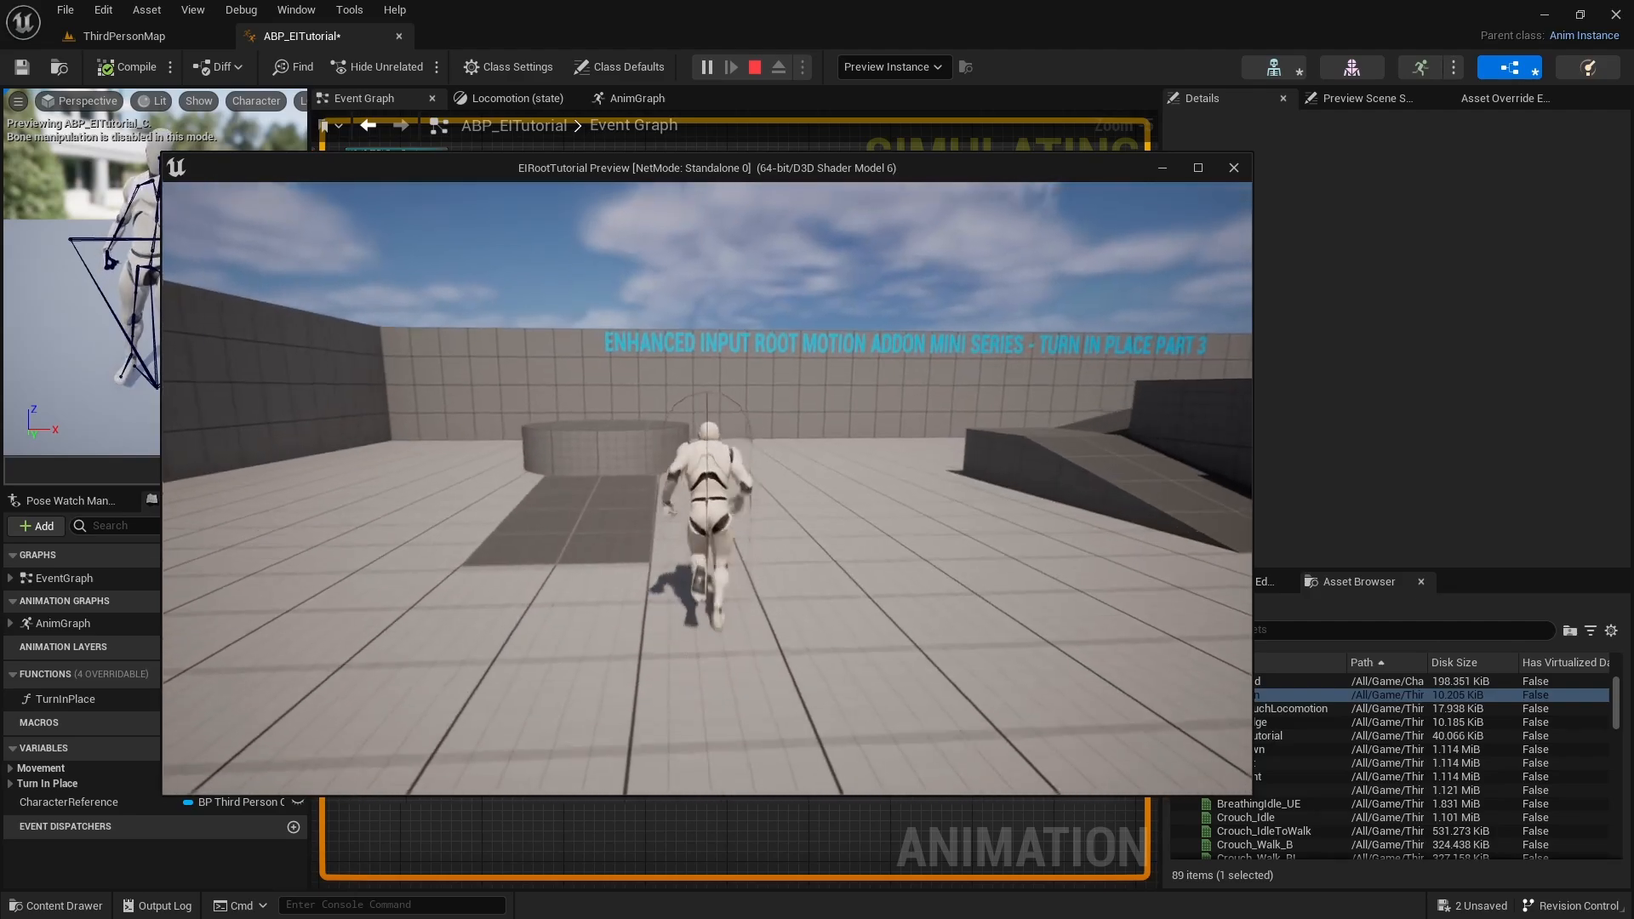